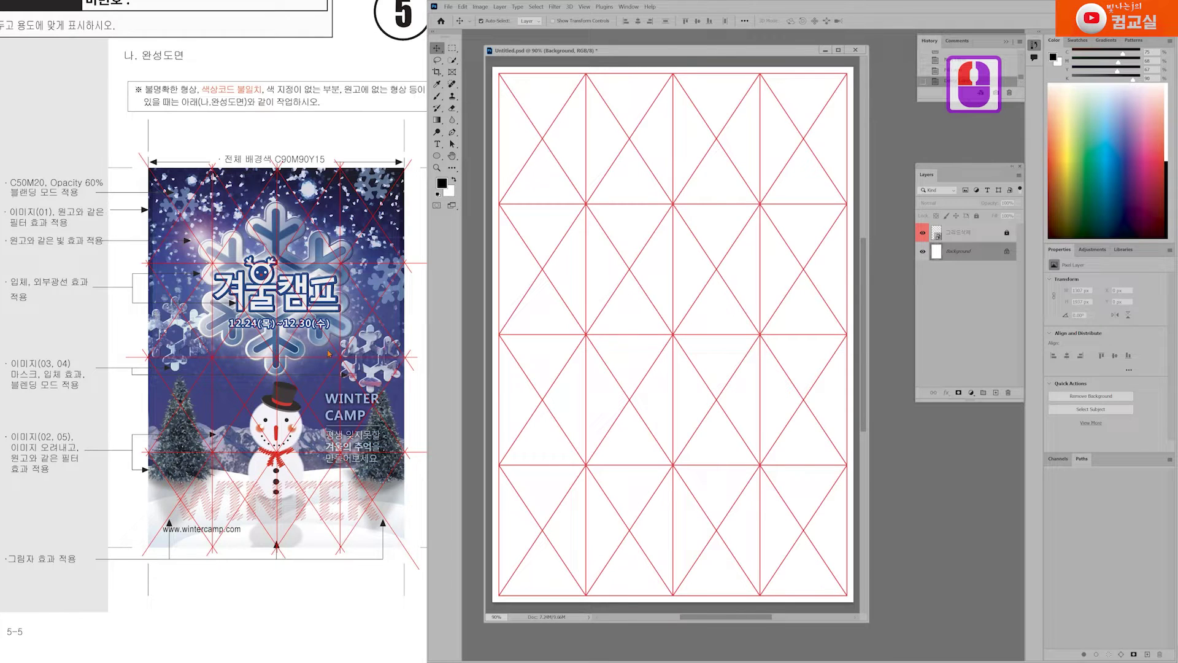
Add a new empty layer above the Background layer for the poster's base colour.
{"action": "left_click", "coordinate": [31, 215]}
{"action": "left_click", "coordinate": [280, 132]}
{"action": "left_click", "coordinate": [876, 291]}
{"action": "left_click", "coordinate": [995, 393]}
Set the foreground colour to C90 M90 Y15 K0 and fill the new layer with it.
{"action": "left_click", "coordinate": [630, 213]}
{"action": "double_click", "coordinate": [442, 183]}
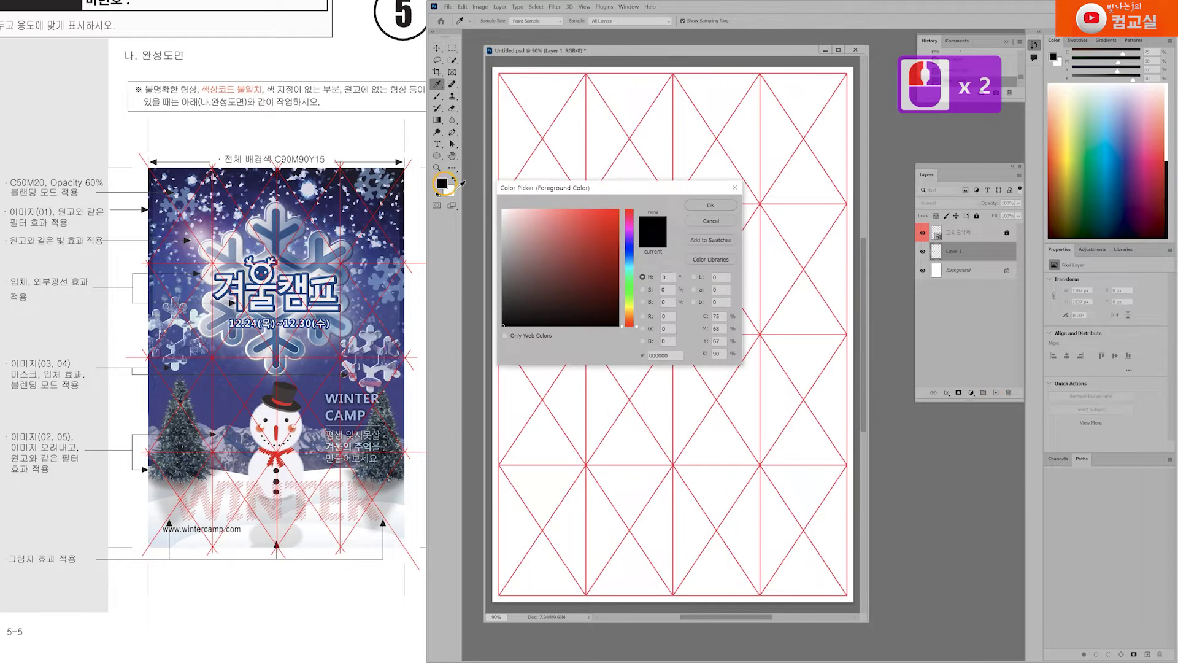
{"action": "double_click", "coordinate": [726, 316]}
{"action": "type", "text": "90"}
{"action": "key", "text": "Tab"}
{"action": "type", "text": "90"}
{"action": "key", "text": "Tab"}
{"action": "type", "text": "15"}
{"action": "key", "text": "Tab"}
{"action": "type", "text": "0"}
{"action": "key", "text": "Return"}
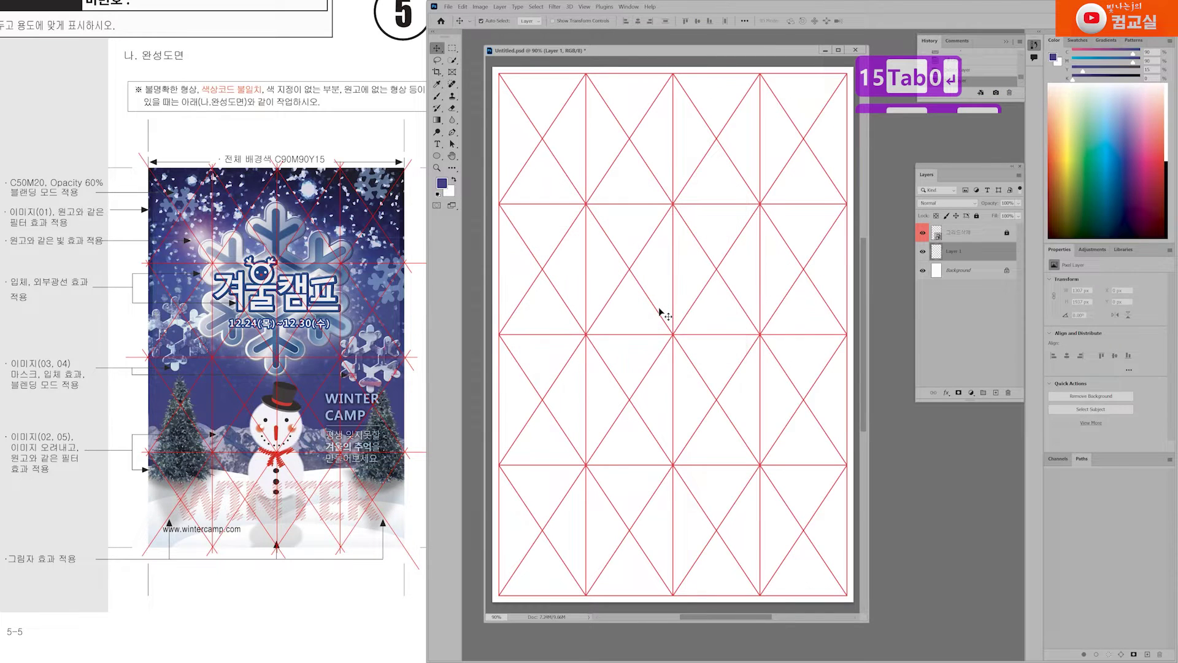
{"action": "key", "text": "alt+Delete"}
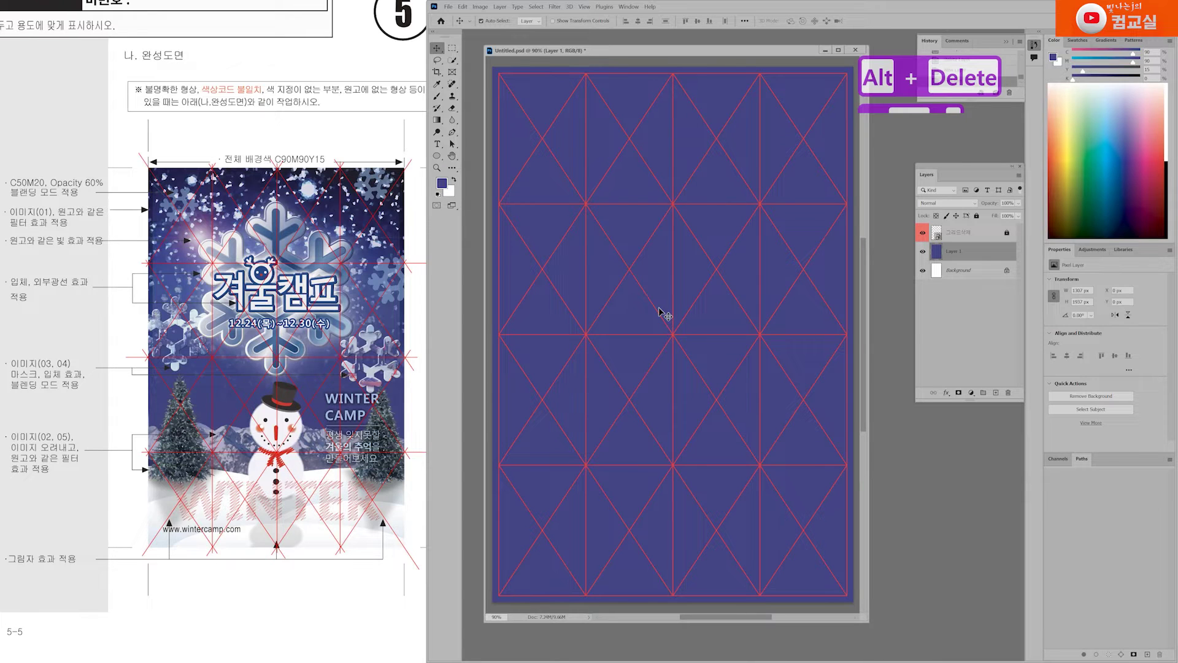
Place the snow picture 이미지(01) from the image folder onto the poster so it covers the whole canvas, and widen the document window.
{"action": "left_click", "coordinate": [42, 216]}
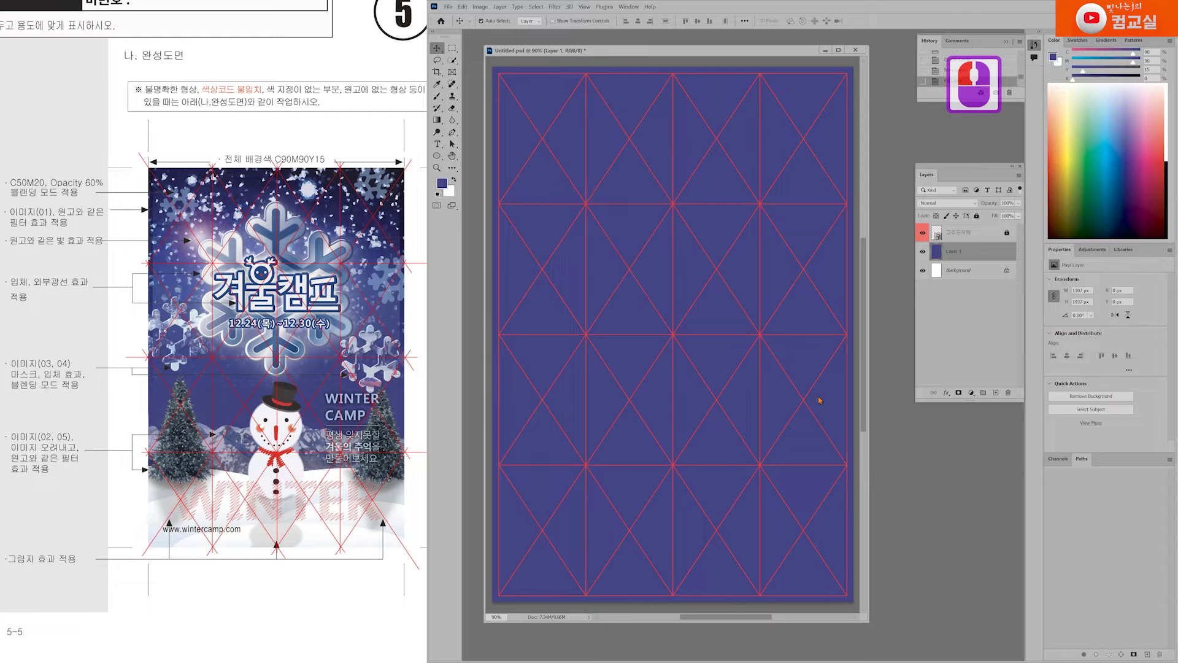
{"action": "double_click", "coordinate": [708, 435]}
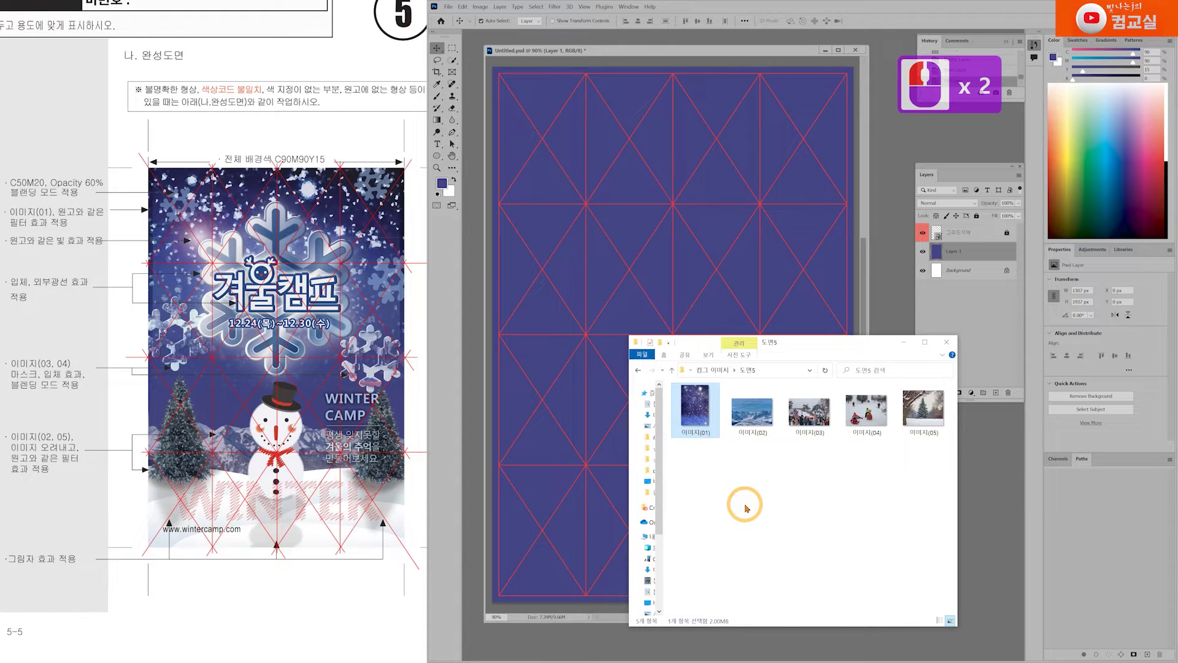
{"action": "left_click_drag", "start_coordinate": [706, 433], "coordinate": [689, 252]}
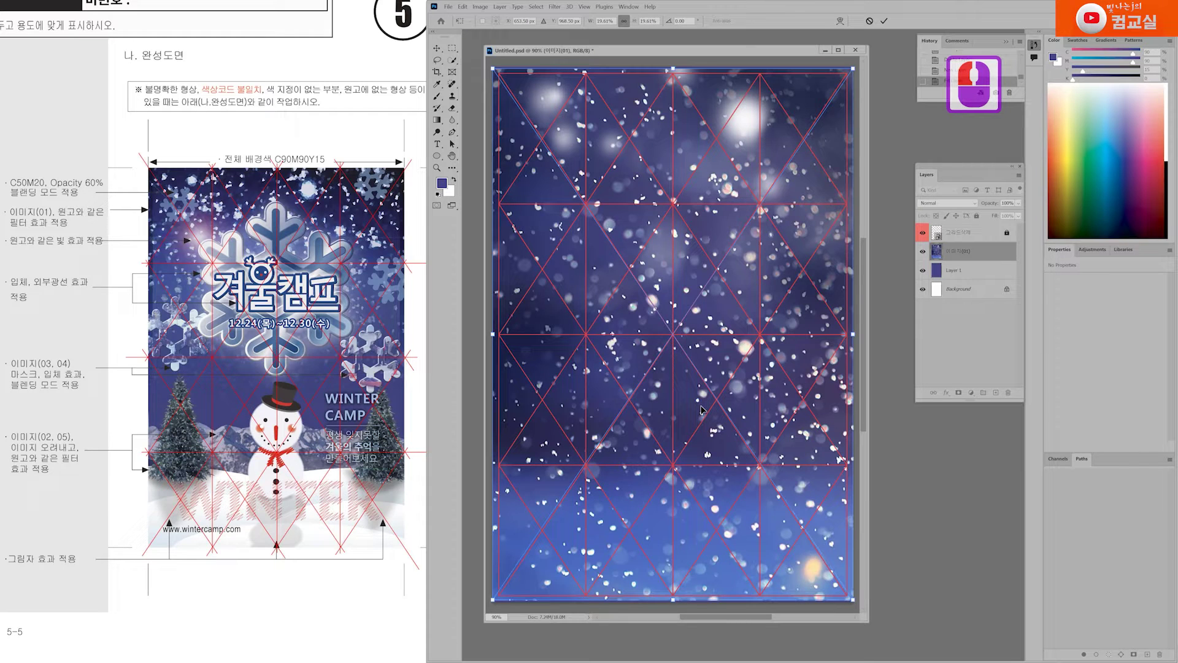
{"action": "key", "text": "Return"}
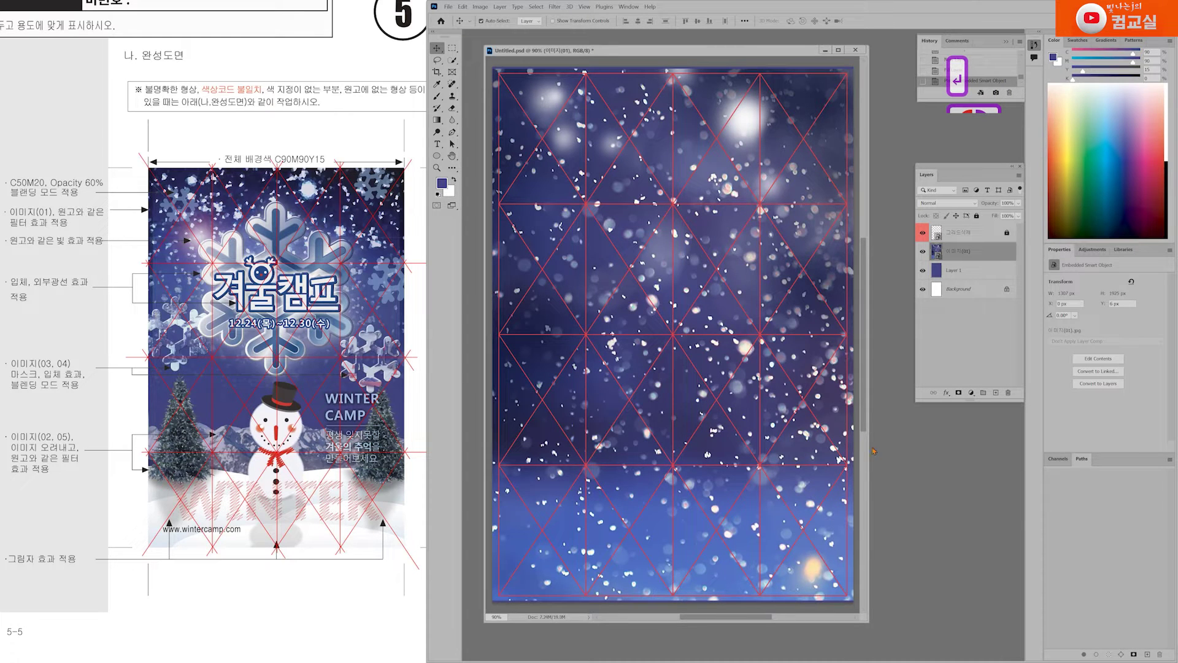
{"action": "left_click_drag", "start_coordinate": [871, 451], "coordinate": [919, 460]}
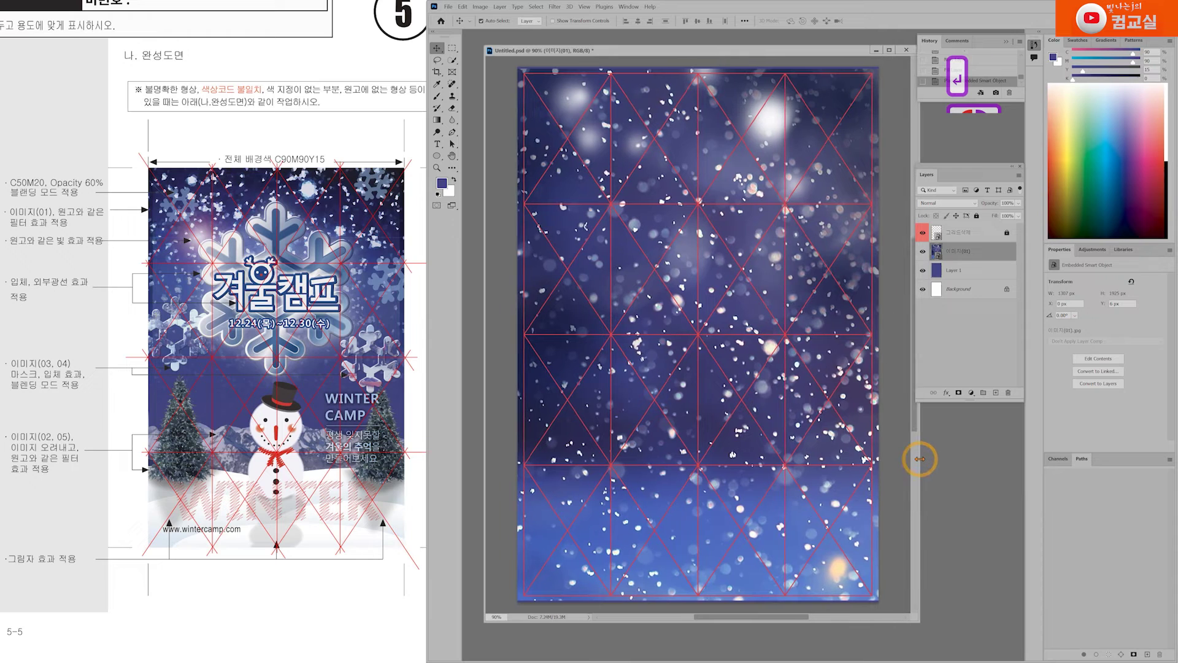
Examine the snow texture in the upper part of the reference layout to identify the filter effect used on image 01.
{"action": "left_click", "coordinate": [324, 193]}
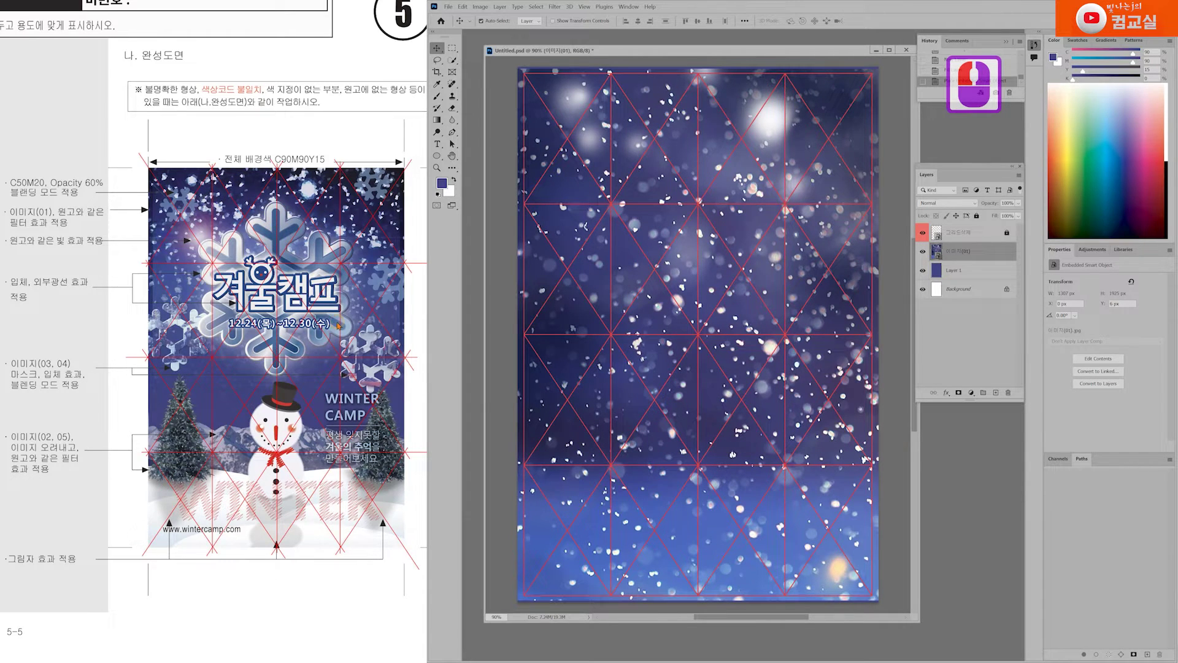
{"action": "scroll", "coordinate": [338, 325], "scroll_direction": "right", "scroll_amount": 1}
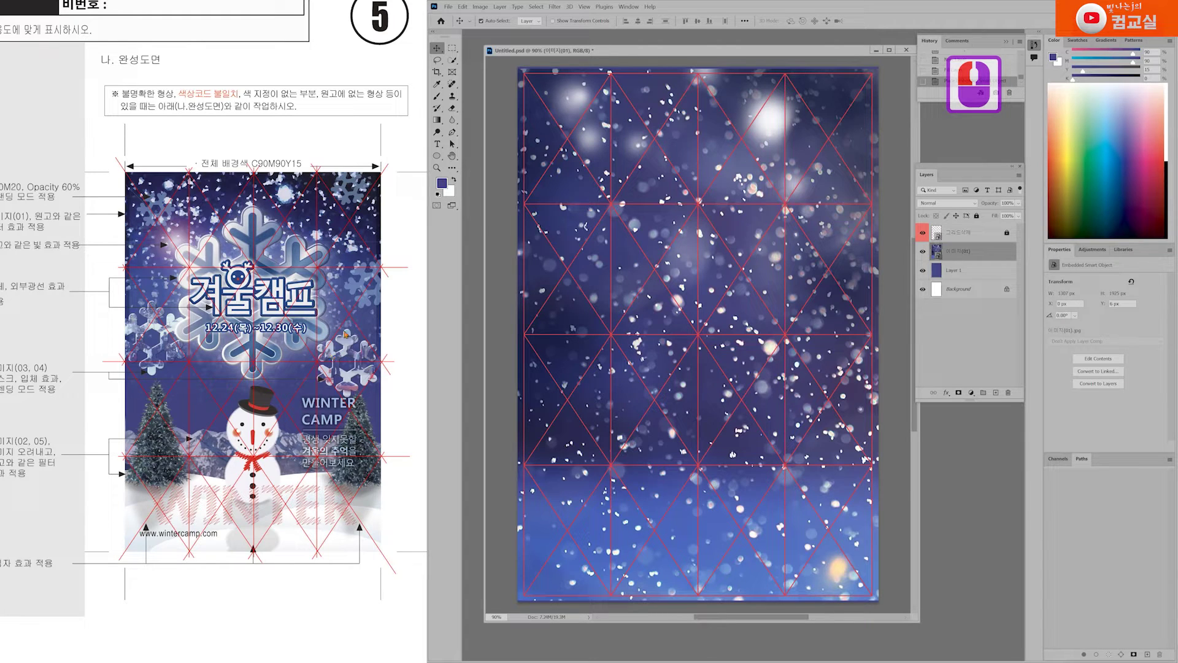
{"action": "left_click", "coordinate": [679, 274]}
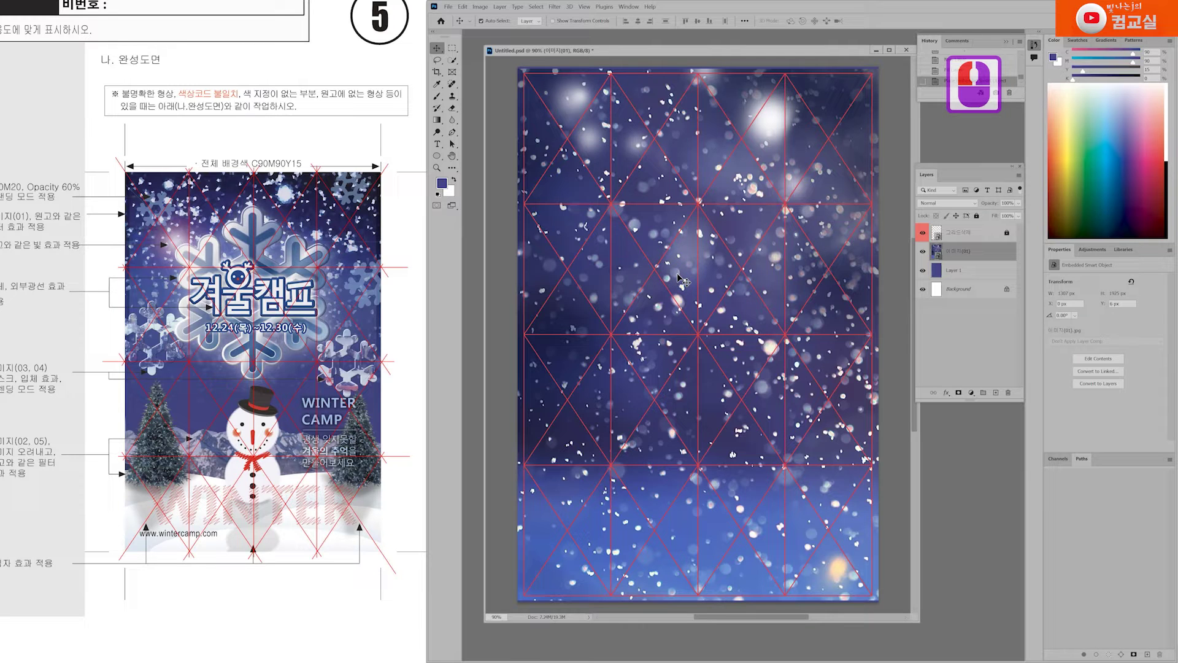
{"action": "double_click", "coordinate": [260, 298]}
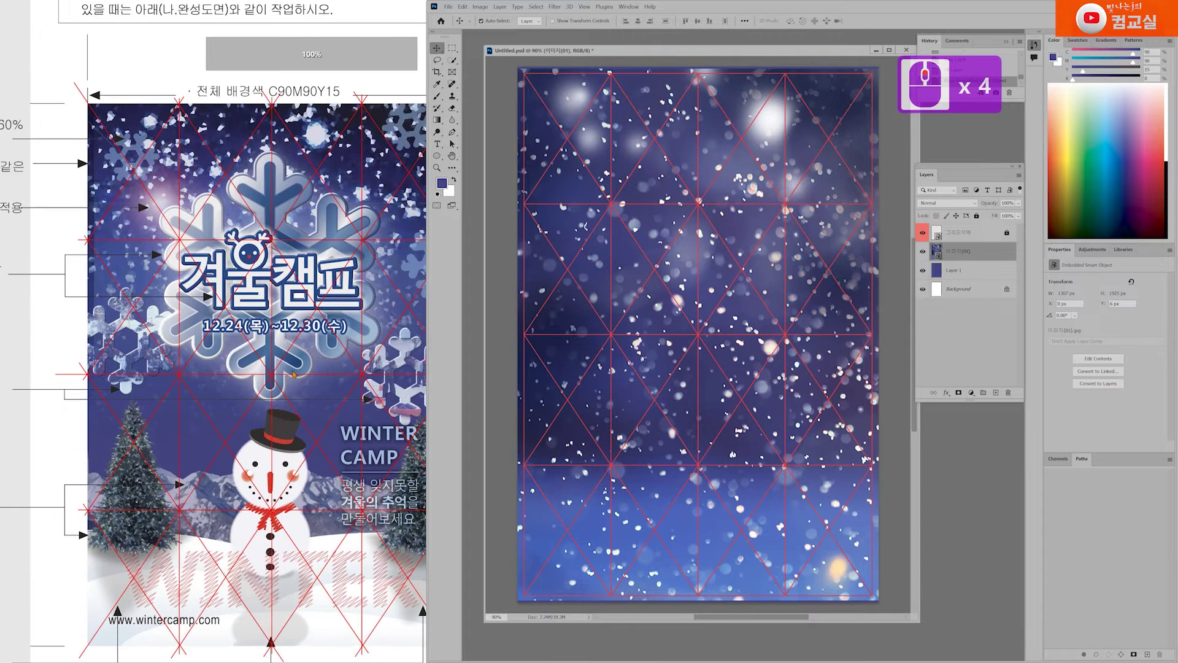
{"action": "scroll", "coordinate": [293, 374], "scroll_direction": "up", "scroll_amount": 2}
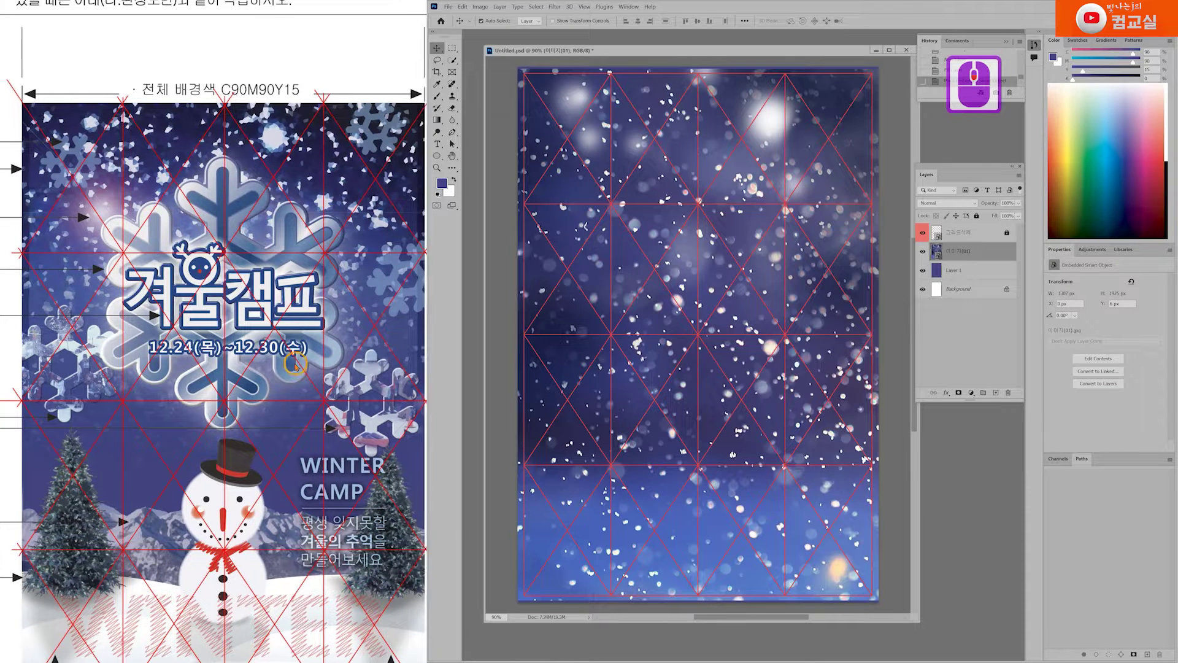
{"action": "double_click", "coordinate": [319, 188]}
{"action": "left_click", "coordinate": [270, 136]}
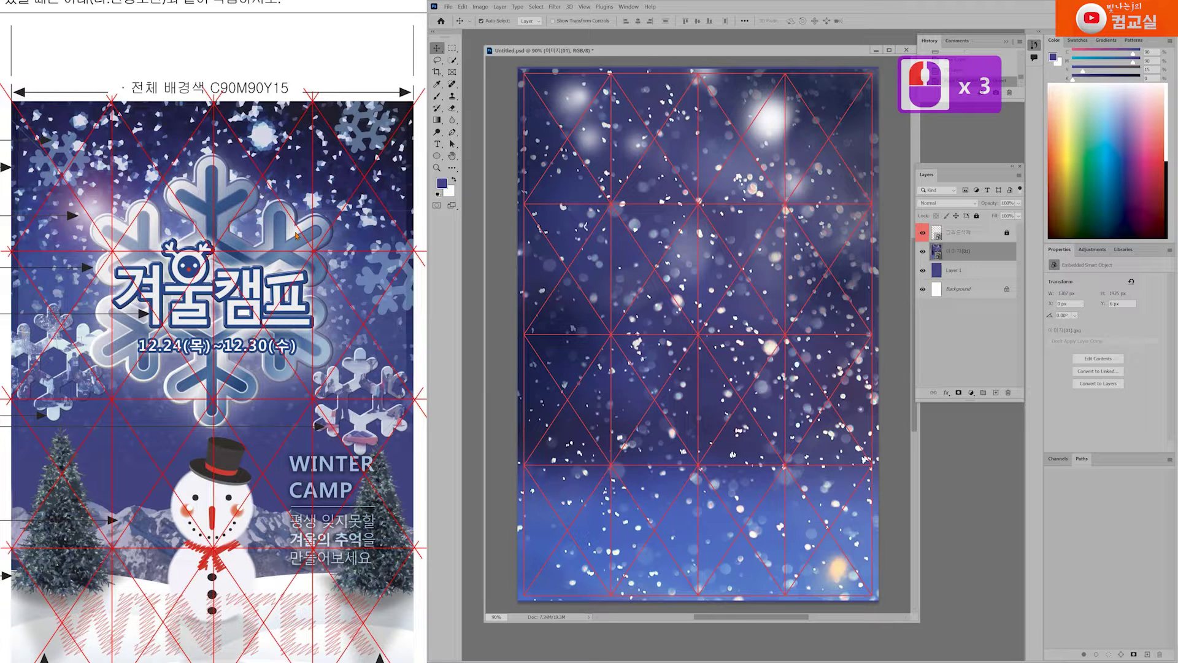
{"action": "double_click", "coordinate": [262, 164]}
{"action": "left_click", "coordinate": [265, 170]}
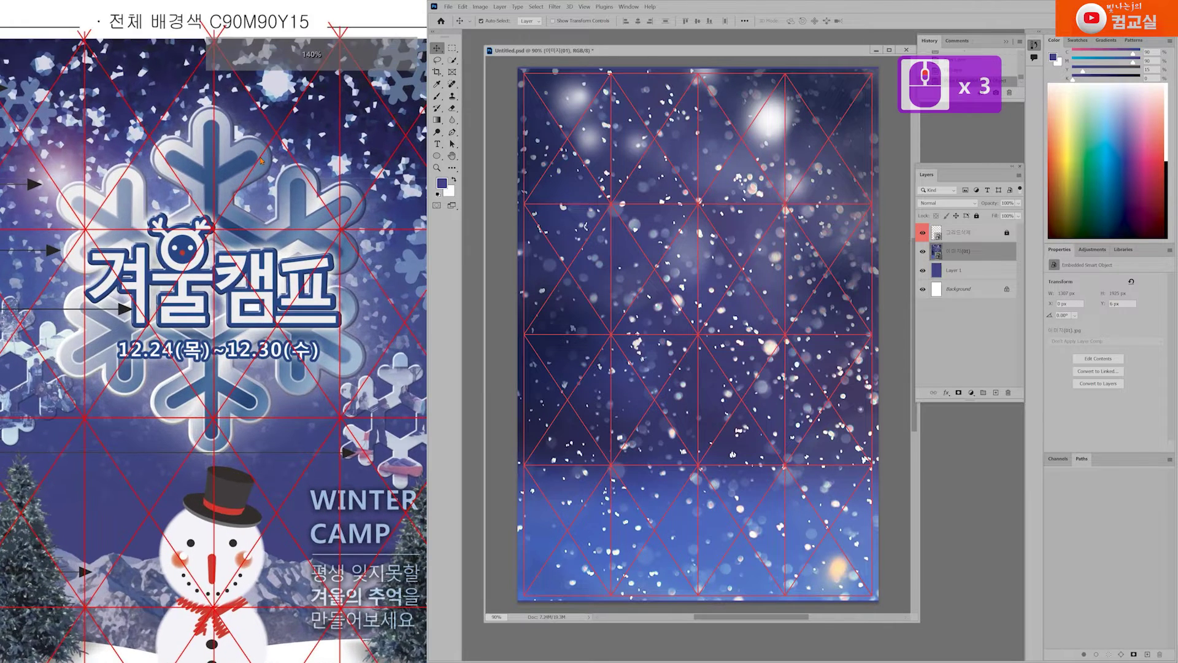
{"action": "left_click", "coordinate": [272, 184]}
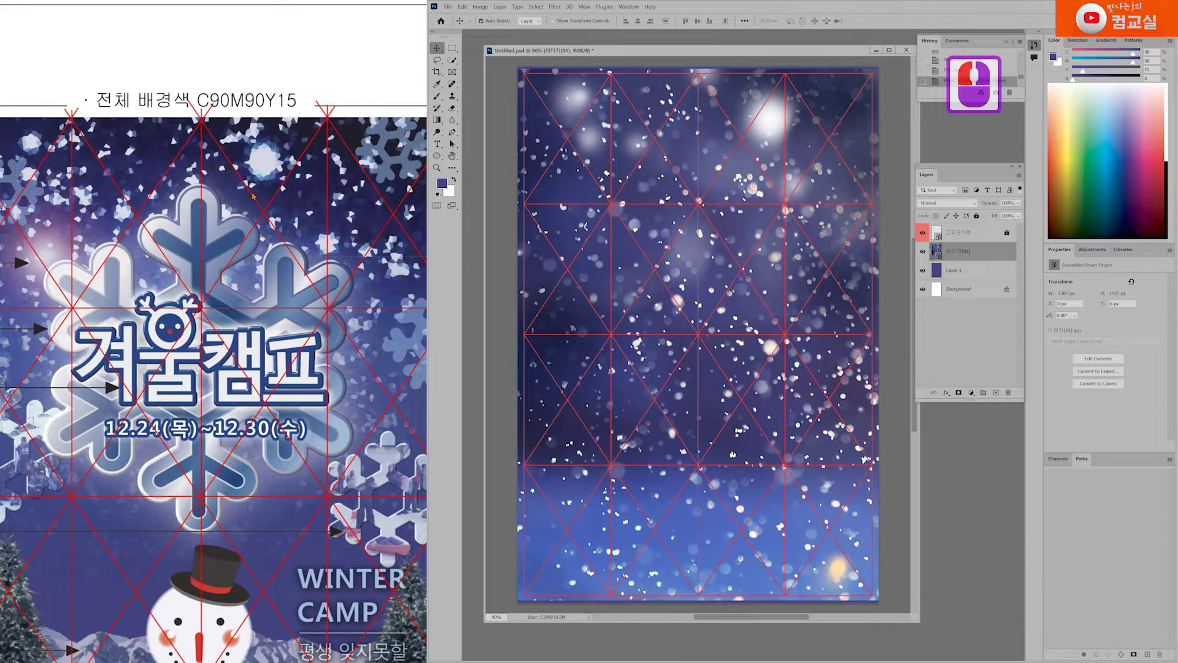
{"action": "scroll", "coordinate": [254, 319], "scroll_direction": "down", "scroll_amount": 2}
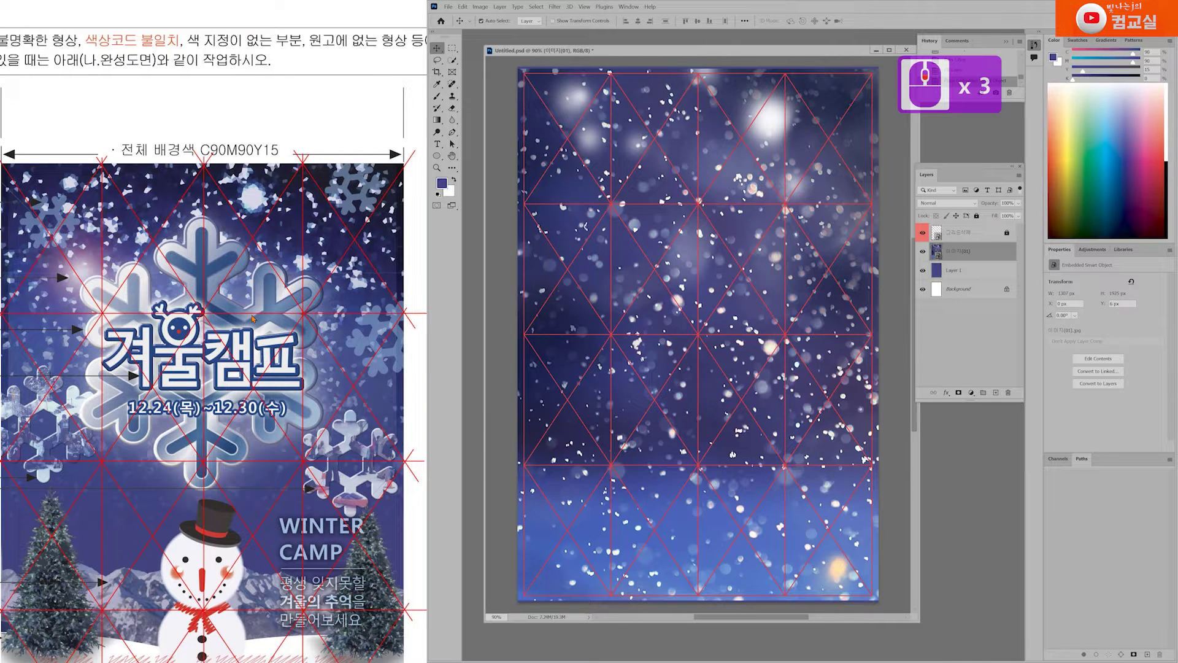
{"action": "scroll", "coordinate": [238, 211], "scroll_direction": "up", "scroll_amount": 2}
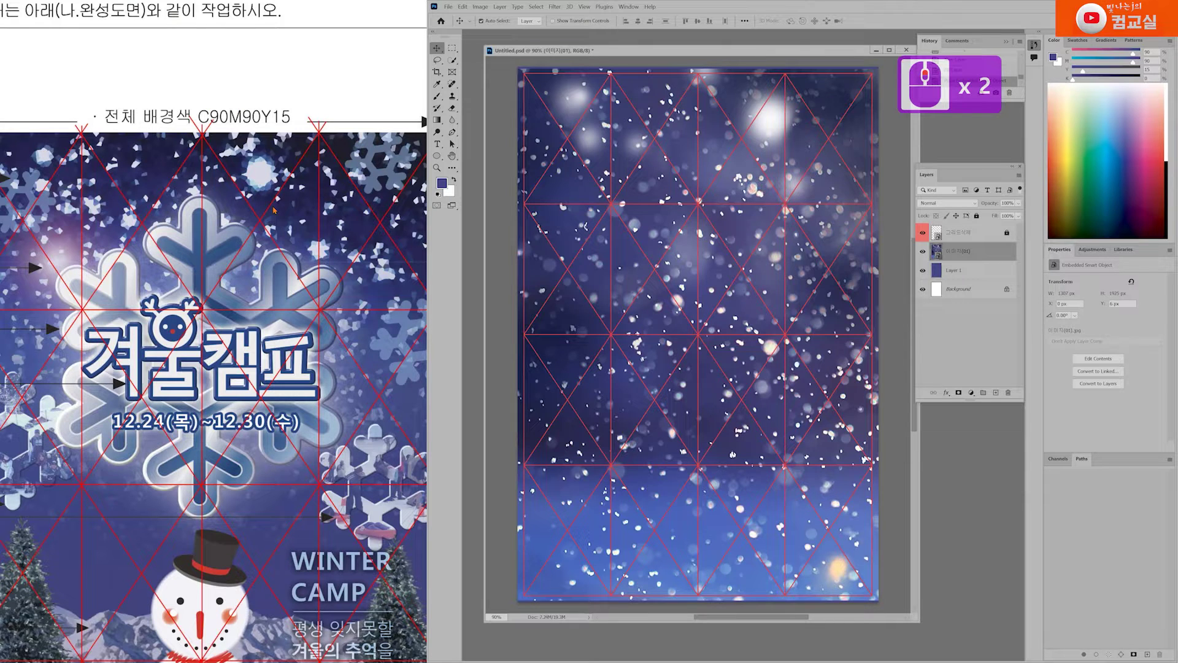
Open the Crystallize filter for the placed snow picture and preview a cell size of 137.
{"action": "left_click", "coordinate": [554, 7]}
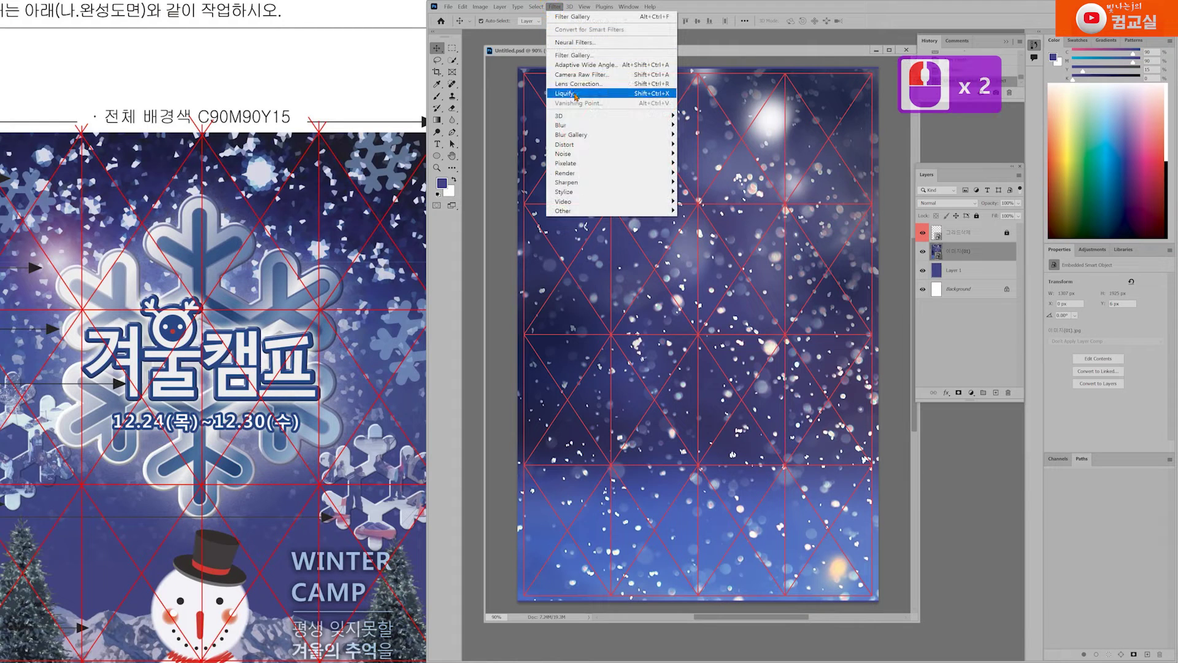
{"action": "left_click", "coordinate": [585, 163]}
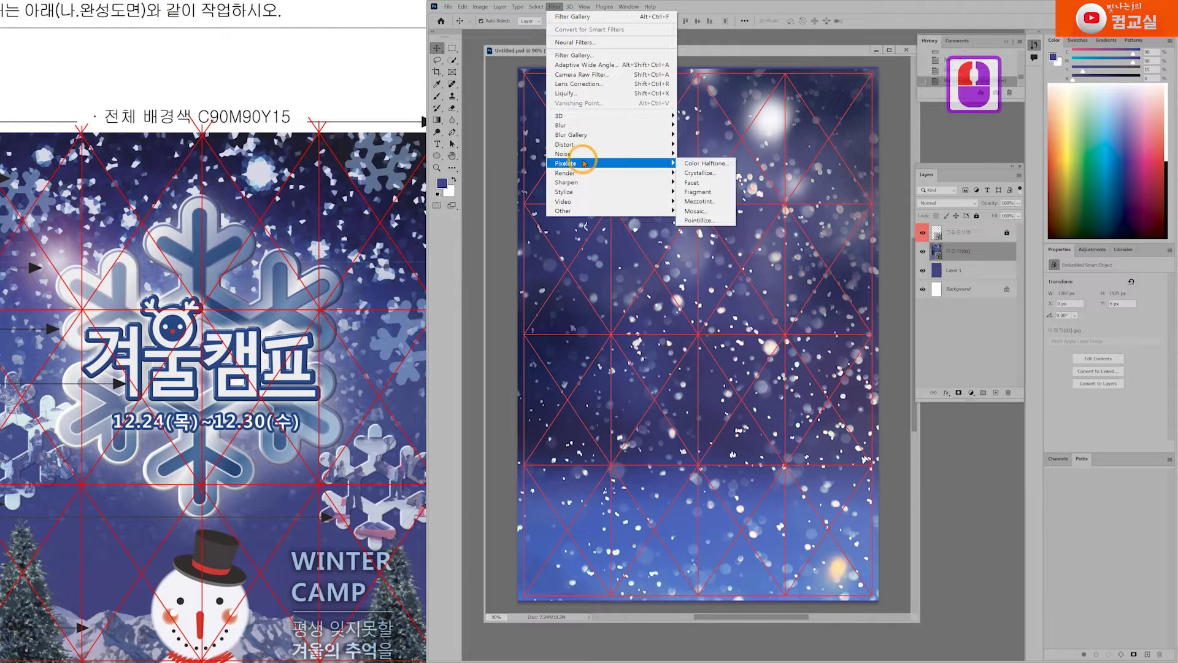
{"action": "left_click", "coordinate": [703, 178]}
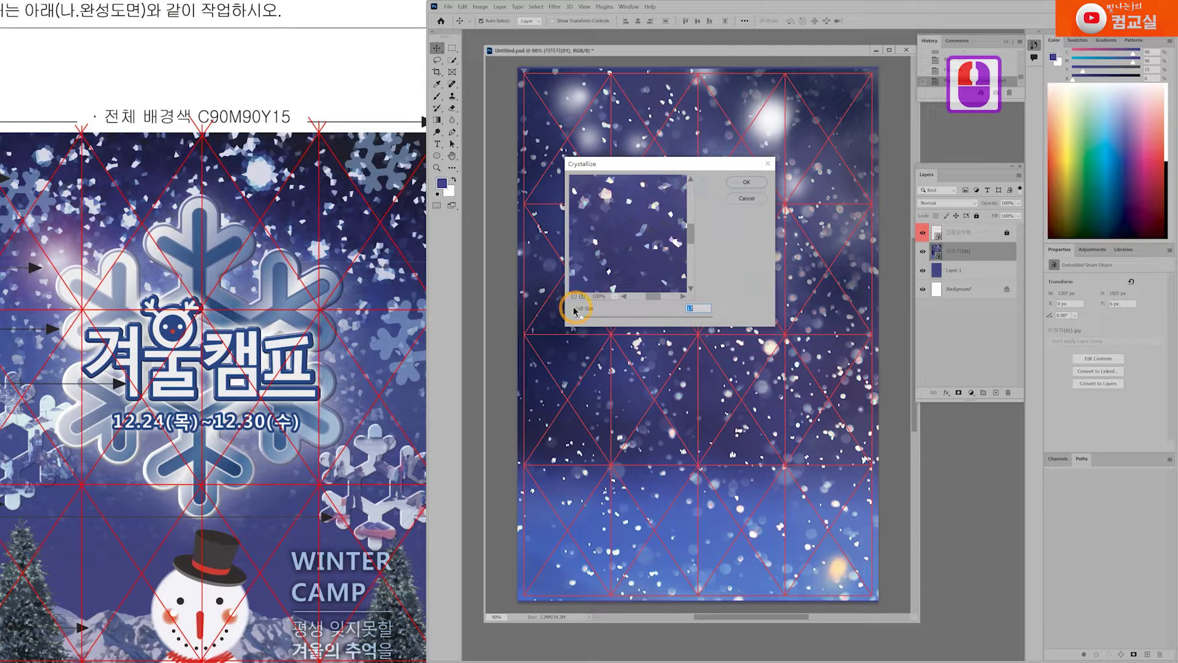
{"action": "left_click", "coordinate": [610, 319]}
{"action": "left_click", "coordinate": [615, 319]}
{"action": "left_click", "coordinate": [625, 319]}
{"action": "left_click", "coordinate": [637, 319]}
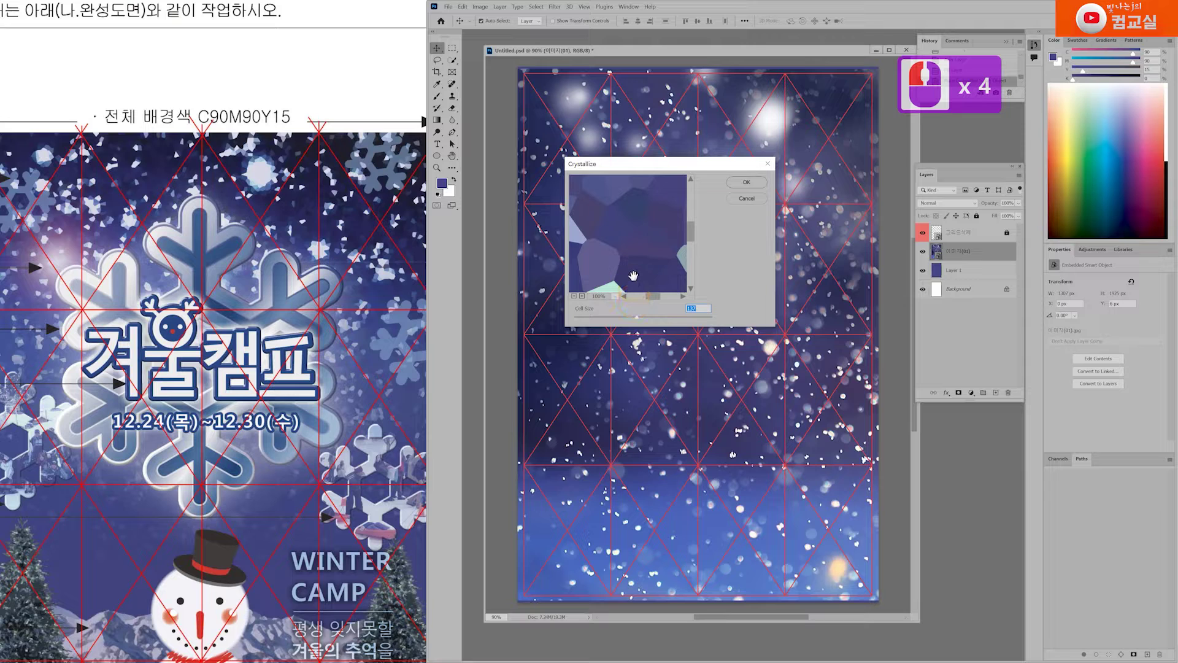
{"action": "left_click_drag", "start_coordinate": [623, 255], "coordinate": [581, 247]}
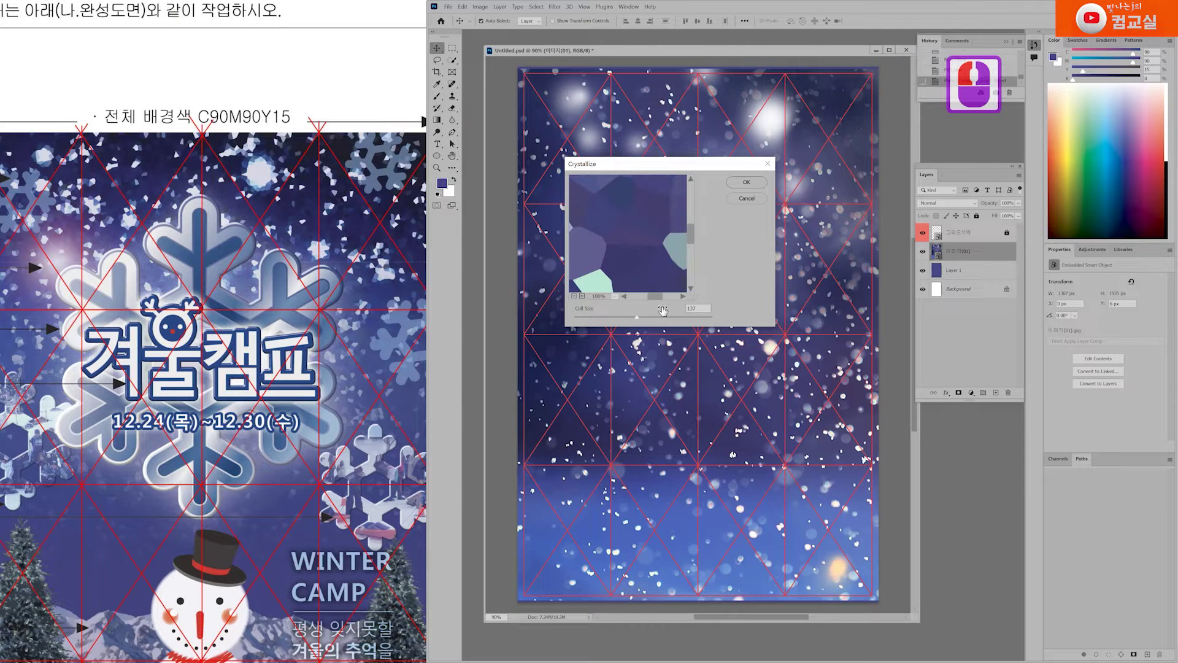
Reduce the Crystallize cell size to 17 and apply the filter to the snow picture.
{"action": "triple_click", "coordinate": [604, 319]}
{"action": "left_click", "coordinate": [589, 318]}
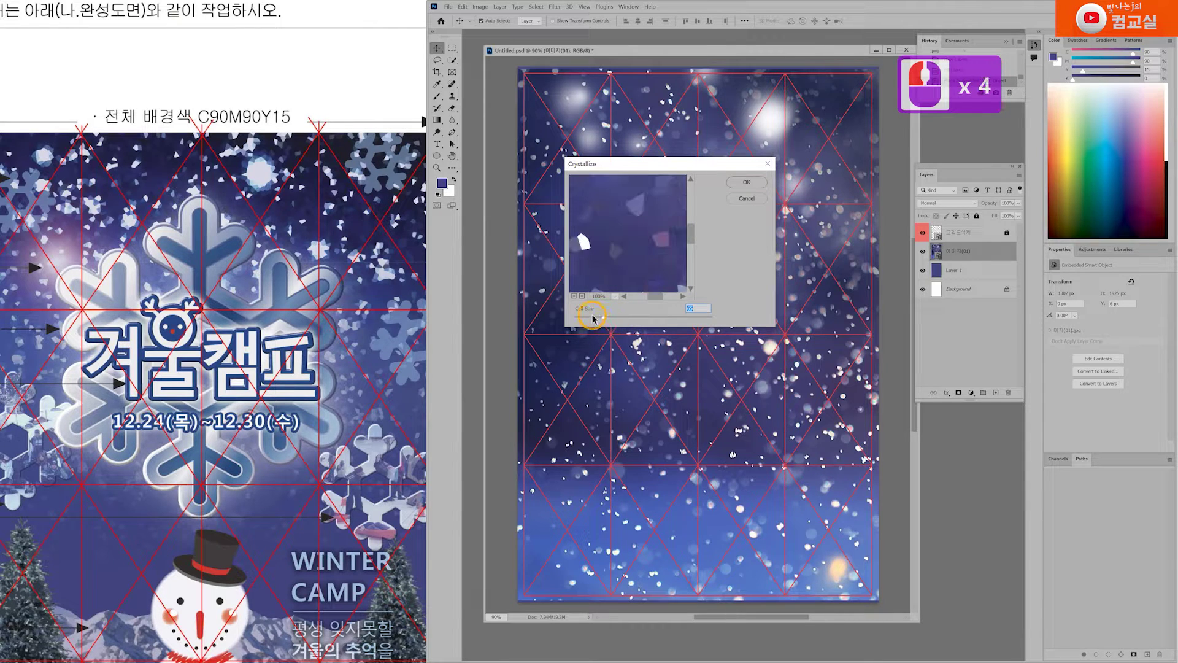
{"action": "left_click", "coordinate": [581, 320]}
{"action": "left_click", "coordinate": [581, 320]}
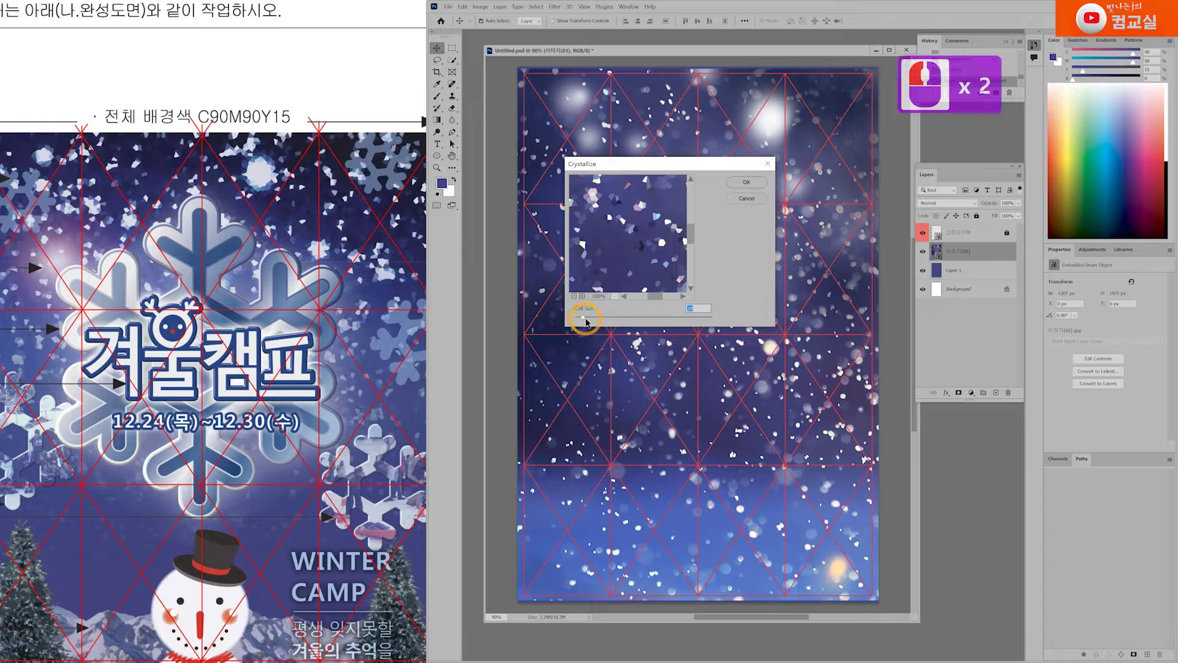
{"action": "left_click", "coordinate": [581, 320]}
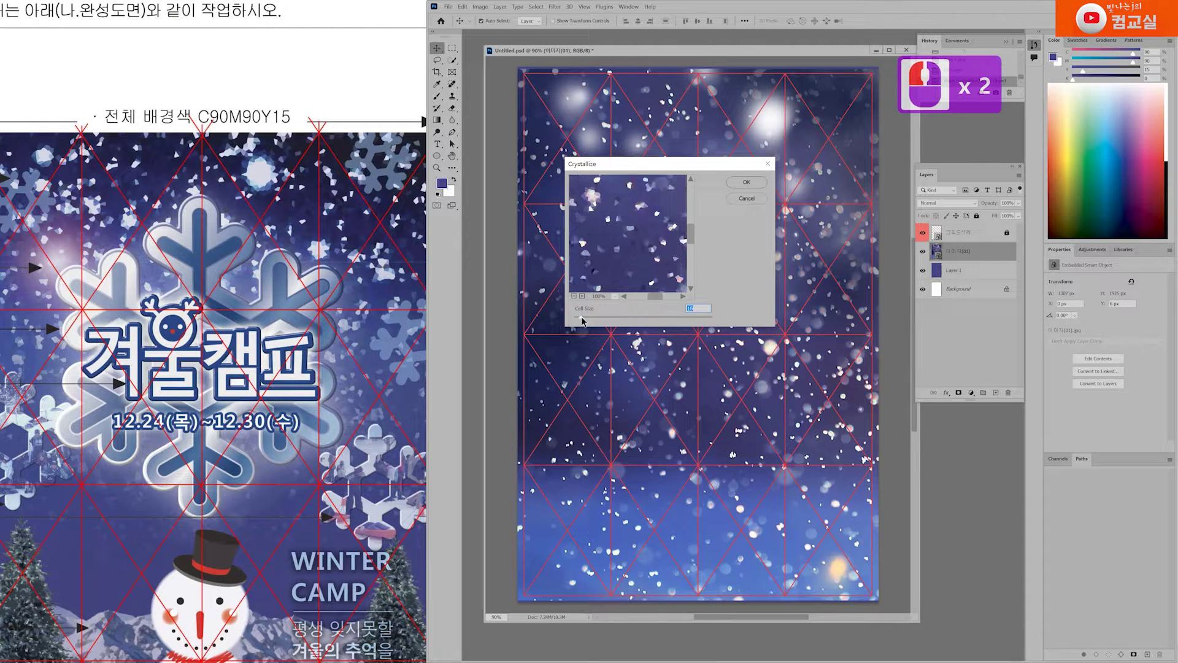
{"action": "left_click", "coordinate": [581, 320]}
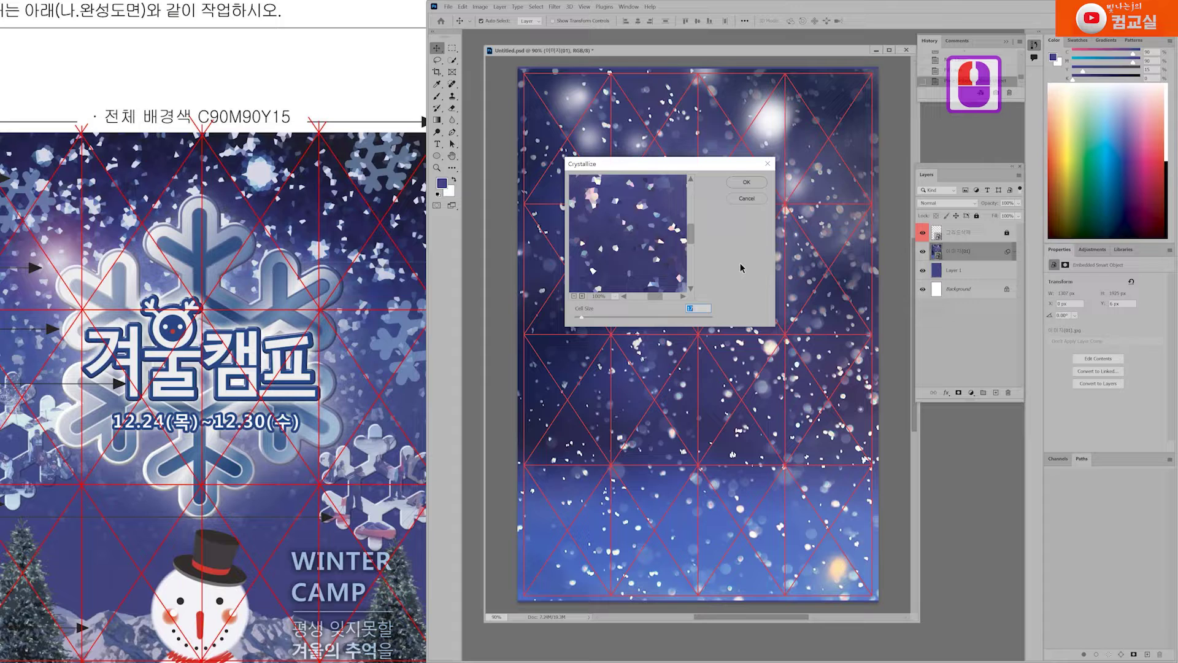
{"action": "left_click", "coordinate": [747, 182]}
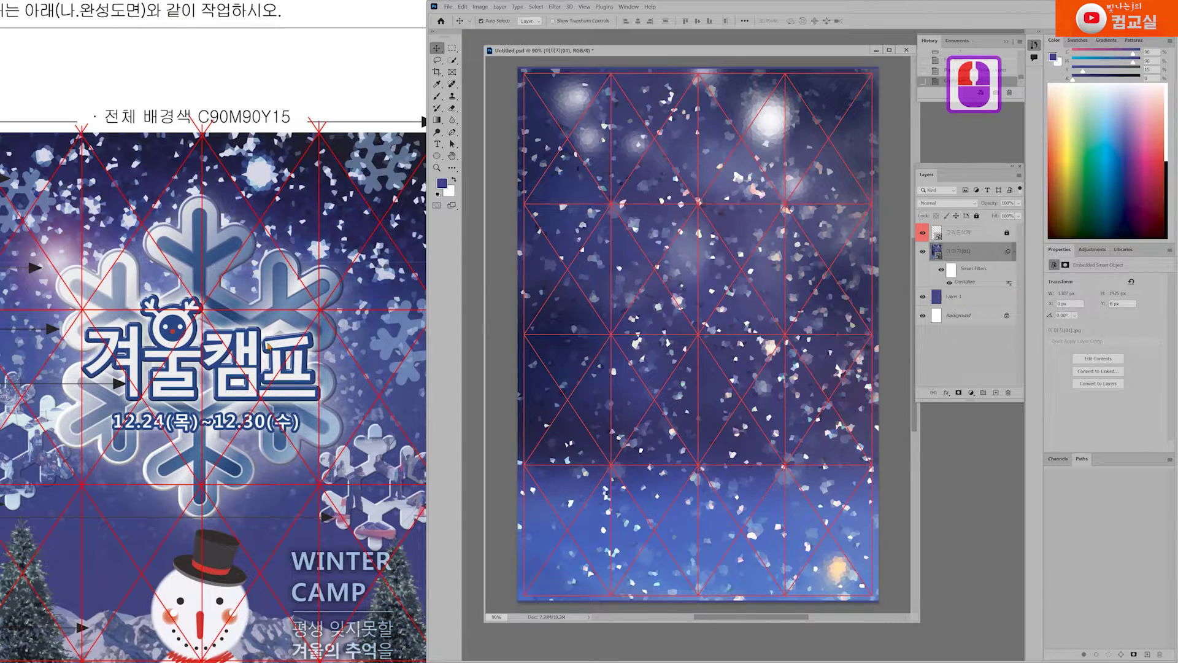
Compare the snow background with the reference layout and add a layer mask to the 이미지(01) layer.
{"action": "scroll", "coordinate": [266, 432], "scroll_direction": "up", "scroll_amount": 2}
{"action": "scroll", "coordinate": [265, 432], "scroll_direction": "down", "scroll_amount": 3}
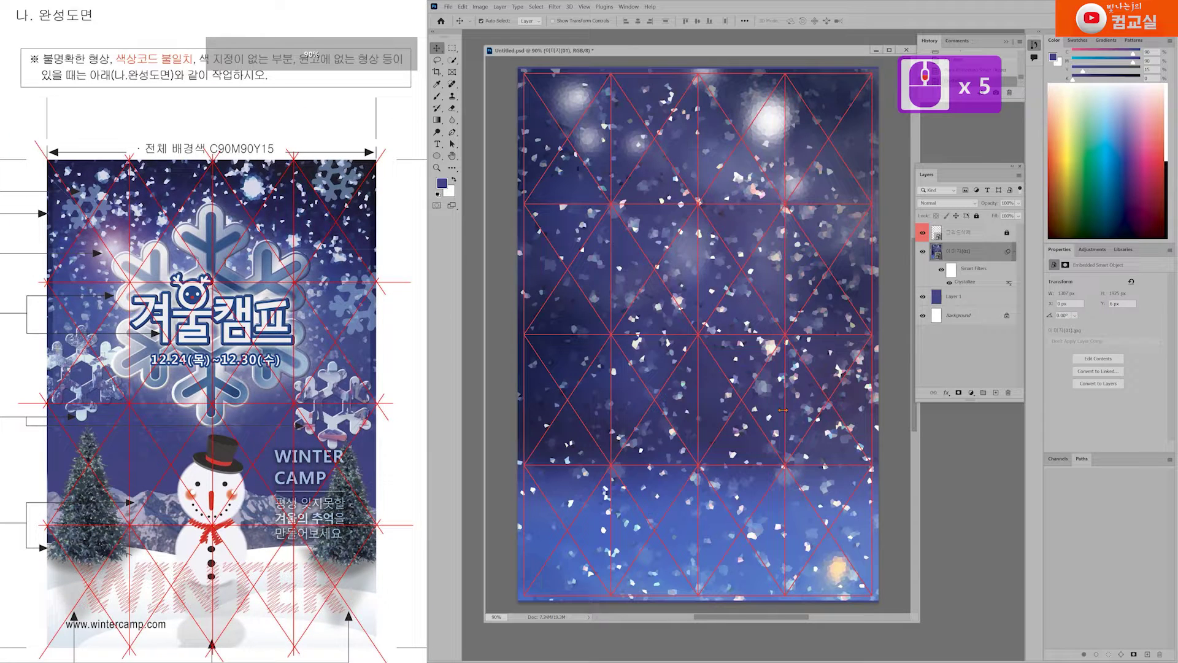
{"action": "left_click", "coordinate": [741, 248]}
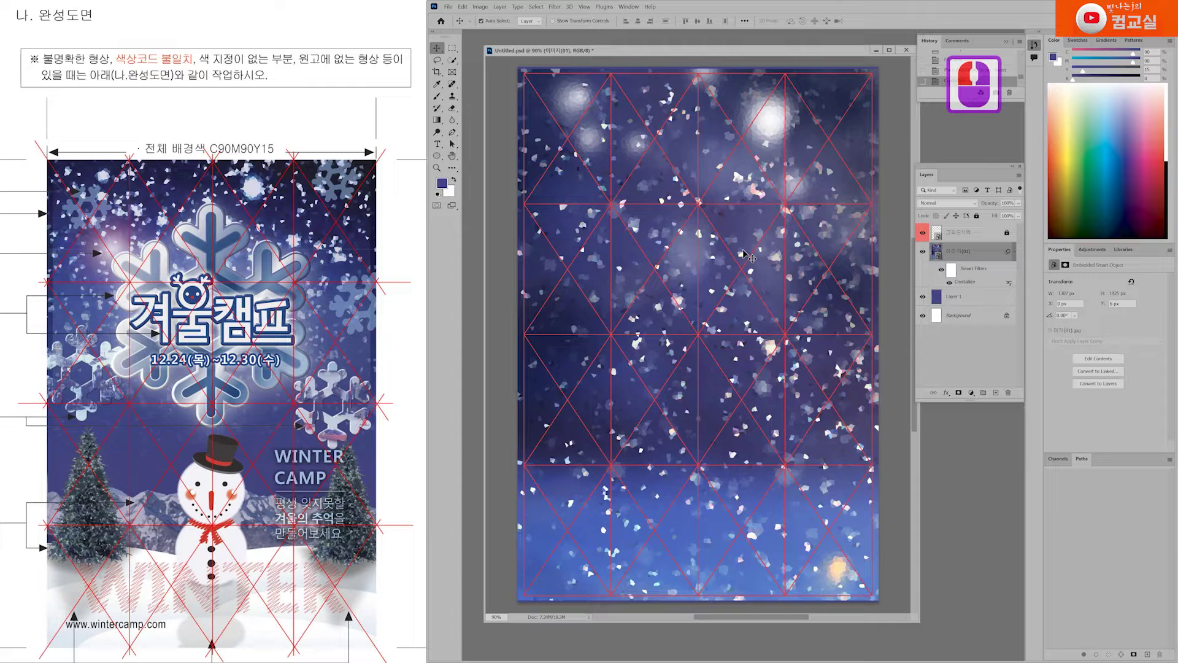
{"action": "scroll", "coordinate": [286, 361], "scroll_direction": "up", "scroll_amount": 2}
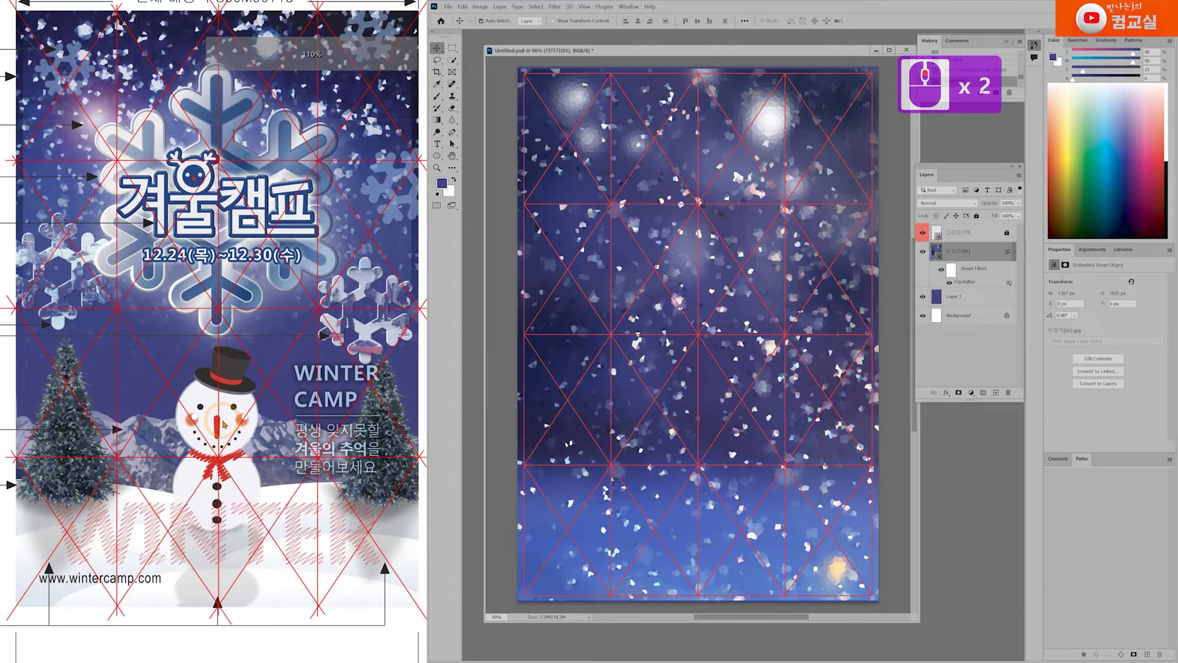
{"action": "double_click", "coordinate": [236, 408]}
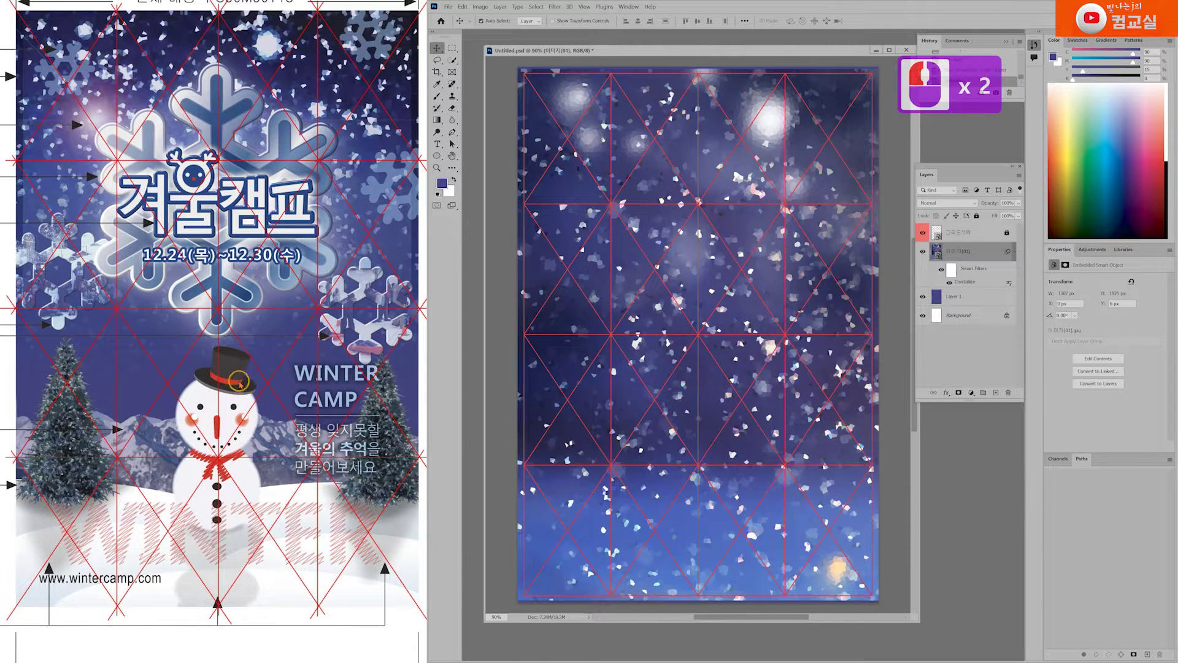
{"action": "triple_click", "coordinate": [178, 350]}
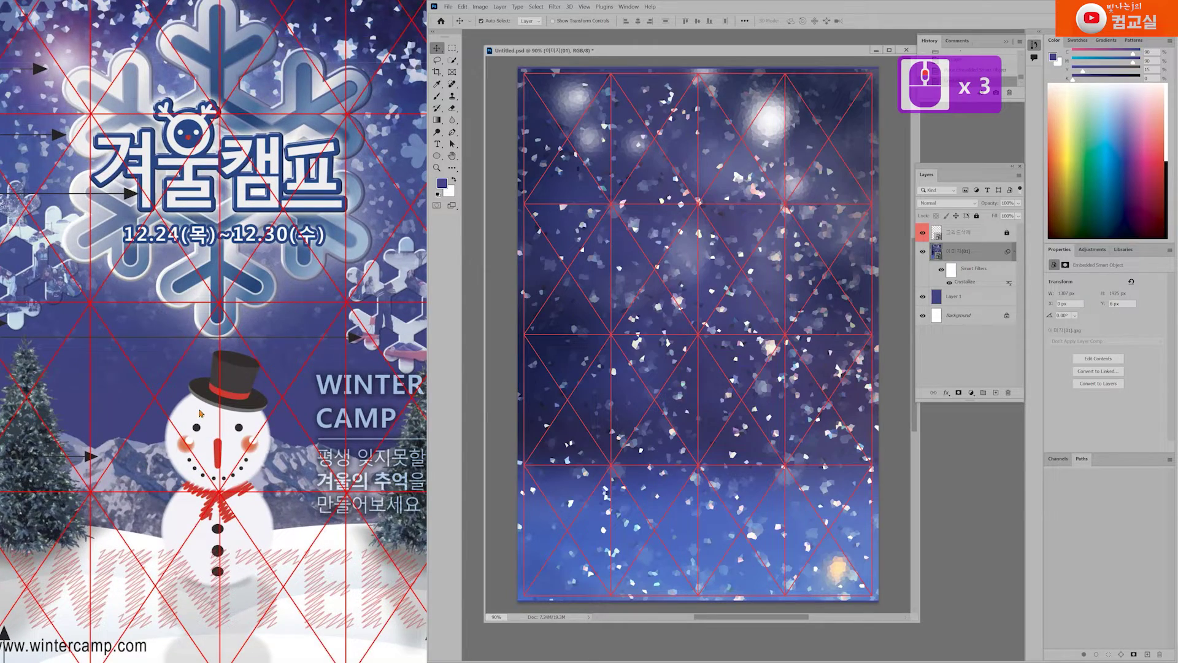
{"action": "scroll", "coordinate": [200, 413], "scroll_direction": "down", "scroll_amount": 5}
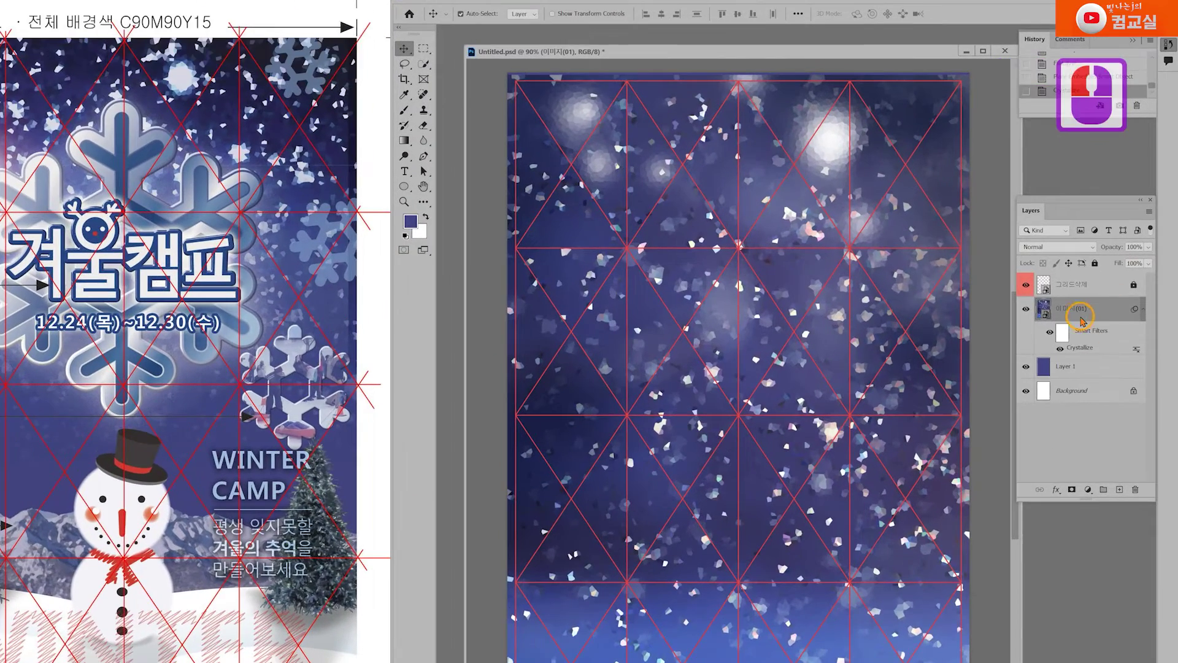
{"action": "left_click", "coordinate": [1071, 489]}
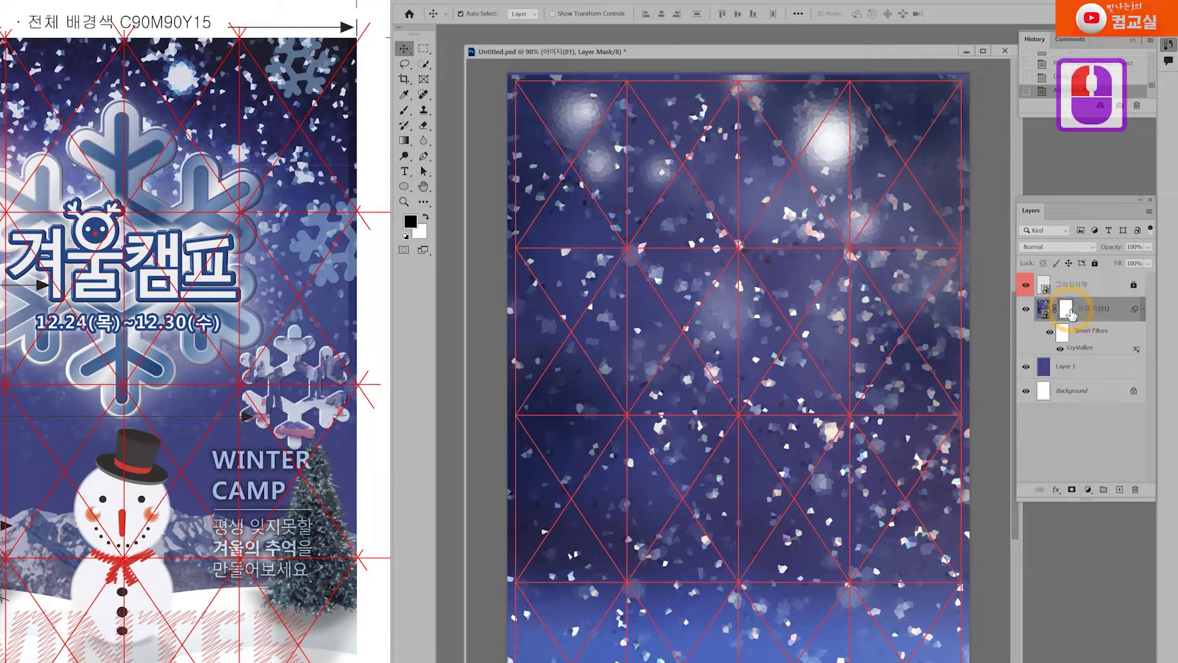
Draw a black-to-white gradient upward on the 이미지(01) layer mask so the snow fades into the plain background around mid-page.
{"action": "left_click", "coordinate": [404, 142]}
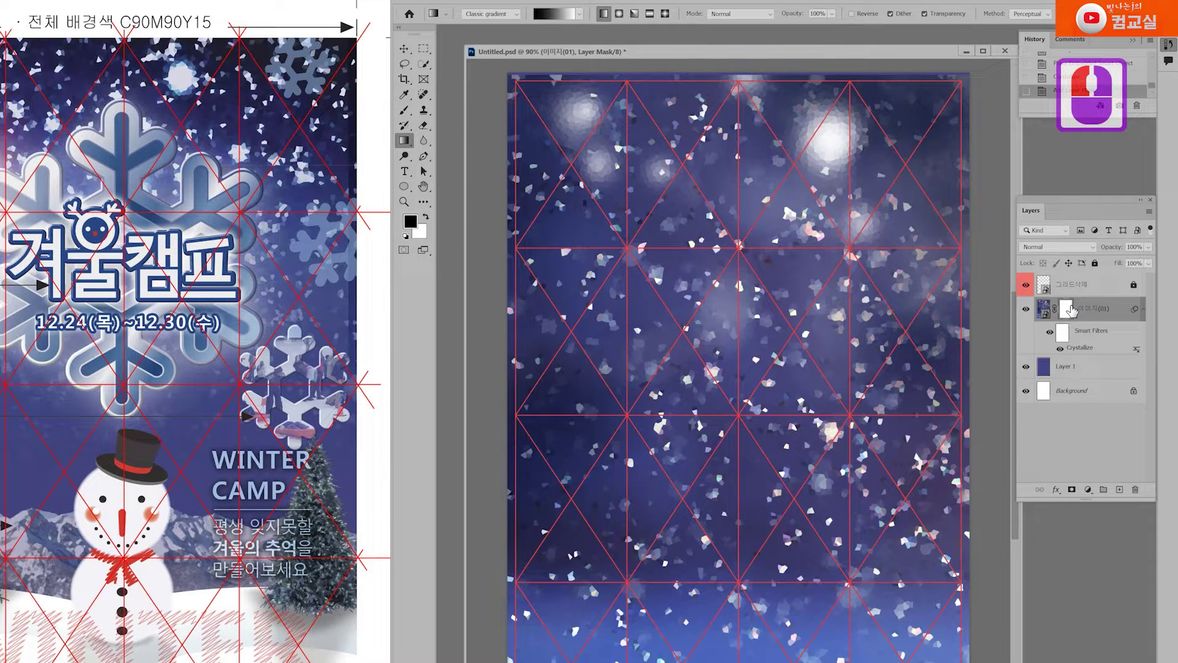
{"action": "left_click_drag", "start_coordinate": [1069, 311], "coordinate": [1068, 312]}
{"action": "double_click", "coordinate": [1066, 310]}
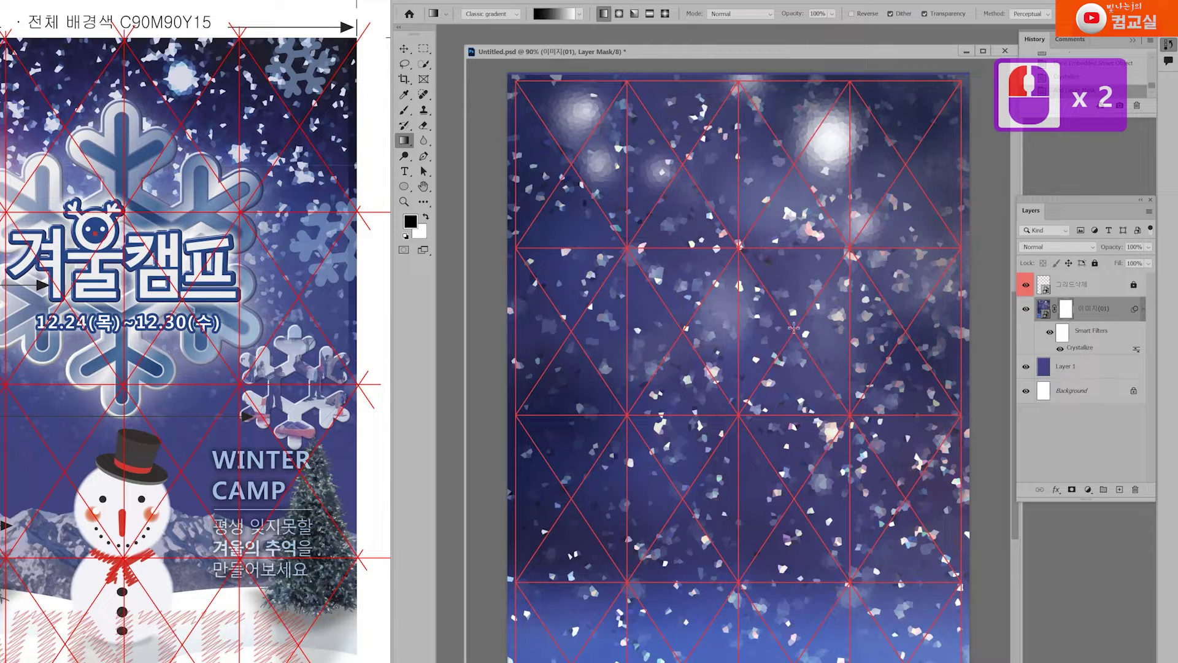
{"action": "left_click_drag", "start_coordinate": [719, 533], "coordinate": [718, 339]}
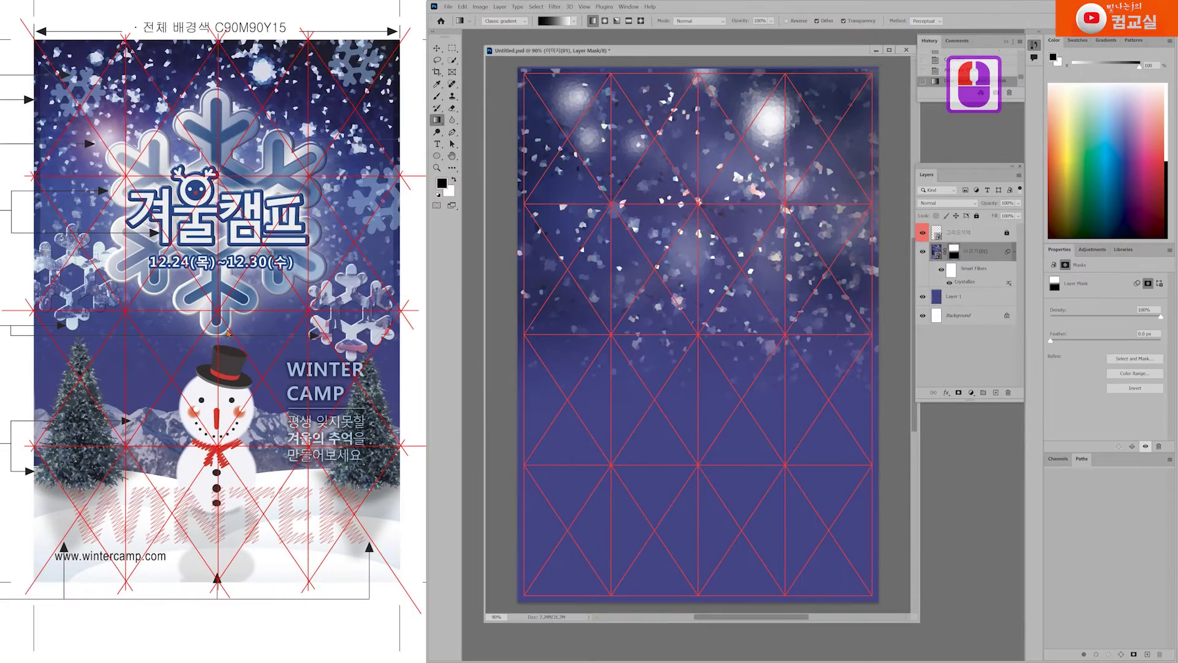
Examine the reference layout's annotations and the light effect near its upper-left snowflake.
{"action": "double_click", "coordinate": [187, 365]}
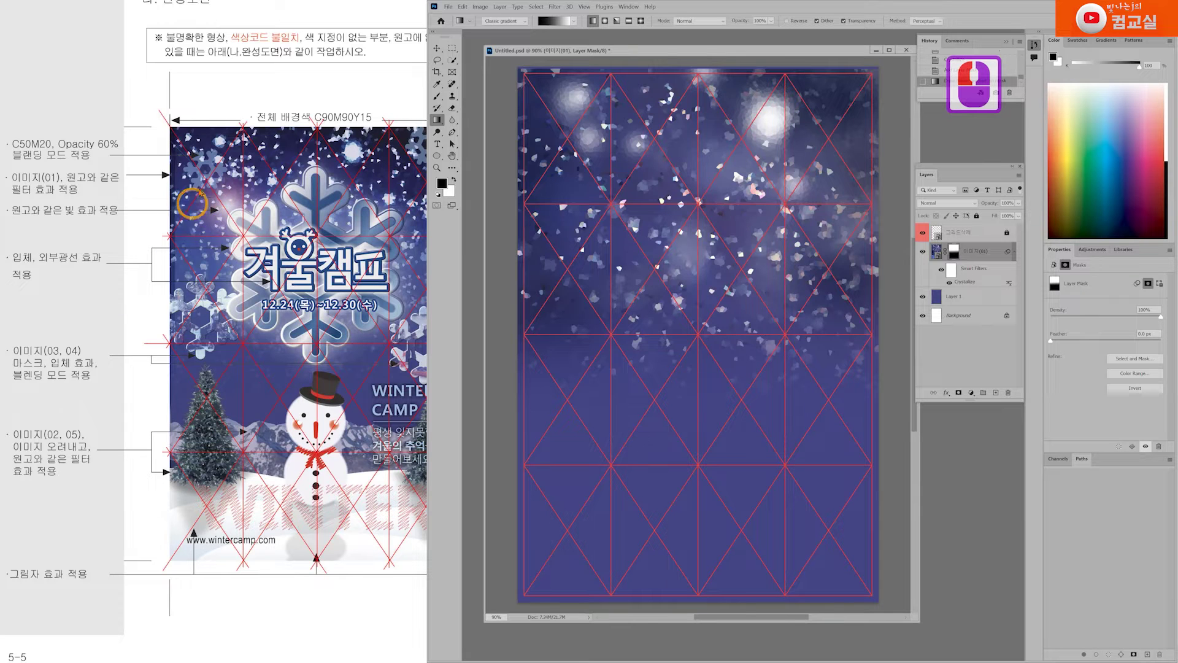
{"action": "double_click", "coordinate": [212, 228]}
{"action": "double_click", "coordinate": [212, 229]}
{"action": "left_click_drag", "start_coordinate": [213, 229], "coordinate": [258, 279]}
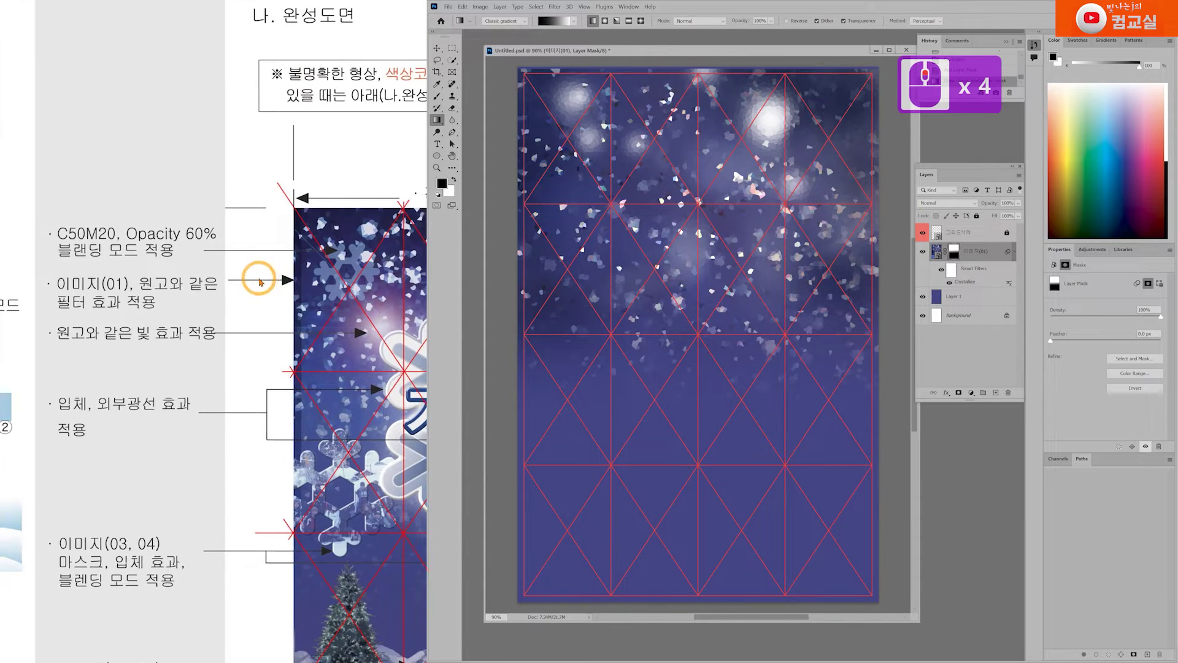
{"action": "left_click", "coordinate": [122, 337]}
{"action": "left_click_drag", "start_coordinate": [245, 357], "coordinate": [205, 351]}
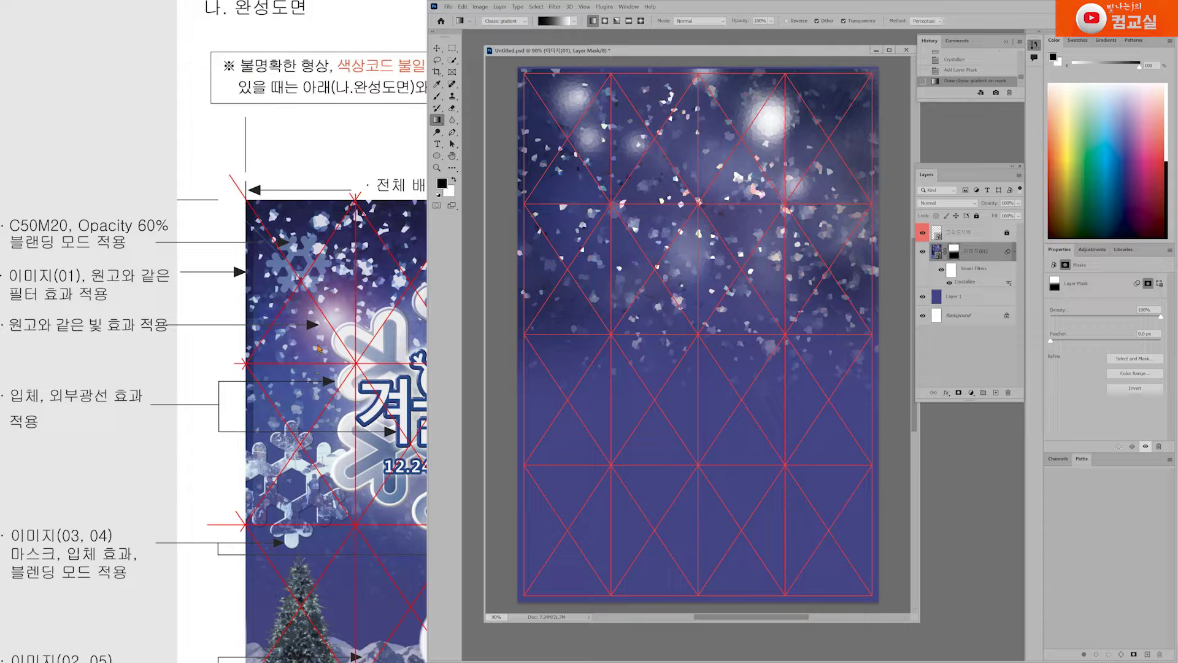
{"action": "left_click_drag", "start_coordinate": [311, 341], "coordinate": [316, 341]}
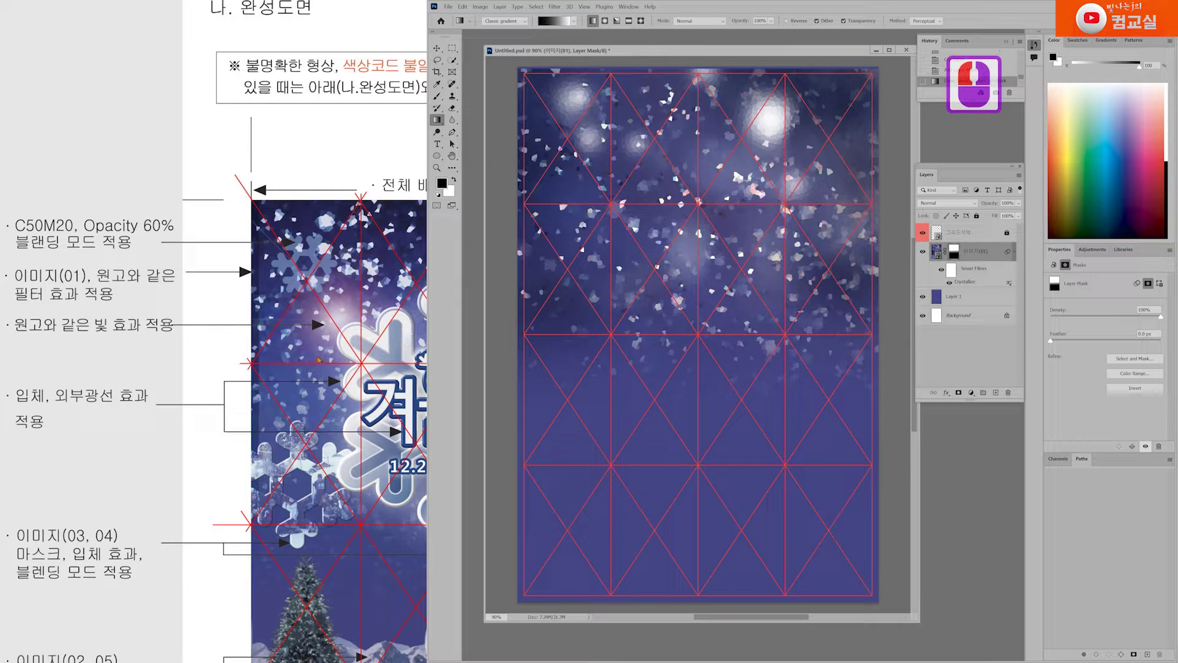
Create a new layer above 이미지(01) and fill it with black.
{"action": "left_click", "coordinate": [996, 393]}
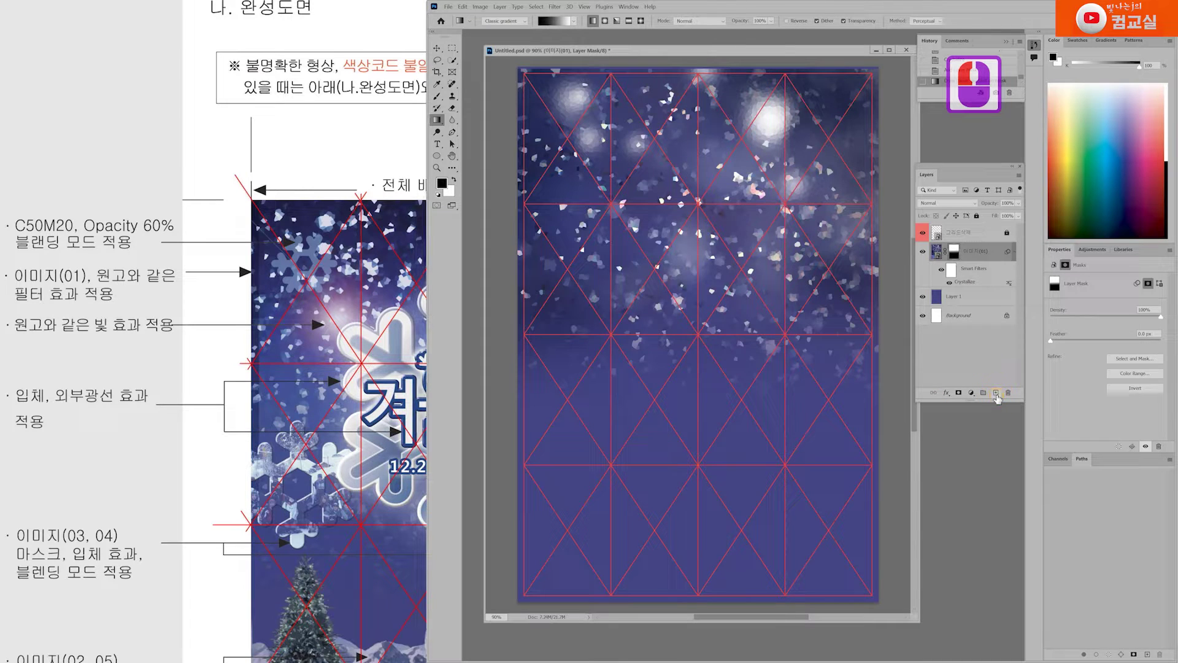
{"action": "left_click", "coordinate": [441, 183]}
{"action": "left_click_drag", "start_coordinate": [528, 247], "coordinate": [647, 340]}
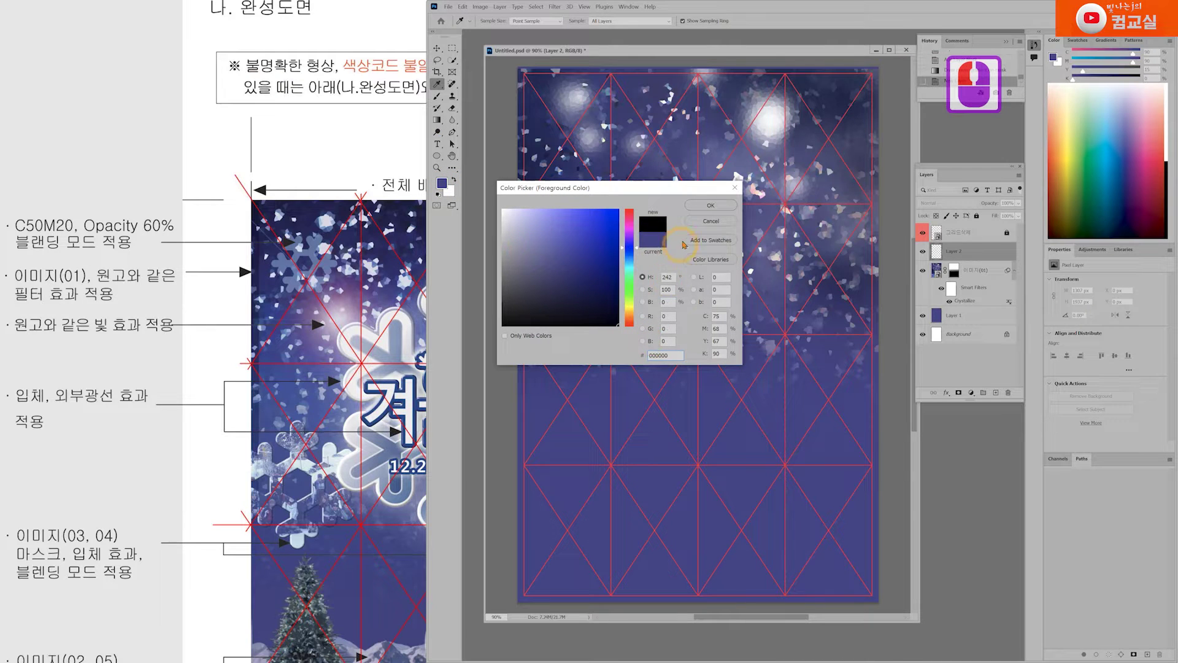
{"action": "left_click", "coordinate": [703, 207]}
{"action": "key", "text": "g"}
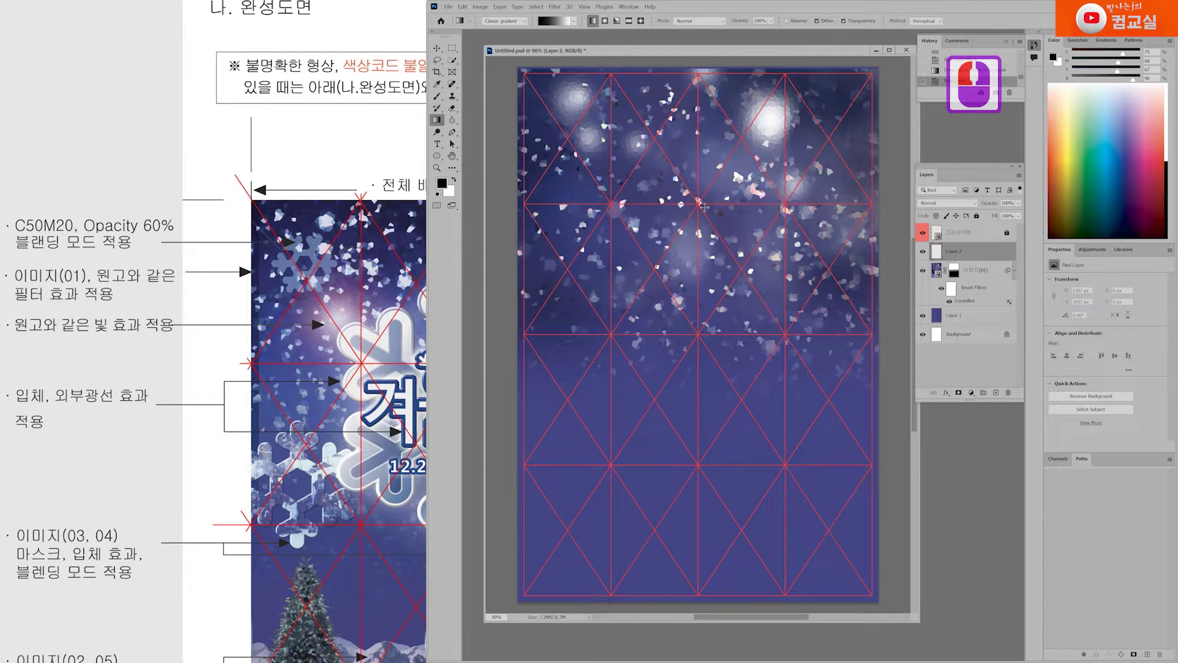
{"action": "key", "text": "alt+Delete"}
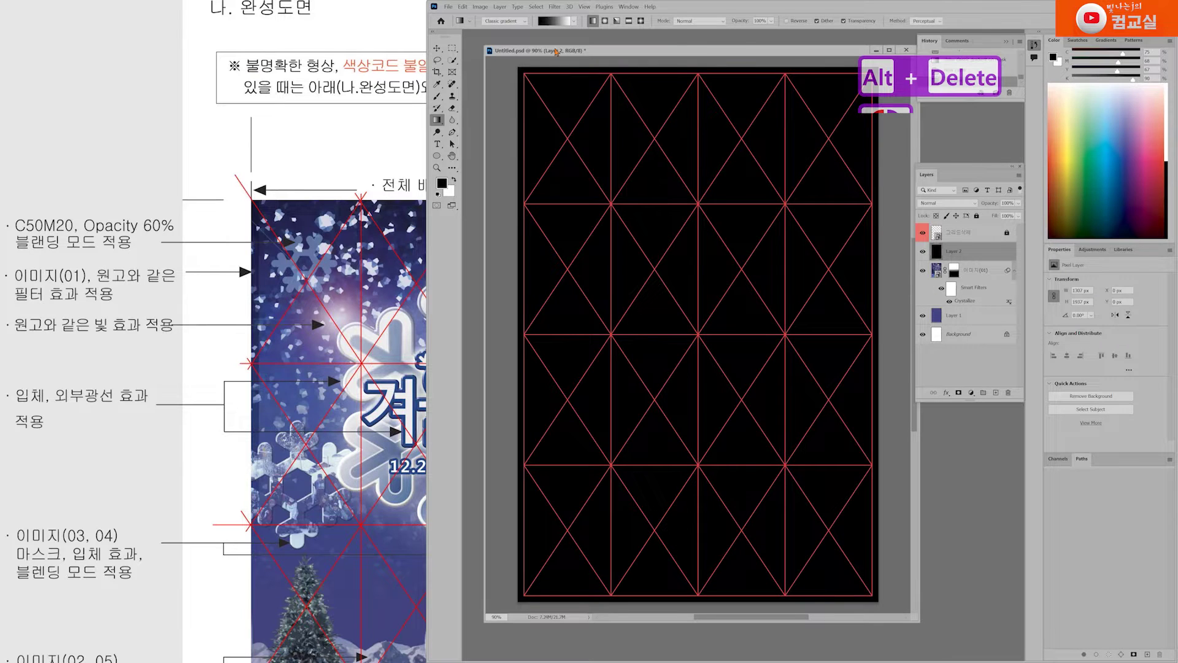
Open the Lens Flare filter on the black layer and preview the different lens types, ending on 50-300mm Zoom.
{"action": "left_click", "coordinate": [553, 8]}
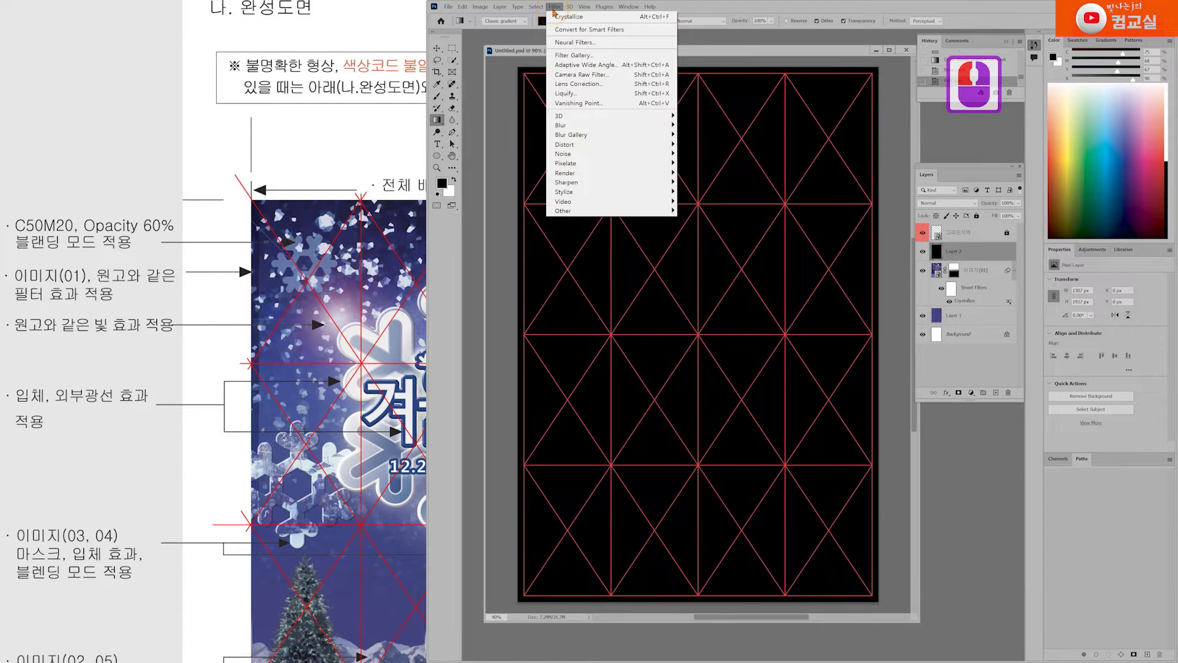
{"action": "left_click", "coordinate": [571, 176]}
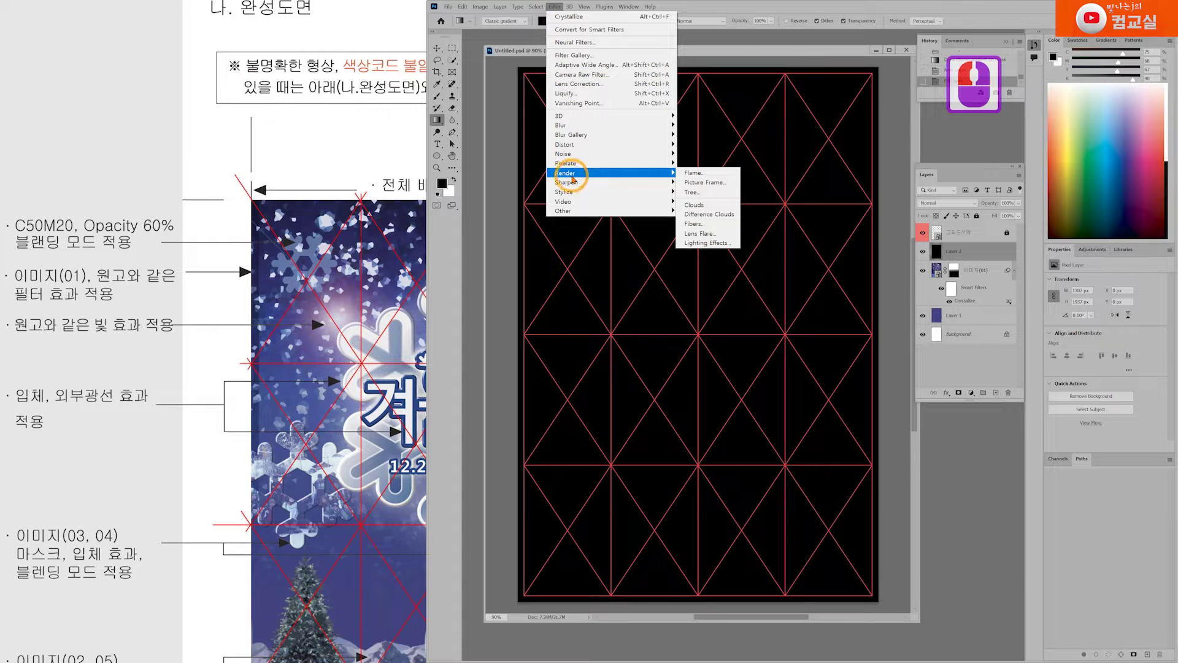
{"action": "left_click", "coordinate": [710, 234]}
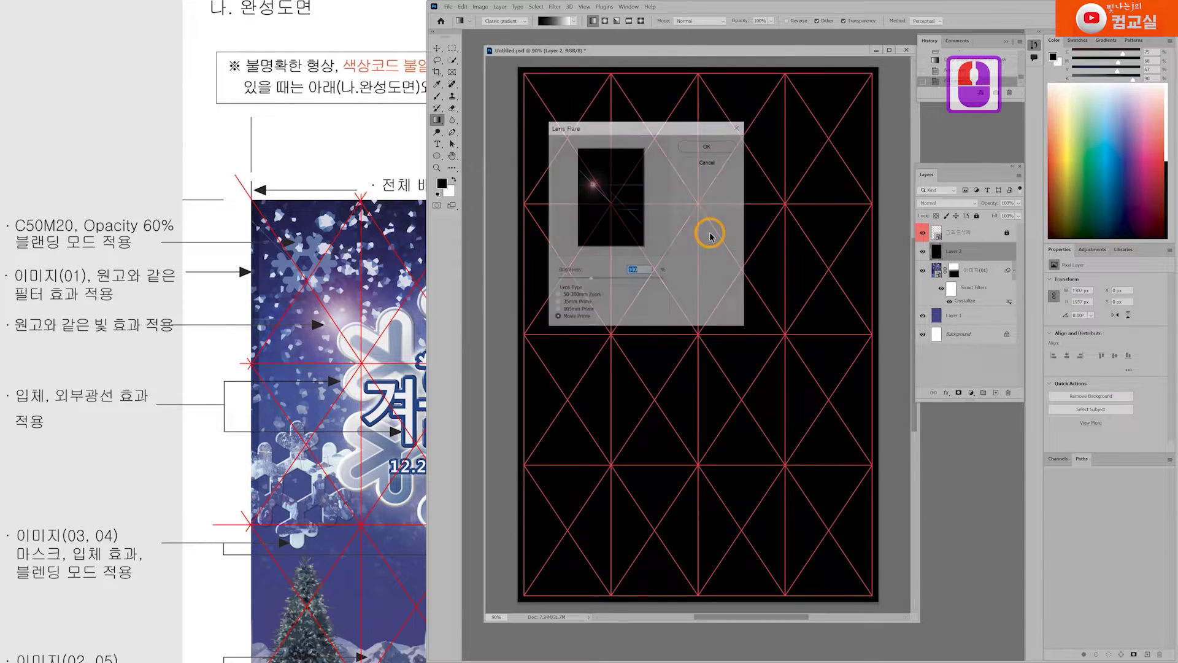
{"action": "left_click", "coordinate": [580, 302]}
{"action": "left_click", "coordinate": [575, 310]}
{"action": "left_click", "coordinate": [575, 311]}
{"action": "left_click", "coordinate": [574, 309]}
{"action": "left_click", "coordinate": [573, 303]}
{"action": "left_click", "coordinate": [576, 310]}
{"action": "left_click", "coordinate": [574, 311]}
{"action": "left_click", "coordinate": [576, 302]}
{"action": "left_click", "coordinate": [580, 296]}
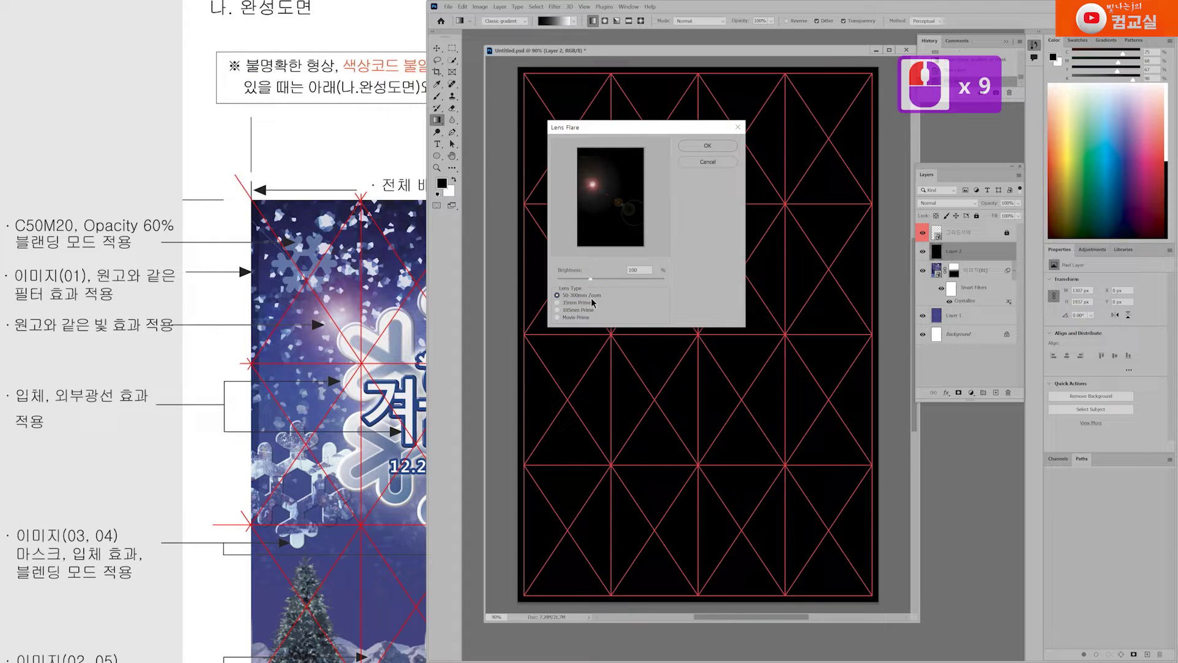
Study the glow and its light streaks in the reference layout to identify the matching lens flare type.
{"action": "left_click_drag", "start_coordinate": [390, 359], "coordinate": [192, 302]}
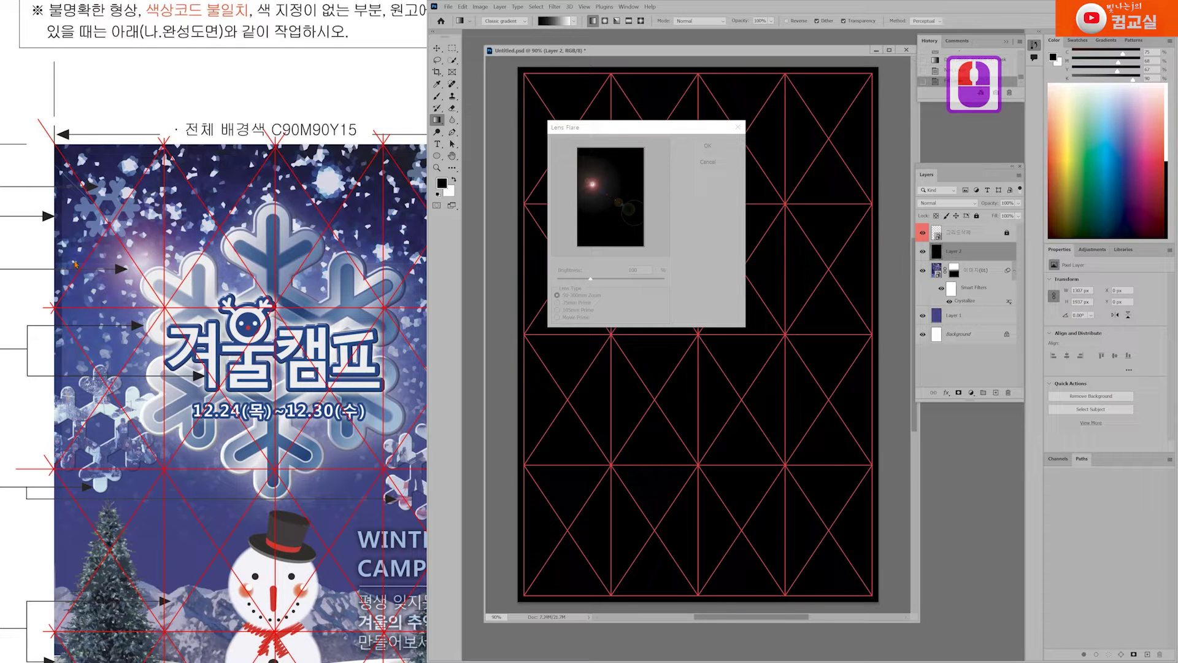
{"action": "scroll", "coordinate": [86, 259], "scroll_direction": "up", "scroll_amount": 5}
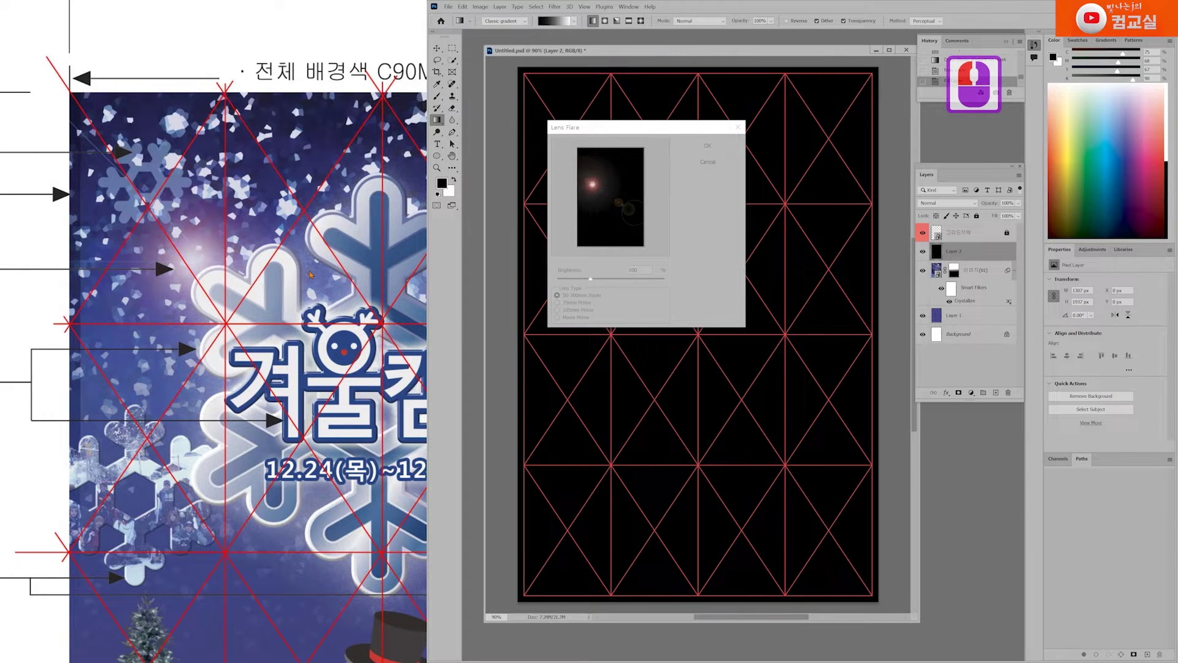
{"action": "scroll", "coordinate": [310, 275], "scroll_direction": "down", "scroll_amount": 1}
{"action": "scroll", "coordinate": [236, 263], "scroll_direction": "up", "scroll_amount": 1}
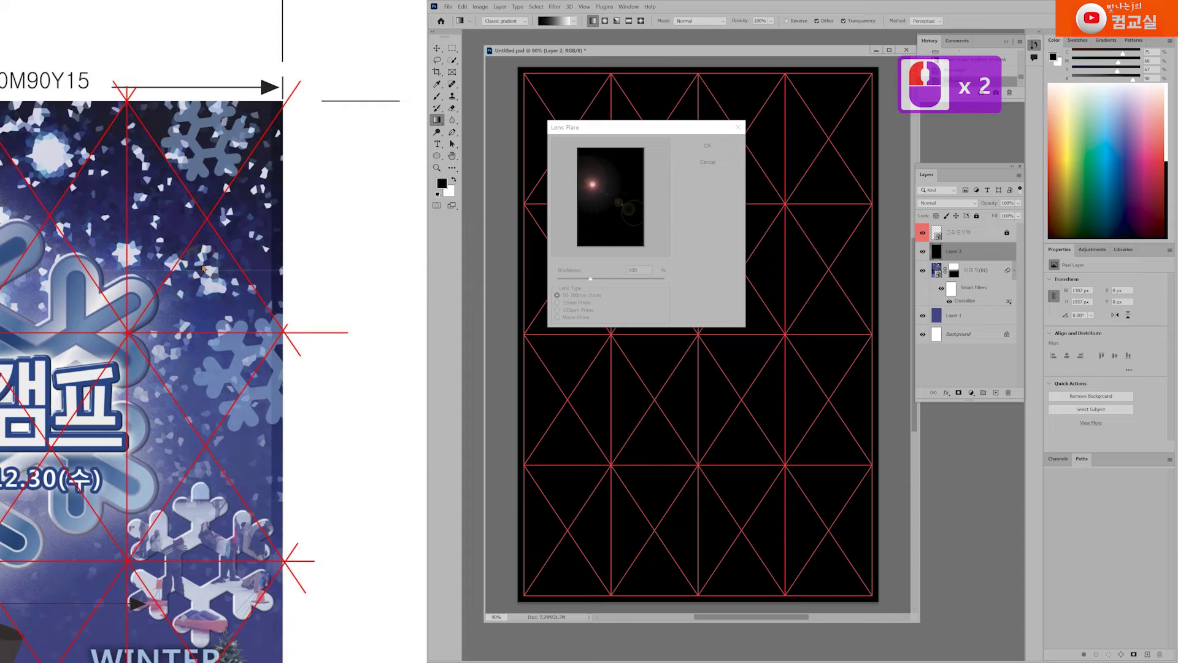
{"action": "scroll", "coordinate": [231, 370], "scroll_direction": "down", "scroll_amount": 1}
{"action": "scroll", "coordinate": [192, 215], "scroll_direction": "up", "scroll_amount": 1}
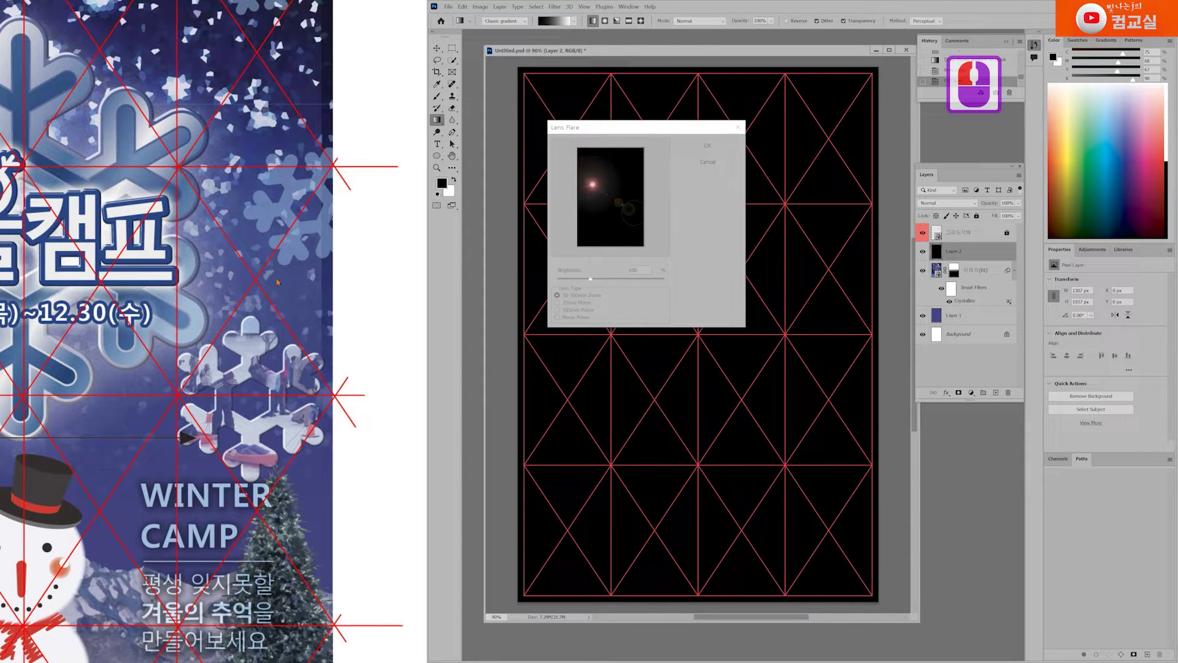
{"action": "scroll", "coordinate": [283, 294], "scroll_direction": "down", "scroll_amount": 3}
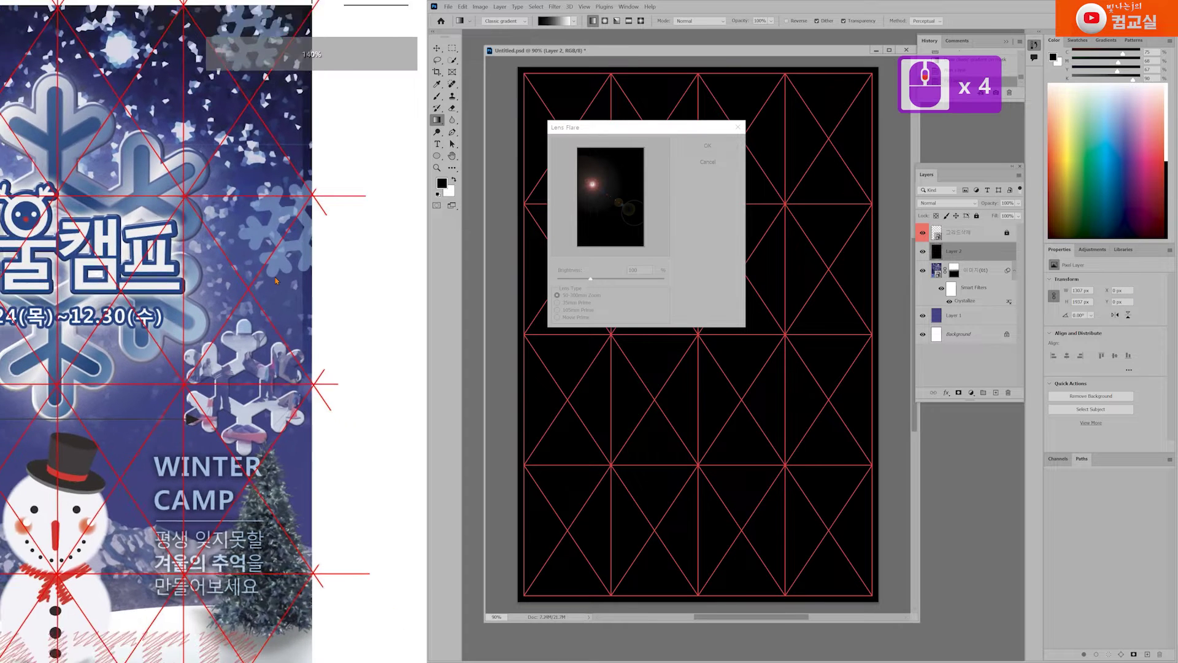
{"action": "scroll", "coordinate": [247, 258], "scroll_direction": "up", "scroll_amount": 1}
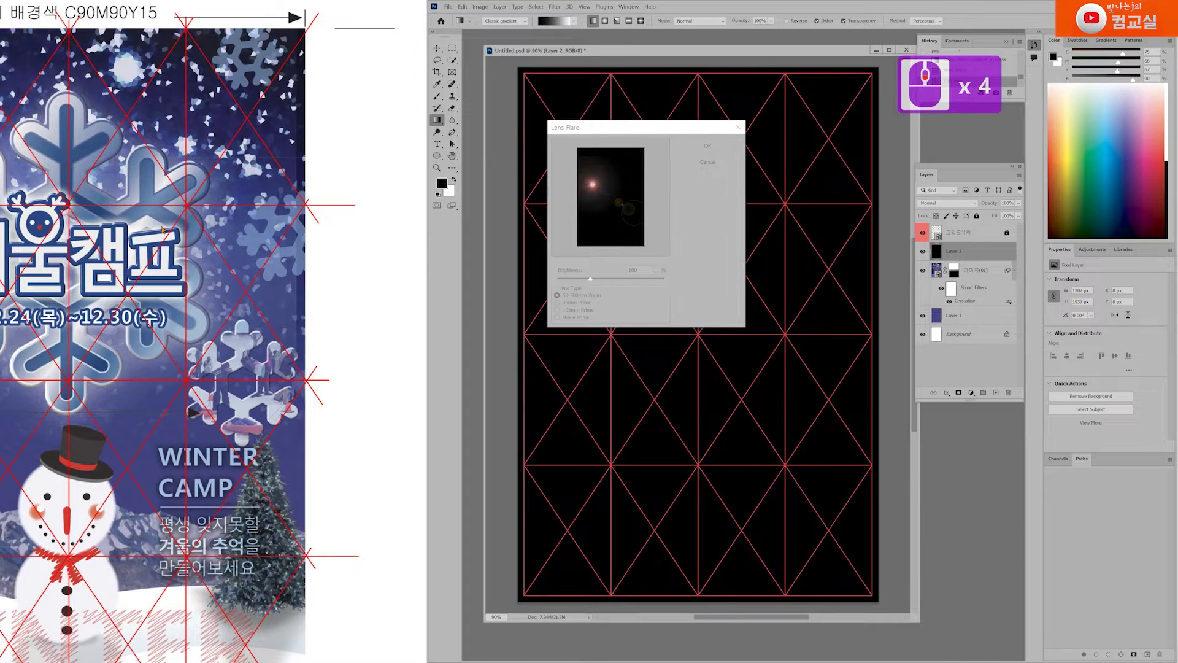
{"action": "scroll", "coordinate": [165, 236], "scroll_direction": "down", "scroll_amount": 2}
{"action": "scroll", "coordinate": [141, 276], "scroll_direction": "up", "scroll_amount": 2}
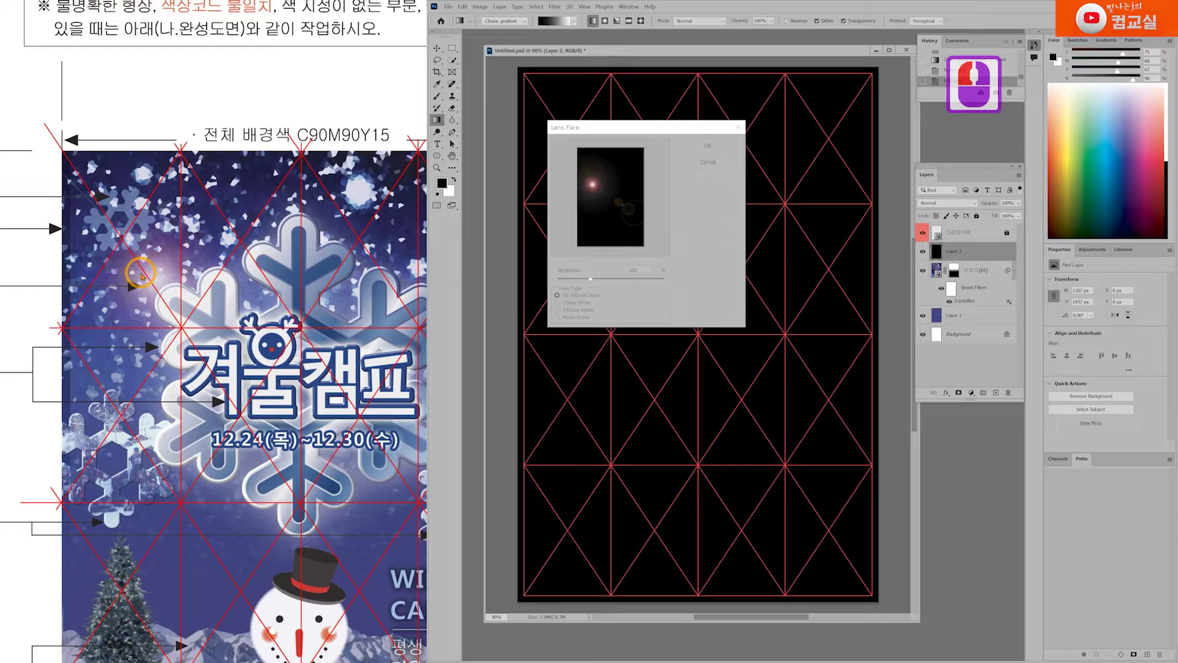
{"action": "scroll", "coordinate": [92, 270], "scroll_direction": "up", "scroll_amount": 2}
{"action": "scroll", "coordinate": [89, 277], "scroll_direction": "up", "scroll_amount": 2}
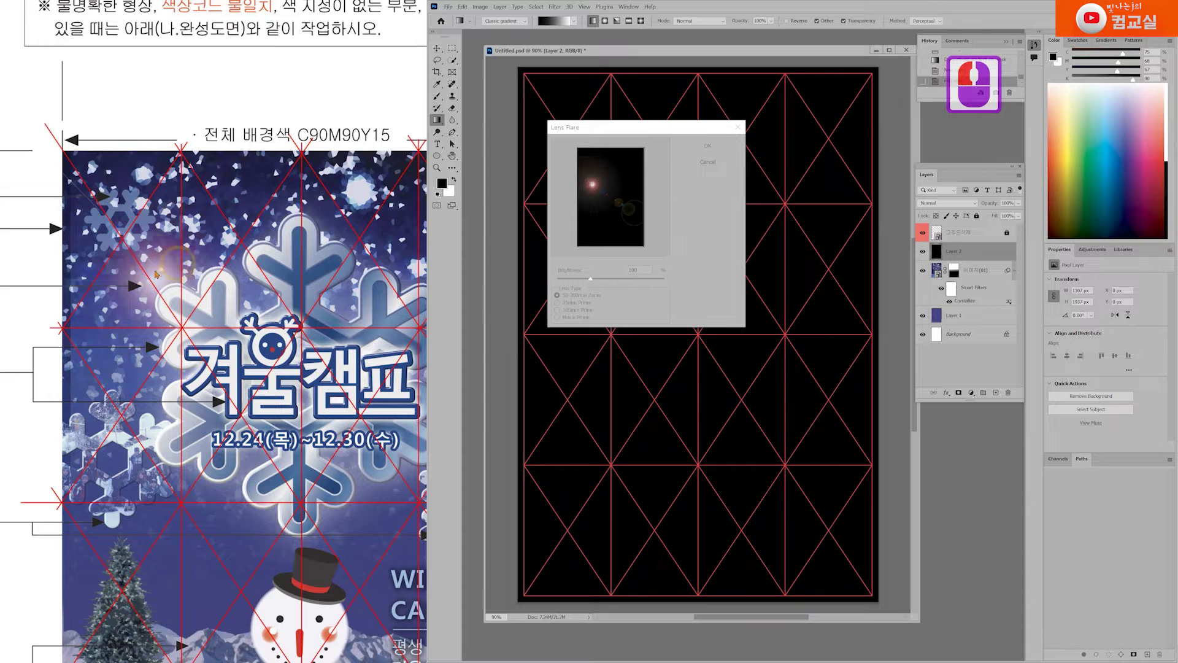
{"action": "left_click", "coordinate": [138, 303]}
Apply the lens flare with the Movie Prime type, centred in the upper-left area of the black layer.
{"action": "left_click", "coordinate": [577, 303]}
{"action": "left_click", "coordinate": [579, 310]}
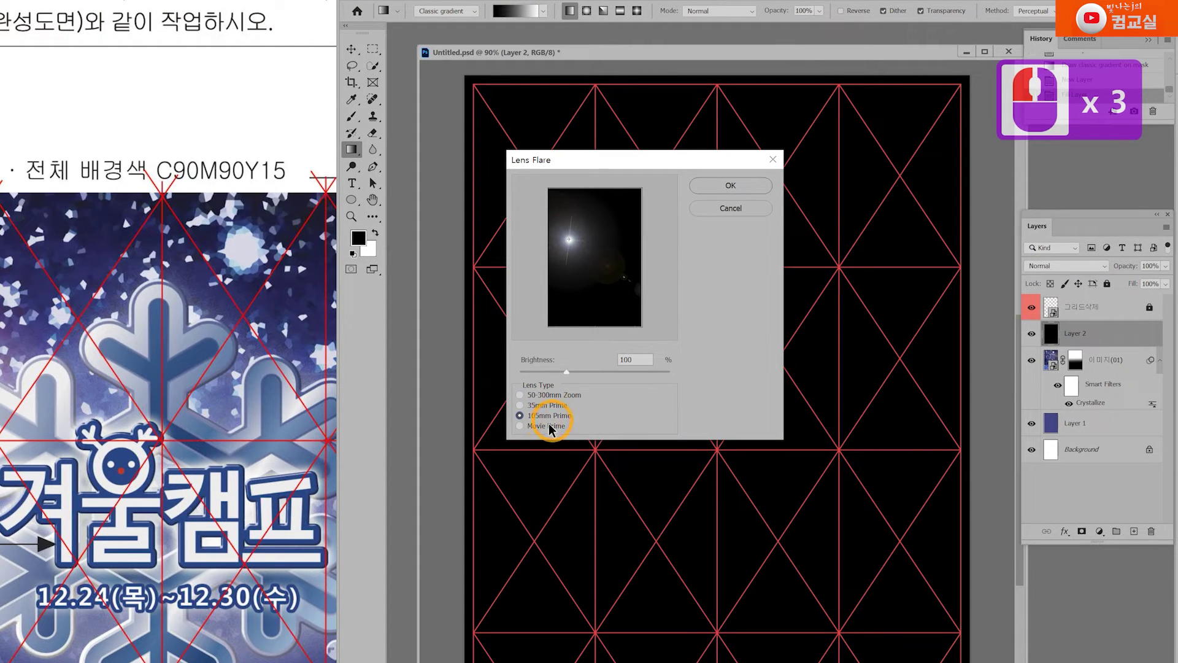
{"action": "left_click", "coordinate": [520, 425]}
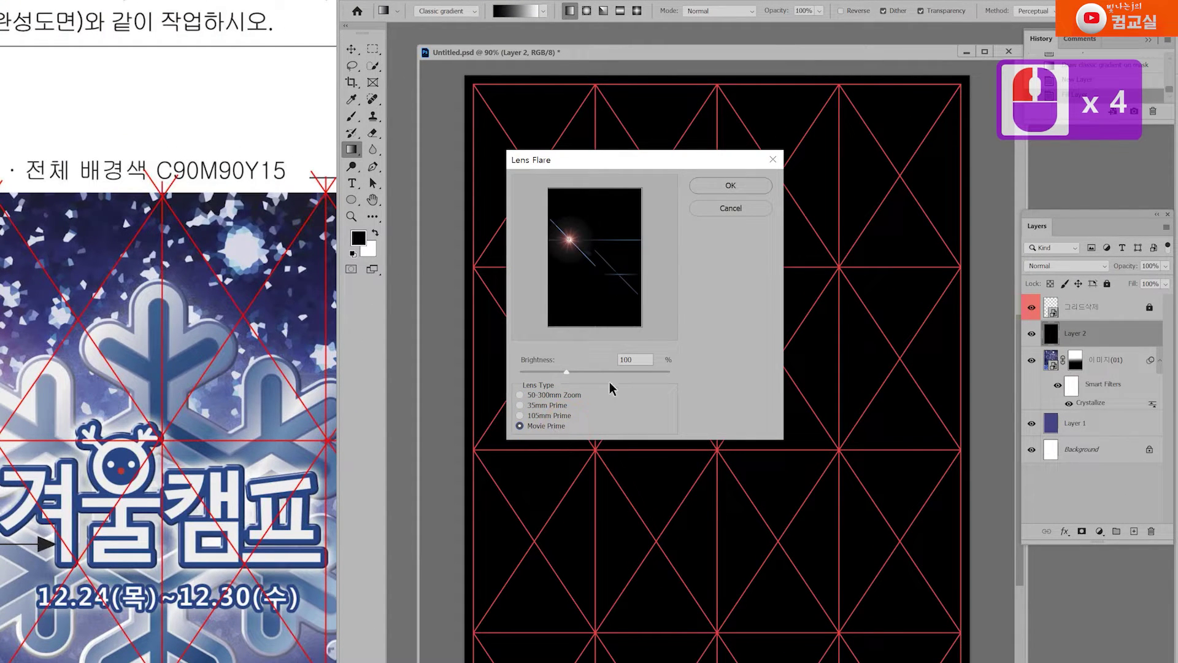
{"action": "mouse_move", "coordinate": [571, 240]}
{"action": "left_mouse_down"}
{"action": "mouse_move", "coordinate": [563, 253]}
{"action": "mouse_move", "coordinate": [560, 233]}
{"action": "mouse_move", "coordinate": [583, 238]}
{"action": "mouse_move", "coordinate": [561, 235]}
{"action": "mouse_move", "coordinate": [570, 240]}
{"action": "left_mouse_up"}
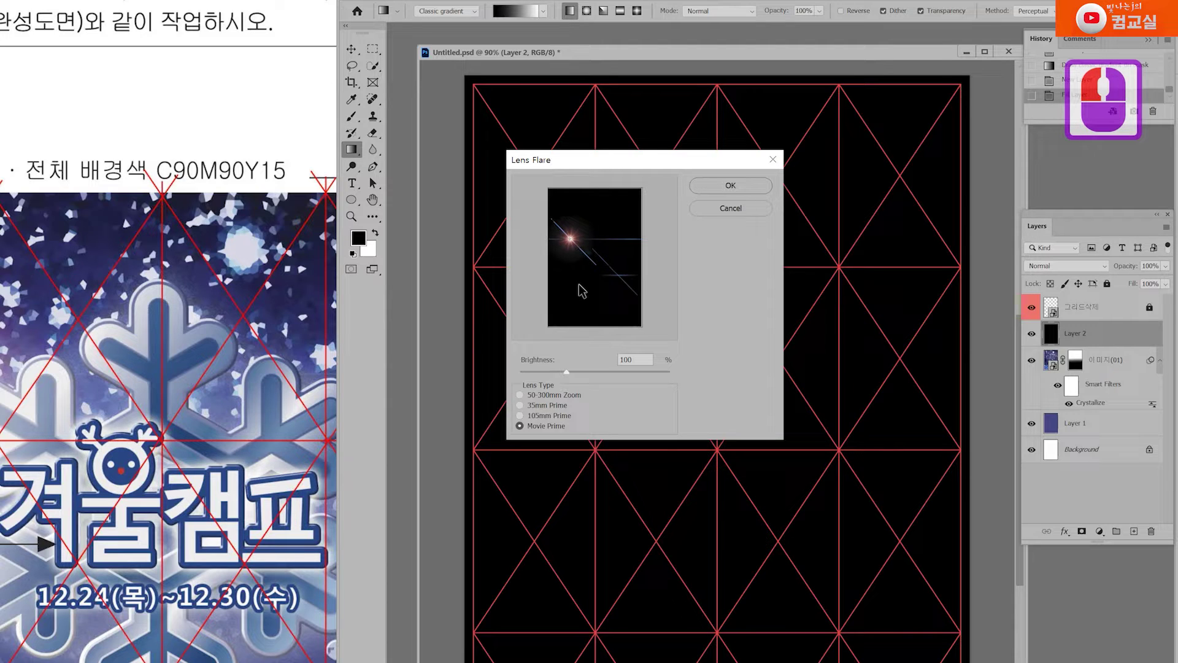
{"action": "mouse_move", "coordinate": [566, 372]}
{"action": "left_mouse_down"}
{"action": "mouse_move", "coordinate": [591, 370]}
{"action": "mouse_move", "coordinate": [568, 365]}
{"action": "left_mouse_up"}
{"action": "left_click", "coordinate": [730, 185]}
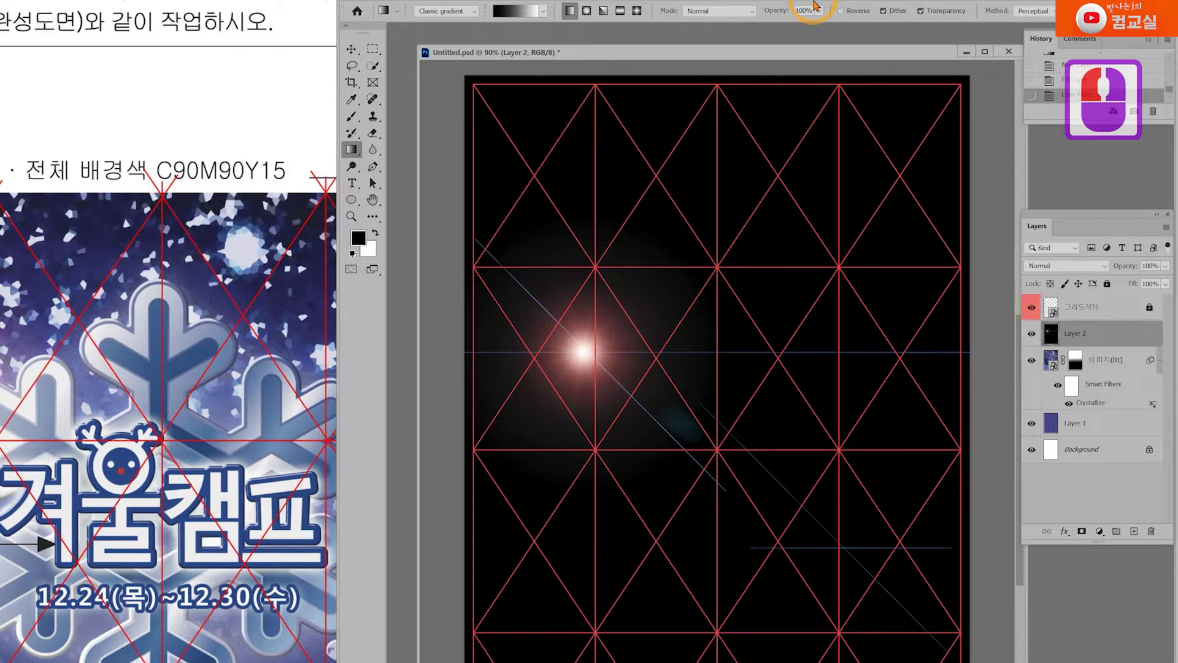
Move the flare layer up to match the reference glow and scale it to about 105% so it covers the page width.
{"action": "left_click", "coordinate": [349, 49]}
{"action": "left_click_drag", "start_coordinate": [583, 373], "coordinate": [567, 270]}
{"action": "key", "text": "ctrl+t"}
{"action": "left_click_drag", "start_coordinate": [952, 361], "coordinate": [975, 363]}
{"action": "left_click_drag", "start_coordinate": [671, 321], "coordinate": [675, 296]}
{"action": "left_click_drag", "start_coordinate": [568, 228], "coordinate": [631, 237]}
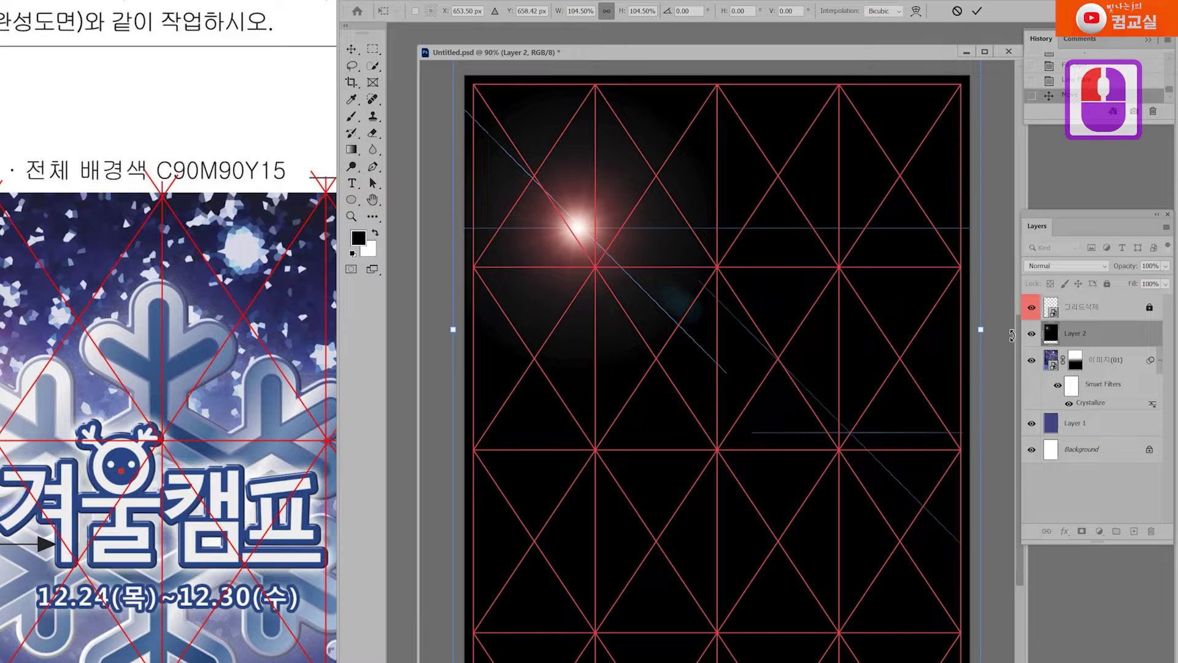
{"action": "left_click_drag", "start_coordinate": [981, 327], "coordinate": [988, 327]}
{"action": "key", "text": "Return"}
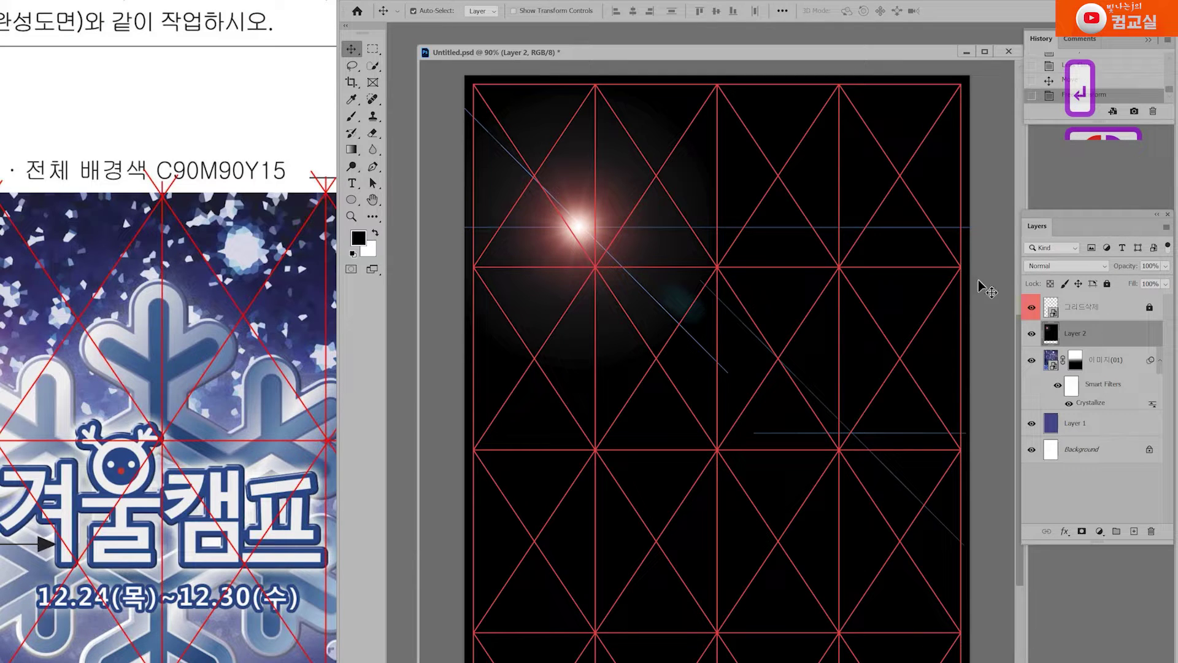
Set the flare layer's blending mode to Screen and its opacity to 72%.
{"action": "left_click", "coordinate": [1080, 266]}
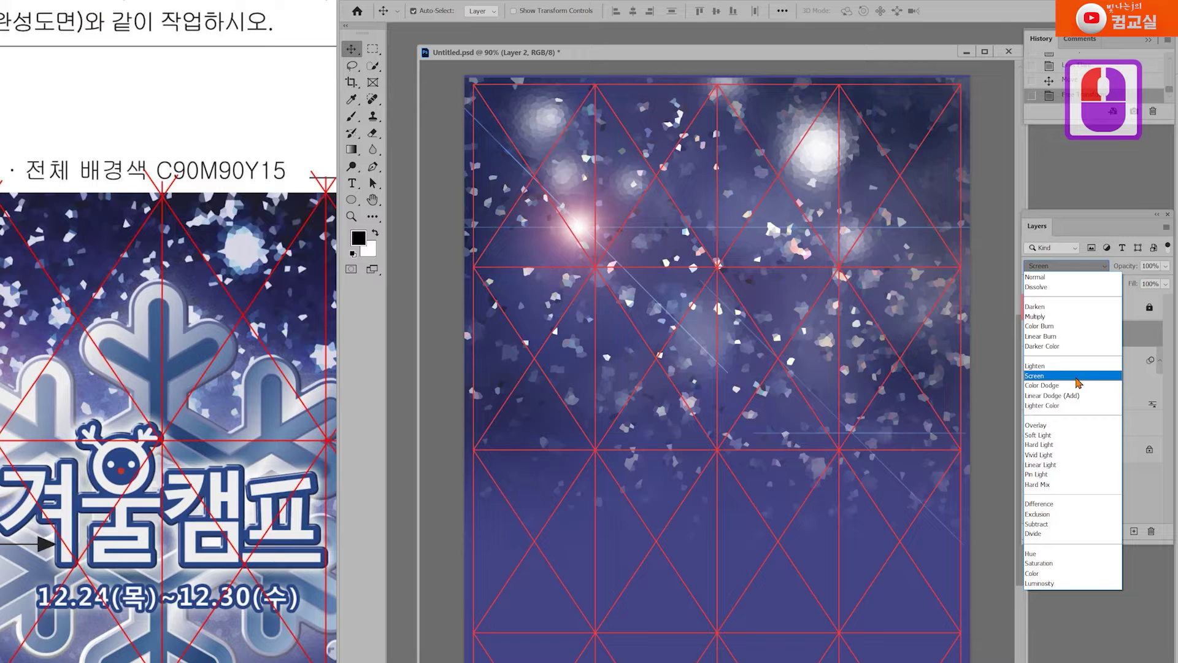
{"action": "left_click", "coordinate": [1078, 376]}
{"action": "left_click", "coordinate": [1165, 266]}
{"action": "mouse_move", "coordinate": [1168, 289]}
{"action": "left_mouse_down"}
{"action": "mouse_move", "coordinate": [1139, 287]}
{"action": "mouse_move", "coordinate": [1150, 289]}
{"action": "left_mouse_up"}
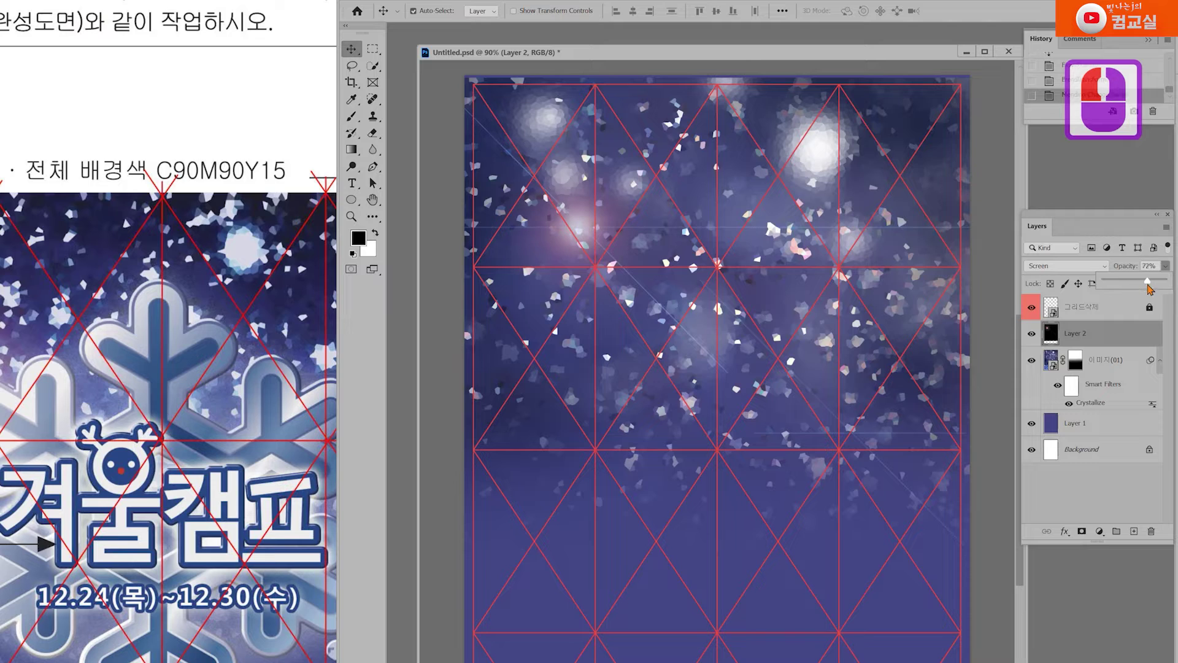
{"action": "left_click", "coordinate": [1115, 484]}
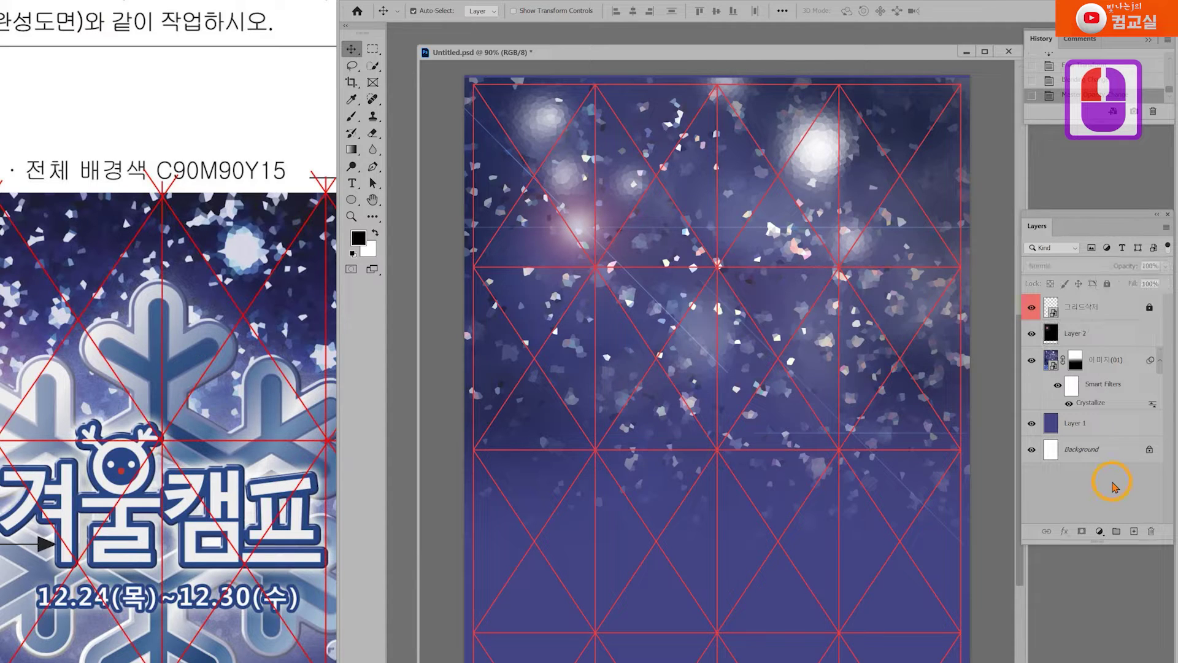
Add a layer mask to the flare layer and draw a short upward gradient on it to fade the lower light streaks.
{"action": "left_click", "coordinate": [871, 445]}
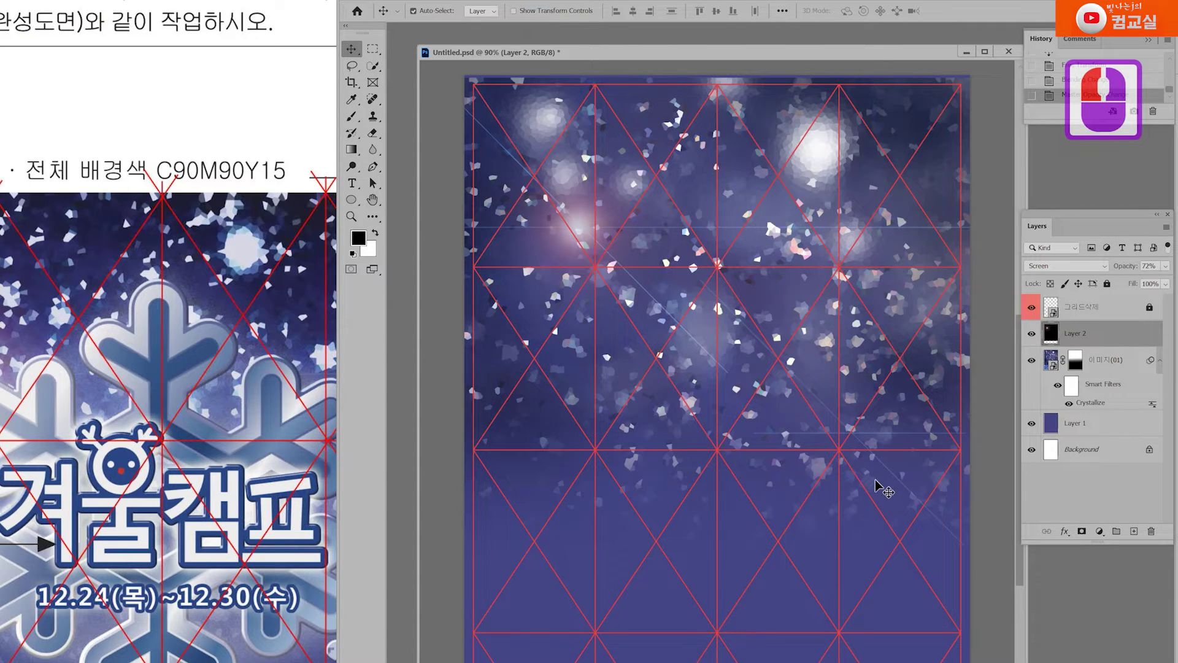
{"action": "left_click", "coordinate": [1083, 531]}
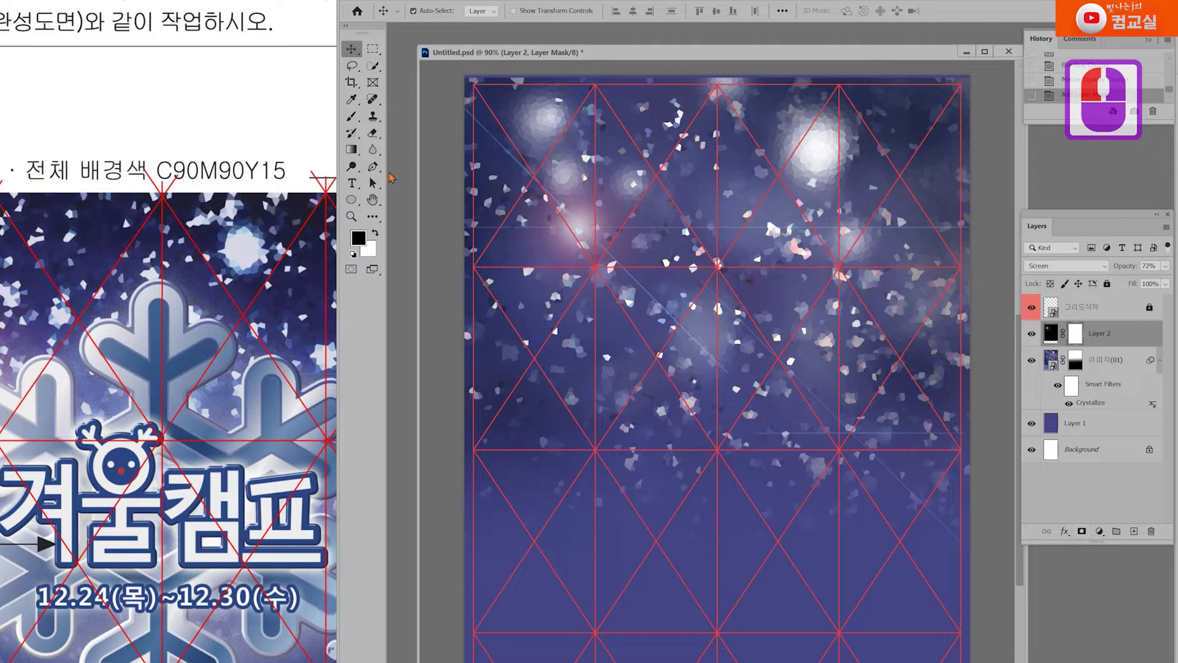
{"action": "left_click", "coordinate": [351, 149]}
{"action": "mouse_move", "coordinate": [847, 436]}
{"action": "left_mouse_down"}
{"action": "mouse_move", "coordinate": [859, 485]}
{"action": "mouse_move", "coordinate": [841, 351]}
{"action": "left_mouse_up"}
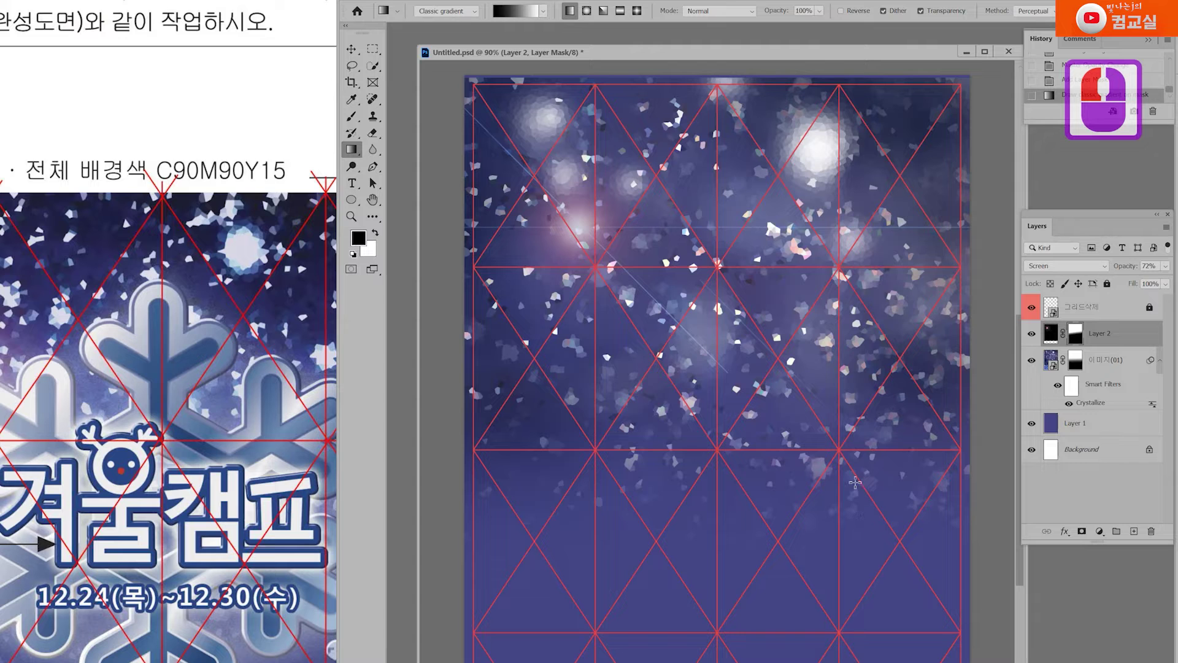
Redraw the gradient on the flare layer's mask upward from below the third horizontal grid line, fading out the lower light streaks.
{"action": "left_click_drag", "start_coordinate": [853, 479], "coordinate": [842, 331]}
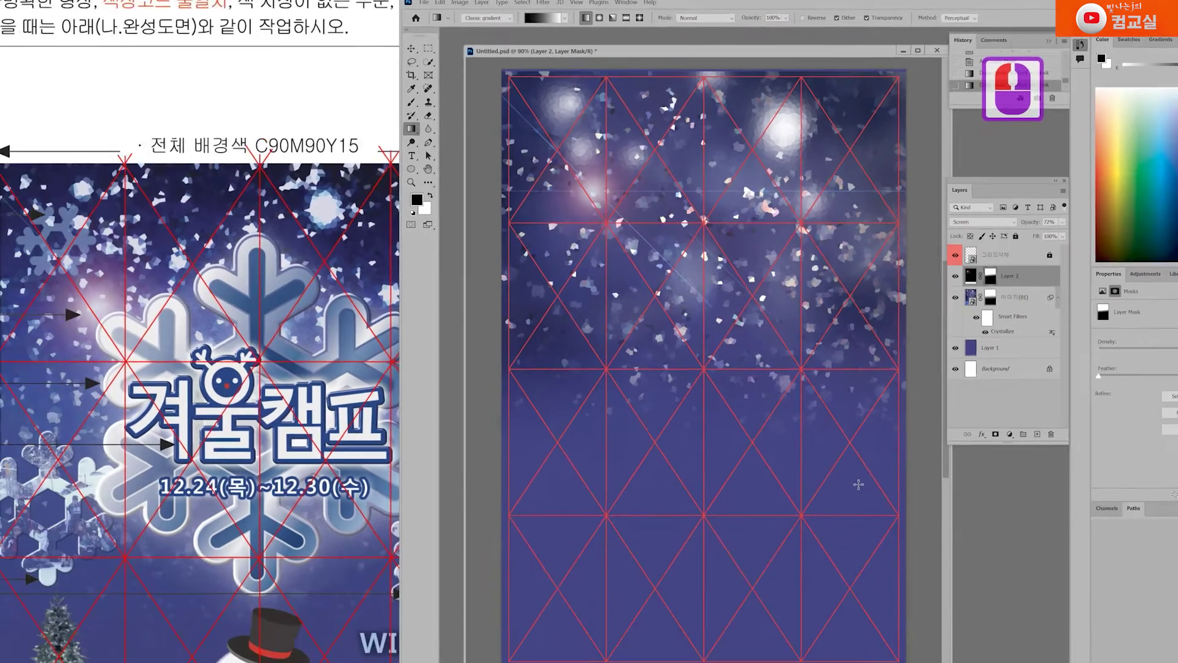
Examine the reference layout's effect notes and mountain area, especially the cutout and filter instructions for images 02 and 05.
{"action": "scroll", "coordinate": [141, 283], "scroll_direction": "down", "scroll_amount": 4}
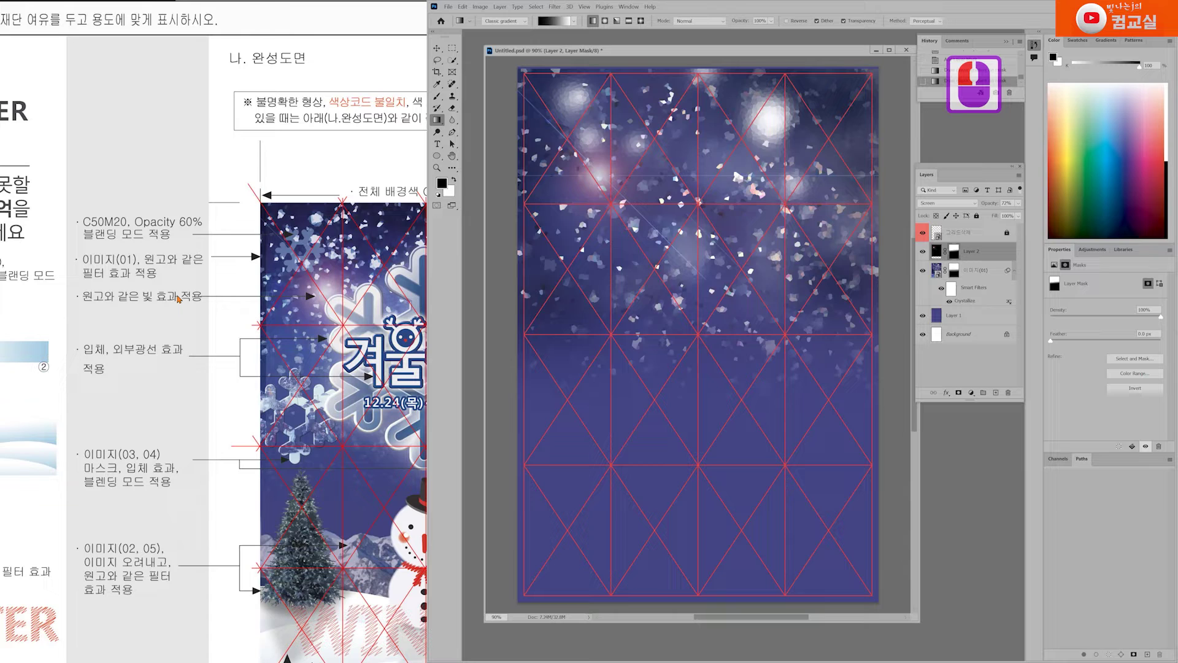
{"action": "left_click_drag", "start_coordinate": [199, 309], "coordinate": [182, 306]}
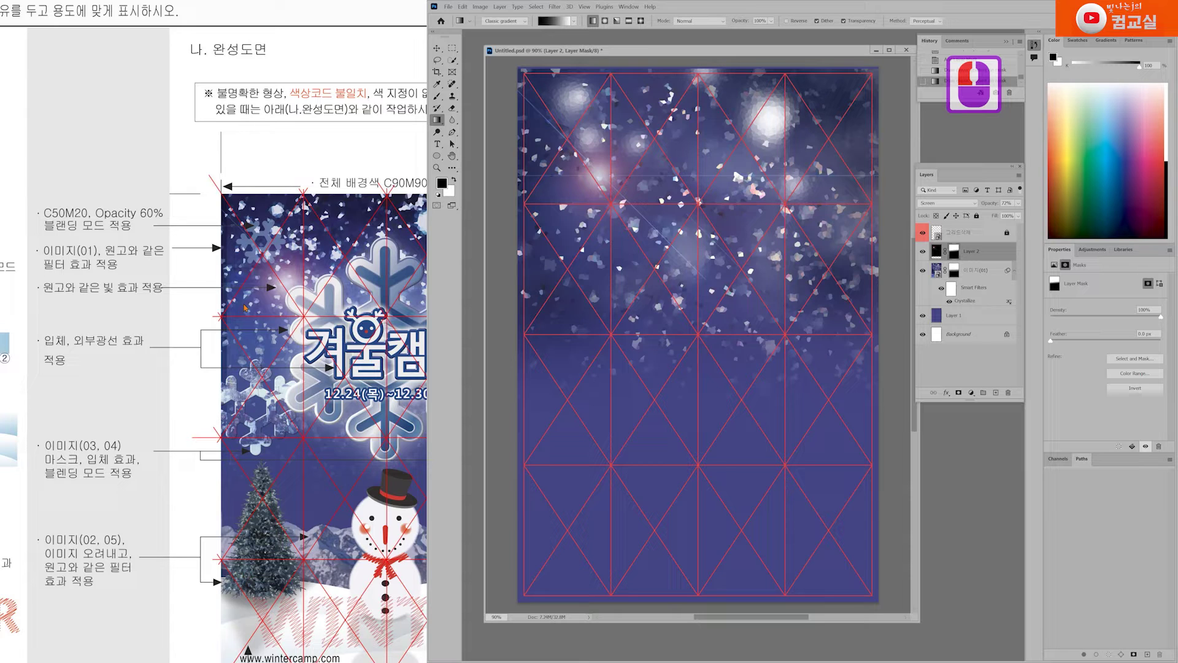
{"action": "scroll", "coordinate": [239, 305], "scroll_direction": "down", "scroll_amount": 1}
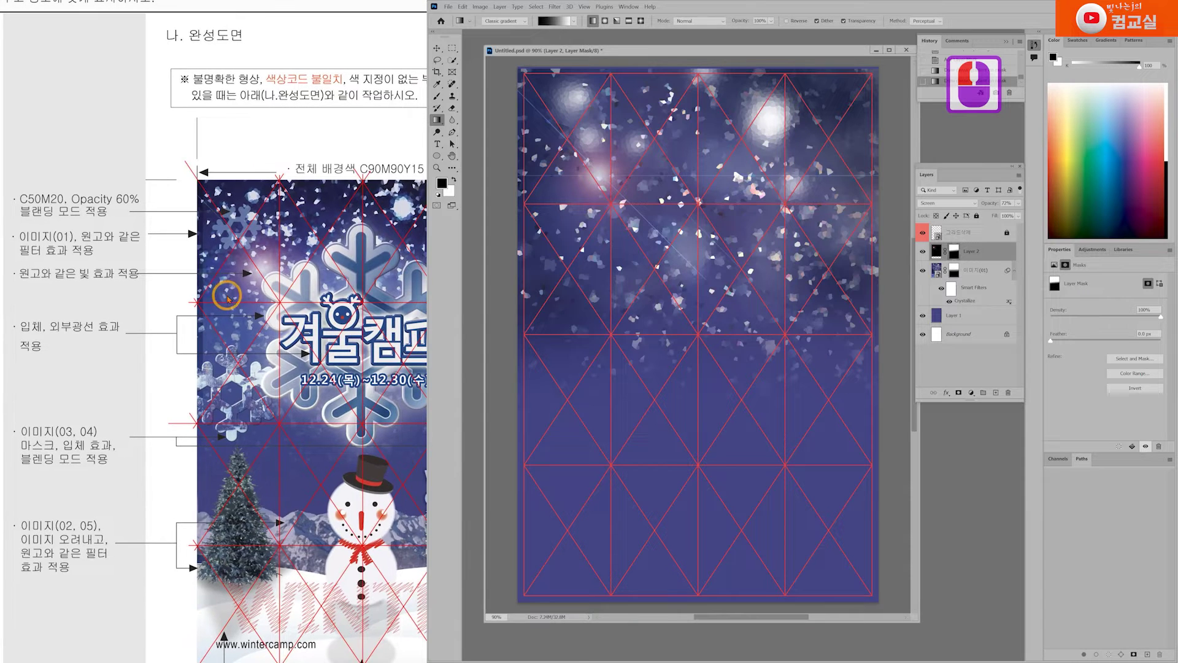
{"action": "scroll", "coordinate": [313, 439], "scroll_direction": "down", "scroll_amount": 1}
{"action": "left_click_drag", "start_coordinate": [312, 437], "coordinate": [296, 399]}
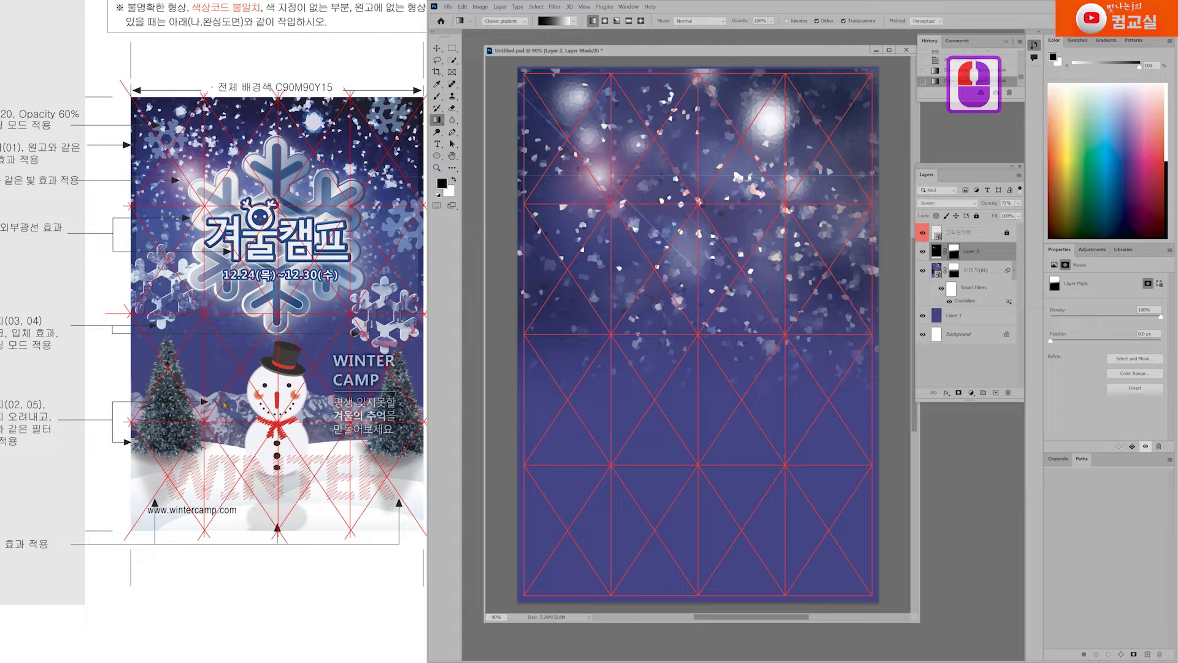
{"action": "double_click", "coordinate": [171, 423]}
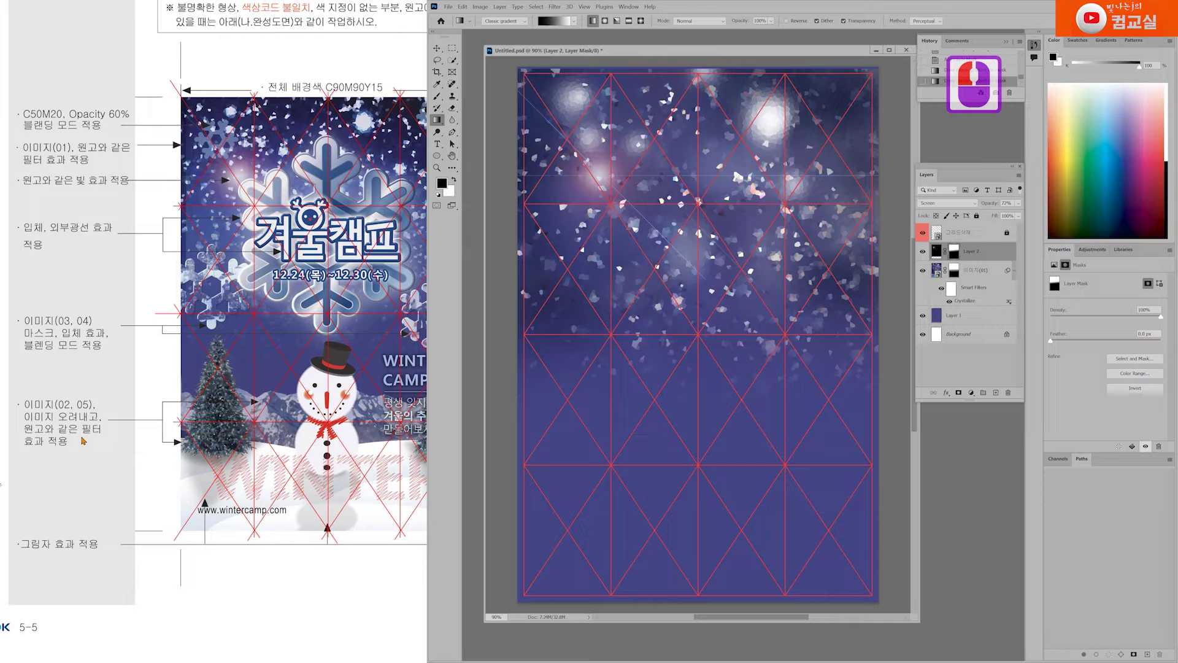
{"action": "double_click", "coordinate": [37, 437]}
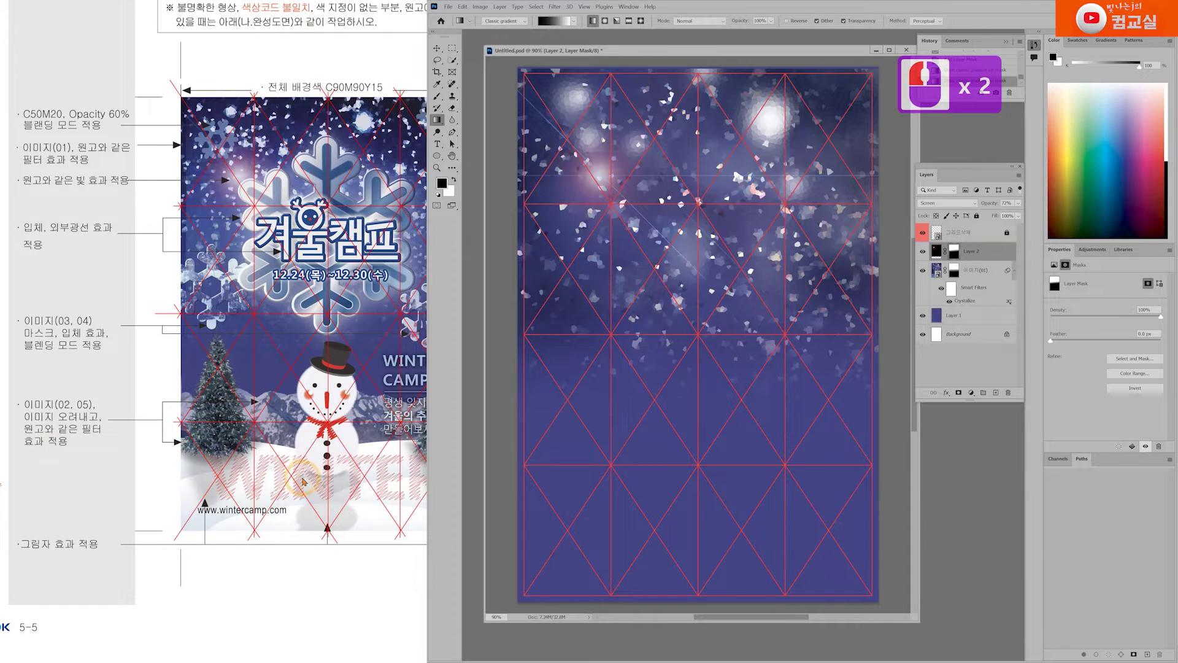
{"action": "scroll", "coordinate": [255, 427], "scroll_direction": "up", "scroll_amount": 4}
{"action": "scroll", "coordinate": [187, 450], "scroll_direction": "up", "scroll_amount": 2}
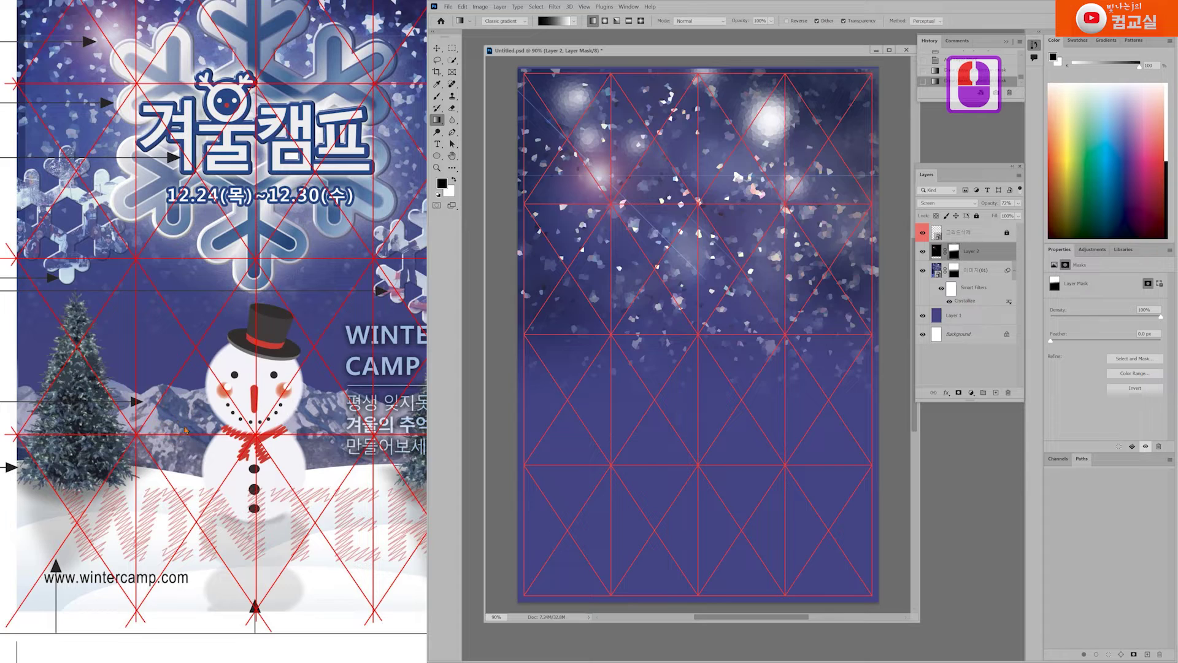
Open the mountain photo 이미지(02).jpg from the file folder in its own window and enlarge that window to show the whole picture.
{"action": "key", "text": "alt+Tab"}
{"action": "double_click", "coordinate": [754, 413]}
{"action": "left_click_drag", "start_coordinate": [766, 472], "coordinate": [981, 465]}
{"action": "left_click_drag", "start_coordinate": [503, 35], "coordinate": [571, 102]}
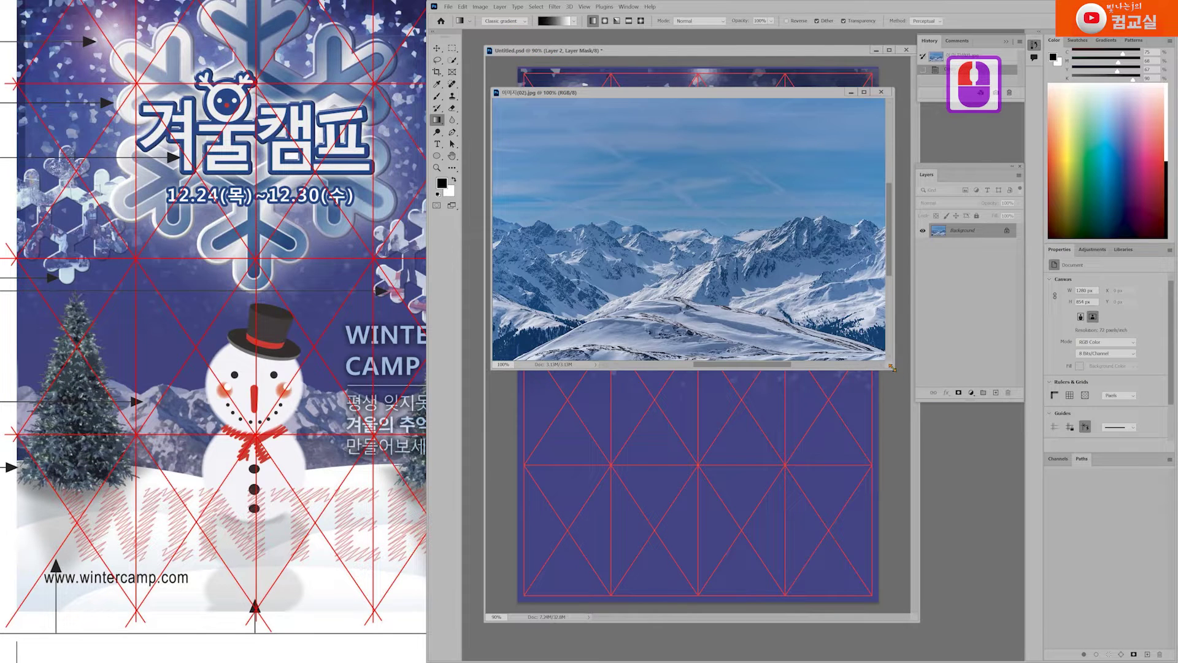
{"action": "left_click_drag", "start_coordinate": [891, 367], "coordinate": [921, 404]}
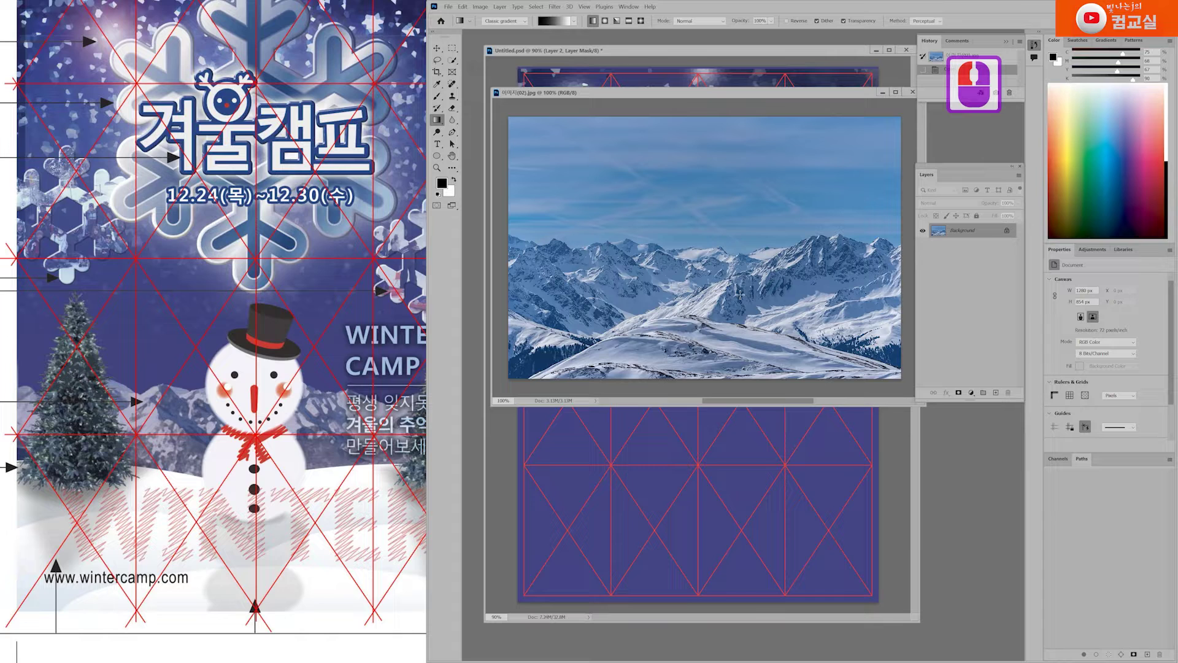
Crop the mountain photo to about 720 by 500 px around its left peaks, keeping a strip of sky above them.
{"action": "left_click", "coordinate": [437, 72]}
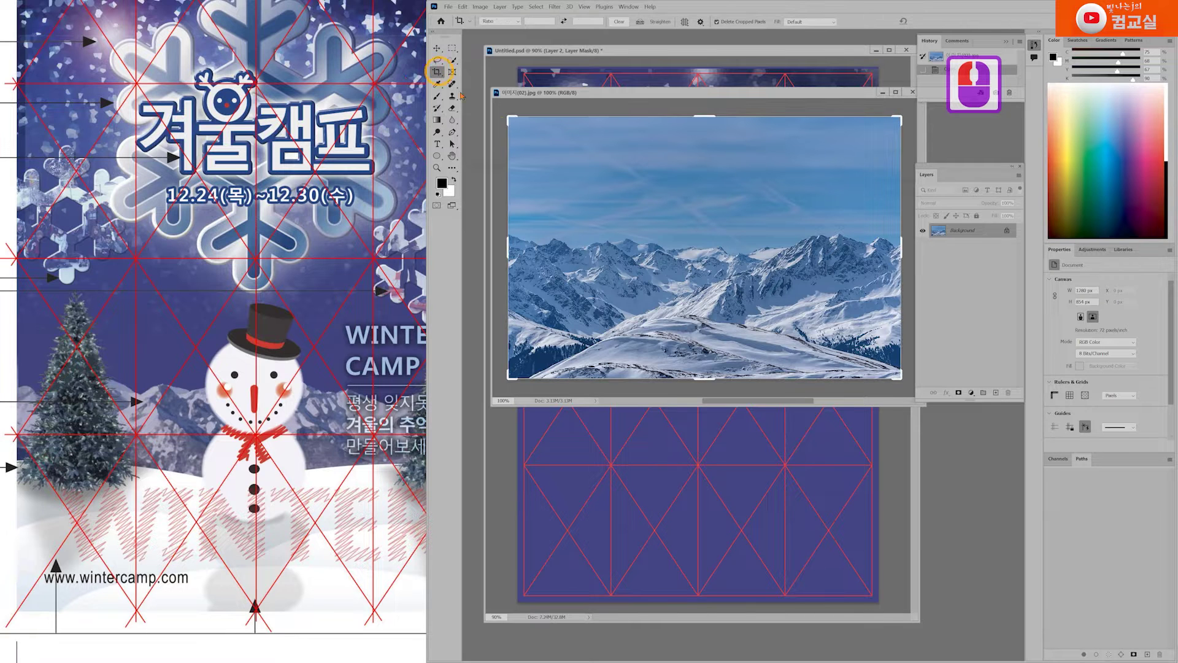
{"action": "left_click_drag", "start_coordinate": [523, 185], "coordinate": [744, 339]}
{"action": "key", "text": "Return"}
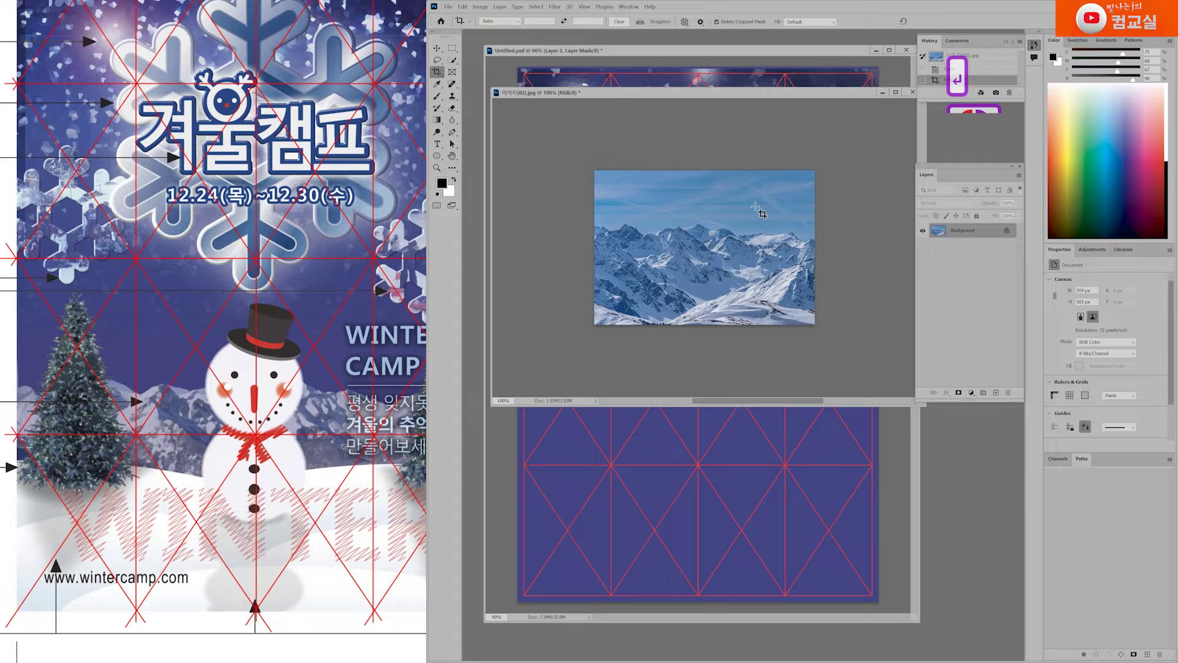
{"action": "left_click", "coordinate": [437, 60]}
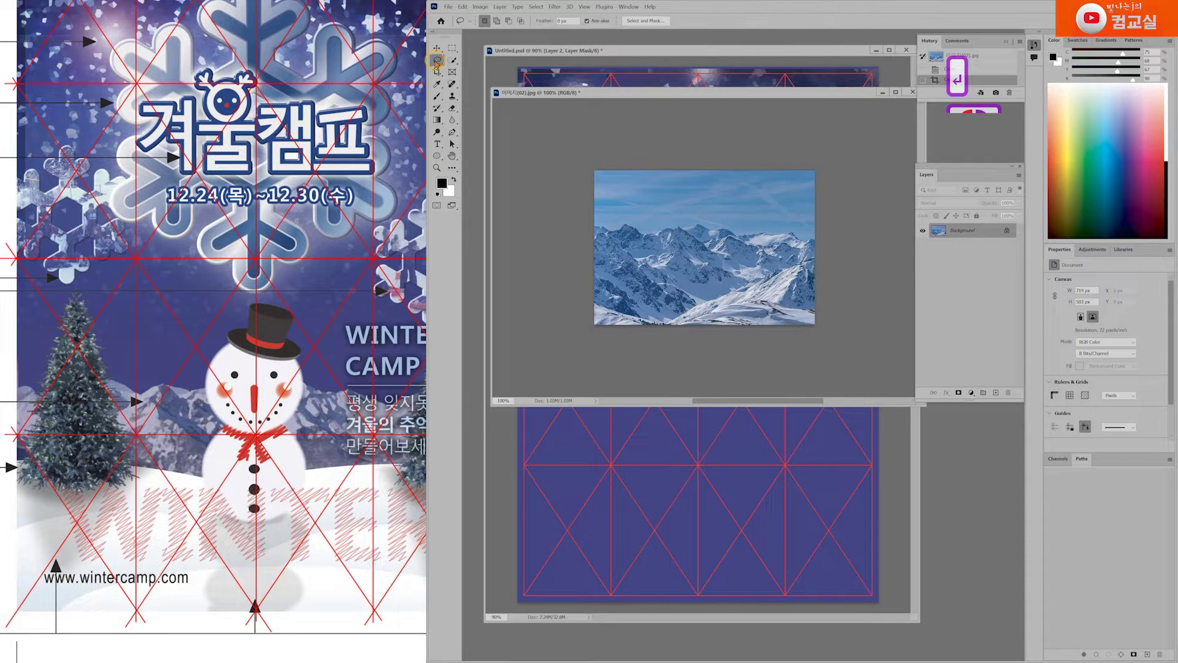
{"action": "left_click", "coordinate": [453, 61]}
{"action": "left_click", "coordinate": [438, 60]}
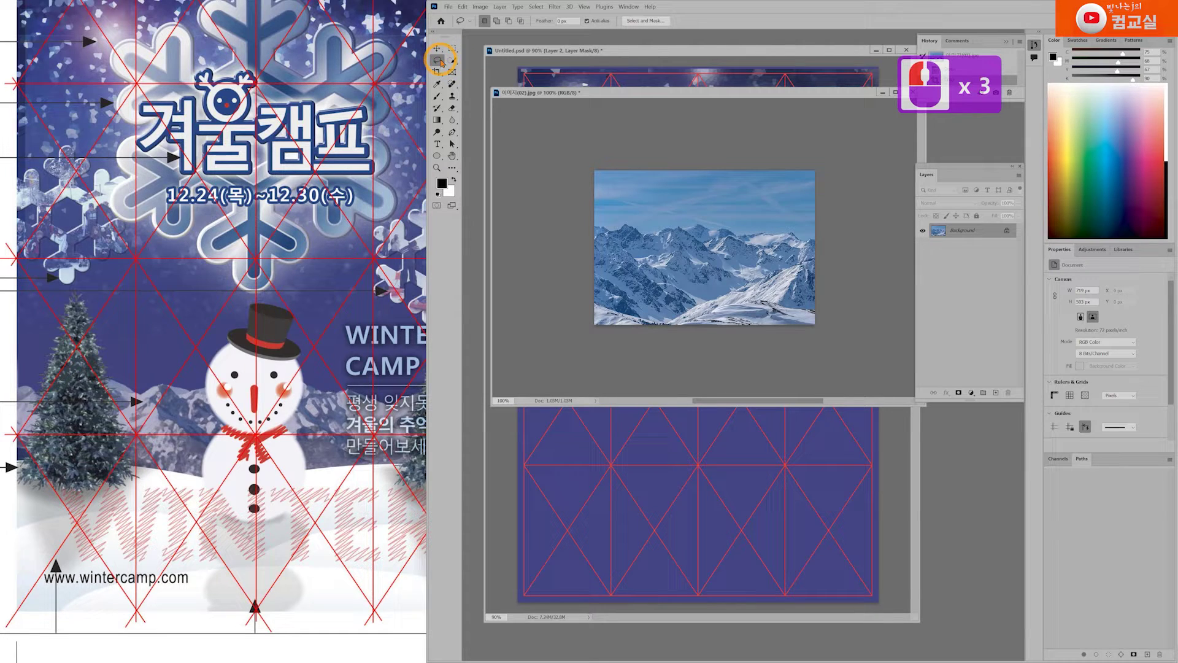
{"action": "left_click_drag", "start_coordinate": [438, 61], "coordinate": [452, 71]}
{"action": "left_click", "coordinate": [453, 61]}
{"action": "left_click", "coordinate": [453, 61]}
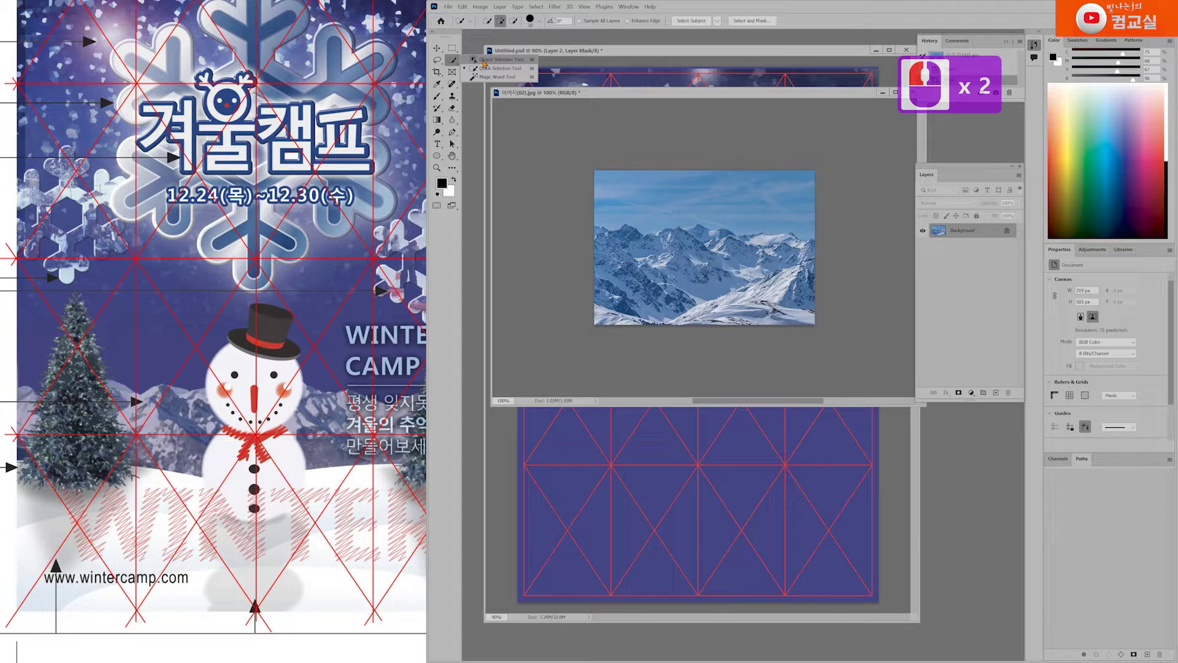
{"action": "left_click", "coordinate": [441, 60]}
{"action": "left_click", "coordinate": [440, 60]}
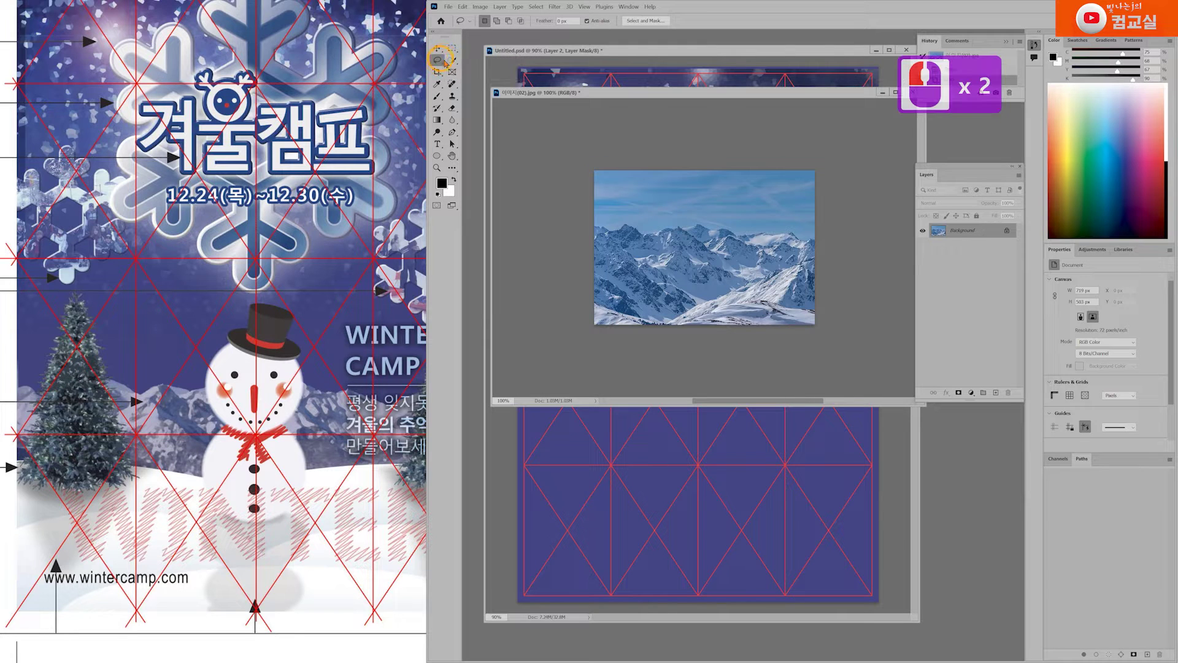
{"action": "left_click", "coordinate": [438, 60]}
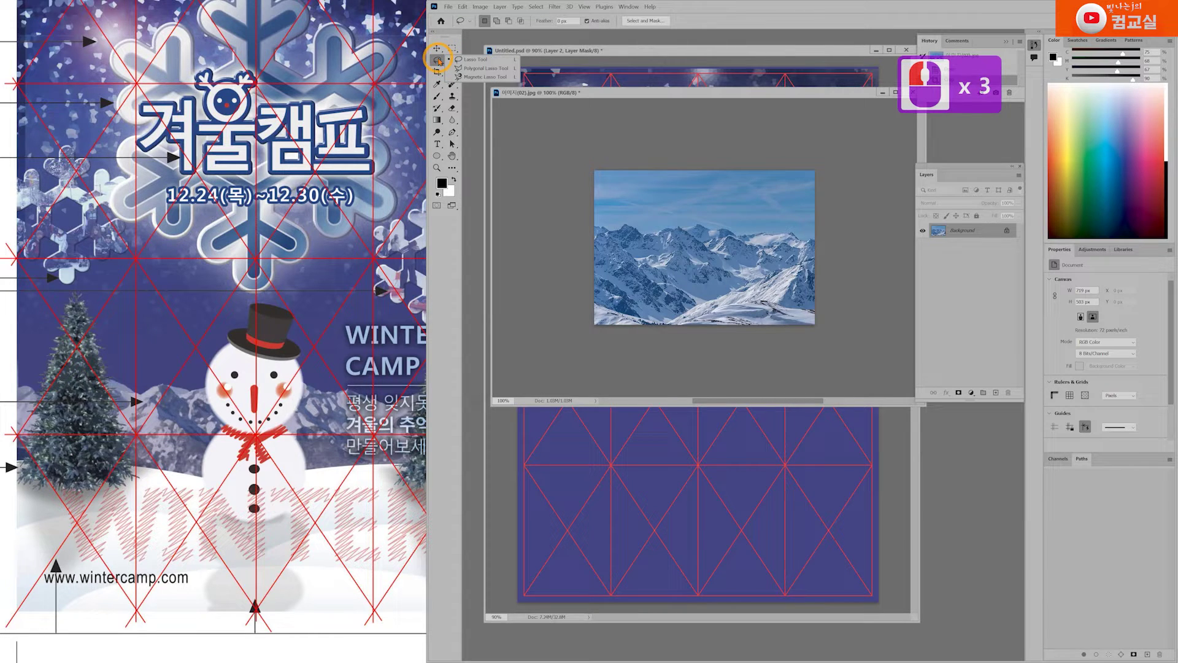
{"action": "left_click", "coordinate": [452, 60]}
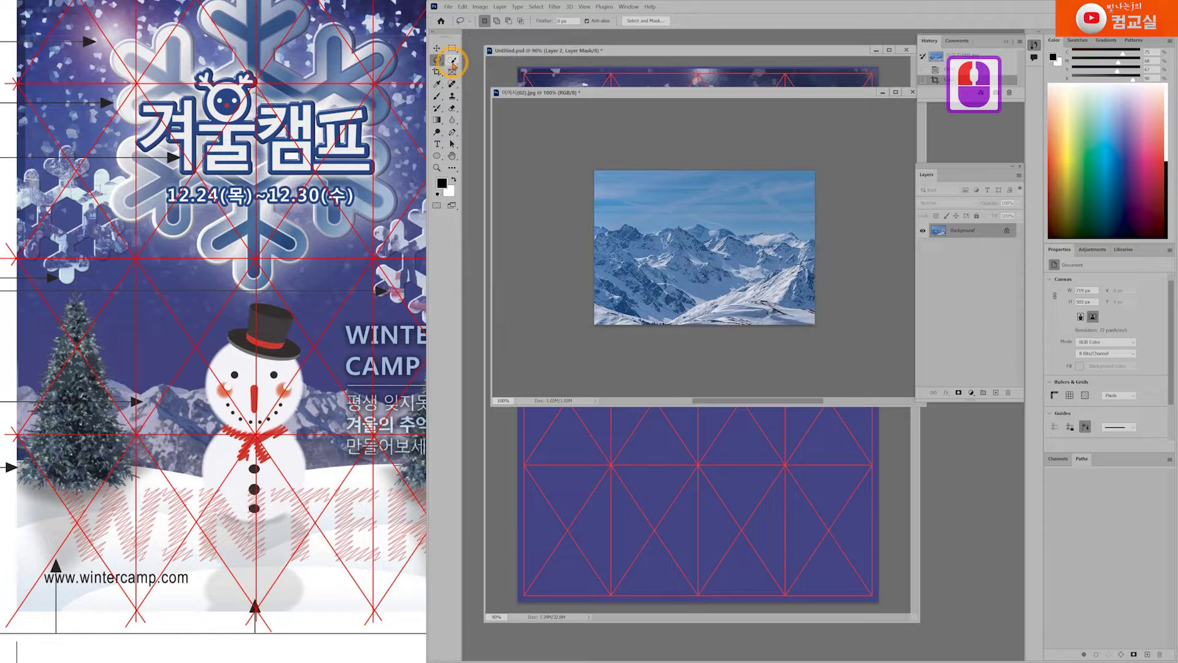
Select the sky above the peaks with an enlarged Quick Selection brush and invert the selection to cover the mountains.
{"action": "left_click", "coordinate": [453, 60]}
{"action": "left_click", "coordinate": [480, 68]}
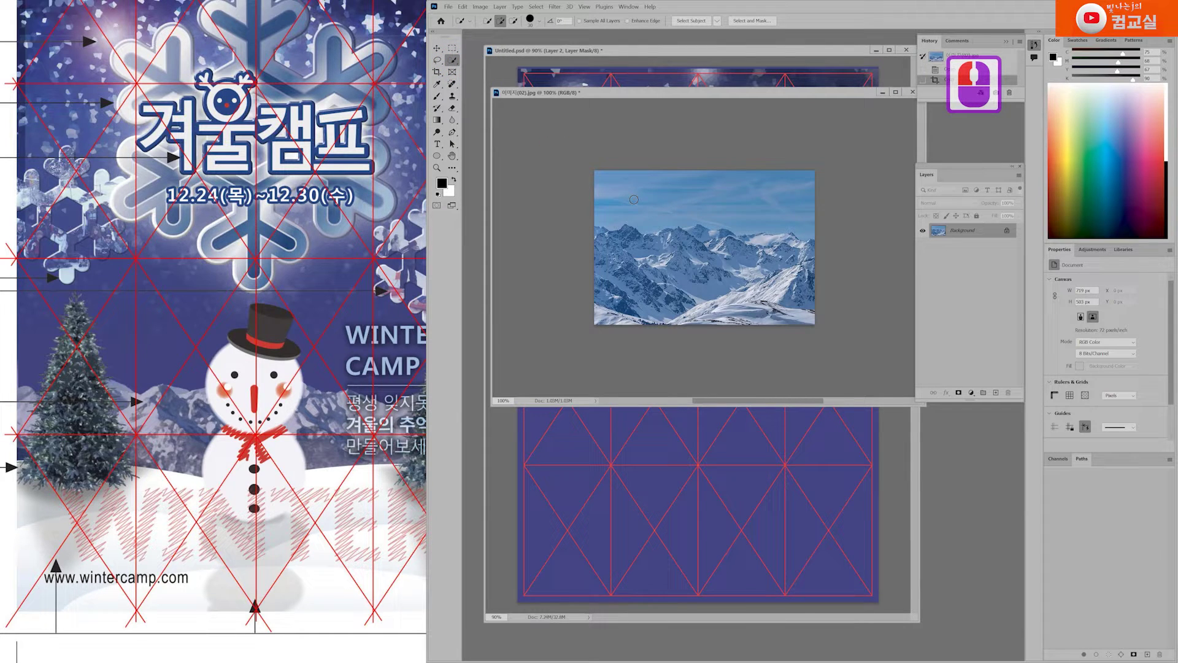
{"action": "key", "text": "bracketright"}
{"action": "key", "text": "bracketright"}
{"action": "key", "text": "bracketright"}
{"action": "mouse_move", "coordinate": [644, 189]}
{"action": "left_mouse_down"}
{"action": "mouse_move", "coordinate": [700, 228]}
{"action": "mouse_move", "coordinate": [803, 235]}
{"action": "left_mouse_up"}
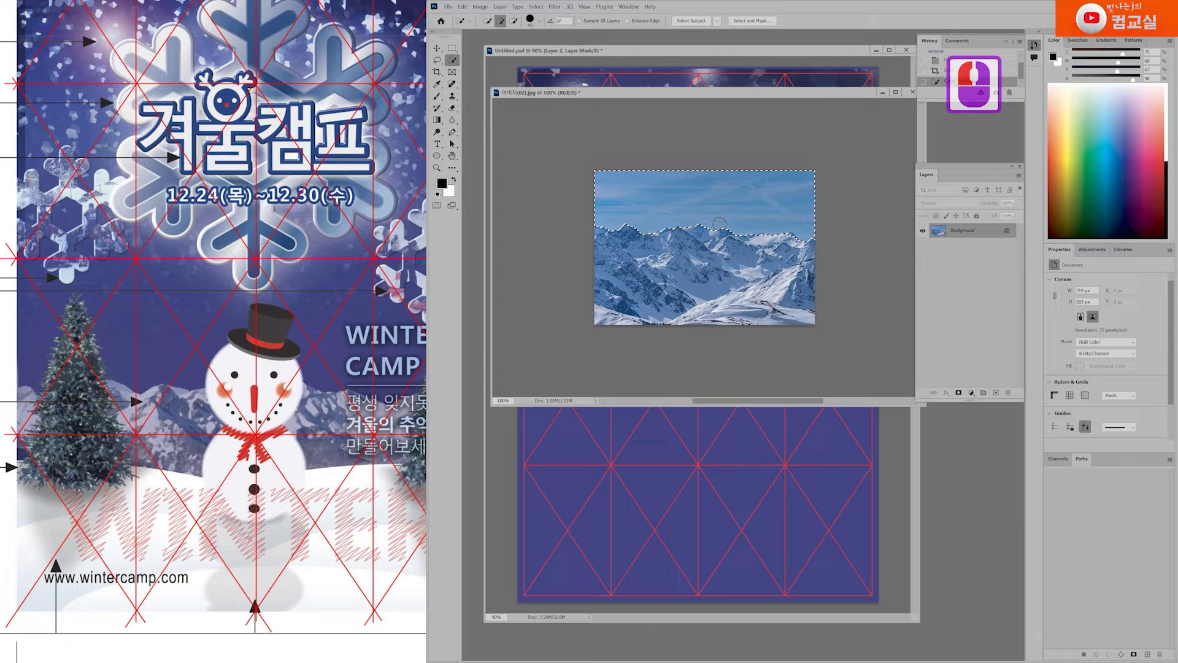
{"action": "key", "text": "ctrl+shift+i"}
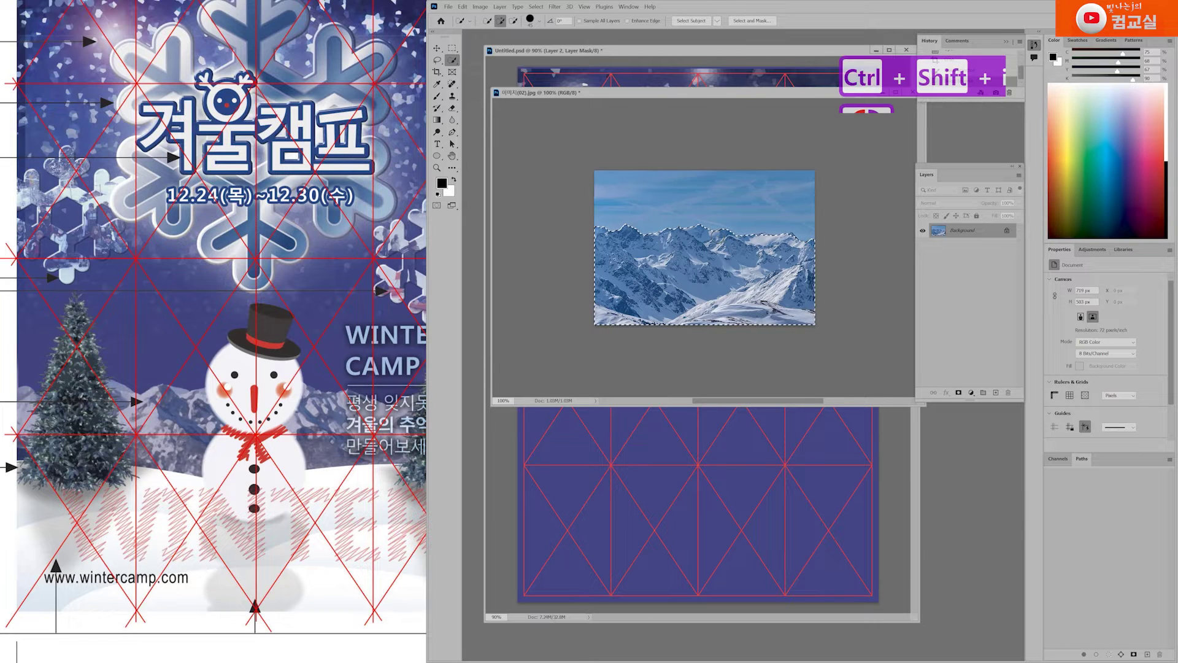
Add the missed snowy edge along the right-hand ridge to the mountain selection with the Polygonal Lasso Tool.
{"action": "left_click", "coordinate": [437, 167]}
{"action": "left_click", "coordinate": [791, 230]}
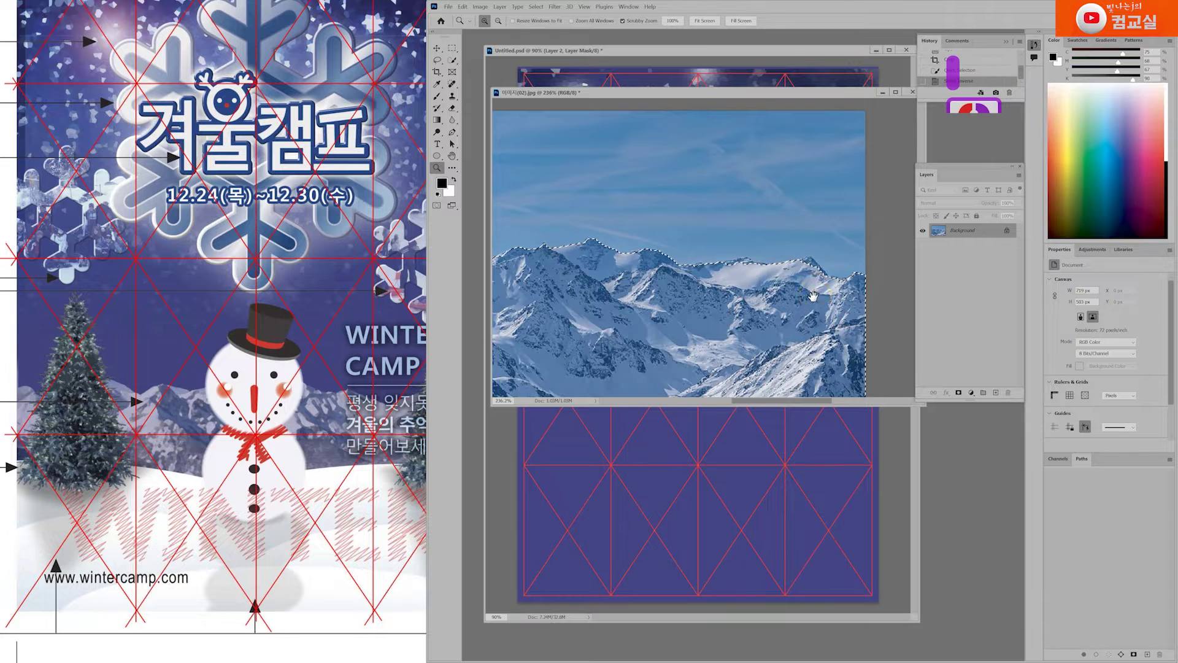
{"action": "left_click", "coordinate": [724, 257]}
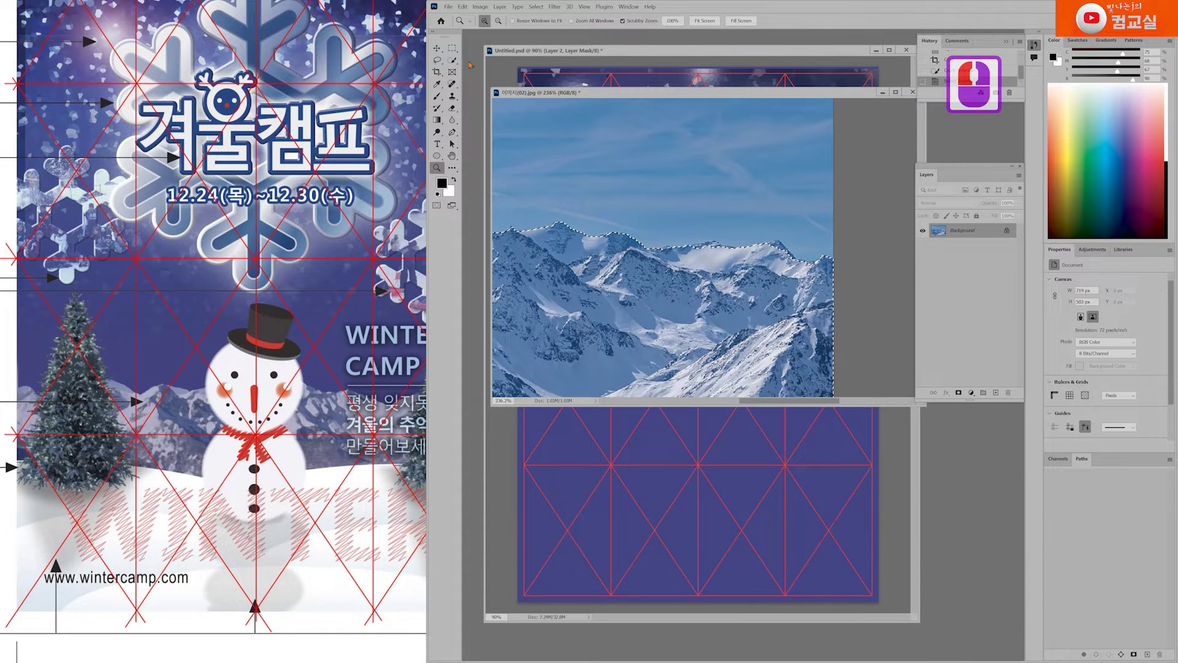
{"action": "left_click", "coordinate": [438, 61]}
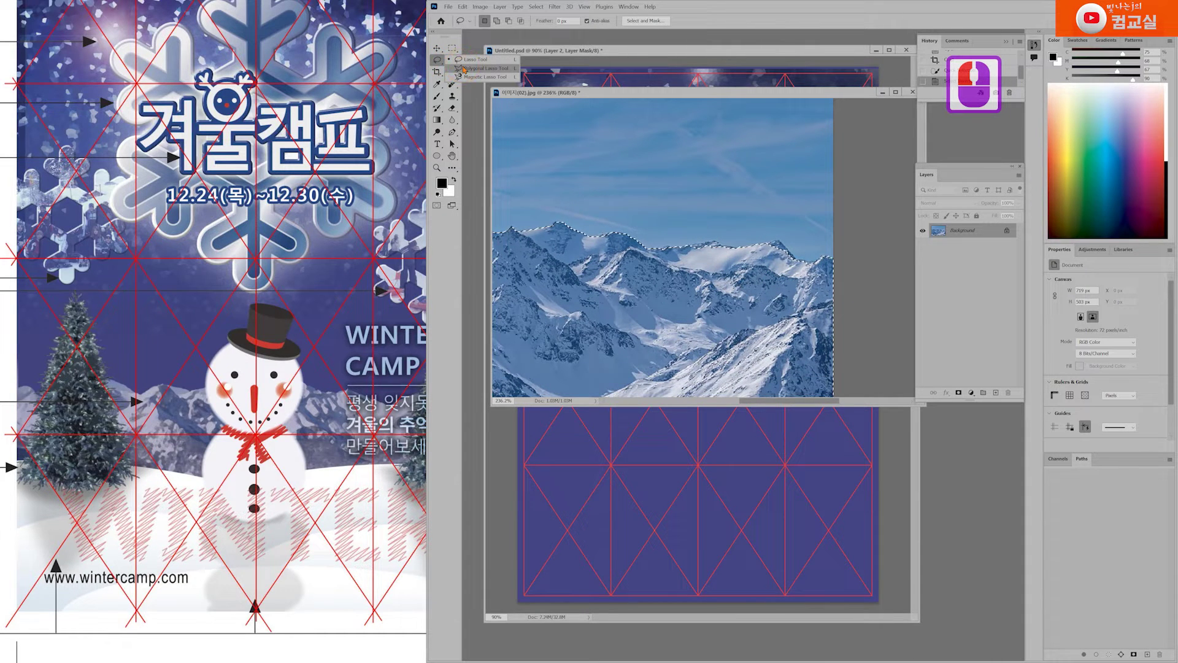
{"action": "left_click", "coordinate": [465, 69]}
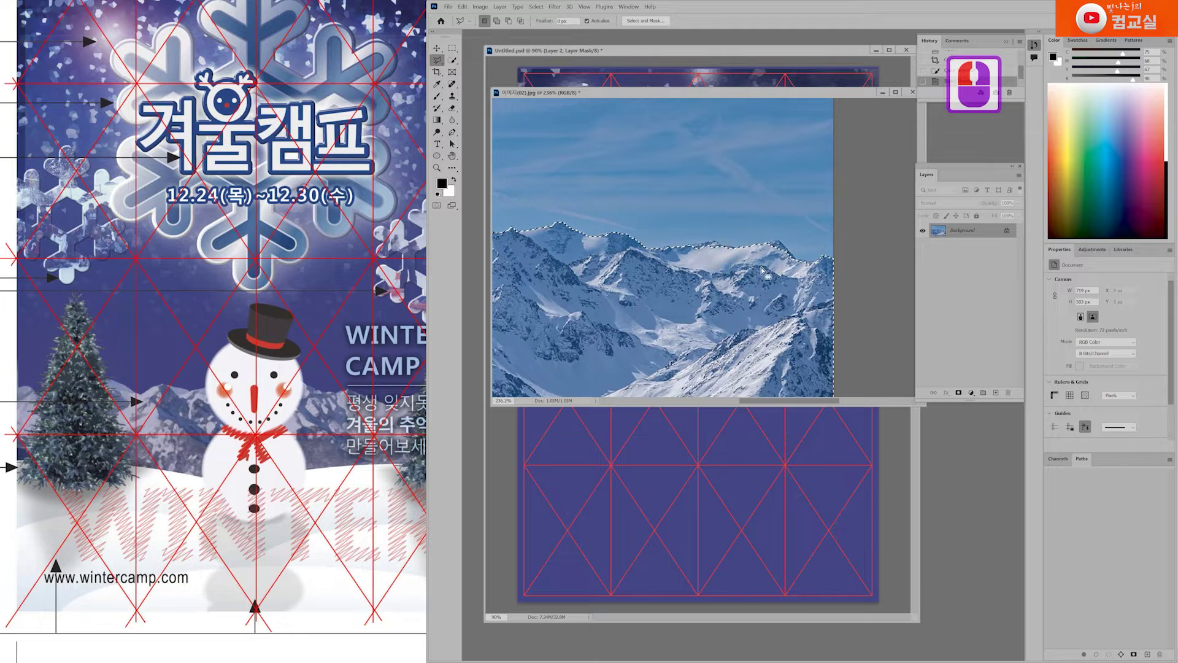
{"action": "key", "text": "shift"}
{"action": "left_click", "coordinate": [687, 246], "text": "shift"}
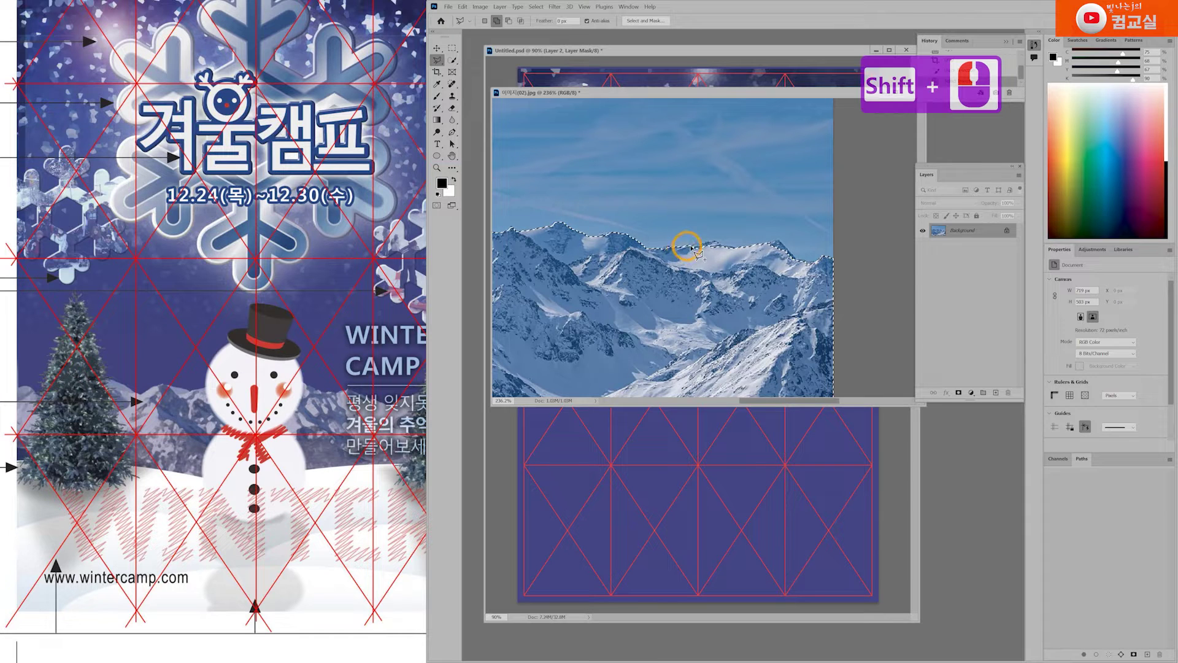
{"action": "left_click", "coordinate": [715, 239], "text": "shift"}
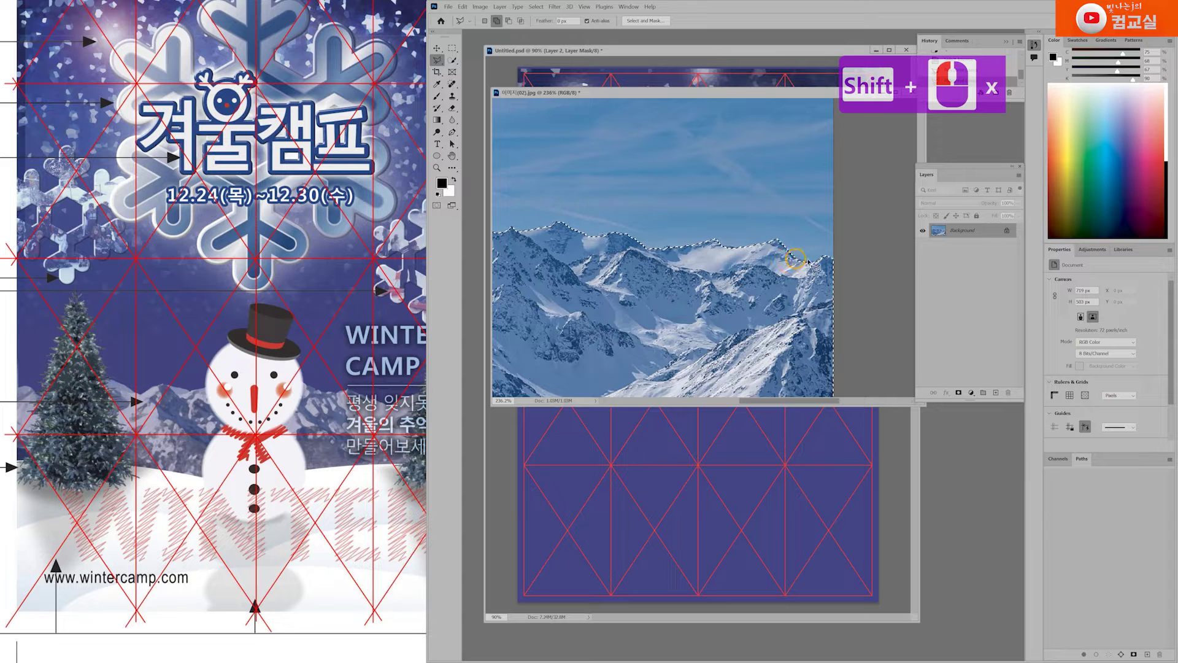
Copy the selected mountains into the poster document and scale and position them to span the page width in its lower part.
{"action": "scroll", "coordinate": [712, 309], "scroll_direction": "left", "scroll_amount": 12}
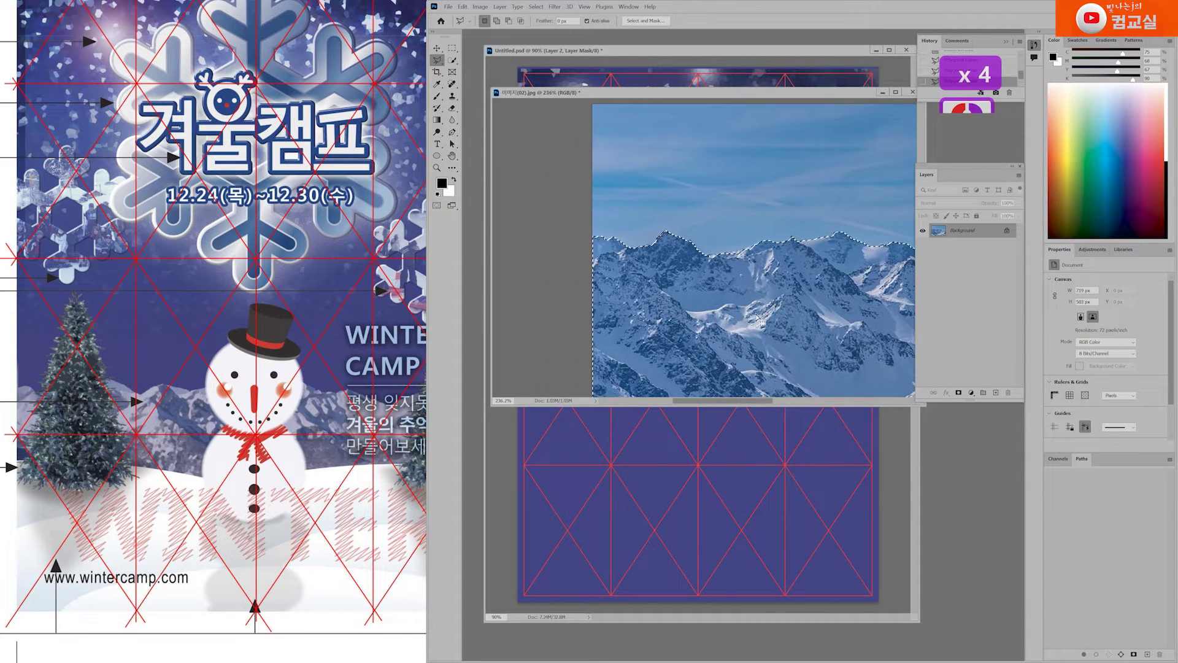
{"action": "key", "text": "ctrl"}
{"action": "left_click_drag", "start_coordinate": [709, 331], "coordinate": [646, 463]}
{"action": "key", "text": "ctrl+t"}
{"action": "left_click_drag", "start_coordinate": [724, 502], "coordinate": [915, 542]}
{"action": "left_click_drag", "start_coordinate": [840, 562], "coordinate": [839, 564]}
{"action": "key", "text": "Return"}
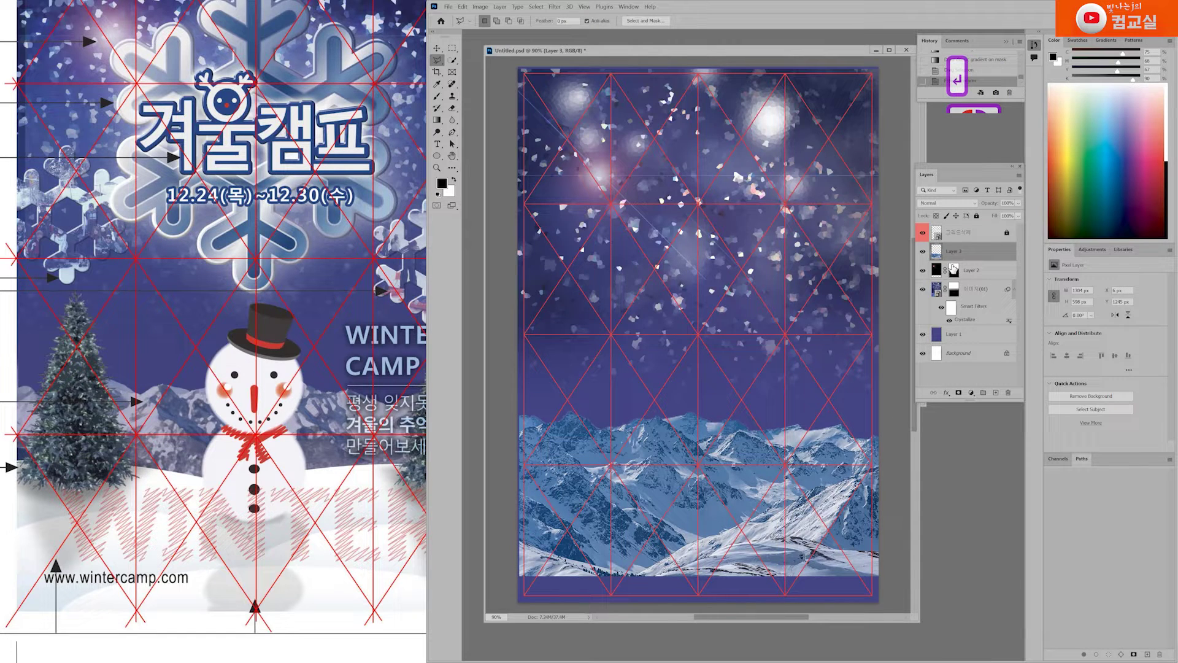
Convert the mountain layer to a smart object.
{"action": "right_click", "coordinate": [959, 258]}
{"action": "left_click", "coordinate": [1011, 393]}
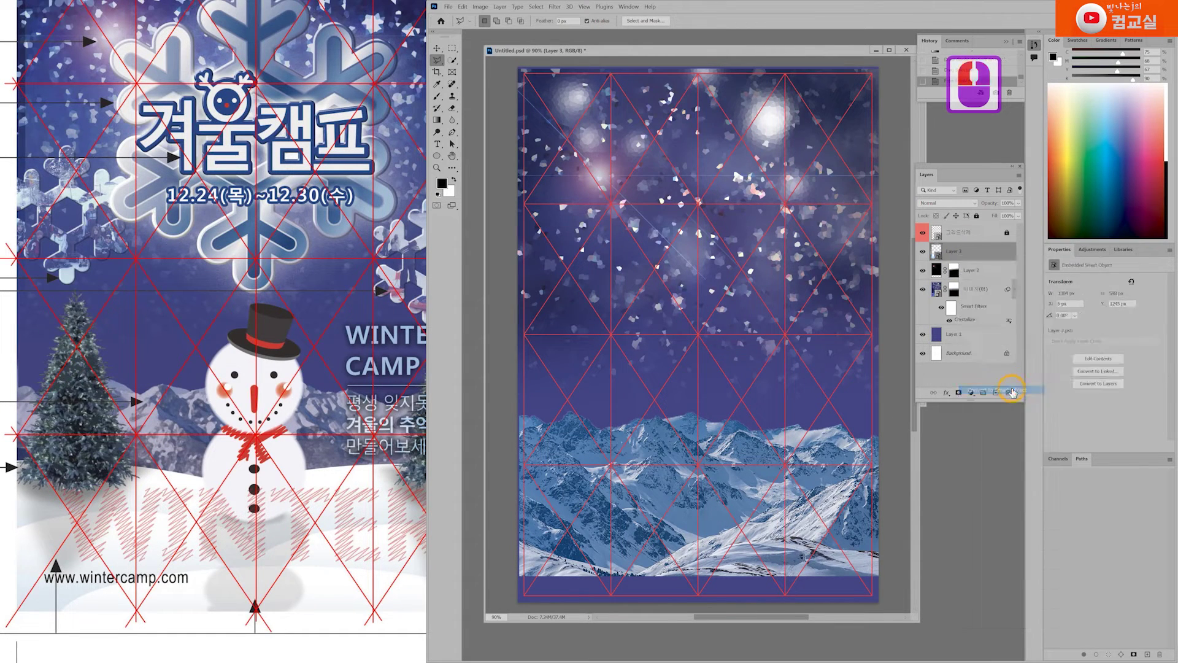
Open the Filter Gallery for the mountain layer and try the Artistic filters Cutout, Dry Brush, Poster Edges and Sponge.
{"action": "left_click", "coordinate": [555, 6]}
{"action": "left_click", "coordinate": [589, 55]}
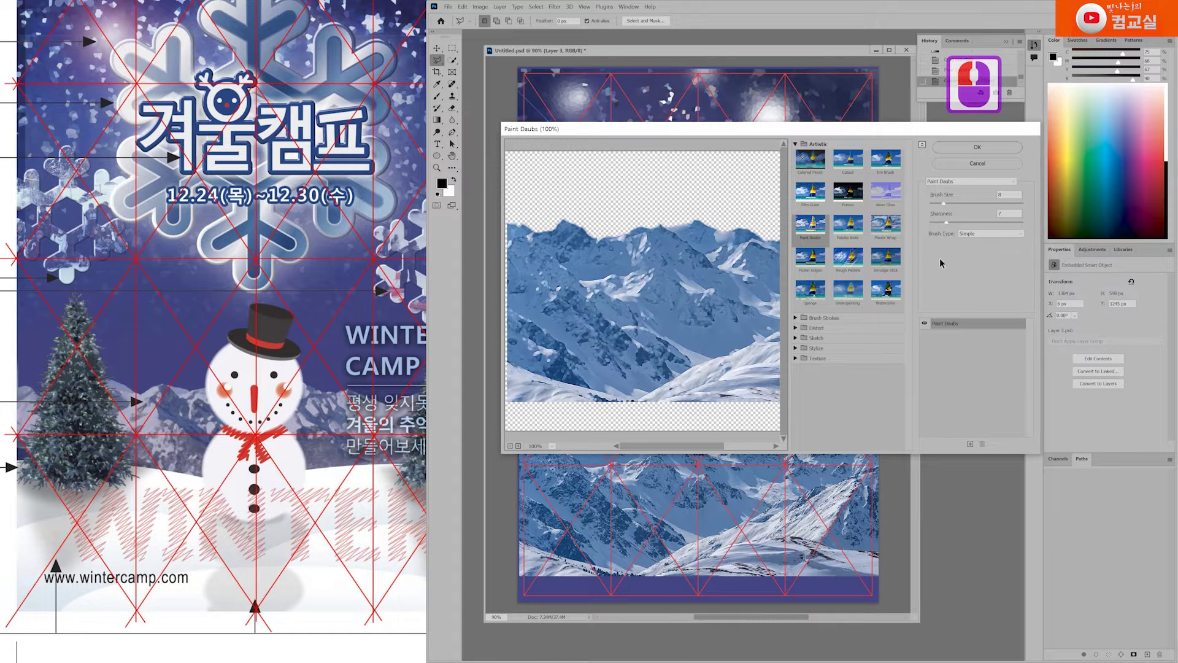
{"action": "left_click", "coordinate": [848, 161]}
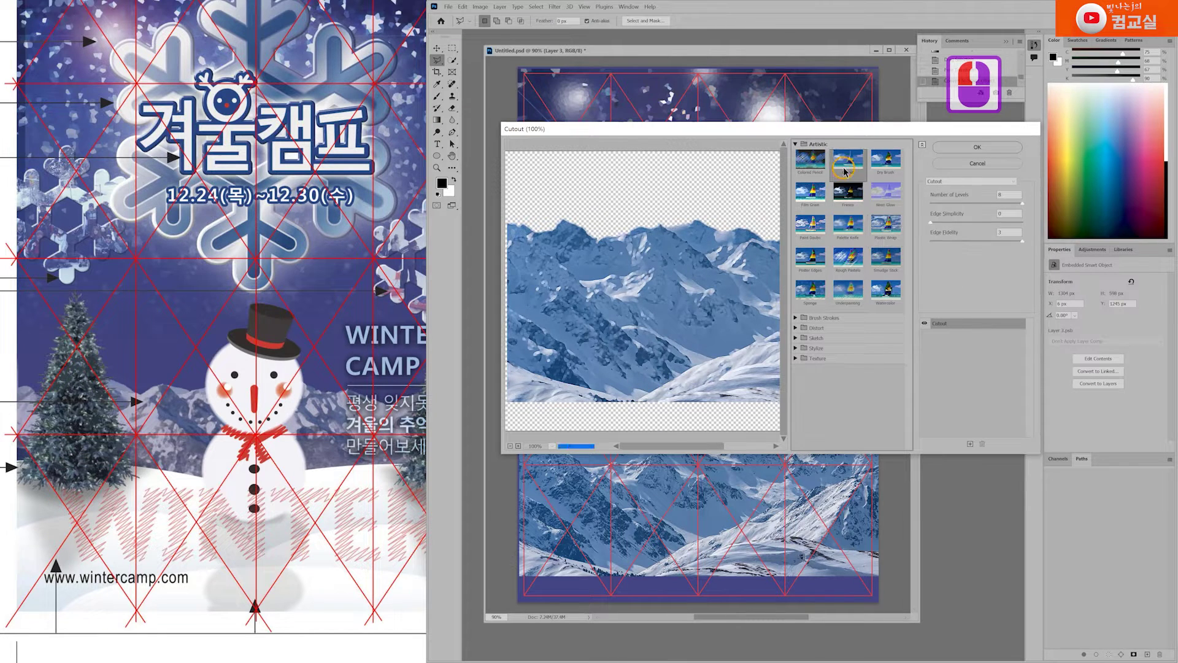
{"action": "left_click", "coordinate": [885, 161]}
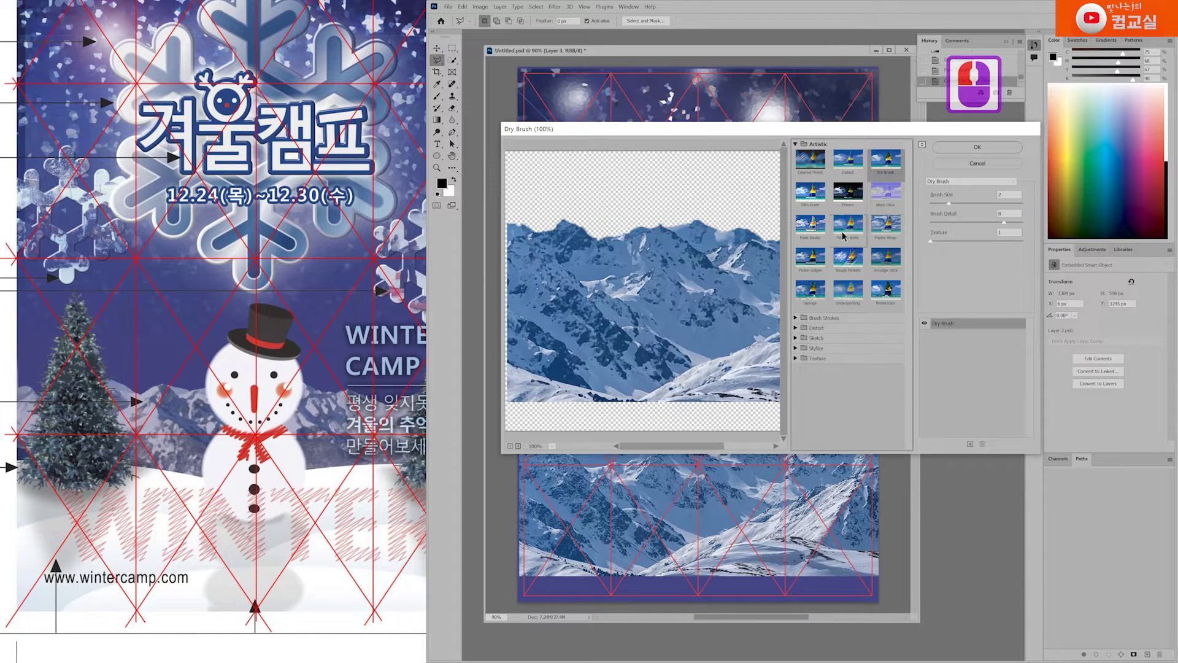
{"action": "left_click", "coordinate": [811, 263]}
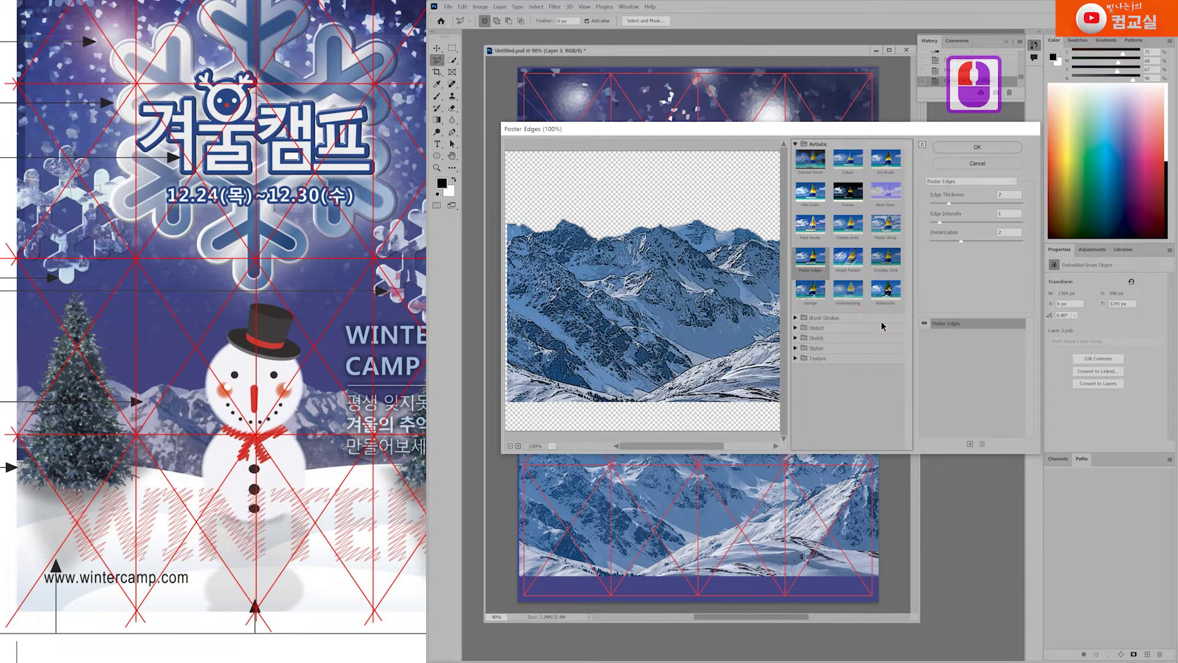
{"action": "left_click", "coordinate": [810, 290]}
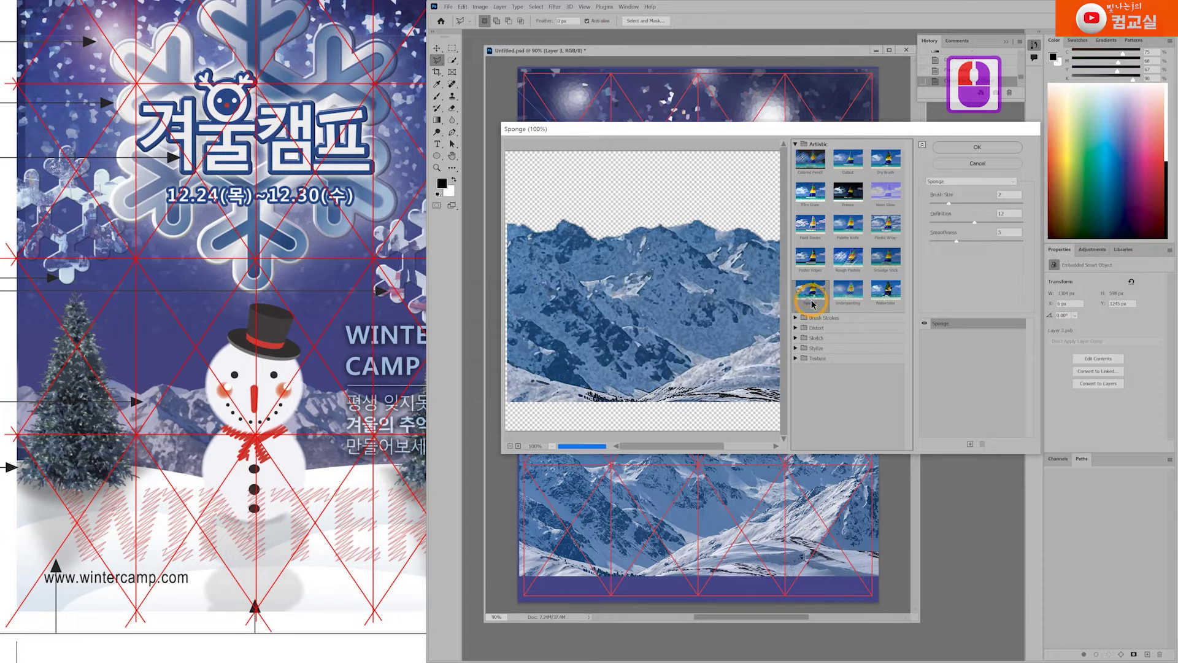
Compare the Sponge and Dry Brush previews with the filtered mountains in the reference poster.
{"action": "left_click", "coordinate": [623, 359]}
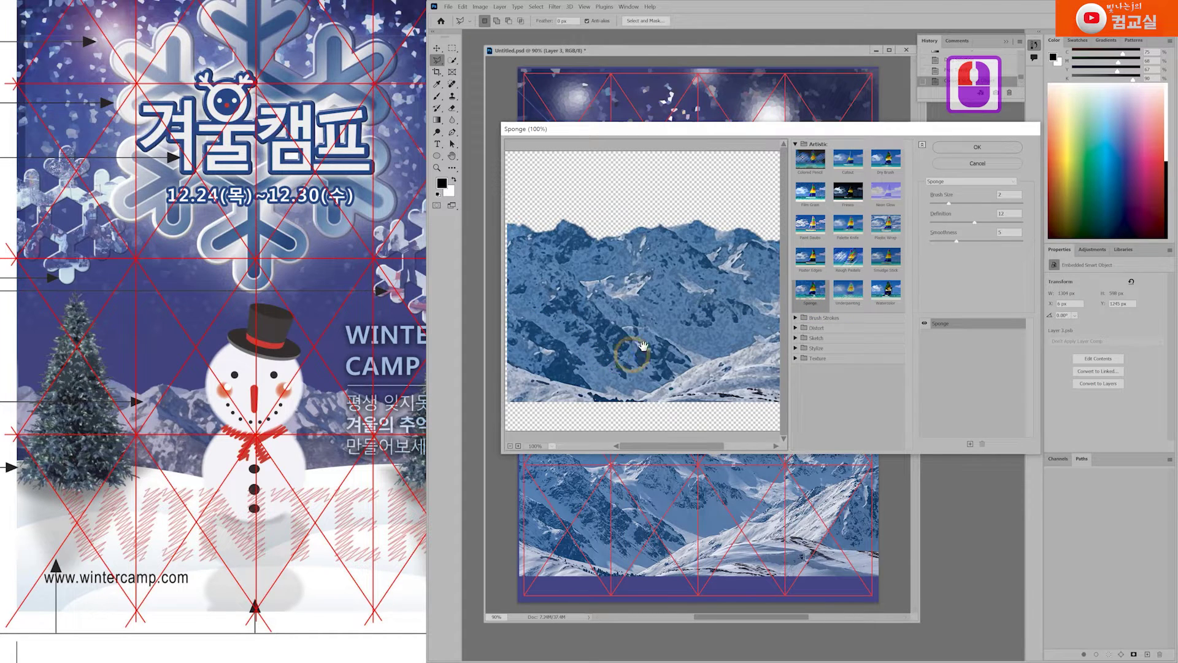
{"action": "left_click", "coordinate": [813, 296]}
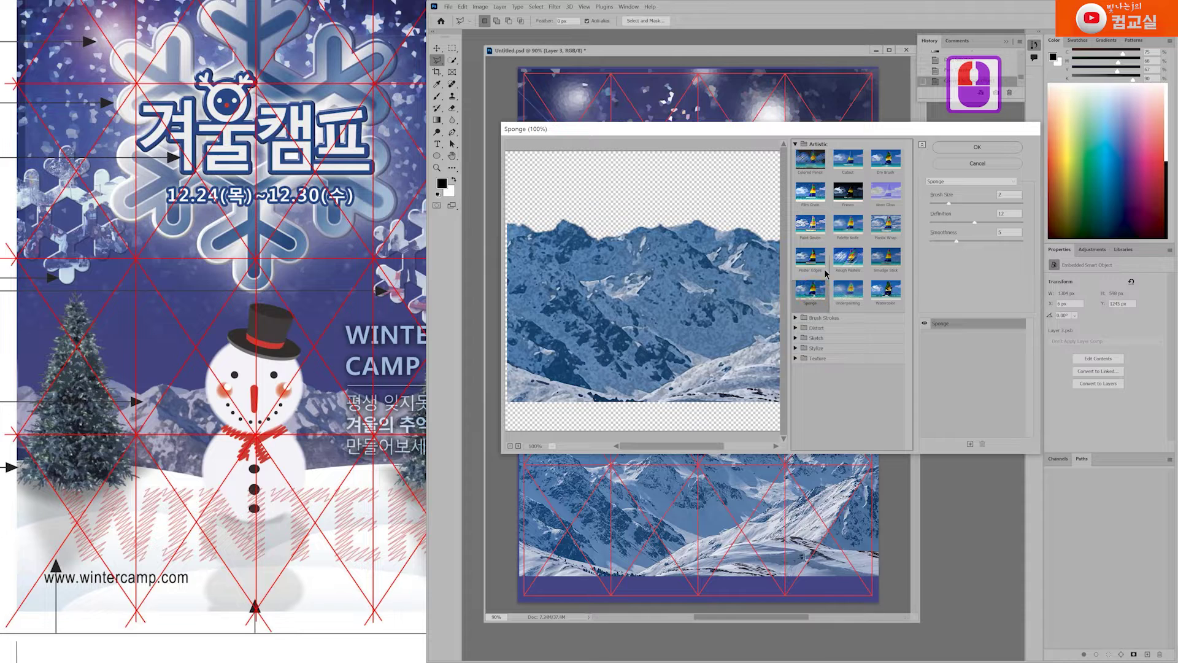
{"action": "left_click", "coordinate": [870, 165]}
{"action": "left_click", "coordinate": [871, 165]}
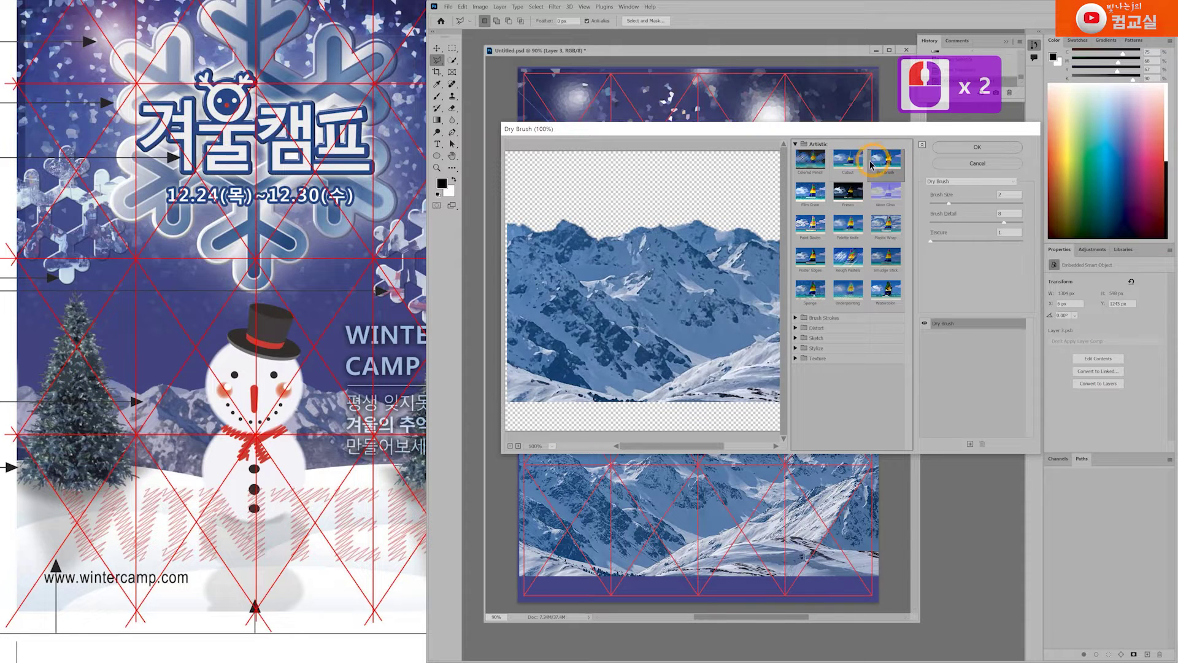
{"action": "left_click", "coordinate": [810, 304]}
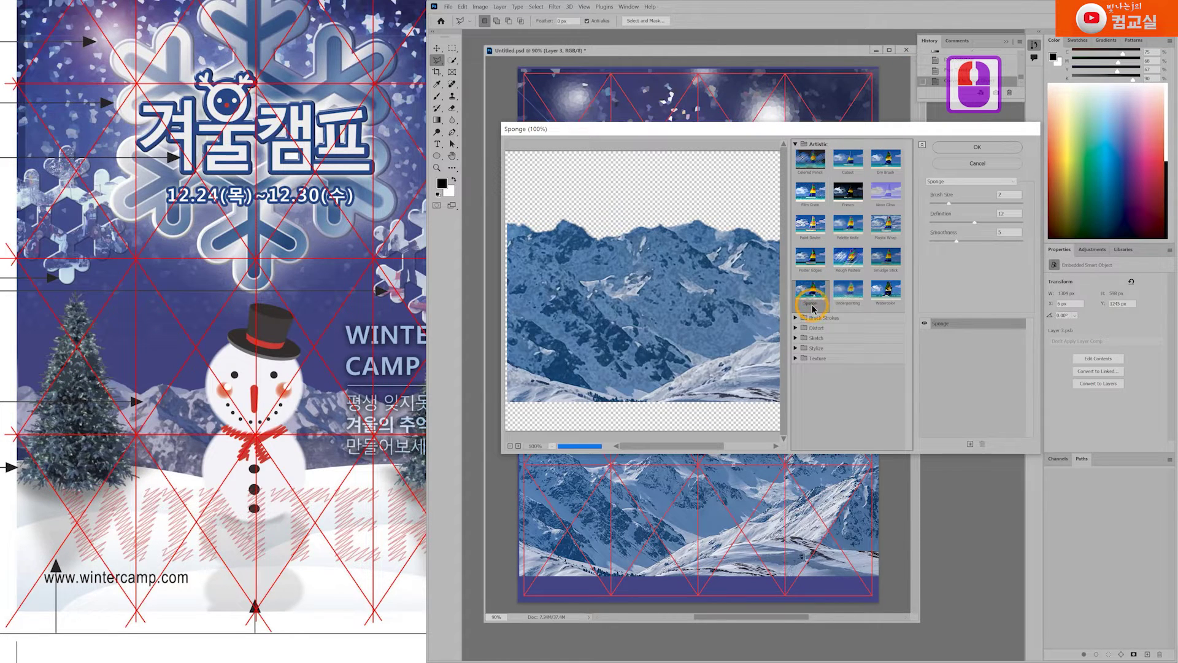
{"action": "left_click", "coordinate": [170, 449]}
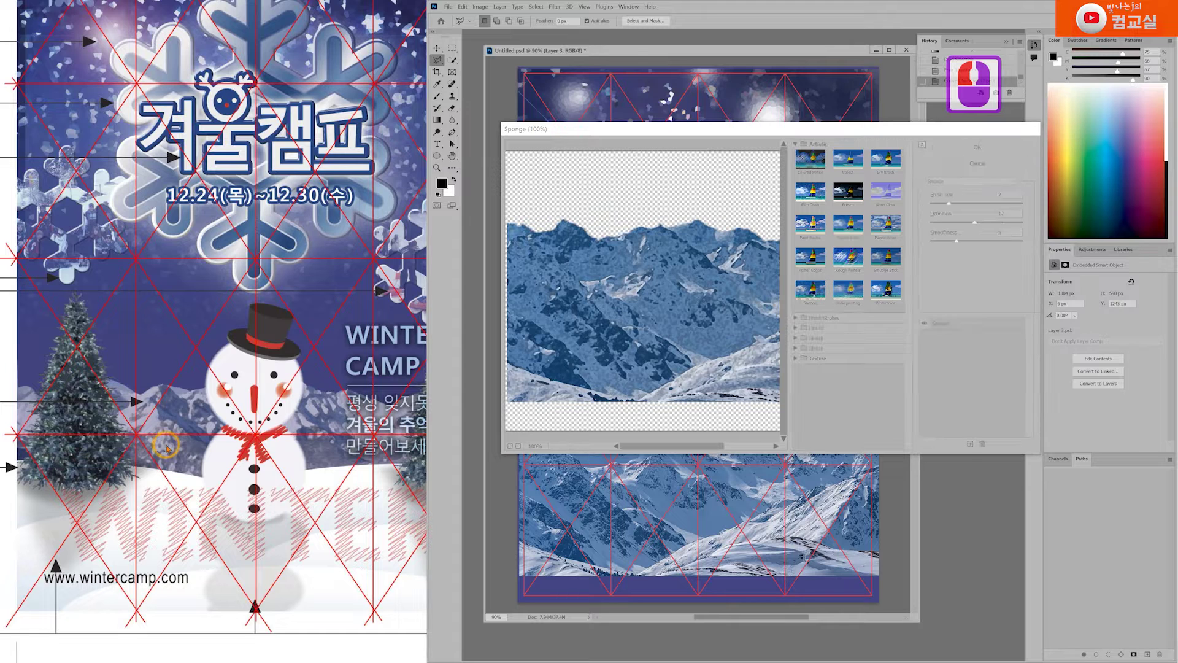
{"action": "left_click", "coordinate": [816, 313]}
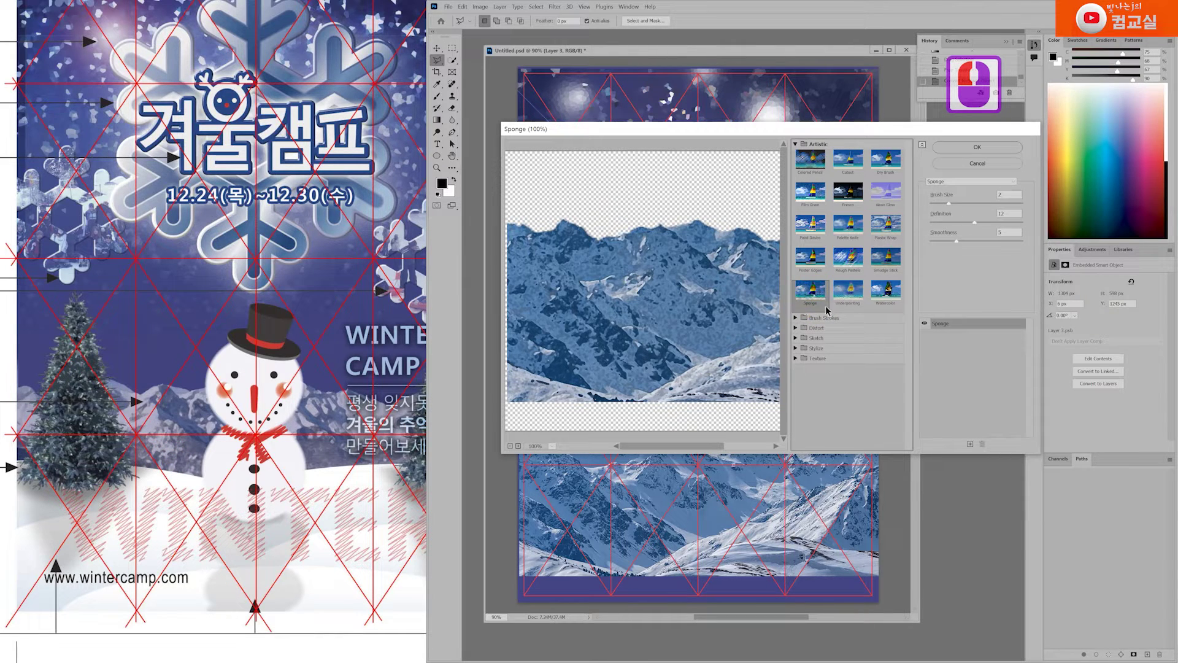
{"action": "left_click", "coordinate": [669, 342]}
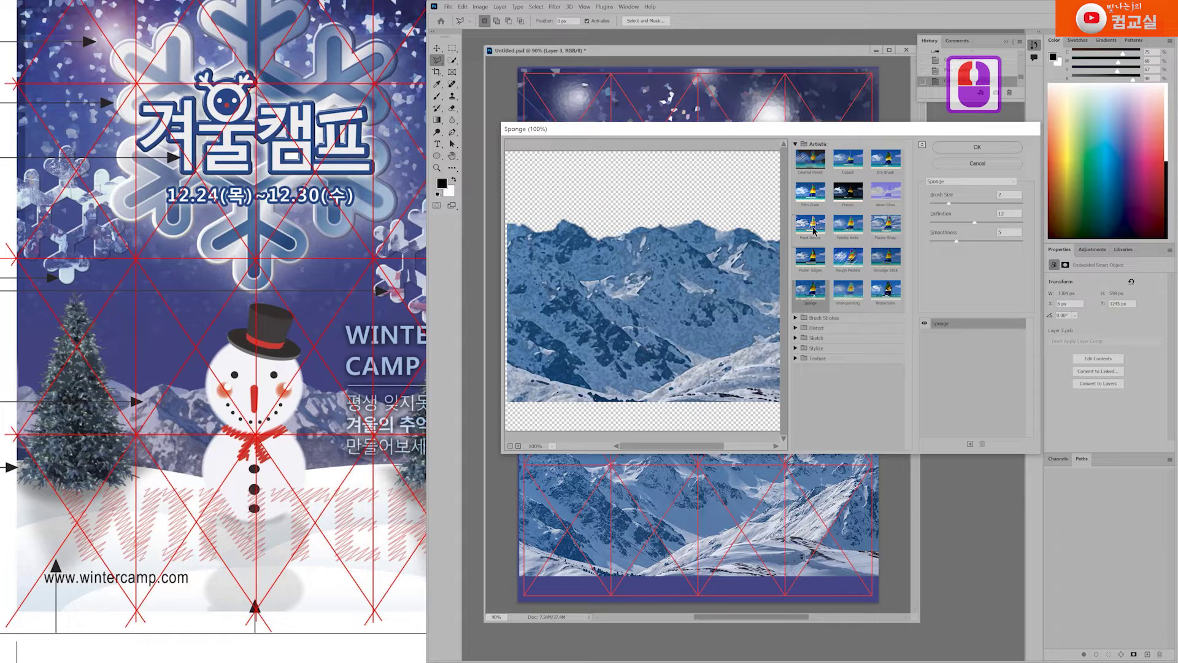
Recheck Cutout and Dry Brush, and apply the Sponge filter to the mountain layer.
{"action": "left_click", "coordinate": [849, 165]}
{"action": "left_click", "coordinate": [891, 166]}
{"action": "left_click", "coordinate": [848, 161]}
{"action": "left_click", "coordinate": [801, 303]}
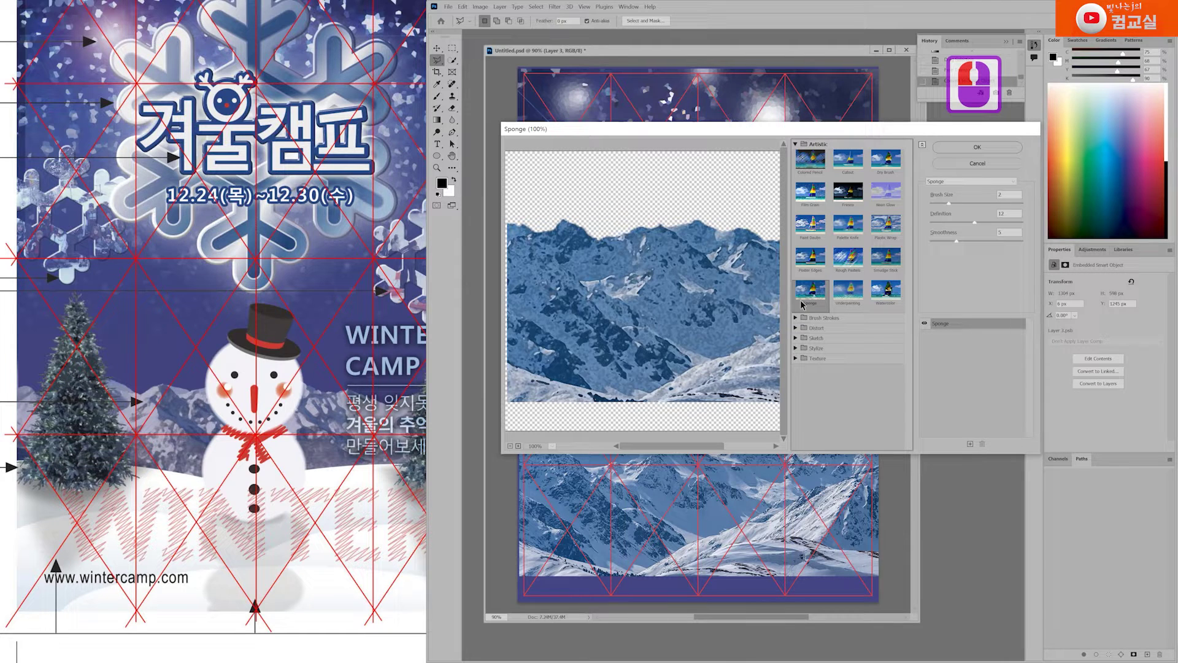
{"action": "left_click", "coordinate": [978, 148]}
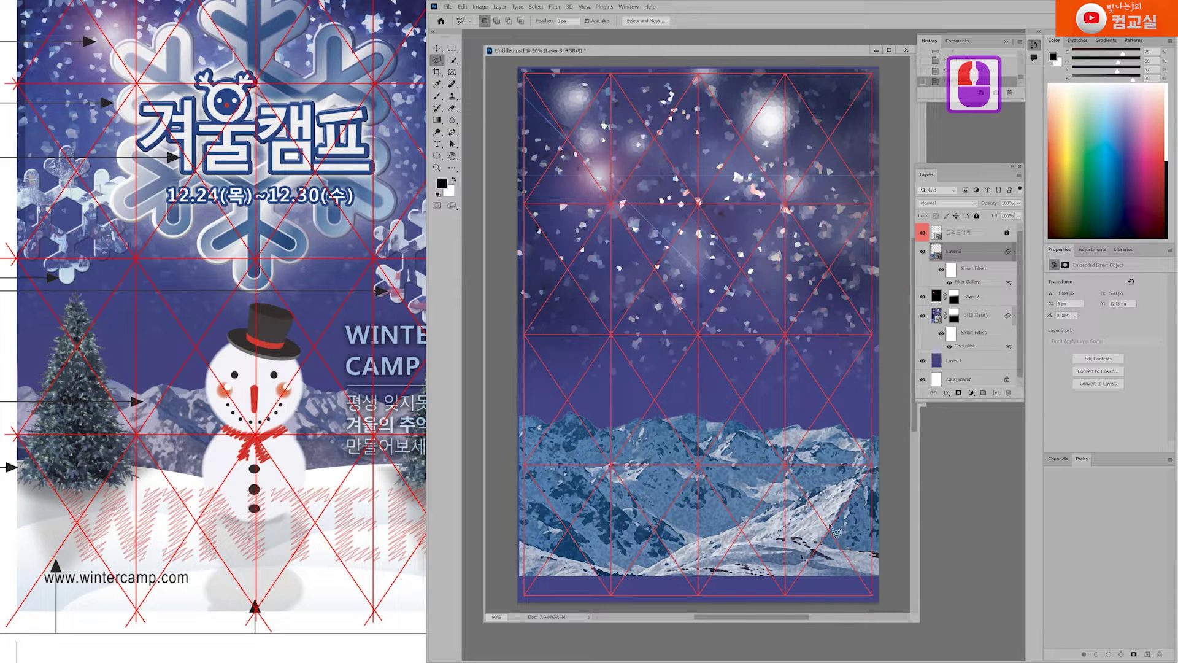
Examine the snowy ground at the base of the reference poster and the effect notes beside it.
{"action": "left_click", "coordinate": [91, 418]}
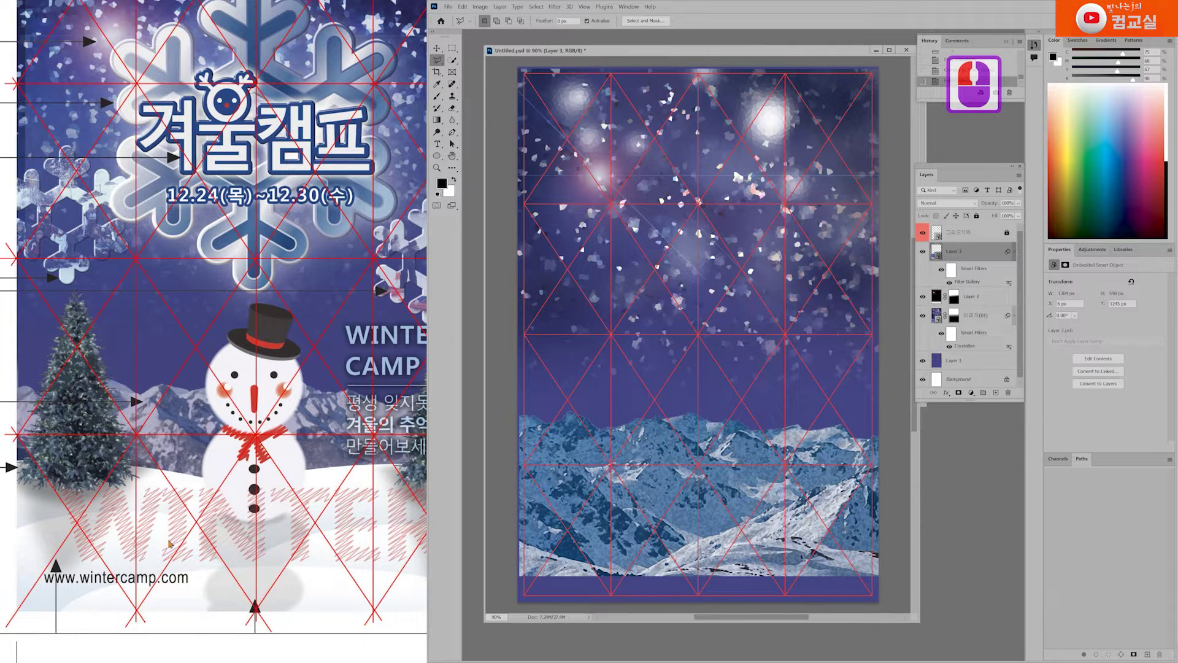
{"action": "left_click", "coordinate": [178, 524]}
{"action": "left_click", "coordinate": [164, 478]}
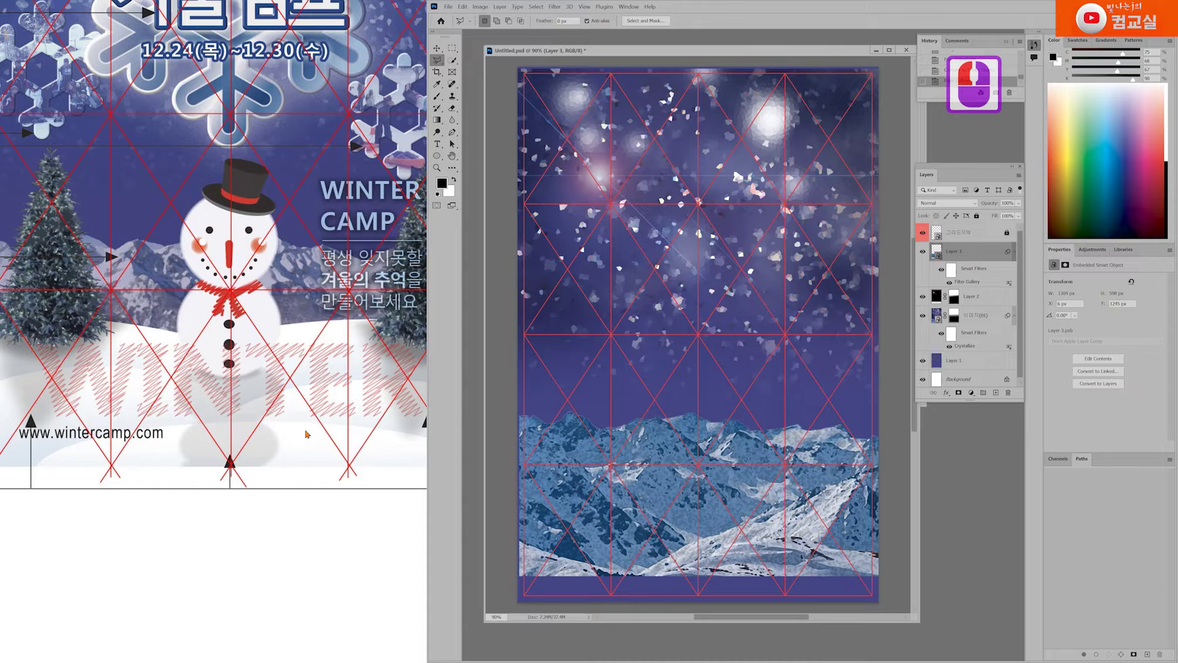
{"action": "left_click", "coordinate": [230, 442]}
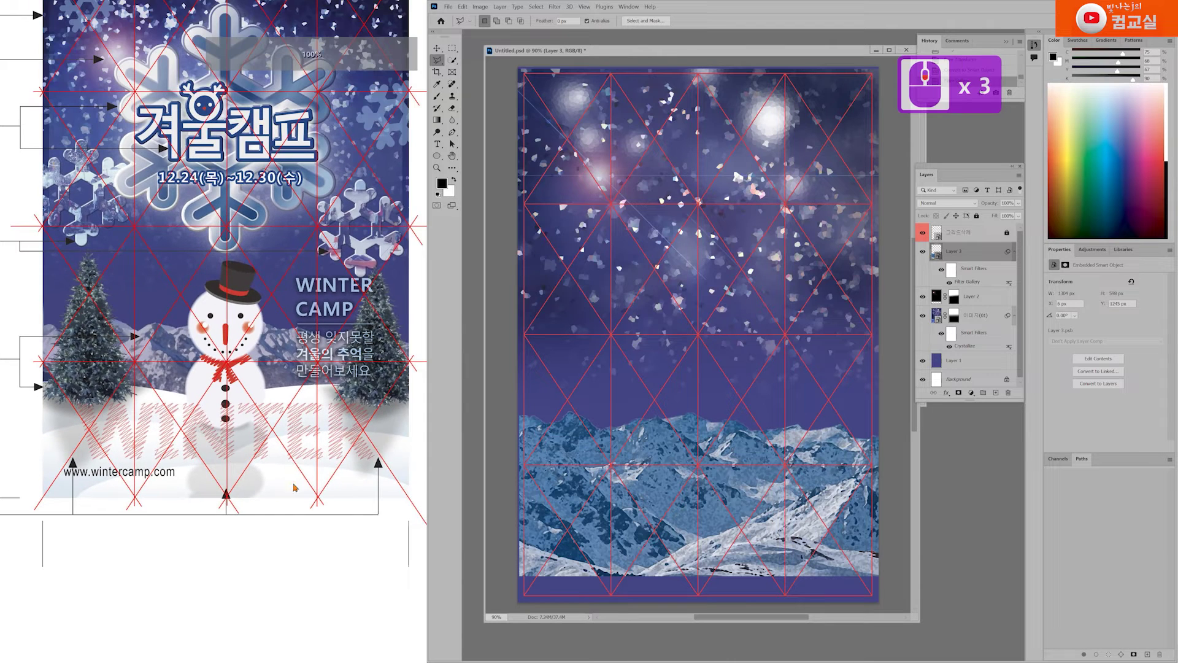
{"action": "left_click_drag", "start_coordinate": [201, 463], "coordinate": [414, 476]}
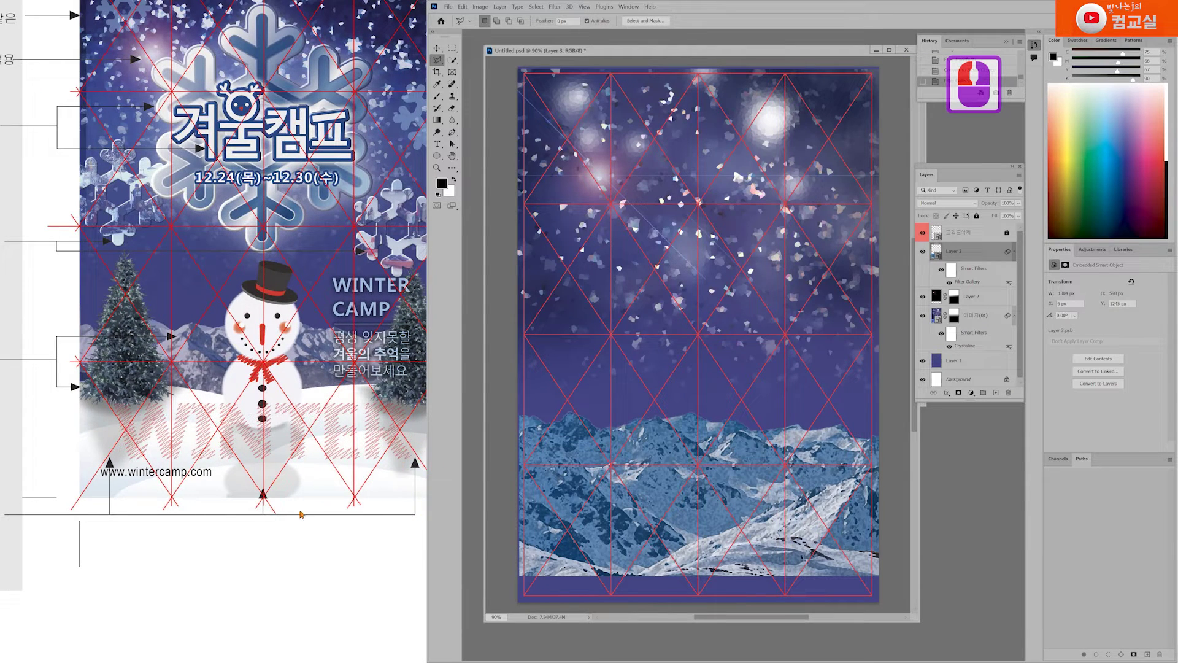
{"action": "left_click_drag", "start_coordinate": [147, 482], "coordinate": [286, 488]}
{"action": "left_click", "coordinate": [60, 504]}
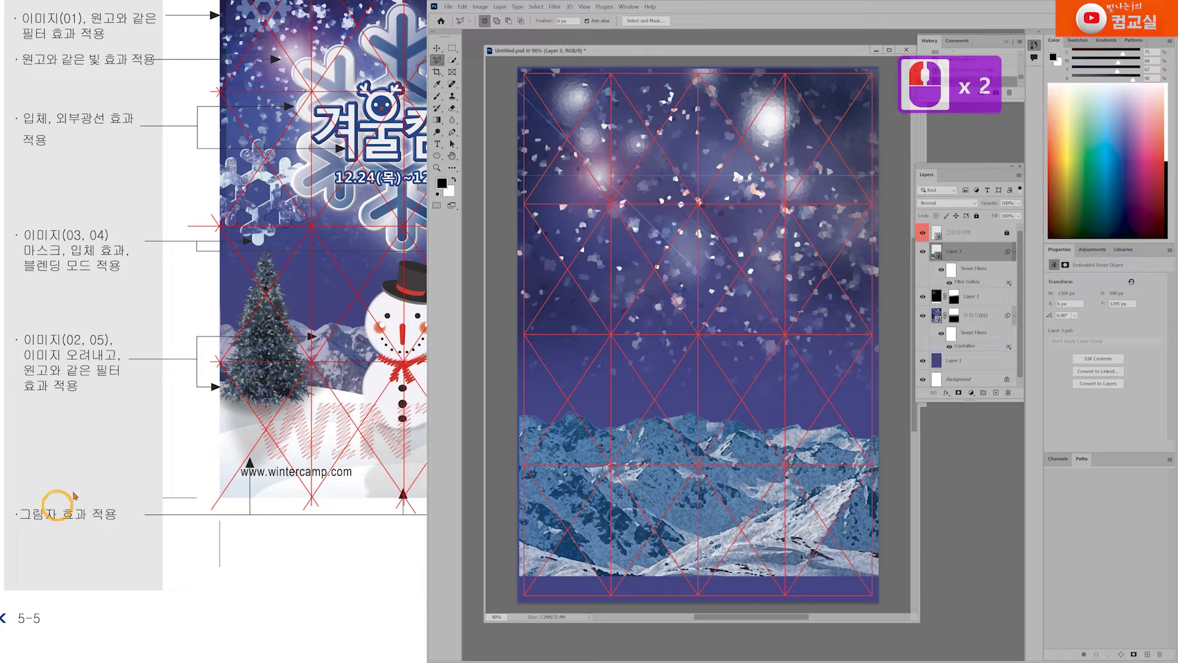
{"action": "left_click_drag", "start_coordinate": [249, 500], "coordinate": [127, 488]}
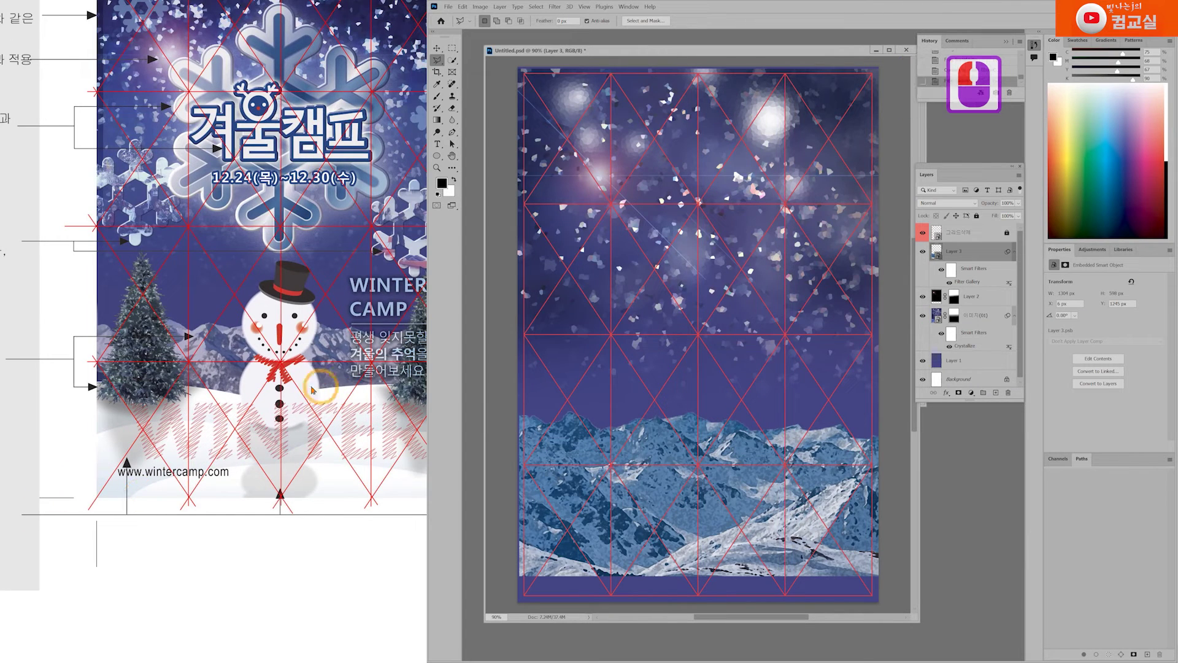
{"action": "left_click_drag", "start_coordinate": [296, 364], "coordinate": [113, 365]}
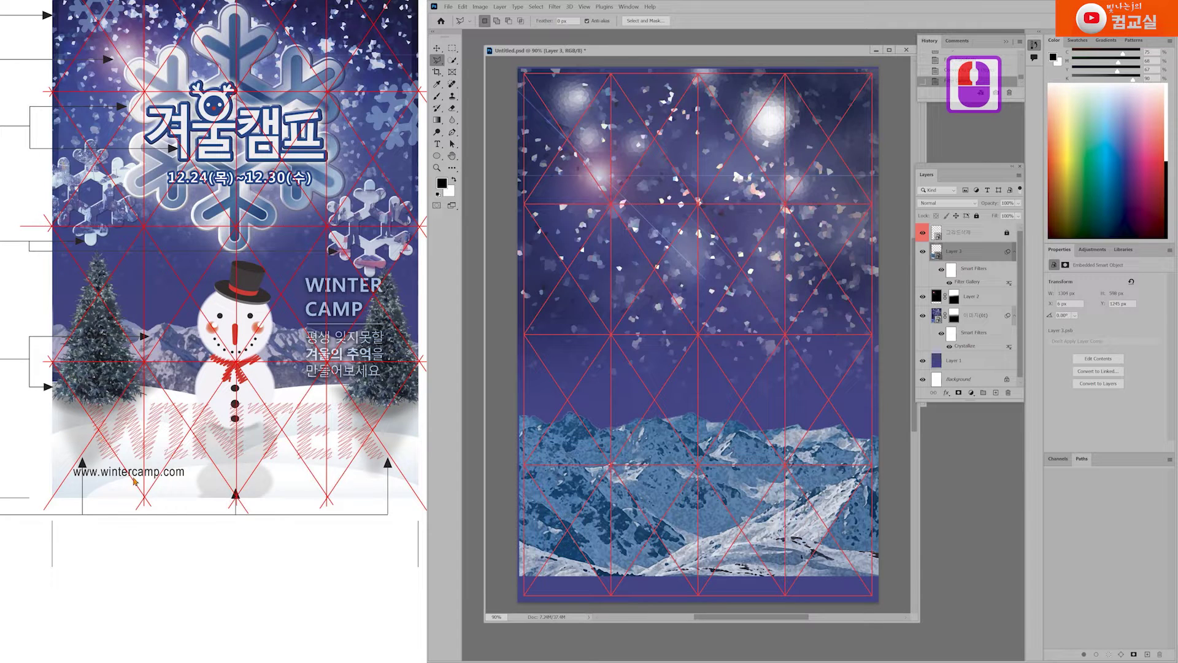
Examine the reference sheet's item 5 for the snow hills' shapes and gradient colours.
{"action": "left_click_drag", "start_coordinate": [88, 423], "coordinate": [173, 429]}
{"action": "mouse_move", "coordinate": [160, 272]}
{"action": "left_mouse_down"}
{"action": "mouse_move", "coordinate": [161, 300]}
{"action": "mouse_move", "coordinate": [159, 283]}
{"action": "left_mouse_up"}
{"action": "left_click_drag", "start_coordinate": [6, 454], "coordinate": [261, 454]}
{"action": "left_click", "coordinate": [182, 431]}
{"action": "left_click", "coordinate": [159, 356]}
{"action": "left_click", "coordinate": [275, 321]}
{"action": "left_click", "coordinate": [131, 262]}
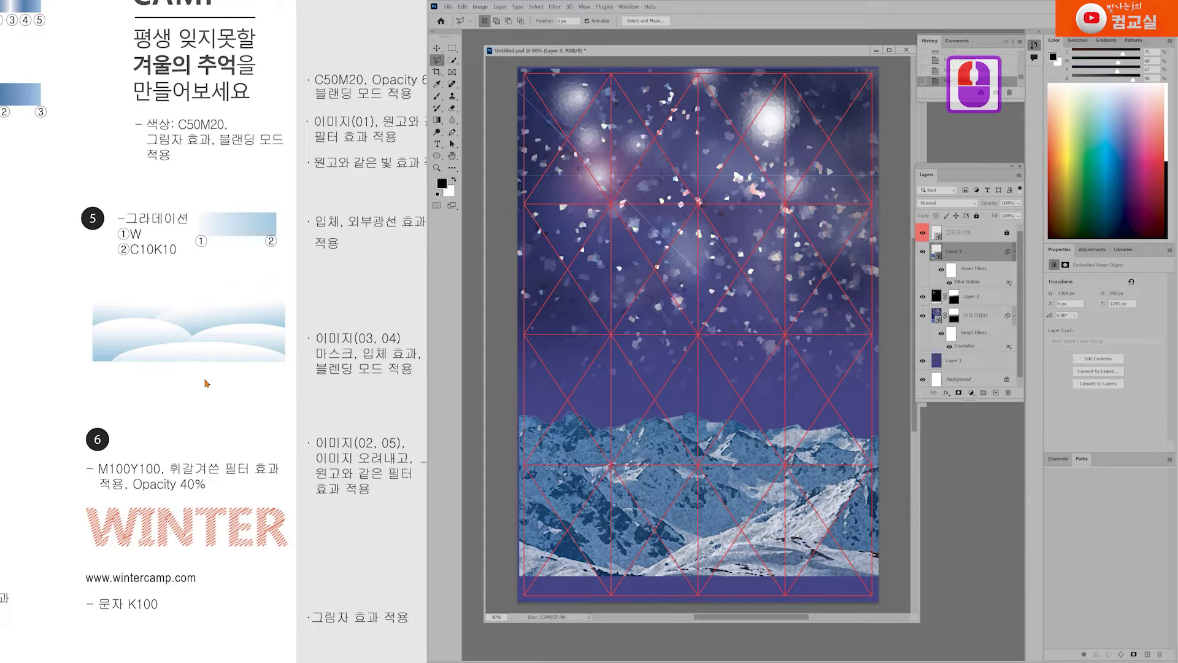
{"action": "scroll", "coordinate": [196, 359], "scroll_direction": "up", "scroll_amount": 5}
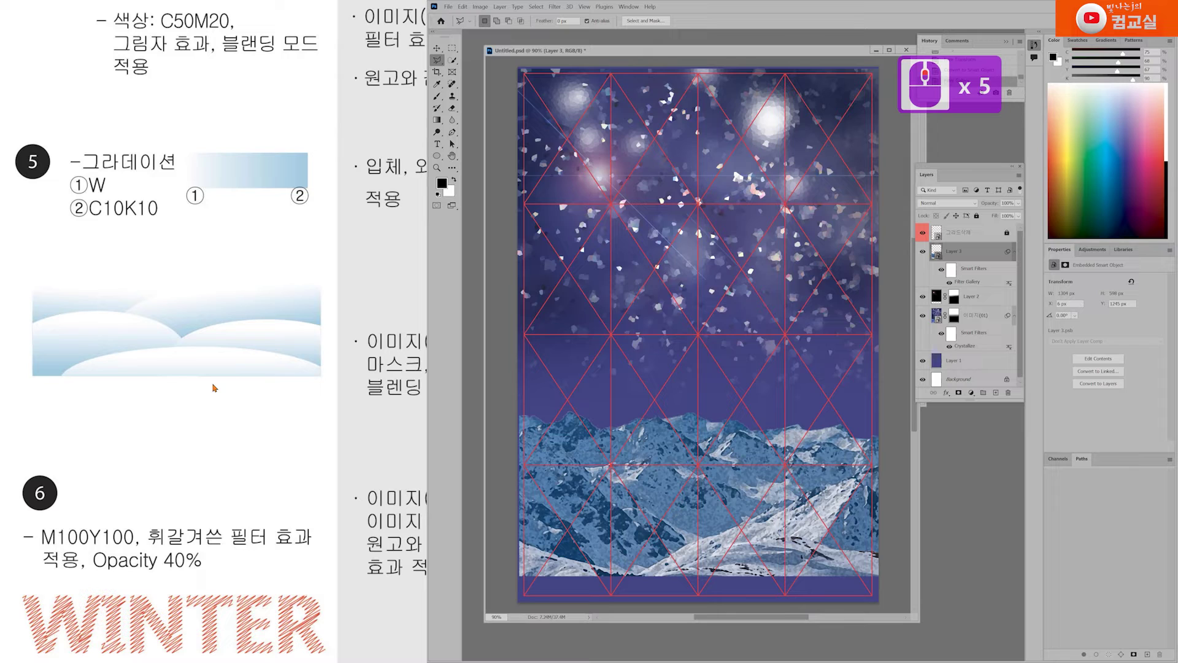
{"action": "left_click", "coordinate": [93, 191]}
{"action": "left_click", "coordinate": [97, 211]}
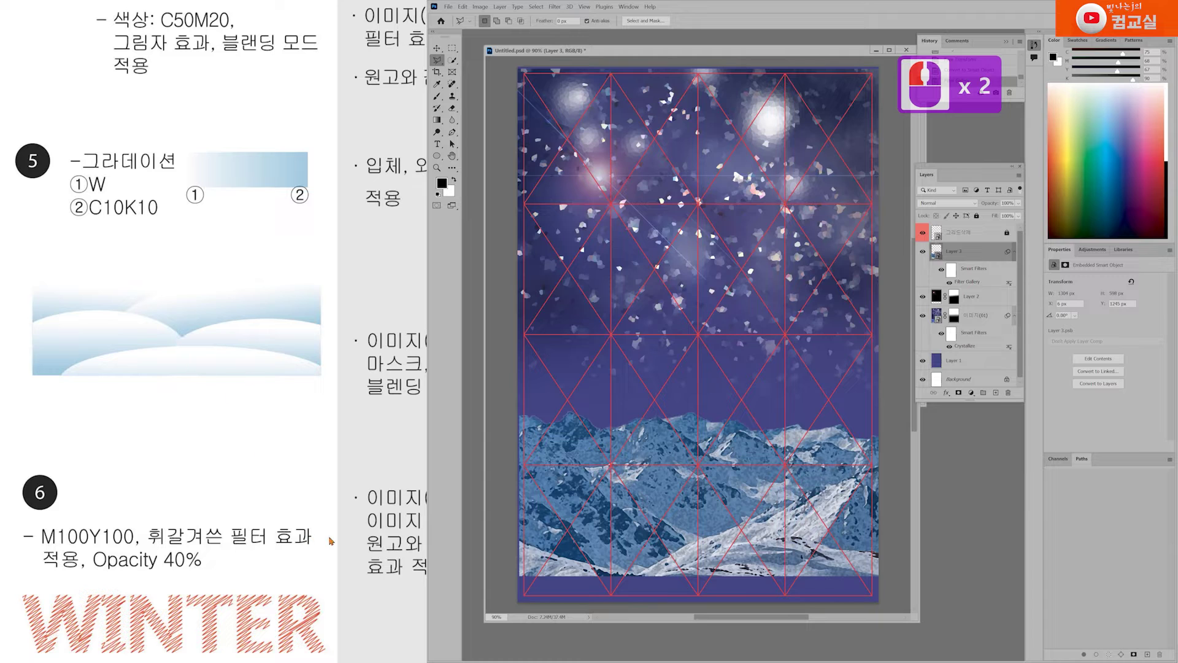
Following the reference snow hills, draw a black ellipse about 1171 × 270 px over the poster's bottom edge, extending past its right side.
{"action": "left_click_drag", "start_coordinate": [349, 548], "coordinate": [135, 462]}
{"action": "scroll", "coordinate": [209, 466], "scroll_direction": "down", "scroll_amount": 3}
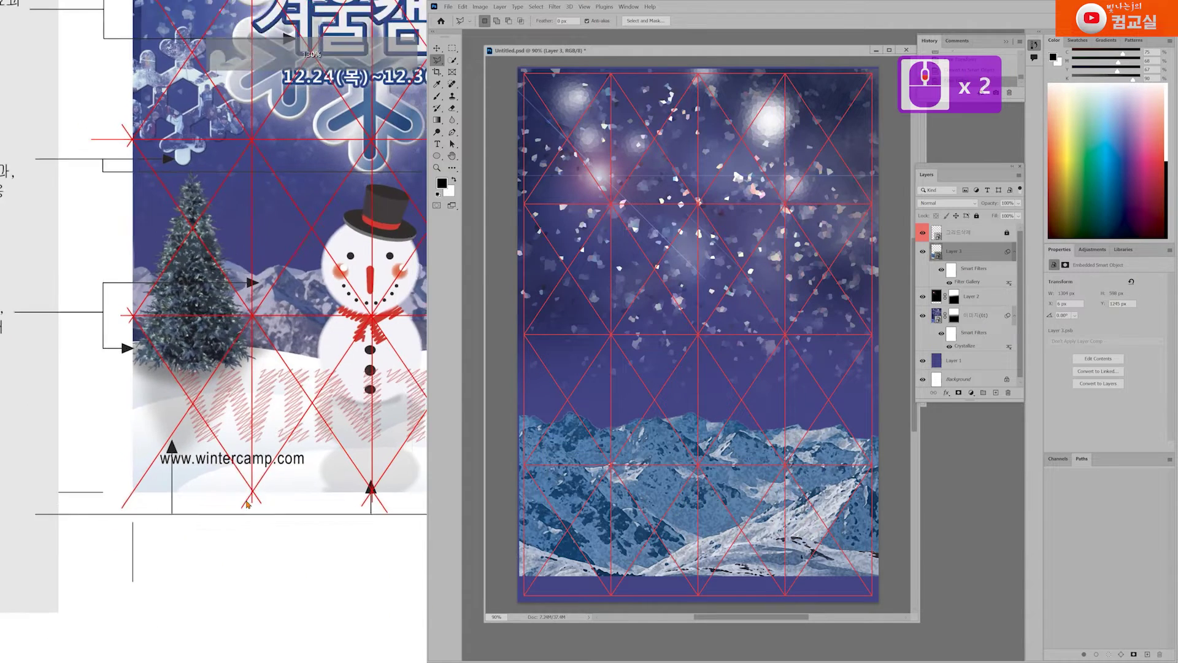
{"action": "left_click_drag", "start_coordinate": [289, 469], "coordinate": [279, 471]}
{"action": "scroll", "coordinate": [263, 471], "scroll_direction": "down", "scroll_amount": 3}
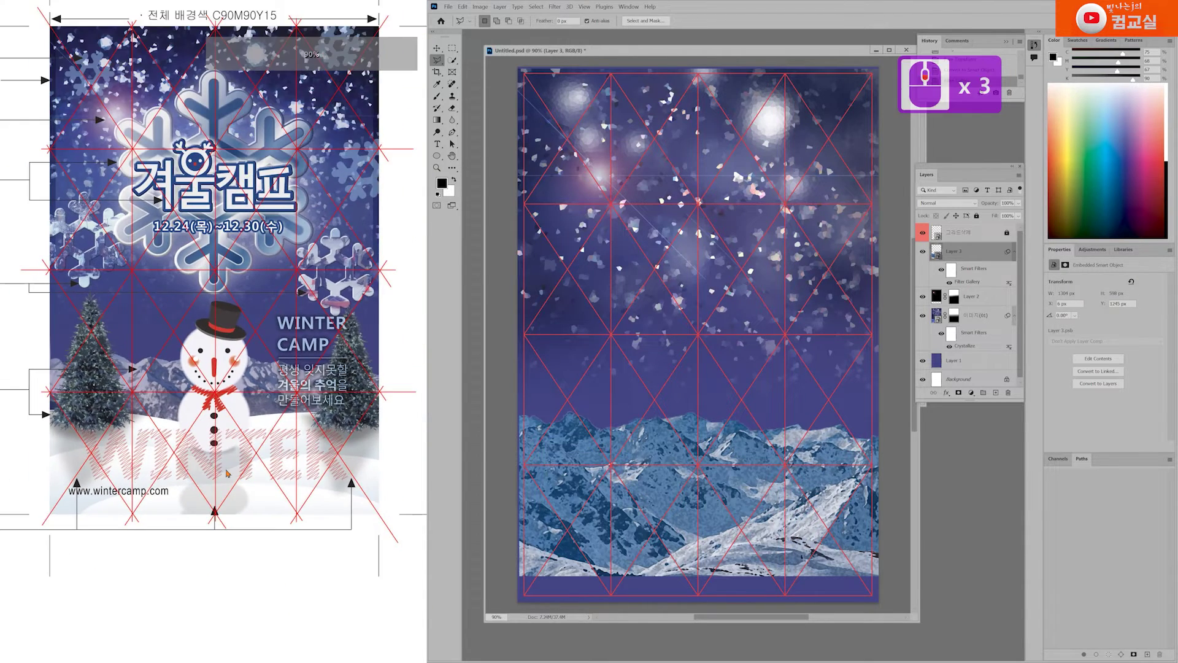
{"action": "scroll", "coordinate": [590, 588], "scroll_direction": "down", "scroll_amount": 19}
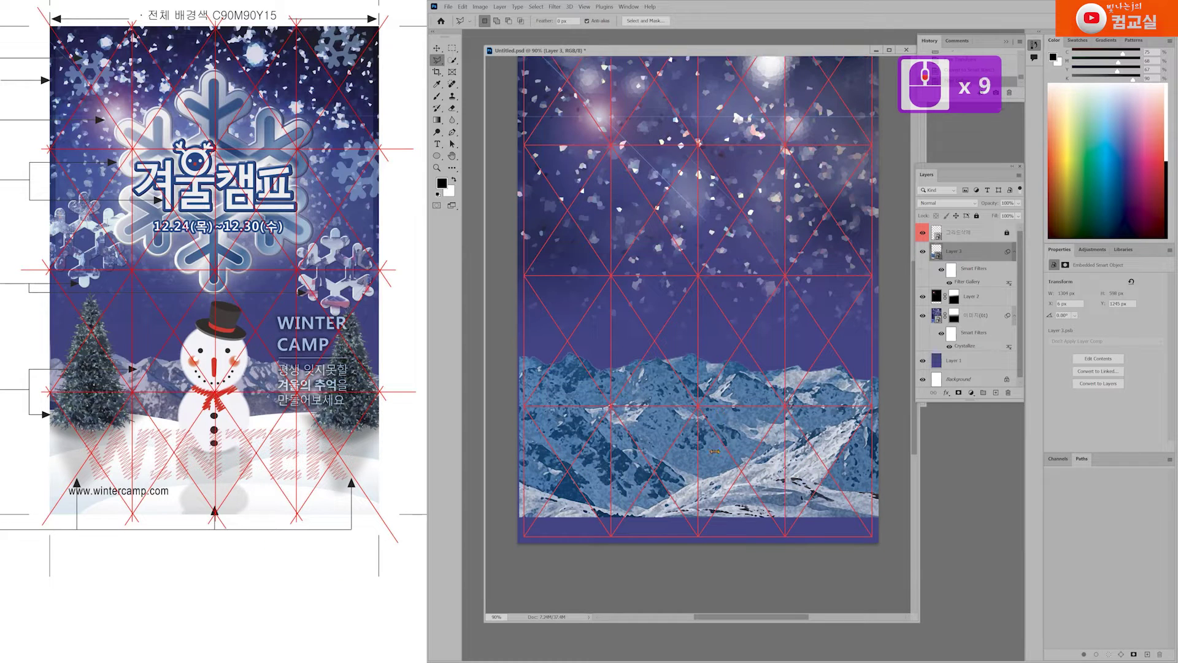
{"action": "scroll", "coordinate": [700, 386], "scroll_direction": "down", "scroll_amount": 1}
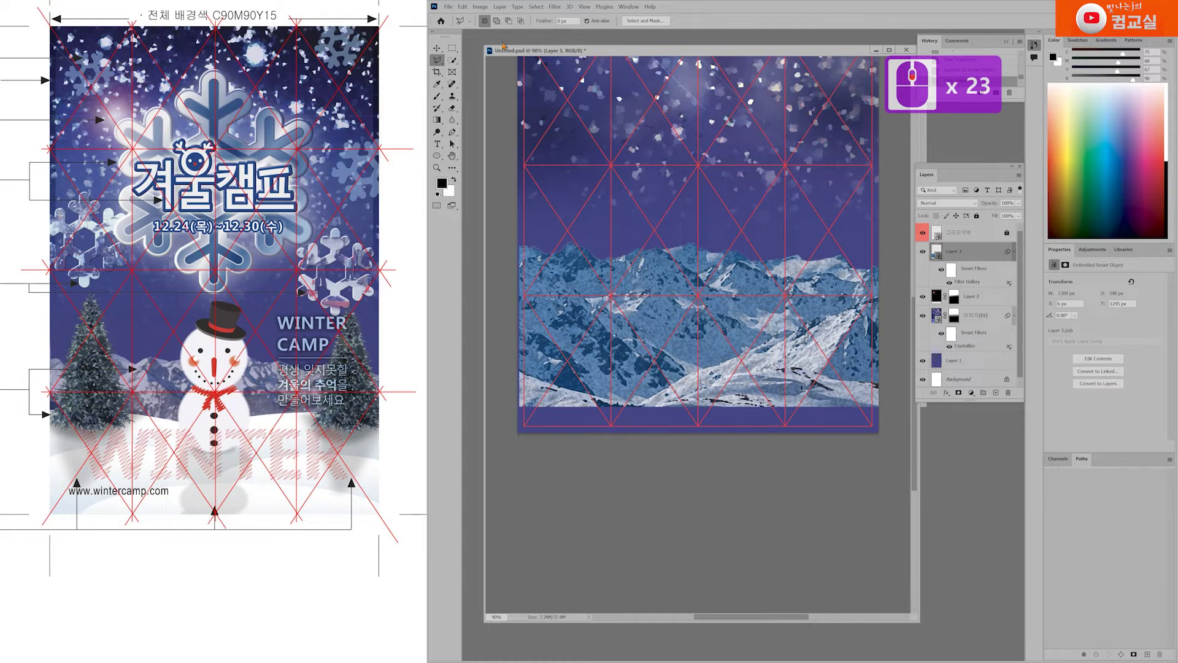
{"action": "left_click_drag", "start_coordinate": [436, 153], "coordinate": [495, 177]}
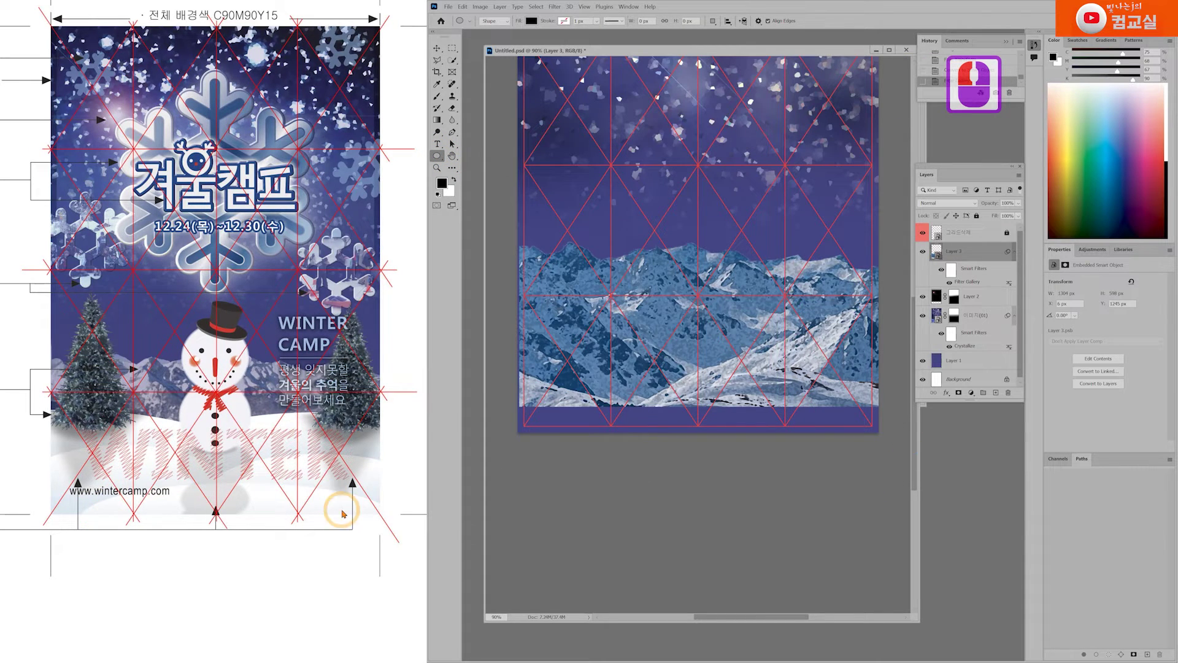
{"action": "left_click", "coordinate": [192, 466]}
{"action": "left_click", "coordinate": [147, 458]}
{"action": "left_click", "coordinate": [170, 432]}
{"action": "left_click", "coordinate": [154, 439]}
{"action": "left_click_drag", "start_coordinate": [892, 457], "coordinate": [573, 382]}
Move the ellipse's left anchor point outward and down with the Direct Selection Tool, accepting conversion to a regular path.
{"action": "left_click", "coordinate": [452, 144]}
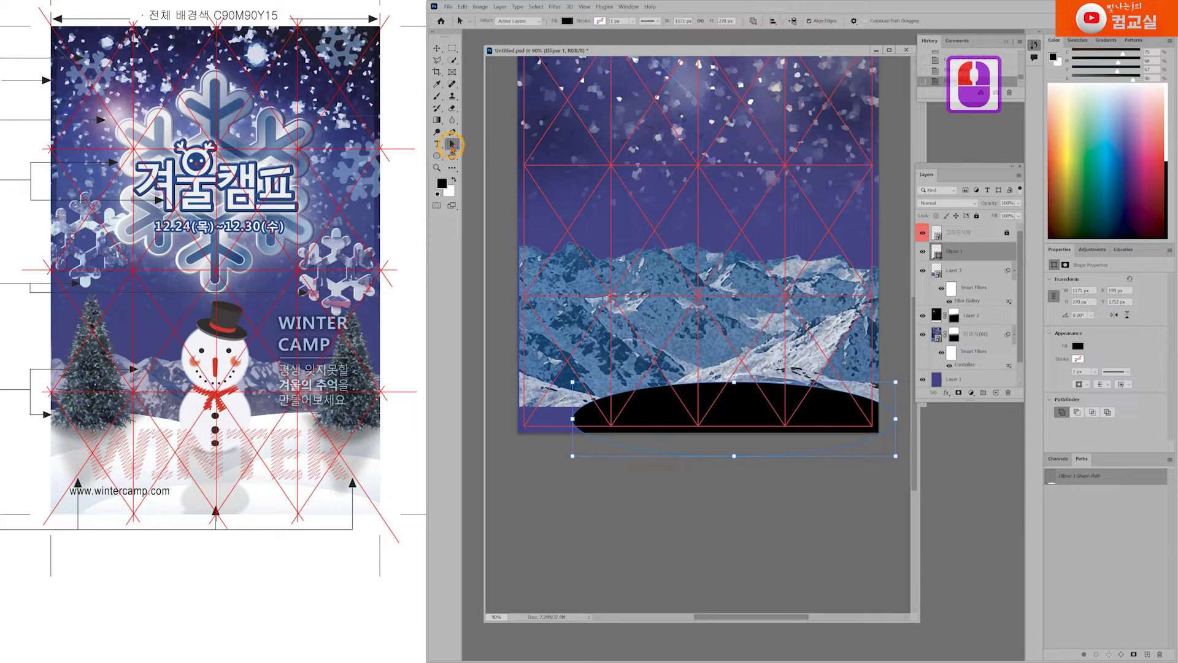
{"action": "left_click", "coordinate": [741, 463]}
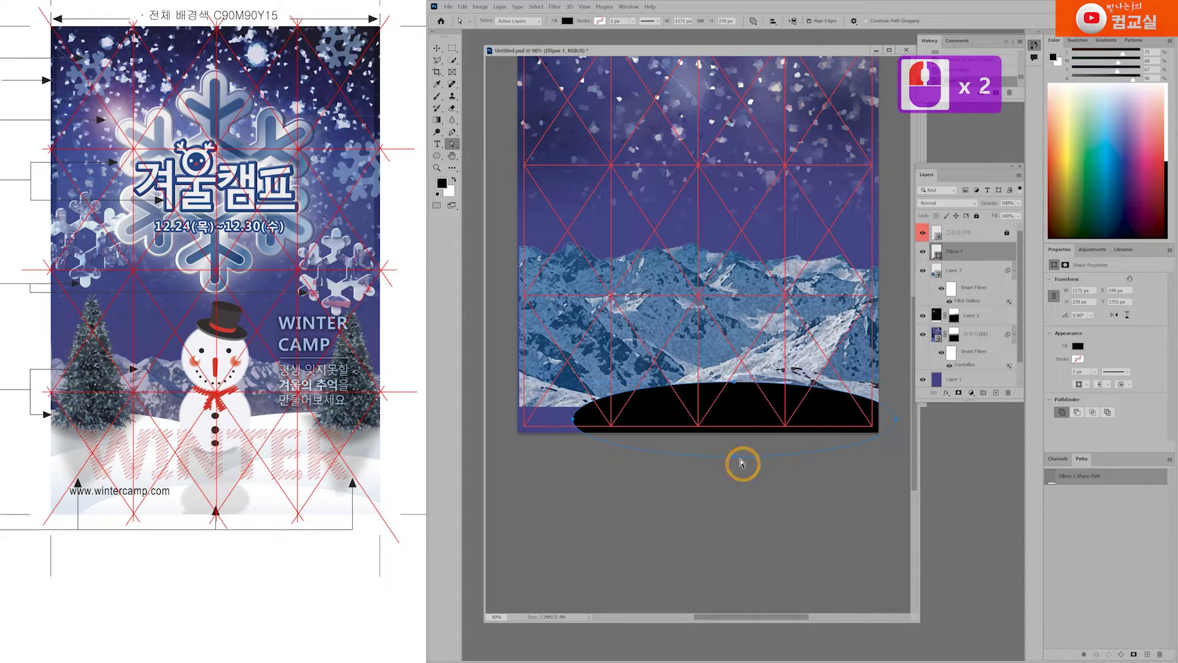
{"action": "left_click", "coordinate": [735, 383]}
{"action": "left_click", "coordinate": [684, 476]}
{"action": "left_click", "coordinate": [573, 420]}
{"action": "left_click_drag", "start_coordinate": [573, 420], "coordinate": [560, 440]}
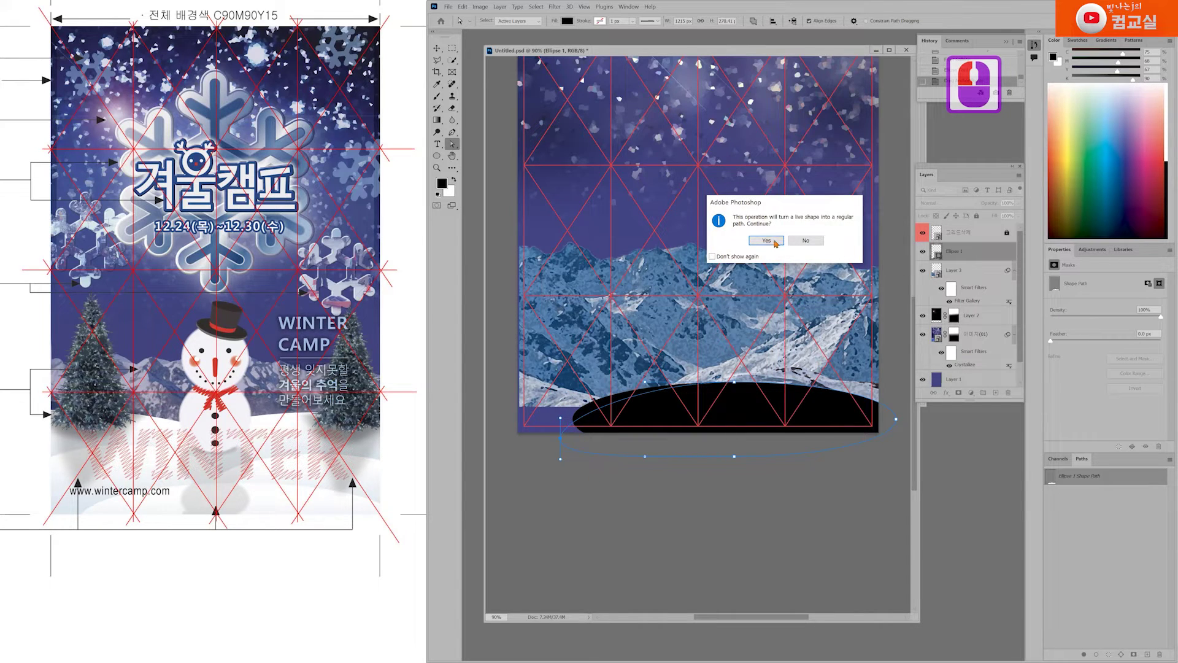
{"action": "left_click", "coordinate": [766, 240]}
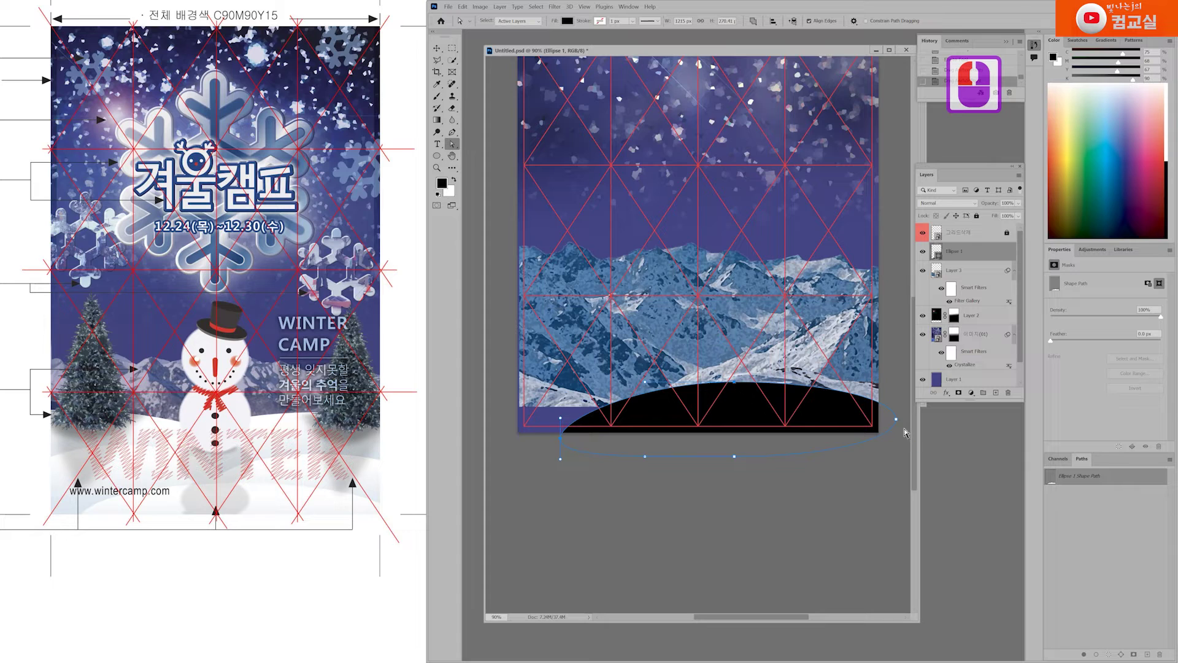
Lower the ellipse's right anchor point and shift its top anchor left and down to form a flatter hill curve.
{"action": "left_click_drag", "start_coordinate": [897, 424], "coordinate": [901, 450]}
{"action": "left_click", "coordinate": [735, 383]}
{"action": "left_click_drag", "start_coordinate": [734, 383], "coordinate": [693, 395]}
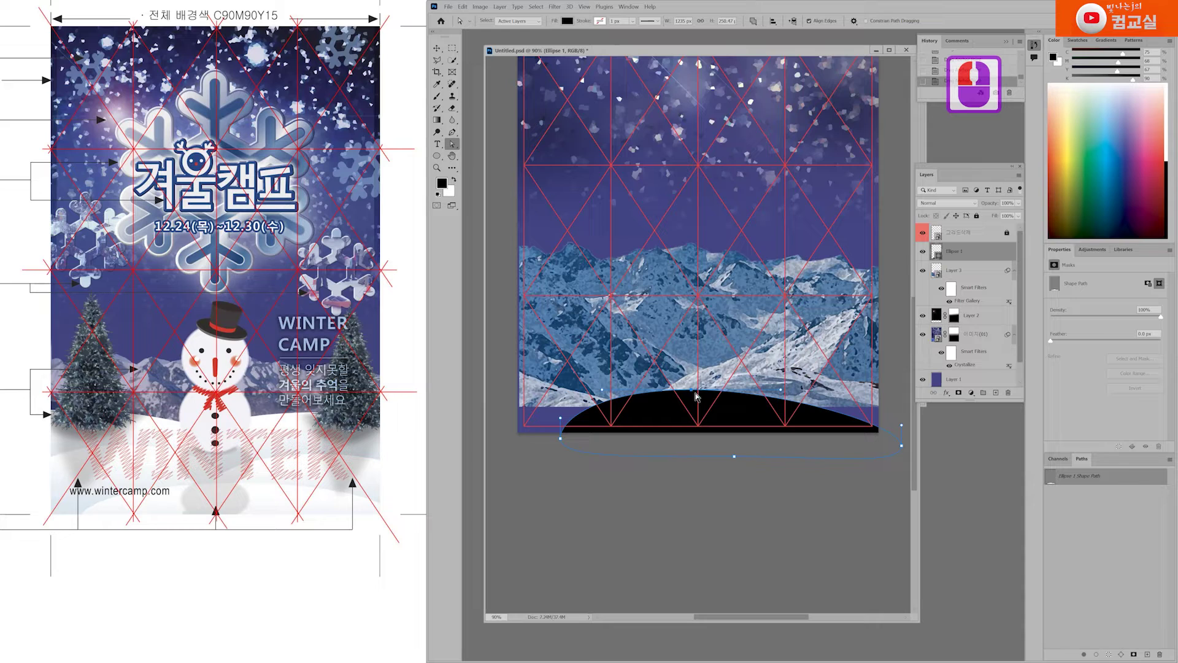
{"action": "left_click_drag", "start_coordinate": [694, 393], "coordinate": [697, 396]}
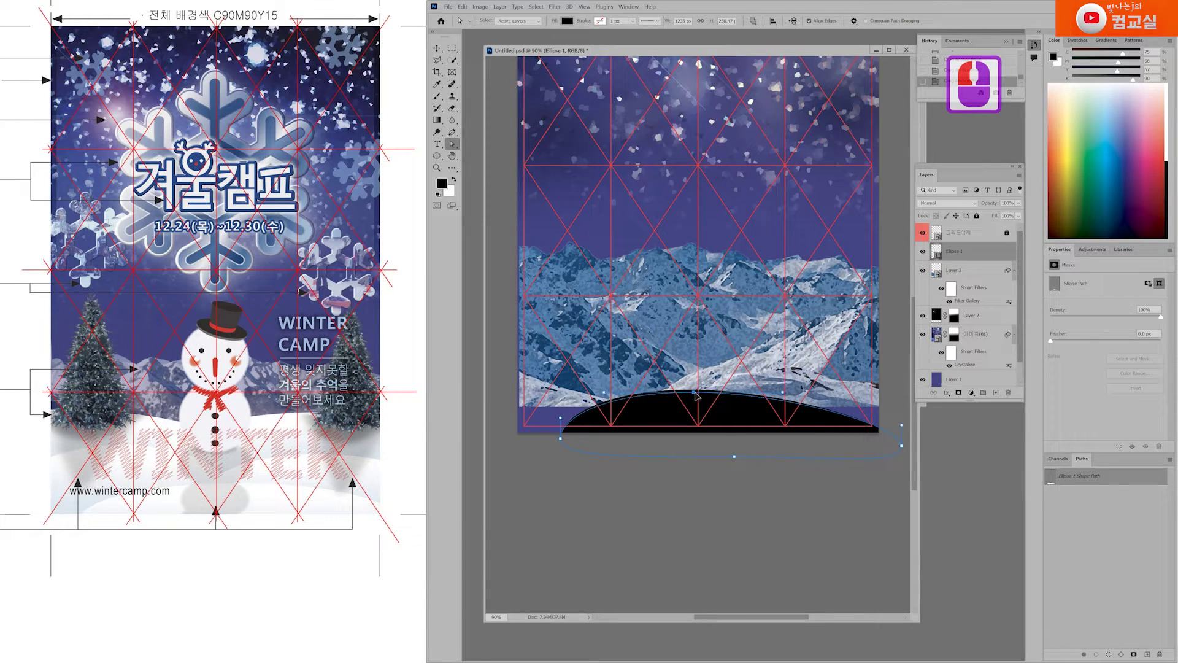
Lengthen the right curve handle of the ellipse's top anchor to smooth the hill crest, then deselect the path.
{"action": "left_click_drag", "start_coordinate": [783, 394], "coordinate": [831, 393]}
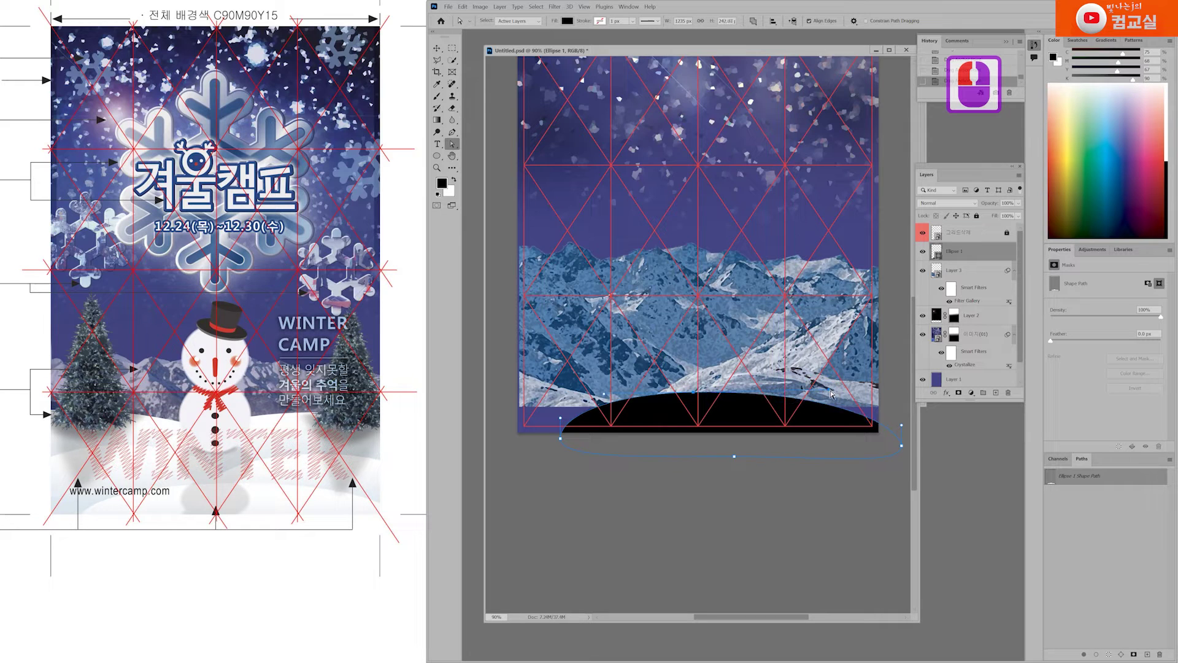
{"action": "left_click", "coordinate": [806, 485]}
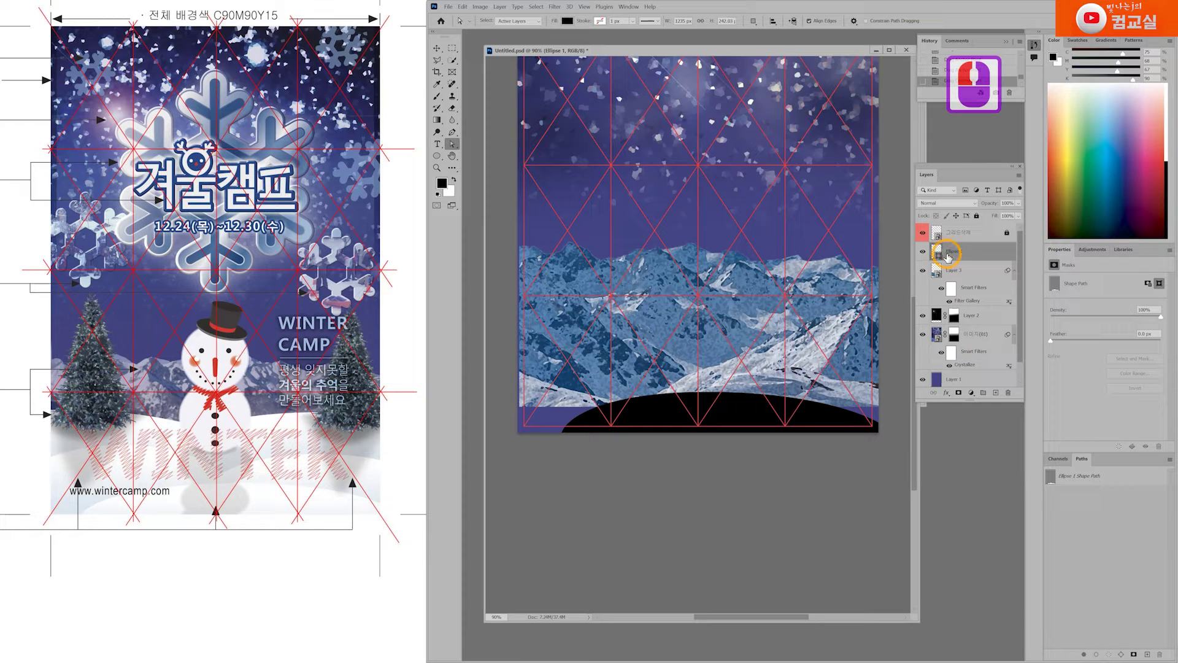
Fill the hill shape with a linear black-to-white gradient and move the black stop inward toward the middle of the ramp.
{"action": "left_click", "coordinate": [566, 24]}
{"action": "left_click", "coordinate": [546, 40]}
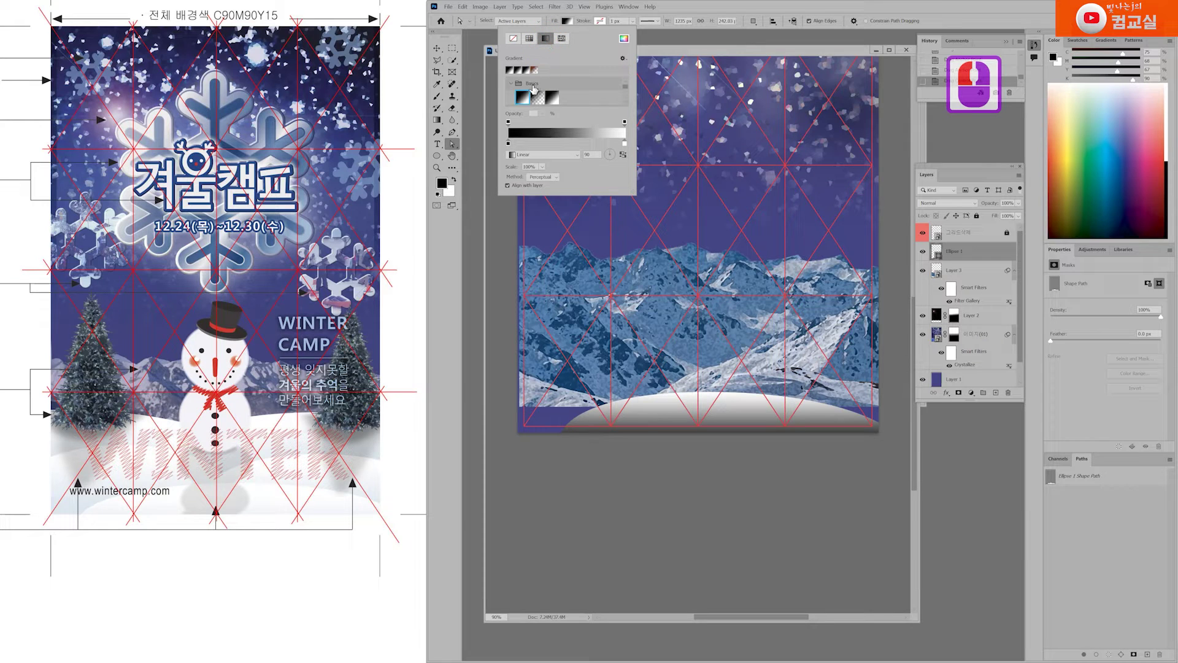
{"action": "left_click", "coordinate": [529, 102]}
{"action": "left_click_drag", "start_coordinate": [509, 145], "coordinate": [543, 147]}
Recolour the gradient's black stop to C10 M0 Y0 K10 and shift that stop slightly further inward.
{"action": "double_click", "coordinate": [544, 147]}
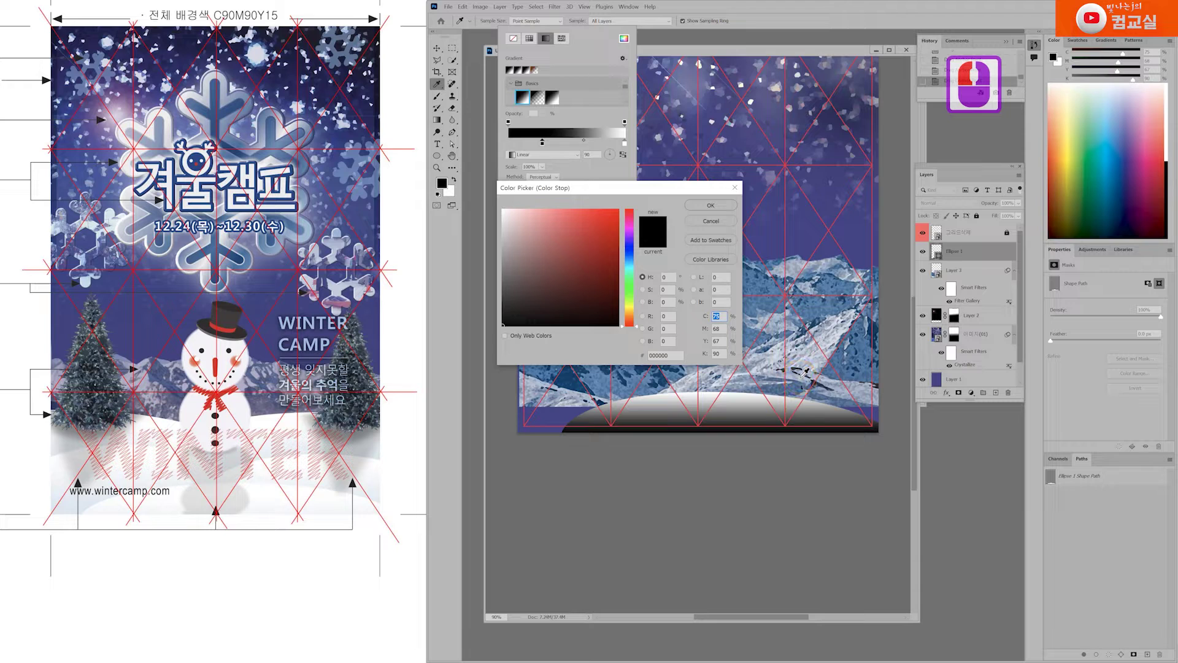
{"action": "type", "text": "10"}
{"action": "key", "text": "Tab"}
{"action": "type", "text": "0"}
{"action": "key", "text": "Tab"}
{"action": "type", "text": "0"}
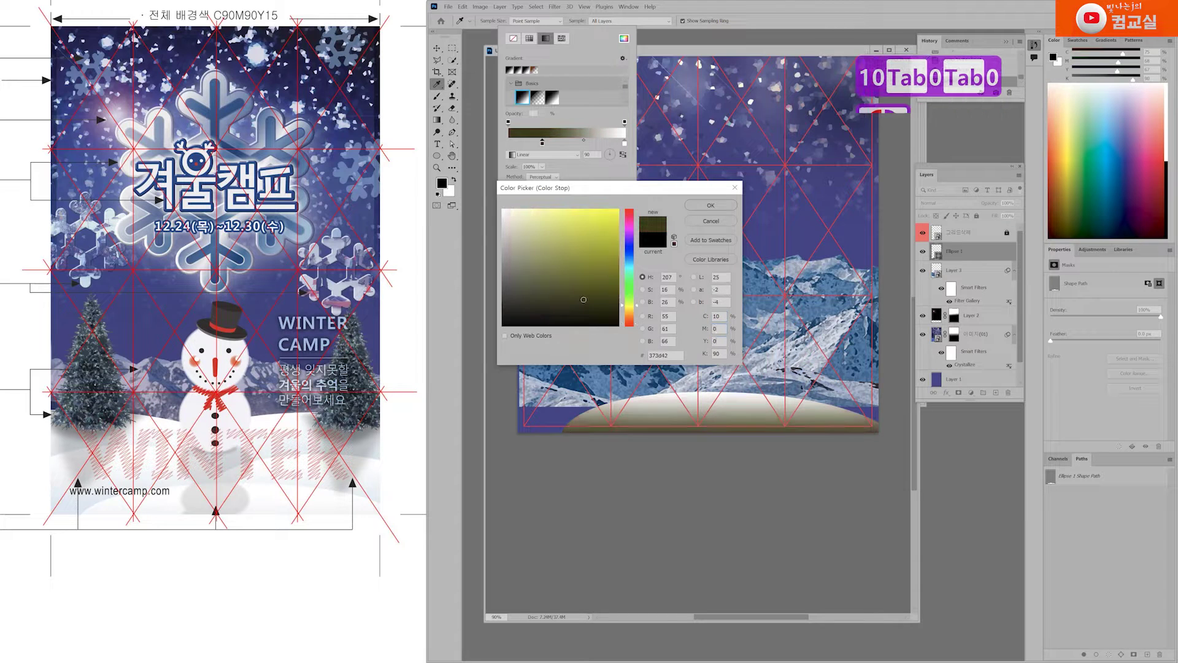
{"action": "key", "text": "Tab"}
{"action": "type", "text": "10"}
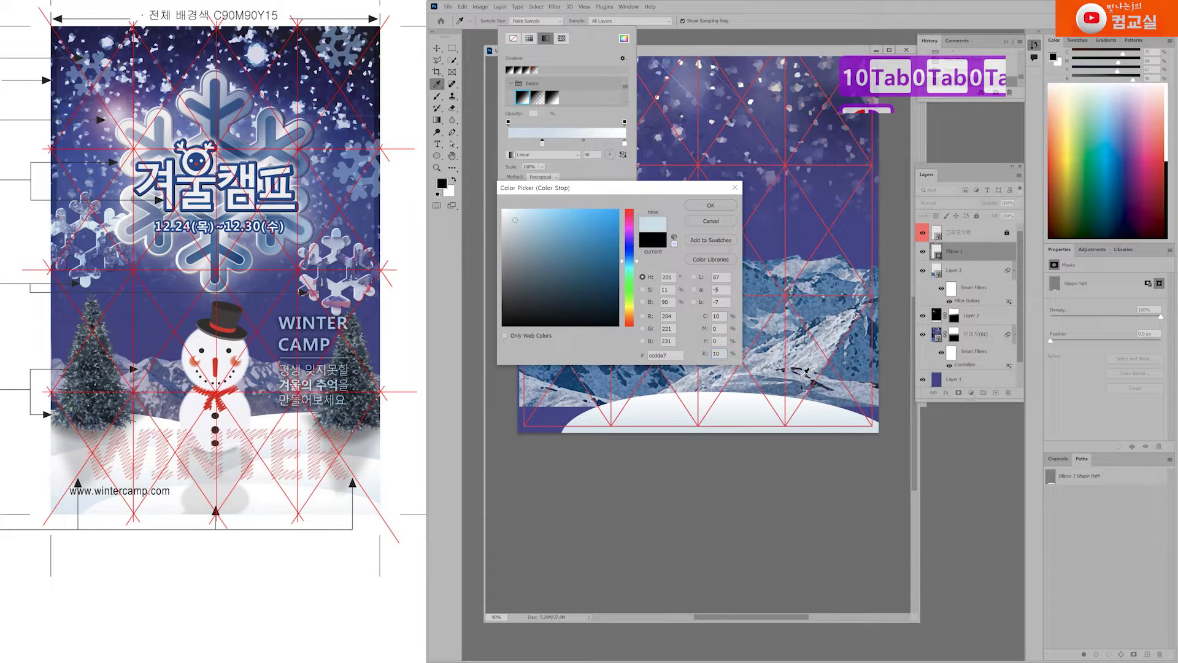
{"action": "key", "text": "Return"}
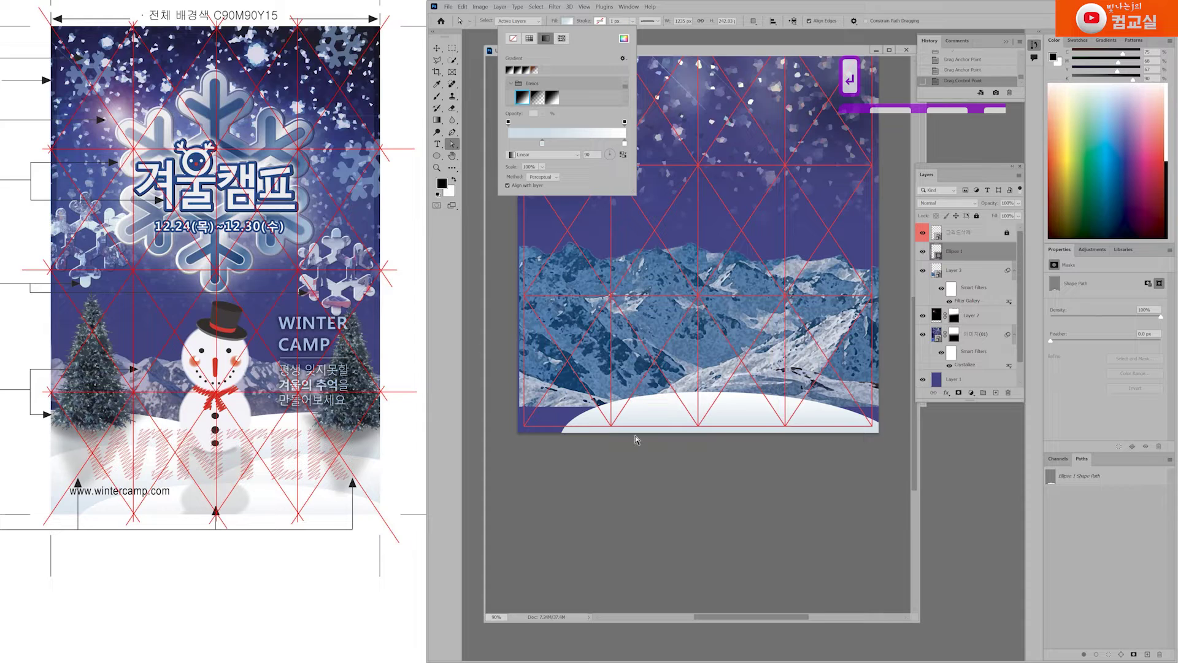
{"action": "left_click_drag", "start_coordinate": [544, 146], "coordinate": [555, 147]}
Rename the hill's shape layer as 1.
{"action": "left_click", "coordinate": [955, 251]}
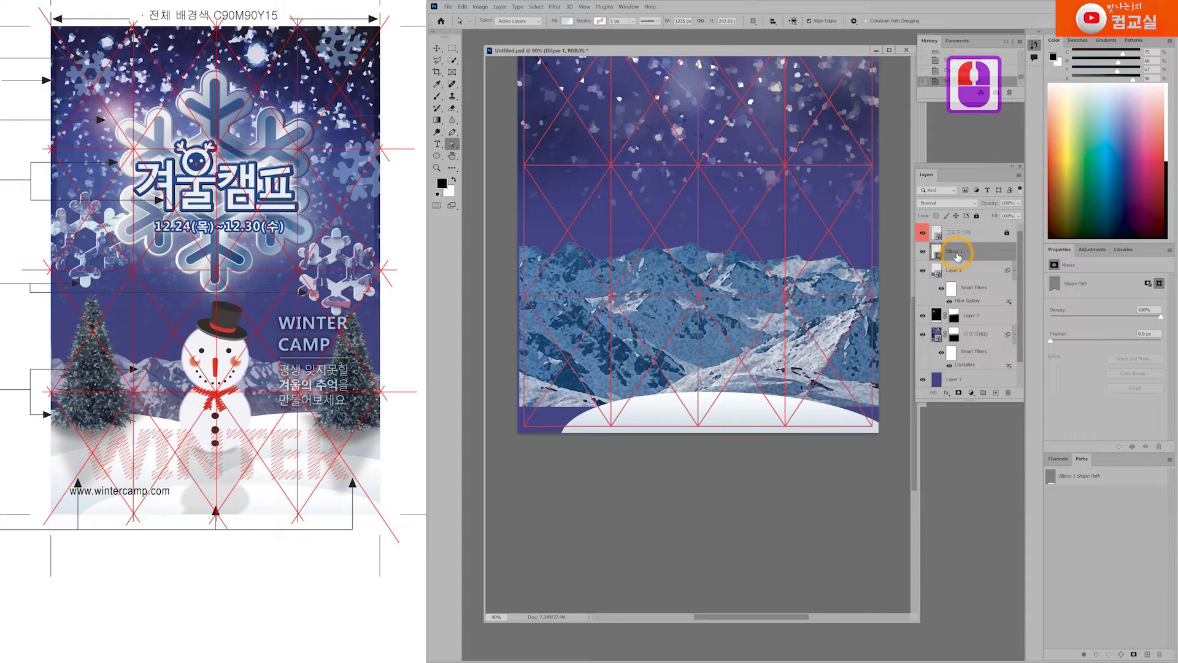
{"action": "double_click", "coordinate": [955, 251]}
{"action": "type", "text": "1"}
{"action": "key", "text": "Return"}
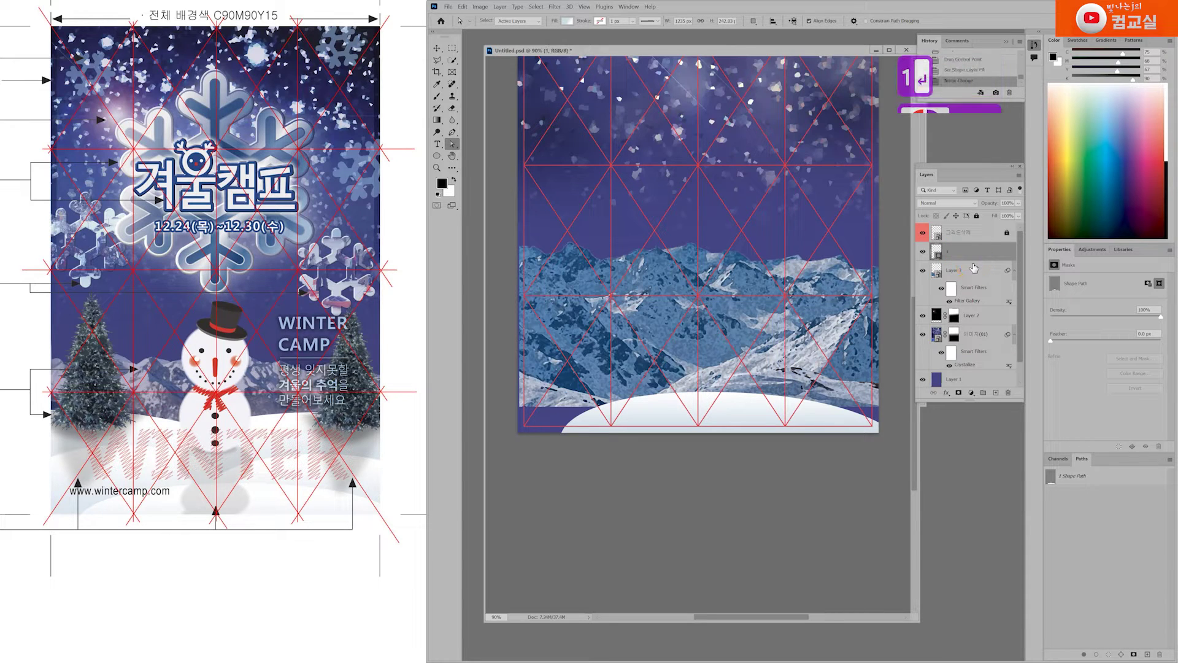
Duplicate hill layer 1 and free-transform the copy into a narrower mound, positioned higher at the poster's lower right.
{"action": "left_click_drag", "start_coordinate": [971, 260], "coordinate": [995, 393]}
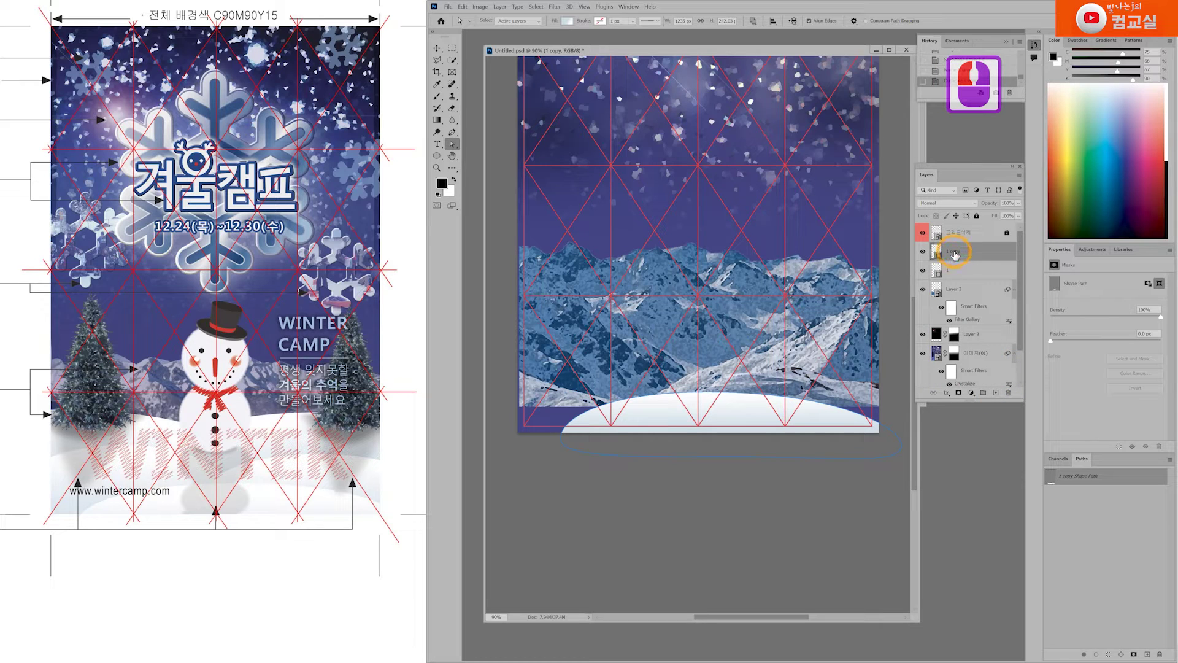
{"action": "key", "text": "ctrl+t"}
{"action": "left_click_drag", "start_coordinate": [810, 423], "coordinate": [871, 396]}
{"action": "mouse_move", "coordinate": [799, 401]}
{"action": "left_mouse_down"}
{"action": "mouse_move", "coordinate": [823, 384]}
{"action": "mouse_move", "coordinate": [820, 397]}
{"action": "left_mouse_up"}
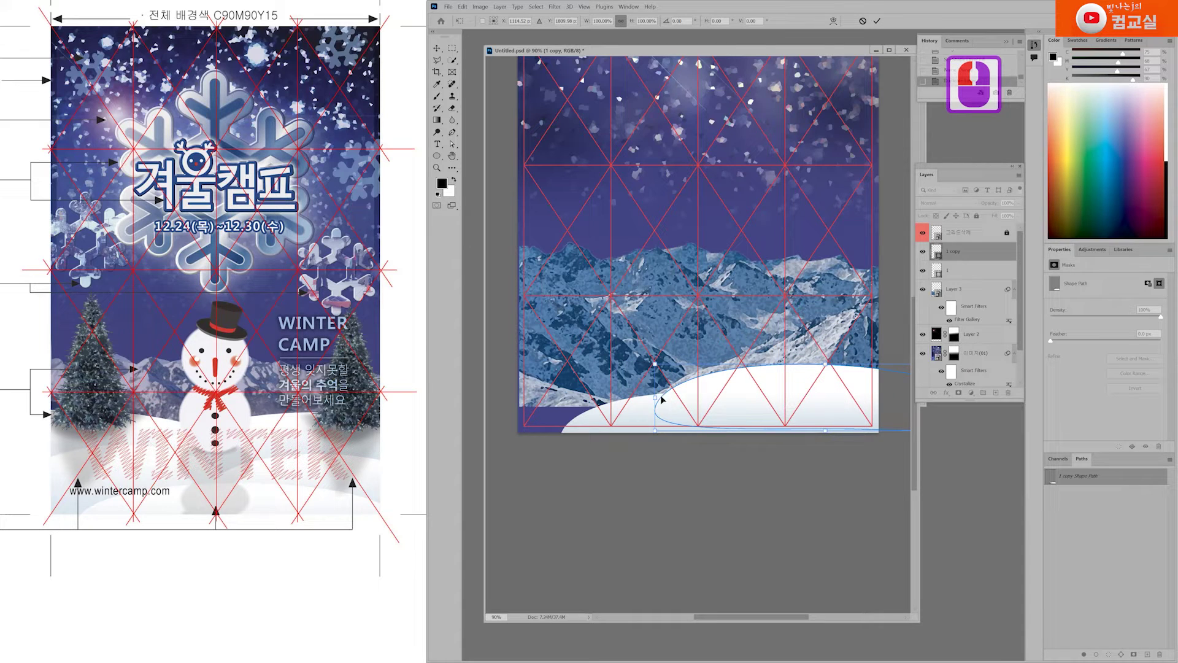
{"action": "left_click_drag", "start_coordinate": [656, 397], "coordinate": [767, 377]}
{"action": "left_click_drag", "start_coordinate": [894, 393], "coordinate": [907, 395]}
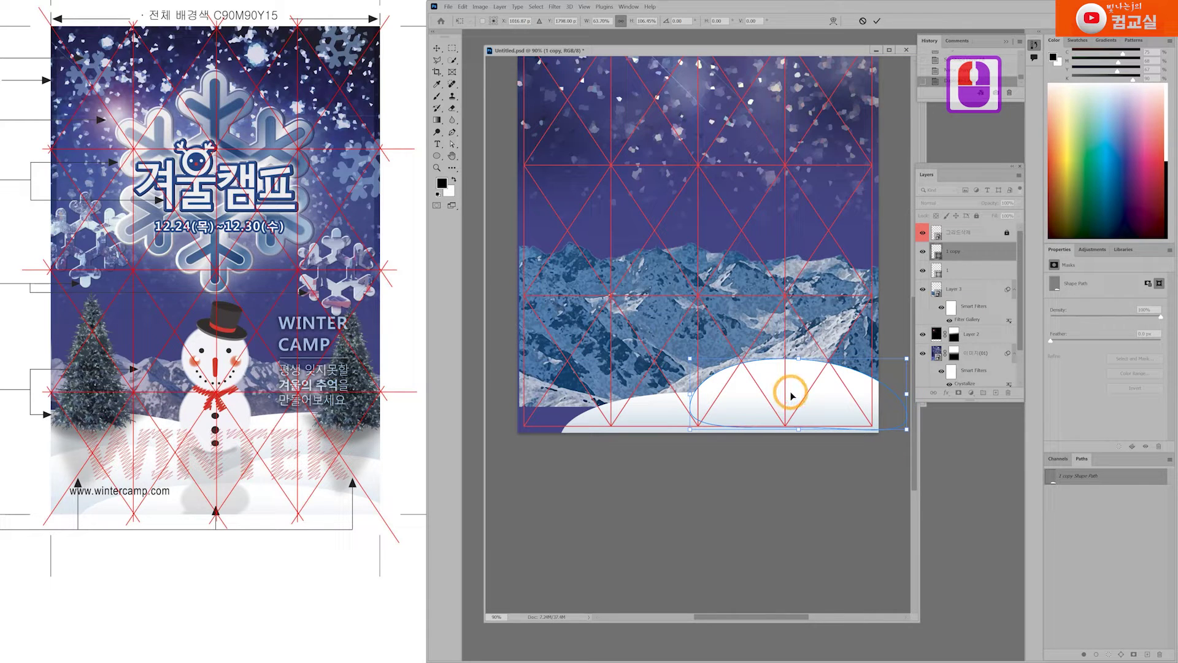
{"action": "left_click_drag", "start_coordinate": [792, 396], "coordinate": [785, 404]}
Reshape the copied hill with the Direct Selection Tool, adjusting its crest and side anchors into a wider, gentler curve.
{"action": "left_click", "coordinate": [452, 144]}
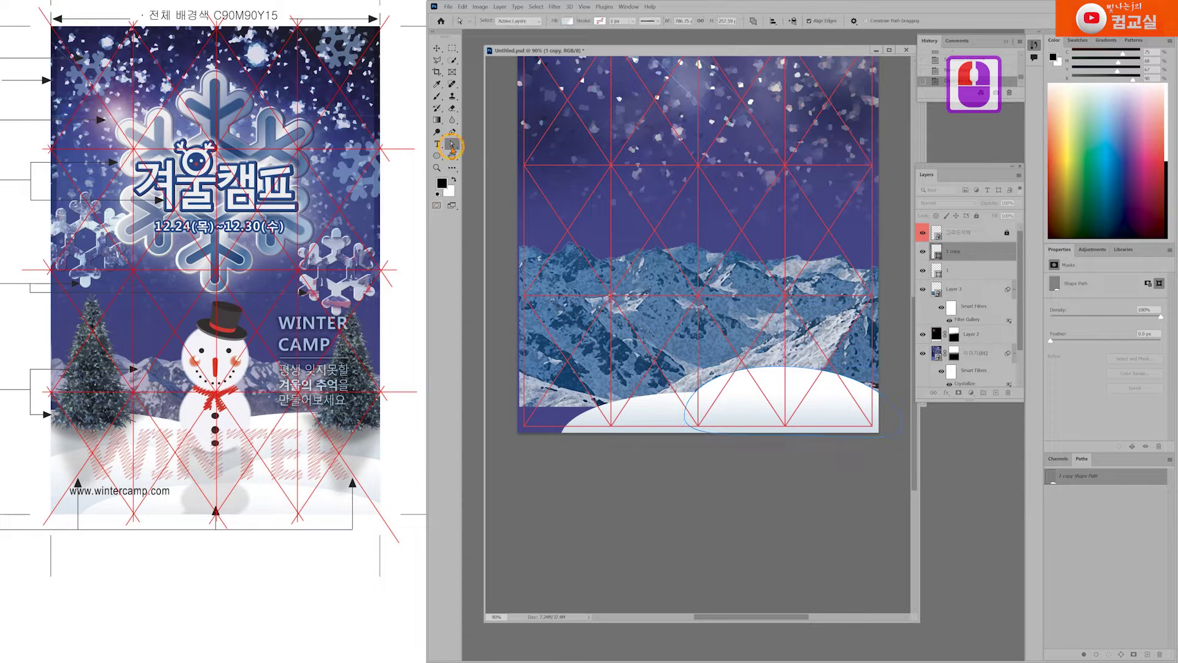
{"action": "double_click", "coordinate": [781, 368]}
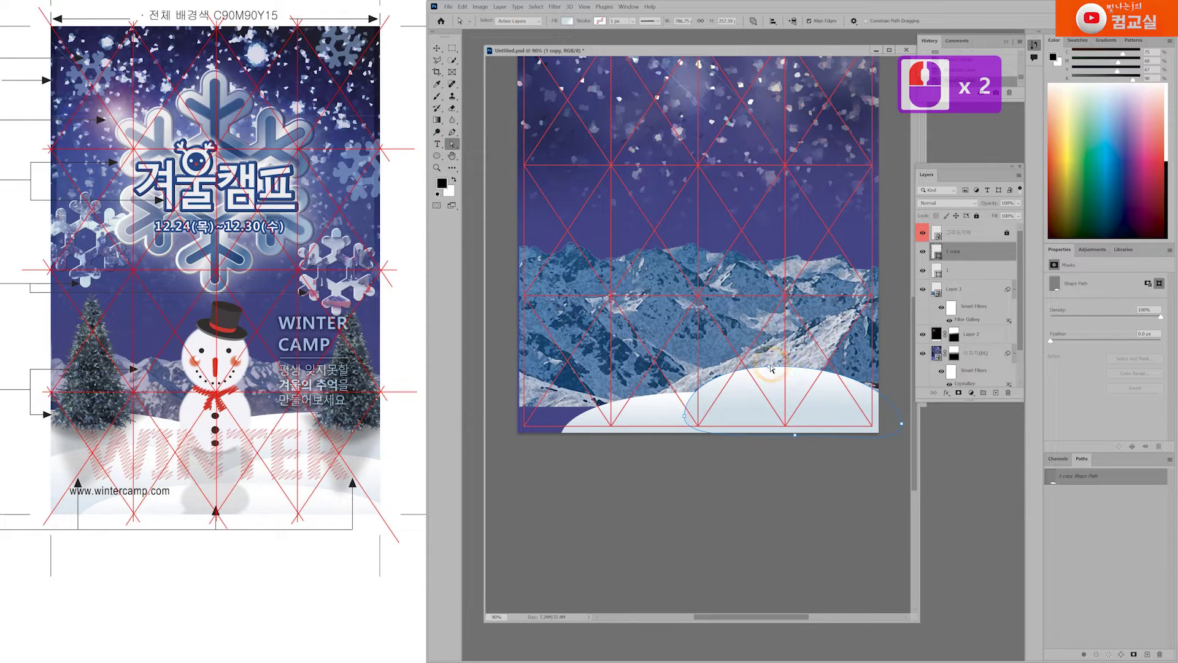
{"action": "left_click", "coordinate": [765, 378]}
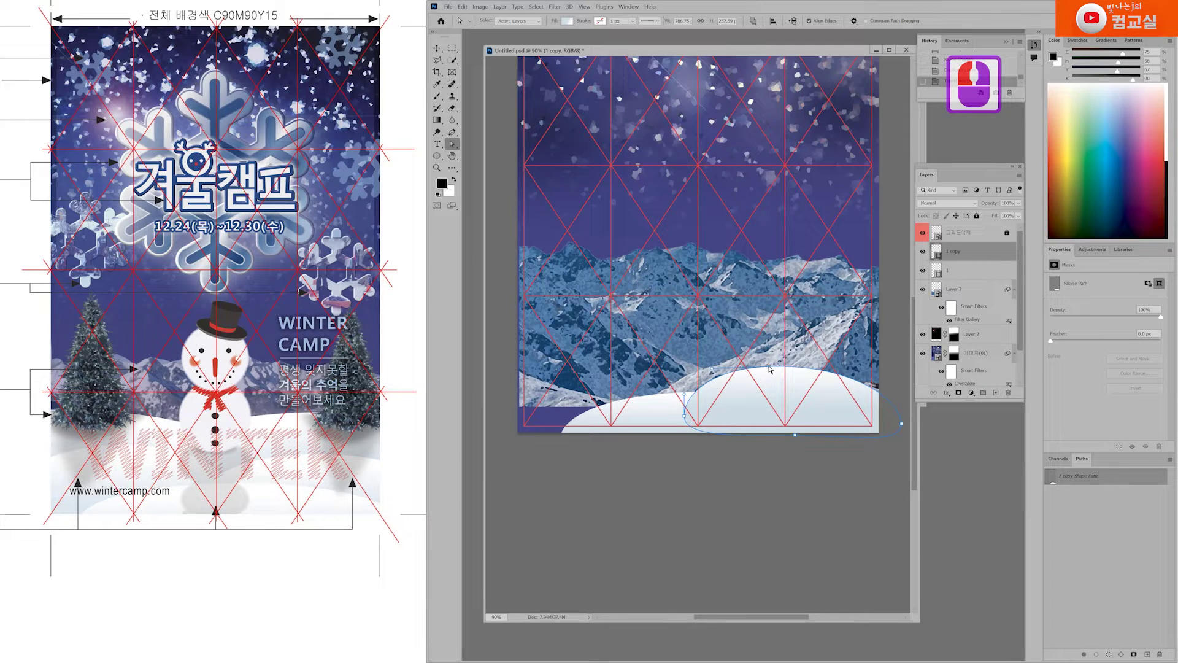
{"action": "mouse_move", "coordinate": [770, 368]}
{"action": "left_mouse_down"}
{"action": "mouse_move", "coordinate": [796, 372]}
{"action": "mouse_move", "coordinate": [787, 367]}
{"action": "left_mouse_up"}
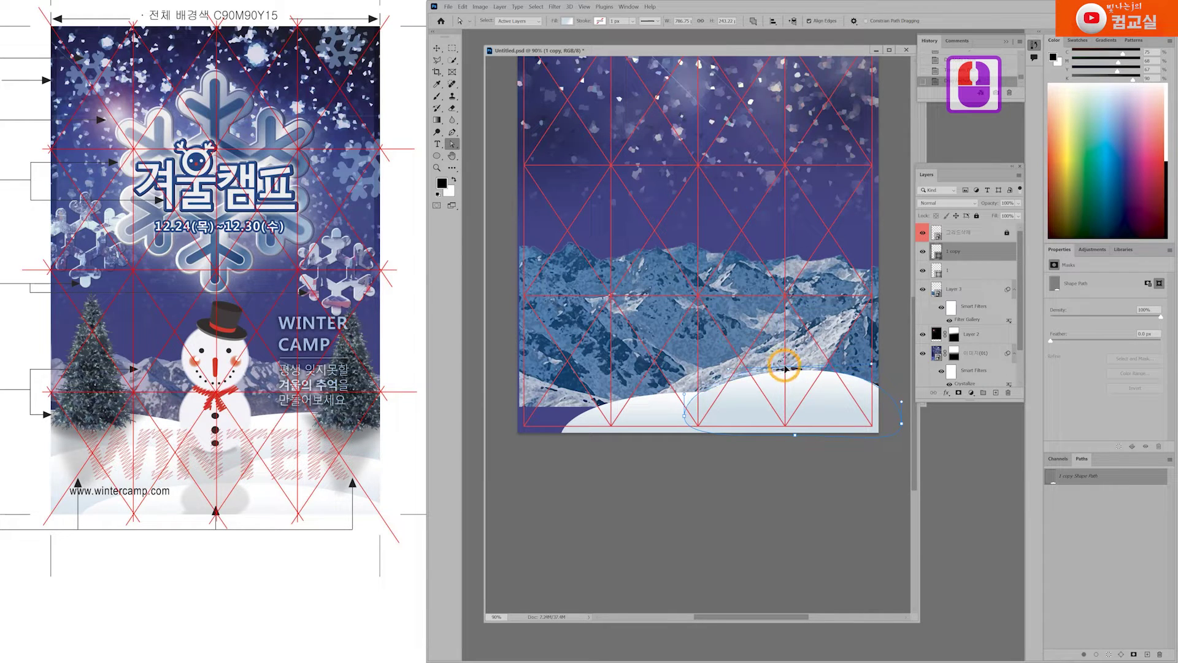
{"action": "left_click_drag", "start_coordinate": [686, 417], "coordinate": [682, 413]}
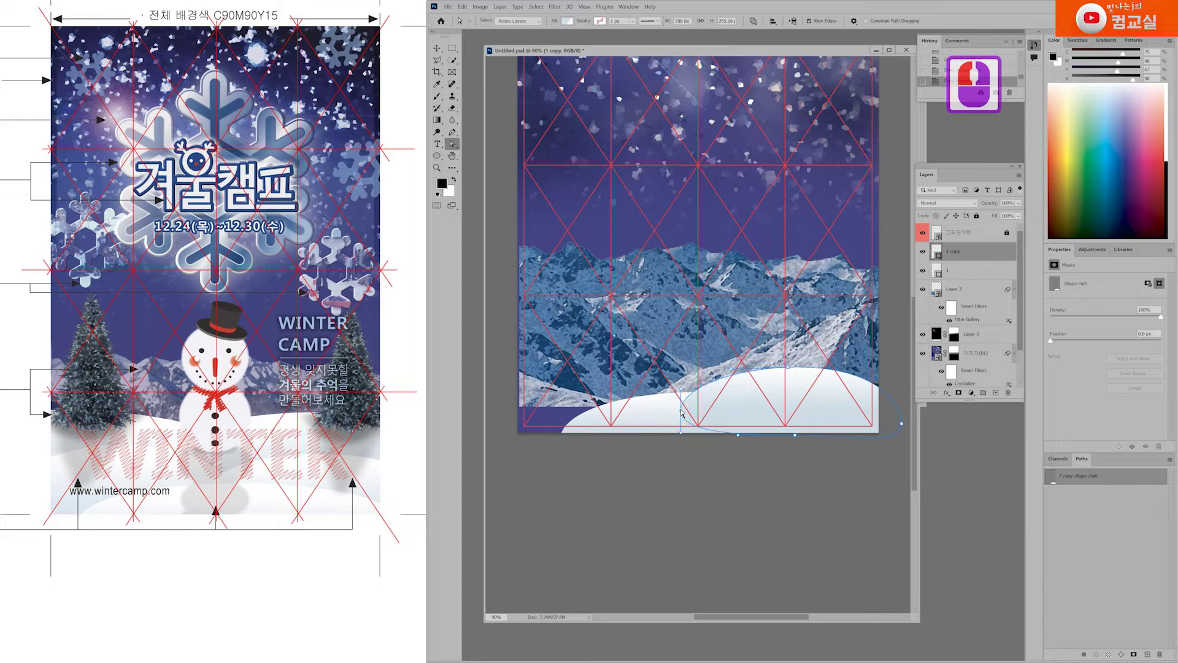
{"action": "left_click_drag", "start_coordinate": [902, 428], "coordinate": [903, 424]}
{"action": "left_click", "coordinate": [762, 369]}
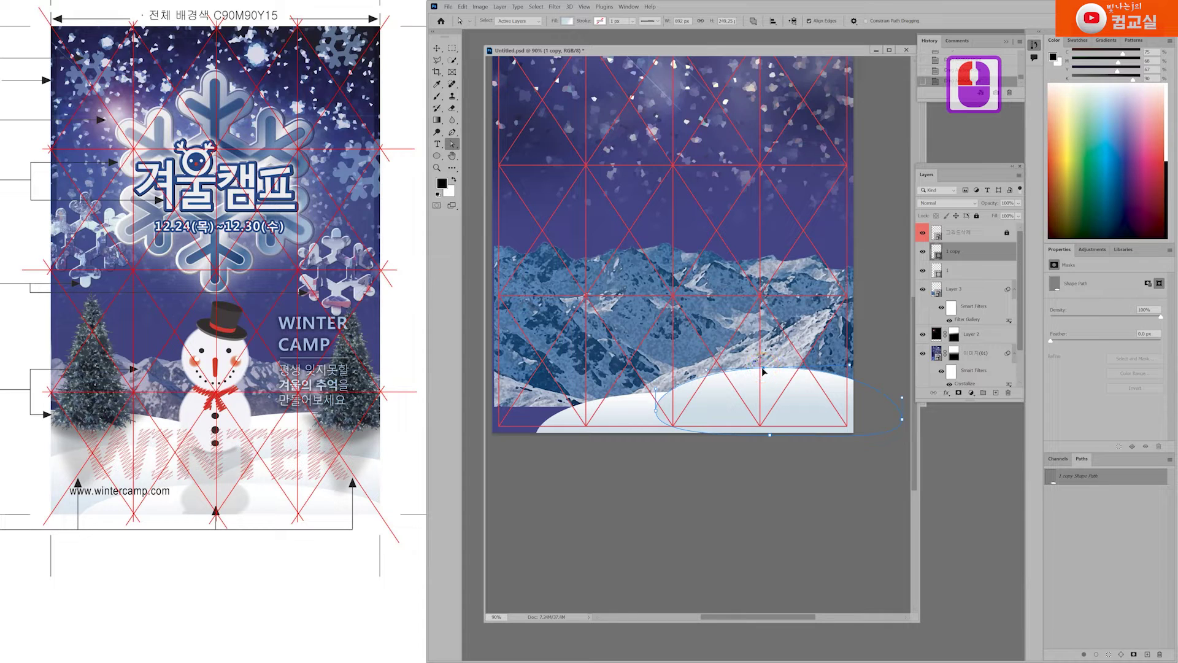
{"action": "key", "text": "Return"}
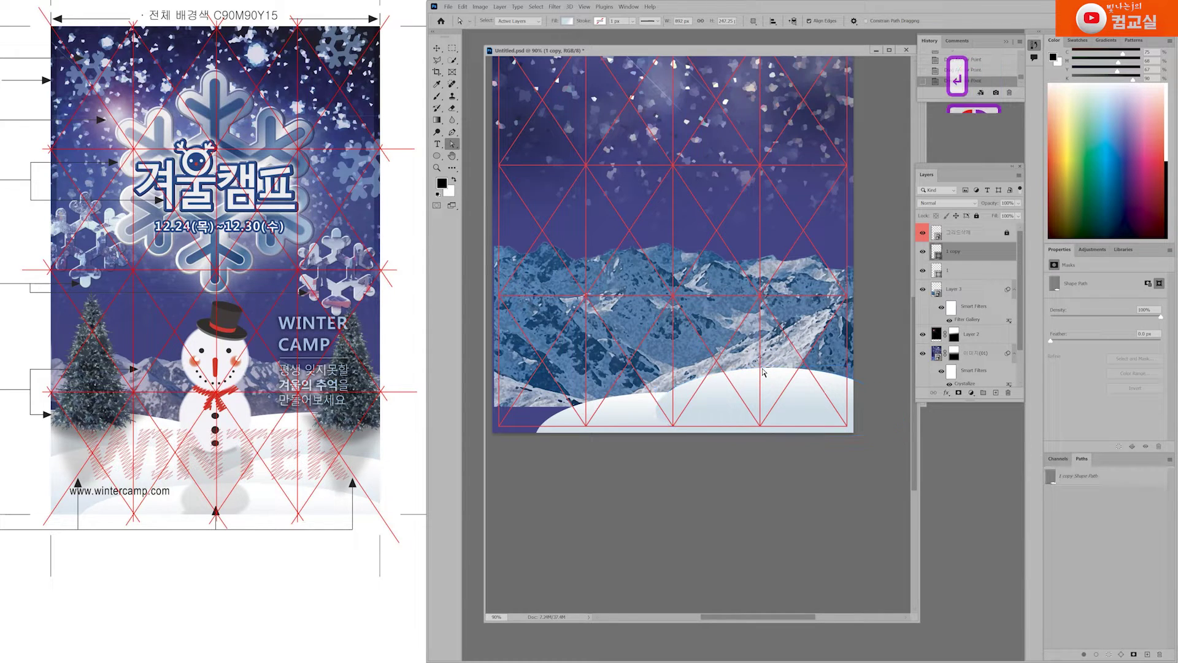
Place the copied hill behind hill 1 in the layer order and rename its layer as 2.
{"action": "left_click_drag", "start_coordinate": [951, 252], "coordinate": [958, 277]}
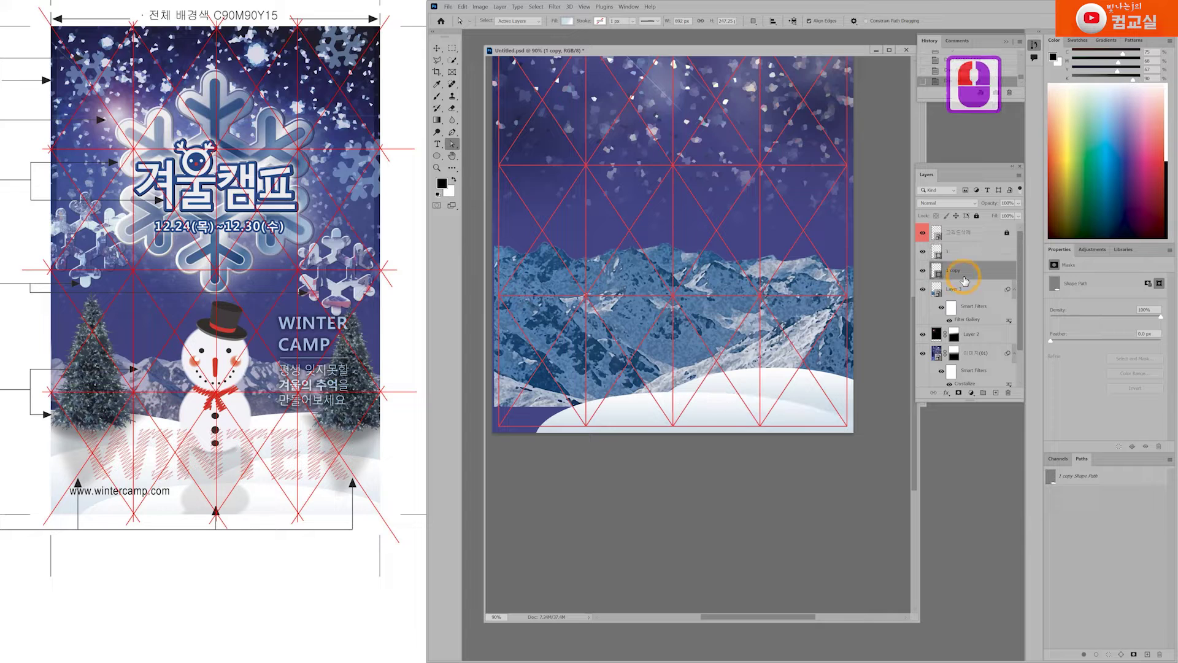
{"action": "double_click", "coordinate": [951, 272]}
{"action": "type", "text": "2"}
{"action": "key", "text": "Return"}
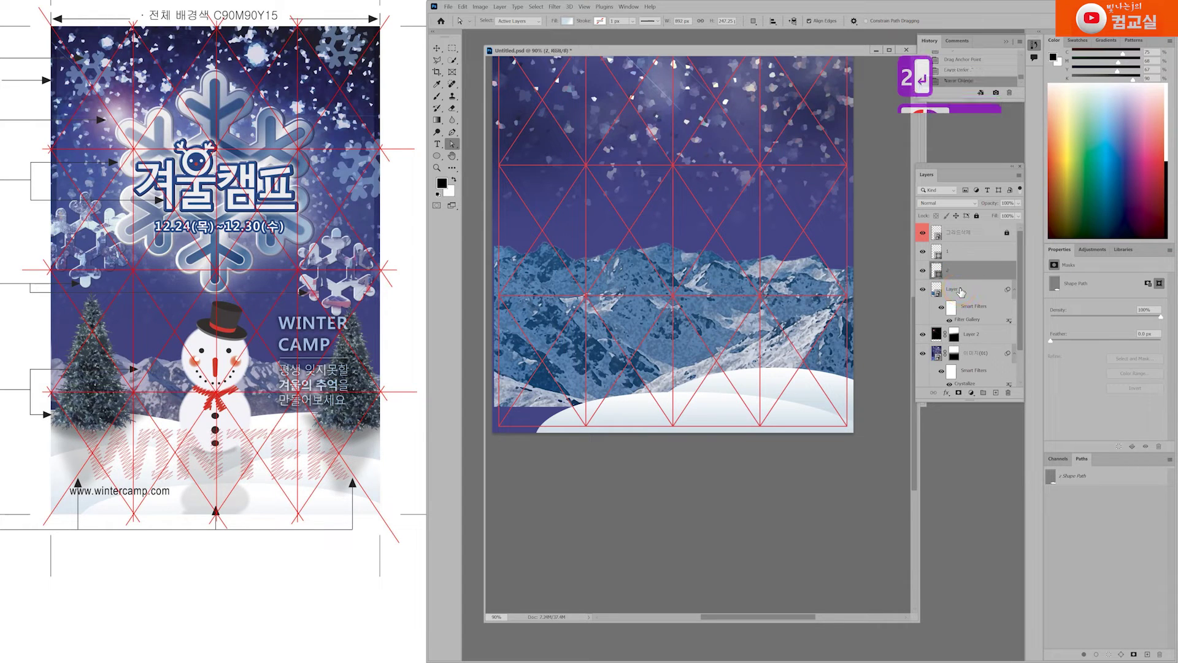
Identify hill 2 by toggling its visibility, then scale it up to about 103% with Free Transform.
{"action": "left_click", "coordinate": [923, 270]}
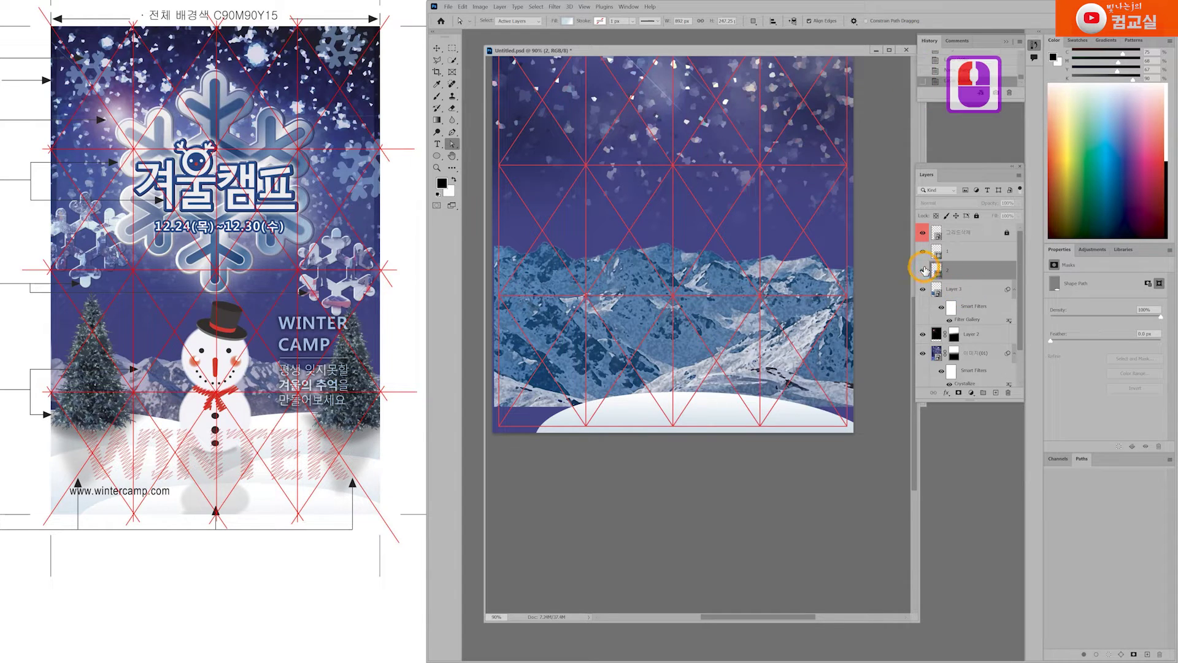
{"action": "left_click", "coordinate": [923, 270]}
{"action": "key", "text": "ctrl+t"}
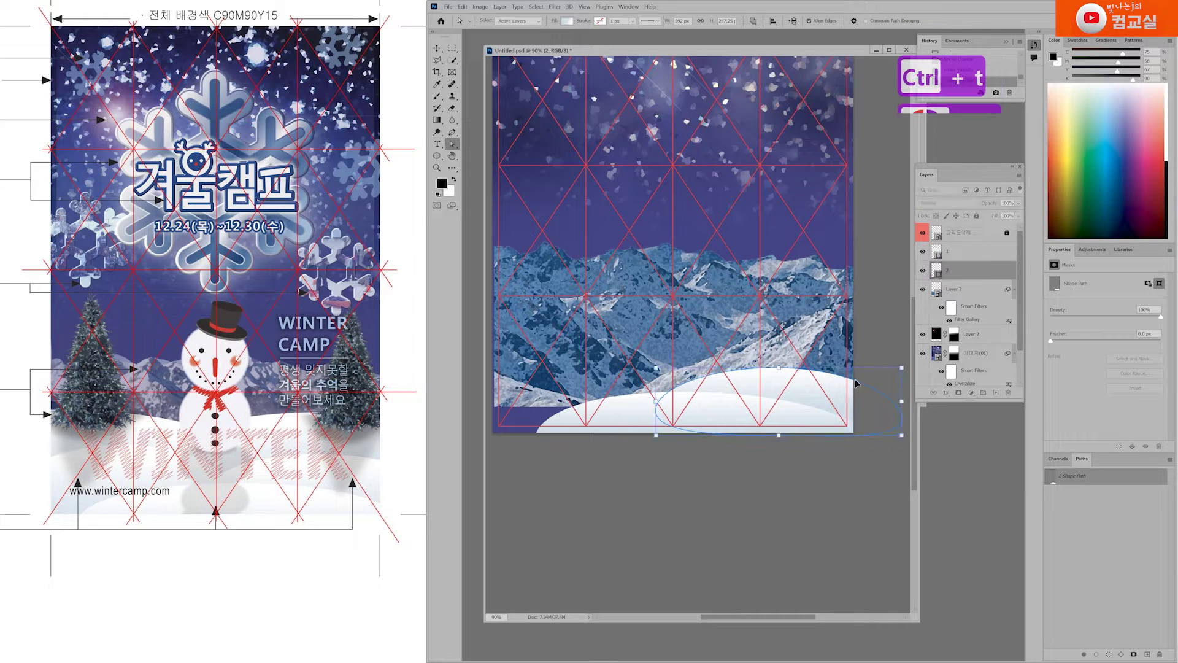
{"action": "left_click_drag", "start_coordinate": [657, 402], "coordinate": [648, 401]}
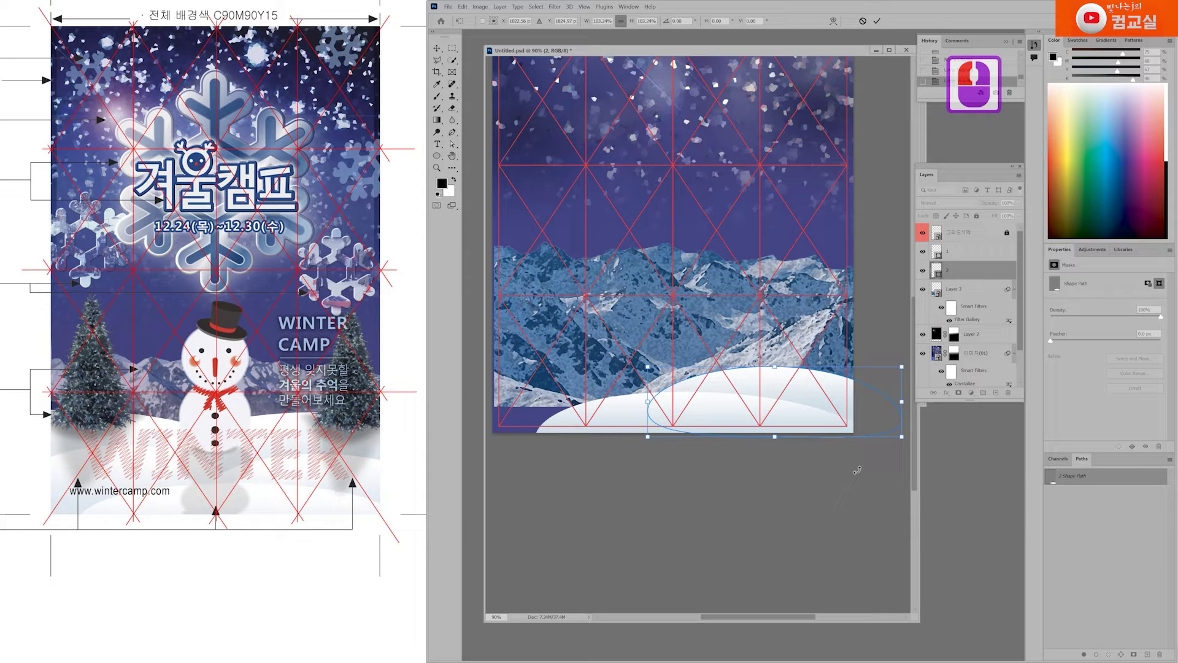
{"action": "key", "text": "Return"}
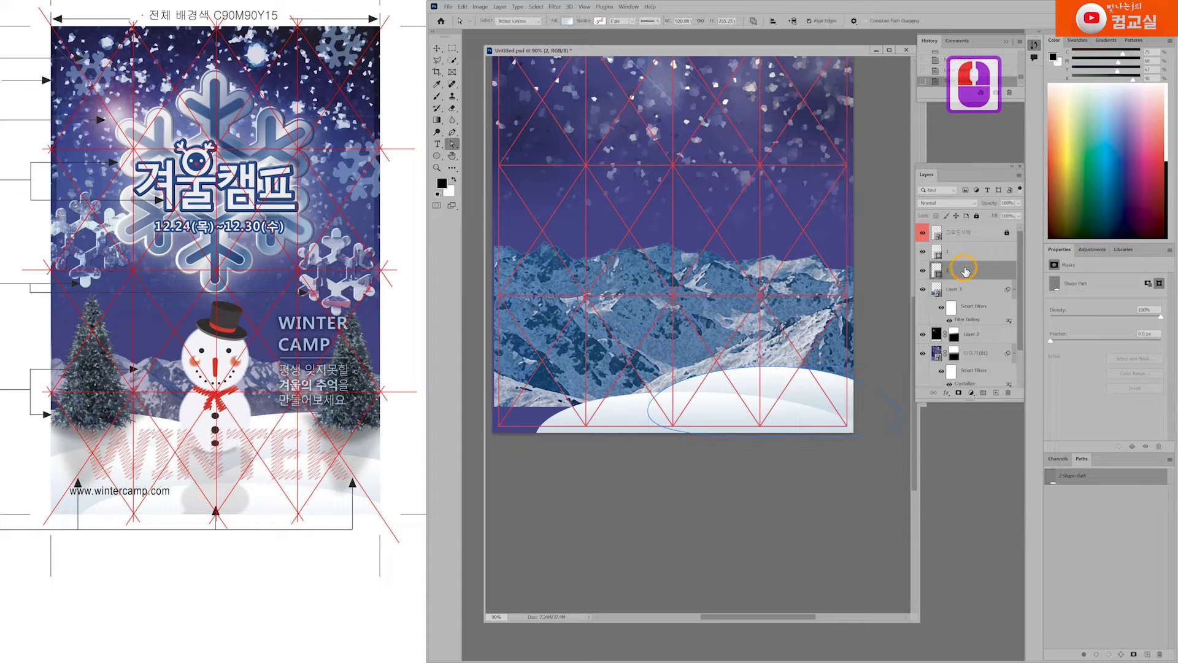
Duplicate hill layer 2 and move the copy to the poster's lower left, extending past its left edge.
{"action": "left_click_drag", "start_coordinate": [975, 271], "coordinate": [994, 391]}
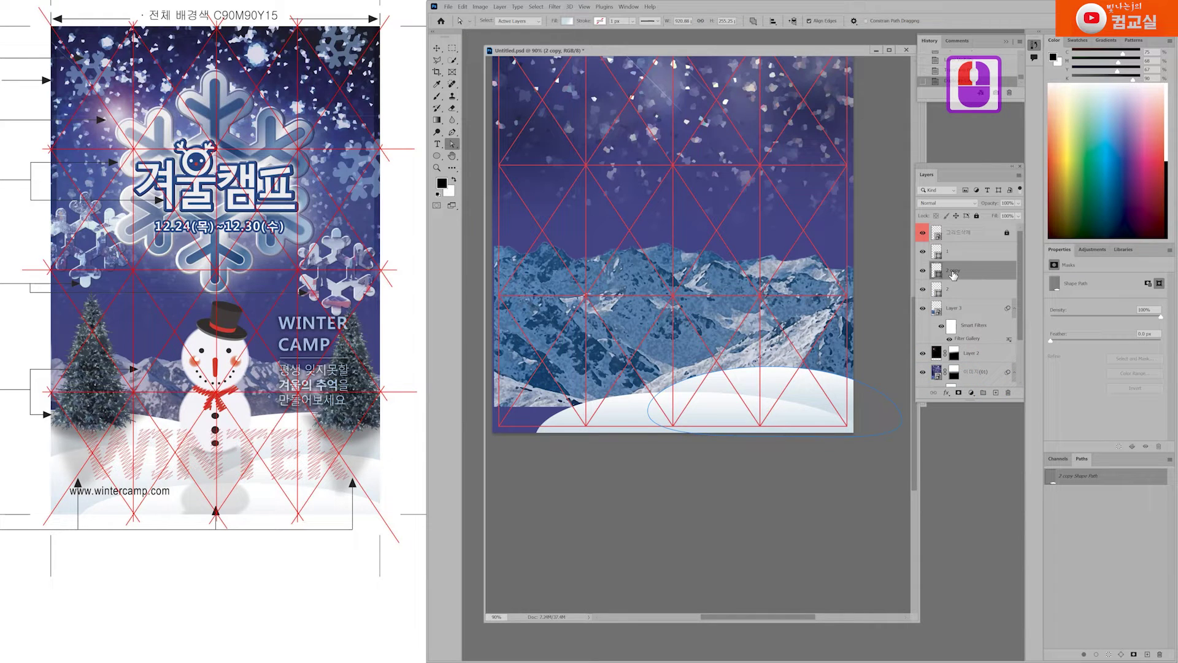
{"action": "key", "text": "ctrl+t"}
{"action": "left_click_drag", "start_coordinate": [759, 393], "coordinate": [662, 405]}
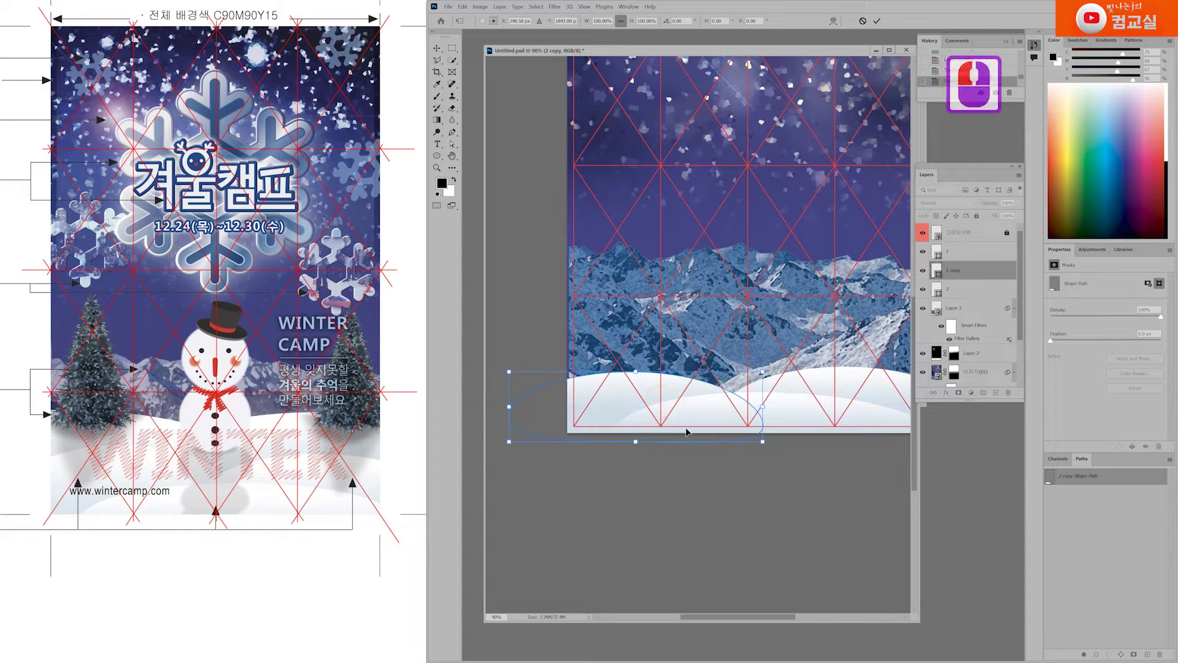
Raise the lower-left hill's top anchor point with the Direct Selection Tool to form a higher crest.
{"action": "left_click", "coordinate": [452, 144]}
{"action": "left_click", "coordinate": [618, 333]}
{"action": "left_click", "coordinate": [631, 373]}
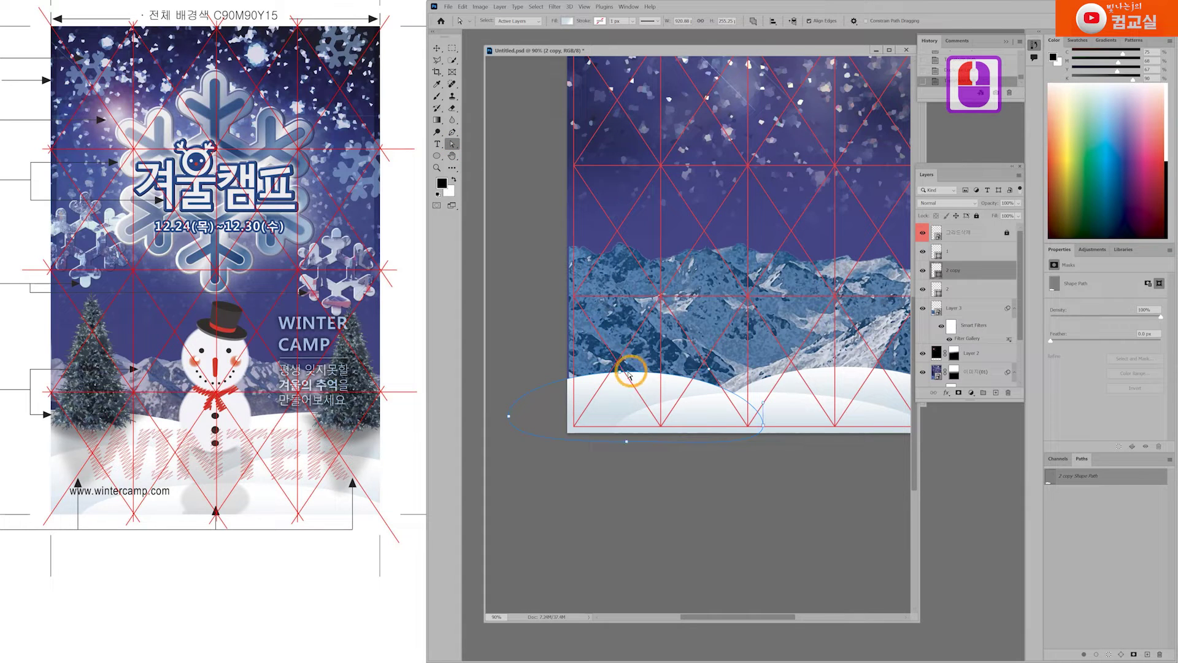
{"action": "double_click", "coordinate": [623, 372]}
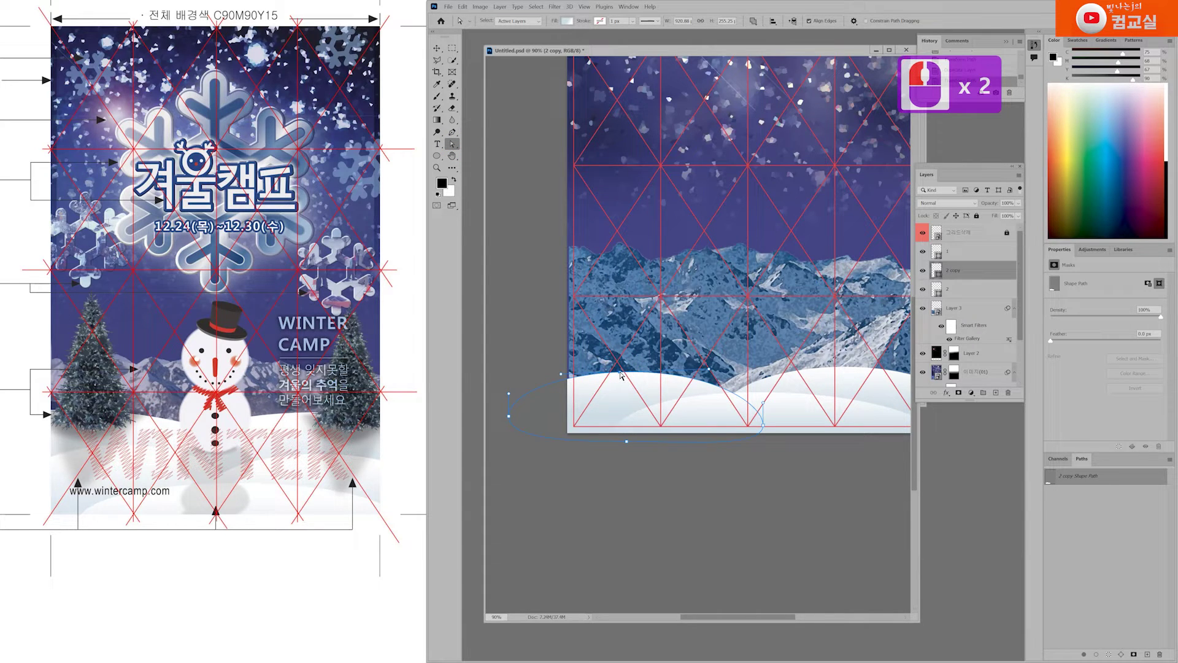
{"action": "left_click_drag", "start_coordinate": [620, 374], "coordinate": [620, 357]}
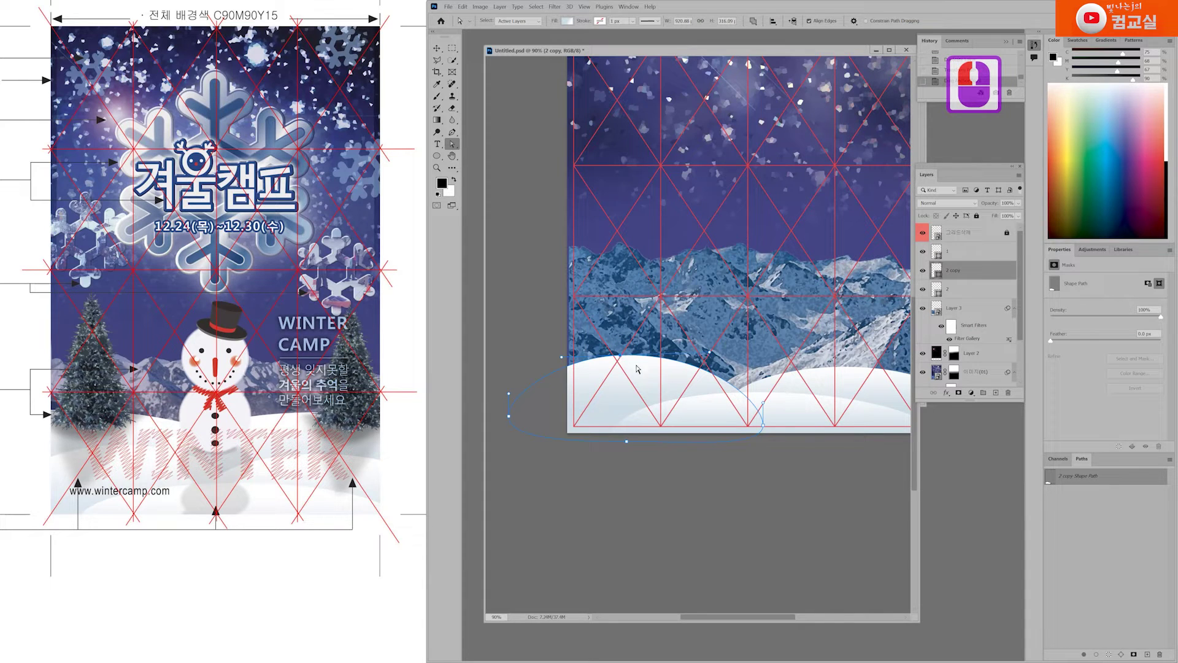
Pull the lower-left hill's right anchor outward and up, and adjust its crest anchor and curve handle for a fuller right slope.
{"action": "left_click", "coordinate": [763, 426]}
{"action": "mouse_move", "coordinate": [764, 426]}
{"action": "left_mouse_down"}
{"action": "mouse_move", "coordinate": [750, 422]}
{"action": "mouse_move", "coordinate": [775, 419]}
{"action": "left_mouse_up"}
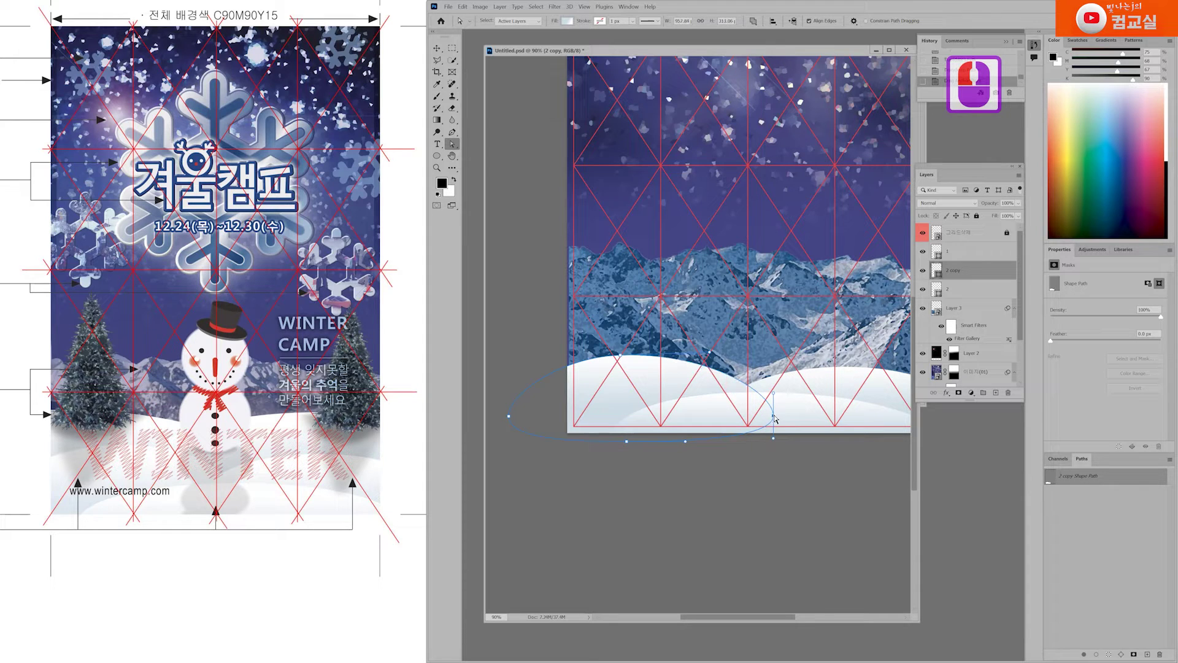
{"action": "left_click_drag", "start_coordinate": [775, 417], "coordinate": [774, 413]}
{"action": "left_click_drag", "start_coordinate": [711, 357], "coordinate": [714, 351]}
{"action": "left_click_drag", "start_coordinate": [623, 359], "coordinate": [636, 351]}
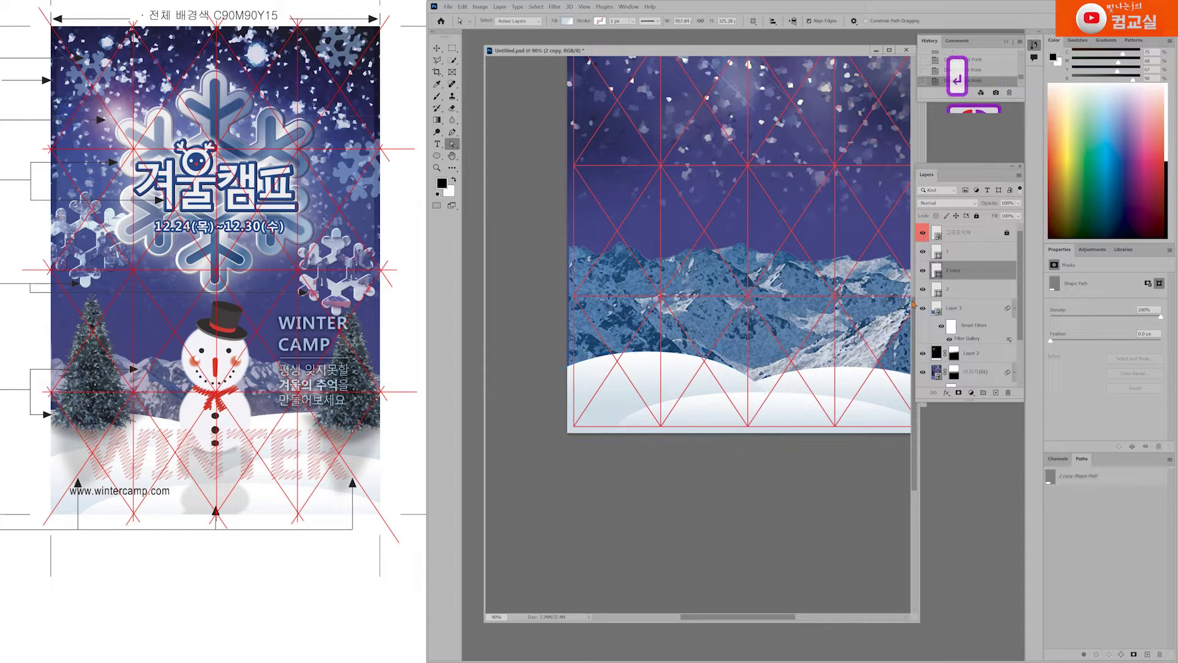
Rename the lower-left hill's layer as 3 and place it below layer 2 in the layer order.
{"action": "double_click", "coordinate": [953, 273]}
{"action": "type", "text": "3"}
{"action": "key", "text": "Return"}
{"action": "left_click_drag", "start_coordinate": [963, 293], "coordinate": [963, 294]}
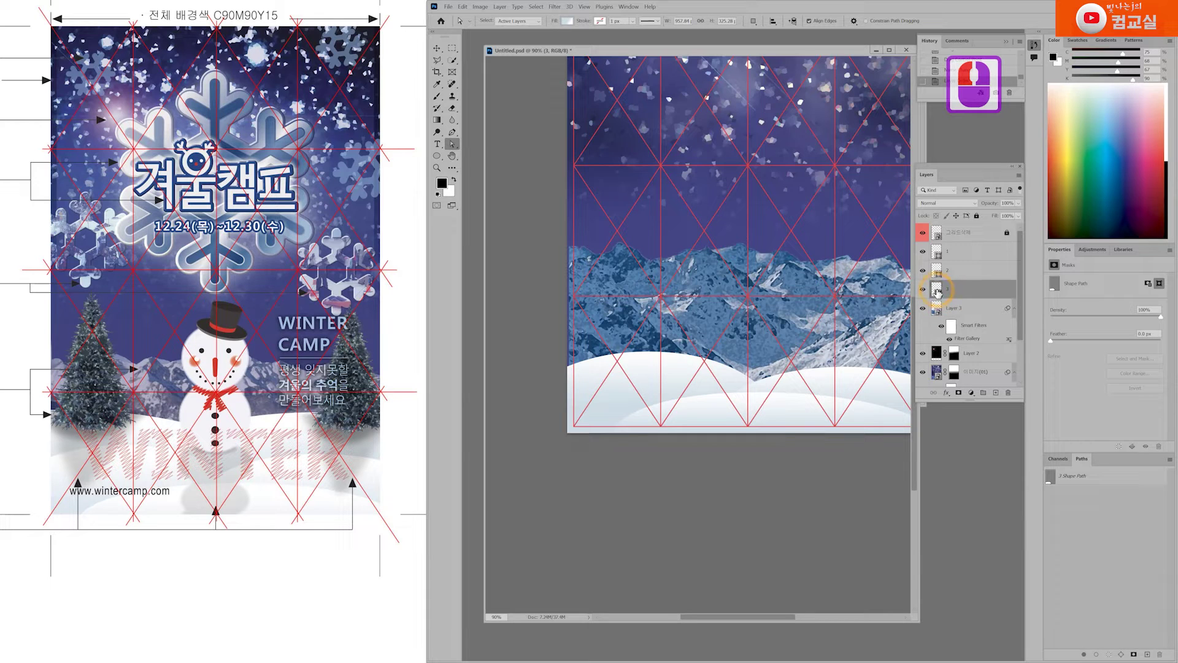
Set the blue colour stop in hill 3's gradient fill to C22 M6 Y5 K0.
{"action": "left_click", "coordinate": [567, 21]}
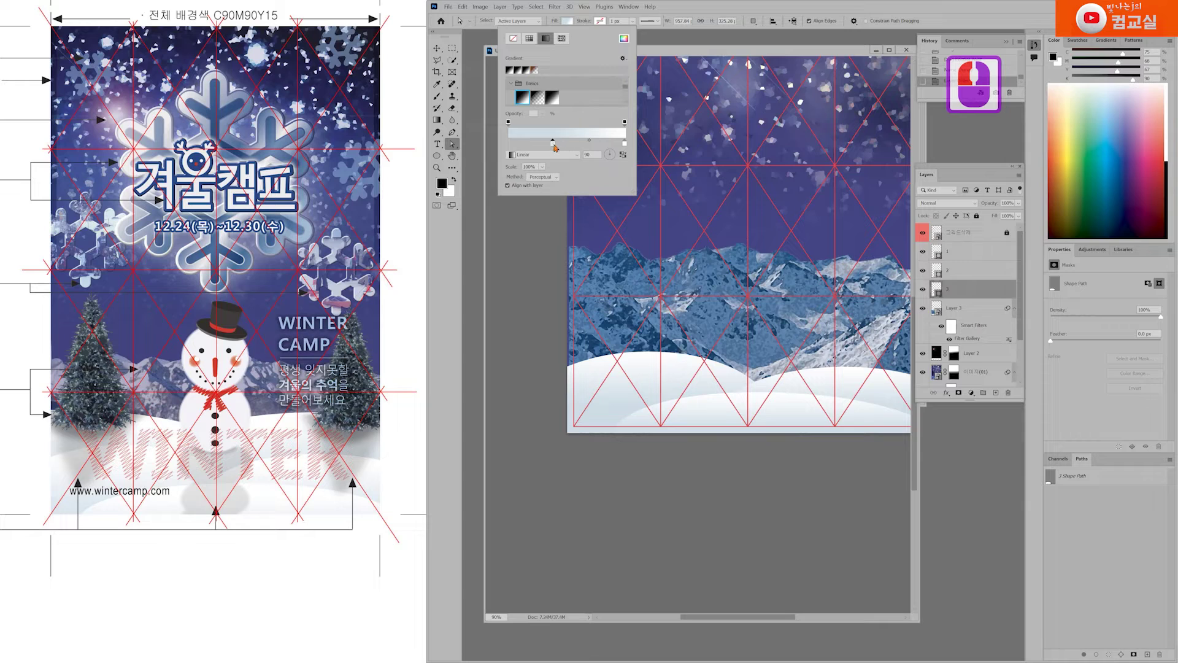
{"action": "mouse_move", "coordinate": [554, 144]}
{"action": "left_mouse_down"}
{"action": "mouse_move", "coordinate": [540, 146]}
{"action": "mouse_move", "coordinate": [553, 148]}
{"action": "left_mouse_up"}
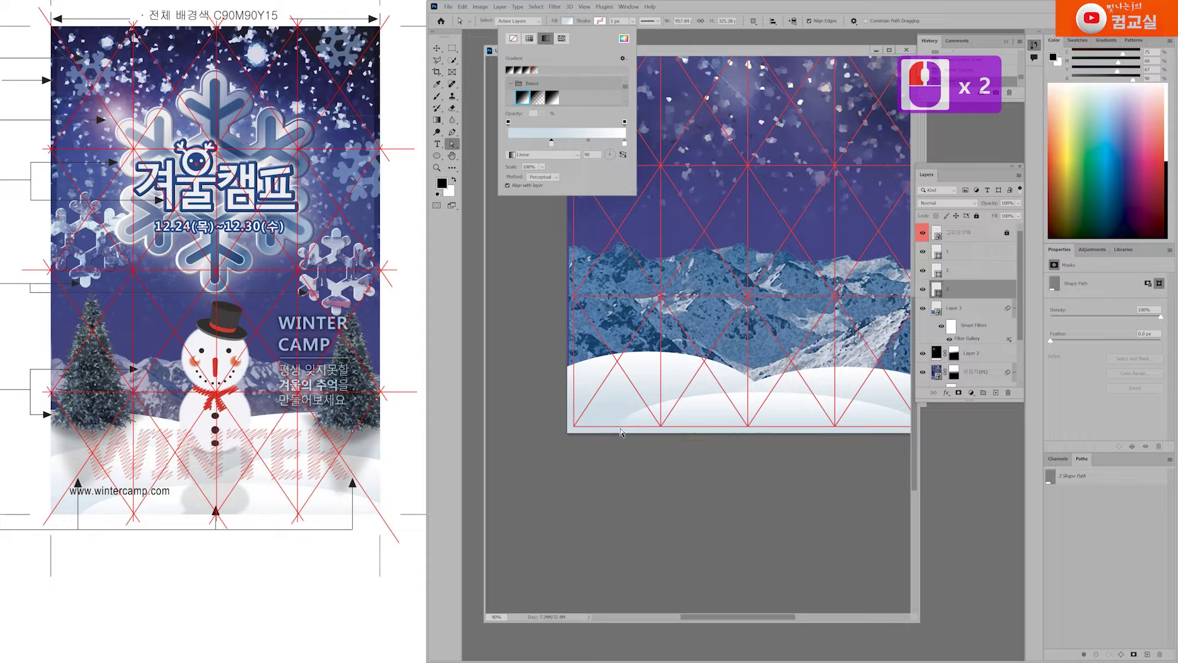
{"action": "double_click", "coordinate": [552, 143]}
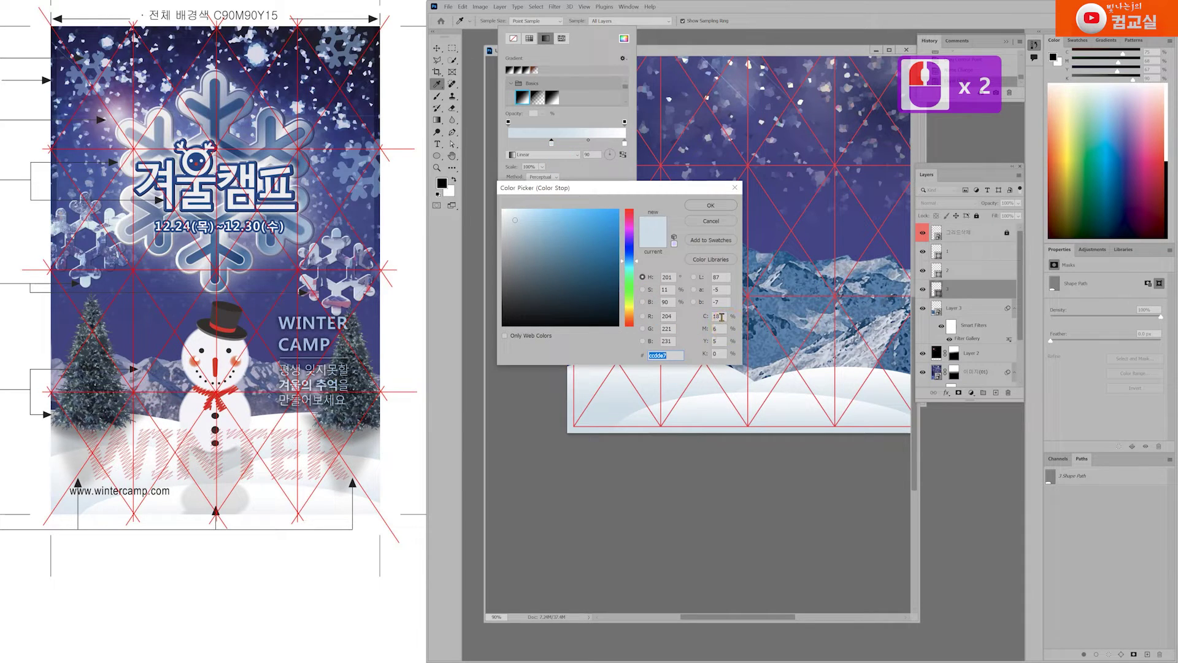
{"action": "double_click", "coordinate": [716, 329]}
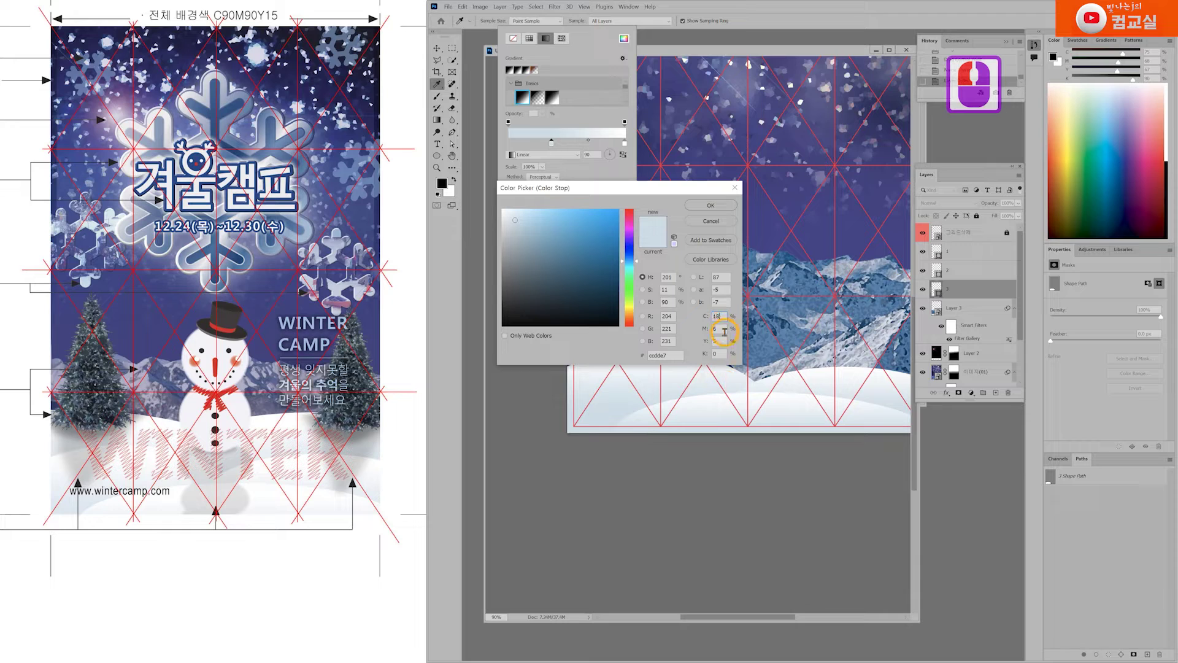
{"action": "triple_click", "coordinate": [723, 340]}
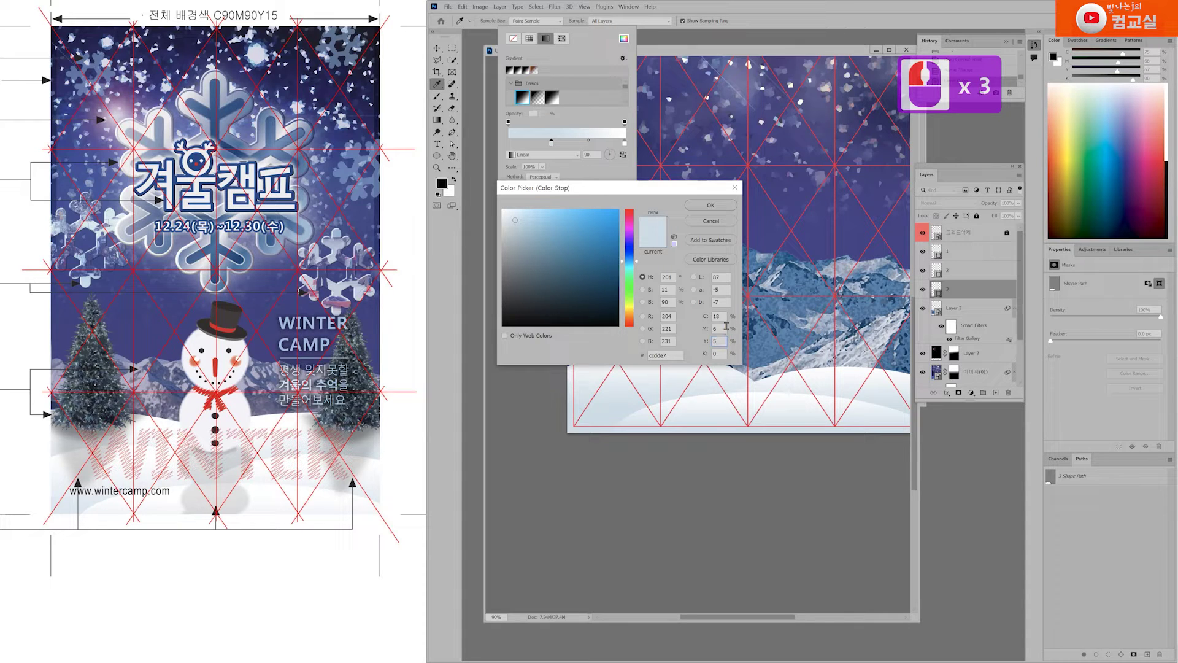
{"action": "type", "text": "22"}
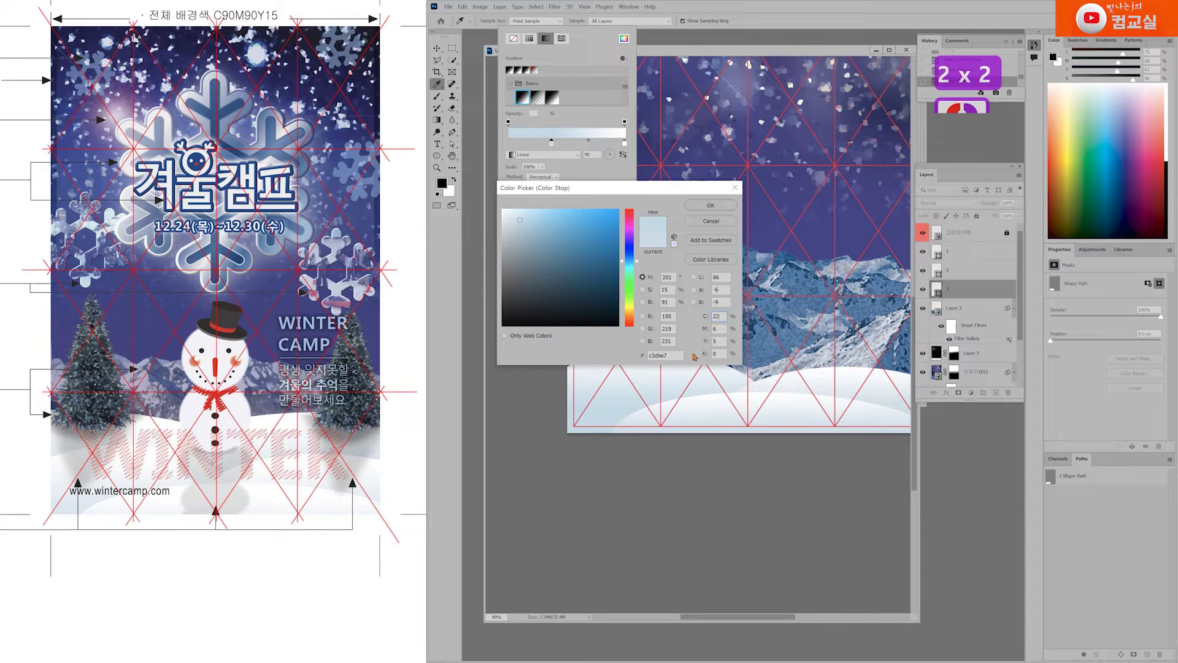
{"action": "left_click", "coordinate": [706, 208]}
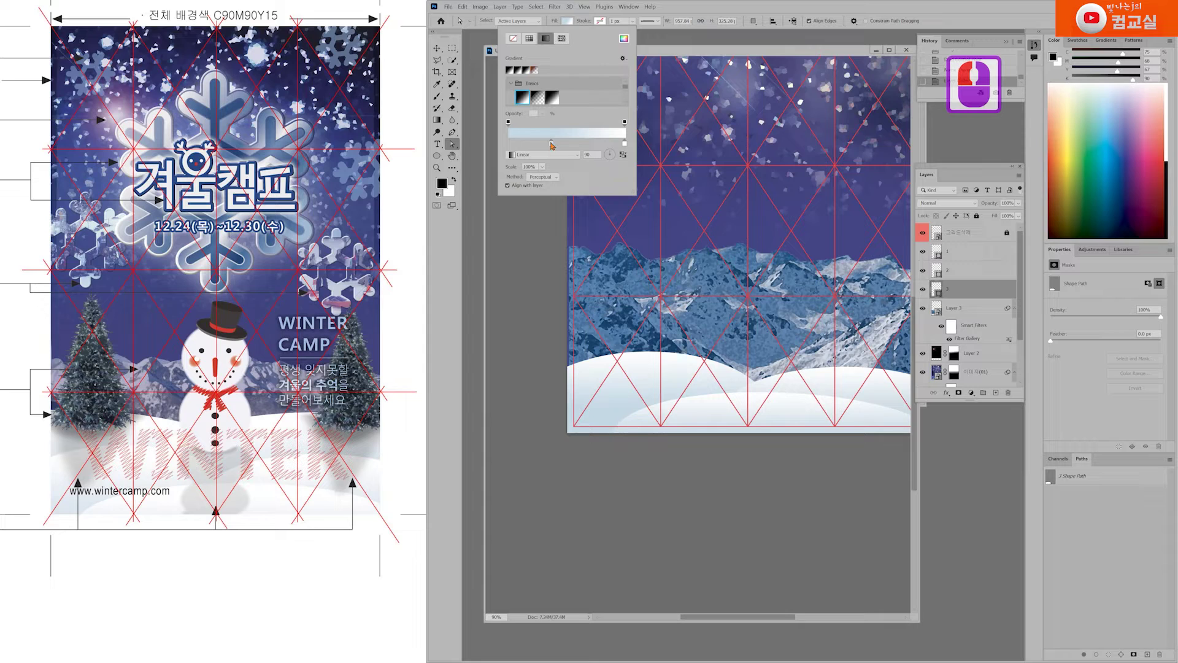
Fine-tune hill 3's gradient by nudging the blue stop and moving the midpoint closer to it.
{"action": "left_click_drag", "start_coordinate": [551, 144], "coordinate": [546, 145]}
{"action": "mouse_move", "coordinate": [585, 141]}
{"action": "left_mouse_down"}
{"action": "mouse_move", "coordinate": [547, 145]}
{"action": "mouse_move", "coordinate": [583, 142]}
{"action": "left_mouse_up"}
{"action": "left_click", "coordinate": [590, 142]}
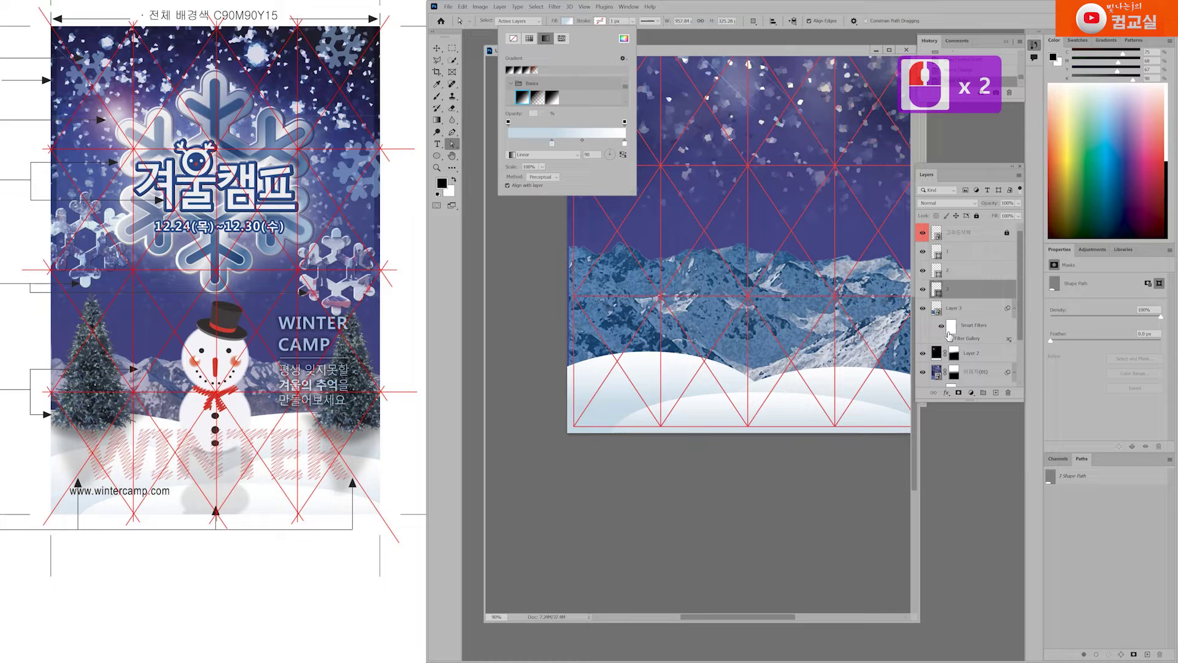
Duplicate hill layer 2, place the copy below layer 3 in the layer order and rename it 4.
{"action": "left_click", "coordinate": [972, 288]}
{"action": "left_click_drag", "start_coordinate": [972, 288], "coordinate": [977, 274]}
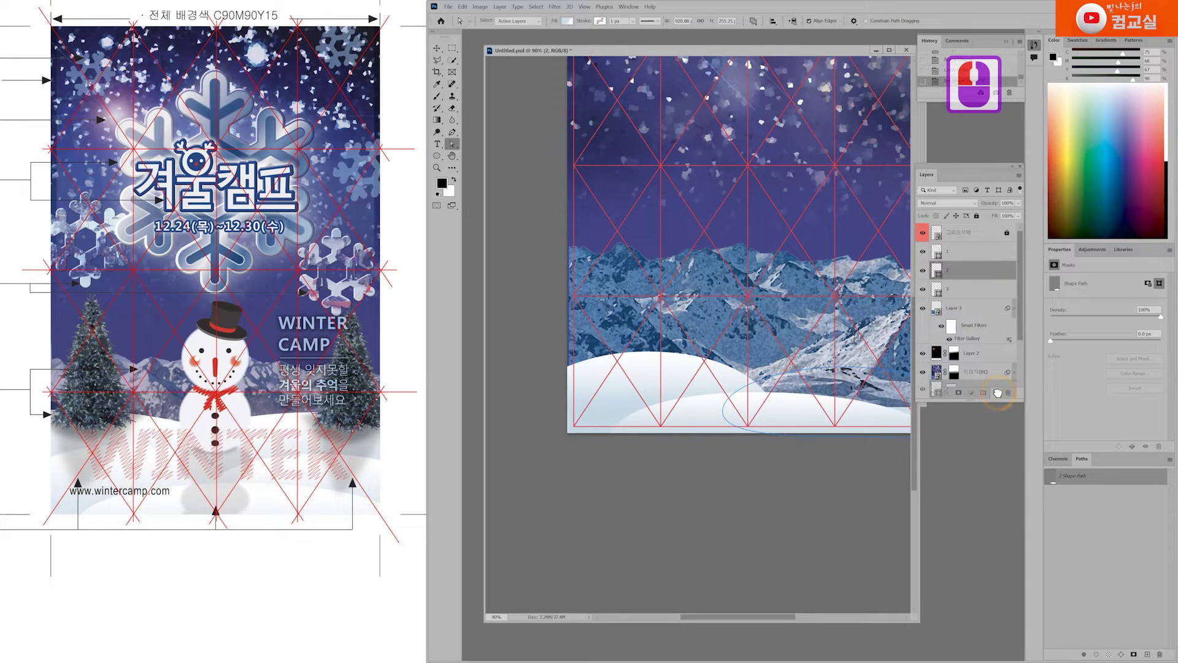
{"action": "key", "text": "ctrl+j"}
{"action": "left_click_drag", "start_coordinate": [977, 274], "coordinate": [969, 310]}
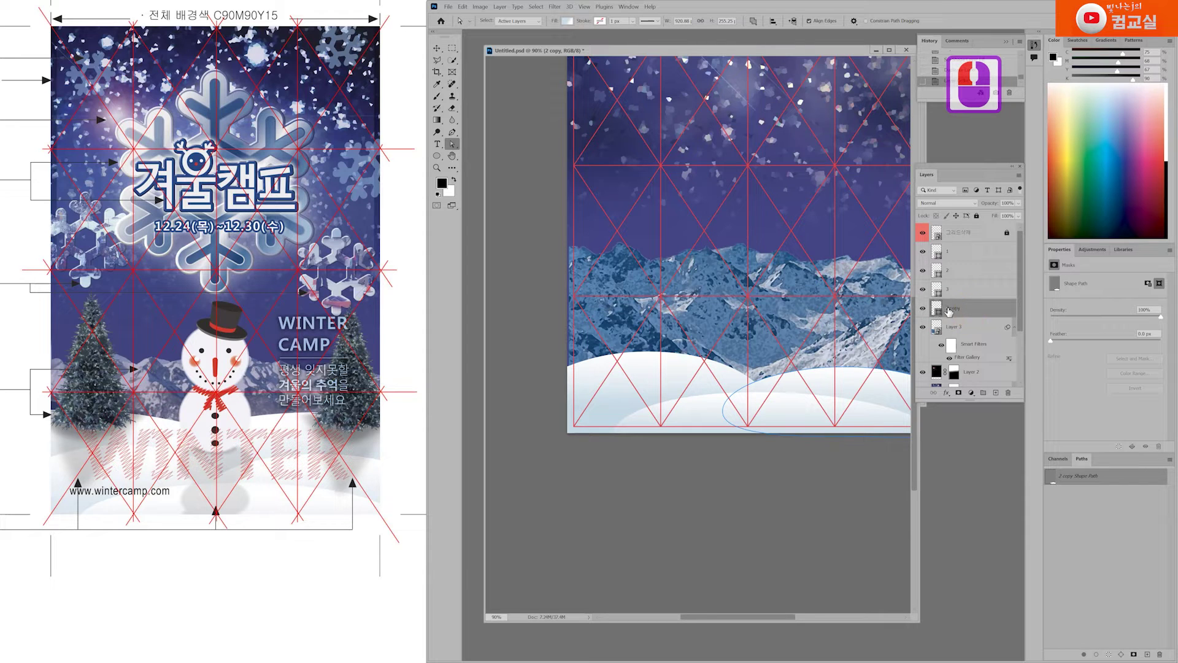
{"action": "double_click", "coordinate": [973, 310]}
{"action": "type", "text": "4"}
{"action": "key", "text": "Return"}
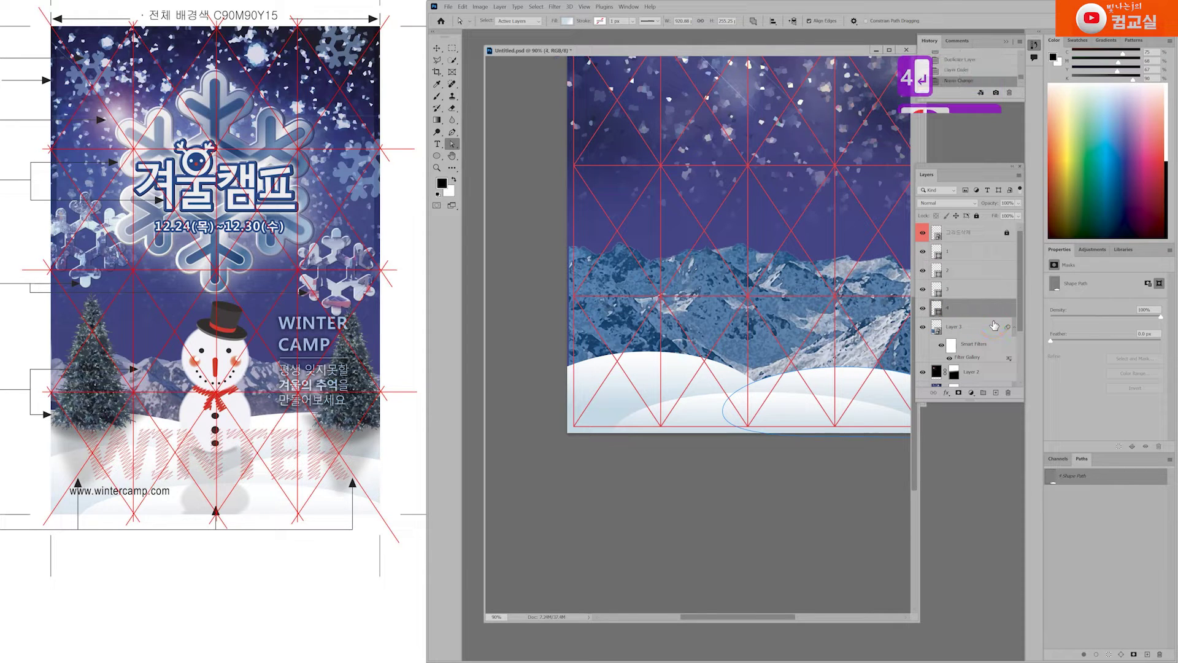
Move hill 4 up behind the front hills on the poster's right side with Free Transform, extending past the right edge.
{"action": "key", "text": "ctrl+t"}
{"action": "left_click_drag", "start_coordinate": [852, 383], "coordinate": [844, 338]}
{"action": "left_click_drag", "start_coordinate": [786, 281], "coordinate": [649, 285]}
{"action": "left_click", "coordinate": [692, 374]}
{"action": "mouse_move", "coordinate": [710, 364]}
{"action": "left_mouse_down"}
{"action": "mouse_move", "coordinate": [722, 344]}
{"action": "mouse_move", "coordinate": [710, 330]}
{"action": "mouse_move", "coordinate": [725, 365]}
{"action": "left_mouse_up"}
{"action": "key", "text": "Return"}
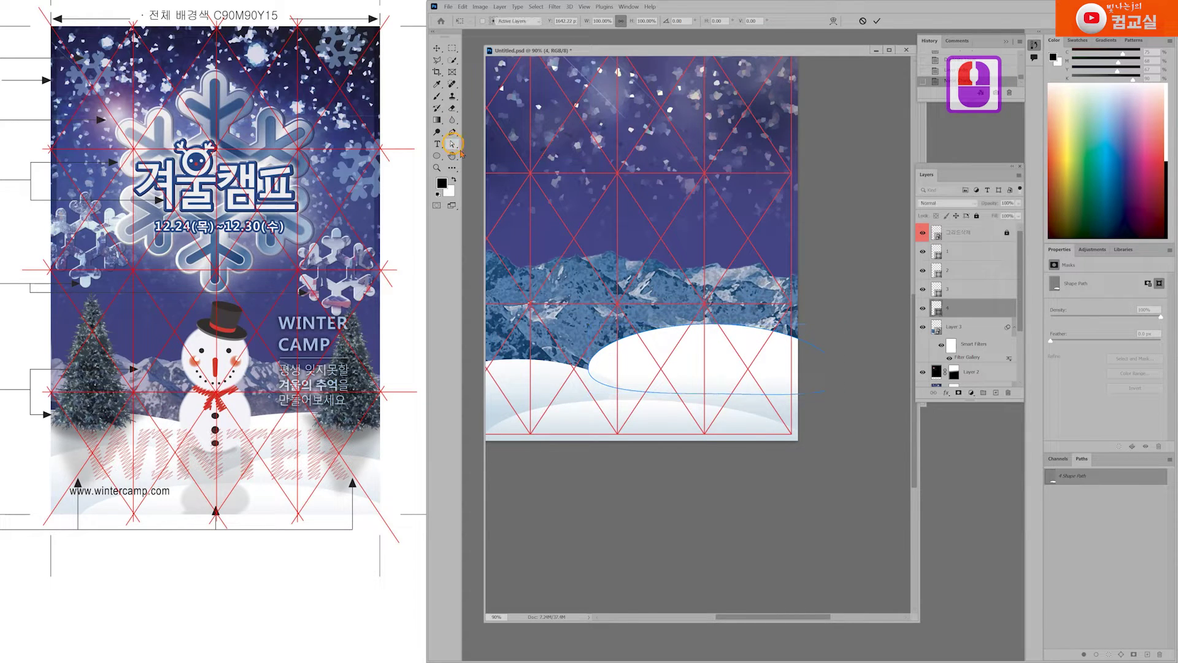
{"action": "scroll", "coordinate": [712, 344], "scroll_direction": "left", "scroll_amount": 20}
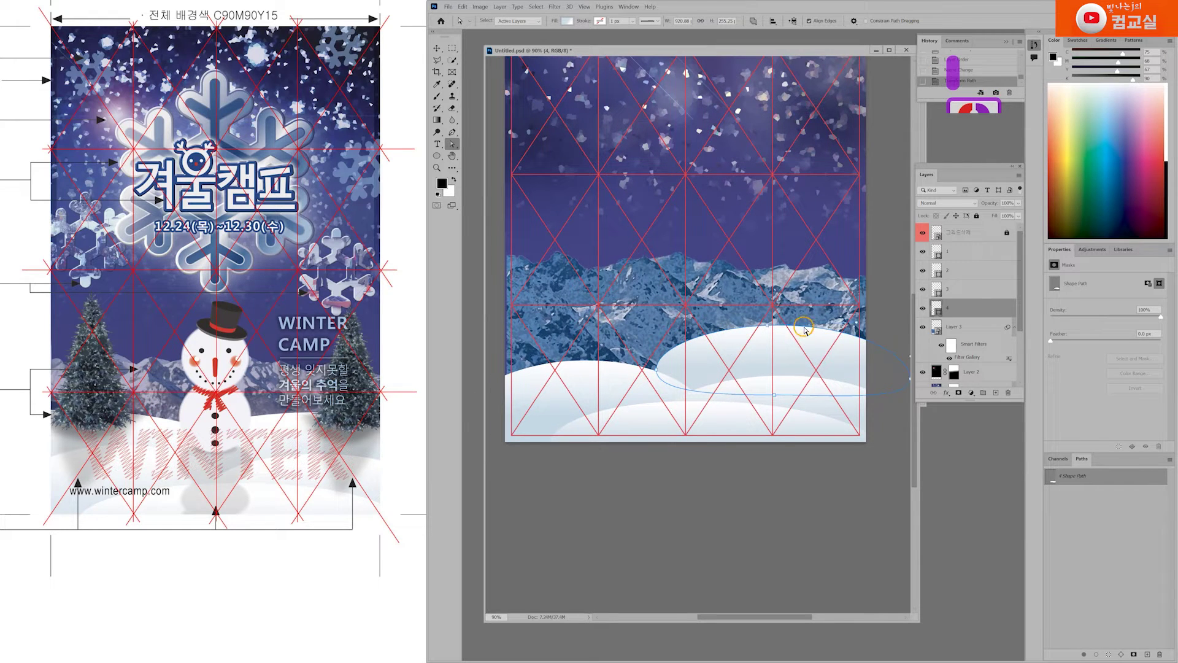
Pull hill 4's left anchor outward and adjust its crest anchor and curve handle for a slightly higher, gentler left slope.
{"action": "left_click", "coordinate": [776, 328]}
{"action": "left_click", "coordinate": [656, 368]}
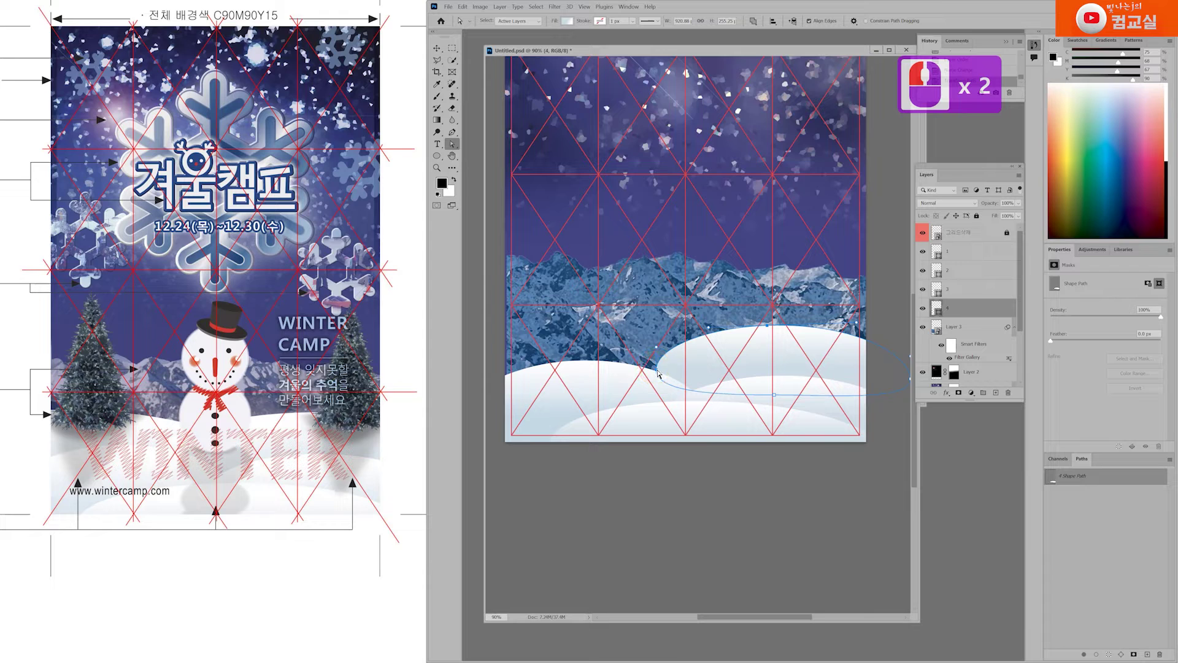
{"action": "left_click_drag", "start_coordinate": [658, 374], "coordinate": [640, 372]}
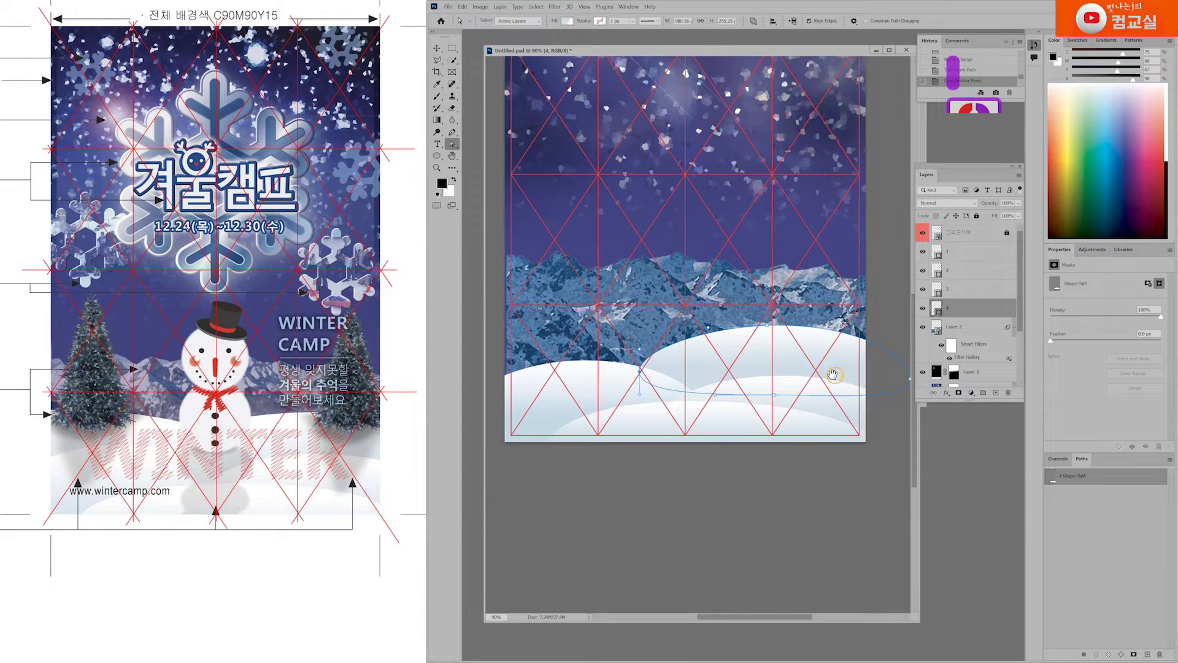
{"action": "scroll", "coordinate": [797, 374], "scroll_direction": "right", "scroll_amount": 4}
{"action": "left_click_drag", "start_coordinate": [738, 324], "coordinate": [747, 324]}
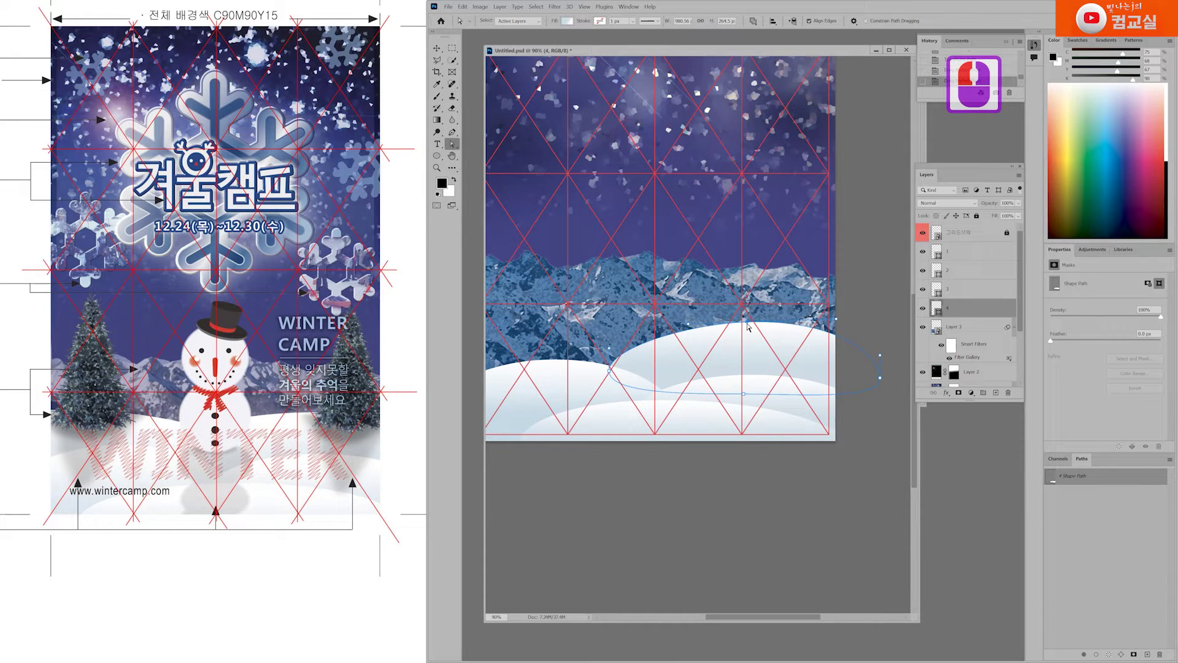
{"action": "left_click", "coordinate": [678, 317]}
{"action": "left_click_drag", "start_coordinate": [667, 325], "coordinate": [667, 323]}
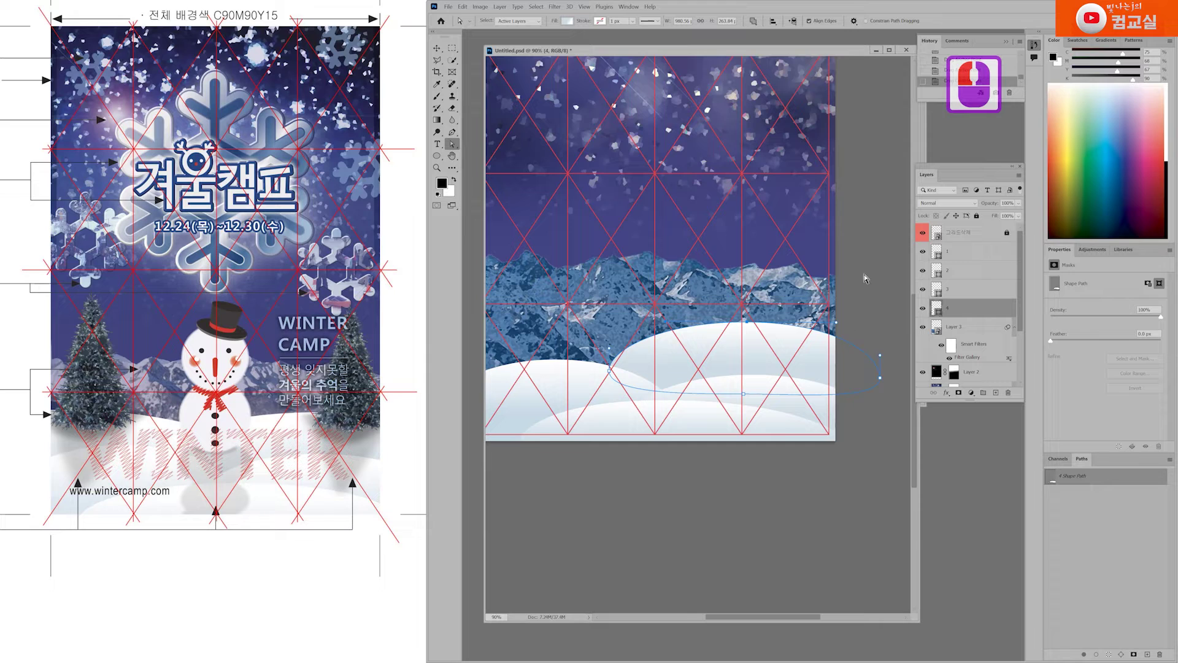
{"action": "left_click", "coordinate": [742, 321]}
Check hill 4 by toggling its visibility, and shift its blue gradient stop closer to the gradient's start.
{"action": "double_click", "coordinate": [976, 296]}
{"action": "left_click", "coordinate": [978, 309]}
{"action": "double_click", "coordinate": [920, 311]}
{"action": "left_click", "coordinate": [922, 310]}
{"action": "left_click", "coordinate": [923, 310]}
{"action": "left_click", "coordinate": [880, 209]}
{"action": "left_click", "coordinate": [567, 21]}
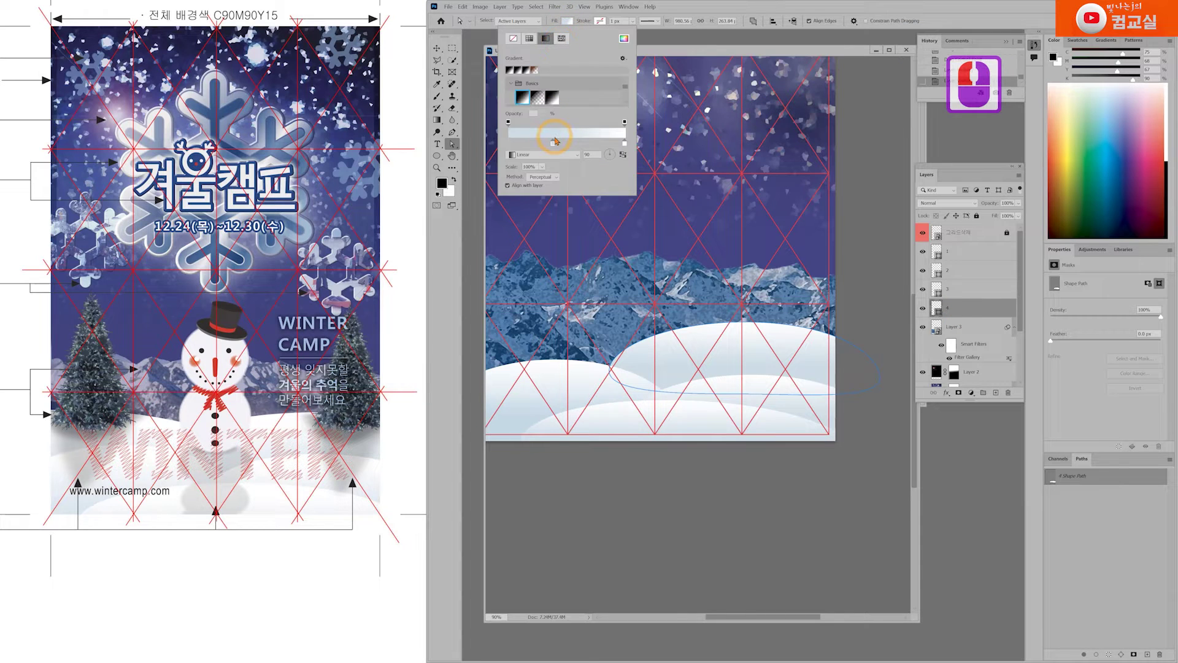
{"action": "left_click_drag", "start_coordinate": [554, 143], "coordinate": [536, 145]}
Duplicate hill layer 4, place the copy directly below it and rename the copy 5.
{"action": "left_click", "coordinate": [971, 308]}
{"action": "left_click_drag", "start_coordinate": [971, 308], "coordinate": [995, 393]}
{"action": "left_click_drag", "start_coordinate": [973, 308], "coordinate": [974, 337]}
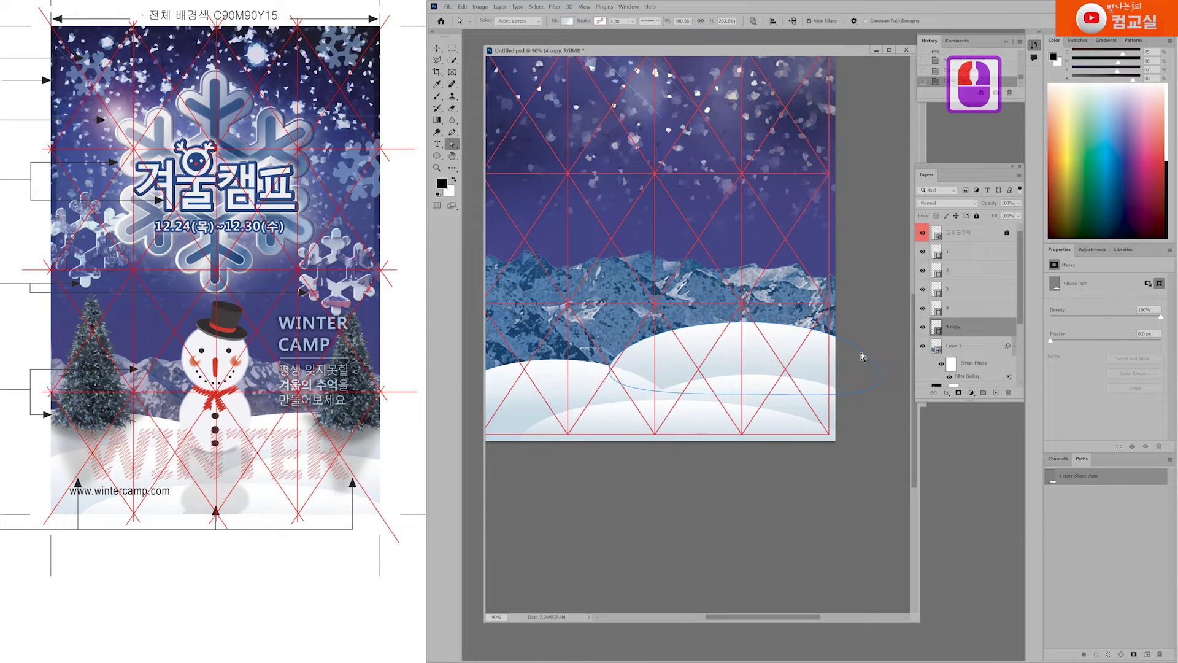
{"action": "double_click", "coordinate": [956, 327]}
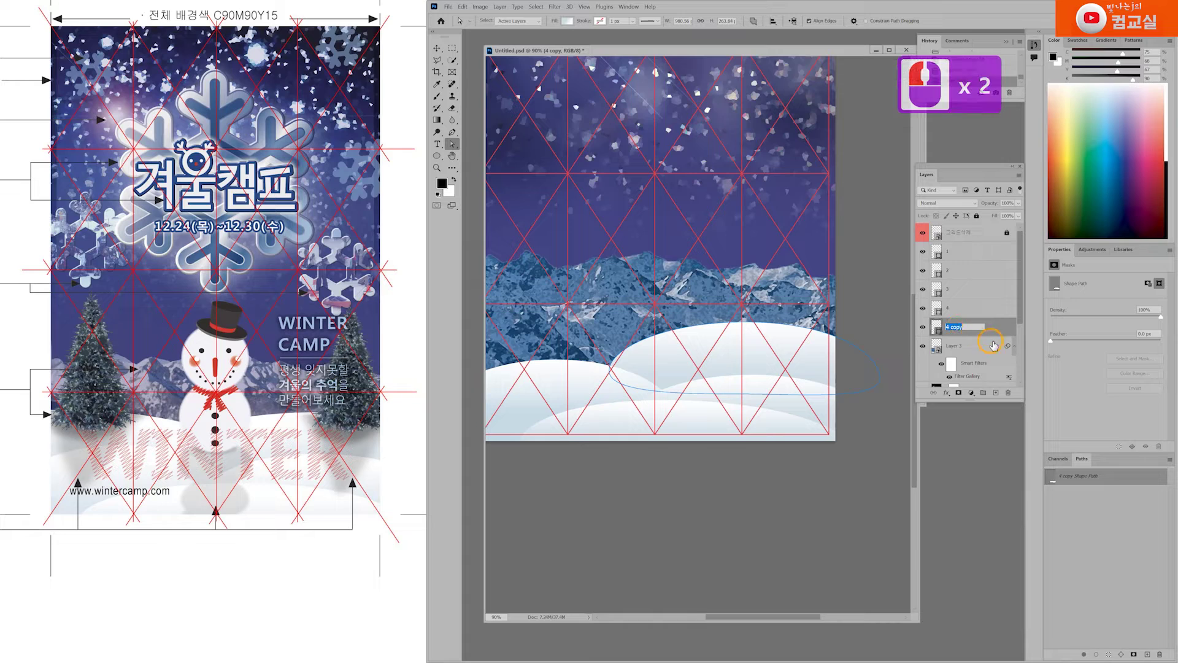
{"action": "type", "text": "5"}
{"action": "key", "text": "Return"}
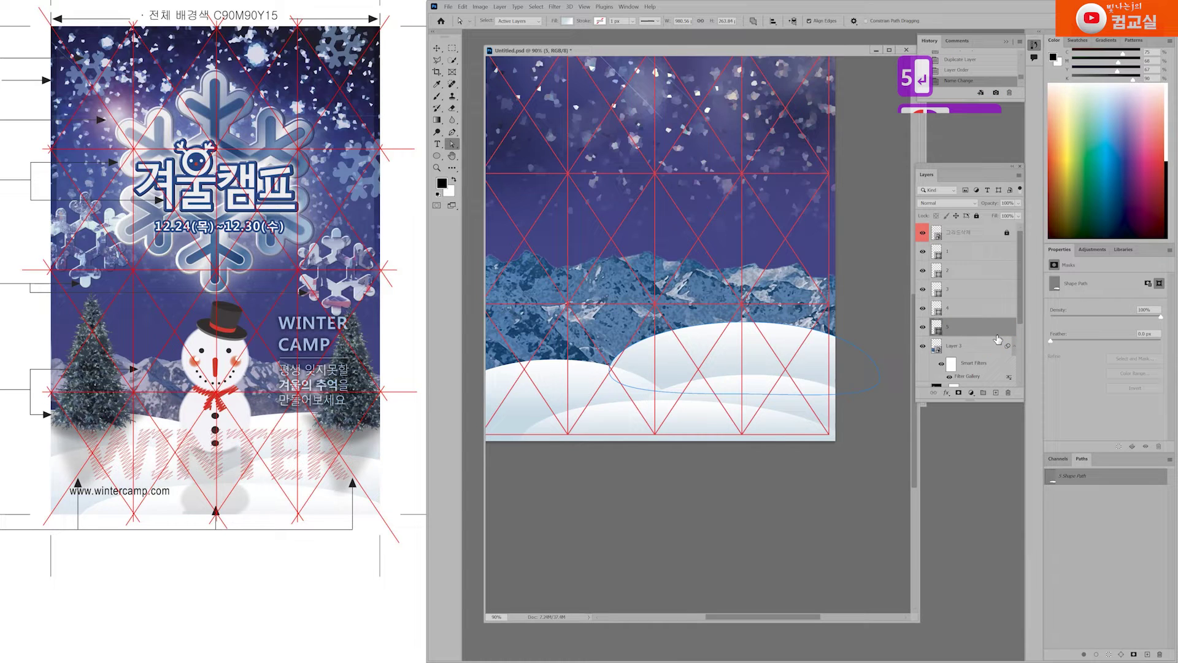
Move hill 5 horizontally to the poster's left side with Free Transform so it rises behind hill 3.
{"action": "key", "text": "v"}
{"action": "left_click", "coordinate": [622, 357]}
{"action": "scroll", "coordinate": [623, 358], "scroll_direction": "up", "scroll_amount": 5}
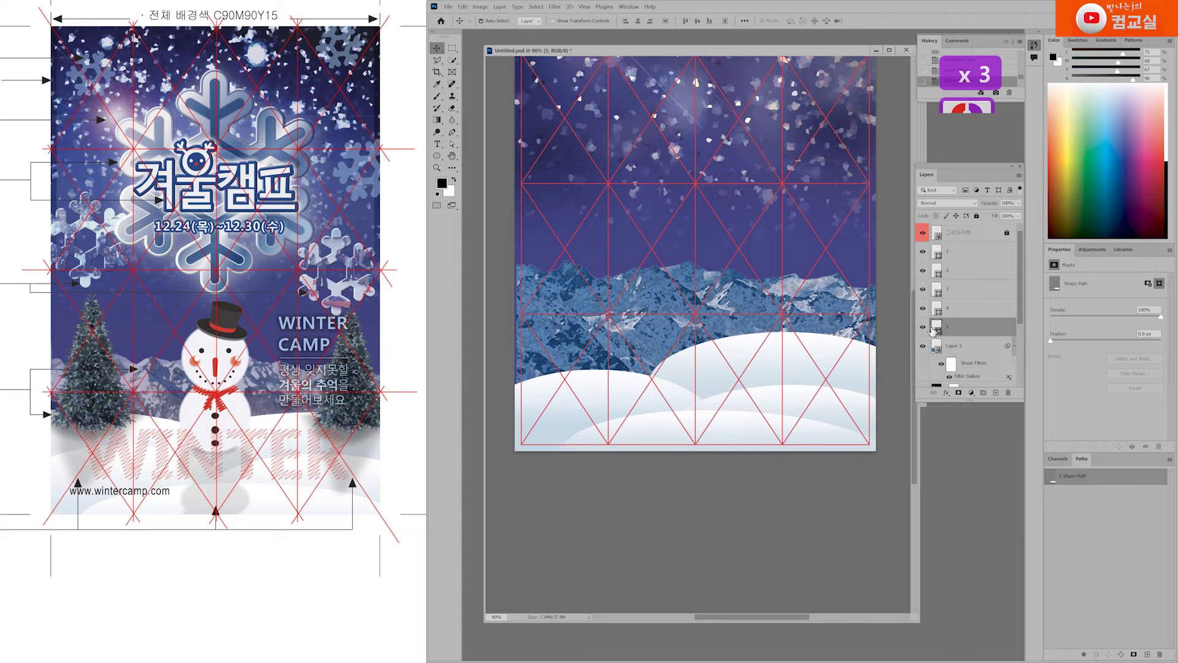
{"action": "left_click", "coordinate": [926, 329]}
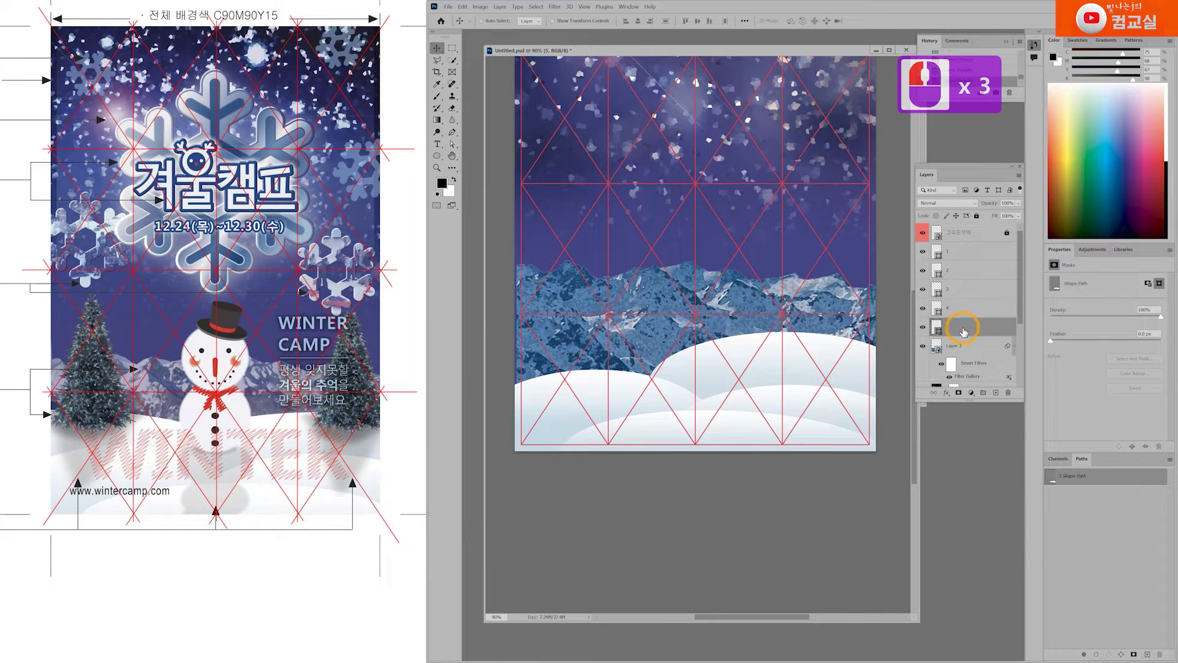
{"action": "key", "text": "ctrl+t"}
{"action": "left_click_drag", "start_coordinate": [876, 350], "coordinate": [616, 360]}
Shift hill 5's crest anchor to the left with the Direct Selection Tool and adjust its curve handle for a smoother slope.
{"action": "left_click", "coordinate": [452, 143]}
{"action": "left_click", "coordinate": [609, 313]}
{"action": "double_click", "coordinate": [614, 332]}
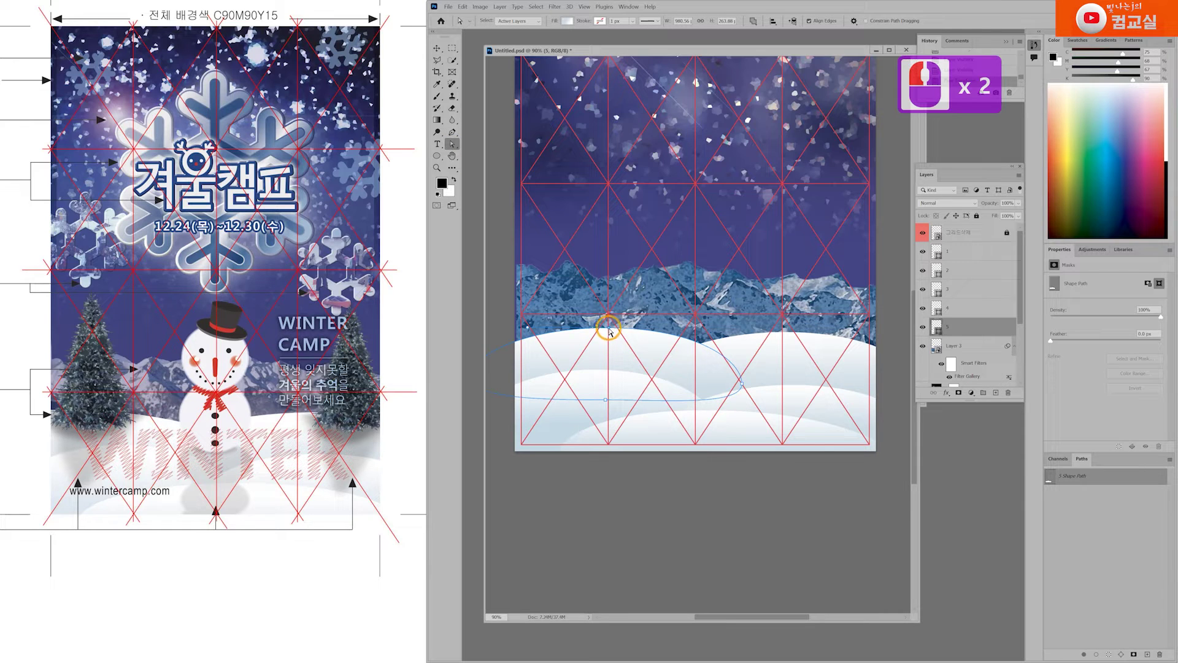
{"action": "left_click_drag", "start_coordinate": [607, 331], "coordinate": [569, 329]}
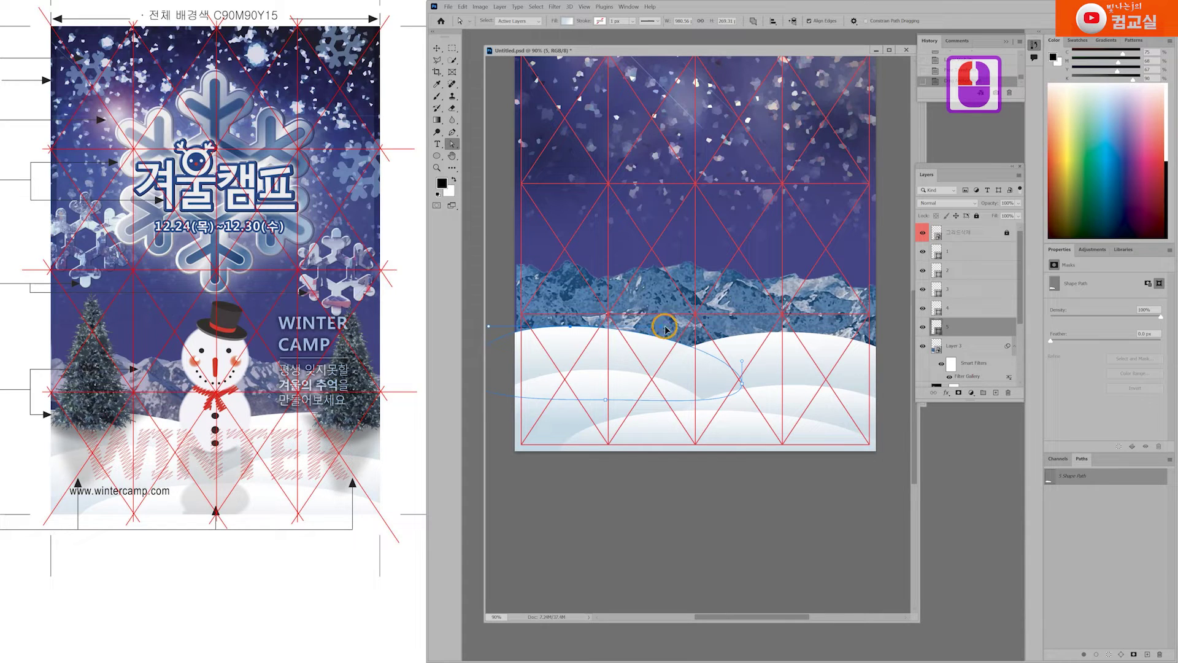
{"action": "left_click_drag", "start_coordinate": [671, 315], "coordinate": [677, 328]}
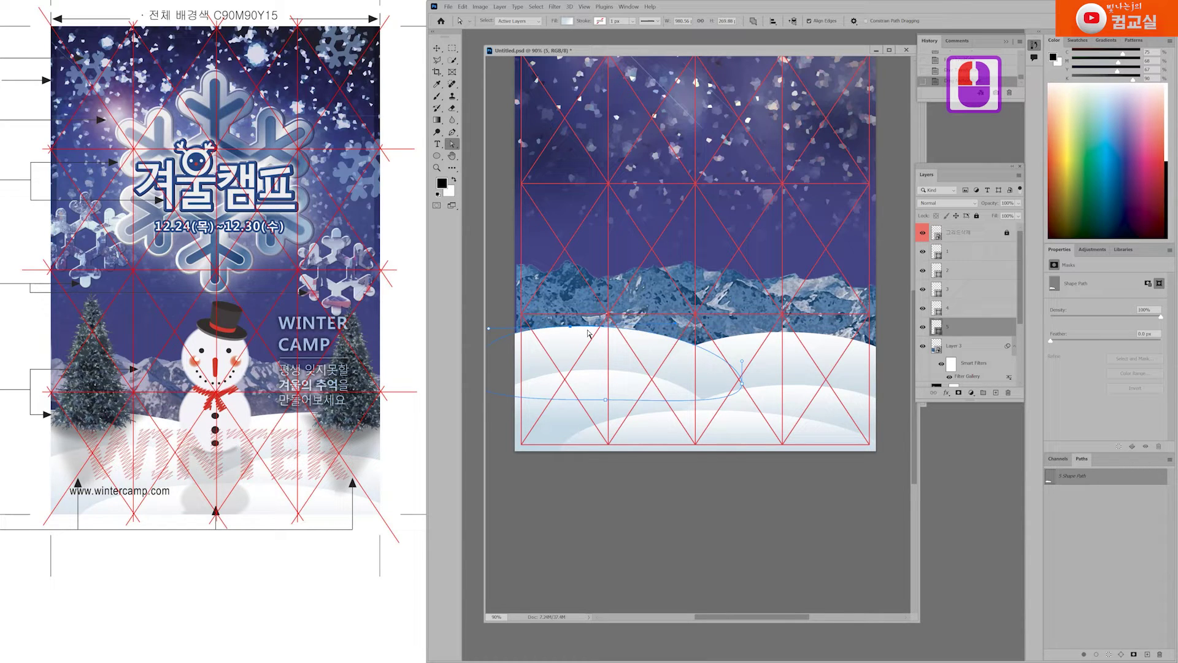
{"action": "left_click_drag", "start_coordinate": [570, 330], "coordinate": [560, 334]}
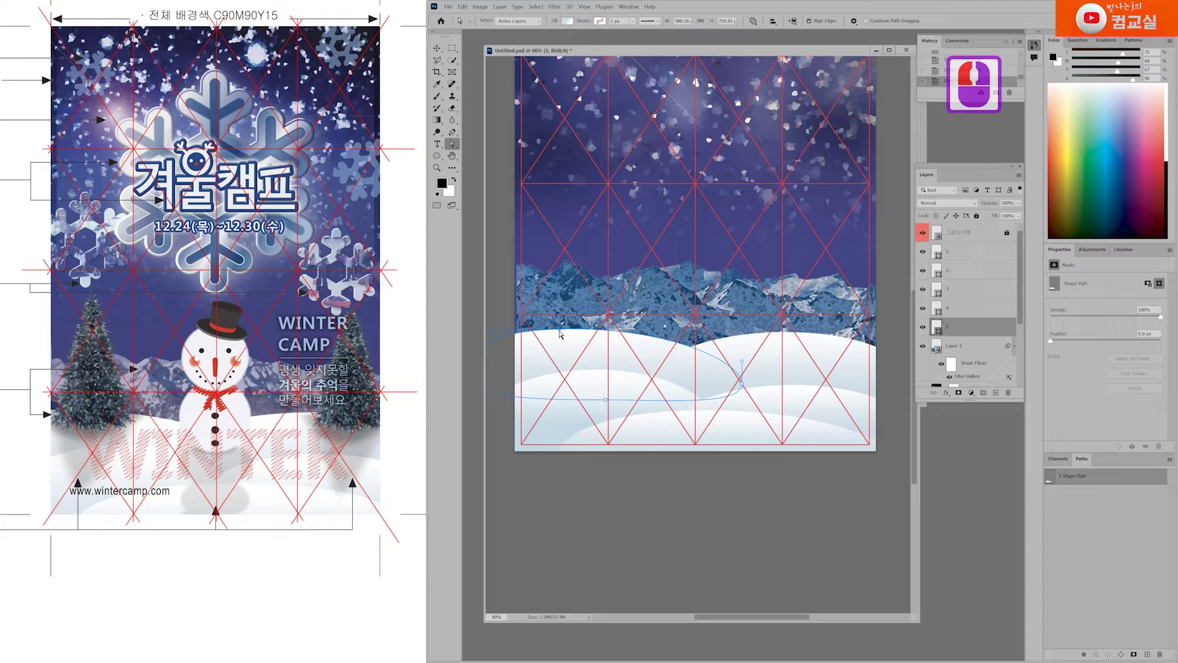
Review hill layers 5 through 1 and the grid layer, and examine the left tree area in the reference layout.
{"action": "left_click", "coordinate": [976, 333]}
{"action": "left_click", "coordinate": [975, 308]}
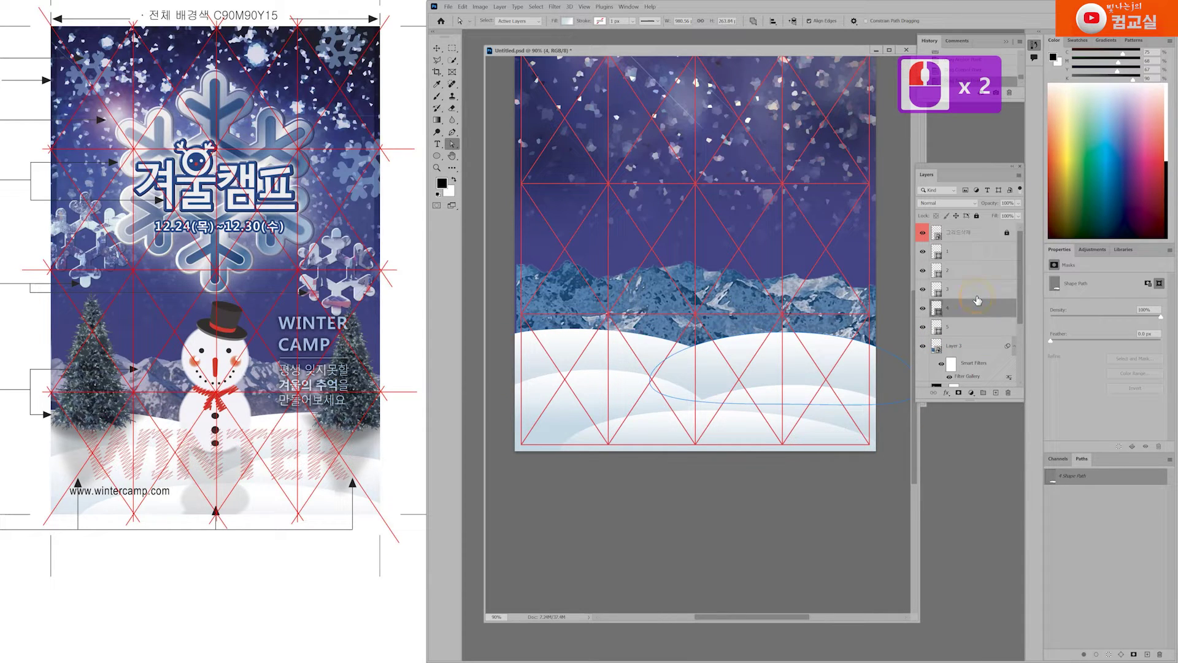
{"action": "left_click", "coordinate": [974, 283]}
{"action": "left_click", "coordinate": [974, 270]}
{"action": "left_click", "coordinate": [973, 251]}
{"action": "left_click", "coordinate": [973, 232]}
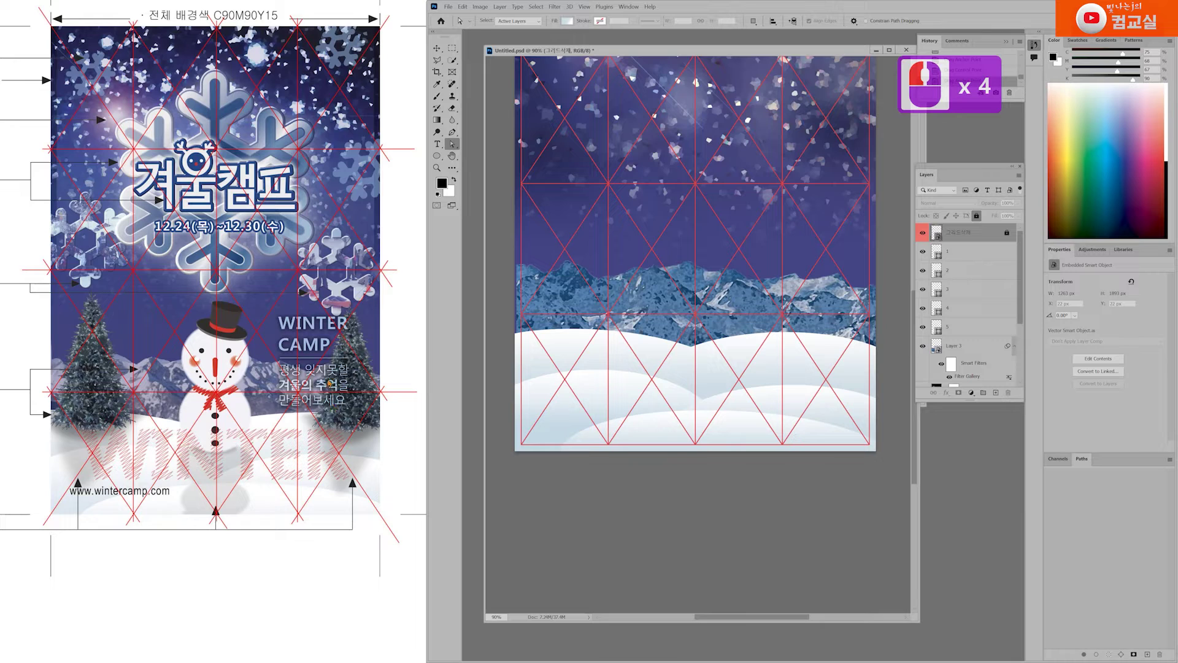
{"action": "left_click", "coordinate": [79, 382]}
{"action": "left_click", "coordinate": [124, 443]}
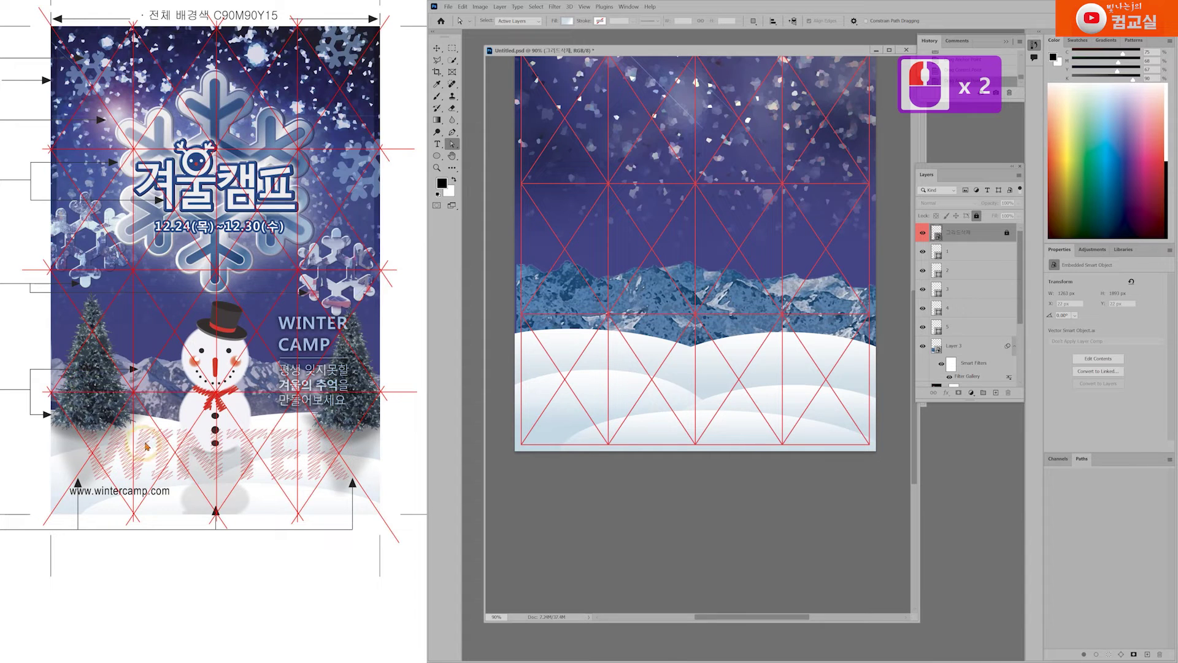
Open the snowy fir tree photo and float it in its own window over the poster.
{"action": "left_click", "coordinate": [923, 417]}
{"action": "left_click_drag", "start_coordinate": [925, 420], "coordinate": [981, 470]}
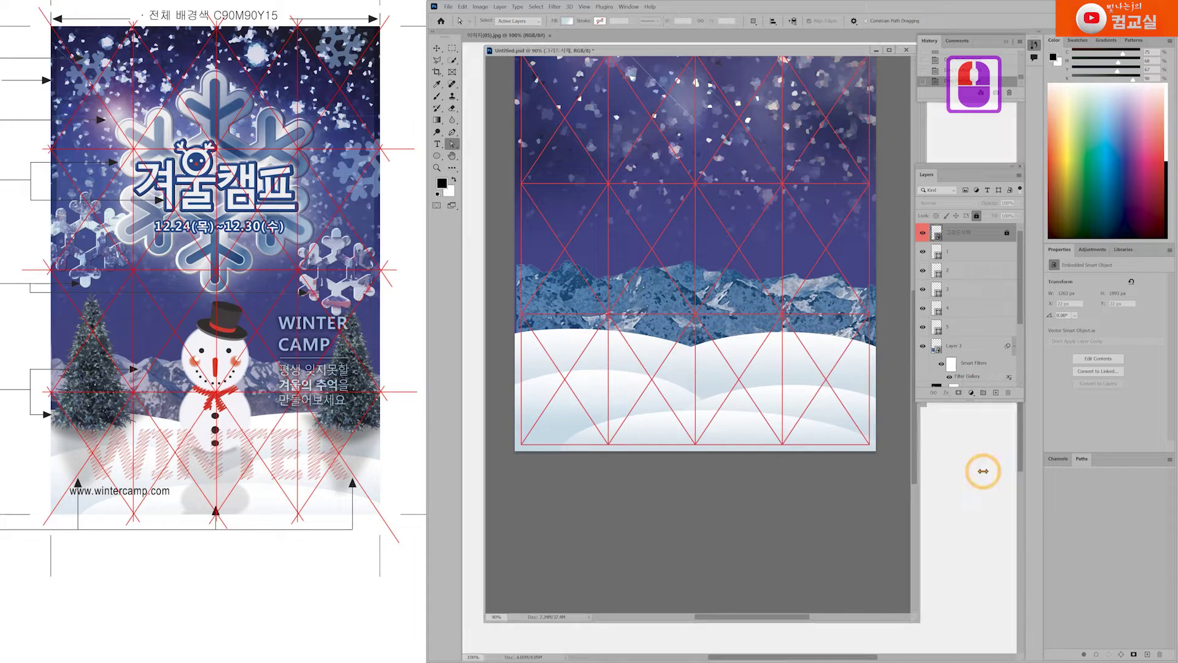
{"action": "left_click_drag", "start_coordinate": [498, 38], "coordinate": [521, 118]}
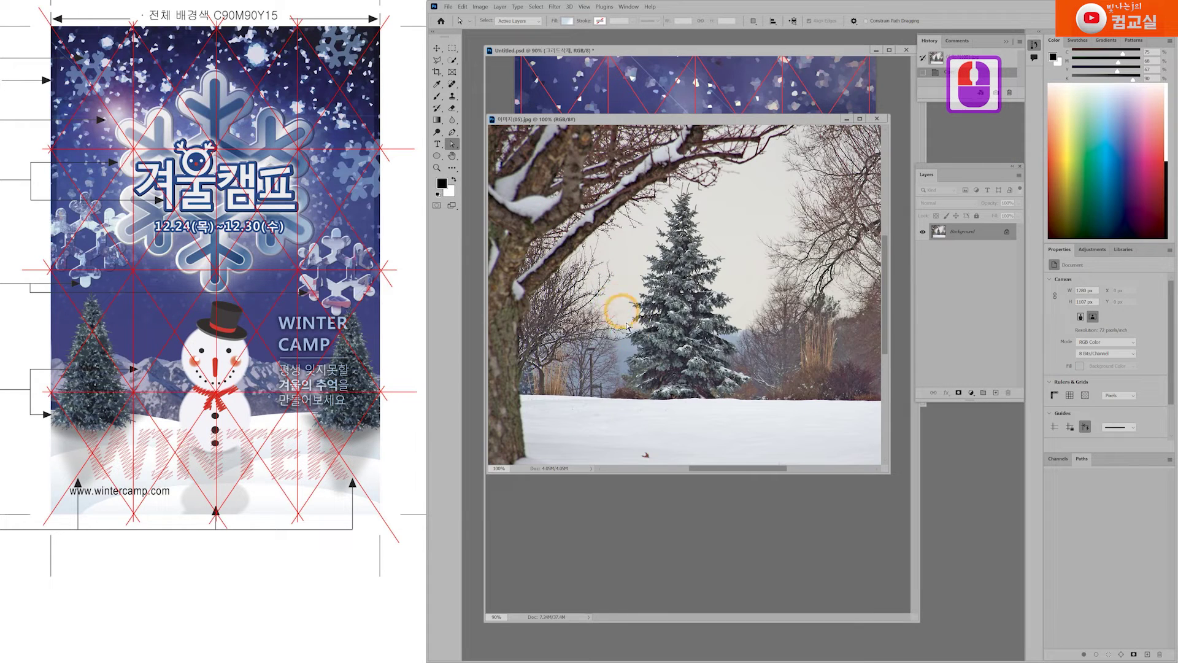
Crop the photo to the central fir tree with a narrow margin of sky and snow around it.
{"action": "left_click", "coordinate": [437, 72]}
{"action": "left_click_drag", "start_coordinate": [596, 158], "coordinate": [774, 439]}
{"action": "key", "text": "Return"}
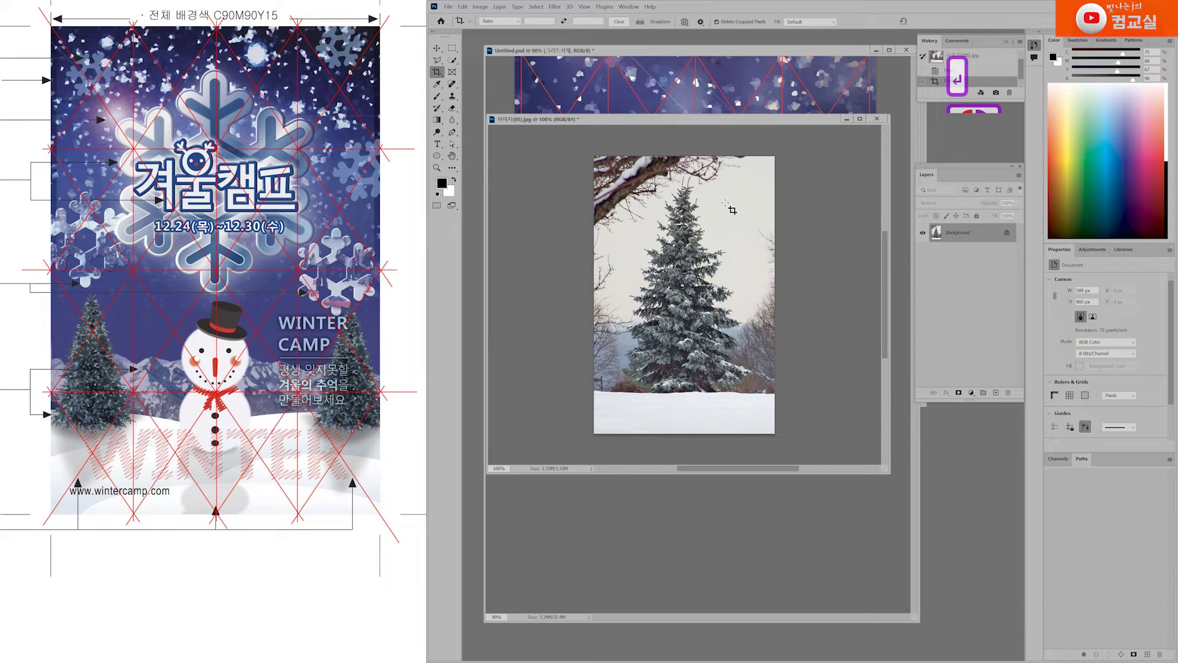
{"action": "left_click_drag", "start_coordinate": [700, 248], "coordinate": [689, 267]}
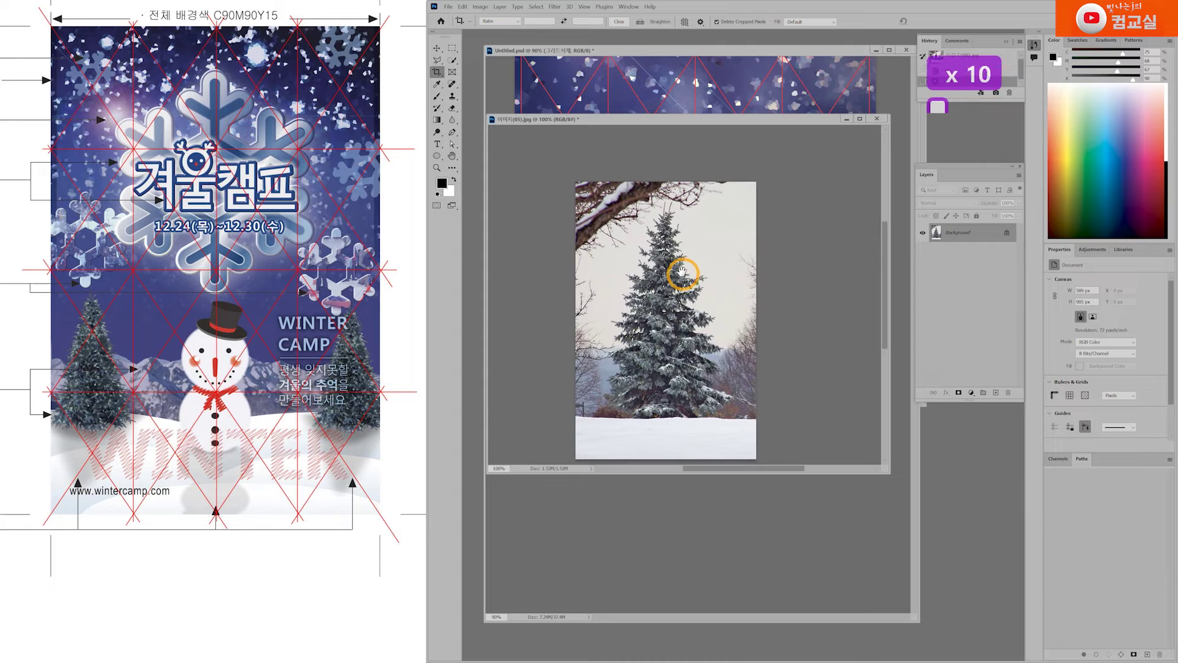
Select the whole central fir tree in the photo with the Object Selection Tool.
{"action": "left_click", "coordinate": [436, 60]}
{"action": "left_click", "coordinate": [437, 61]}
{"action": "left_click", "coordinate": [453, 60]}
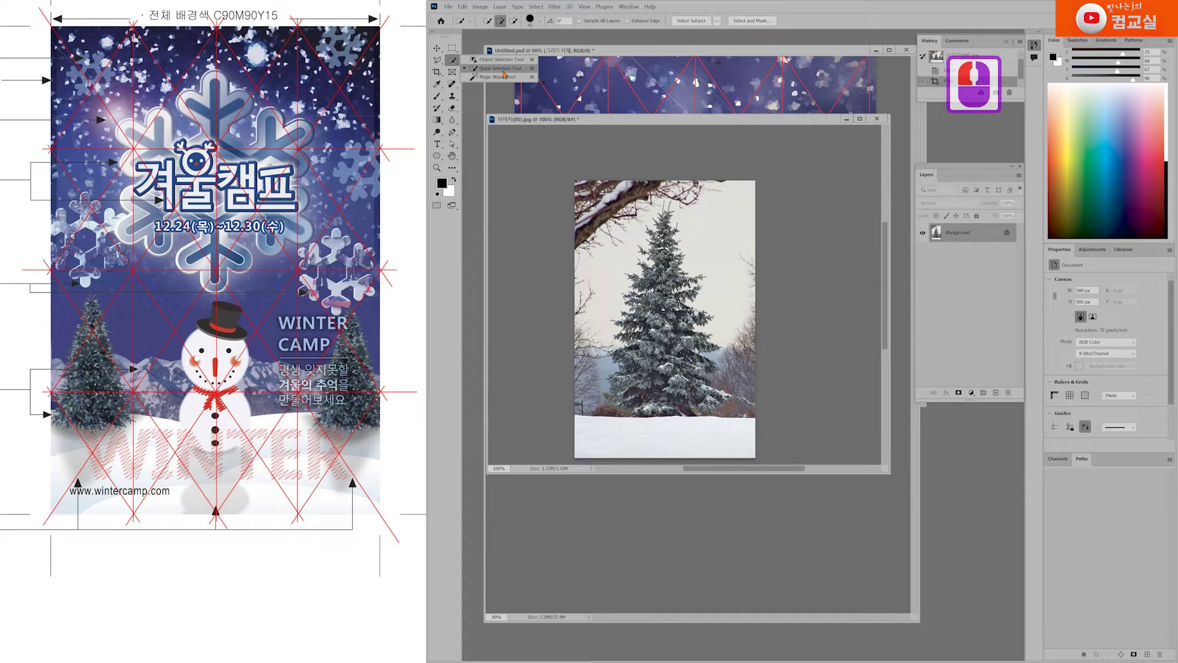
{"action": "left_click", "coordinate": [451, 60]}
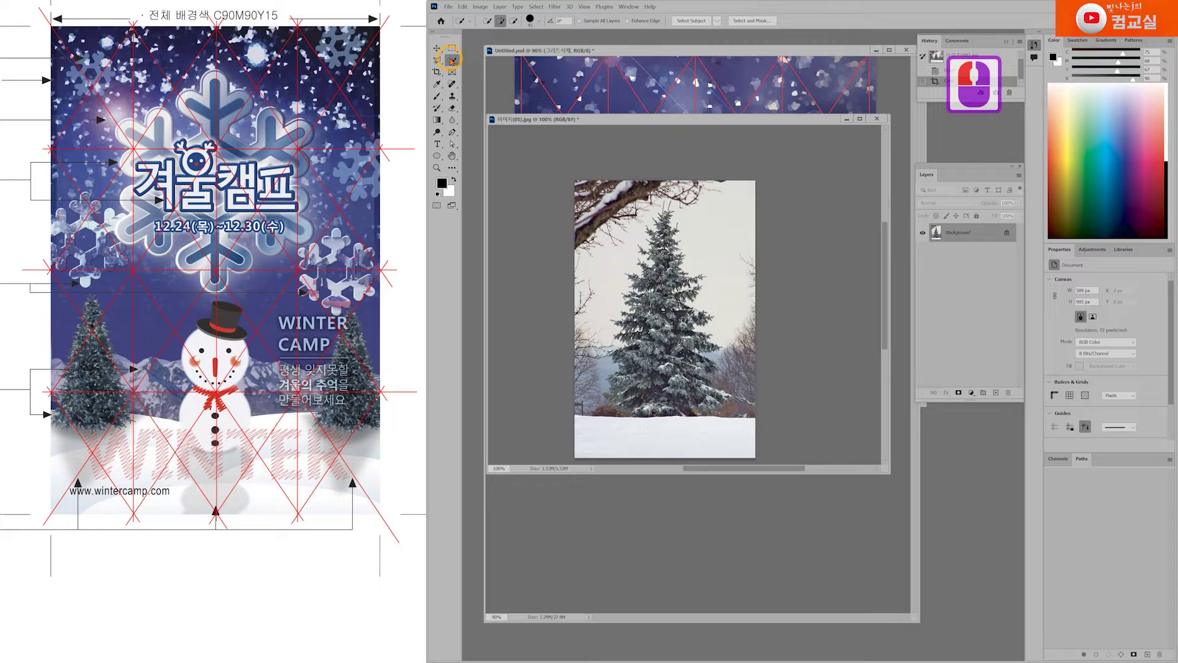
{"action": "left_click", "coordinate": [452, 60]}
{"action": "left_click", "coordinate": [742, 268]}
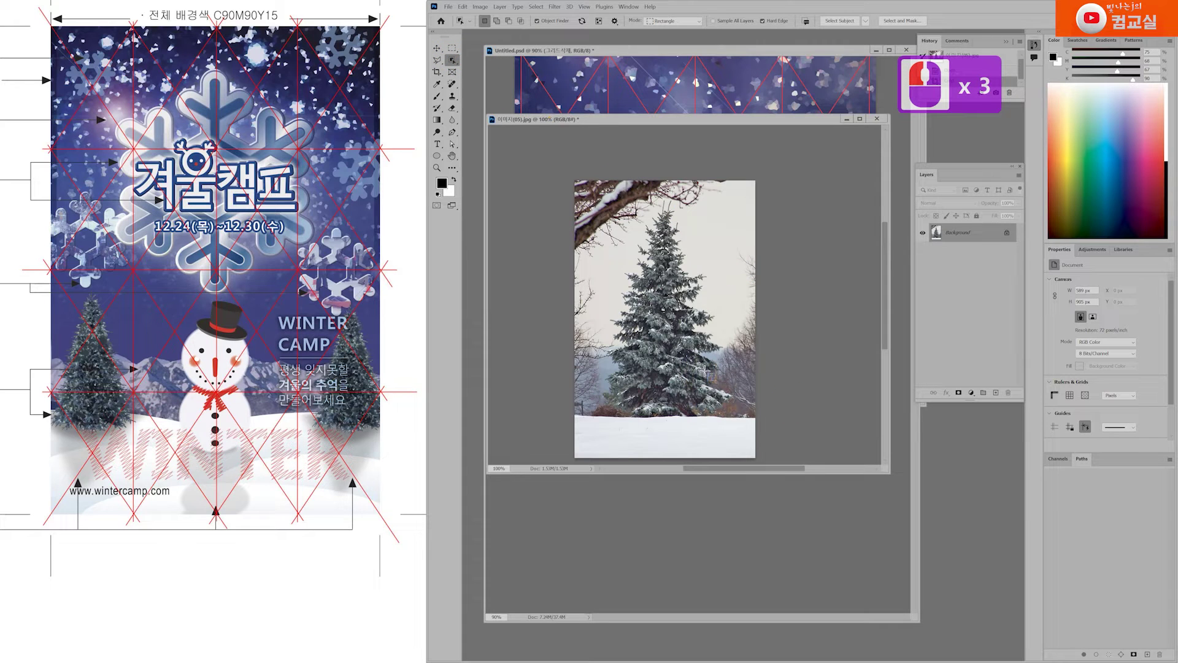
{"action": "left_click", "coordinate": [673, 325]}
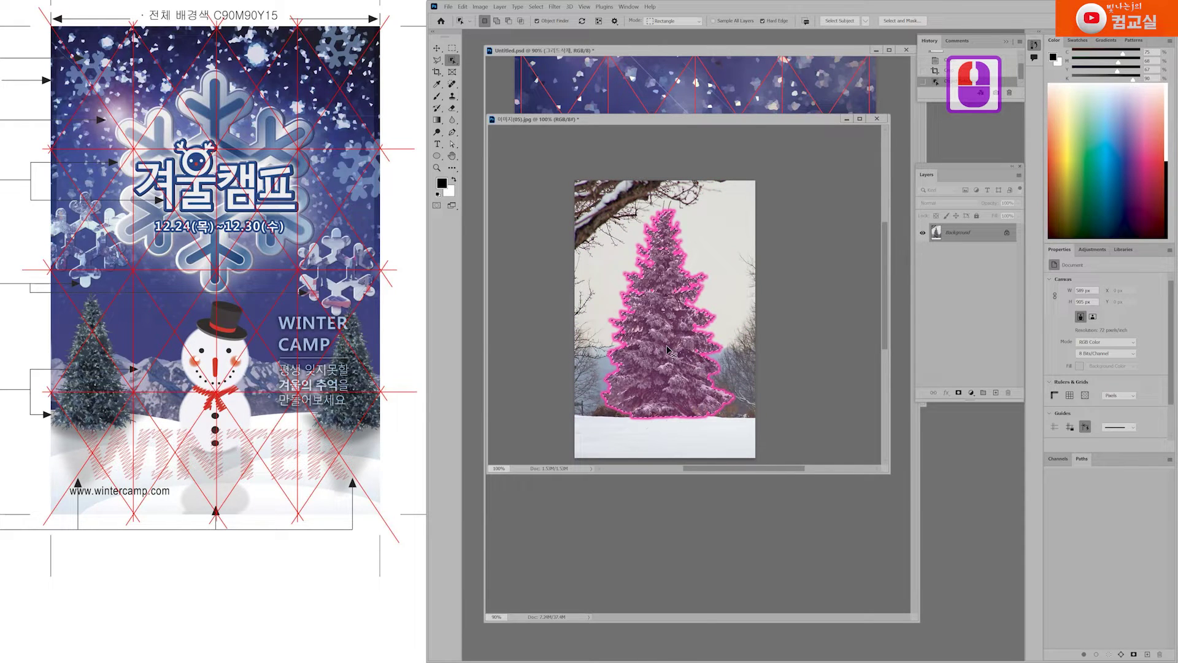
Copy the selected tree into the poster document and position it over the crest of the left snow hill.
{"action": "left_click_drag", "start_coordinate": [668, 351], "coordinate": [652, 328]}
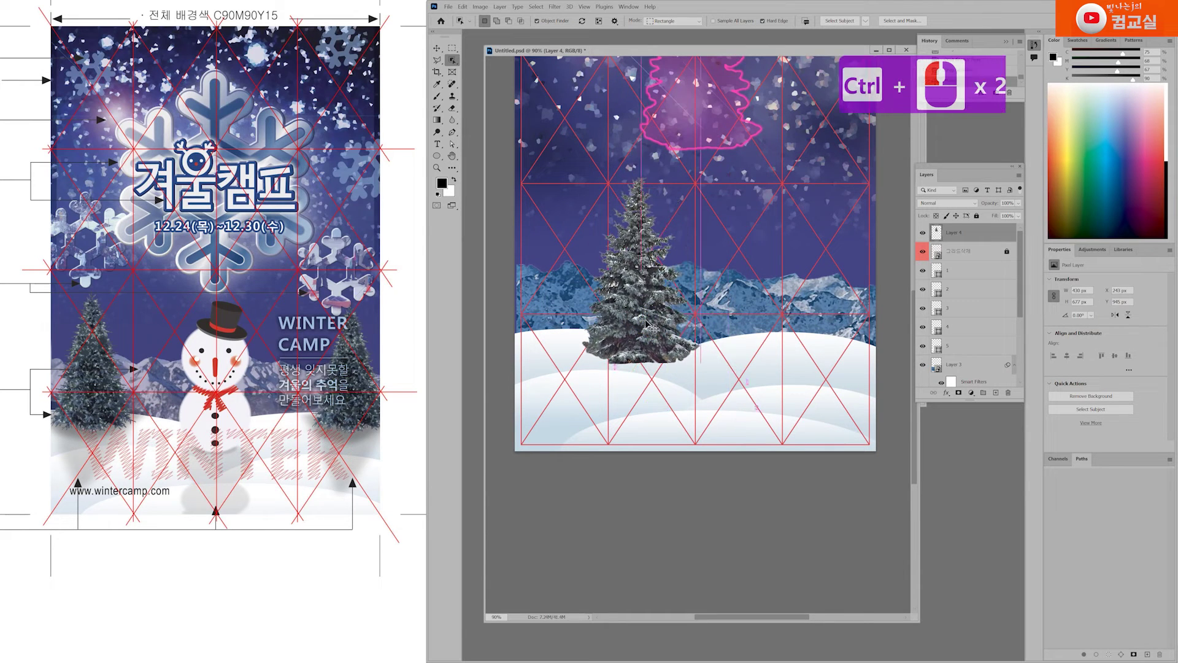
{"action": "left_click", "coordinate": [437, 48]}
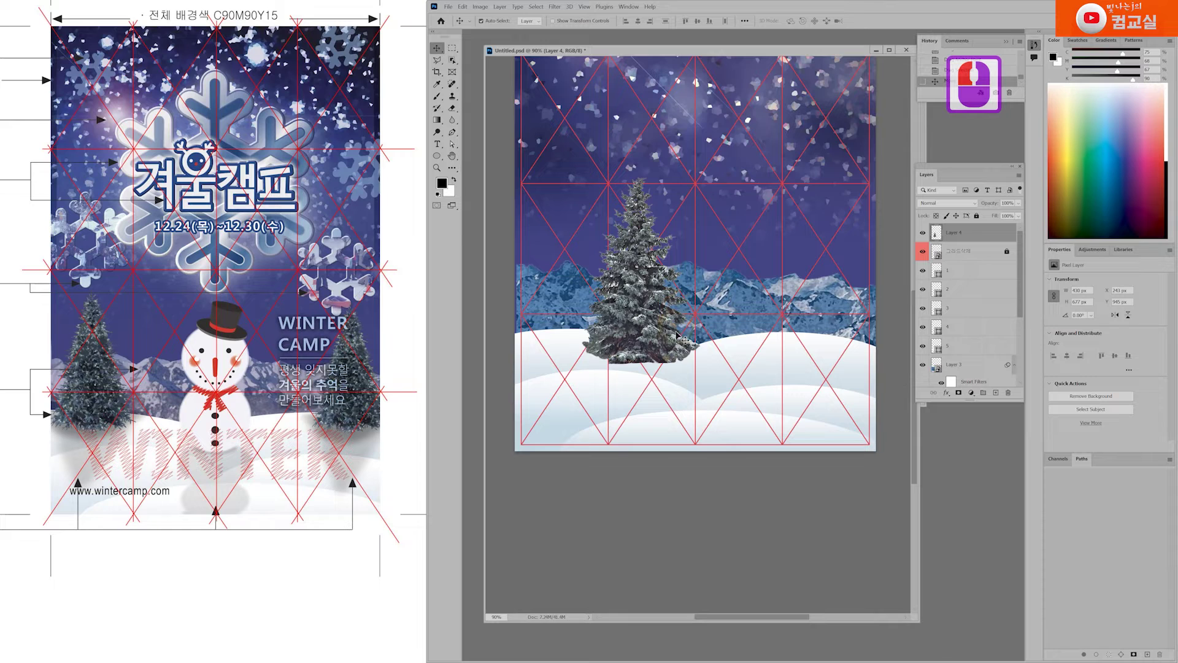
{"action": "left_click_drag", "start_coordinate": [653, 331], "coordinate": [665, 342]}
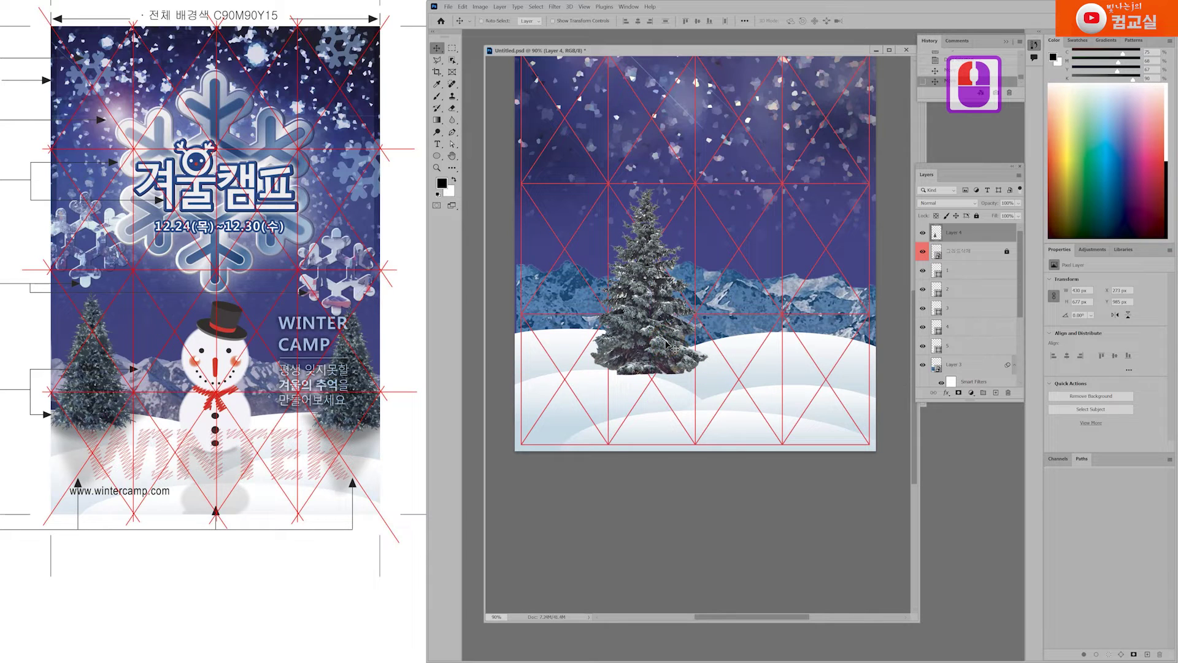
Scale the fir tree down proportionally and stand its base on the left snow hill's crest.
{"action": "key", "text": "ctrl+t"}
{"action": "left_click_drag", "start_coordinate": [709, 187], "coordinate": [685, 225]}
{"action": "left_click_drag", "start_coordinate": [640, 344], "coordinate": [673, 360]}
{"action": "double_click", "coordinate": [606, 344]}
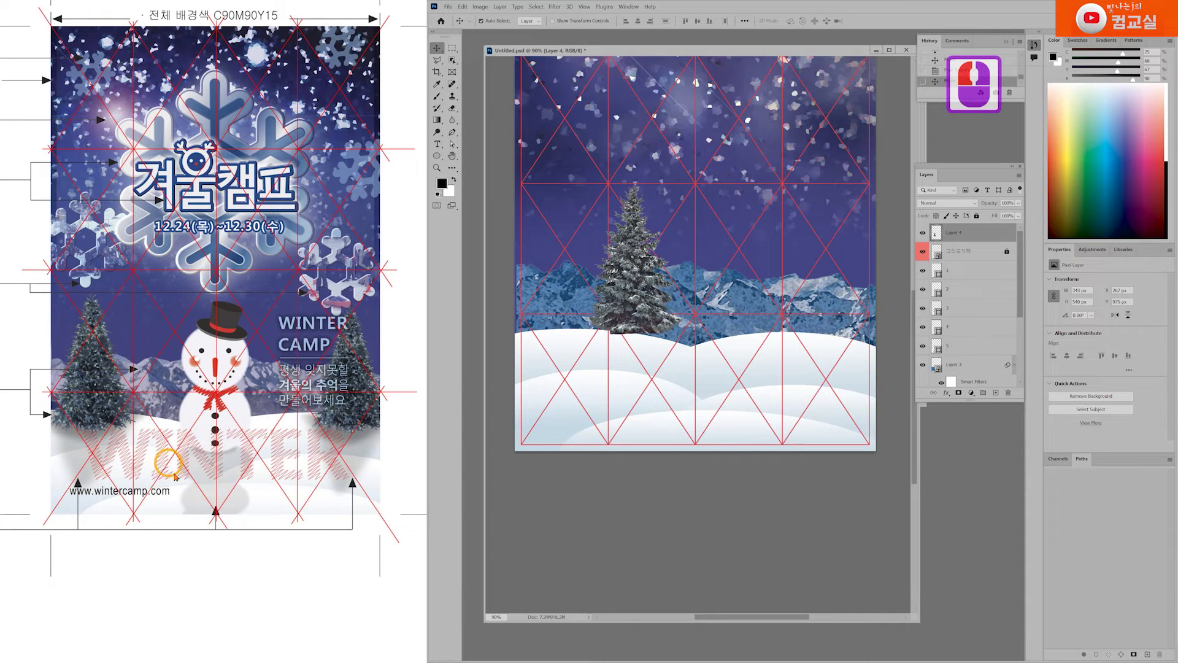
Place the tree layer beneath the grid layer and add a new layer named 나무그림자 directly below the tree.
{"action": "scroll", "coordinate": [165, 458], "scroll_direction": "up", "scroll_amount": 5}
{"action": "scroll", "coordinate": [219, 322], "scroll_direction": "down", "scroll_amount": 1}
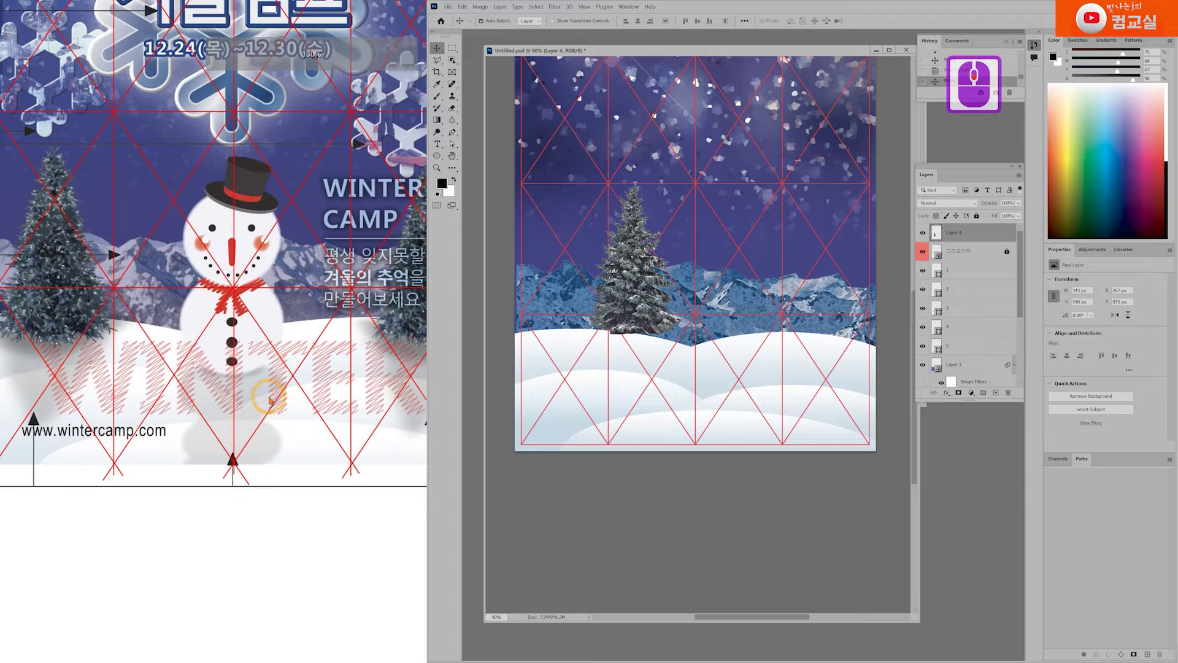
{"action": "left_click_drag", "start_coordinate": [252, 402], "coordinate": [237, 404]}
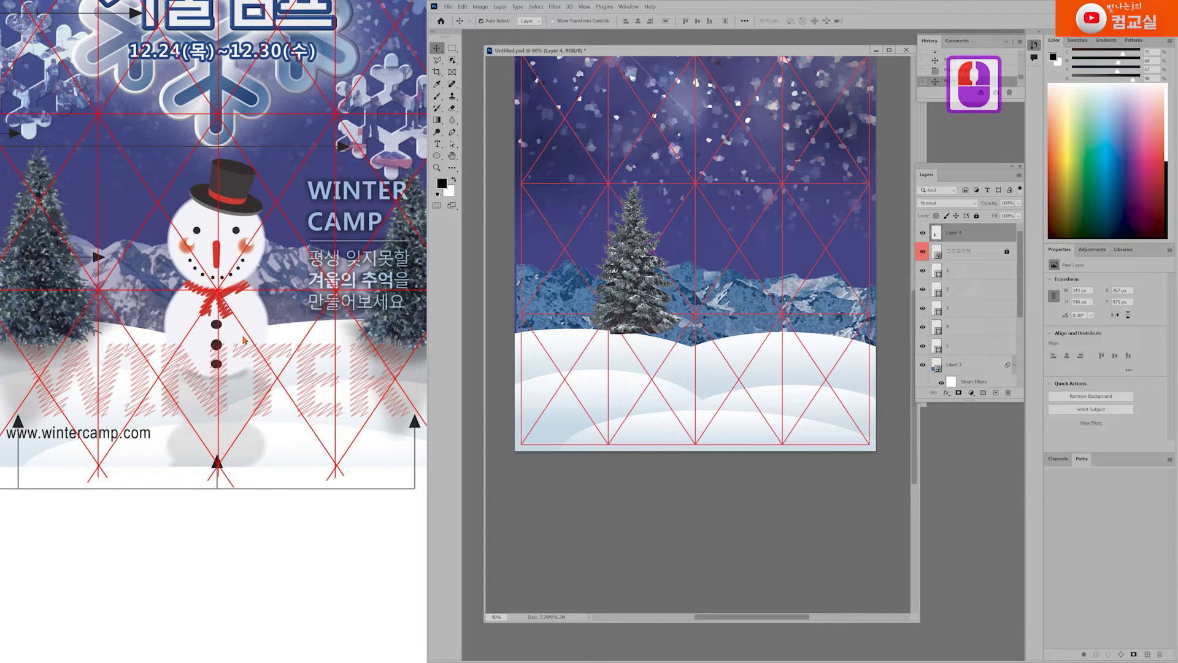
{"action": "left_click_drag", "start_coordinate": [215, 395], "coordinate": [301, 414]}
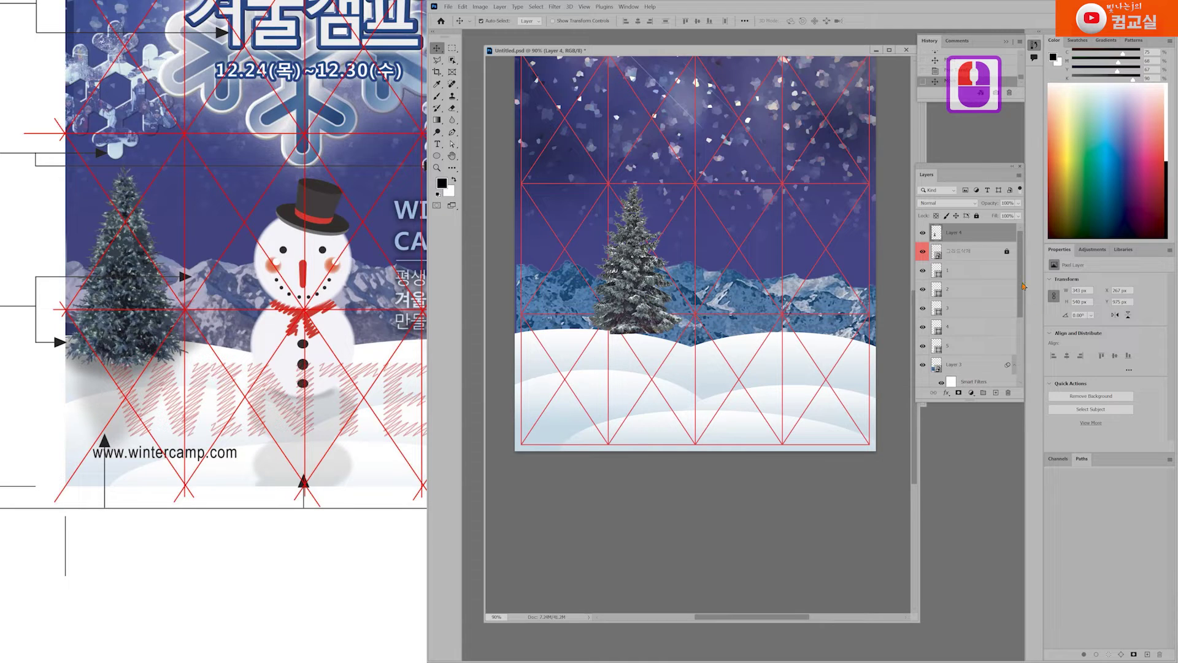
{"action": "left_click_drag", "start_coordinate": [972, 270], "coordinate": [974, 280]}
{"action": "double_click", "coordinate": [959, 271]}
{"action": "left_click", "coordinate": [975, 291]}
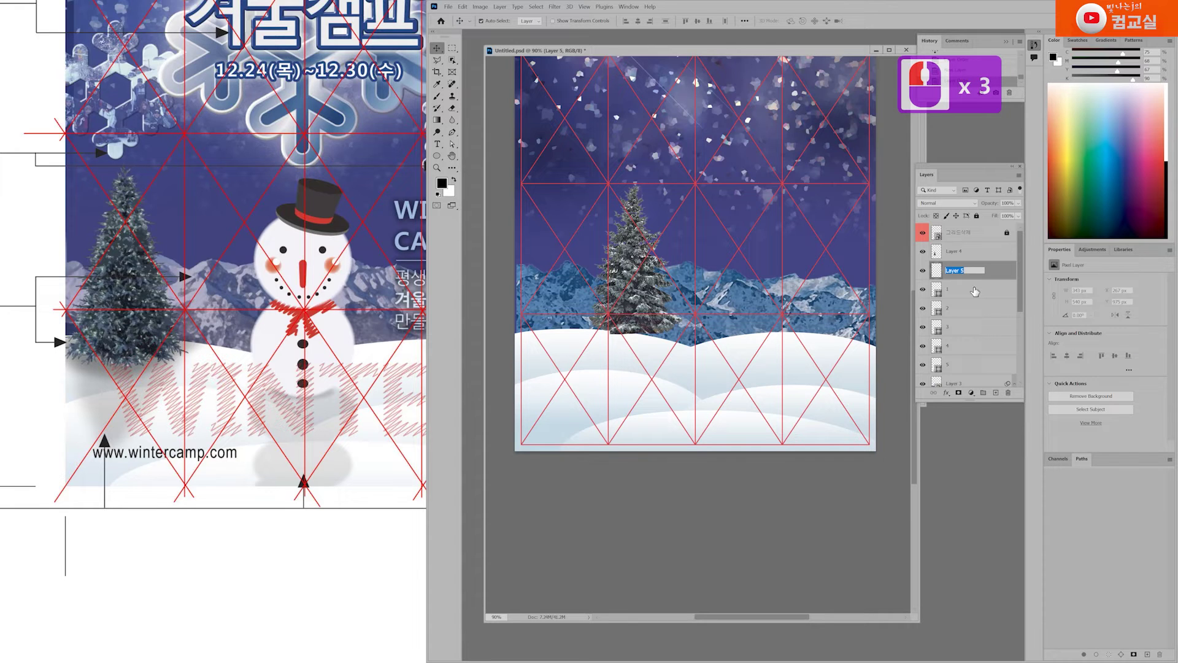
{"action": "type", "text": "나무금"}
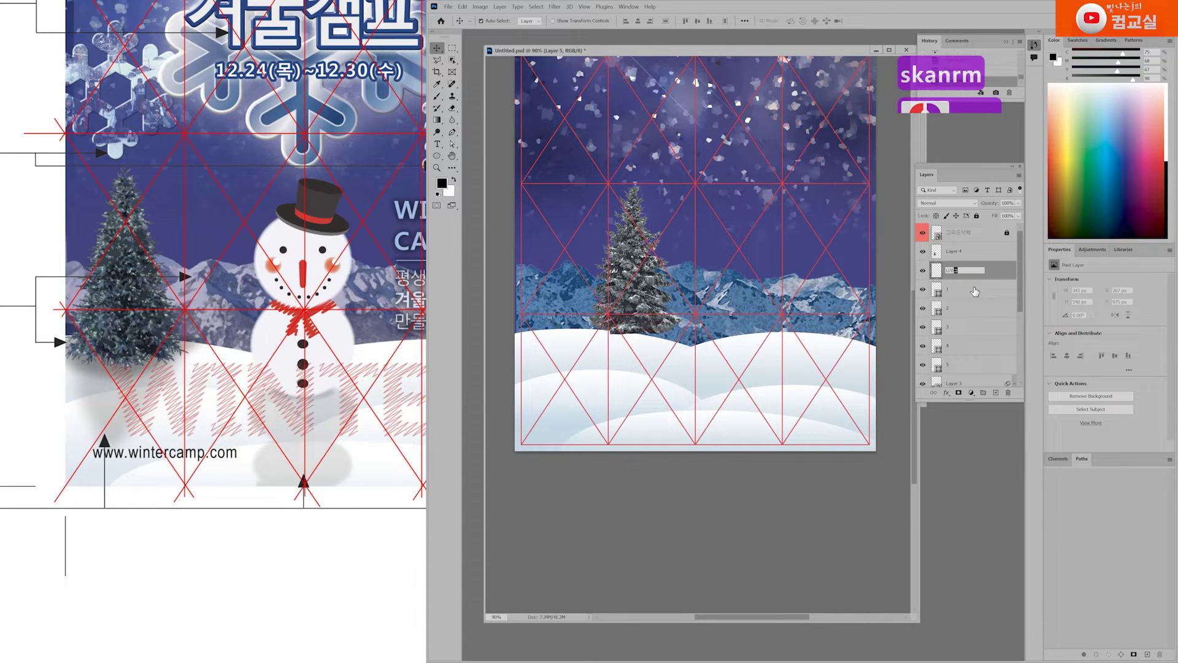
{"action": "key", "text": "BackSpace"}
{"action": "type", "text": "ㄹ;"}
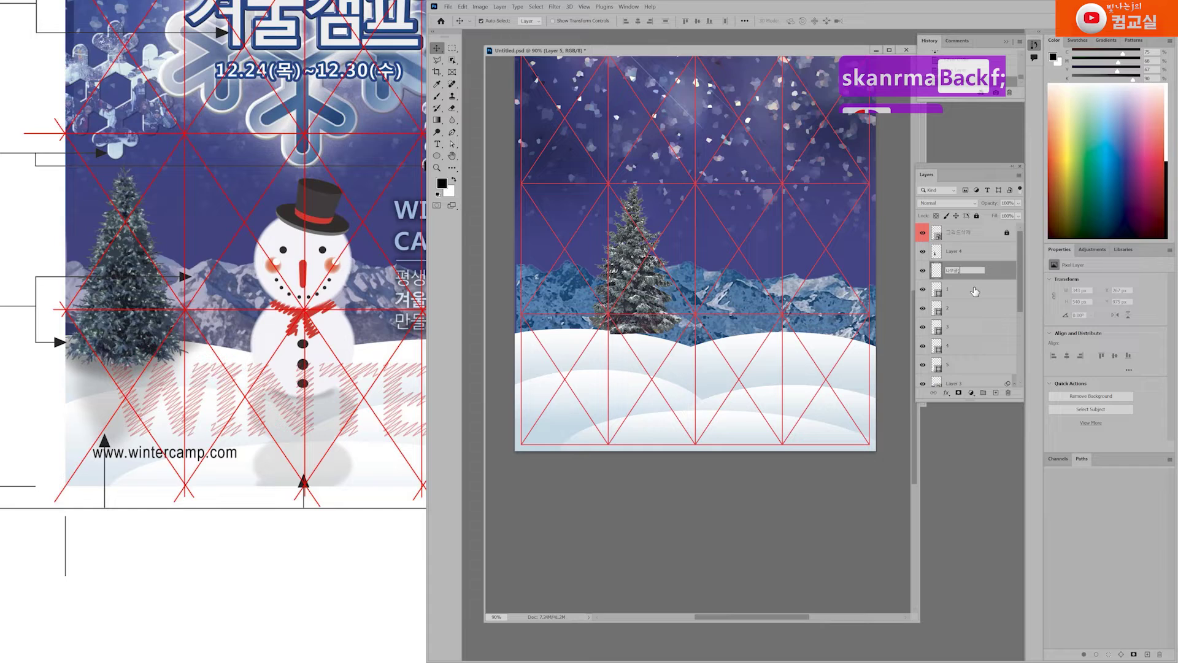
{"action": "key", "text": "Return"}
Open the Filter Gallery for the fir tree layer, compare Cutout with Dry Brush, and choose the Cutout filter.
{"action": "left_click", "coordinate": [965, 256]}
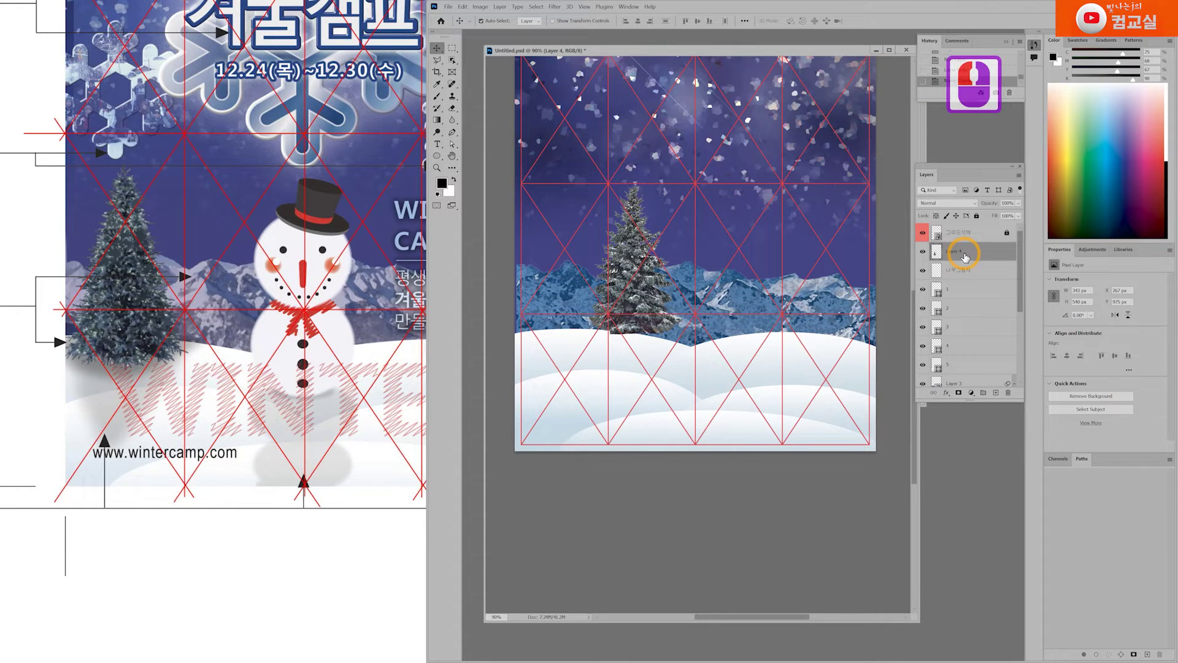
{"action": "left_click_drag", "start_coordinate": [141, 381], "coordinate": [387, 444]}
{"action": "left_click_drag", "start_coordinate": [423, 360], "coordinate": [164, 335]}
{"action": "left_click", "coordinate": [969, 257]}
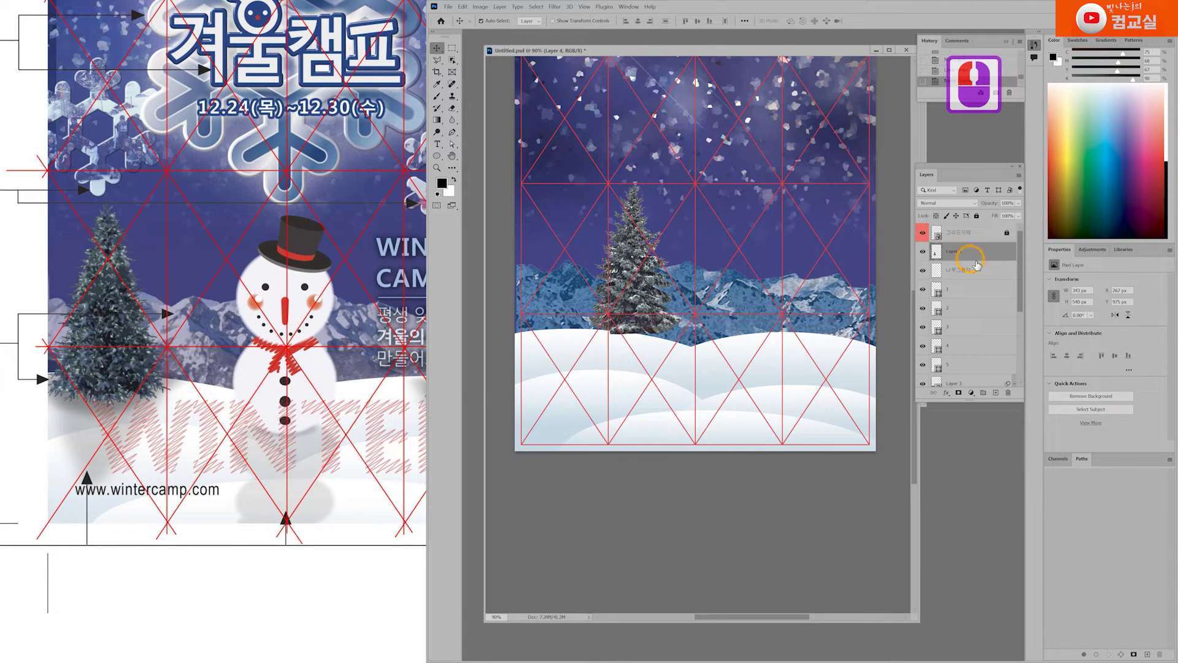
{"action": "left_click", "coordinate": [555, 7]}
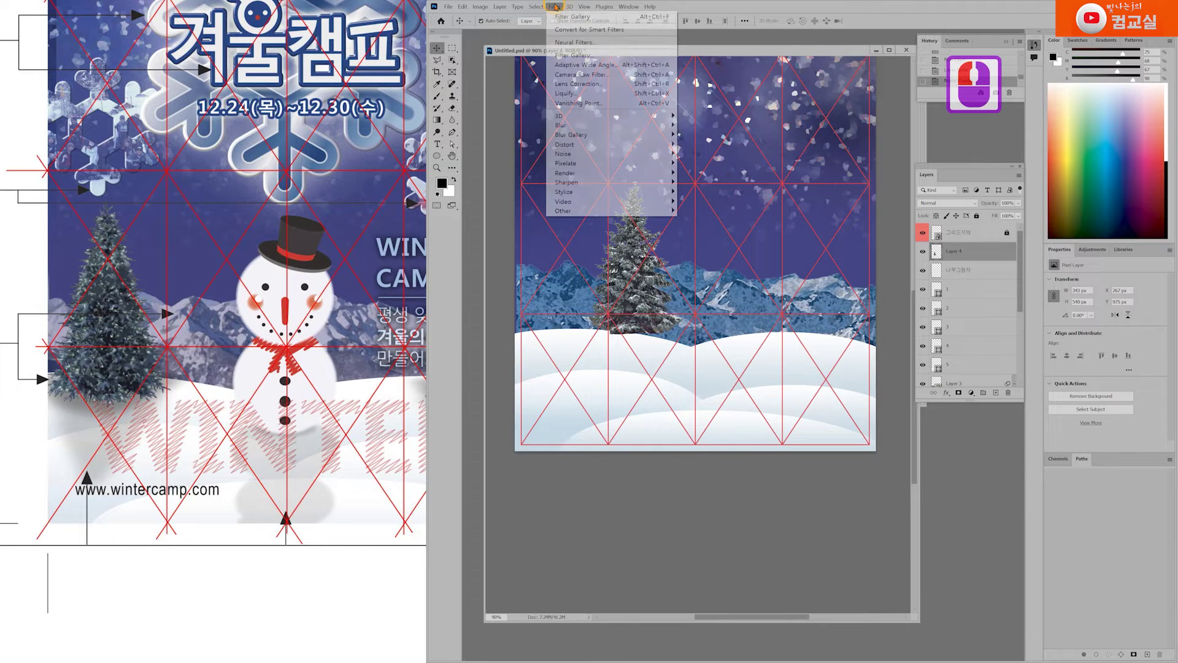
{"action": "left_click", "coordinate": [574, 55]}
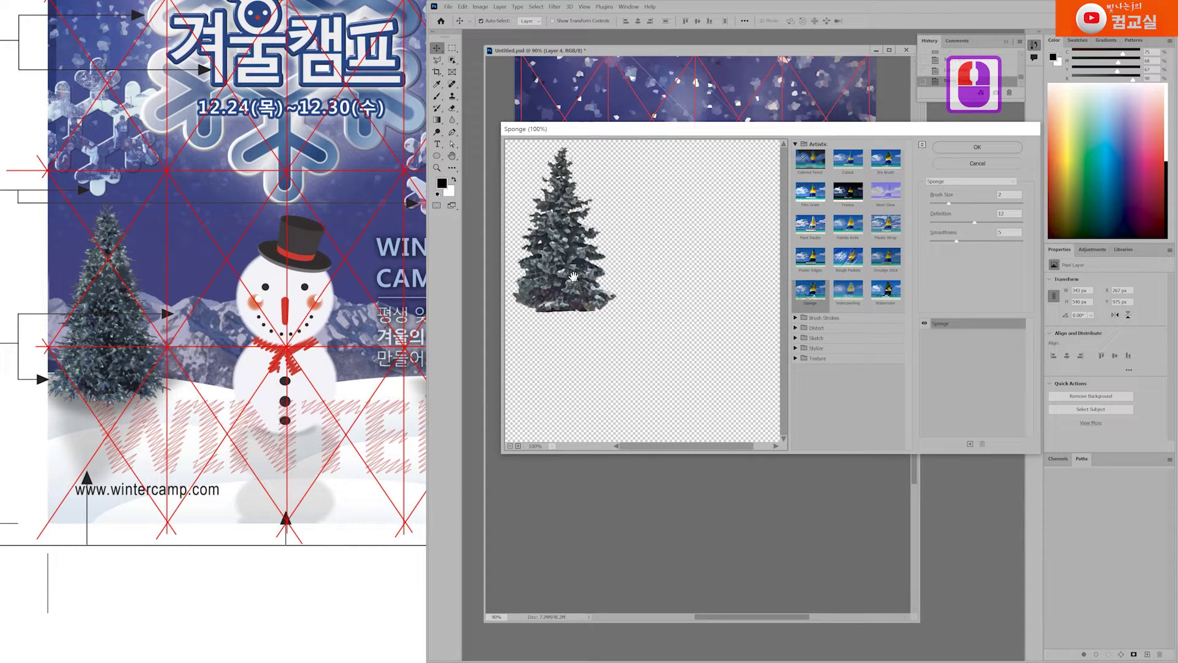
{"action": "double_click", "coordinate": [848, 167]}
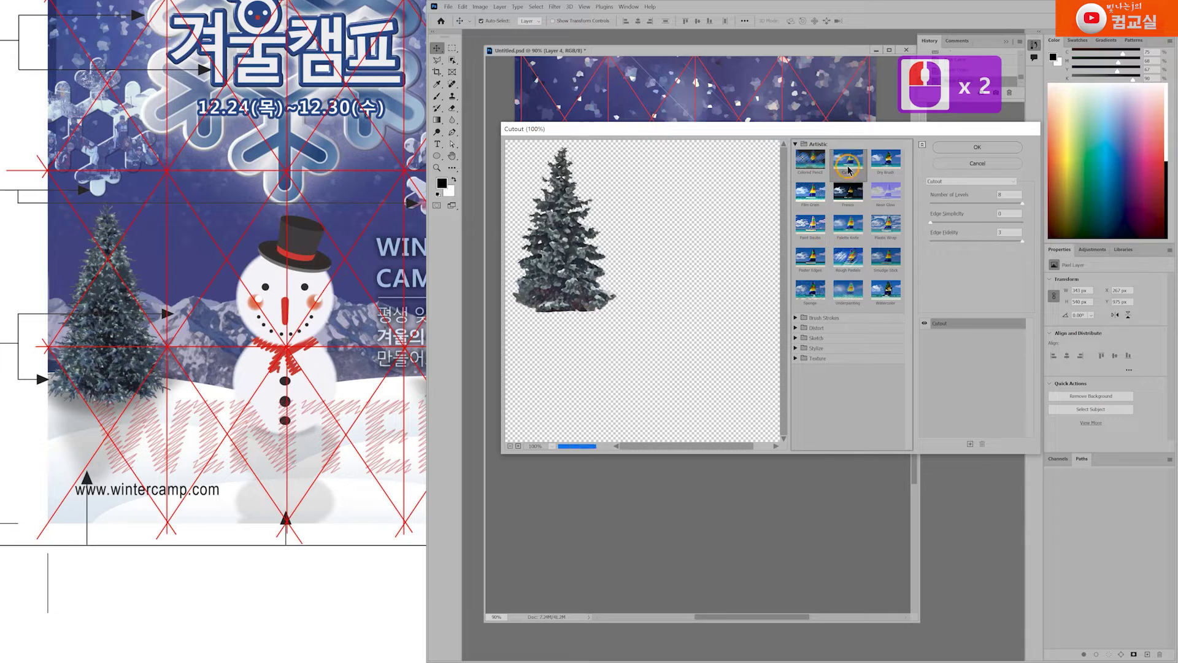
{"action": "left_click", "coordinate": [885, 161]}
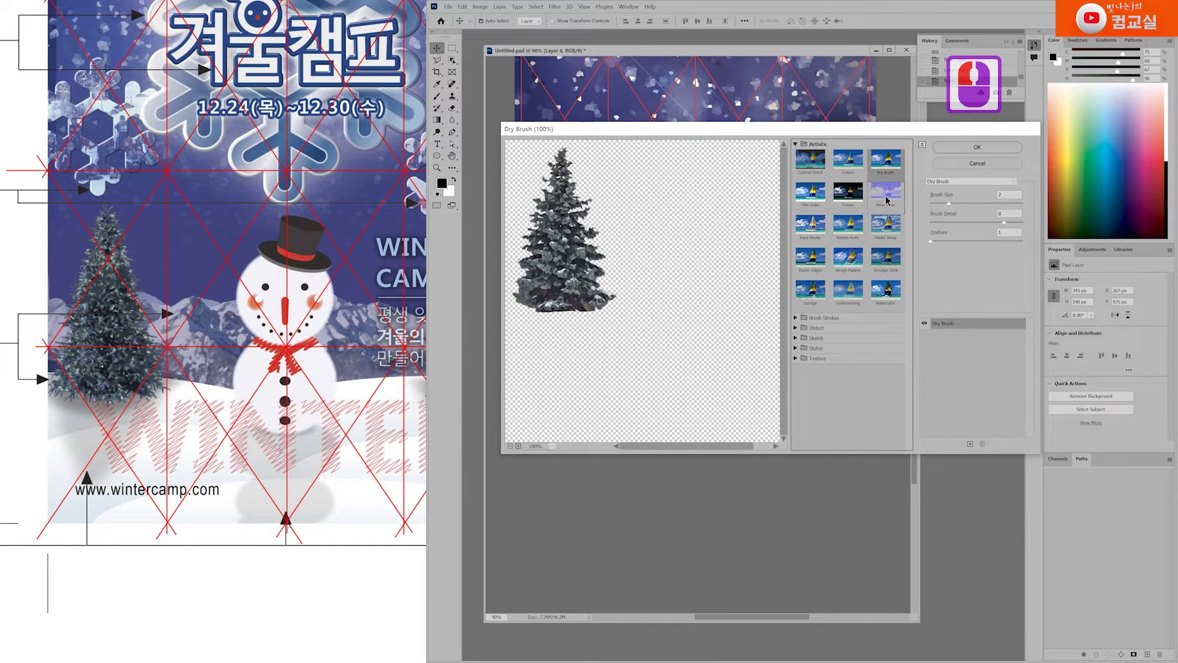
{"action": "left_click", "coordinate": [848, 161]}
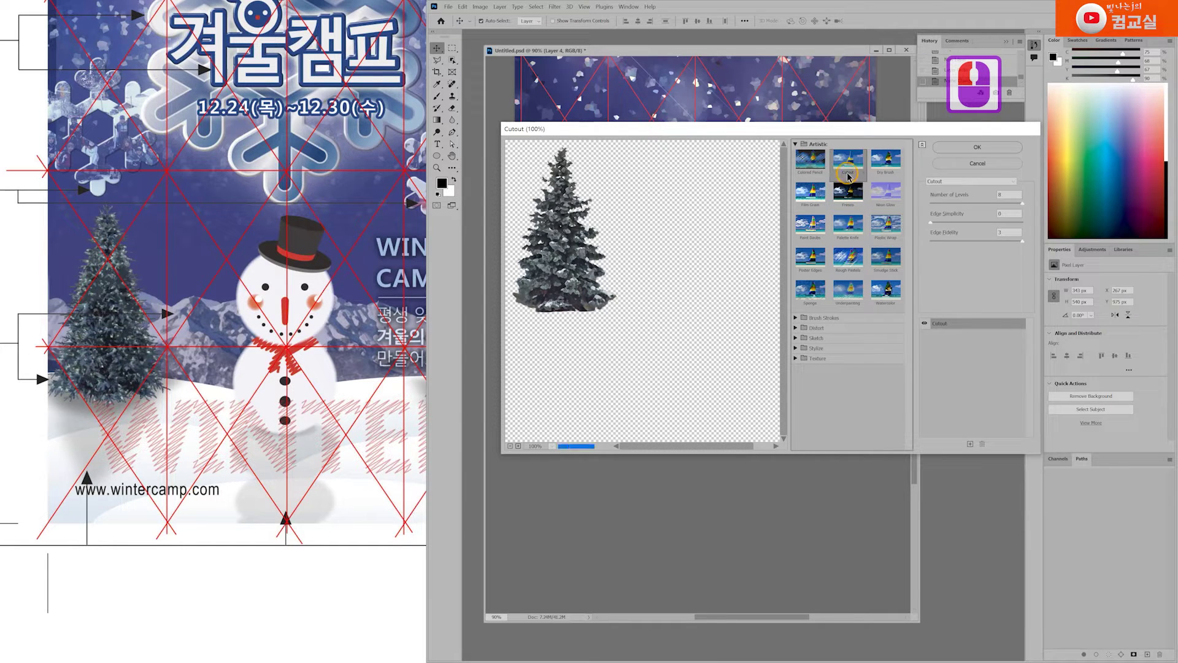
{"action": "left_click", "coordinate": [580, 289]}
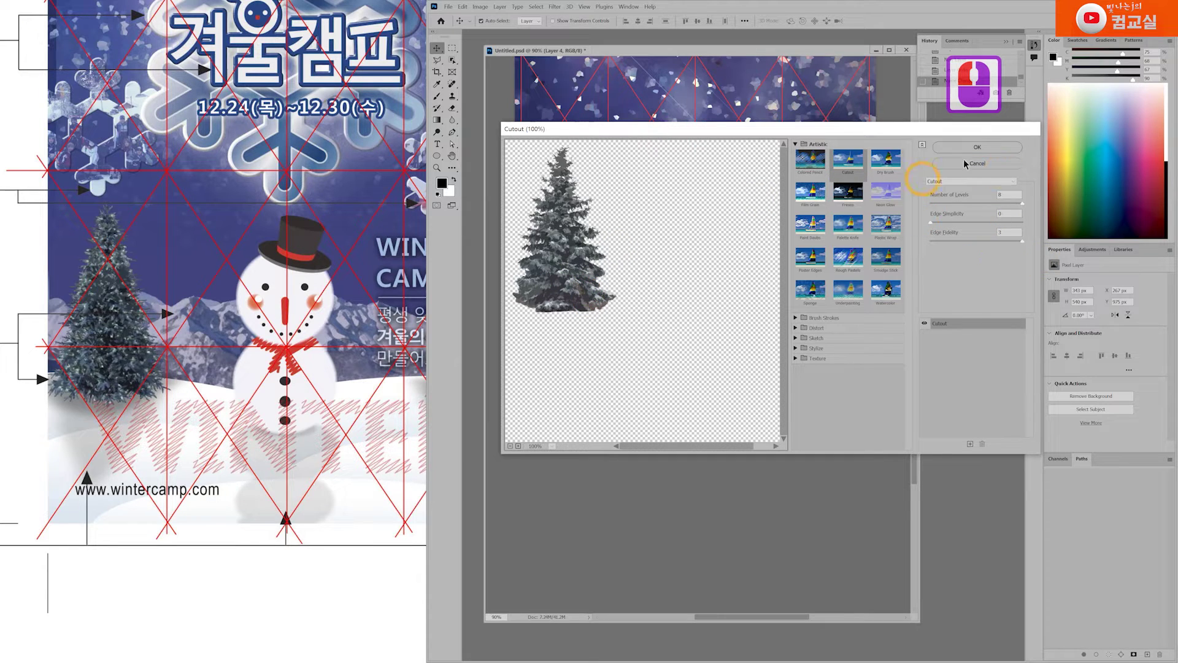
Try Cutout with Number of Levels at 5 and several Edge Simplicity values on the tree, returning Edge Simplicity to 0.
{"action": "left_click_drag", "start_coordinate": [1005, 204], "coordinate": [977, 204]}
{"action": "left_click", "coordinate": [965, 222]}
{"action": "left_click", "coordinate": [1001, 222]}
{"action": "left_click", "coordinate": [1006, 222]}
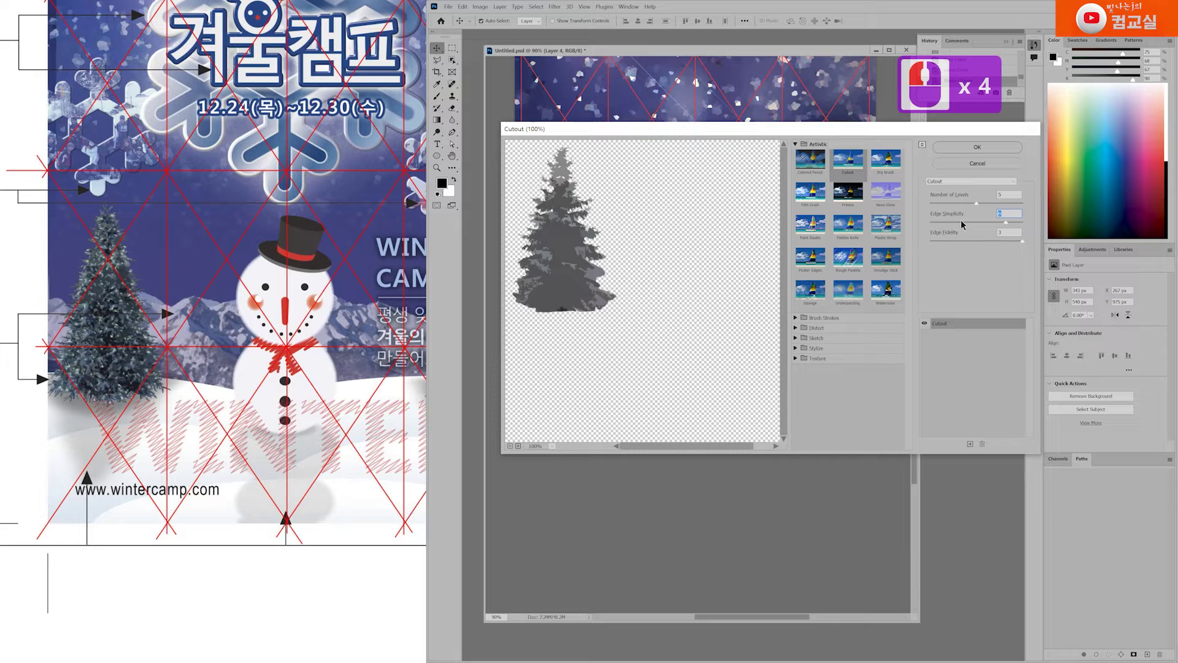
{"action": "left_click", "coordinate": [945, 222]}
{"action": "left_click", "coordinate": [933, 223]}
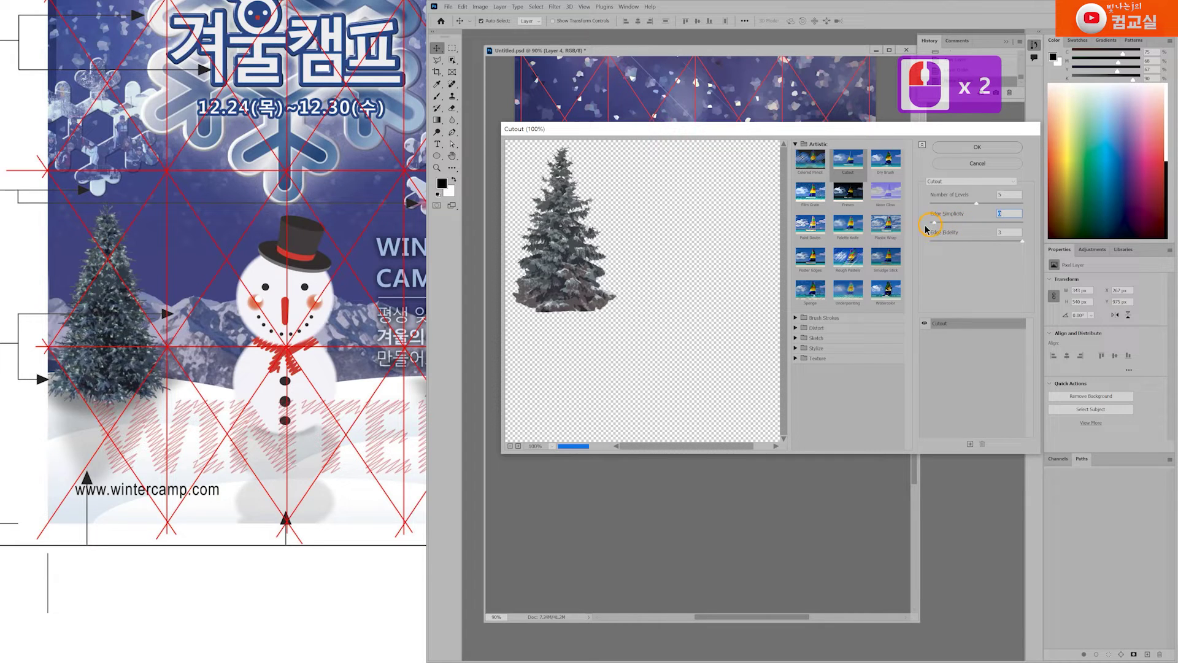
{"action": "left_click", "coordinate": [930, 228]}
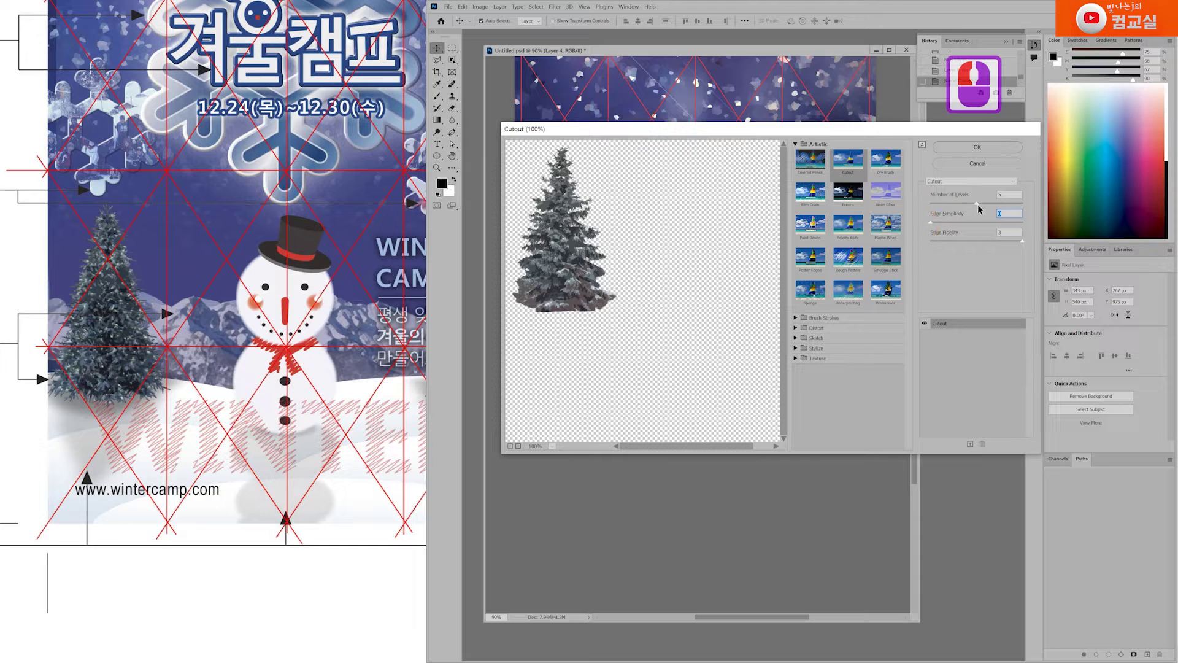
Set Cutout's Number of Levels to 8, keep Edge Simplicity 0 and Edge Fidelity 3, and apply the filter to the tree.
{"action": "left_click_drag", "start_coordinate": [975, 205], "coordinate": [1005, 210]}
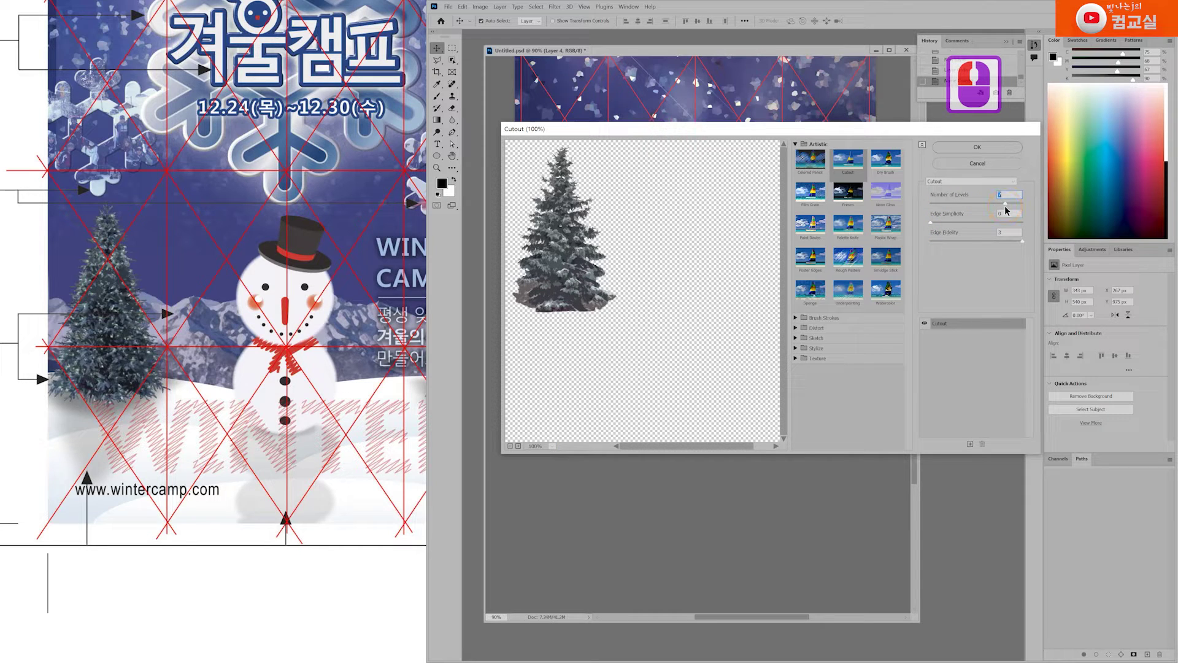
{"action": "left_click_drag", "start_coordinate": [1013, 208], "coordinate": [1022, 205]}
{"action": "left_click", "coordinate": [979, 232]}
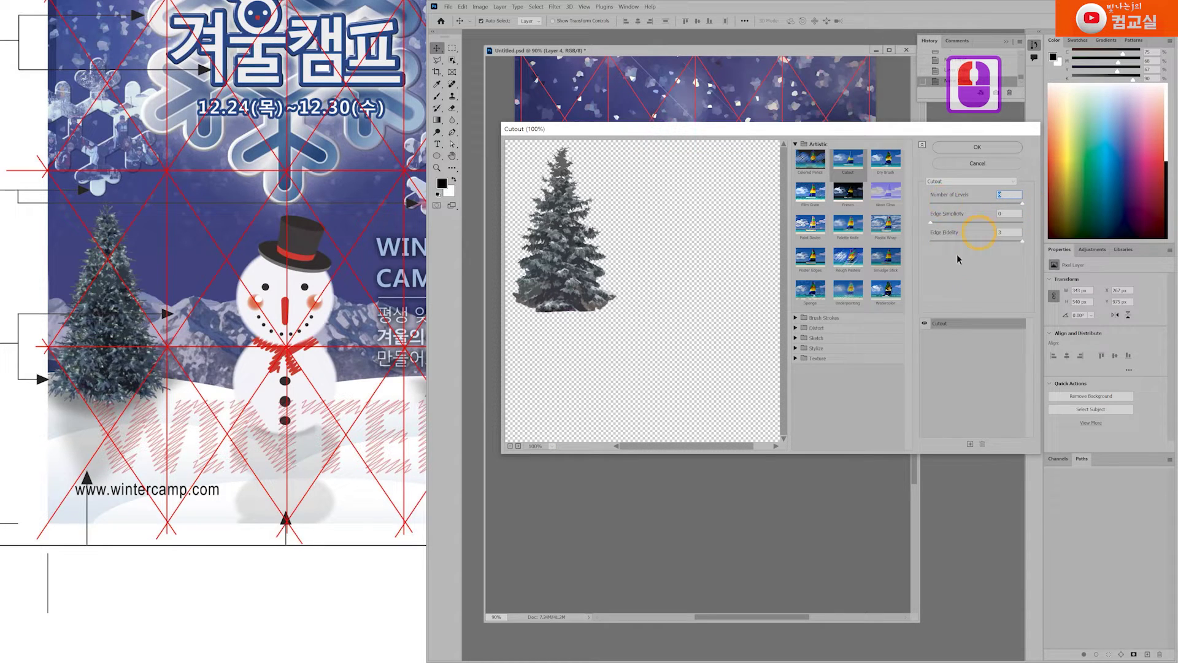
{"action": "left_click", "coordinate": [989, 152]}
{"action": "left_click", "coordinate": [736, 339]}
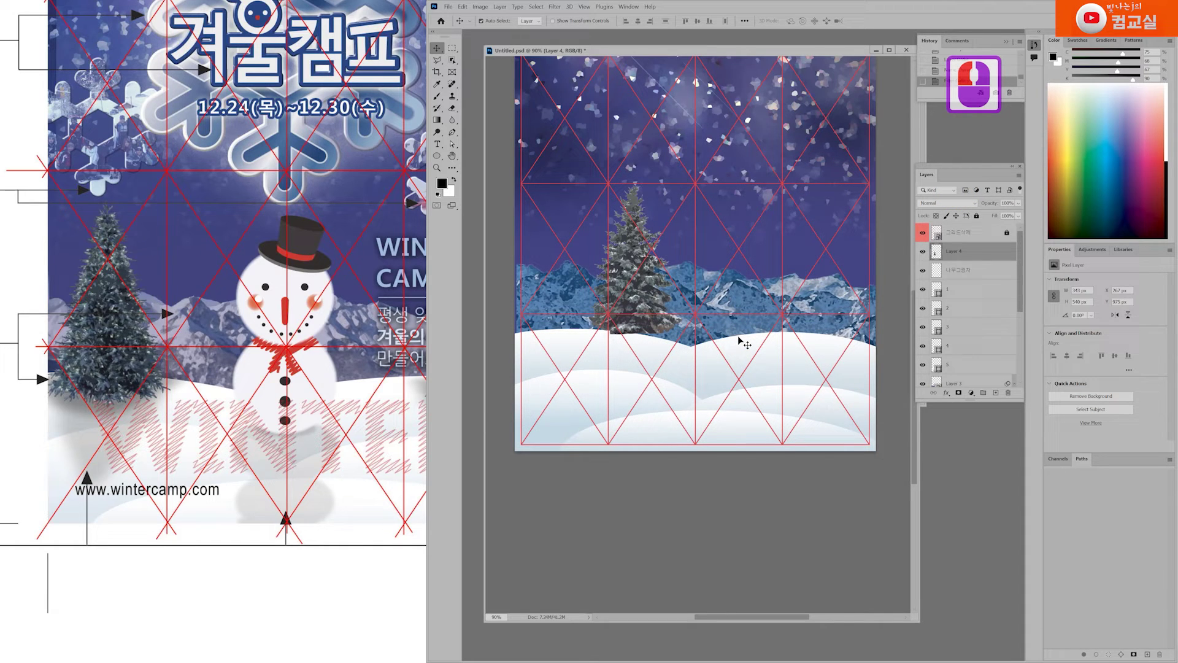
Make the 나무그림자 layer active and prepare a slightly enlarged Soft Round brush with 0% hardness.
{"action": "left_click", "coordinate": [972, 271]}
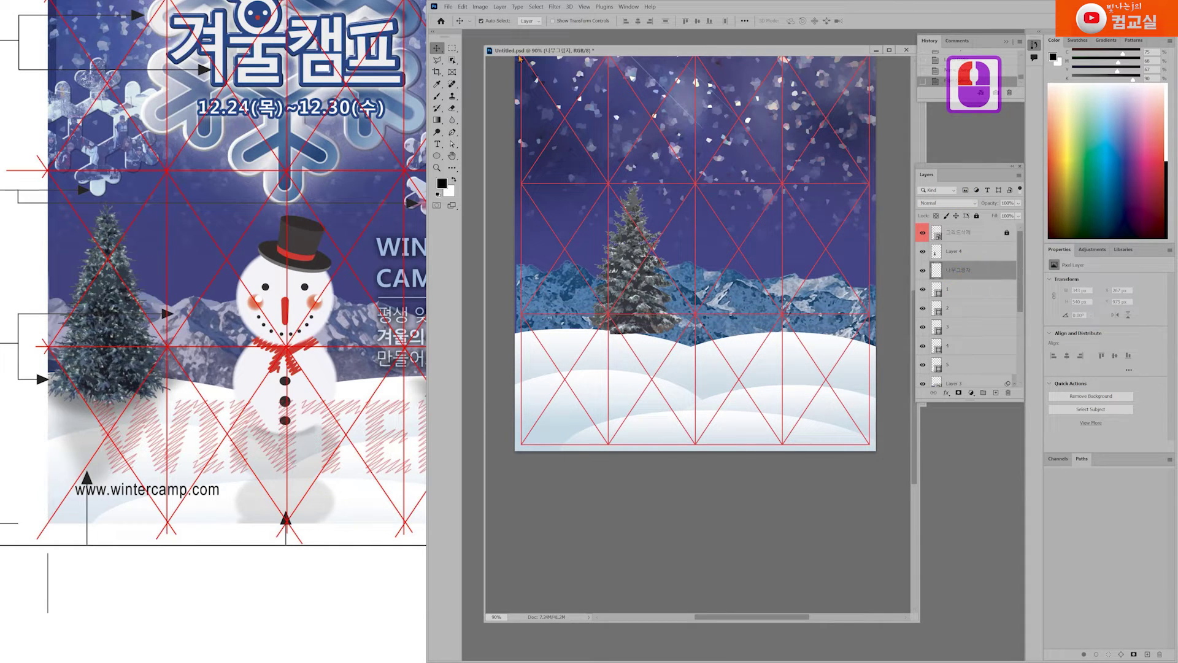
{"action": "left_click", "coordinate": [437, 96]}
{"action": "left_click", "coordinate": [488, 92]}
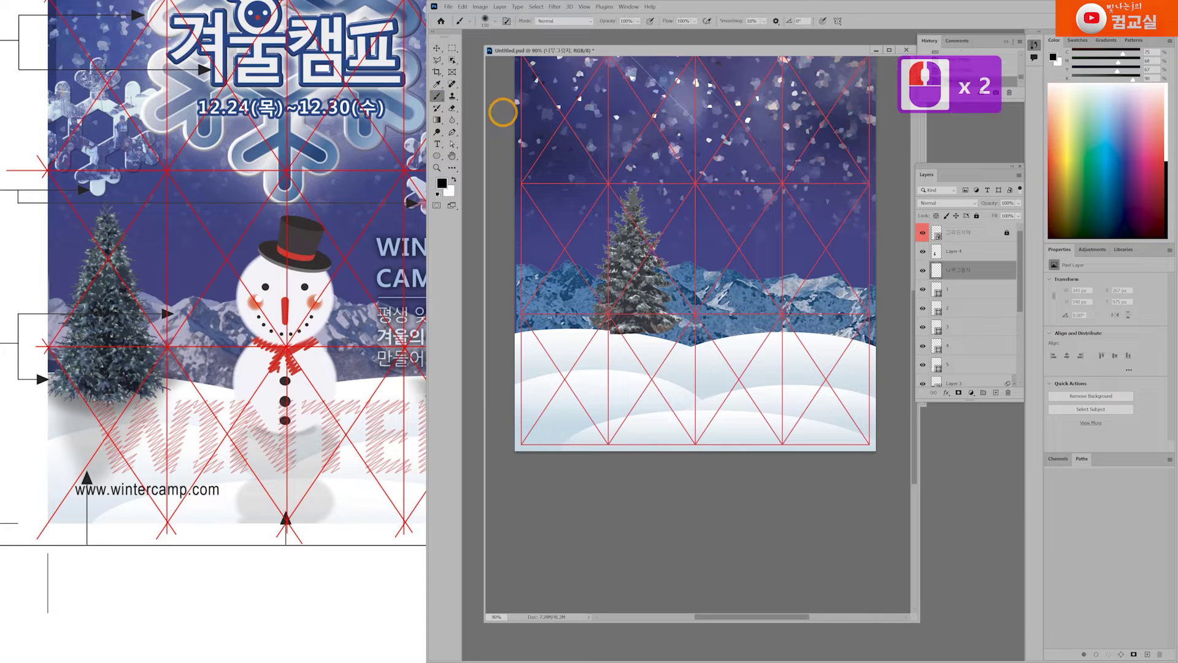
{"action": "right_click", "coordinate": [693, 273]}
{"action": "left_click", "coordinate": [747, 388]}
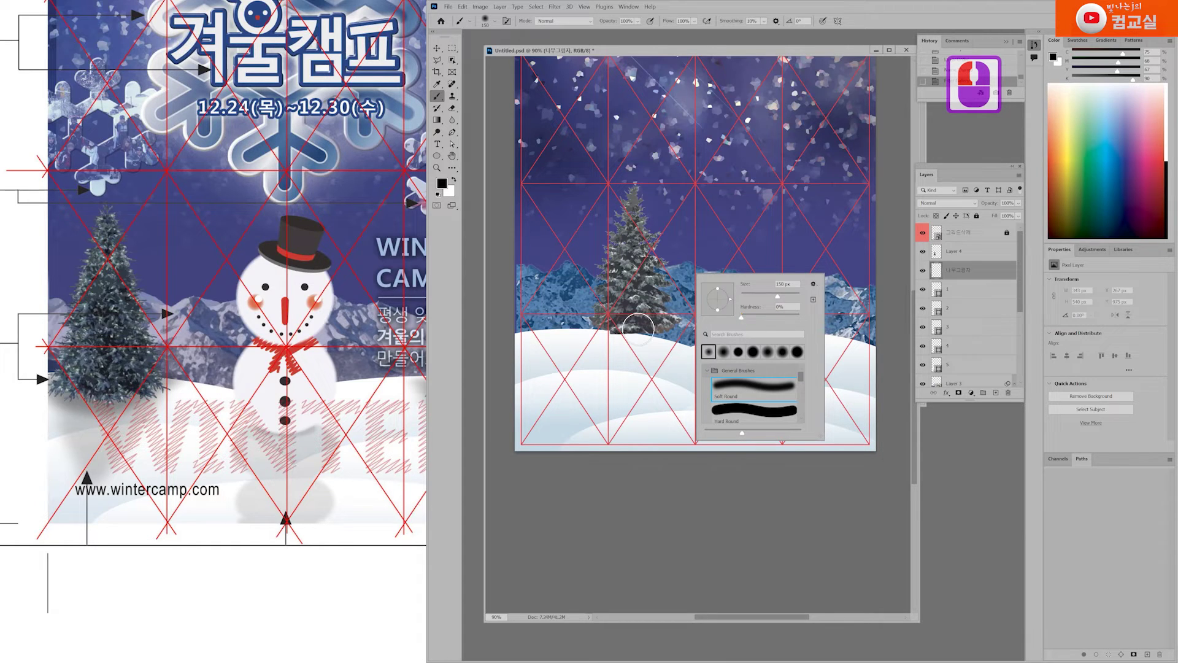
{"action": "left_click", "coordinate": [966, 282]}
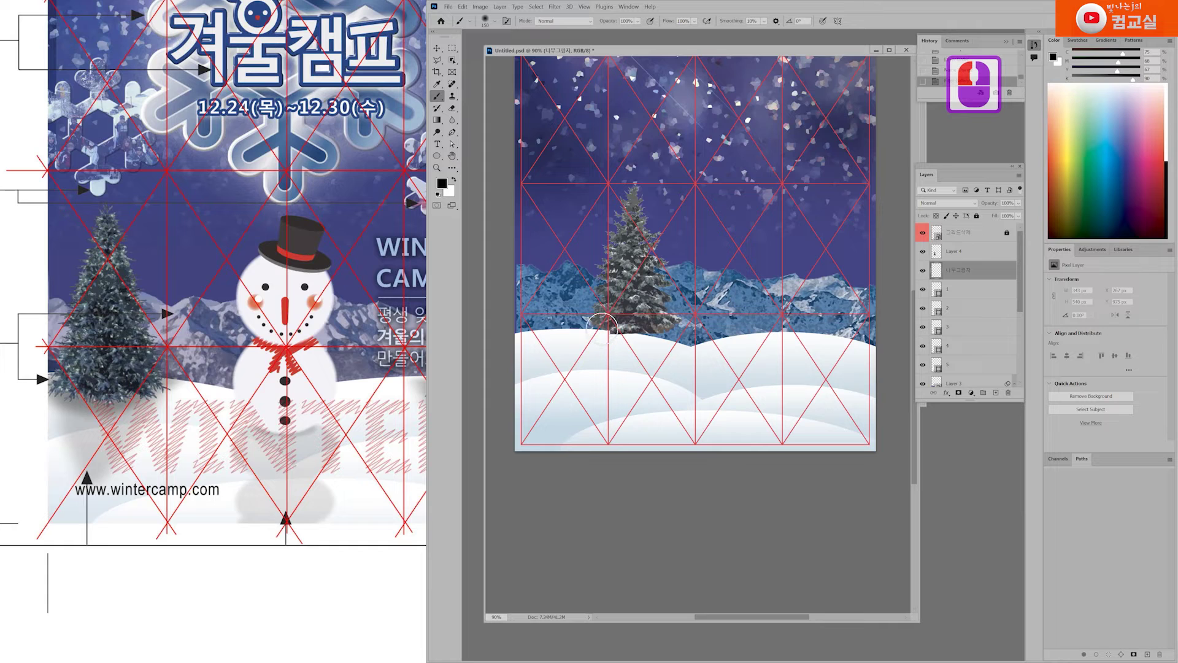
{"action": "key", "text": "bracketright"}
{"action": "key", "text": "bracketright"}
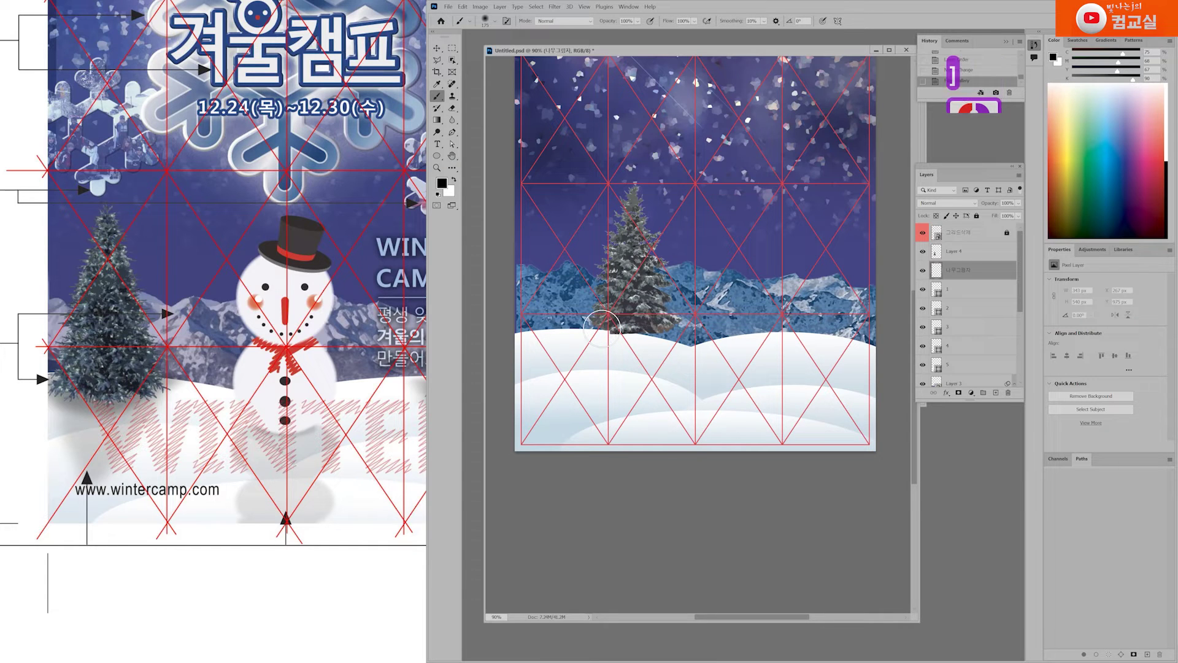
Try to paint a soft black shadow under the base of the fir tree on the shadow layer.
{"action": "left_click_drag", "start_coordinate": [602, 329], "coordinate": [681, 328]}
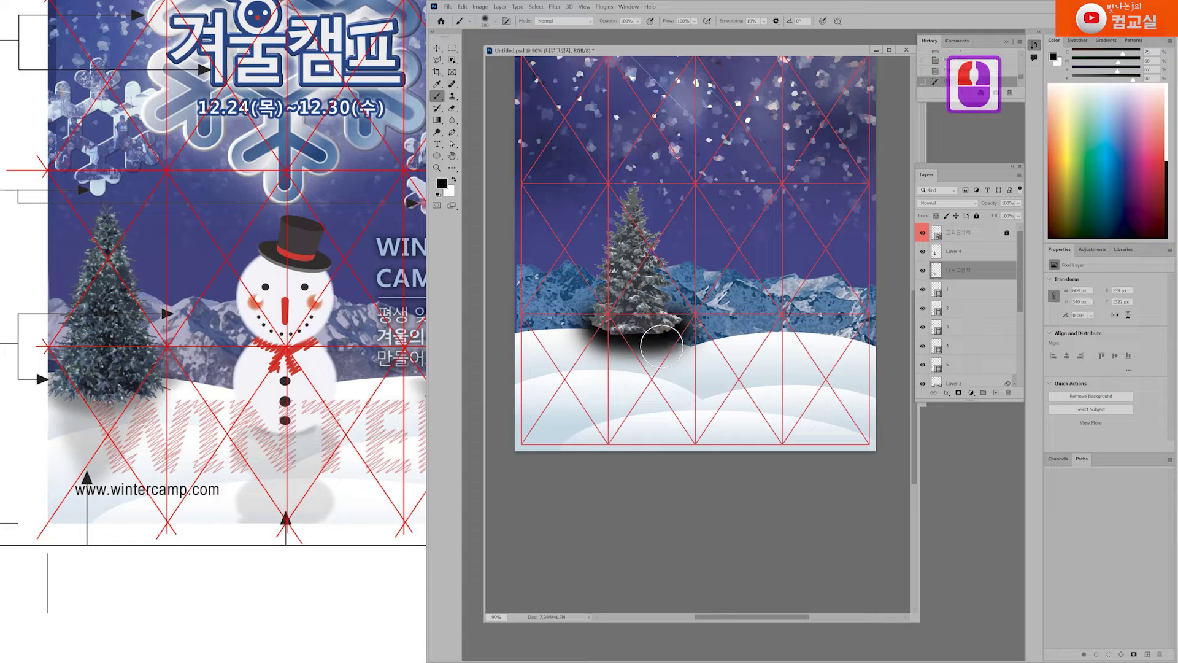
{"action": "key", "text": "ctrl+z"}
Set the foreground colour to grey 696969 and paint a soft shadow around the fir tree's base.
{"action": "left_click", "coordinate": [450, 186]}
{"action": "left_click_drag", "start_coordinate": [501, 289], "coordinate": [501, 278]}
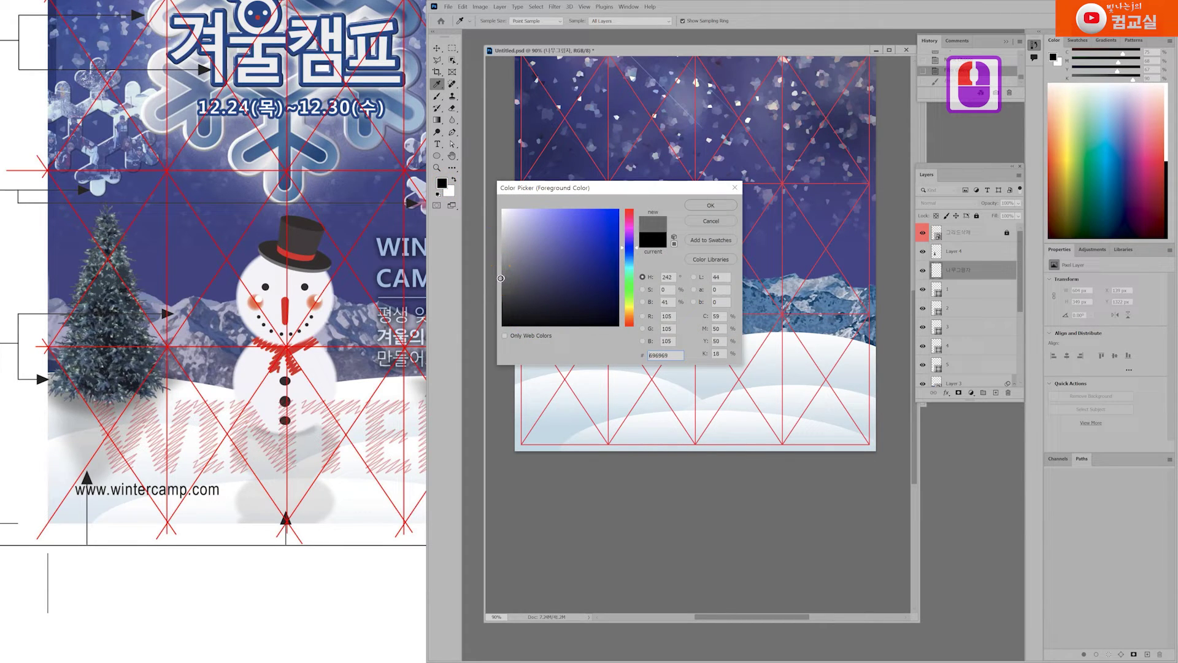
{"action": "left_click", "coordinate": [721, 209]}
{"action": "mouse_move", "coordinate": [632, 311]}
{"action": "left_mouse_down"}
{"action": "mouse_move", "coordinate": [590, 319]}
{"action": "mouse_move", "coordinate": [632, 336]}
{"action": "mouse_move", "coordinate": [673, 325]}
{"action": "mouse_move", "coordinate": [668, 364]}
{"action": "mouse_move", "coordinate": [602, 326]}
{"action": "mouse_move", "coordinate": [665, 328]}
{"action": "mouse_move", "coordinate": [617, 322]}
{"action": "mouse_move", "coordinate": [652, 339]}
{"action": "left_mouse_up"}
Set the 나무그림자 layer's blend mode to Multiply and its opacity to 75%.
{"action": "left_click", "coordinate": [968, 204]}
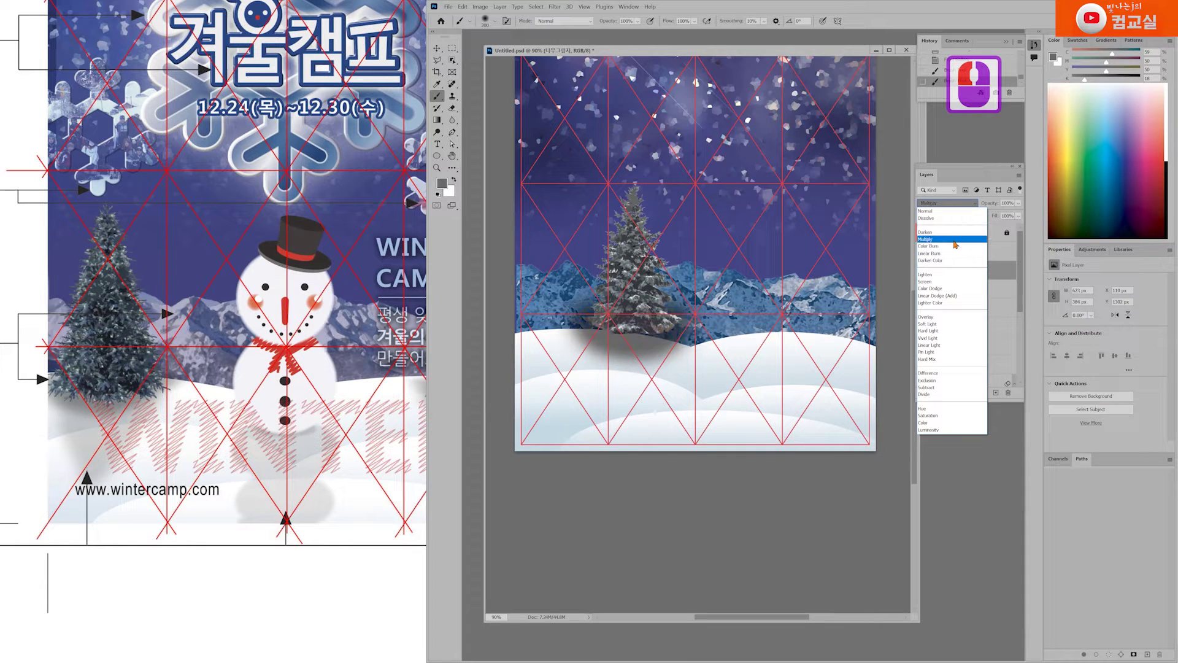
{"action": "left_click", "coordinate": [955, 239]}
{"action": "left_click", "coordinate": [1018, 203]}
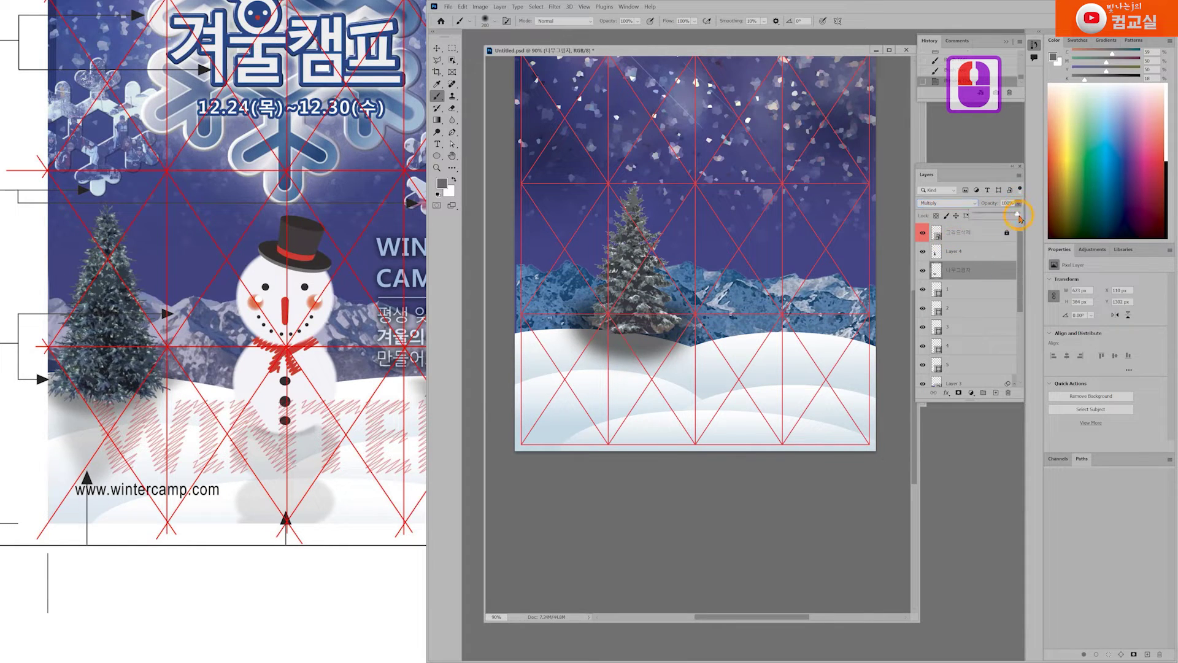
{"action": "left_click_drag", "start_coordinate": [1015, 218], "coordinate": [1013, 218]}
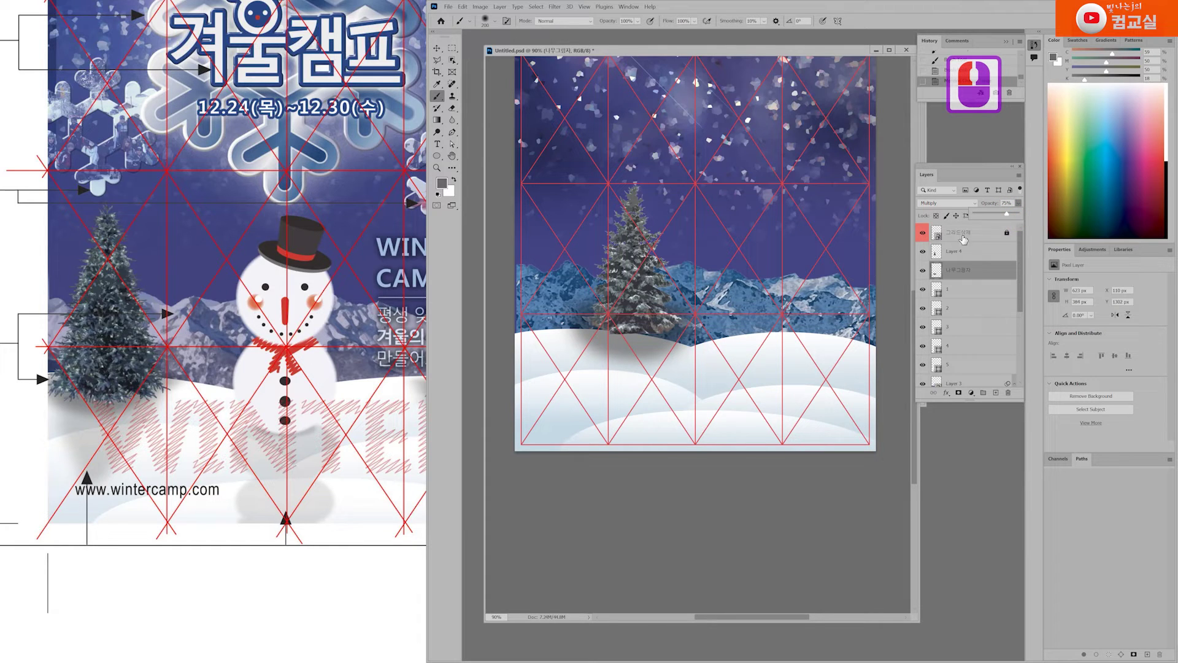
{"action": "left_click", "coordinate": [616, 326]}
{"action": "left_click", "coordinate": [637, 326]}
{"action": "left_click", "coordinate": [652, 326]}
Select the tree and shadow layers together and move them onto the snow hill at the poster's left edge.
{"action": "left_click", "coordinate": [1054, 264]}
{"action": "left_click", "coordinate": [982, 252], "text": "shift"}
{"action": "left_click", "coordinate": [437, 47]}
{"action": "left_click", "coordinate": [651, 296]}
{"action": "left_click_drag", "start_coordinate": [653, 297], "coordinate": [585, 314]}
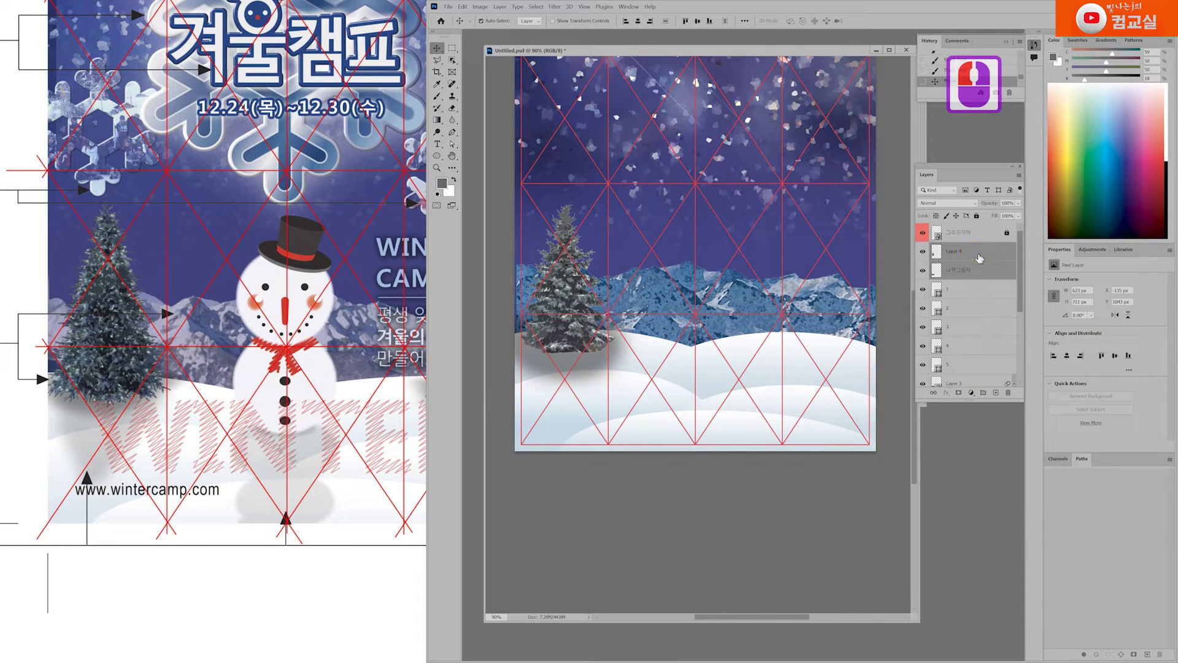
Squash the 나무그림자 layer's shadow vertically to about 77% and reposition it under the tree's base.
{"action": "triple_click", "coordinate": [976, 277]}
{"action": "key", "text": "ctrl+t"}
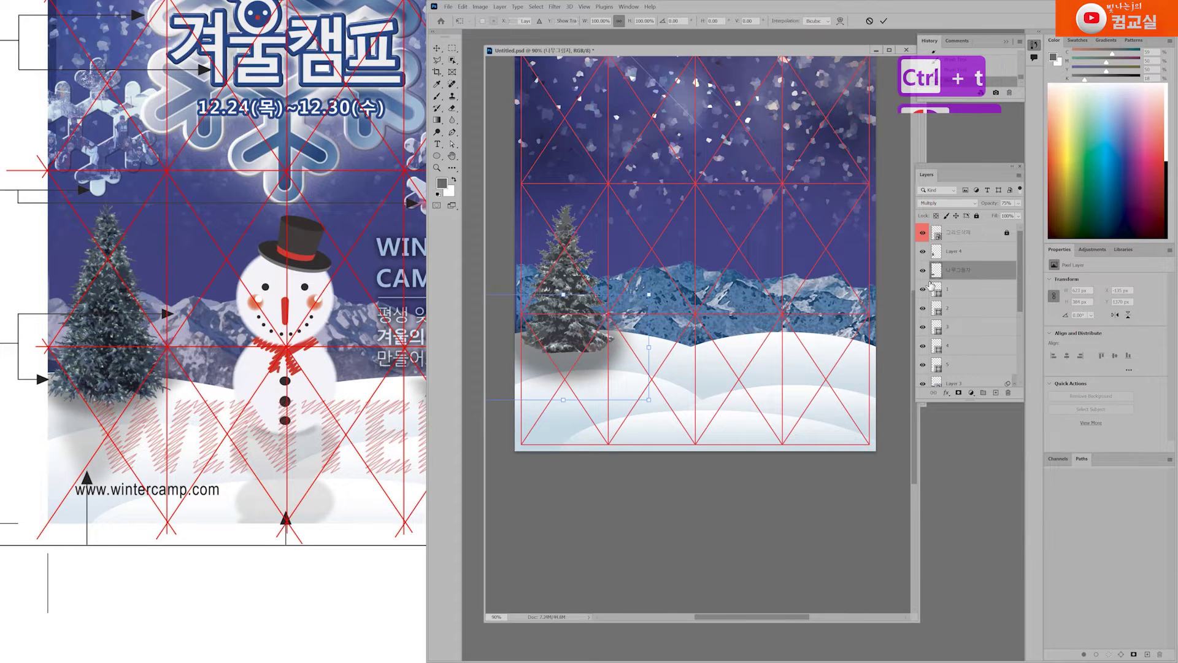
{"action": "left_click_drag", "start_coordinate": [563, 399], "coordinate": [562, 386]}
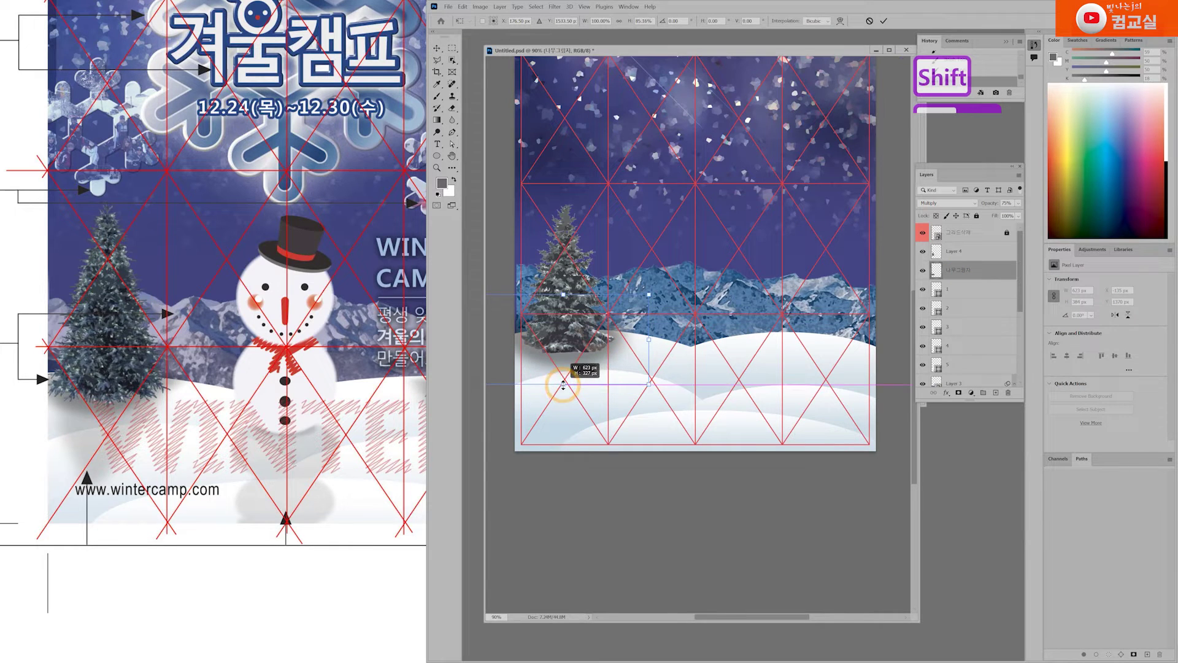
{"action": "left_click_drag", "start_coordinate": [564, 339], "coordinate": [569, 344]}
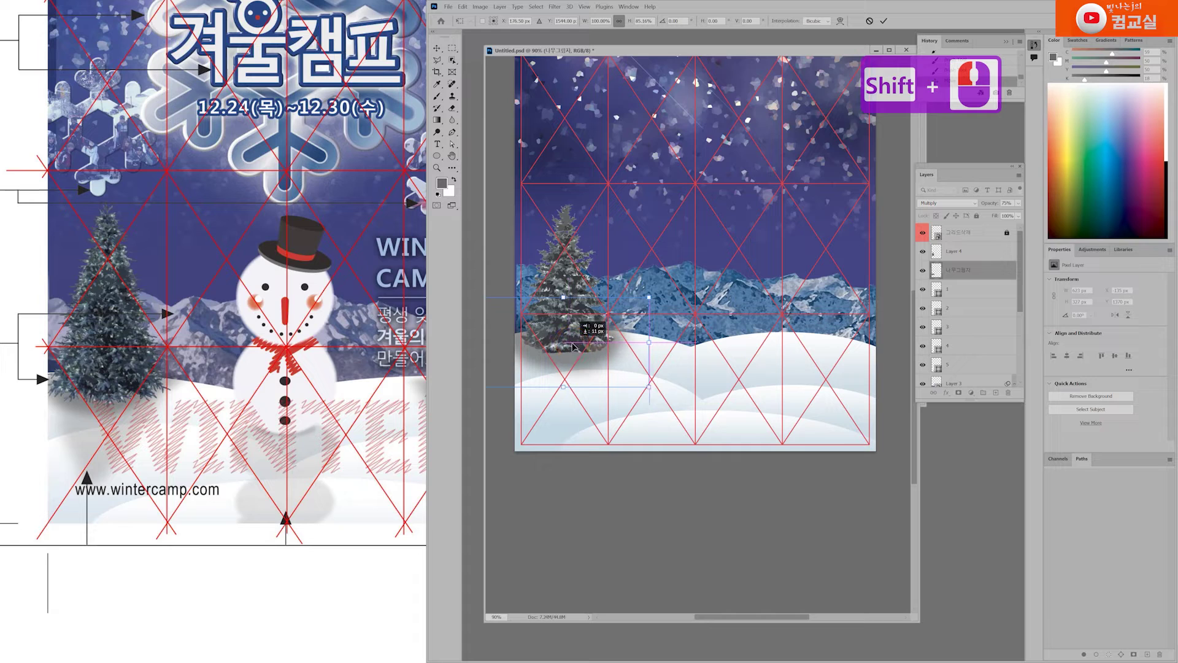
{"action": "left_click_drag", "start_coordinate": [562, 387], "coordinate": [561, 377]}
{"action": "left_click_drag", "start_coordinate": [575, 335], "coordinate": [579, 342]}
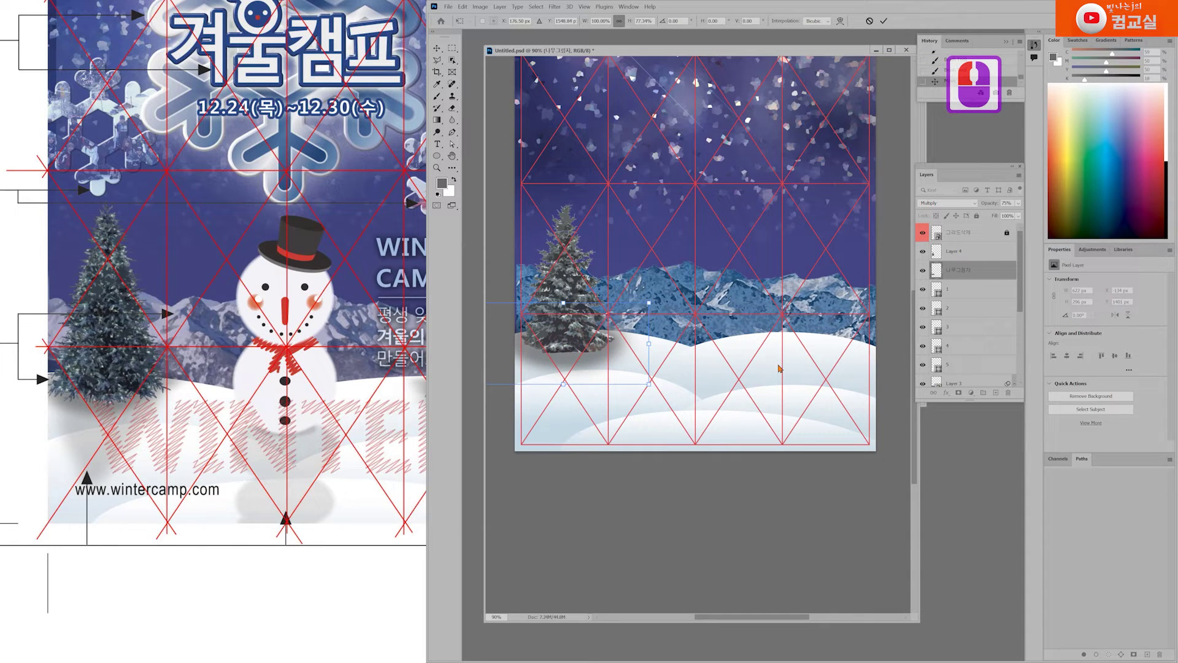
{"action": "key", "text": "Return"}
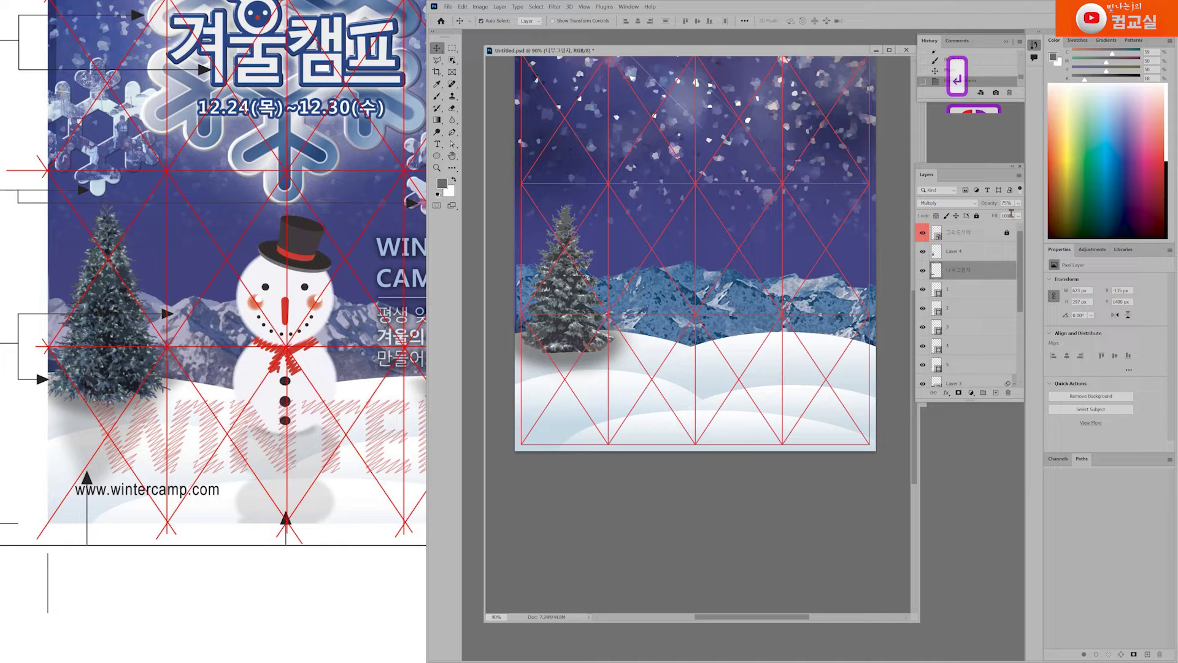
Try lowering the 나무그림자 layer's opacity to 65% and compare the tree with its shadow hidden and shown.
{"action": "left_click", "coordinate": [1018, 205]}
{"action": "left_click_drag", "start_coordinate": [989, 220], "coordinate": [995, 220]}
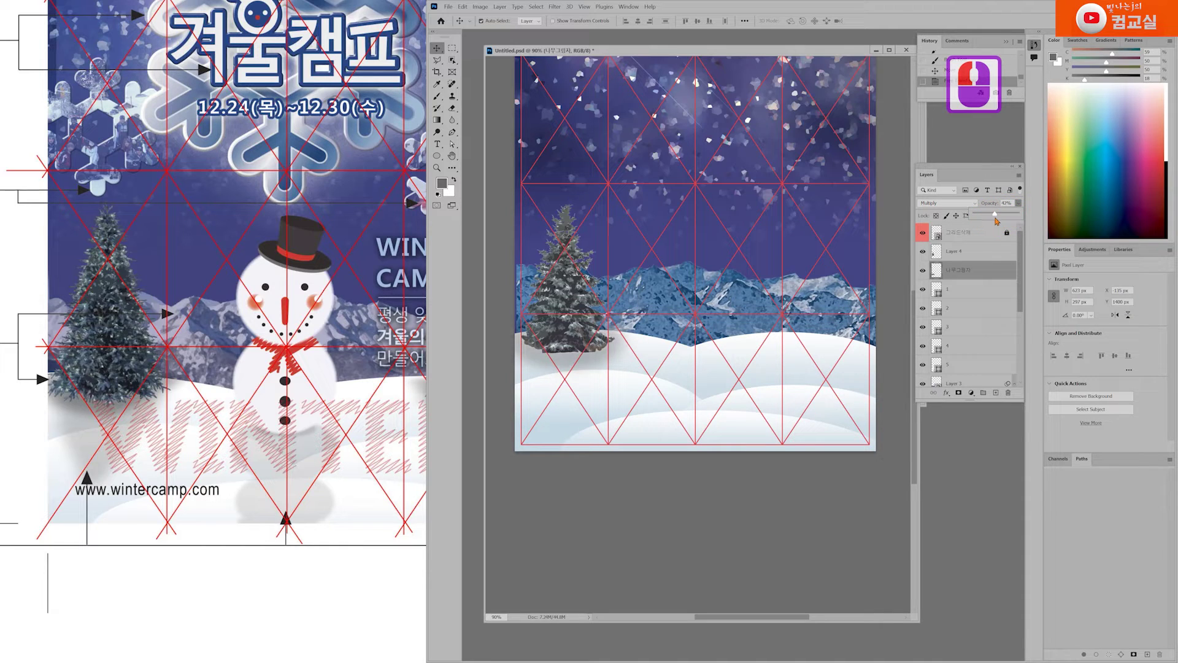
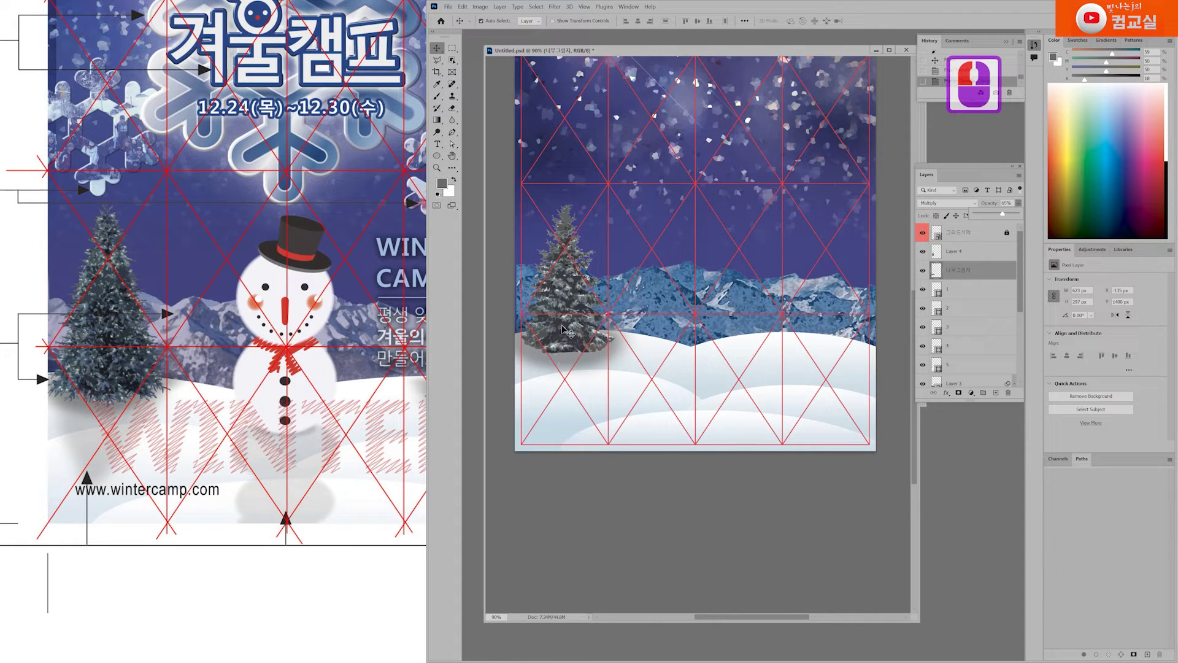
{"action": "left_click", "coordinate": [437, 84]}
{"action": "left_click", "coordinate": [904, 310]}
{"action": "left_click", "coordinate": [923, 272]}
{"action": "left_click", "coordinate": [923, 271]}
{"action": "left_click", "coordinate": [576, 344]}
{"action": "left_click_drag", "start_coordinate": [576, 343], "coordinate": [605, 350]}
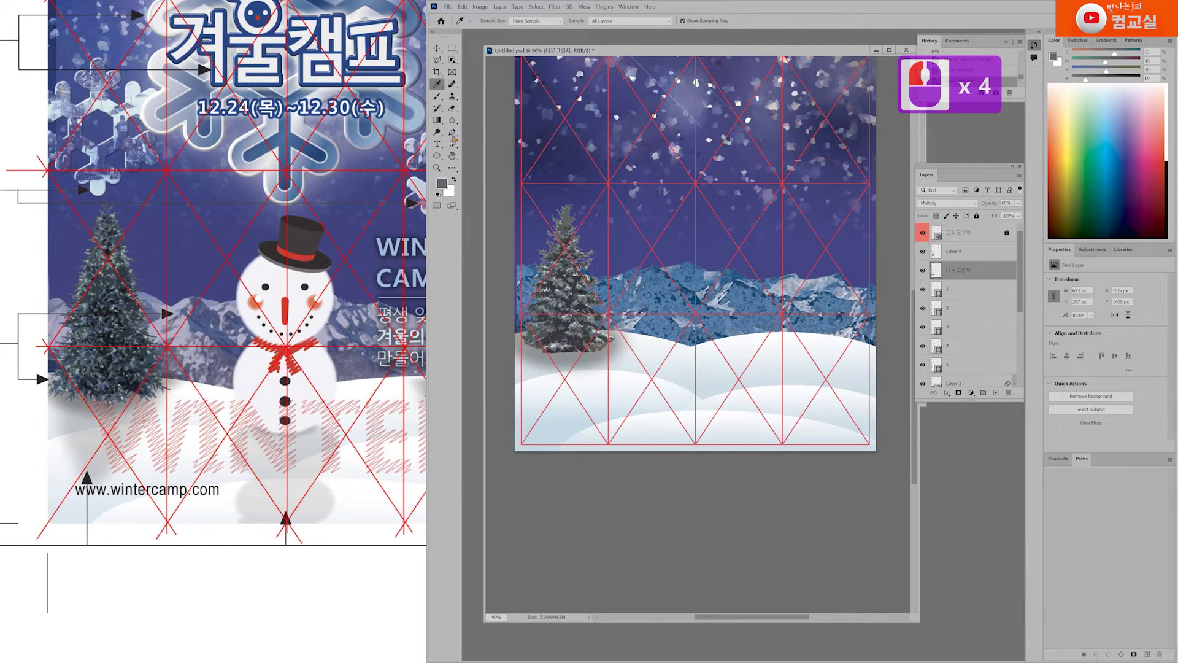
Undo the last visibility and opacity changes on the 나무그림자 layer.
{"action": "key", "text": "ctrl+z"}
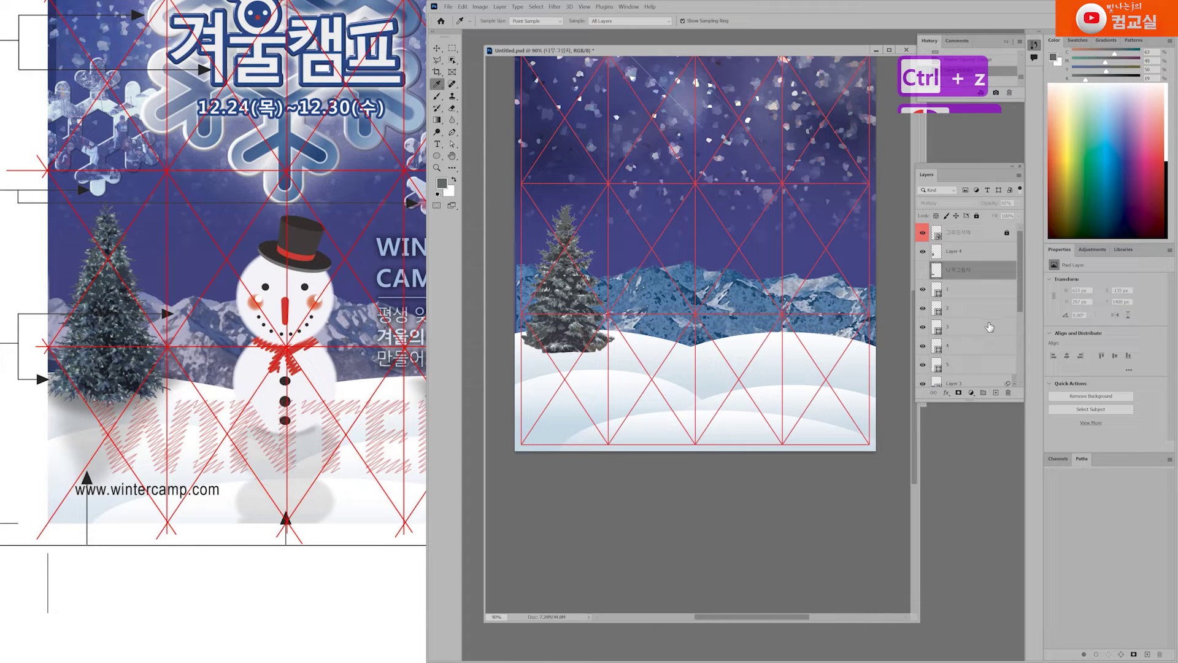
{"action": "key", "text": "ctrl+z"}
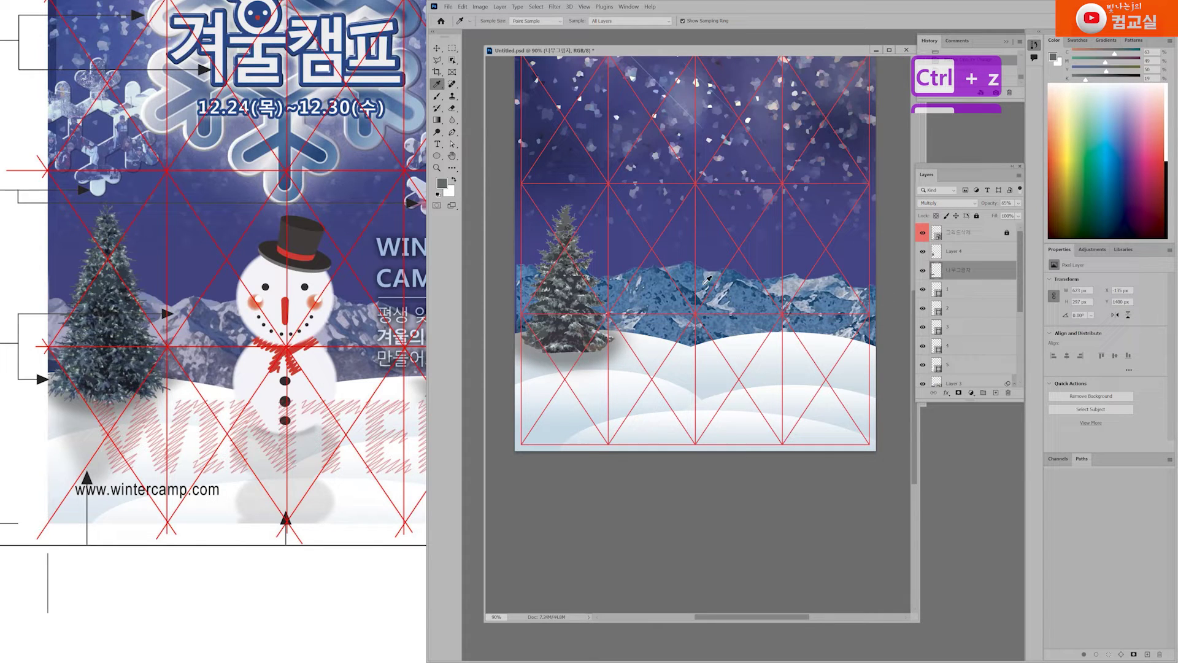
{"action": "key", "text": "ctrl+z"}
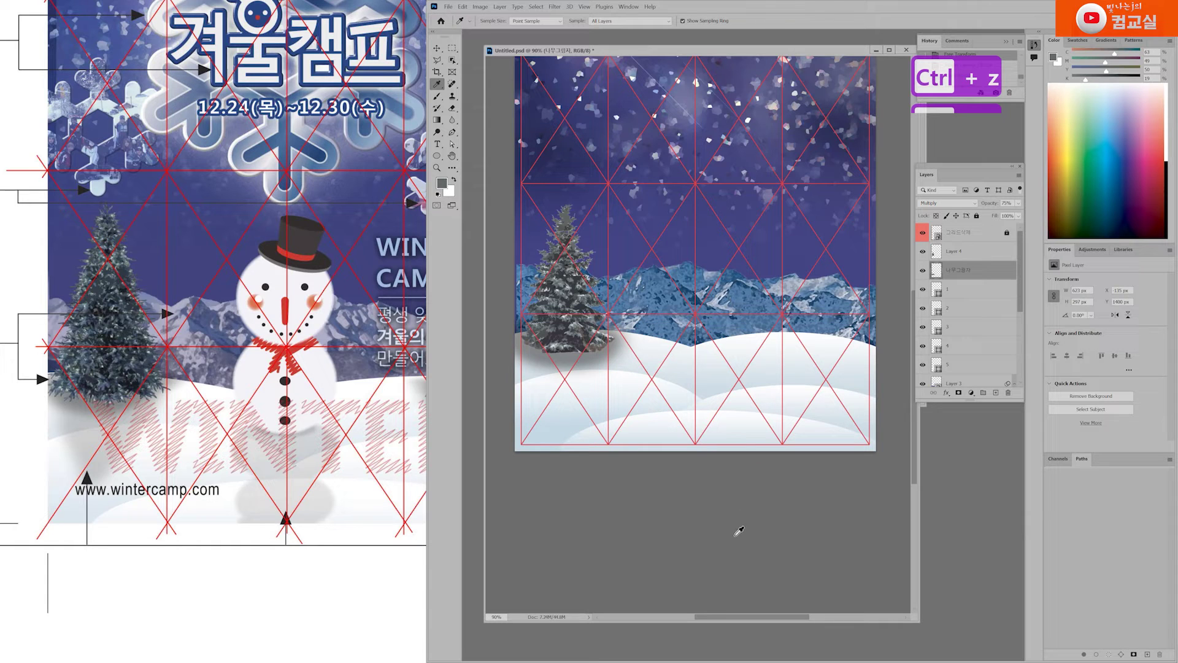
Add a new empty layer and place it directly below the 나무그림자 layer.
{"action": "left_click", "coordinate": [994, 393]}
{"action": "left_click_drag", "start_coordinate": [967, 270], "coordinate": [967, 295]}
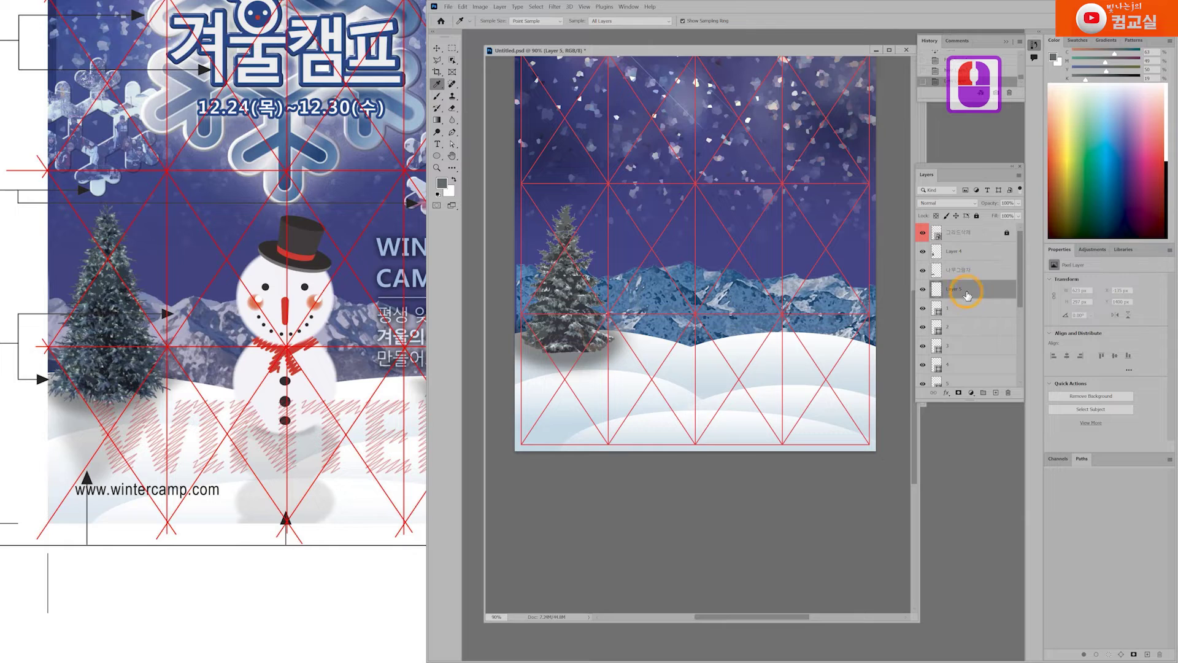
{"action": "left_click", "coordinate": [137, 415]}
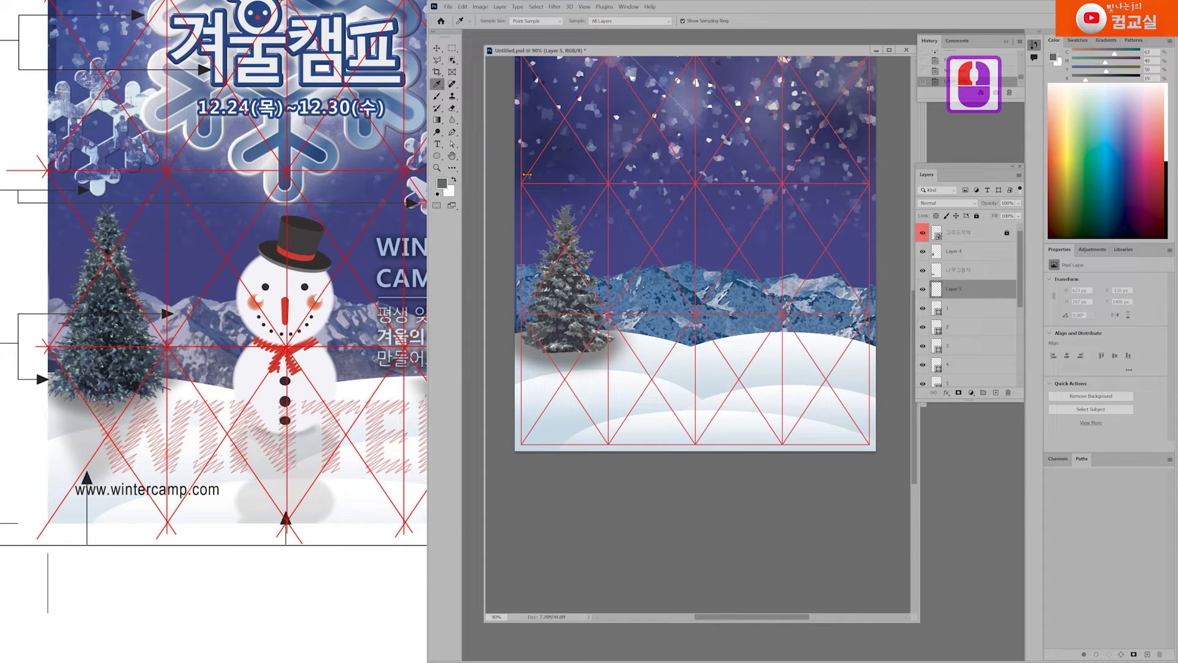
Prepare a smaller soft brush with a neutral mid-grey foreground colour.
{"action": "left_click", "coordinate": [437, 96]}
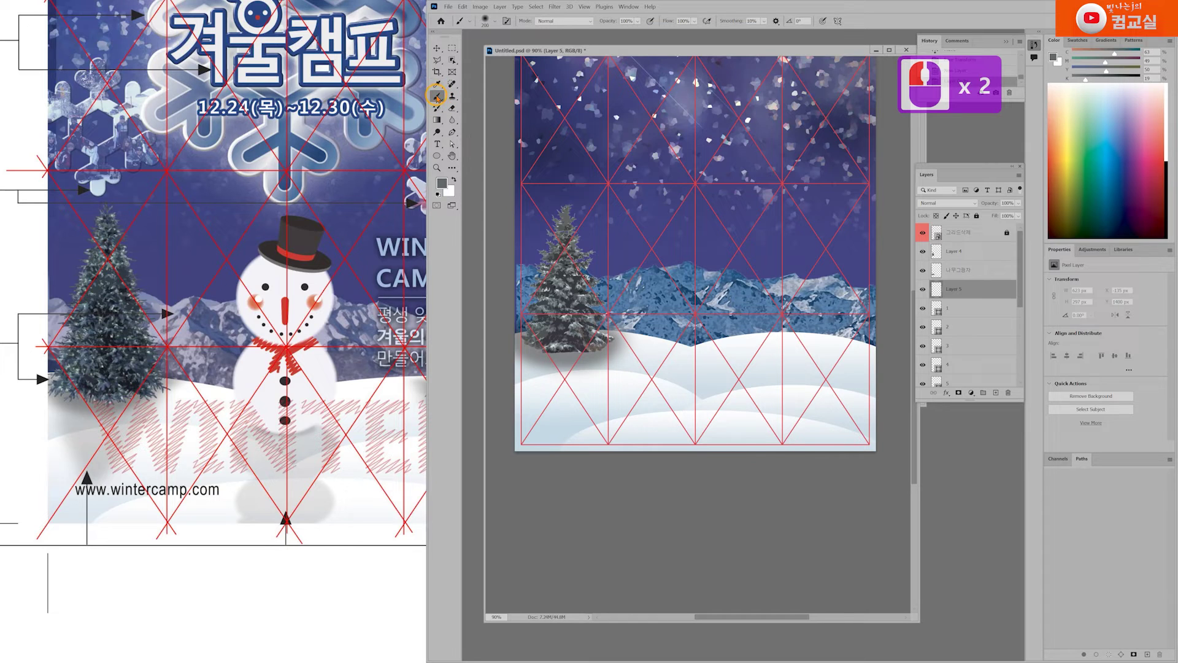
{"action": "left_click", "coordinate": [443, 183]}
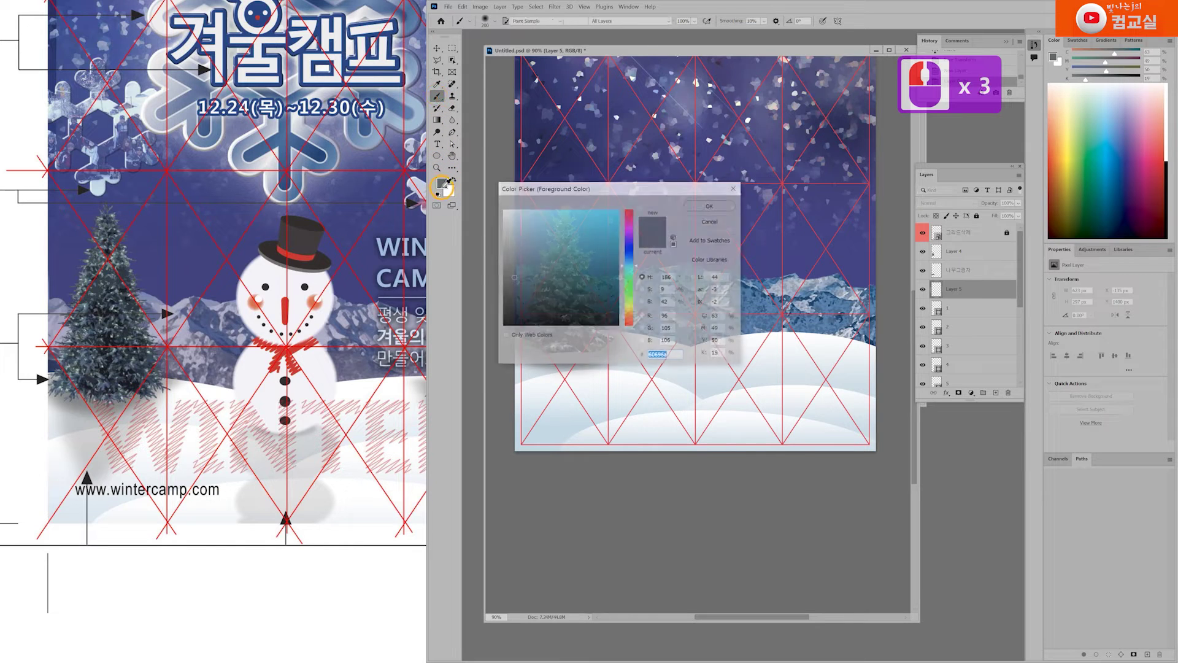
{"action": "left_click", "coordinate": [503, 274]}
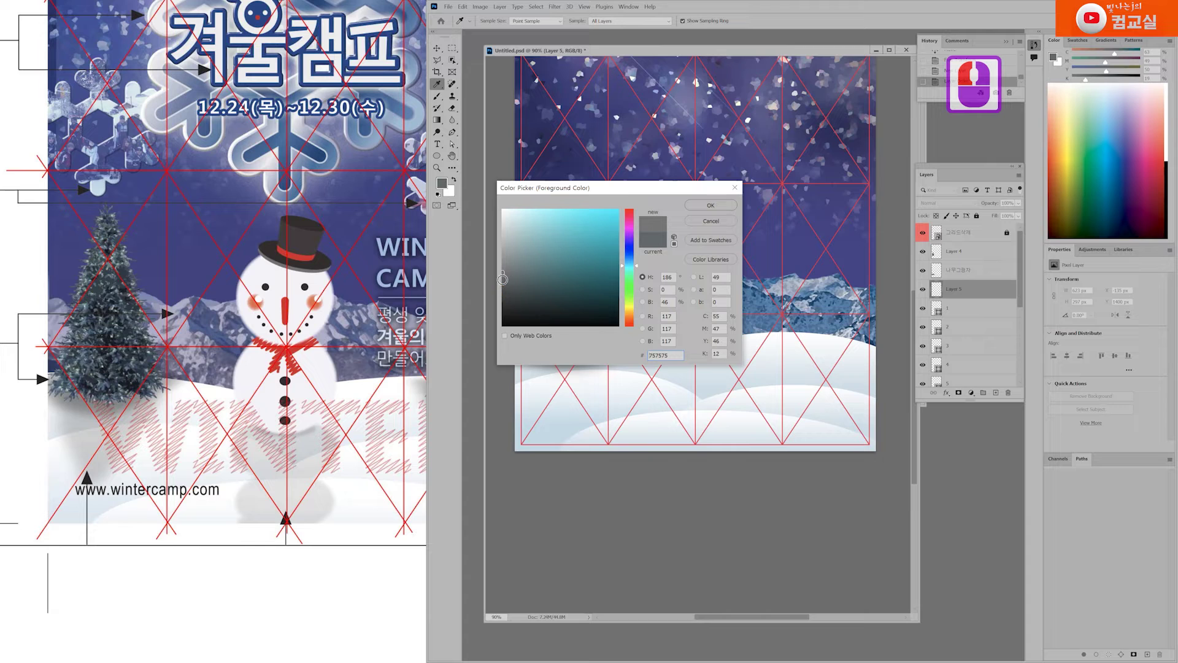
{"action": "left_click", "coordinate": [710, 205]}
{"action": "left_click", "coordinate": [579, 382]}
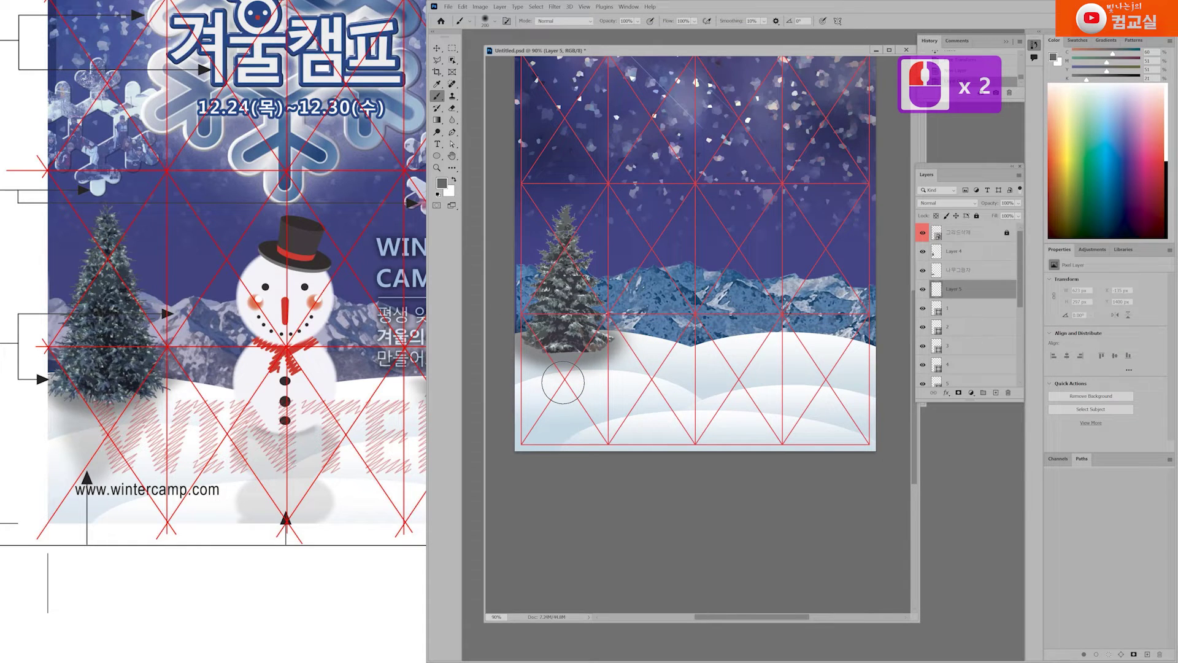
{"action": "key", "text": "bracketleft"}
{"action": "key", "text": "bracketleft"}
{"action": "key", "text": "bracketleft"}
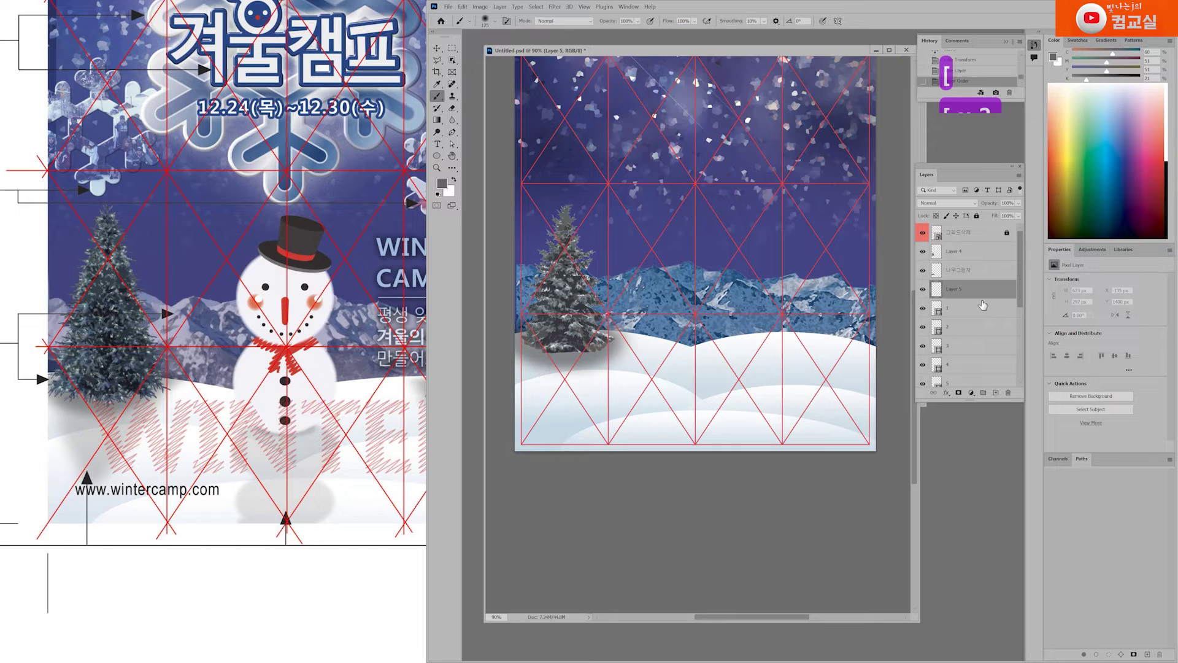
Squash the 나무그림자 layer's shadow vertically again to about 83% and keep it at the tree's base.
{"action": "left_click", "coordinate": [989, 270]}
{"action": "left_click_drag", "start_coordinate": [565, 346], "coordinate": [568, 358]}
{"action": "key", "text": "ctrl+t"}
{"action": "left_click_drag", "start_coordinate": [561, 306], "coordinate": [565, 347]}
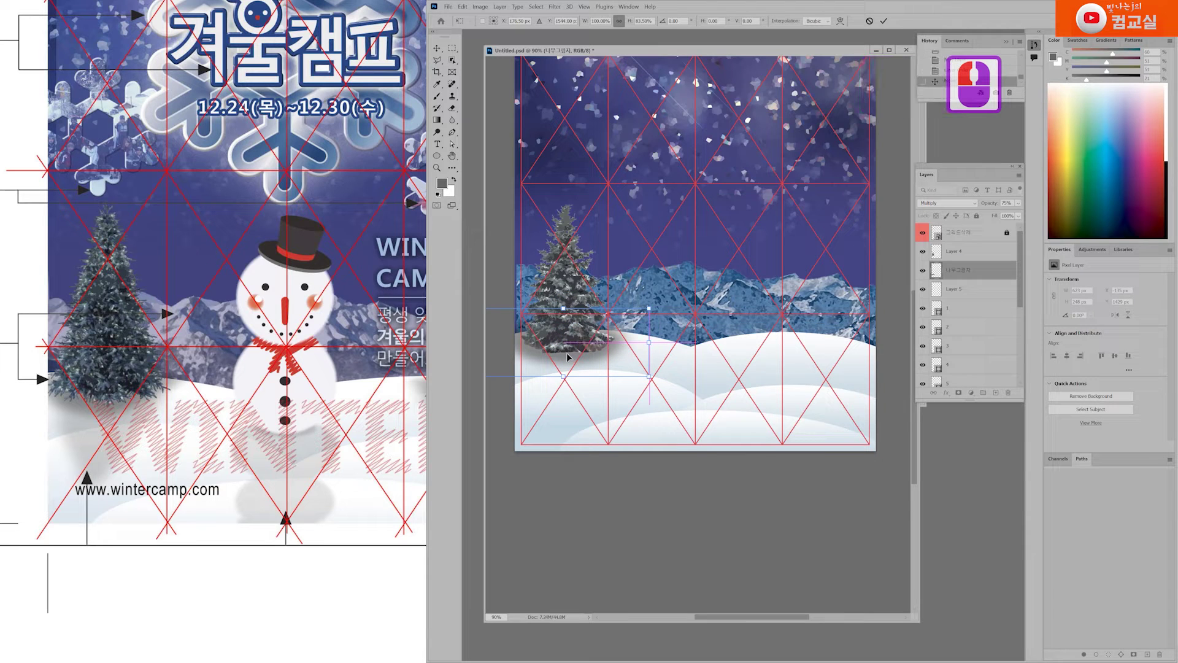
{"action": "key", "text": "Return"}
Try to paint a cast shadow on the snow below the tree on the 나무그림자 layer, and undo the strokes.
{"action": "key", "text": "b"}
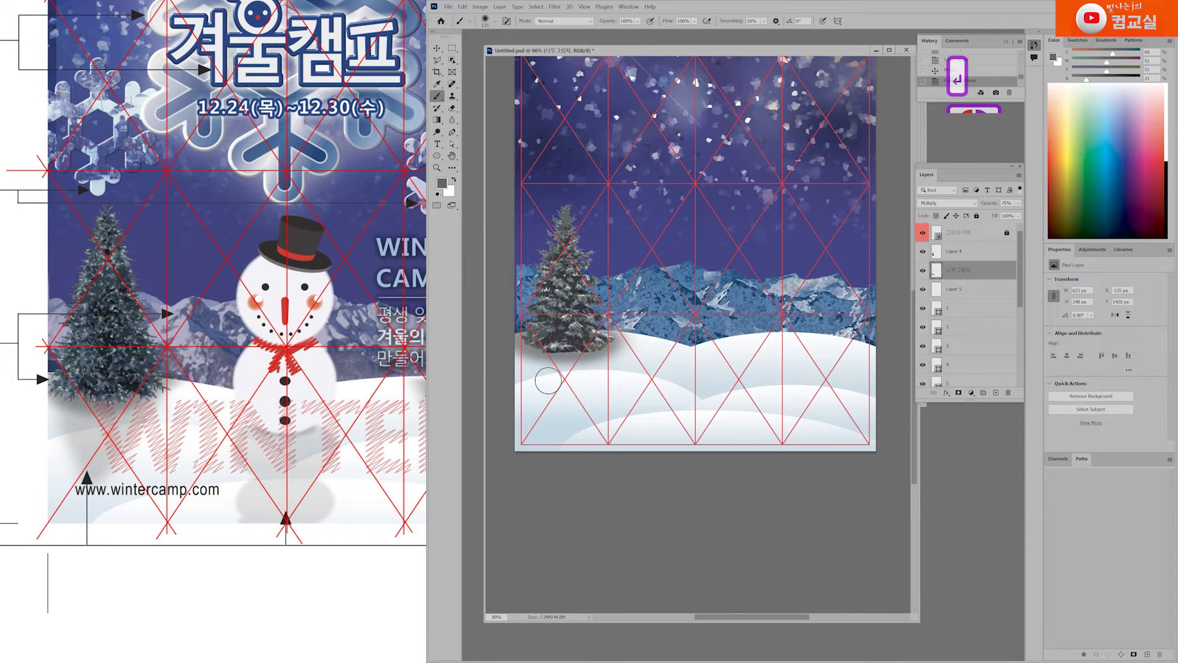
{"action": "mouse_move", "coordinate": [547, 371]}
{"action": "left_mouse_down"}
{"action": "mouse_move", "coordinate": [561, 414]}
{"action": "mouse_move", "coordinate": [591, 375]}
{"action": "mouse_move", "coordinate": [585, 391]}
{"action": "mouse_move", "coordinate": [557, 389]}
{"action": "mouse_move", "coordinate": [540, 371]}
{"action": "mouse_move", "coordinate": [567, 412]}
{"action": "mouse_move", "coordinate": [591, 373]}
{"action": "mouse_move", "coordinate": [563, 384]}
{"action": "left_mouse_up"}
{"action": "key", "text": "bracketright"}
{"action": "key", "text": "bracketright"}
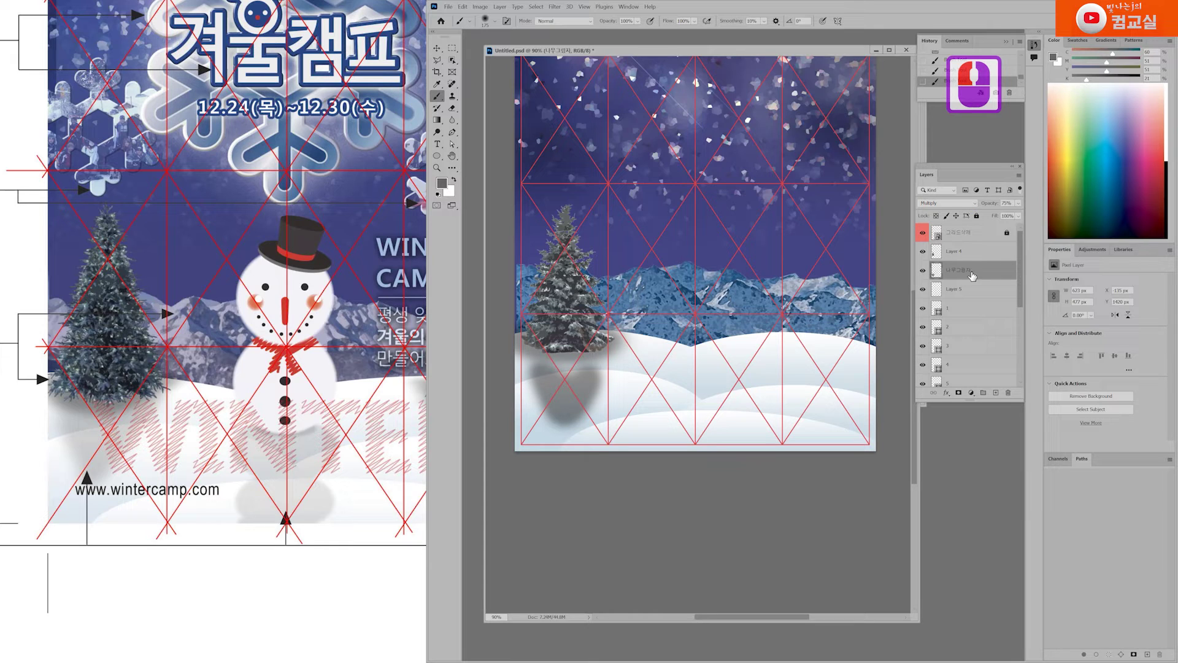
{"action": "key", "text": "ctrl+z"}
{"action": "key", "text": "ctrl+z"}
{"action": "key", "text": "ctrl+z"}
Make the new layer below 나무그림자 active and paint a soft grey cast shadow on the snow below the tree.
{"action": "left_click", "coordinate": [959, 294]}
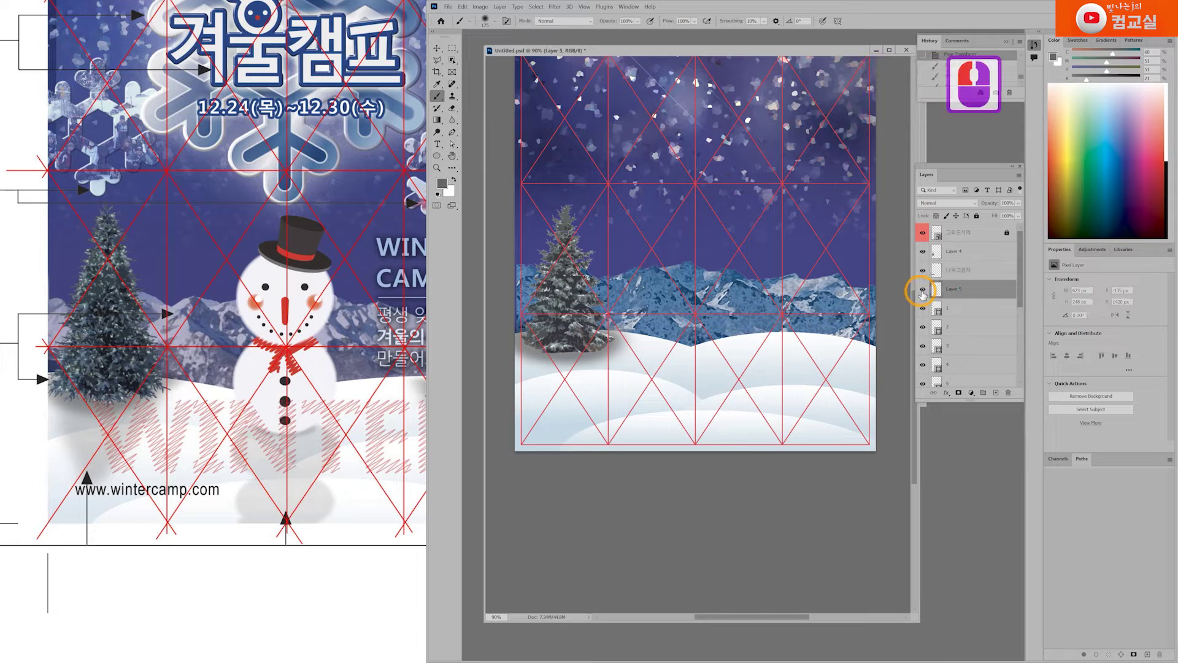
{"action": "left_click", "coordinate": [960, 296]}
{"action": "left_click", "coordinate": [963, 298]}
{"action": "left_click", "coordinate": [965, 298]}
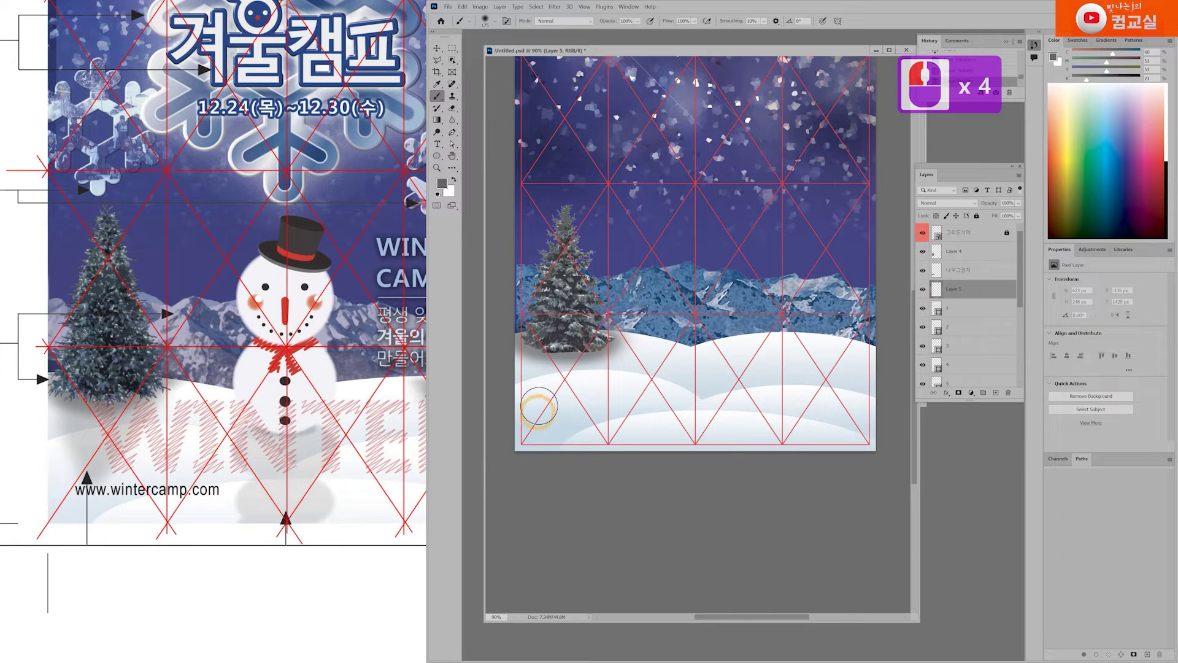
{"action": "mouse_move", "coordinate": [546, 386]}
{"action": "left_mouse_down"}
{"action": "mouse_move", "coordinate": [565, 436]}
{"action": "mouse_move", "coordinate": [560, 413]}
{"action": "mouse_move", "coordinate": [591, 382]}
{"action": "mouse_move", "coordinate": [591, 428]}
{"action": "left_mouse_up"}
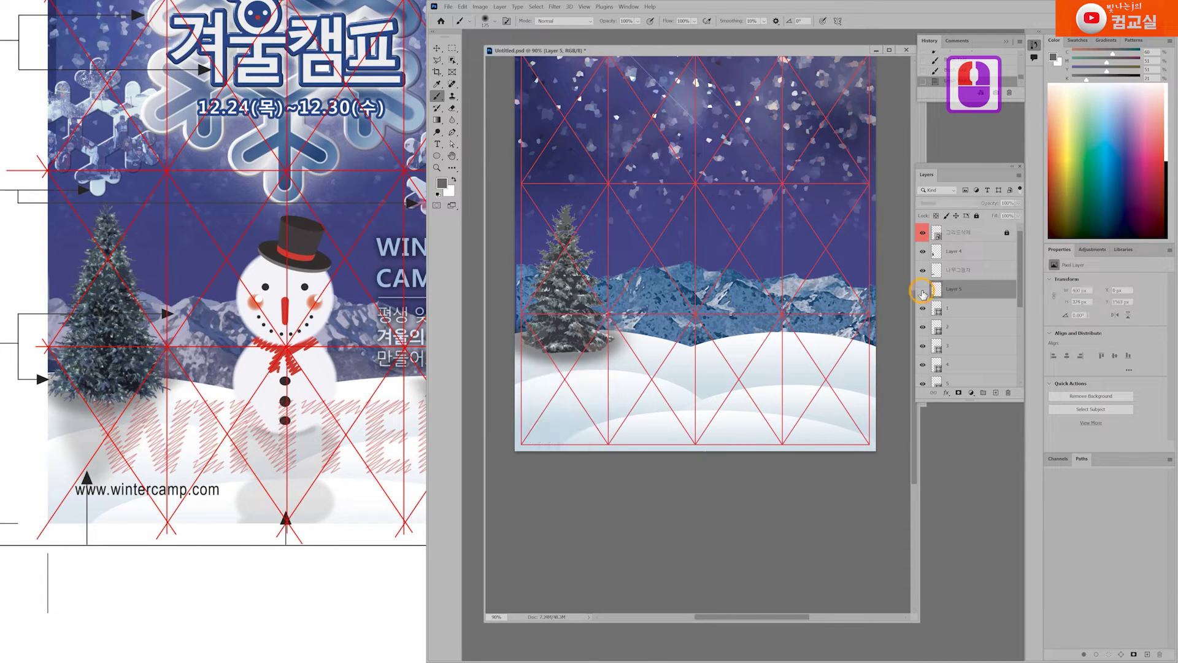
{"action": "double_click", "coordinate": [937, 292]}
{"action": "left_click", "coordinate": [962, 295]}
Scale down the painted cast shadow and centre it just below the tree's base.
{"action": "key", "text": "ctrl+t"}
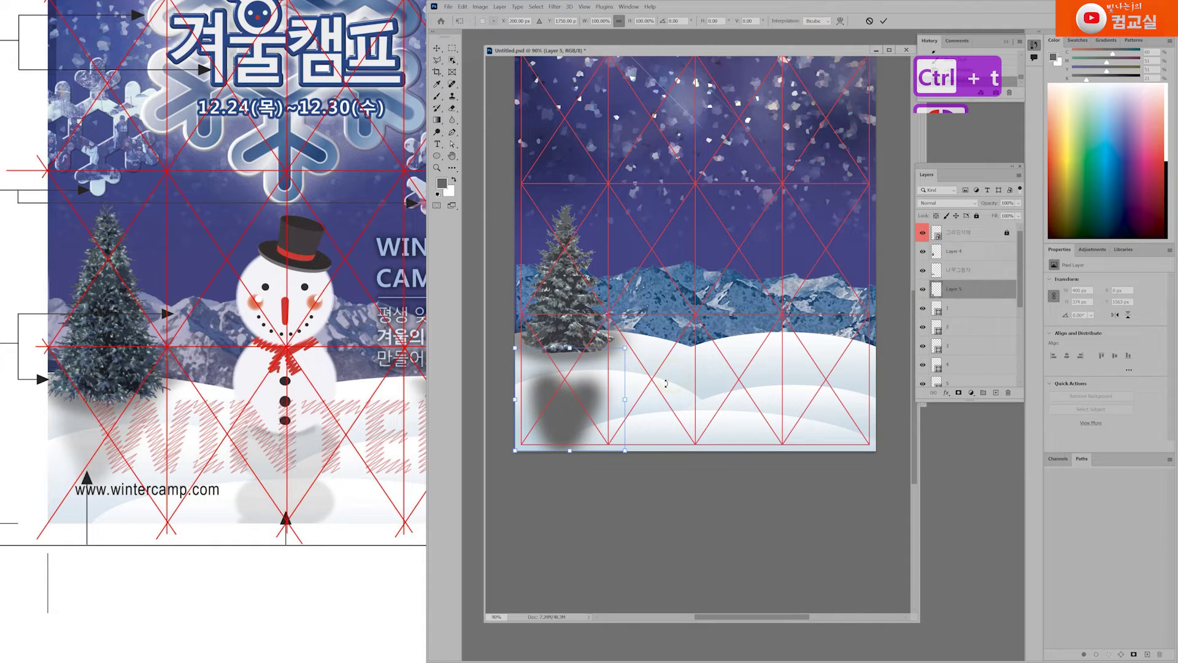
{"action": "left_click_drag", "start_coordinate": [581, 426], "coordinate": [592, 413]}
{"action": "left_click_drag", "start_coordinate": [636, 453], "coordinate": [607, 420]}
{"action": "left_click_drag", "start_coordinate": [603, 378], "coordinate": [565, 404]}
{"action": "key", "text": "Return"}
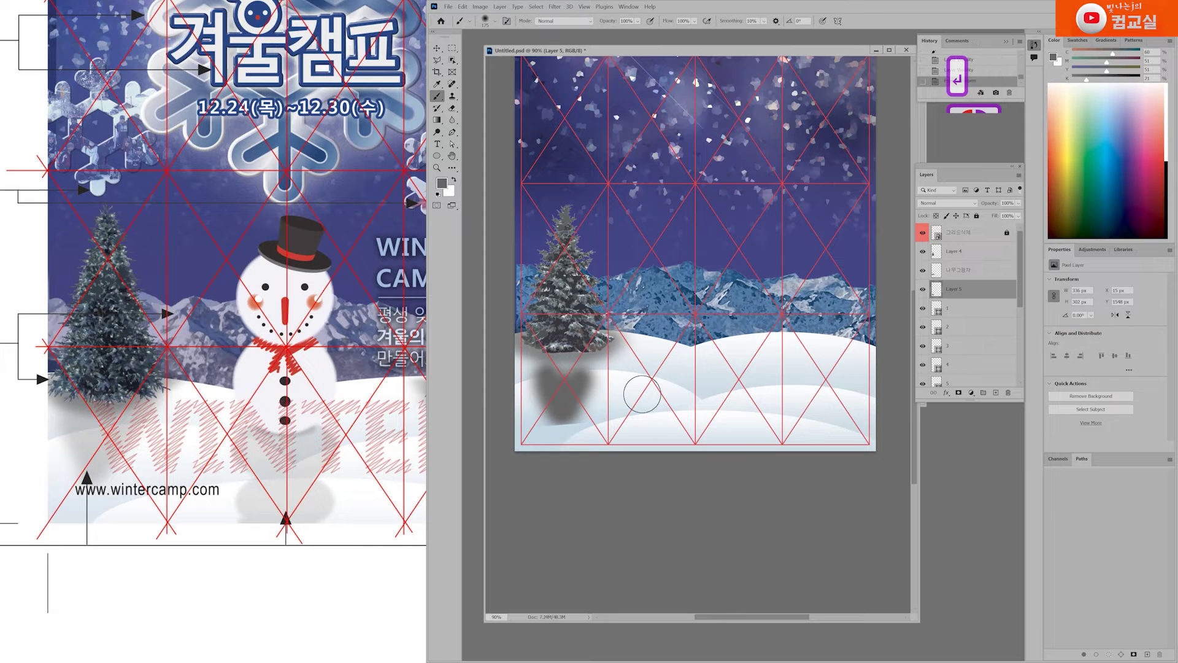
Soften the cast shadow's lower edge into a rounded tip with the Eraser and touch up its body with the brush.
{"action": "left_click", "coordinate": [452, 108]}
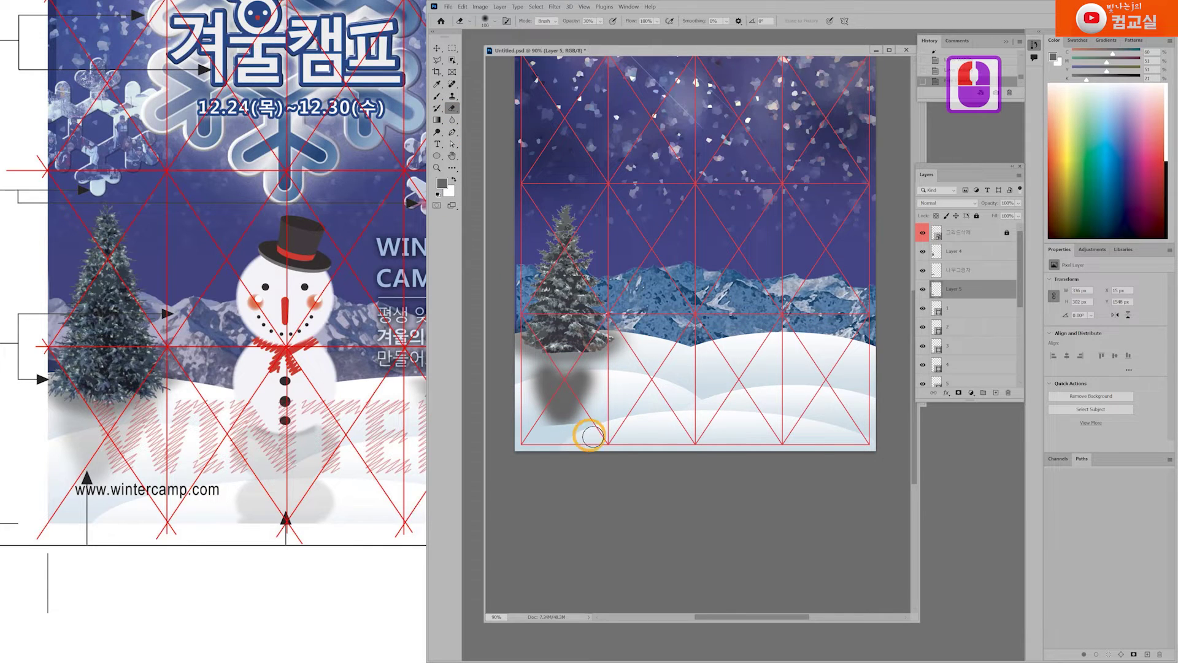
{"action": "left_click", "coordinate": [578, 440]}
{"action": "left_click", "coordinate": [552, 437]}
{"action": "key", "text": "bracketright"}
{"action": "key", "text": "bracketright"}
{"action": "key", "text": "bracketright"}
{"action": "key", "text": "bracketright"}
{"action": "left_click", "coordinate": [555, 447]}
{"action": "left_click", "coordinate": [564, 450]}
{"action": "key", "text": "bracketleft"}
{"action": "key", "text": "bracketleft"}
{"action": "key", "text": "bracketleft"}
{"action": "key", "text": "bracketleft"}
{"action": "key", "text": "bracketleft"}
{"action": "left_click", "coordinate": [550, 434]}
{"action": "left_click", "coordinate": [589, 430]}
{"action": "left_click", "coordinate": [581, 423]}
{"action": "left_click", "coordinate": [561, 431]}
{"action": "left_click", "coordinate": [583, 433]}
{"action": "left_click", "coordinate": [573, 428]}
{"action": "left_click", "coordinate": [558, 433]}
{"action": "left_click", "coordinate": [580, 424]}
{"action": "left_click", "coordinate": [567, 429]}
{"action": "left_click", "coordinate": [544, 439]}
{"action": "left_click", "coordinate": [545, 438]}
{"action": "key", "text": "b"}
{"action": "left_click_drag", "start_coordinate": [547, 389], "coordinate": [564, 423]}
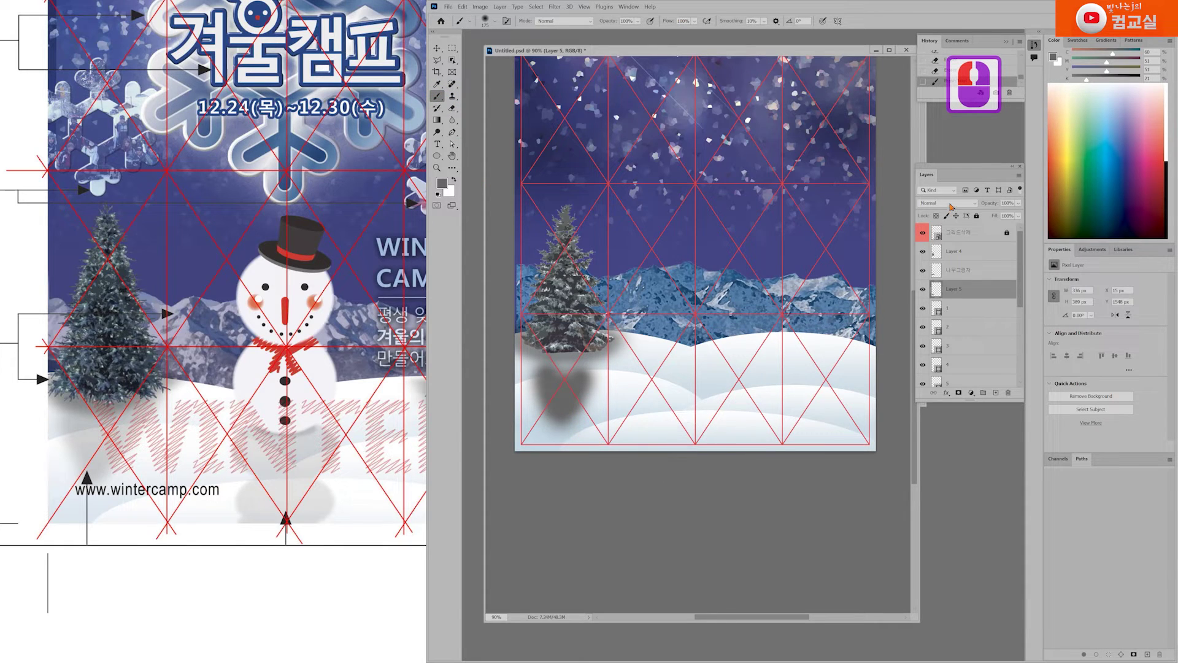
Set the cast shadow layer's blend mode to Darker Color and its opacity to 54%.
{"action": "left_click", "coordinate": [951, 204]}
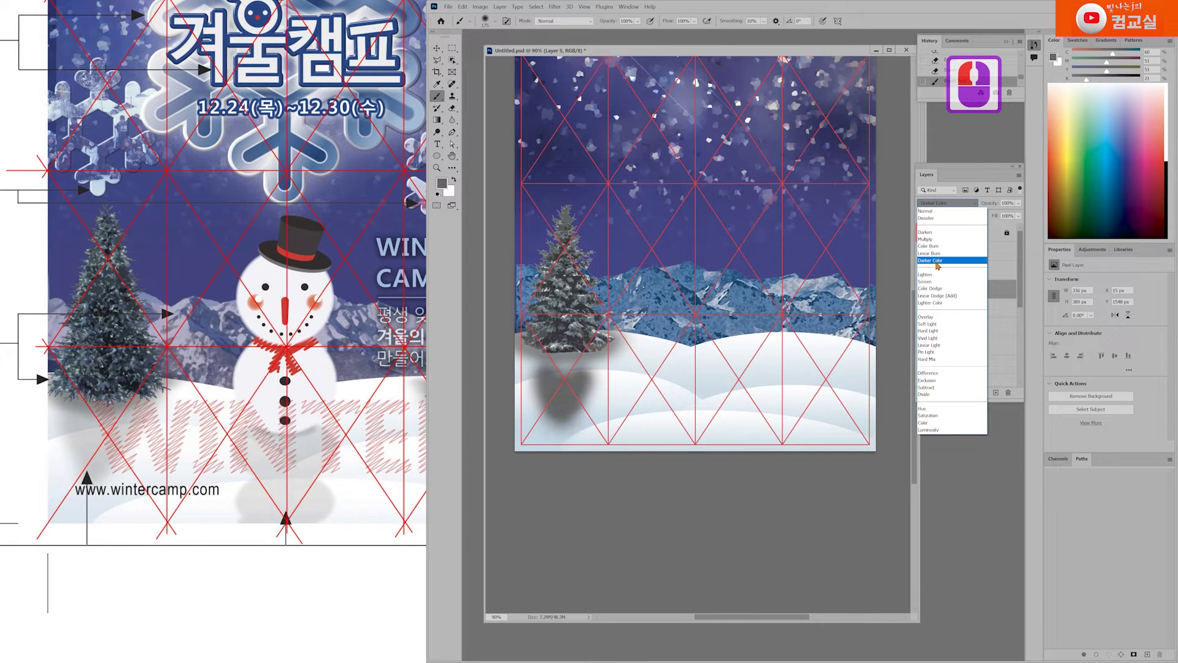
{"action": "left_click", "coordinate": [937, 265]}
{"action": "left_click", "coordinate": [1019, 204]}
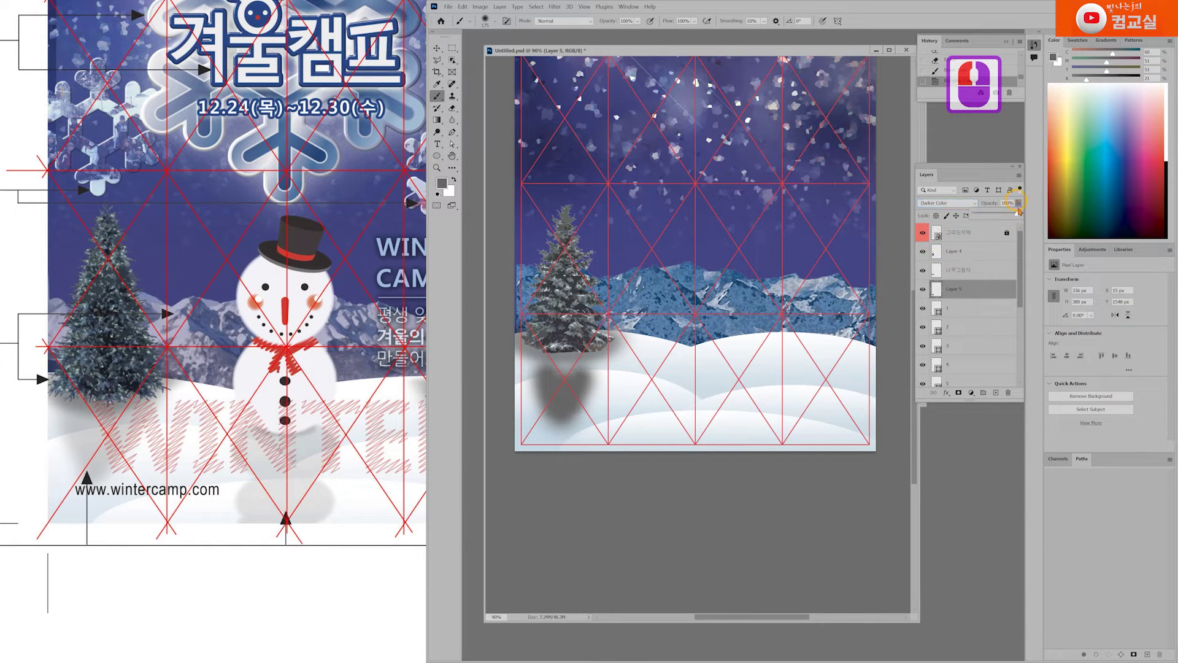
{"action": "left_click_drag", "start_coordinate": [1008, 215], "coordinate": [998, 216]}
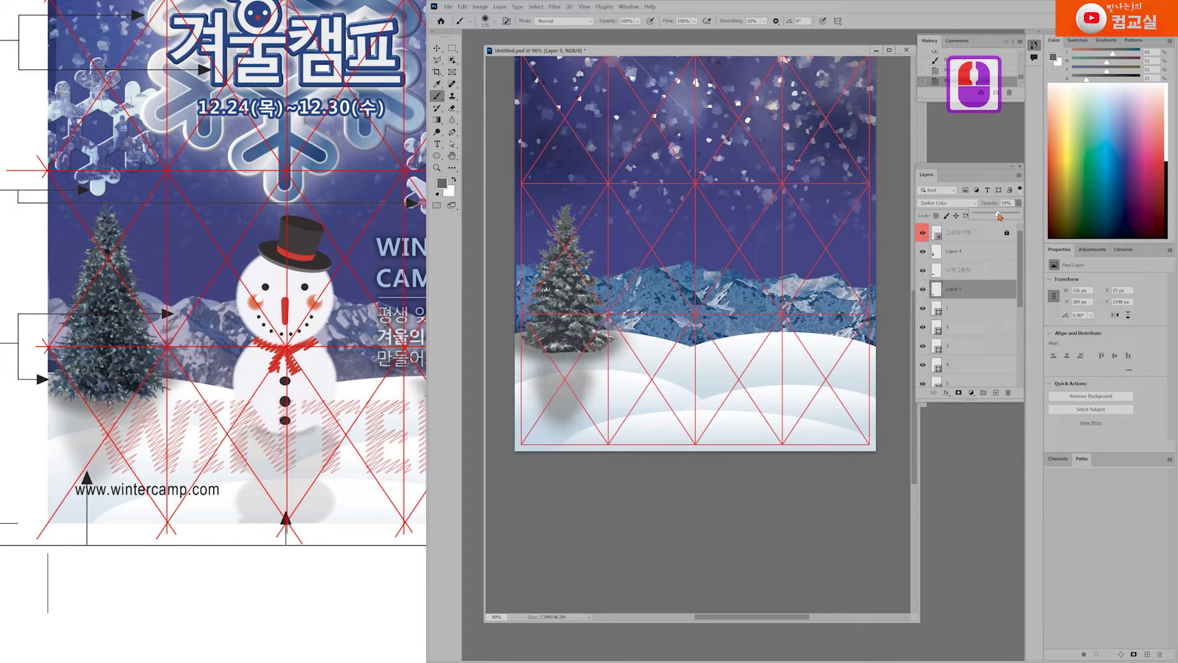
Rotate the cast shadow slightly counterclockwise and nudge it upward toward the tree's base.
{"action": "key", "text": "ctrl+t"}
{"action": "left_click_drag", "start_coordinate": [625, 343], "coordinate": [616, 395]}
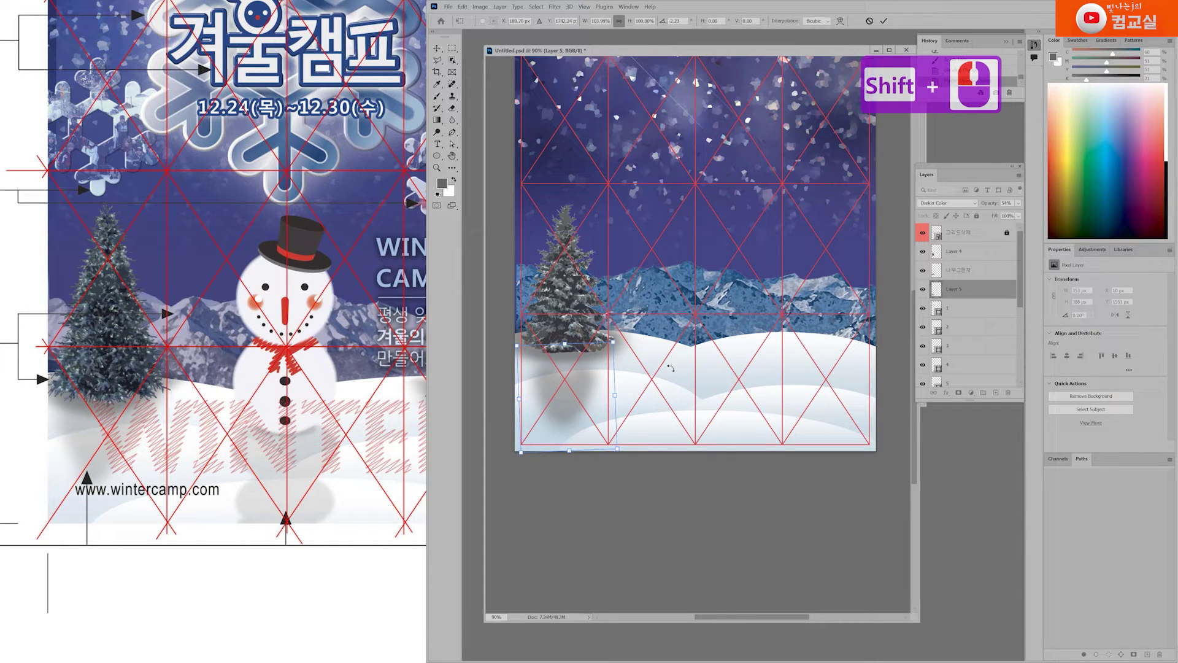
{"action": "key", "text": "Return"}
{"action": "key", "text": "ctrl+Up"}
{"action": "key", "text": "ctrl+Up"}
{"action": "key", "text": "ctrl+Up"}
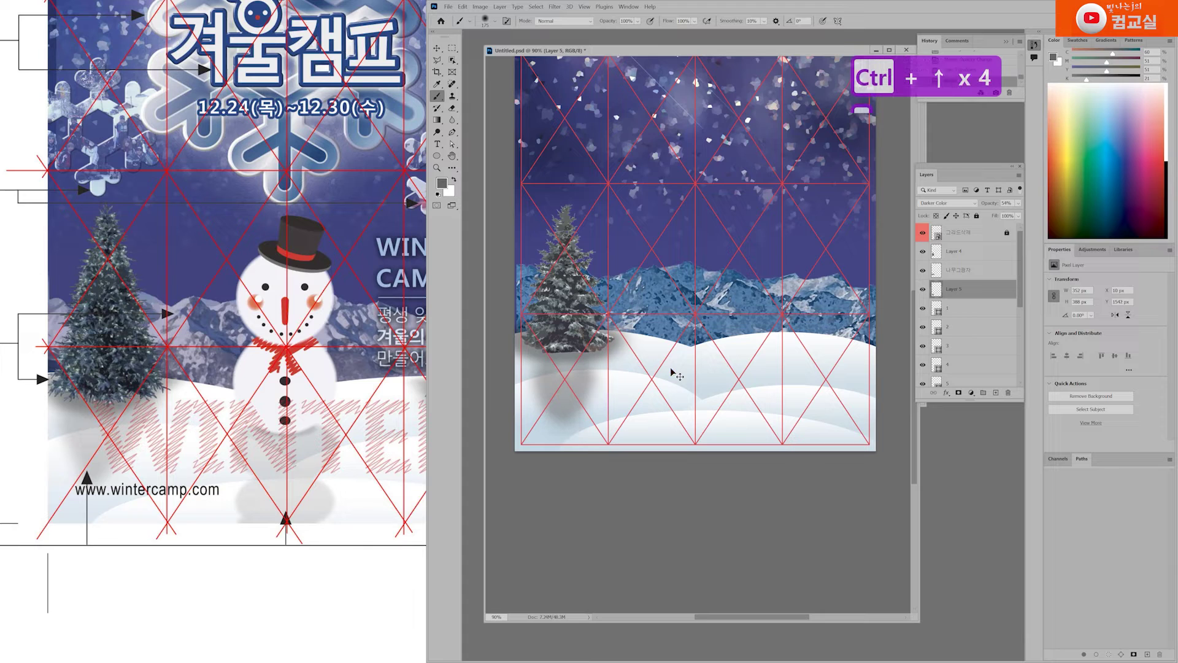
Widen the cast shadow and shift it slightly so it sits centred beneath the tree.
{"action": "key", "text": "ctrl+t"}
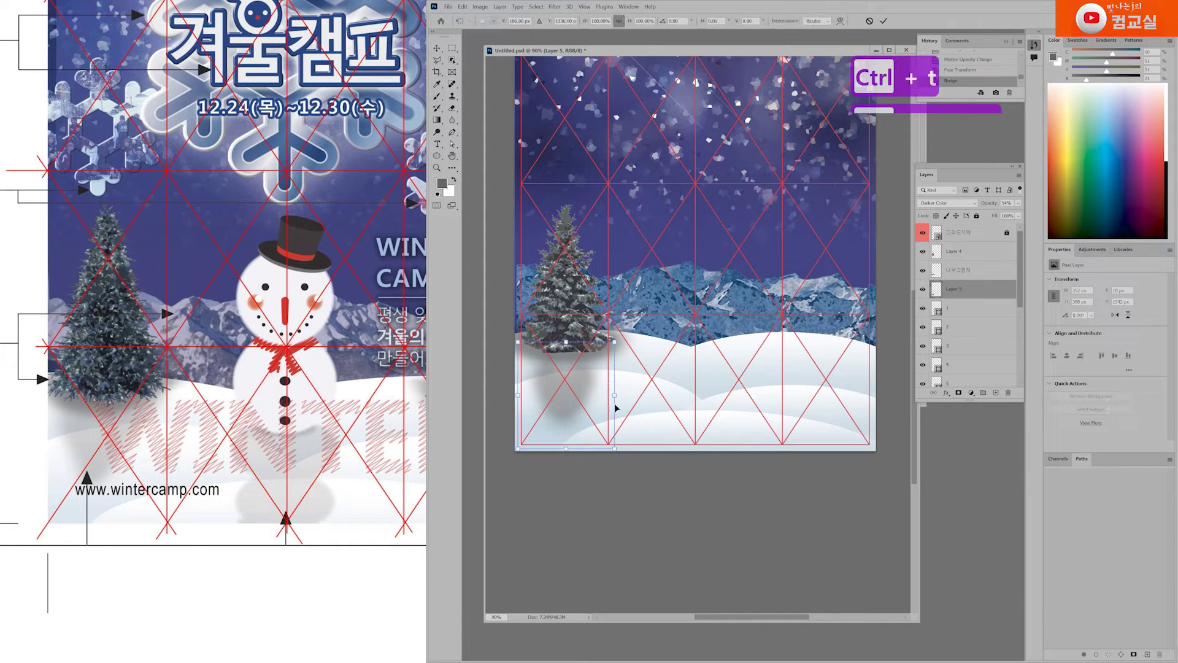
{"action": "left_click_drag", "start_coordinate": [613, 399], "coordinate": [584, 385]}
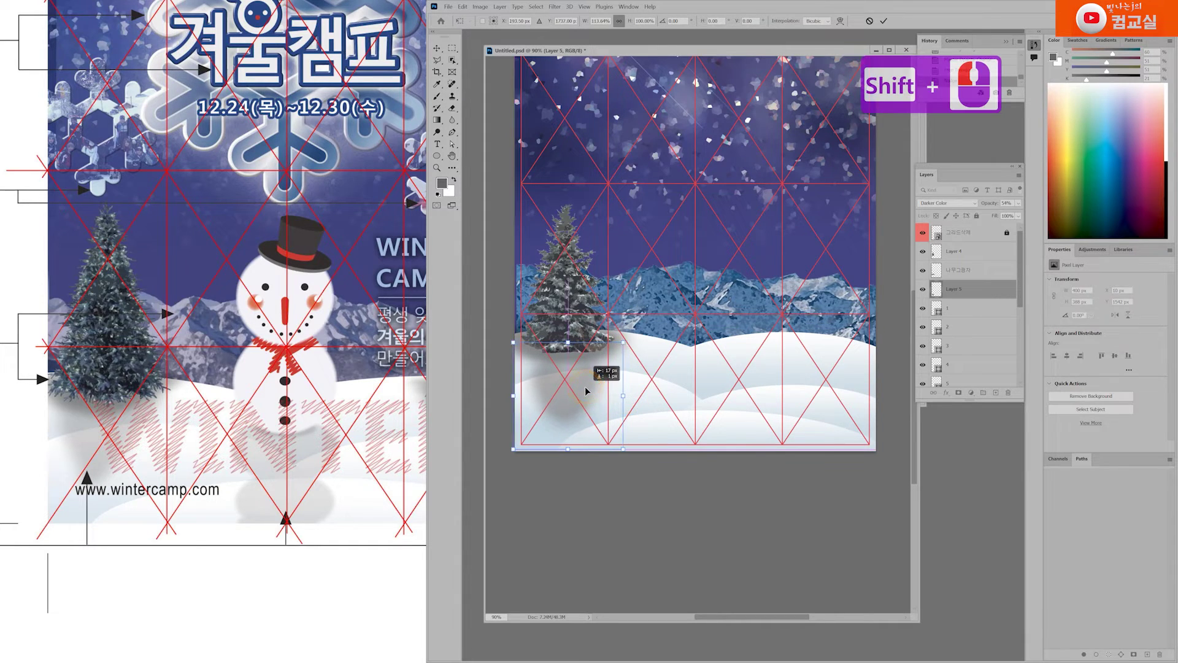
{"action": "key", "text": "Return"}
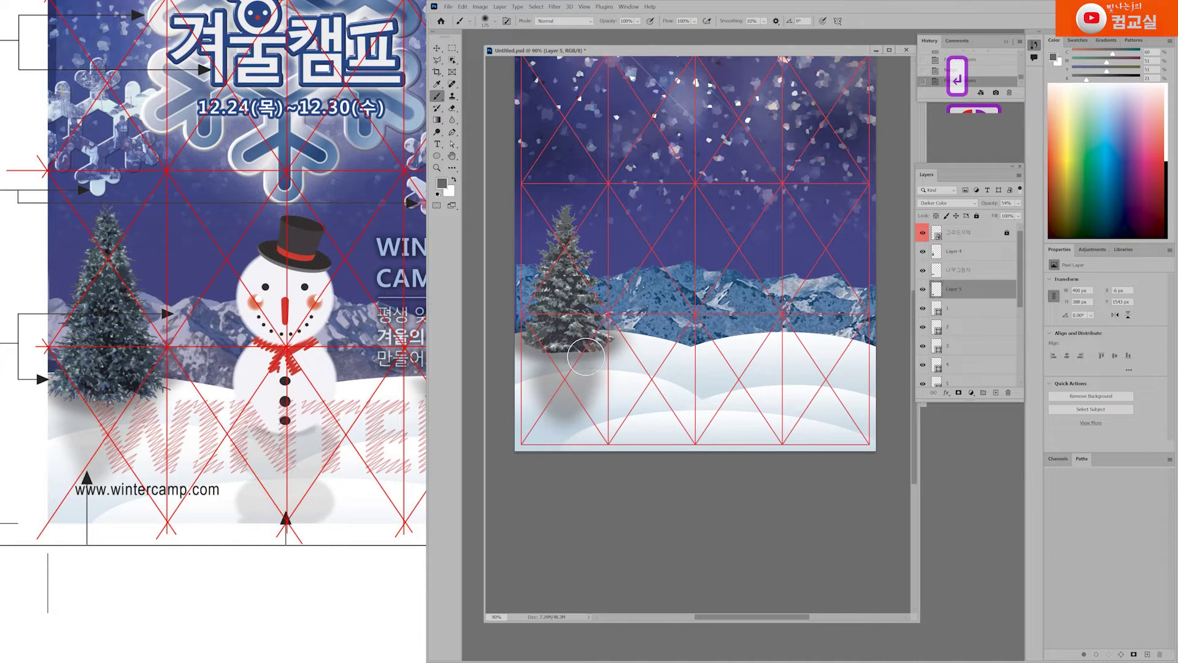
Soften the cast shadow's lower and side edges with an enlarged Eraser brush.
{"action": "left_click", "coordinate": [452, 109]}
{"action": "key", "text": "bracketright"}
{"action": "key", "text": "bracketright"}
{"action": "key", "text": "bracketright"}
{"action": "key", "text": "bracketright"}
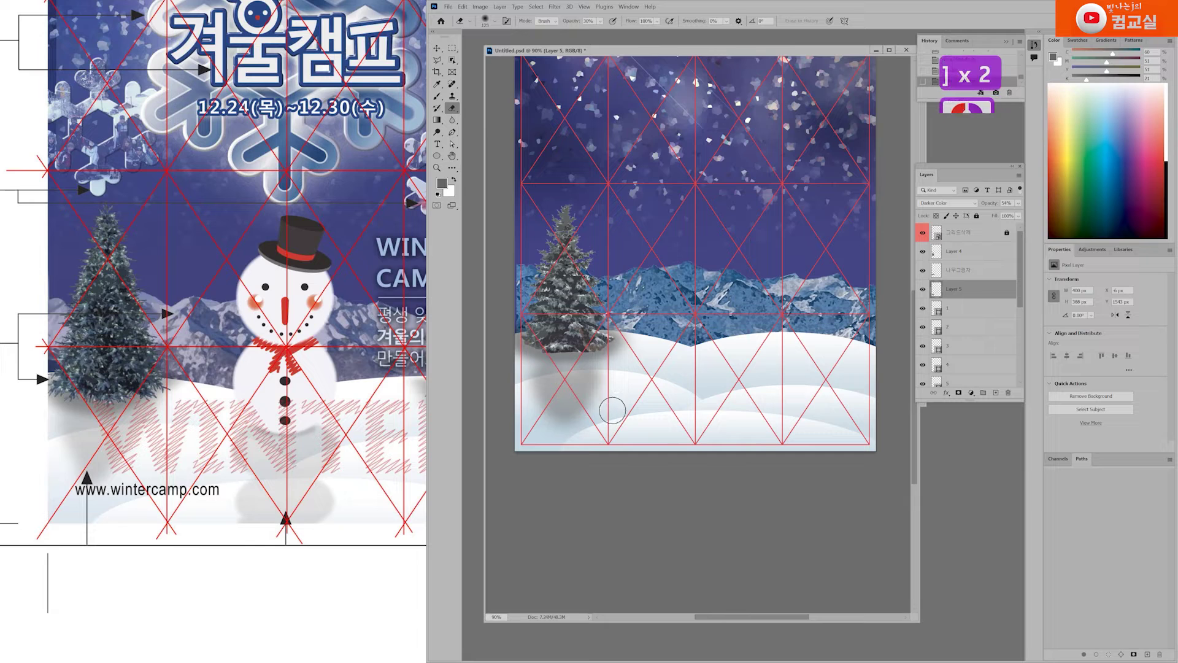
{"action": "left_click", "coordinate": [599, 425]}
{"action": "left_click", "coordinate": [570, 428]}
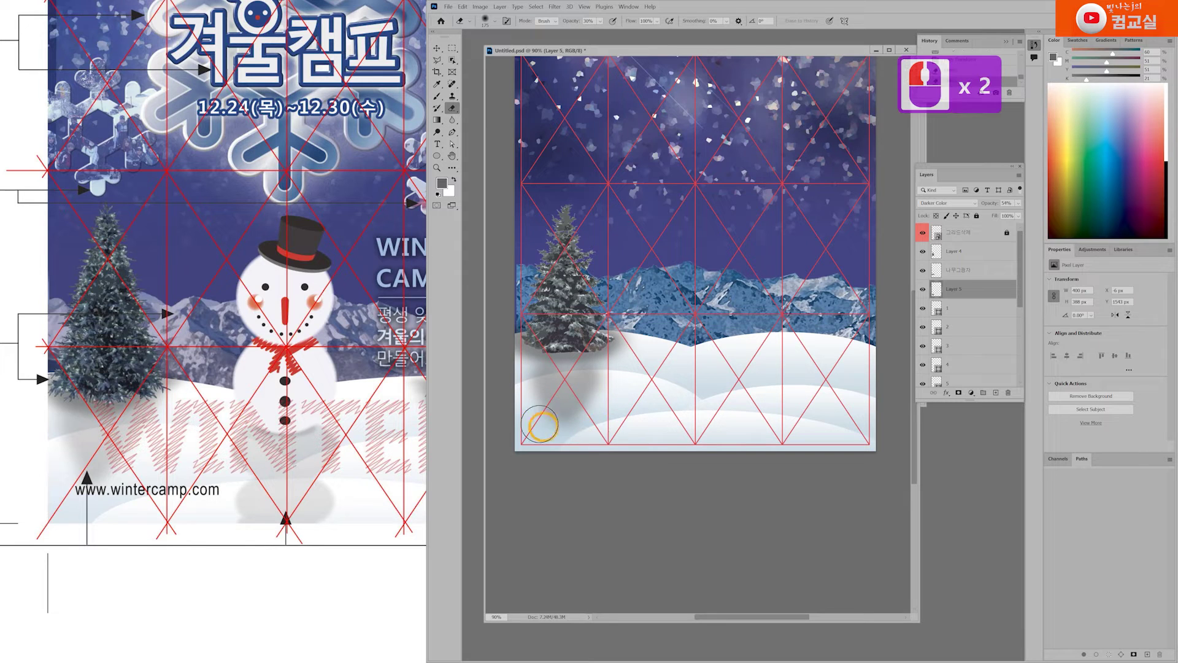
{"action": "left_click", "coordinate": [562, 443]}
{"action": "left_click", "coordinate": [613, 429]}
{"action": "left_click", "coordinate": [789, 448]}
Compare the snow with the cast shadow hidden and shown, and set the 나무그림자 layer's opacity to 63%.
{"action": "left_click", "coordinate": [922, 289]}
{"action": "left_click", "coordinate": [922, 289]}
{"action": "left_click", "coordinate": [1018, 204]}
{"action": "left_click", "coordinate": [999, 215]}
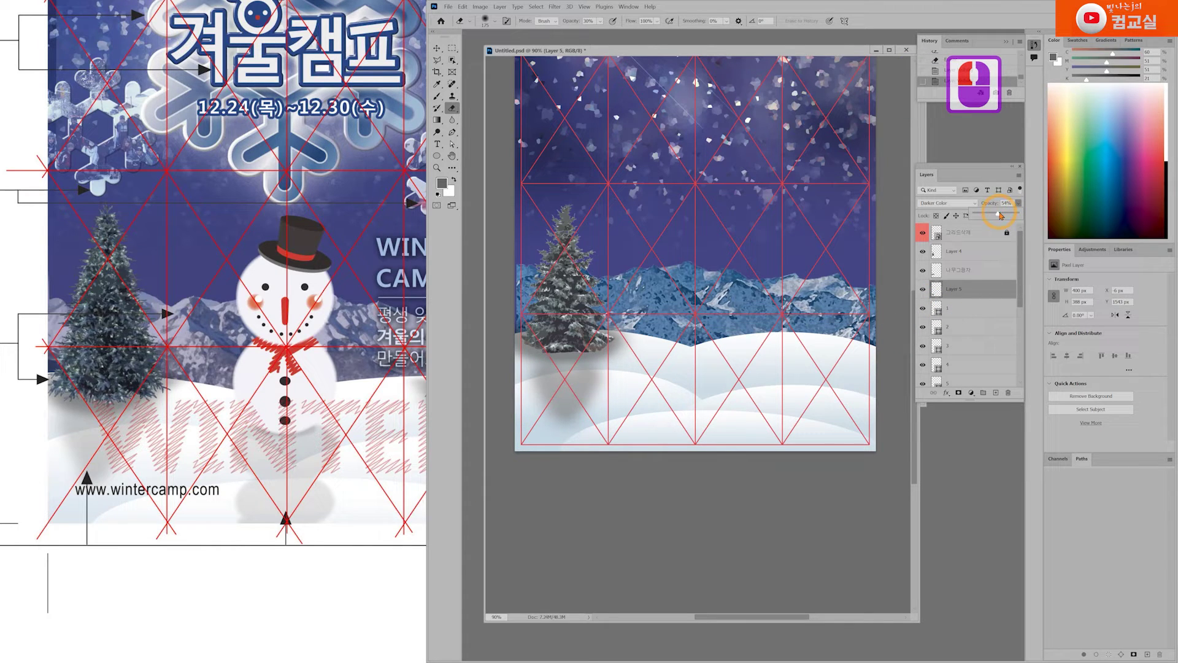
{"action": "left_click", "coordinate": [971, 276]}
{"action": "left_click", "coordinate": [1018, 203]}
{"action": "left_click_drag", "start_coordinate": [1001, 214], "coordinate": [1004, 215]}
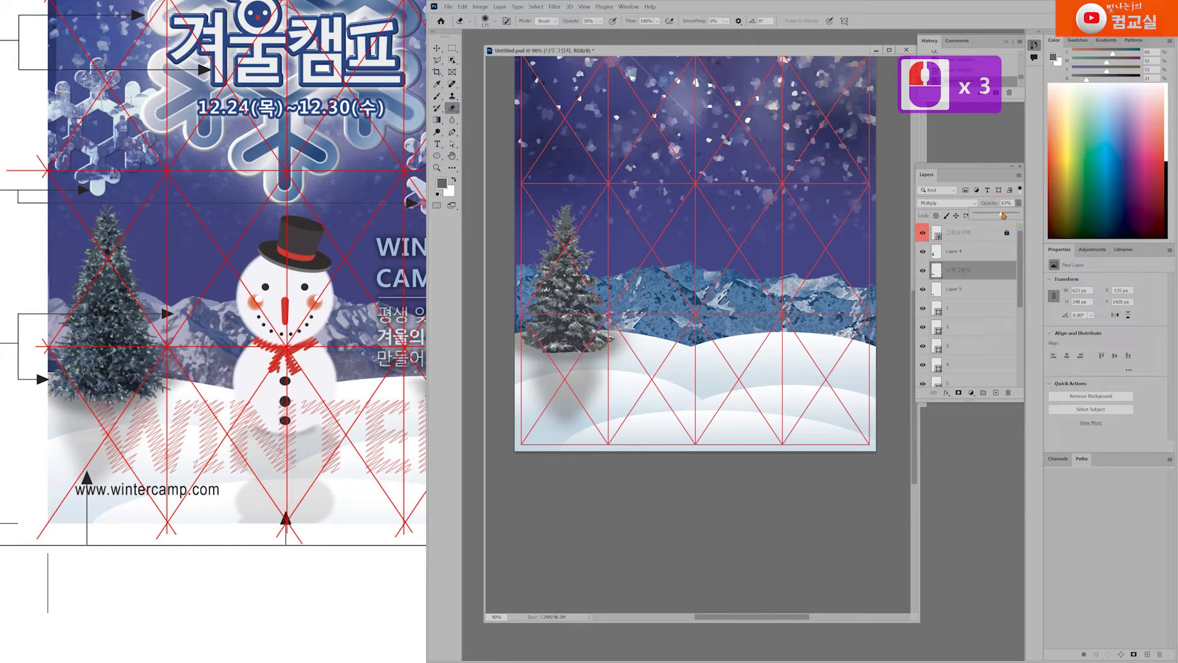
Duplicate the tree on Layer 4 together with its two shadow layers and place the copy on the right hill.
{"action": "left_click", "coordinate": [976, 252]}
{"action": "left_click", "coordinate": [974, 290], "text": "shift"}
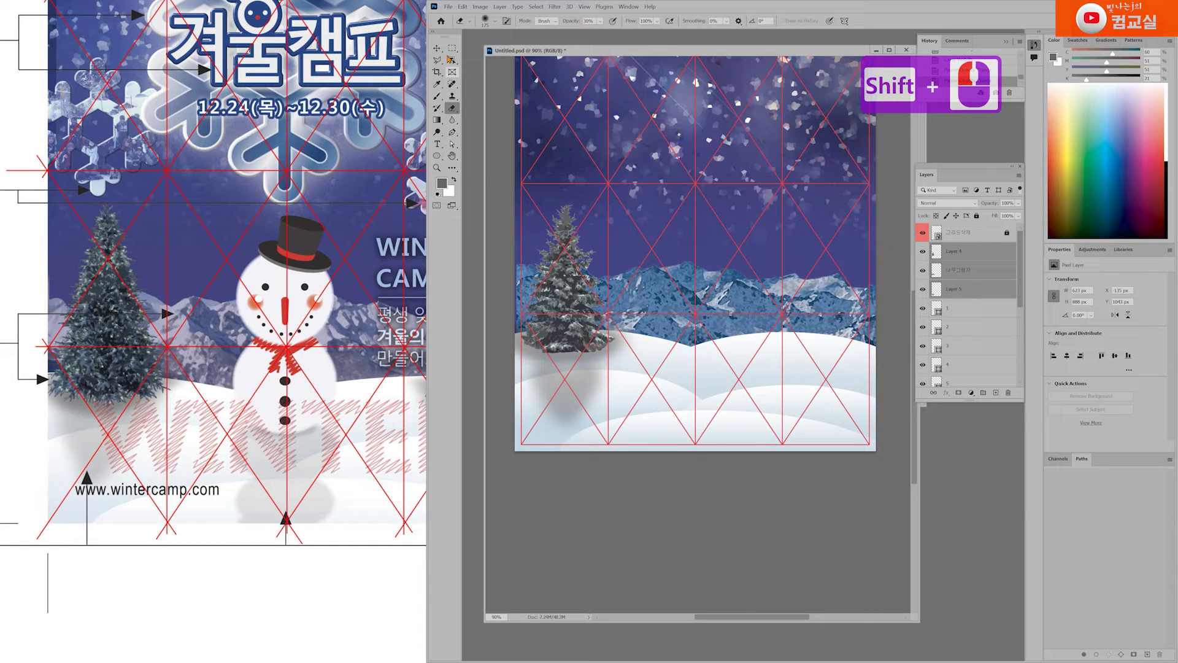
{"action": "left_click", "coordinate": [437, 48]}
{"action": "left_click_drag", "start_coordinate": [567, 292], "coordinate": [681, 299]}
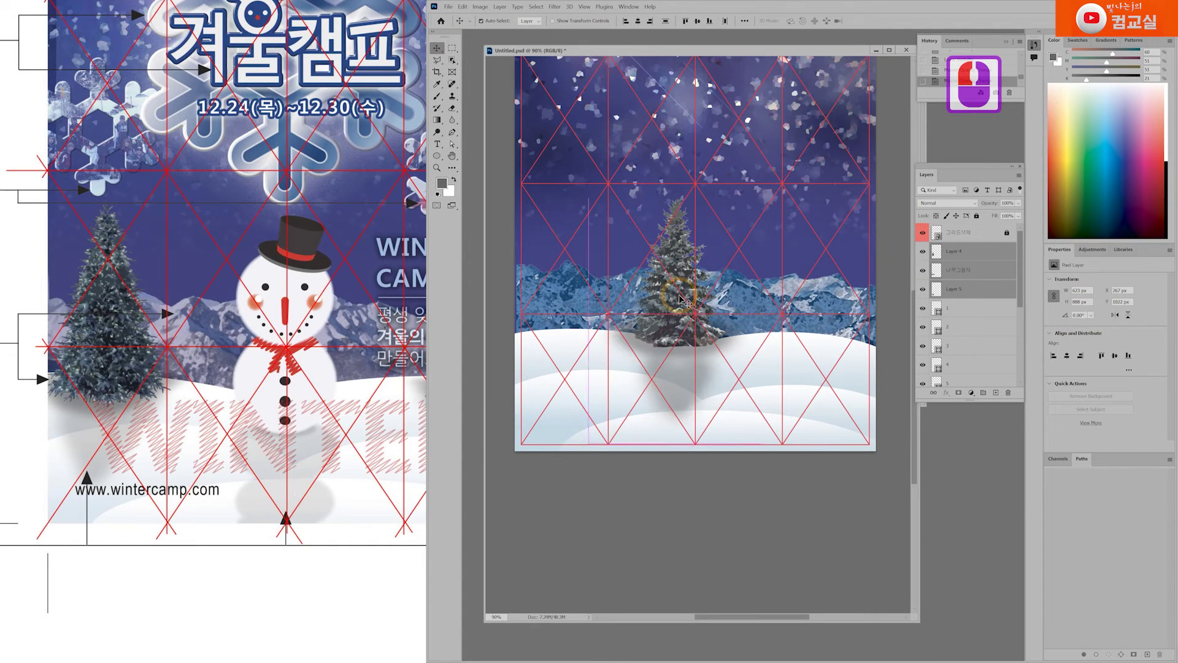
{"action": "key", "text": "ctrl+z"}
{"action": "left_click_drag", "start_coordinate": [381, 359], "coordinate": [184, 364]}
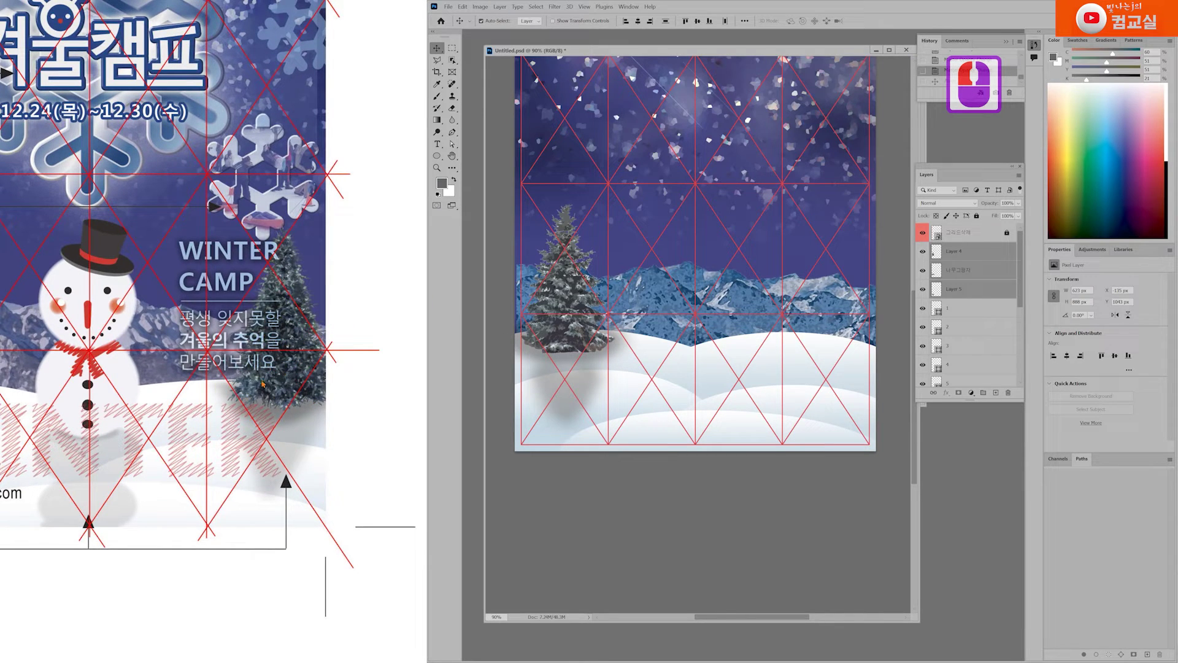
{"action": "left_click_drag", "start_coordinate": [572, 316], "coordinate": [852, 309]}
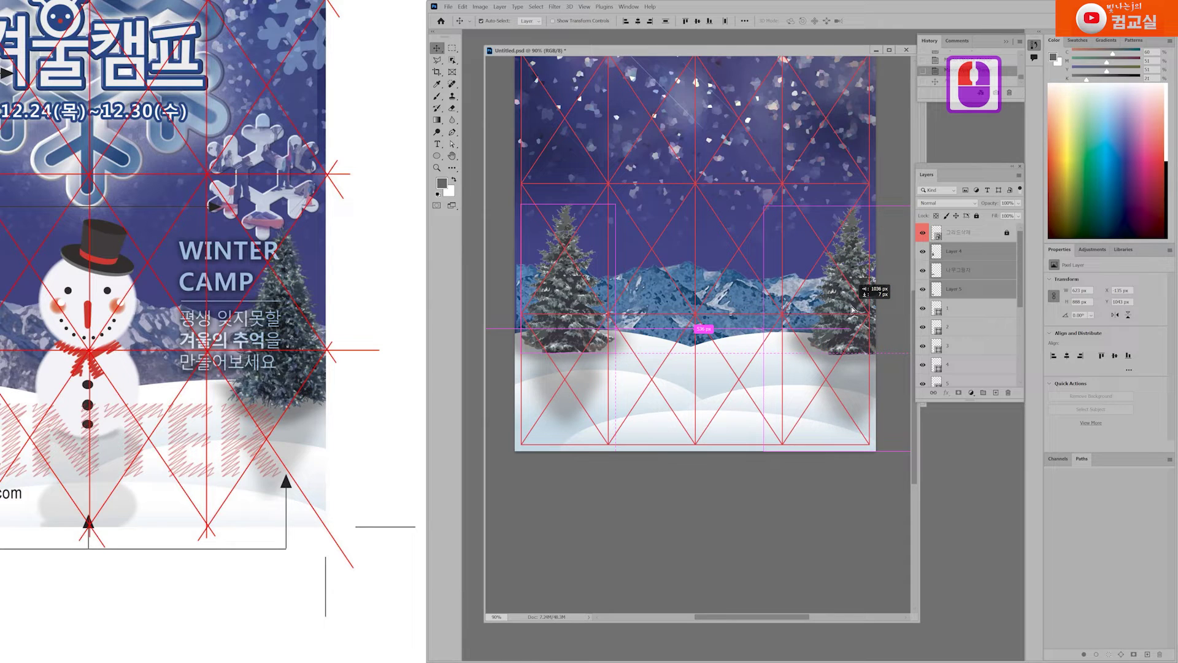
{"action": "left_click_drag", "start_coordinate": [852, 309], "coordinate": [852, 309]}
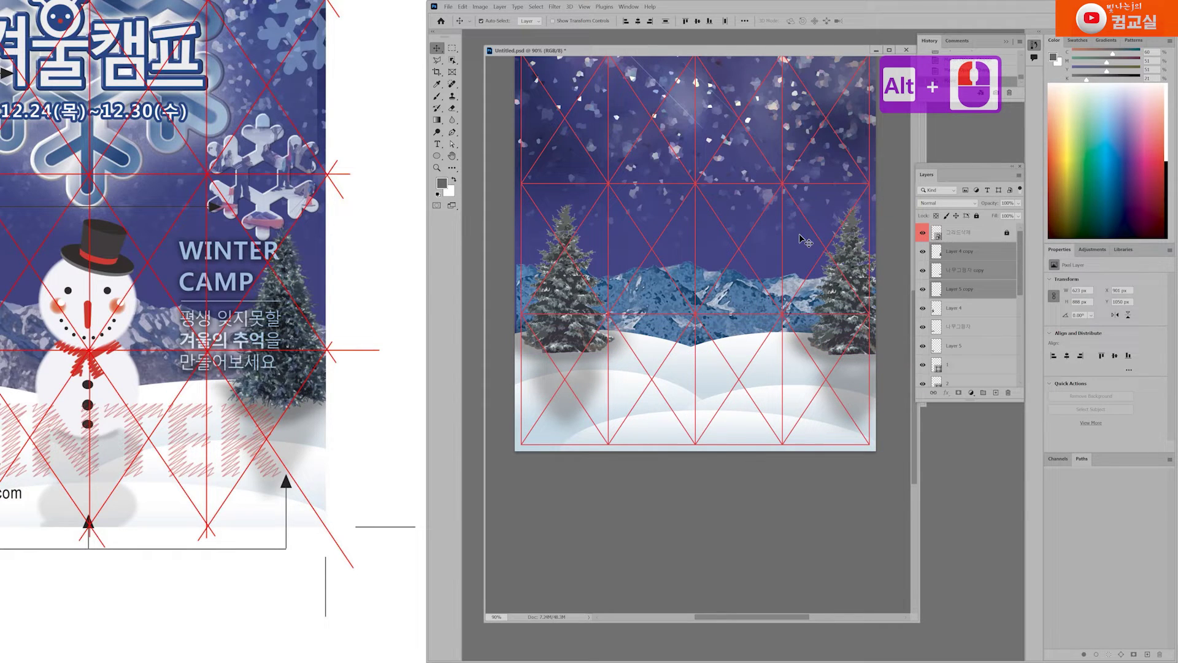
Scale the duplicated tree and shadows to about 92.6% and move them inward so the tree stands on the right hill.
{"action": "key", "text": "ctrl+t"}
{"action": "mouse_move", "coordinate": [778, 216]}
{"action": "left_mouse_down"}
{"action": "mouse_move", "coordinate": [763, 200]}
{"action": "mouse_move", "coordinate": [786, 216]}
{"action": "left_mouse_up"}
{"action": "left_click_drag", "start_coordinate": [854, 325], "coordinate": [837, 318]}
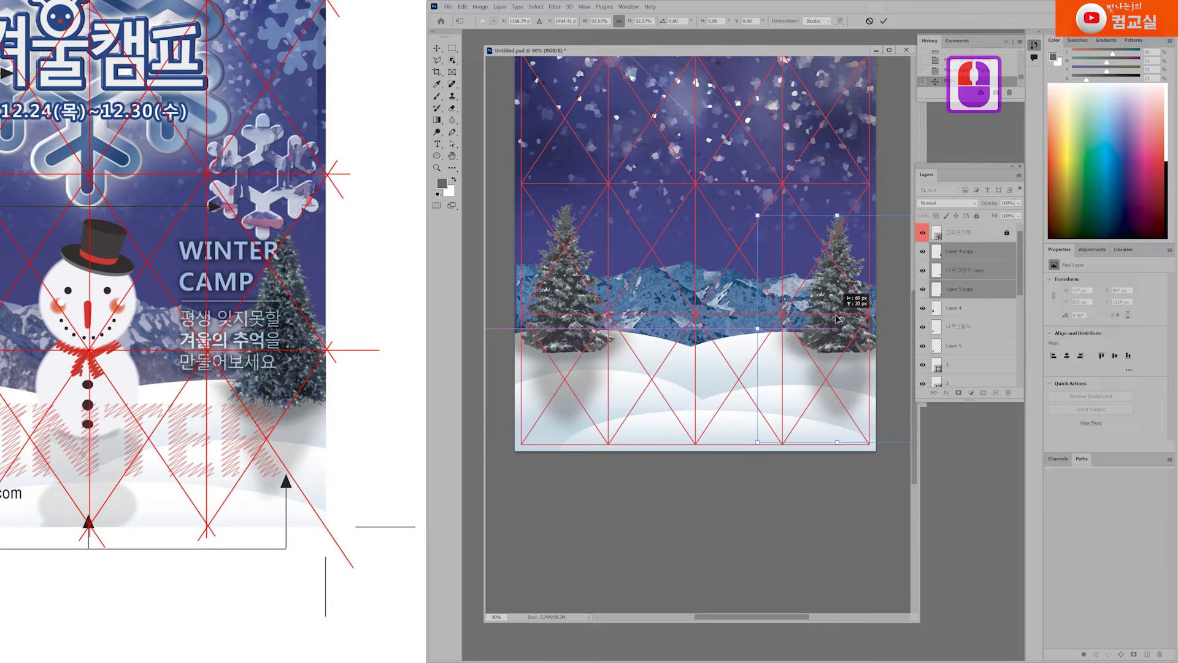
{"action": "left_click_drag", "start_coordinate": [837, 319], "coordinate": [838, 318]}
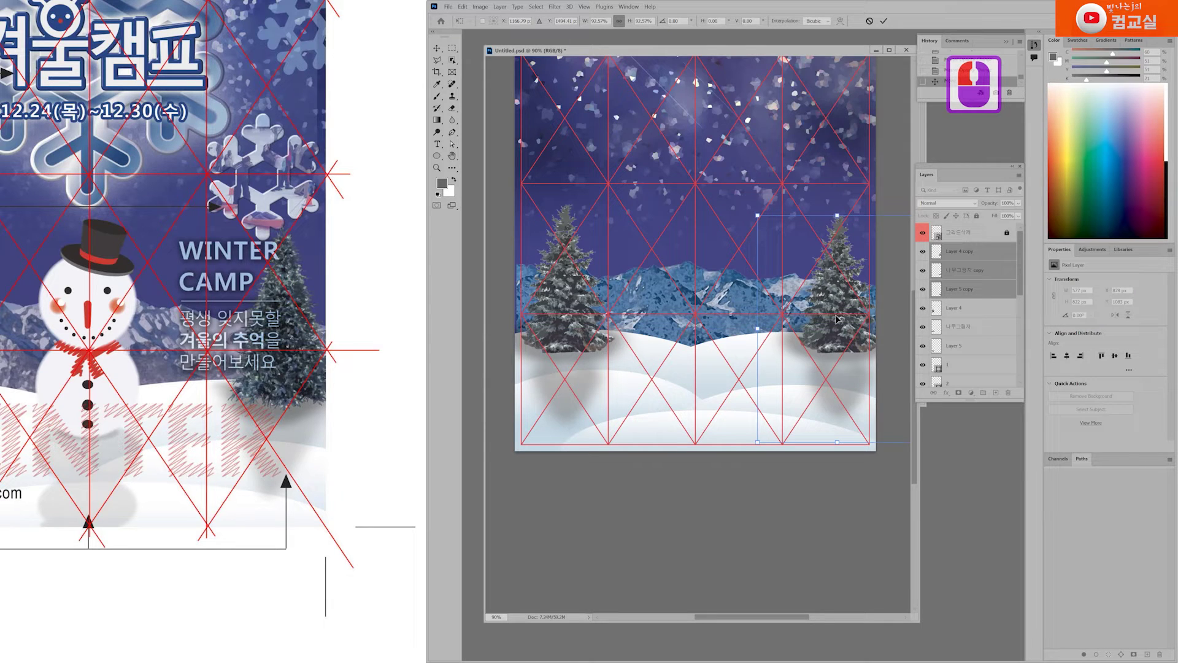
{"action": "key", "text": "Return"}
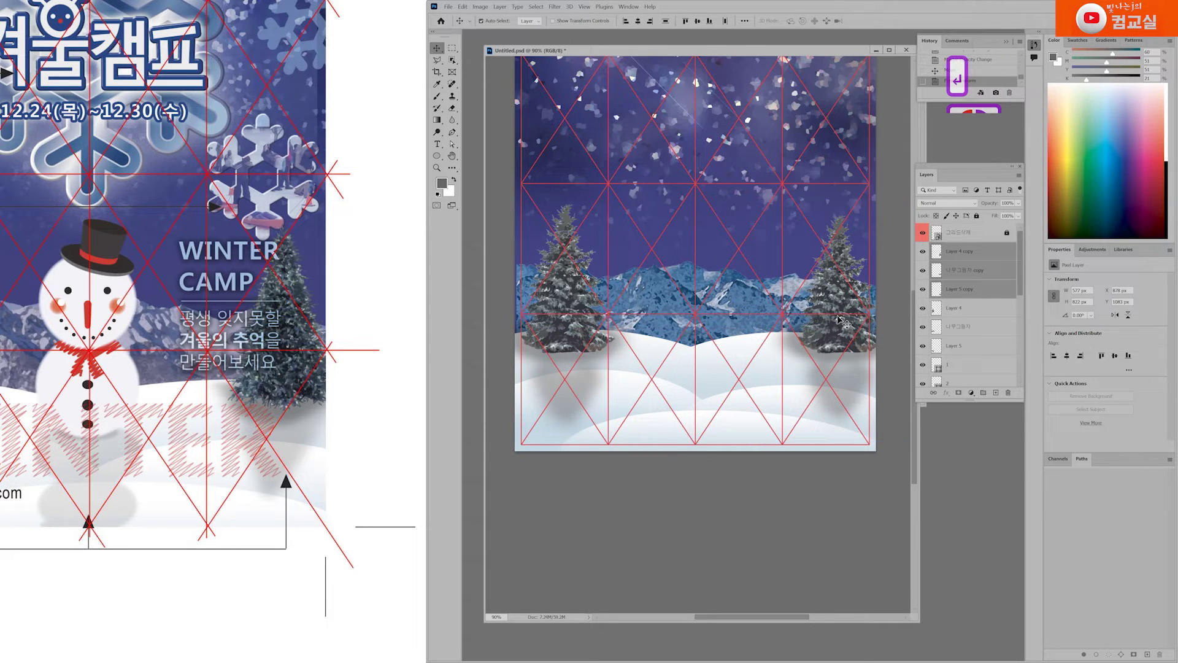
Select the 나무그림자 copy layer and toggle its visibility to check the right tree's base shadow.
{"action": "left_click", "coordinate": [961, 280]}
{"action": "left_click", "coordinate": [922, 276]}
{"action": "left_click", "coordinate": [922, 277]}
{"action": "left_click", "coordinate": [922, 277]}
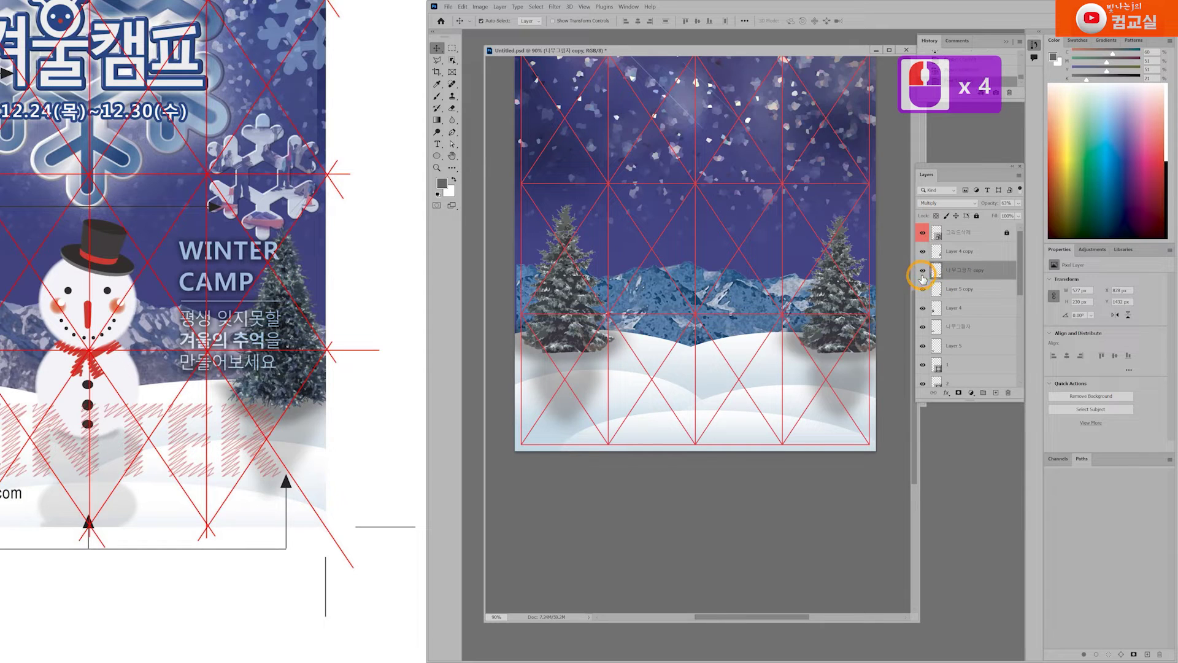
Narrow and reposition the right tree's shadow on the 나무그림자 copy layer, and set its opacity to 54%.
{"action": "left_click_drag", "start_coordinate": [816, 342], "coordinate": [774, 375]}
{"action": "key", "text": "ctrl+t"}
{"action": "left_click_drag", "start_coordinate": [840, 335], "coordinate": [828, 335]}
{"action": "key", "text": "Return"}
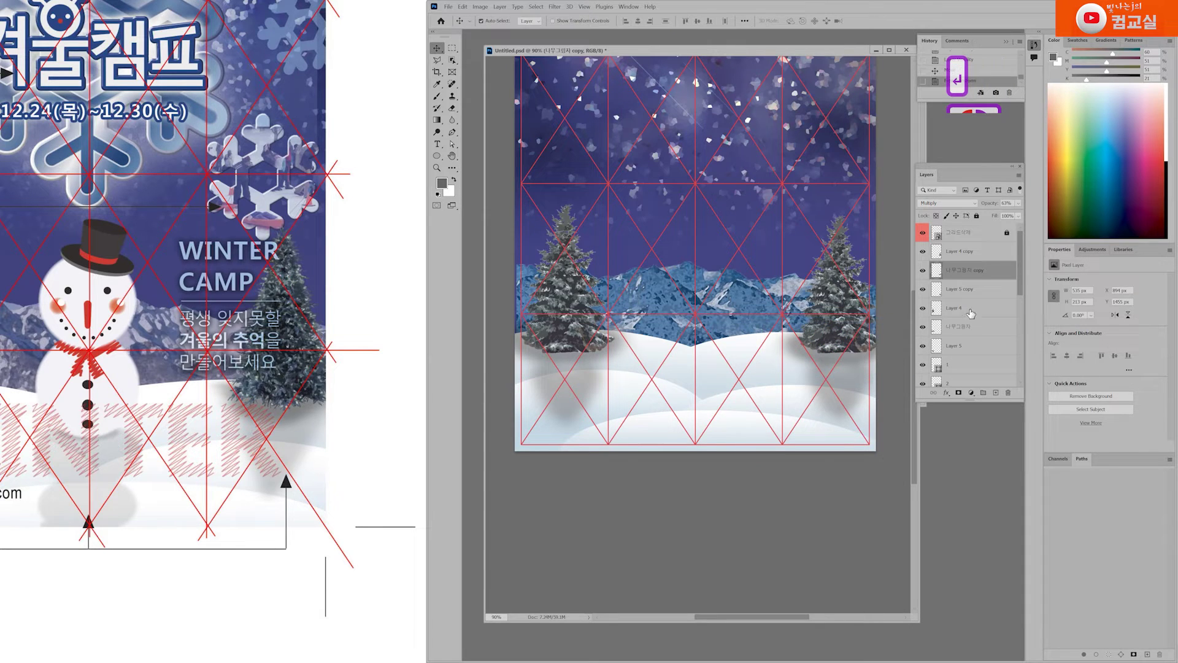
{"action": "left_click", "coordinate": [1018, 203]}
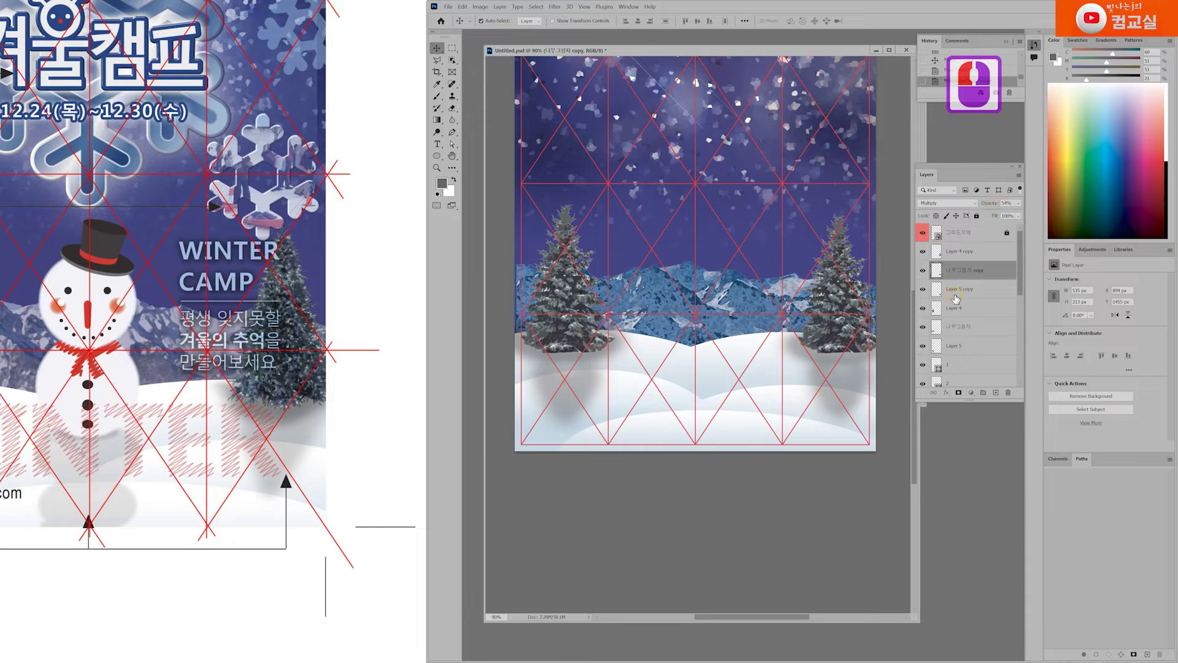
Transform the Layer 5 copy shadow to be narrower and taller, and align it beneath the right tree.
{"action": "left_click", "coordinate": [930, 296]}
{"action": "left_click", "coordinate": [930, 295]}
{"action": "left_click", "coordinate": [930, 294]}
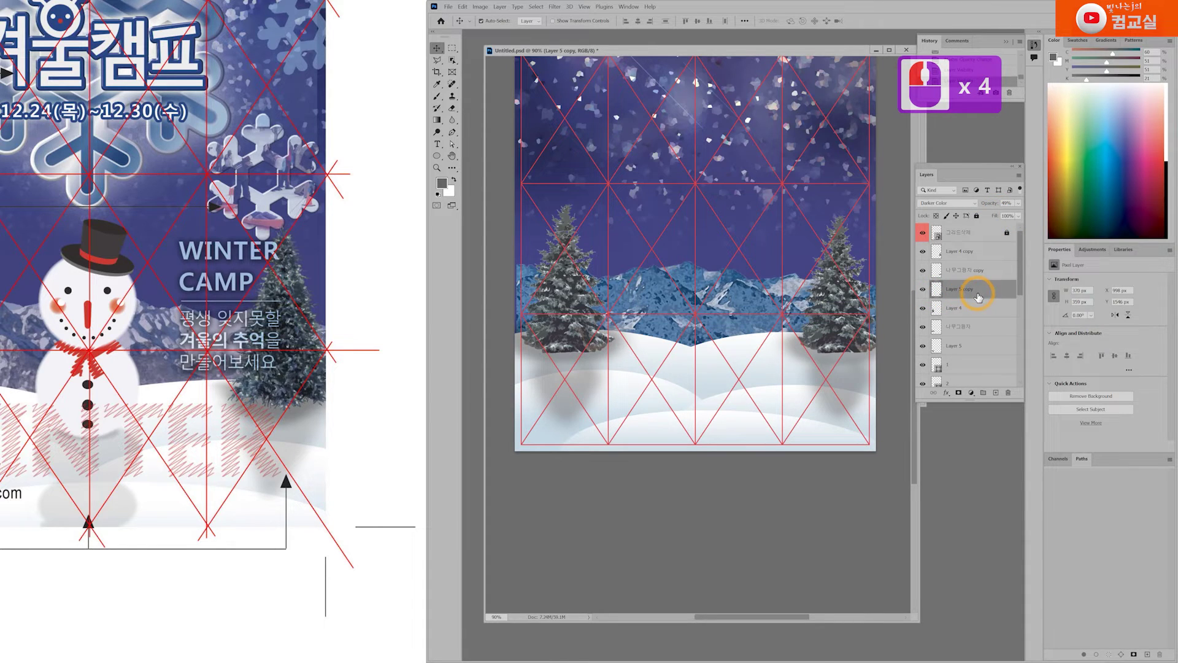
{"action": "key", "text": "ctrl+t"}
{"action": "left_click_drag", "start_coordinate": [857, 386], "coordinate": [853, 395]}
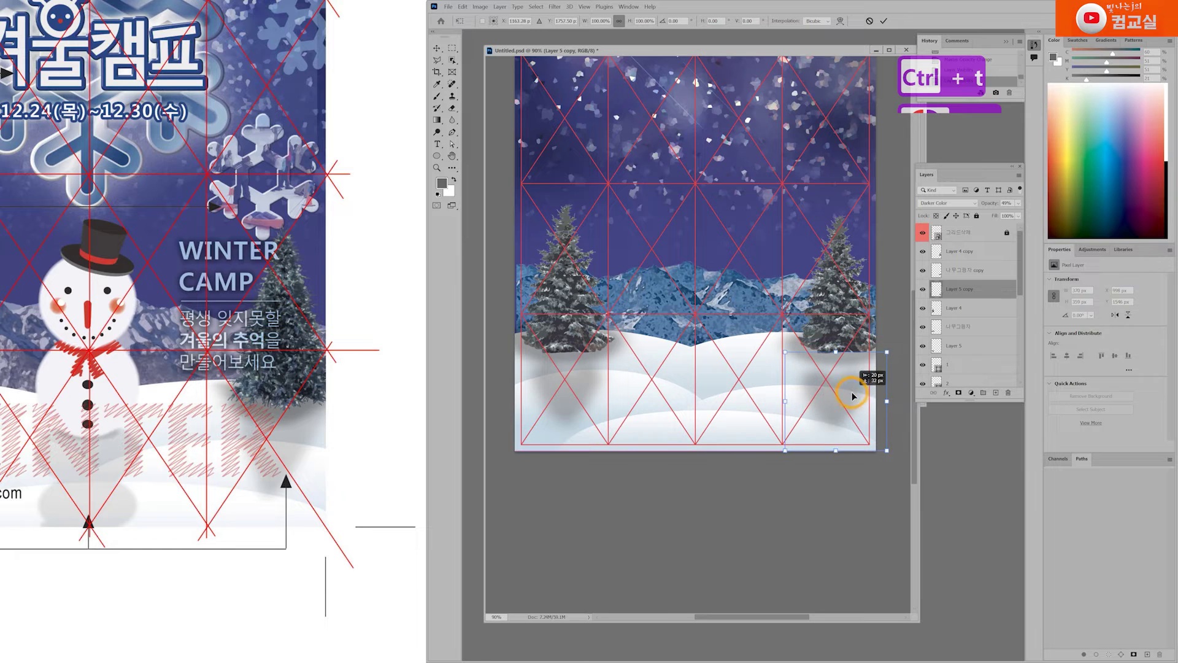
{"action": "left_click_drag", "start_coordinate": [886, 452], "coordinate": [878, 463]}
{"action": "mouse_move", "coordinate": [835, 422]}
{"action": "left_mouse_down"}
{"action": "mouse_move", "coordinate": [840, 409]}
{"action": "mouse_move", "coordinate": [839, 419]}
{"action": "left_mouse_up"}
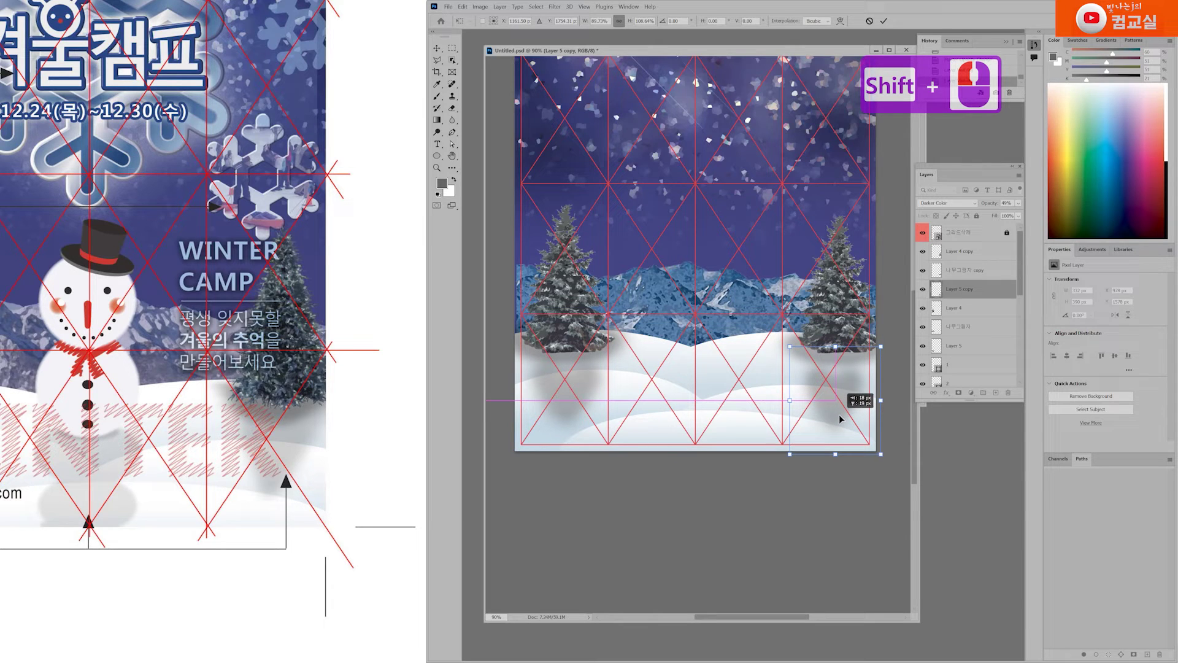
{"action": "left_click_drag", "start_coordinate": [836, 454], "coordinate": [844, 451]}
{"action": "key", "text": "Return"}
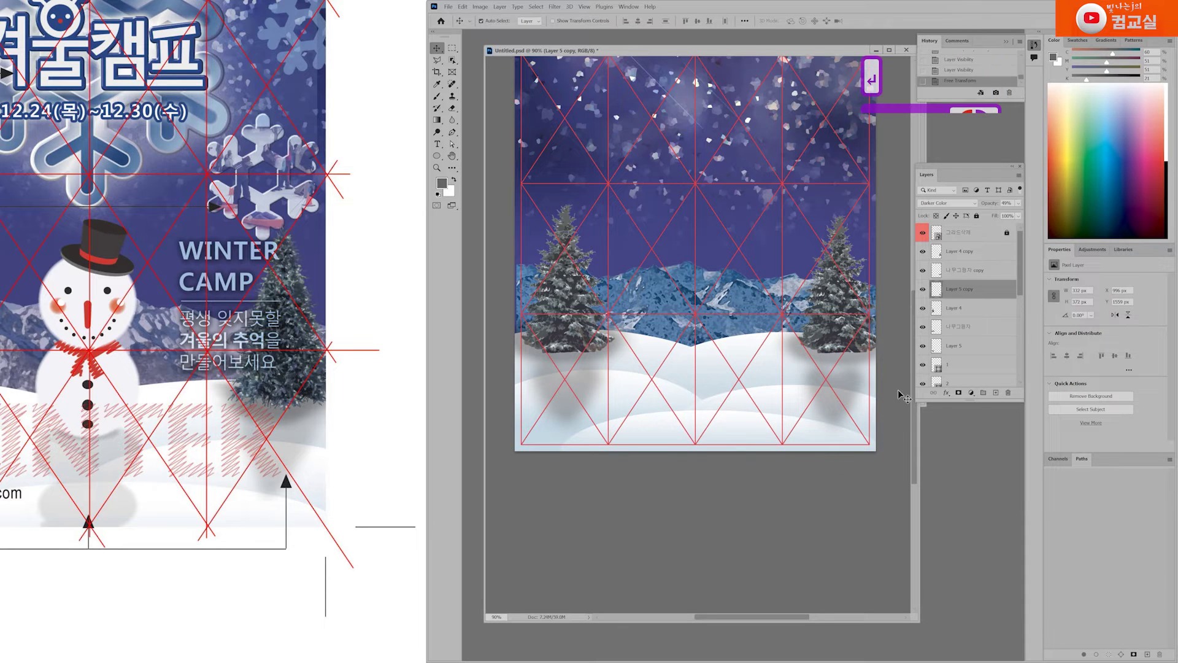
Lower the opacity of the Layer 5 copy shadow layer.
{"action": "left_click", "coordinate": [1018, 204]}
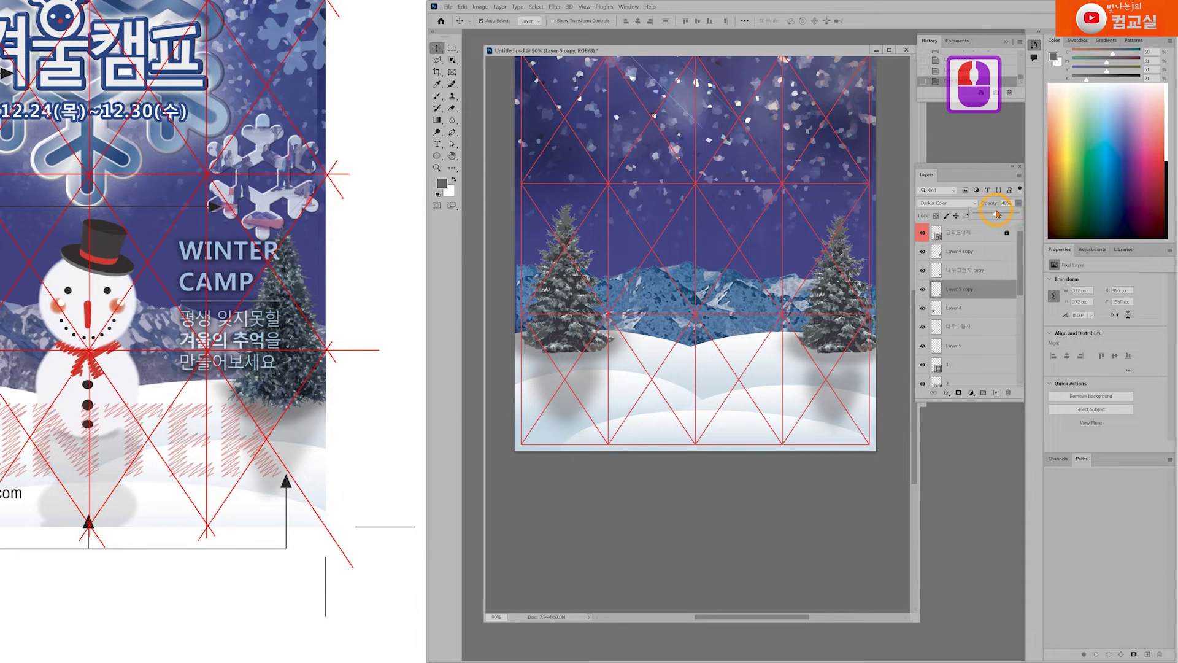
{"action": "left_click_drag", "start_coordinate": [993, 216], "coordinate": [992, 217]}
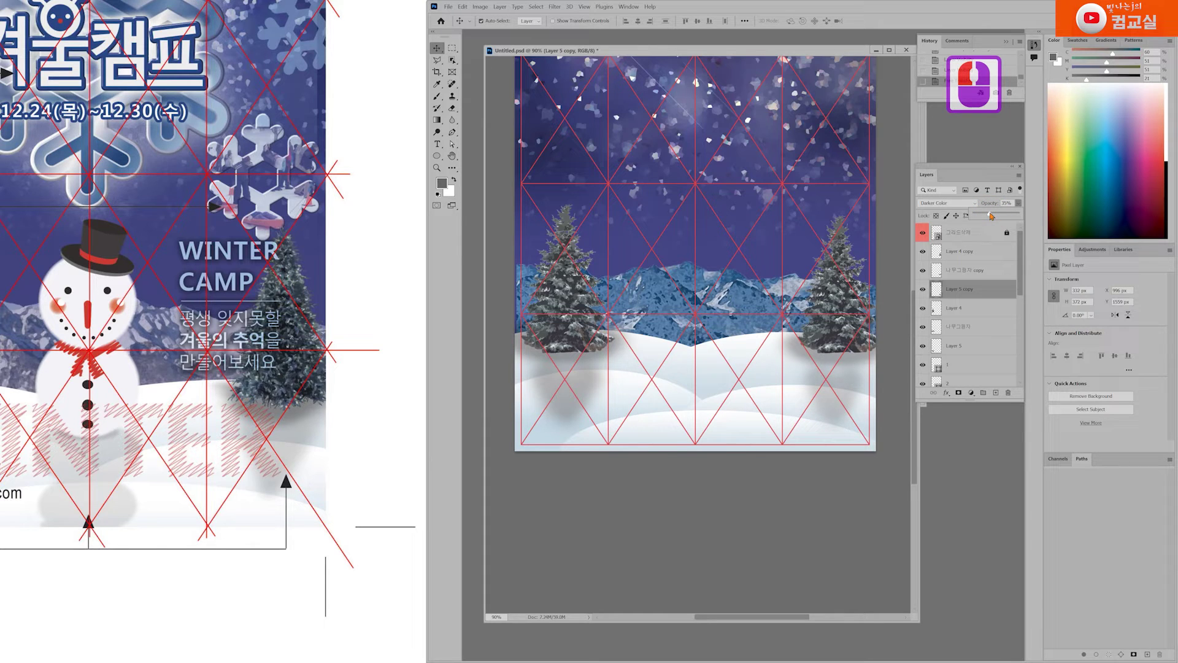
{"action": "left_click", "coordinate": [973, 290]}
{"action": "left_click", "coordinate": [1019, 203]}
Paint extra soft shadow beneath the right tree on Layer 5 copy with the Brush tool, enlarging the brush.
{"action": "double_click", "coordinate": [437, 96]}
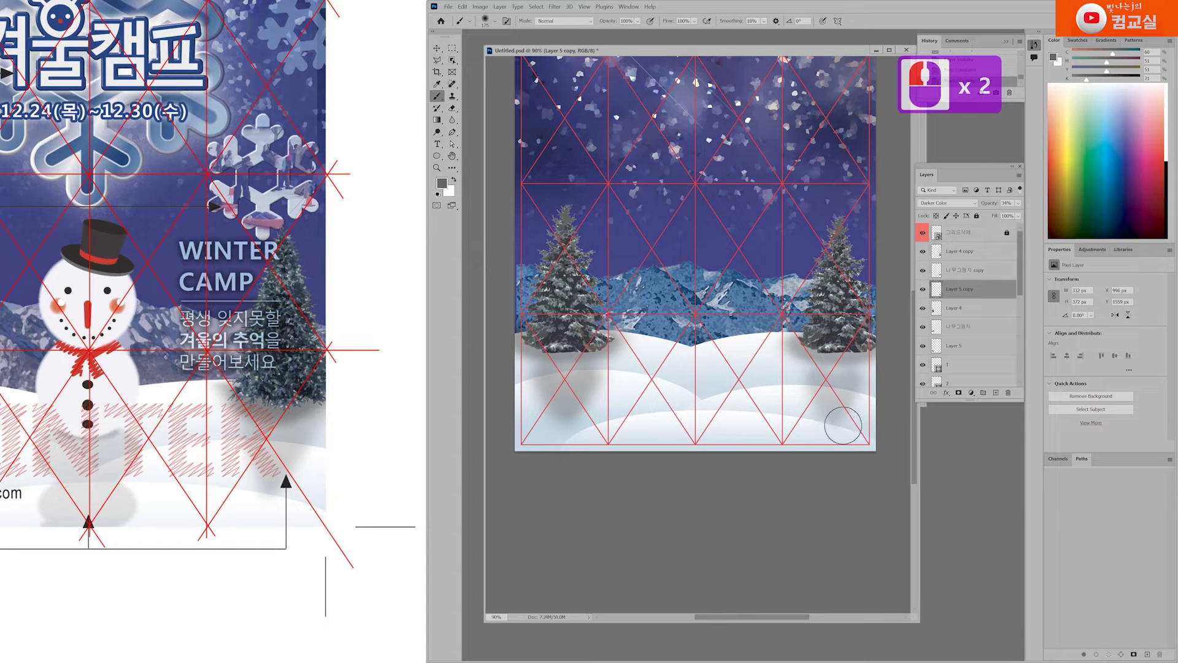
{"action": "left_click_drag", "start_coordinate": [834, 407], "coordinate": [864, 369]}
{"action": "key", "text": "p"}
{"action": "key", "text": "p"}
{"action": "key", "text": "p"}
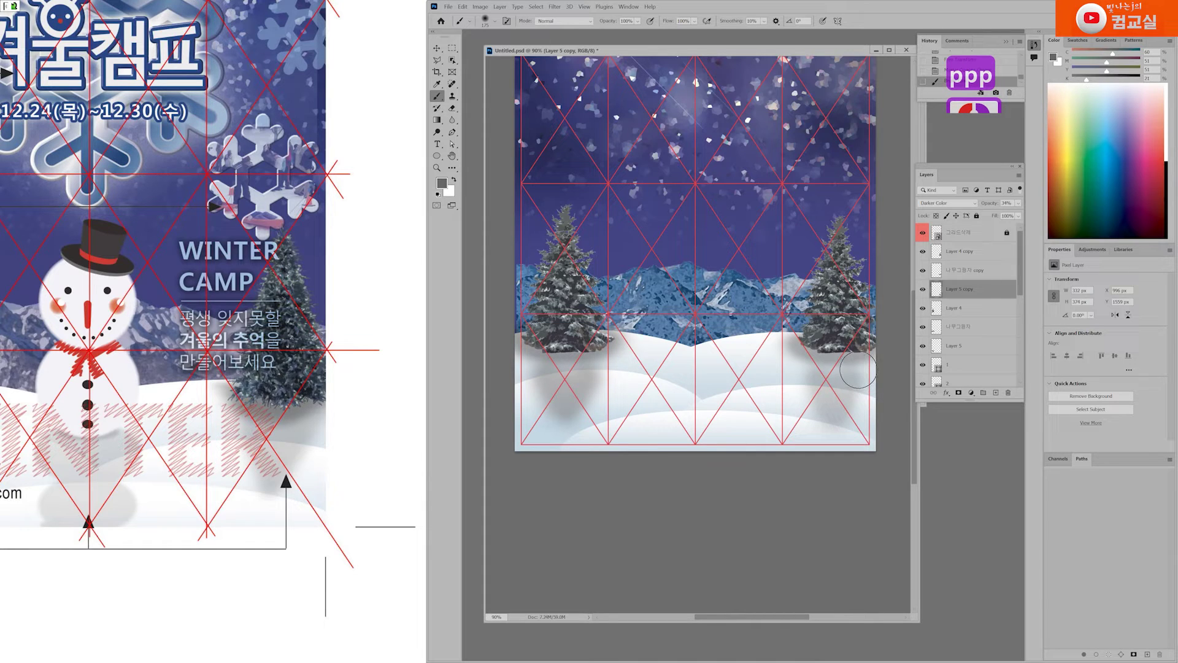
{"action": "key", "text": "bracketright"}
{"action": "left_click", "coordinate": [857, 373]}
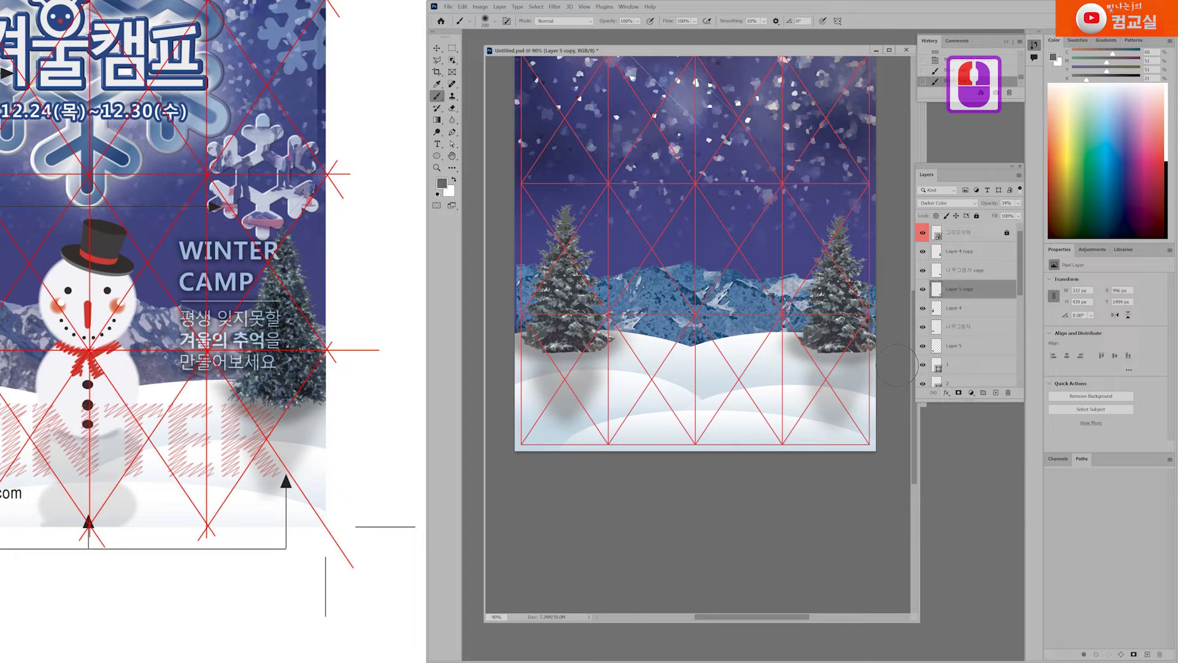
Set the opacity of Layer 5 copy to 29% and toggle the left tree's 나무그림자 layer to compare the shadows.
{"action": "double_click", "coordinate": [922, 289]}
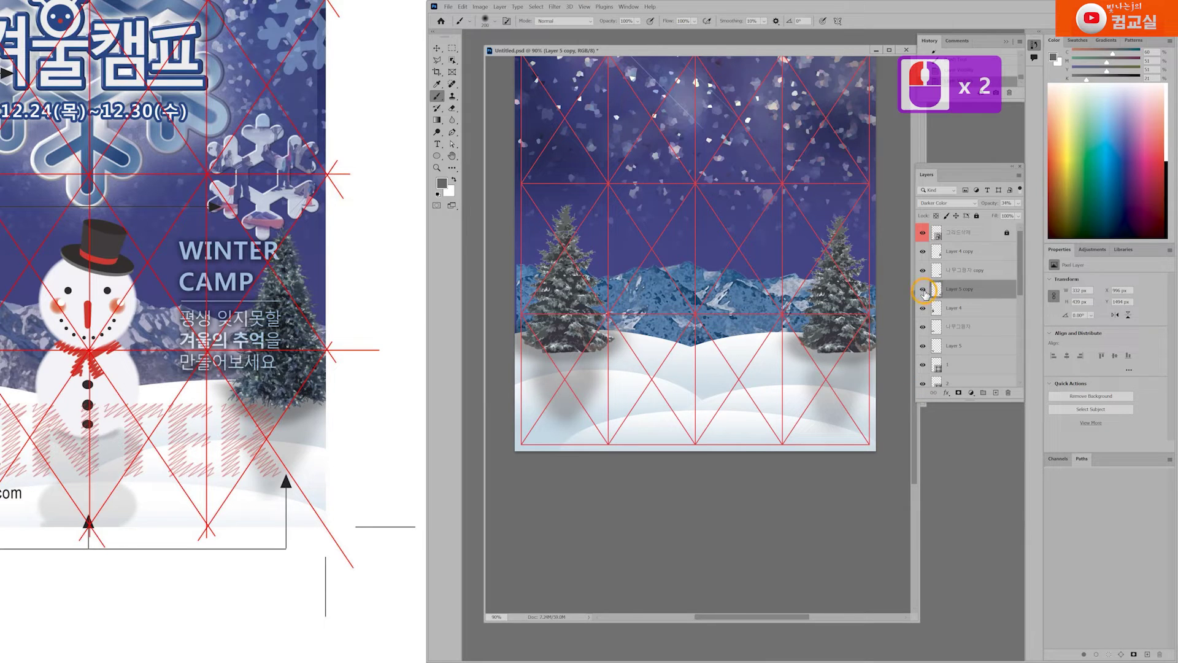
{"action": "left_click", "coordinate": [1018, 204]}
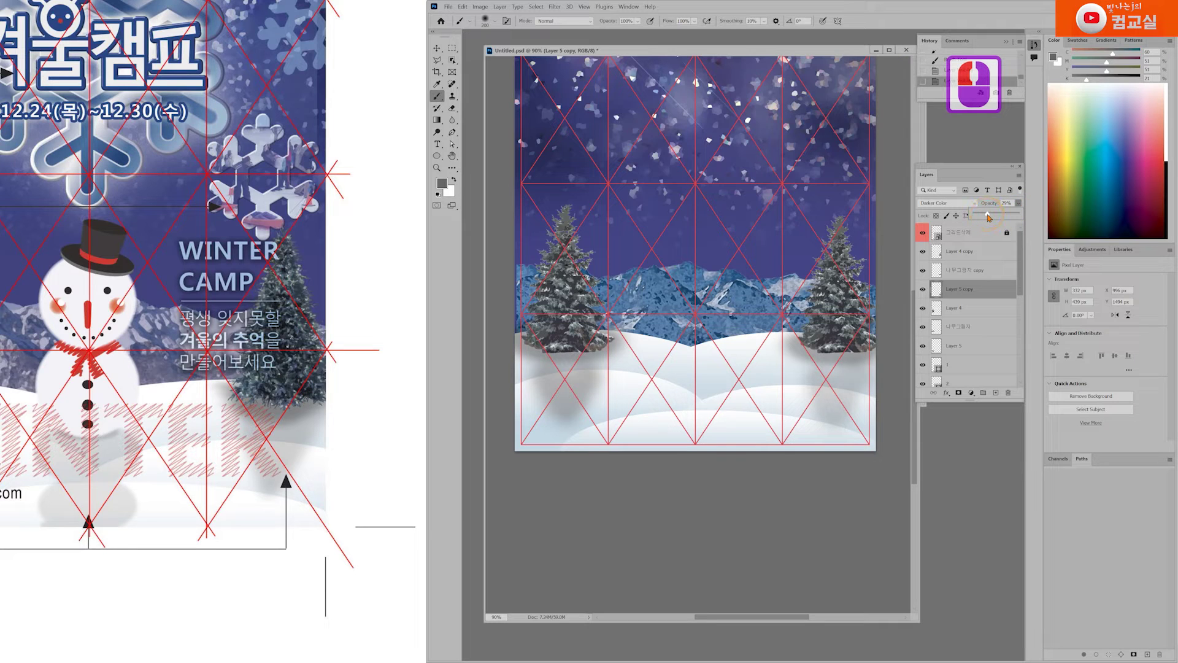
{"action": "left_click", "coordinate": [922, 327]}
{"action": "left_click", "coordinate": [922, 327]}
{"action": "left_click", "coordinate": [922, 326]}
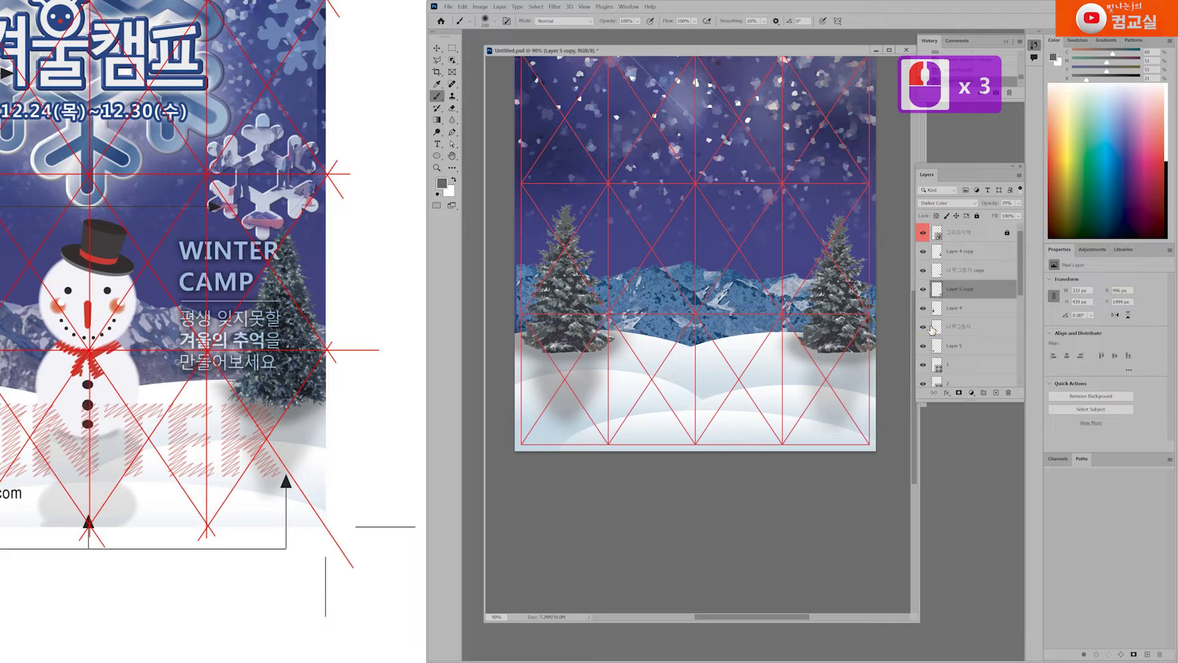
Set the opacity of Layer 5, the left tree's shadow, to 45%.
{"action": "left_click", "coordinate": [976, 345]}
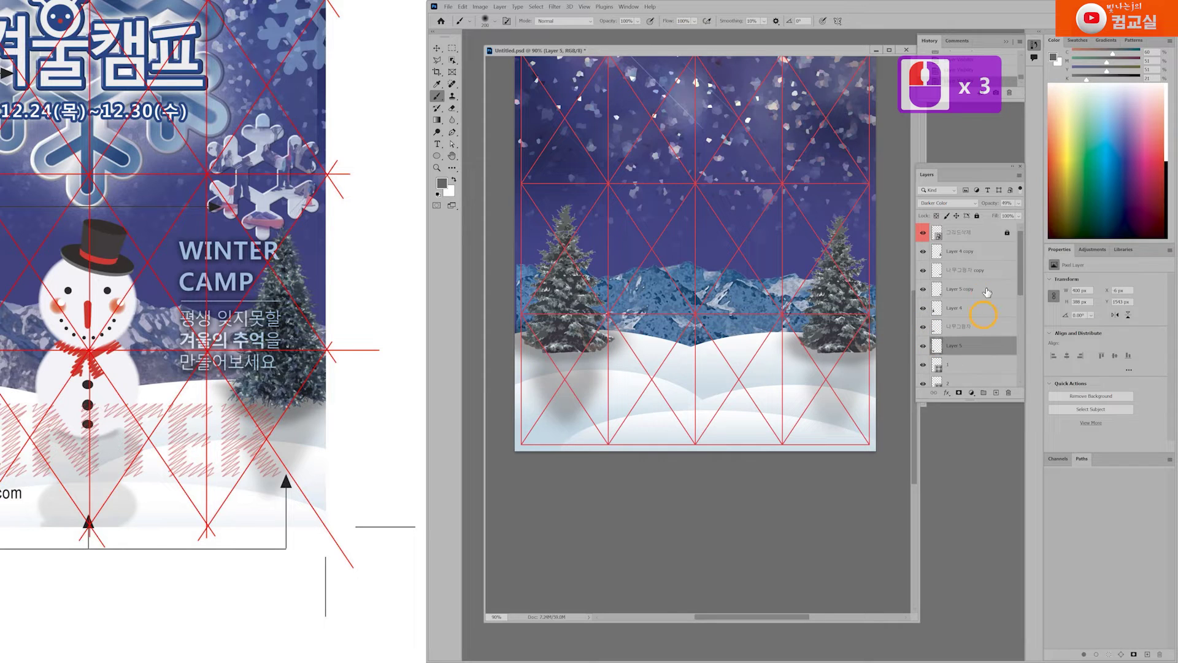
{"action": "left_click", "coordinate": [1019, 203]}
{"action": "left_click_drag", "start_coordinate": [995, 217], "coordinate": [994, 217]}
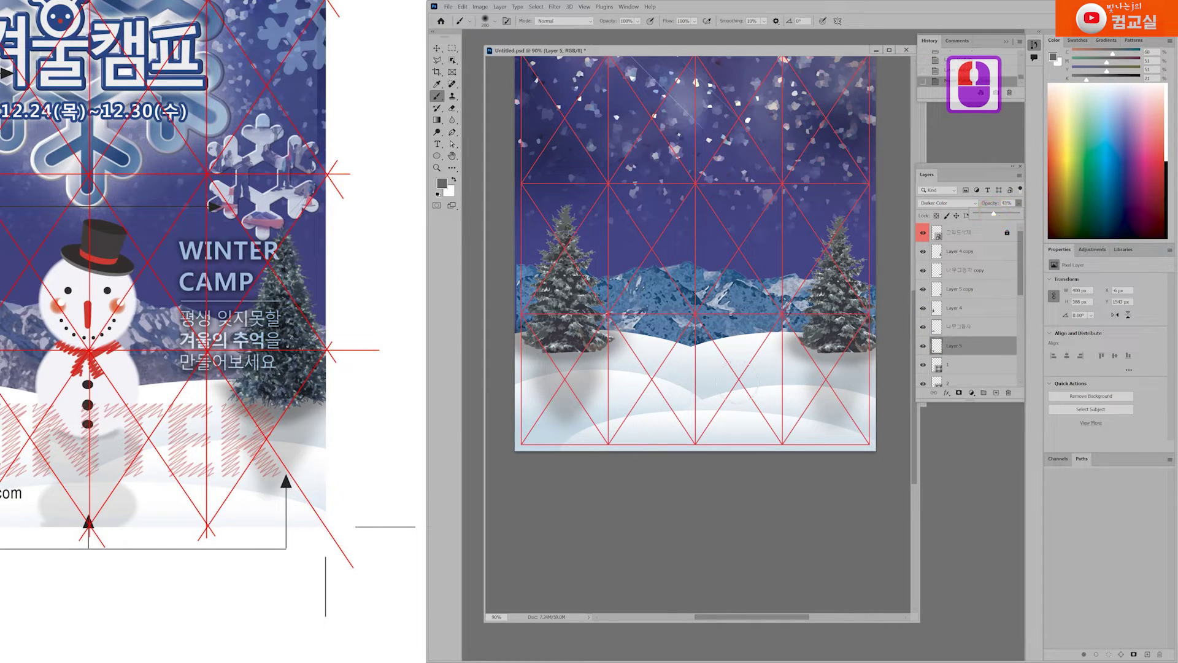
{"action": "left_click", "coordinate": [970, 347]}
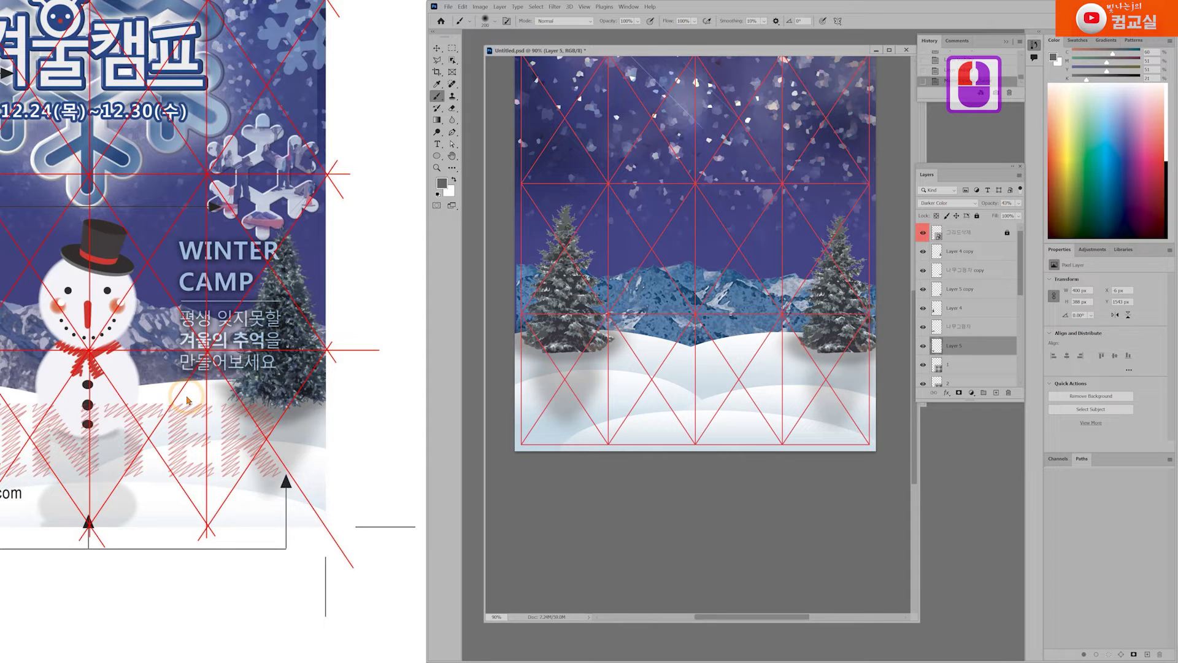
In Illustrator, draw an upright hexagon about 58 mm wide and 67 mm tall outside the artboard, beside the grid.
{"action": "scroll", "coordinate": [187, 400], "scroll_direction": "down", "scroll_amount": 3}
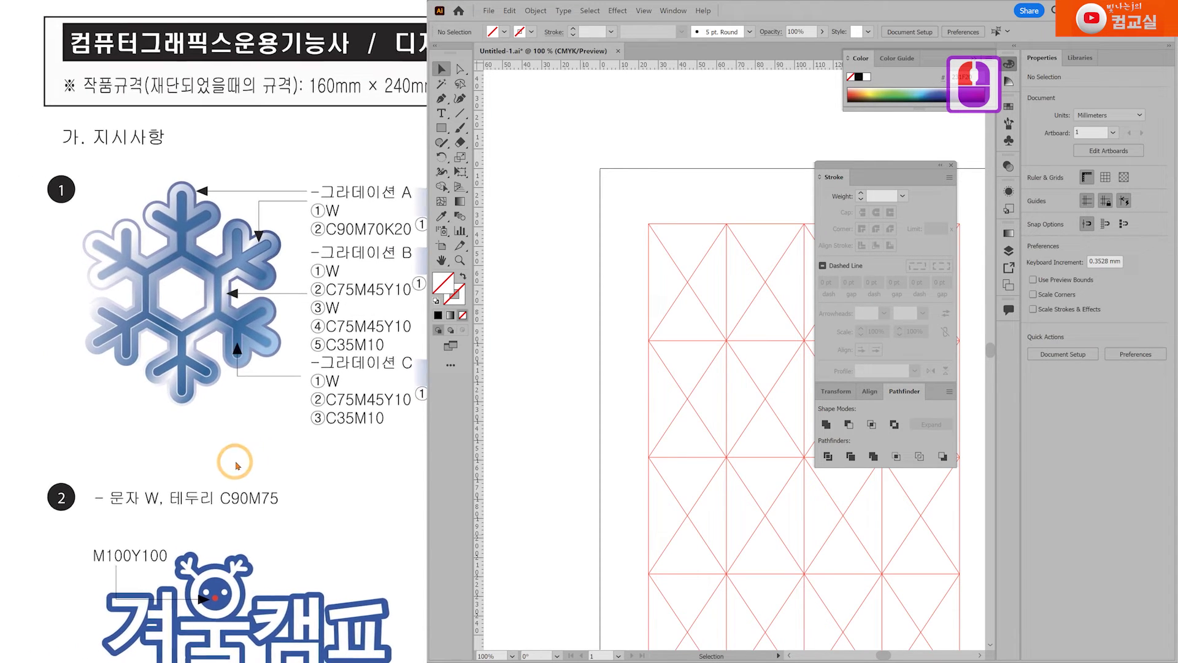
{"action": "double_click", "coordinate": [276, 379]}
{"action": "double_click", "coordinate": [276, 379]}
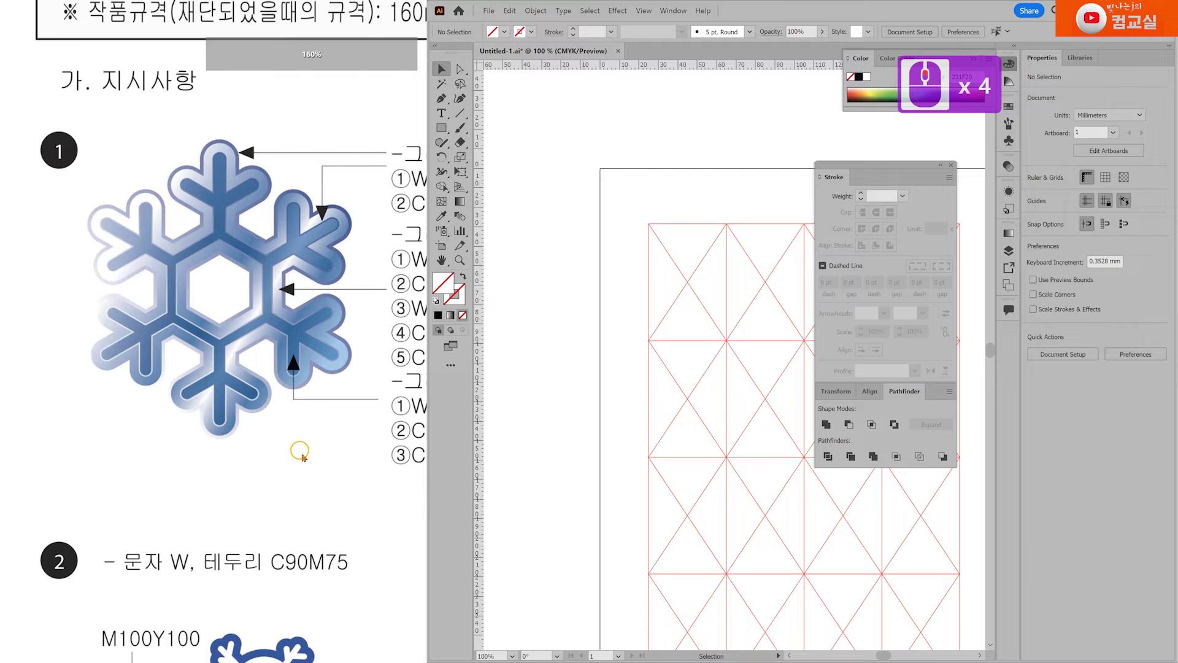
{"action": "scroll", "coordinate": [300, 451], "scroll_direction": "up", "scroll_amount": 1}
{"action": "scroll", "coordinate": [274, 296], "scroll_direction": "up", "scroll_amount": 1}
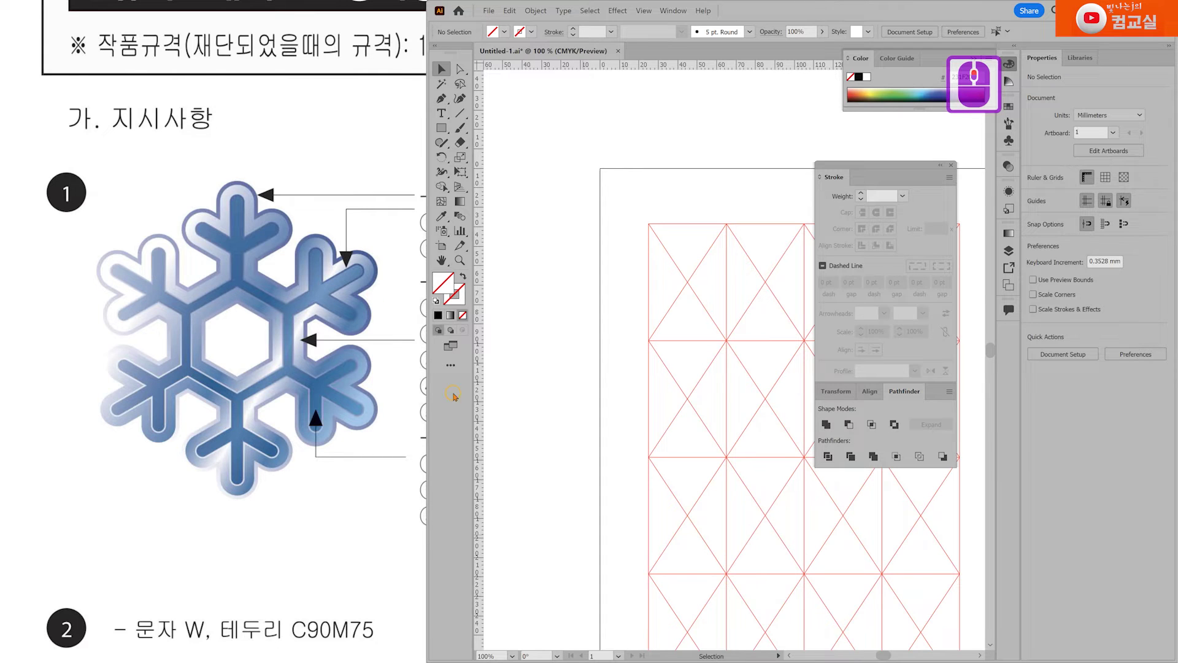
{"action": "left_click_drag", "start_coordinate": [442, 128], "coordinate": [502, 177]}
{"action": "scroll", "coordinate": [633, 316], "scroll_direction": "left", "scroll_amount": 3}
{"action": "scroll", "coordinate": [595, 276], "scroll_direction": "down", "scroll_amount": 1}
{"action": "left_click_drag", "start_coordinate": [527, 230], "coordinate": [630, 312]}
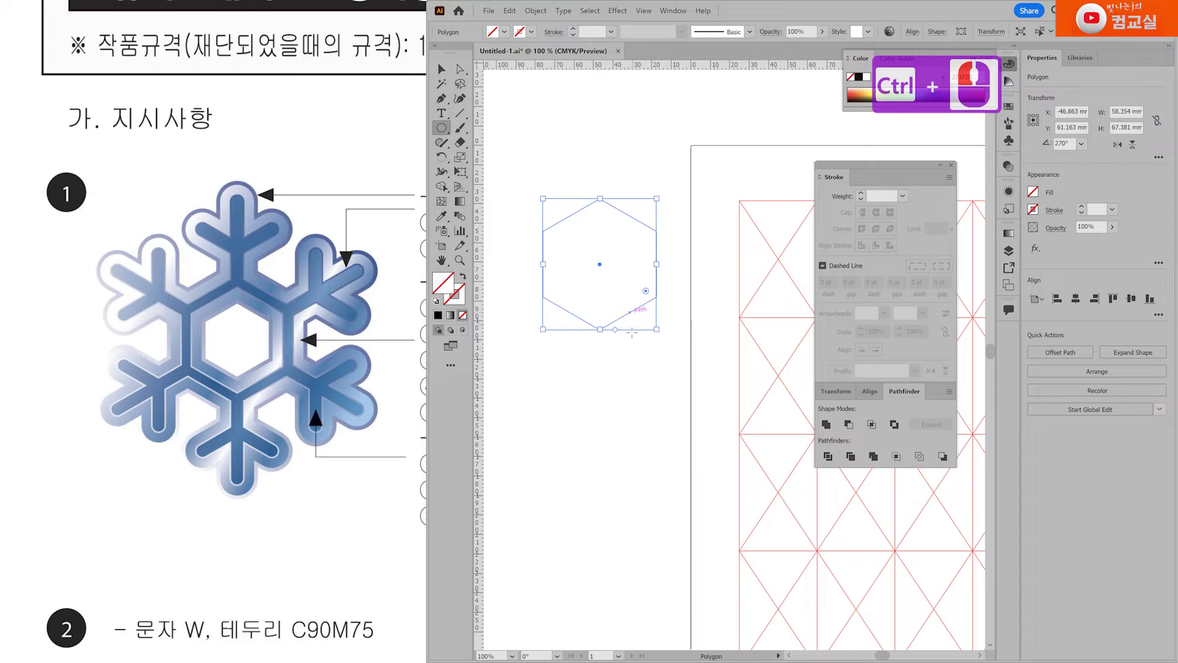
Give the hexagon a crimson stroke colour.
{"action": "left_click", "coordinate": [459, 302]}
{"action": "double_click", "coordinate": [459, 301]}
{"action": "left_click", "coordinate": [574, 469]}
{"action": "left_click", "coordinate": [749, 456]}
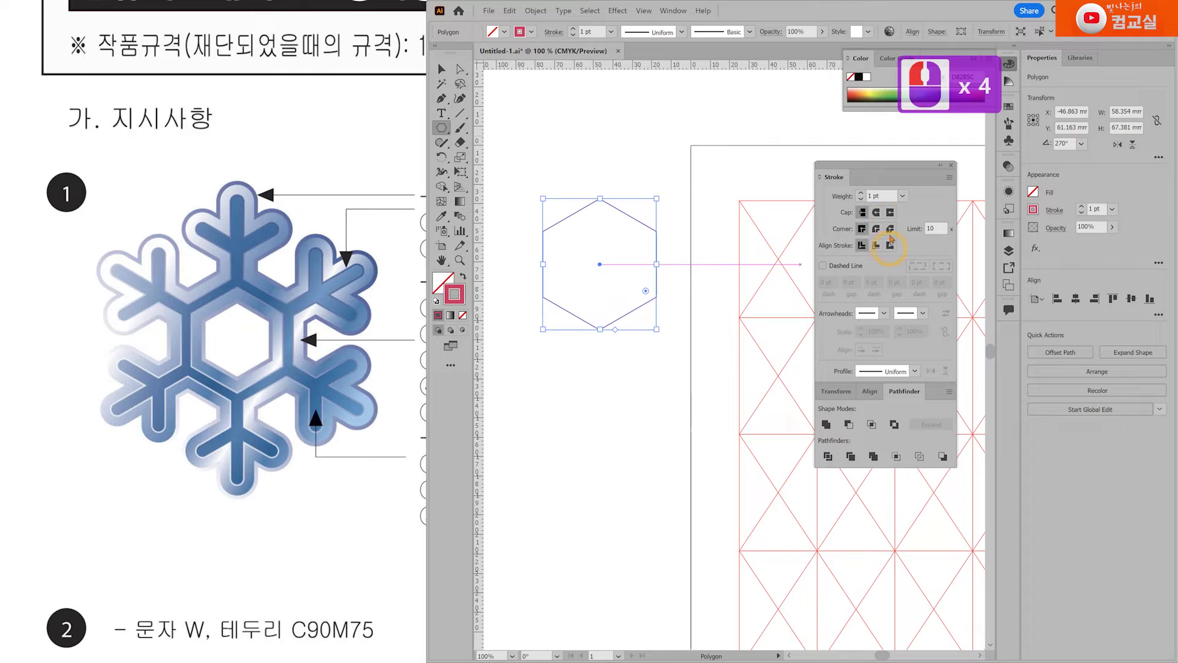
Set the hexagon's stroke weight to 8 pt.
{"action": "left_click", "coordinate": [862, 193]}
{"action": "left_click", "coordinate": [861, 192]}
{"action": "left_click", "coordinate": [862, 192]}
{"action": "left_click", "coordinate": [862, 193]}
{"action": "left_click", "coordinate": [862, 193]}
{"action": "left_click", "coordinate": [861, 192]}
{"action": "left_click", "coordinate": [861, 193]}
Move the hexagon onto the artboard, over the upper middle part of the grid.
{"action": "scroll", "coordinate": [563, 354], "scroll_direction": "down", "scroll_amount": 1}
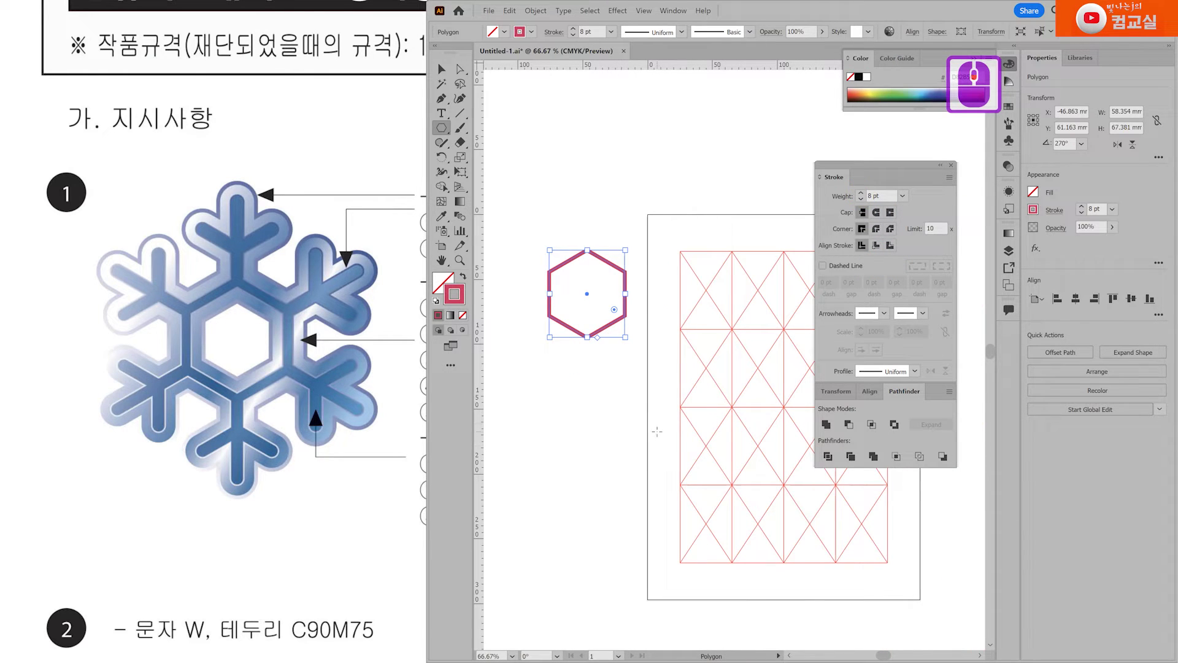
{"action": "key", "text": "v"}
{"action": "left_click", "coordinate": [603, 332]}
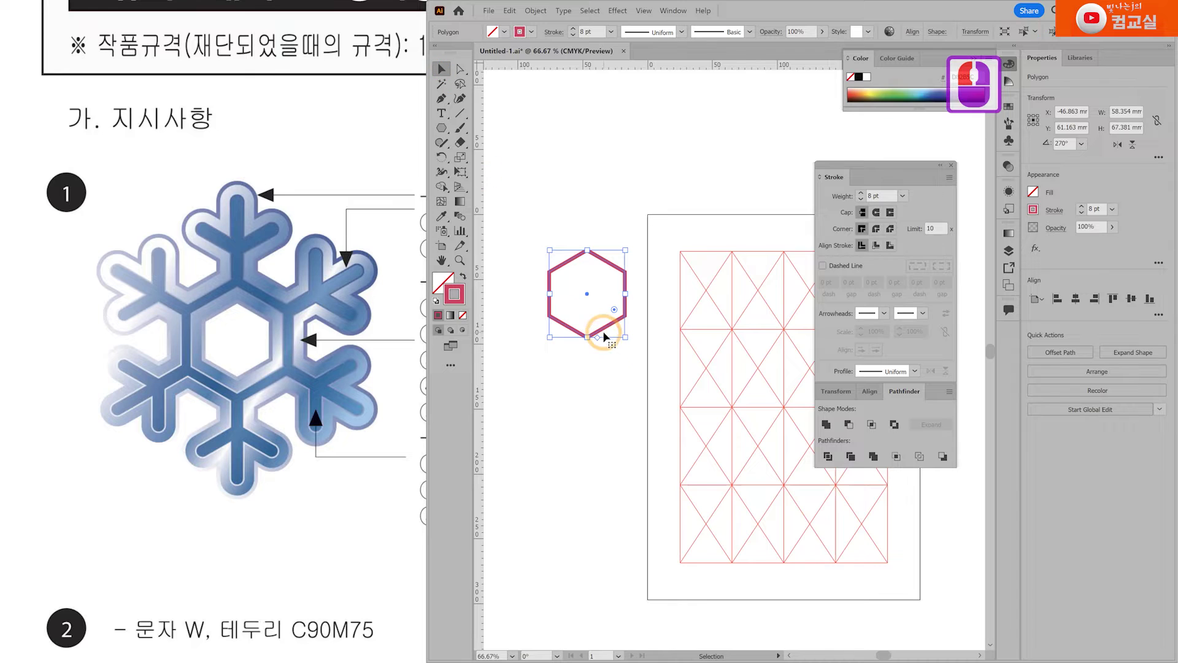
{"action": "left_click_drag", "start_coordinate": [602, 331], "coordinate": [621, 409]}
{"action": "left_click_drag", "start_coordinate": [633, 364], "coordinate": [662, 372]}
Scale the hexagon to about 41 mm by 48 mm to match the reference poster and align it near the grid's vertical centre line.
{"action": "scroll", "coordinate": [332, 454], "scroll_direction": "down", "scroll_amount": 12}
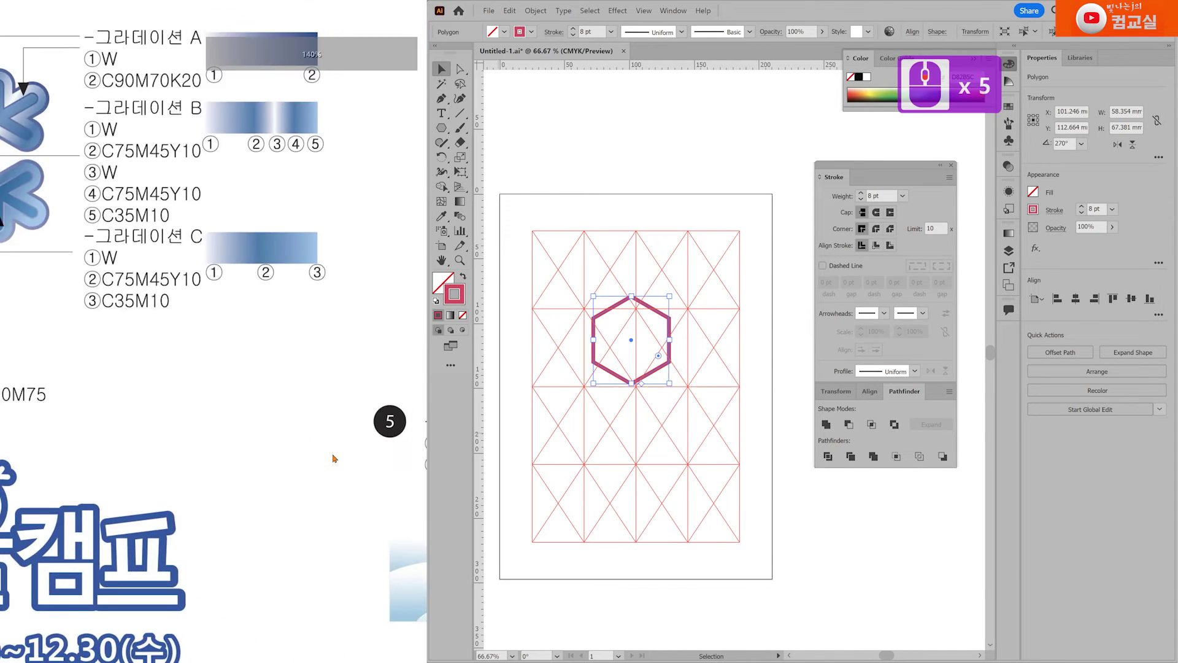
{"action": "scroll", "coordinate": [335, 458], "scroll_direction": "down", "scroll_amount": 6}
{"action": "scroll", "coordinate": [650, 334], "scroll_direction": "up", "scroll_amount": 2}
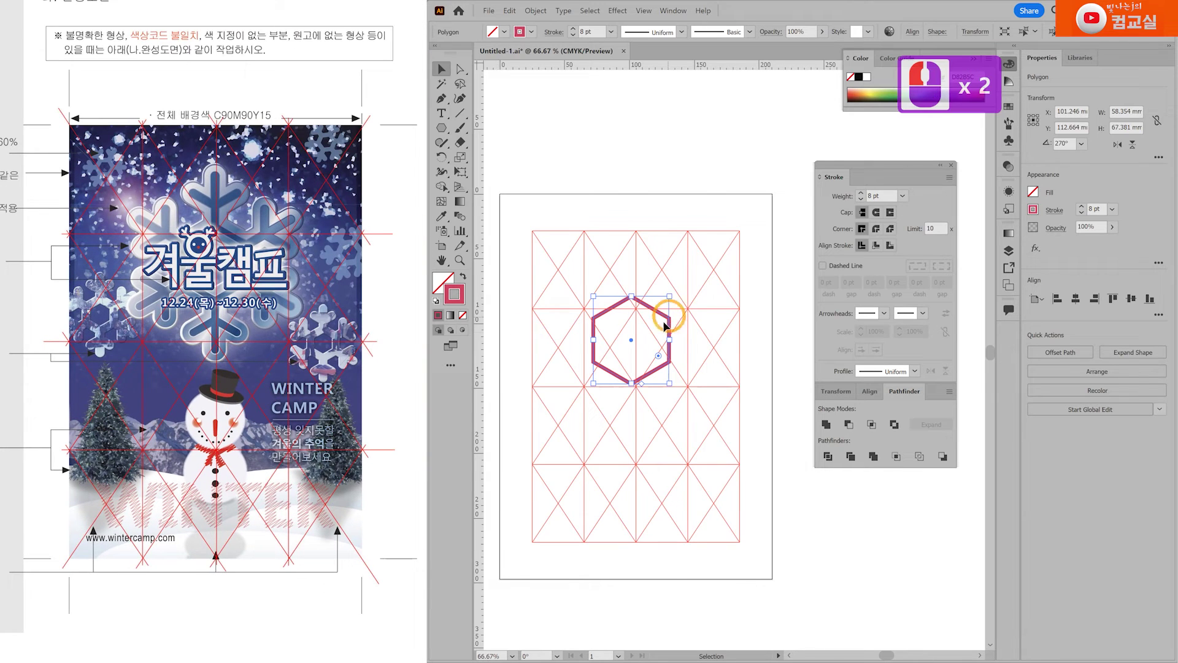
{"action": "left_click_drag", "start_coordinate": [672, 312], "coordinate": [680, 316]}
{"action": "left_click_drag", "start_coordinate": [687, 414], "coordinate": [655, 368]}
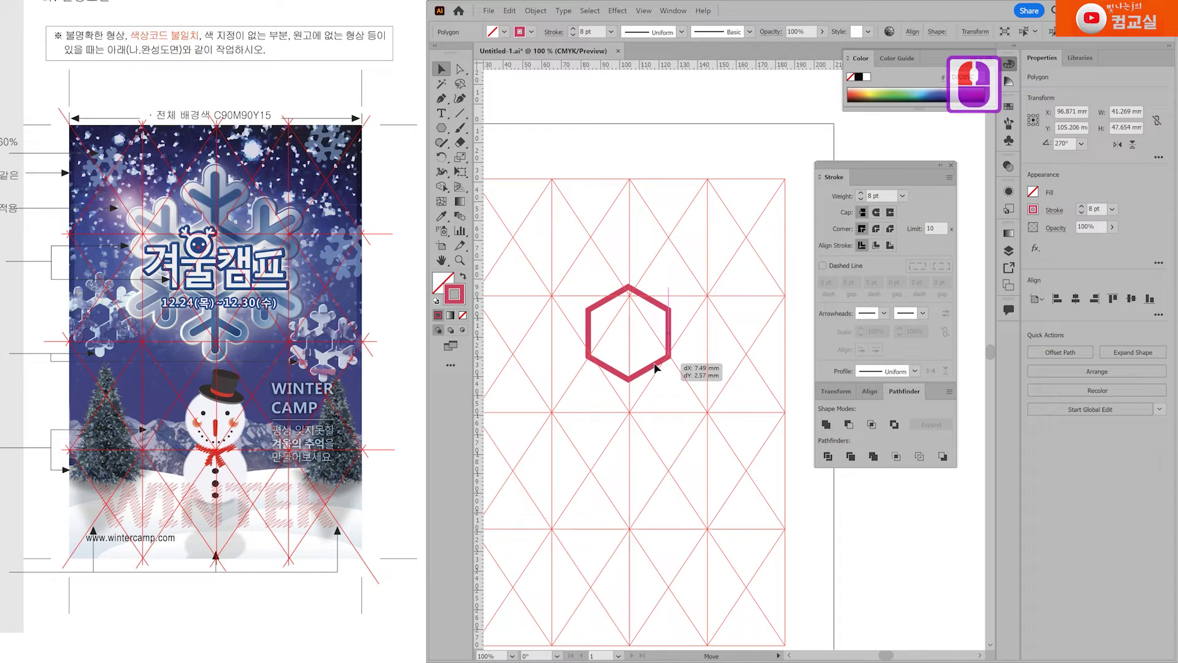
{"action": "left_click_drag", "start_coordinate": [654, 367], "coordinate": [654, 368]}
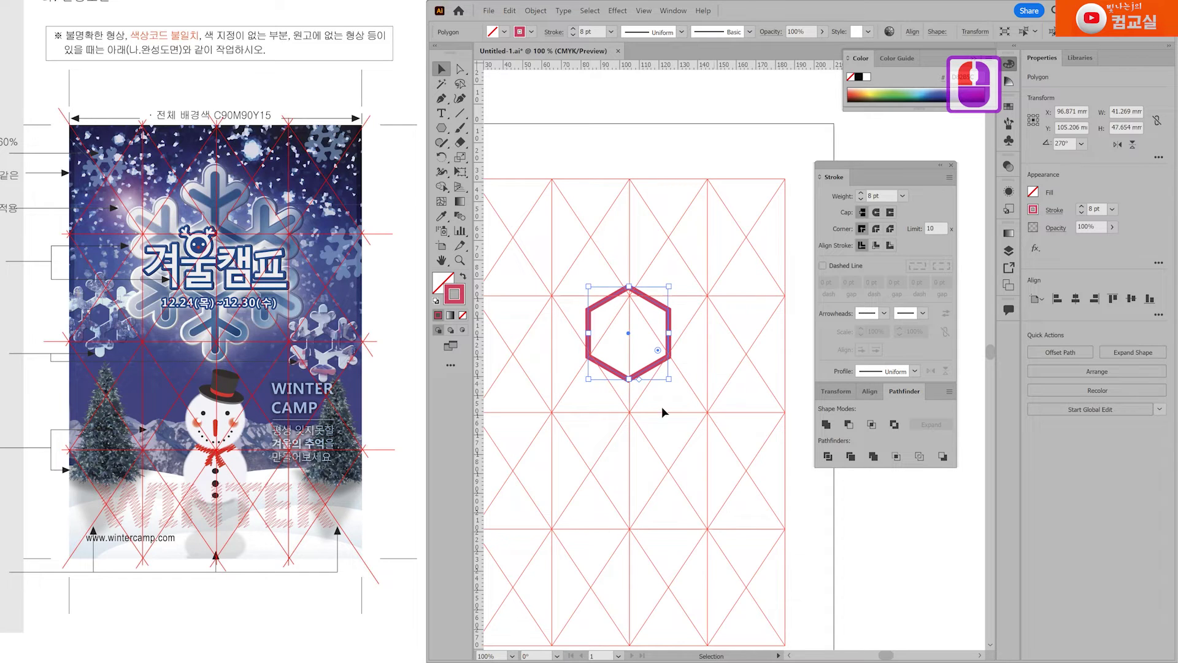
Draw a vertical line about 27 mm long upward from the hexagon's top vertex.
{"action": "left_click", "coordinate": [661, 258]}
{"action": "scroll", "coordinate": [657, 262], "scroll_direction": "up", "scroll_amount": 1}
{"action": "scroll", "coordinate": [652, 276], "scroll_direction": "up", "scroll_amount": 1}
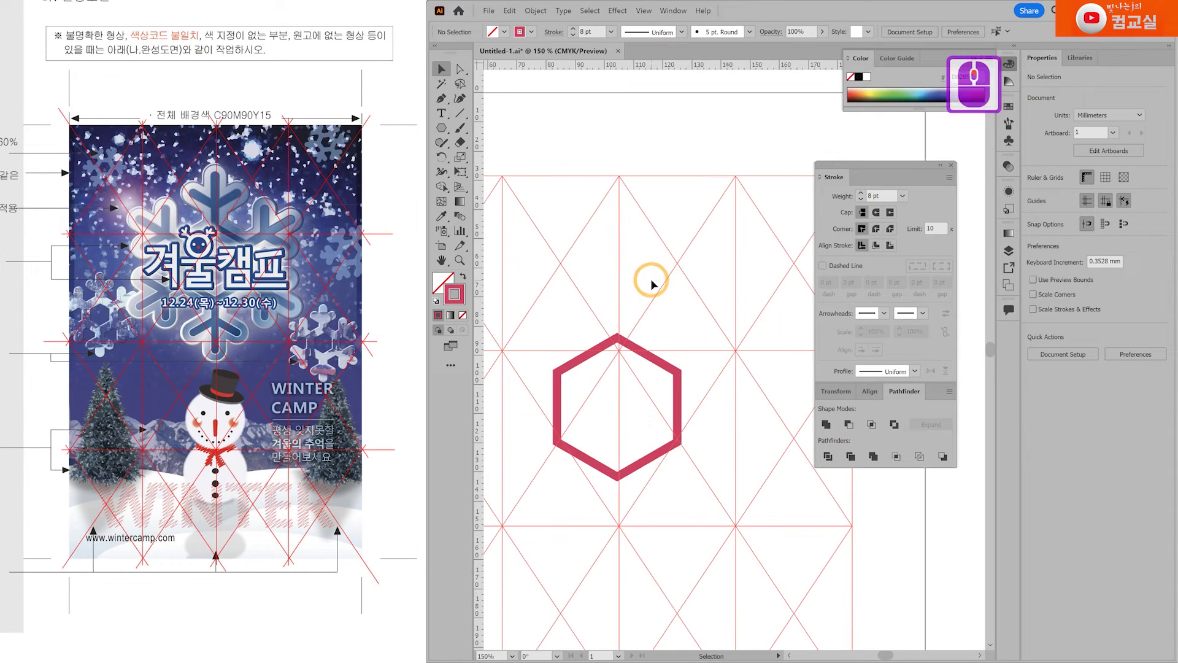
{"action": "left_click", "coordinate": [460, 113]}
{"action": "left_click_drag", "start_coordinate": [617, 332], "coordinate": [620, 251]}
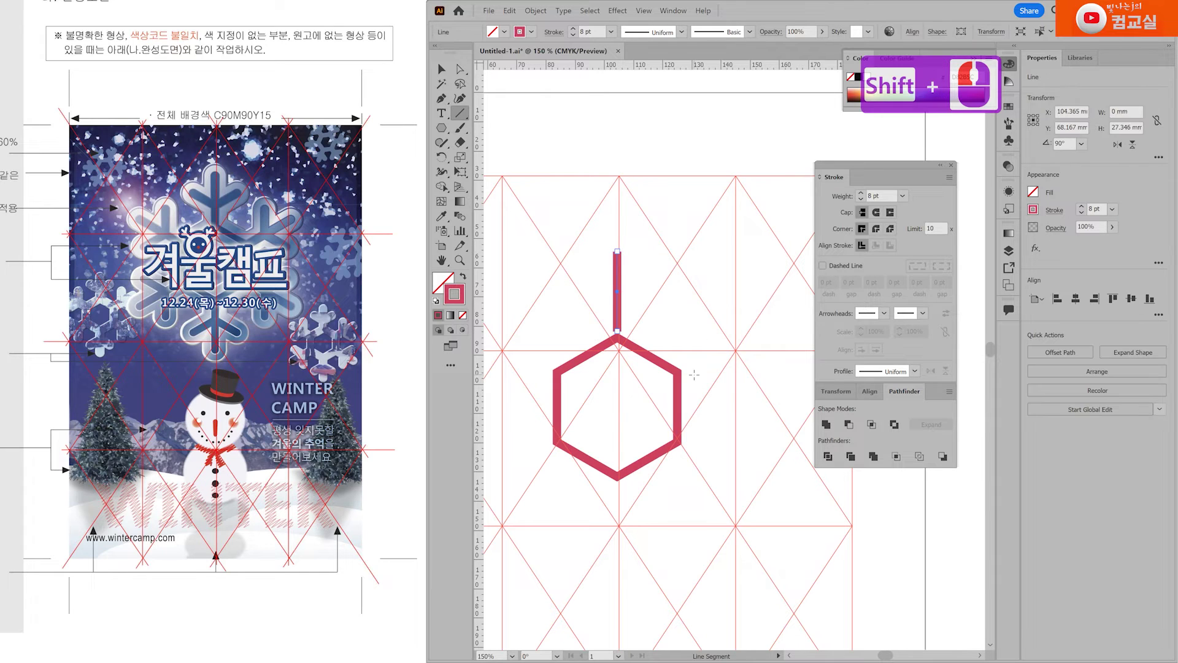
Give the vertical line round caps and a 12 pt stroke weight.
{"action": "left_click", "coordinate": [876, 213]}
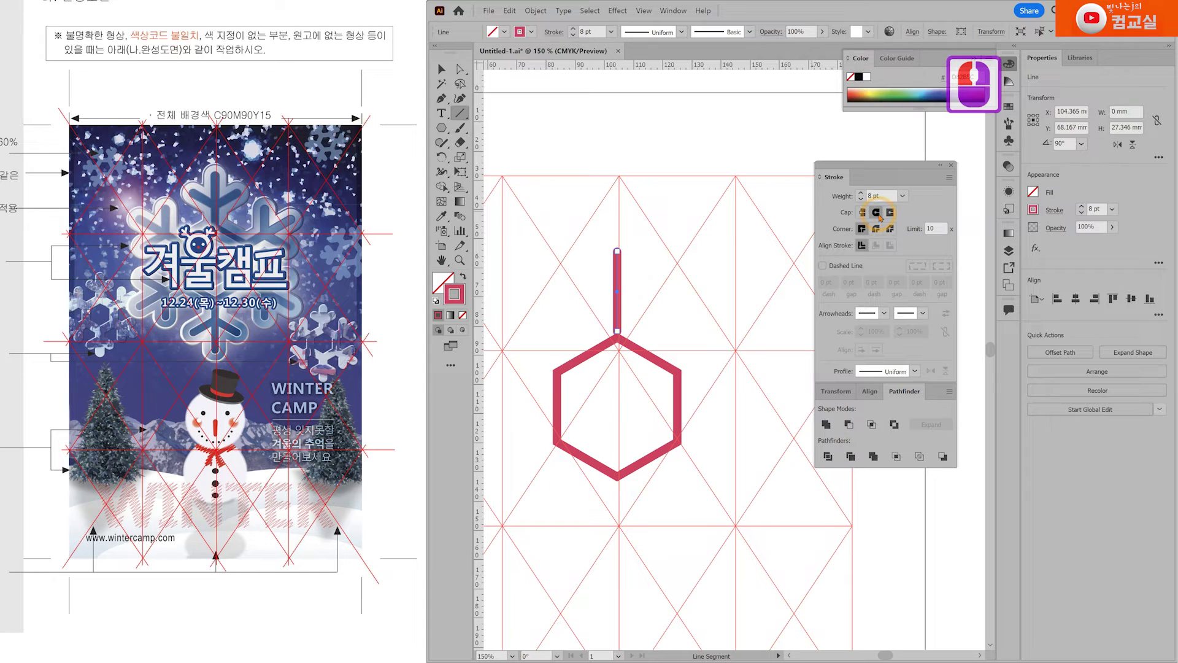
{"action": "left_click", "coordinate": [862, 193]}
{"action": "left_click", "coordinate": [862, 193]}
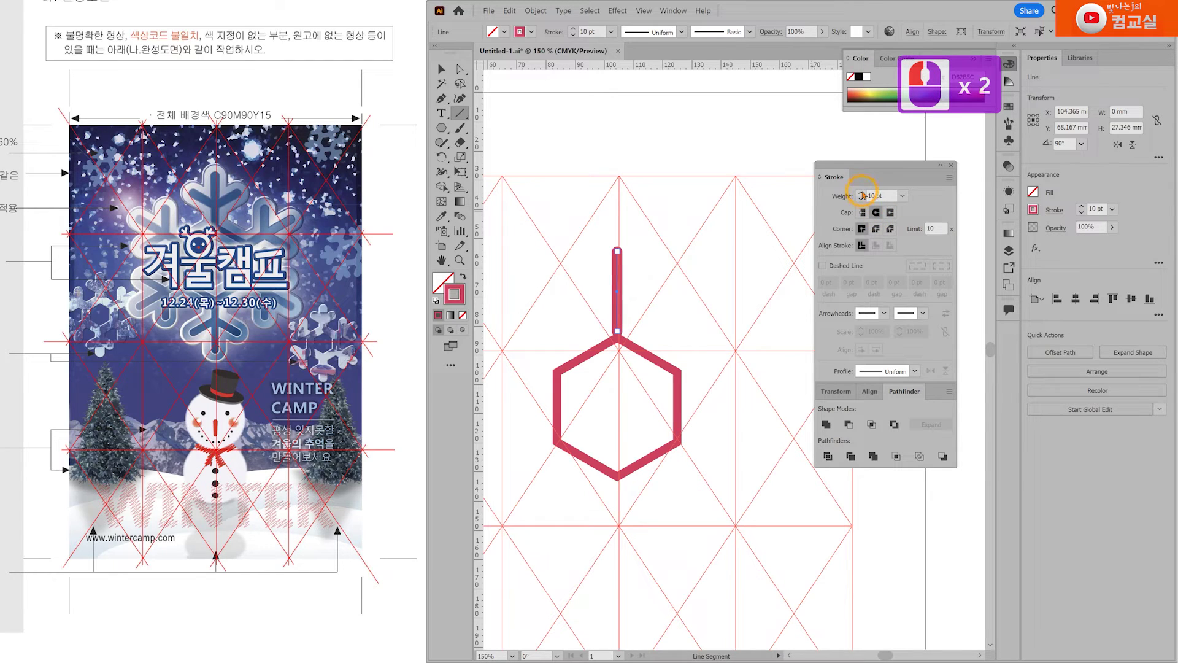
{"action": "left_click", "coordinate": [862, 193]}
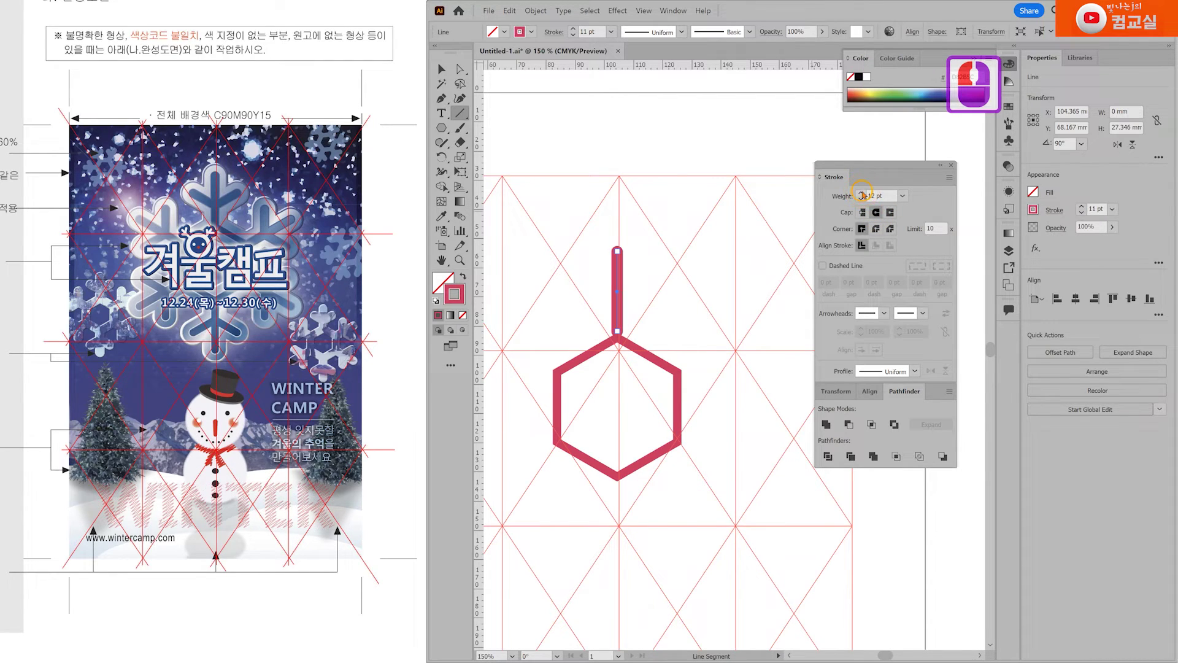
{"action": "scroll", "coordinate": [710, 532], "scroll_direction": "up", "scroll_amount": 1}
{"action": "scroll", "coordinate": [667, 441], "scroll_direction": "down", "scroll_amount": 1}
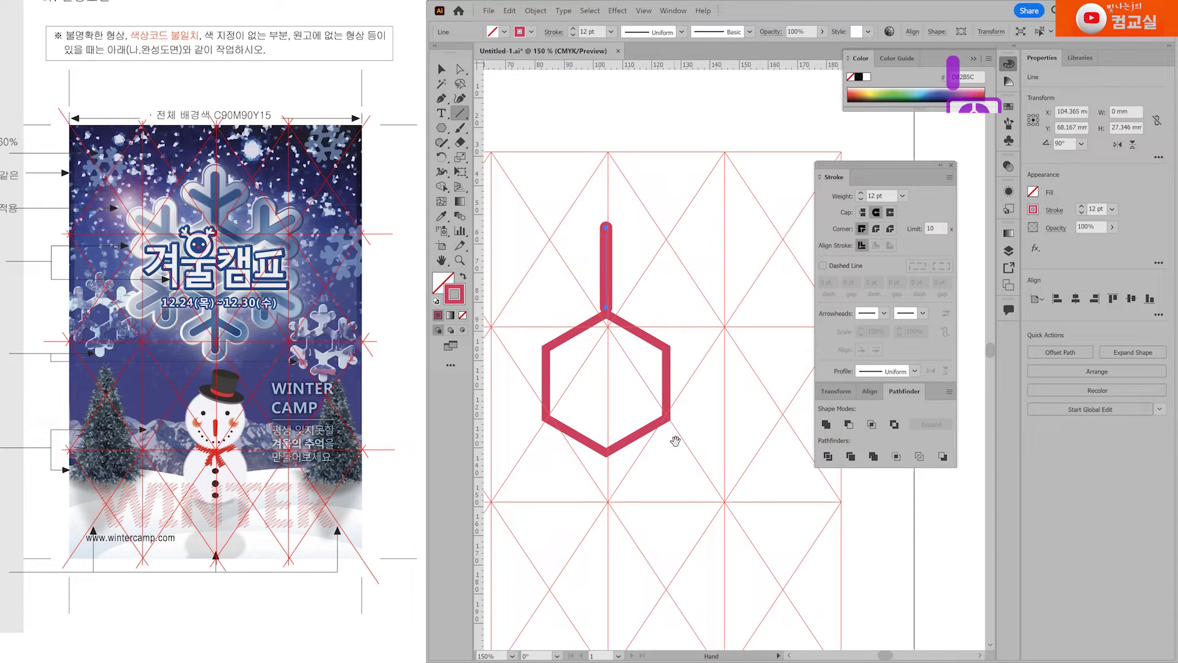
{"action": "left_click_drag", "start_coordinate": [674, 440], "coordinate": [700, 435]}
{"action": "scroll", "coordinate": [654, 257], "scroll_direction": "up", "scroll_amount": 1}
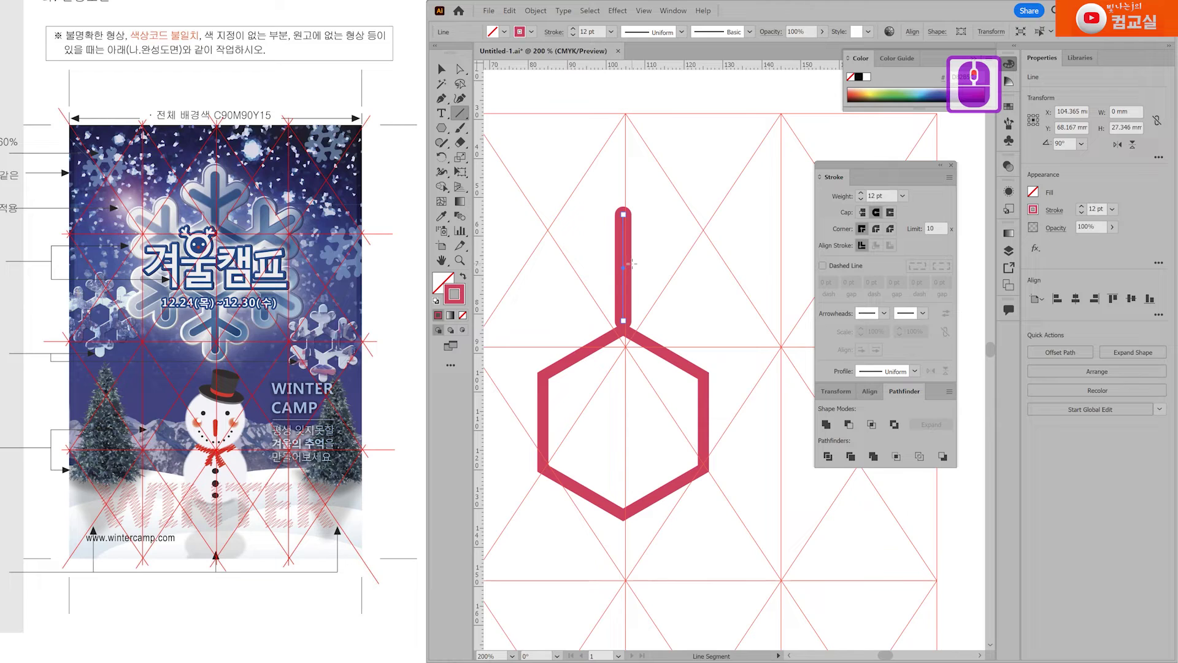
Draw a diagonal branch about 12 mm long from the middle of the vertical line up to the right and nudge it into place.
{"action": "left_click", "coordinate": [646, 266], "text": "ctrl"}
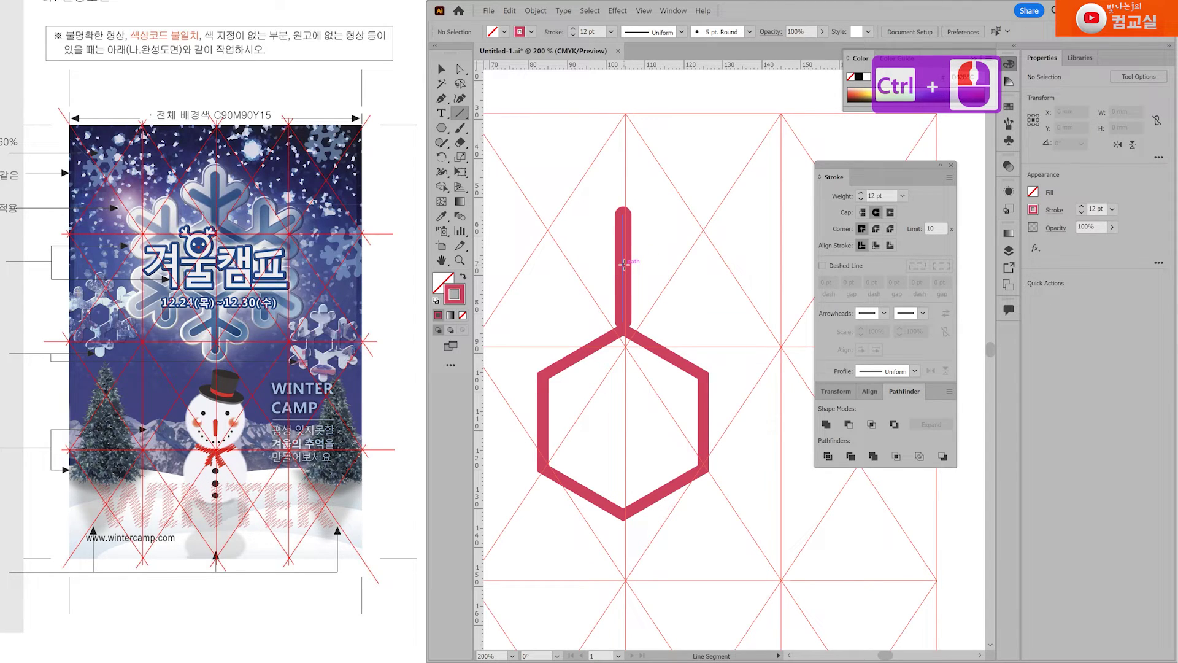
{"action": "left_click_drag", "start_coordinate": [623, 264], "coordinate": [664, 240]}
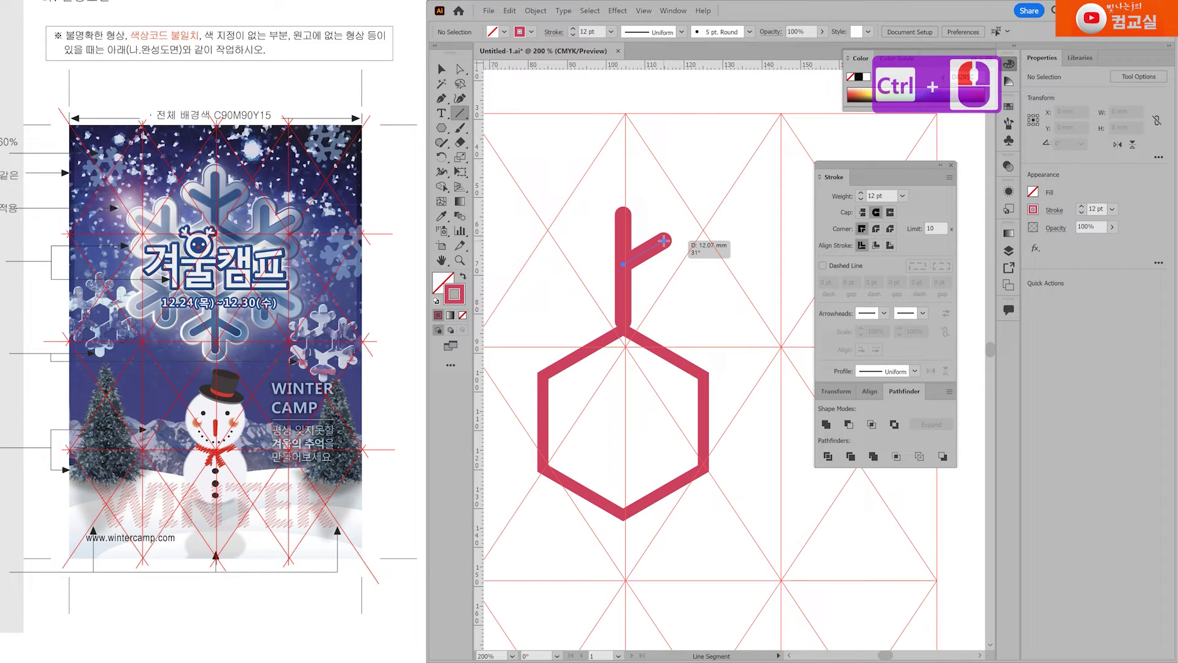
{"action": "left_click_drag", "start_coordinate": [663, 240], "coordinate": [662, 244]}
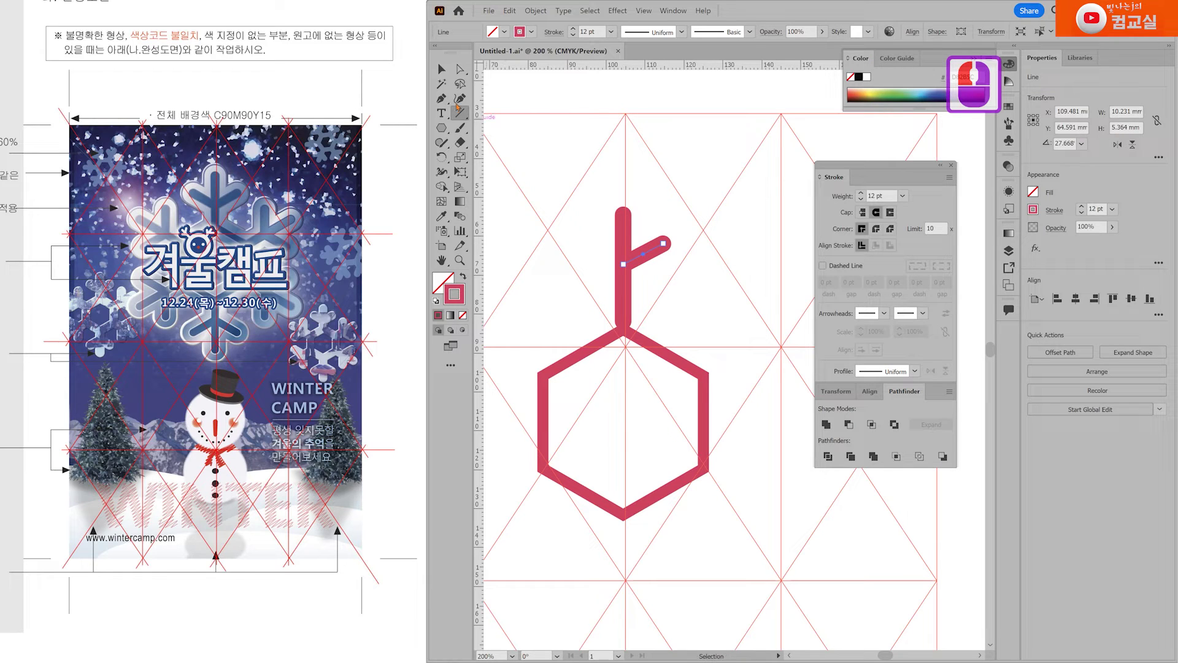
{"action": "left_click", "coordinate": [649, 252], "text": "ctrl"}
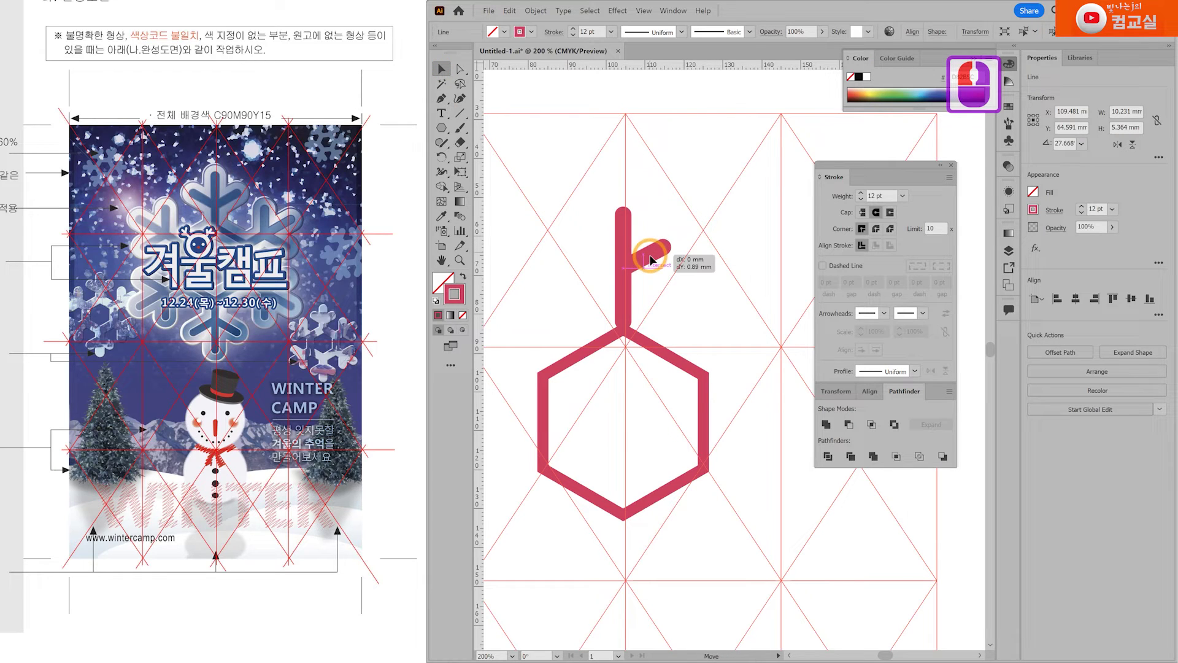
{"action": "left_click_drag", "start_coordinate": [652, 260], "coordinate": [656, 261]}
{"action": "double_click", "coordinate": [715, 298]}
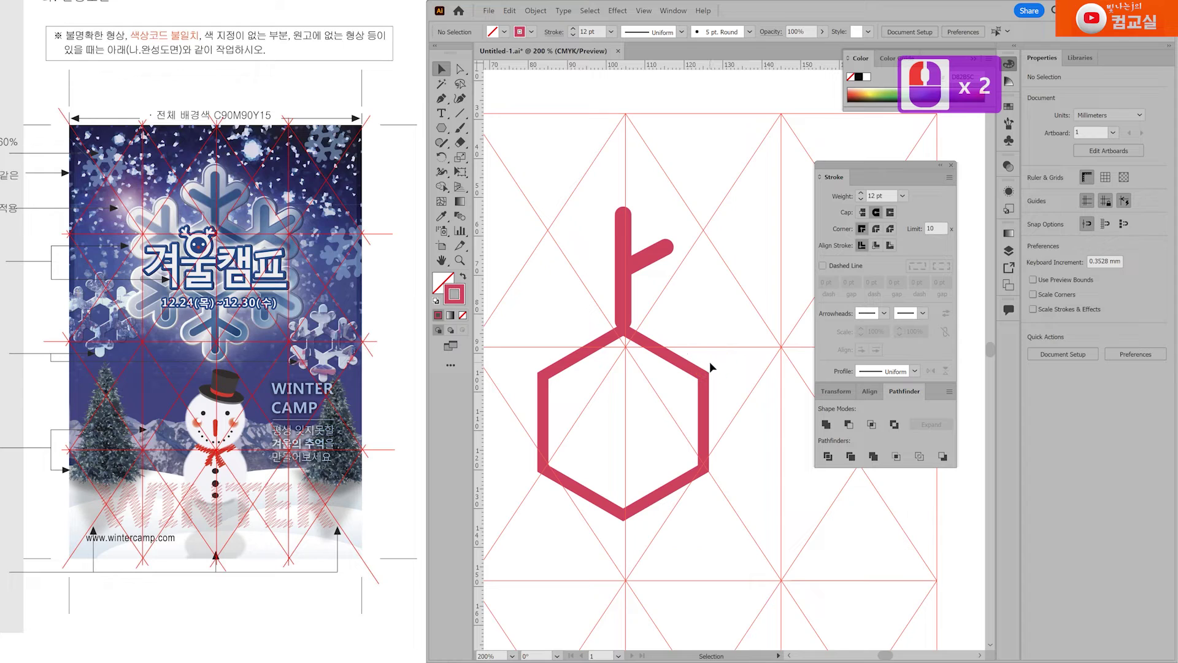
Reflect a copy of the diagonal branch across the vertical axis through the stem.
{"action": "left_click", "coordinate": [650, 255]}
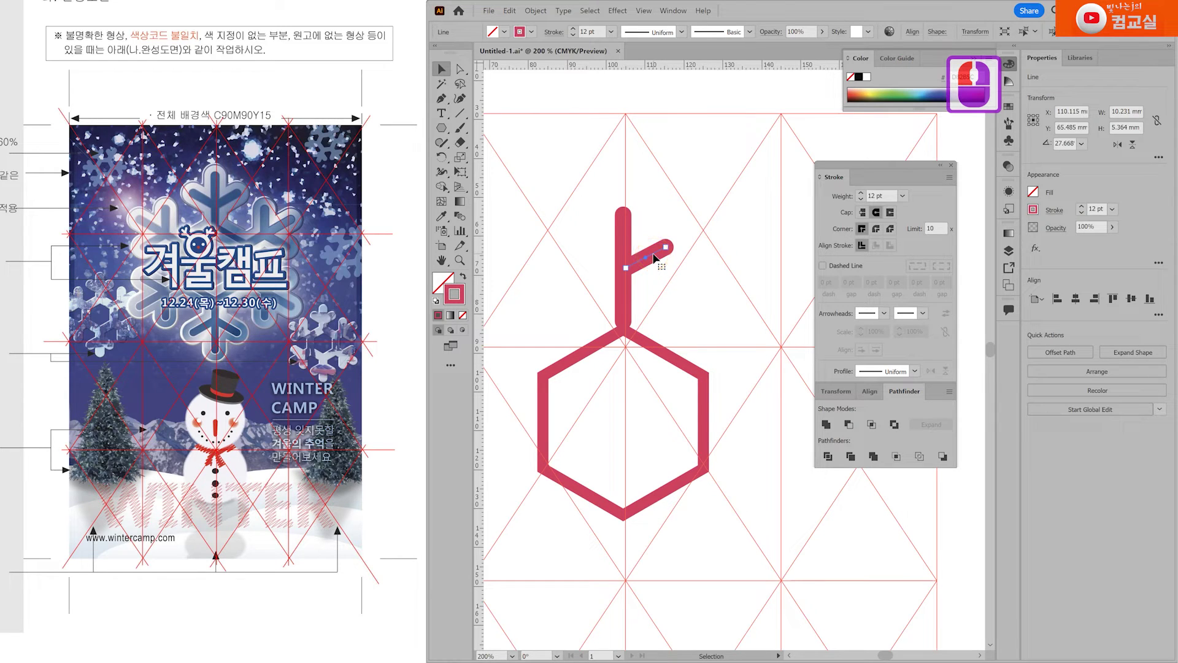
{"action": "left_click_drag", "start_coordinate": [451, 158], "coordinate": [491, 174]}
{"action": "double_click", "coordinate": [645, 256]}
{"action": "left_click", "coordinate": [624, 251], "text": "alt"}
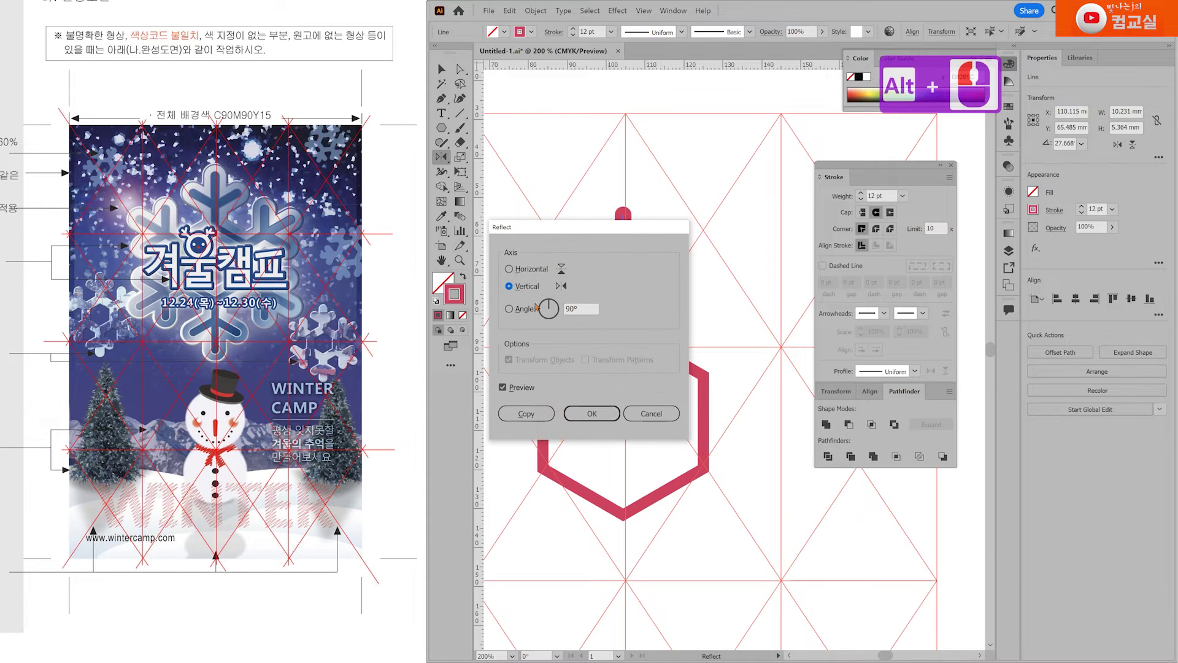
{"action": "left_click", "coordinate": [531, 414]}
{"action": "left_click", "coordinate": [442, 70]}
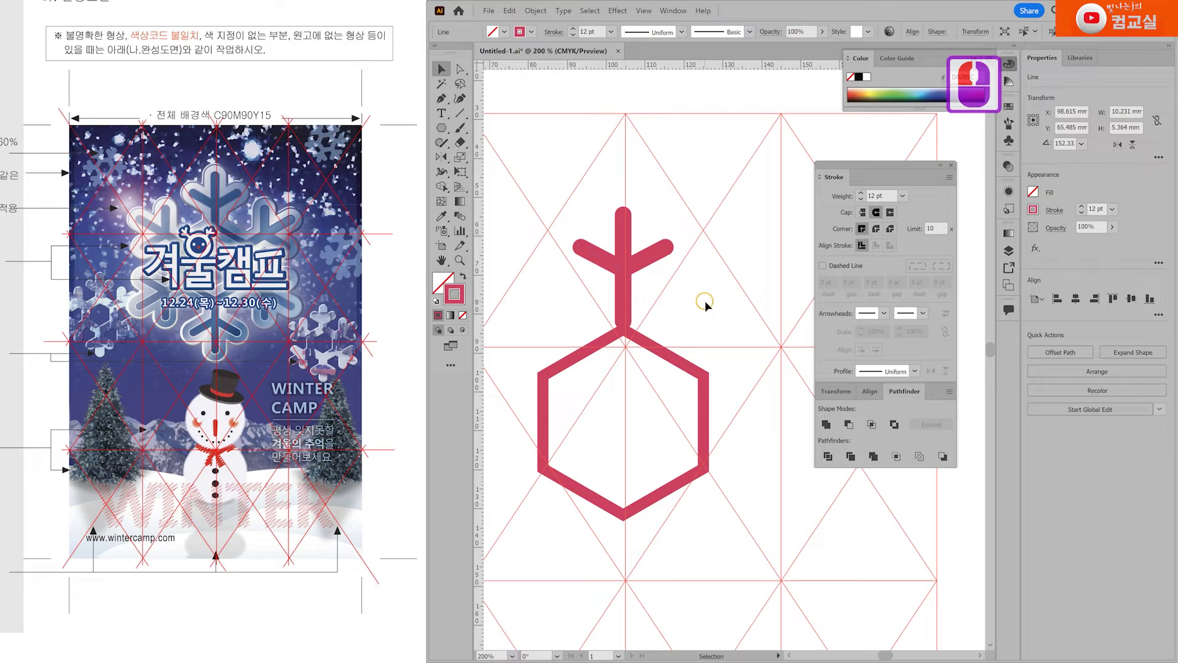
Move the stem and both branches slightly up and left, and delete the left branch.
{"action": "left_click", "coordinate": [626, 283], "text": "shift"}
{"action": "left_click", "coordinate": [631, 271], "text": "shift"}
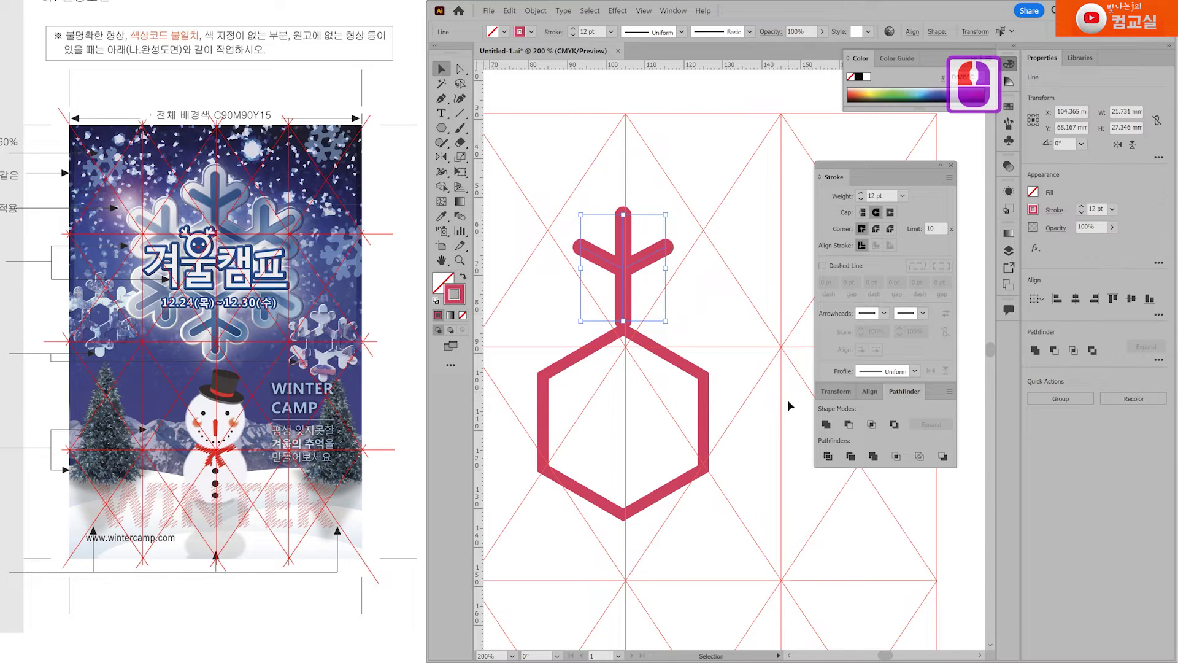
{"action": "left_click_drag", "start_coordinate": [645, 262], "coordinate": [632, 250]}
{"action": "double_click", "coordinate": [617, 248]}
{"action": "left_click", "coordinate": [577, 237]}
{"action": "key", "text": "Delete"}
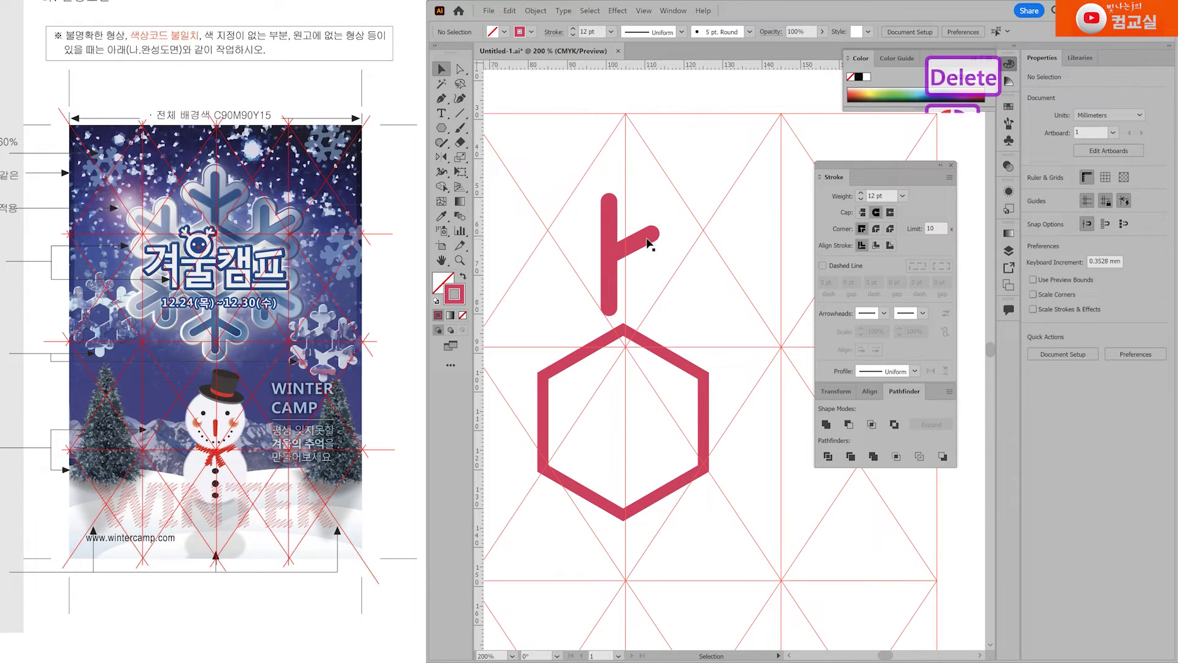
Mirror the right branch as a copy across a vertical axis on the stem to form the left branch.
{"action": "left_click", "coordinate": [441, 156]}
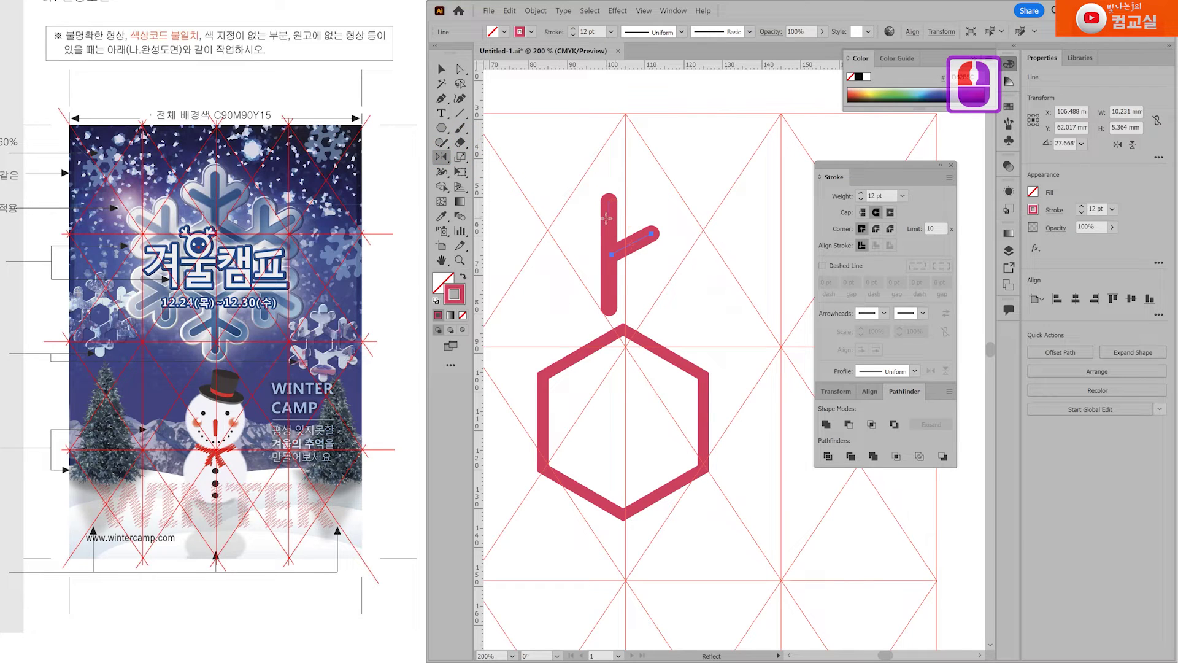
{"action": "left_click", "coordinate": [611, 225], "text": "alt"}
{"action": "left_click", "coordinate": [533, 408]}
{"action": "left_click", "coordinate": [443, 70]}
Move the stem and both branches together so the stem's lower end meets the hexagon's top vertex.
{"action": "left_click", "coordinate": [607, 258], "text": "shift"}
{"action": "left_click", "coordinate": [648, 253], "text": "shift"}
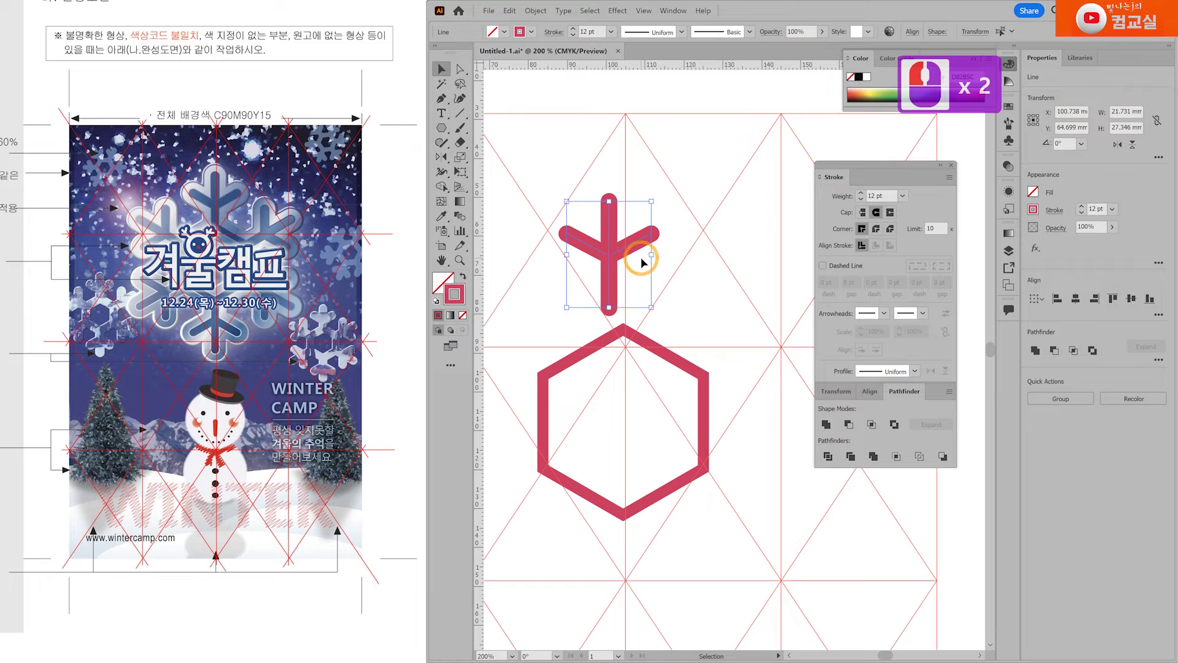
{"action": "left_click_drag", "start_coordinate": [640, 245], "coordinate": [656, 263]}
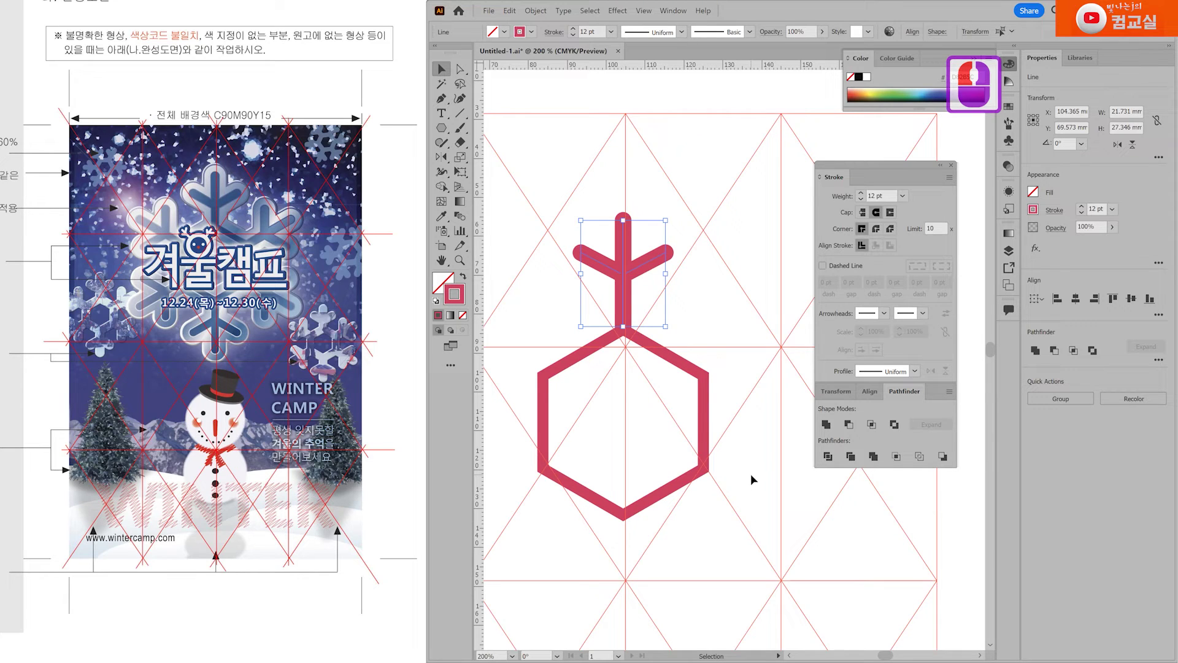
Expand the fill and stroke of the stem and branches, and unite them into one shape.
{"action": "left_click", "coordinate": [536, 11]}
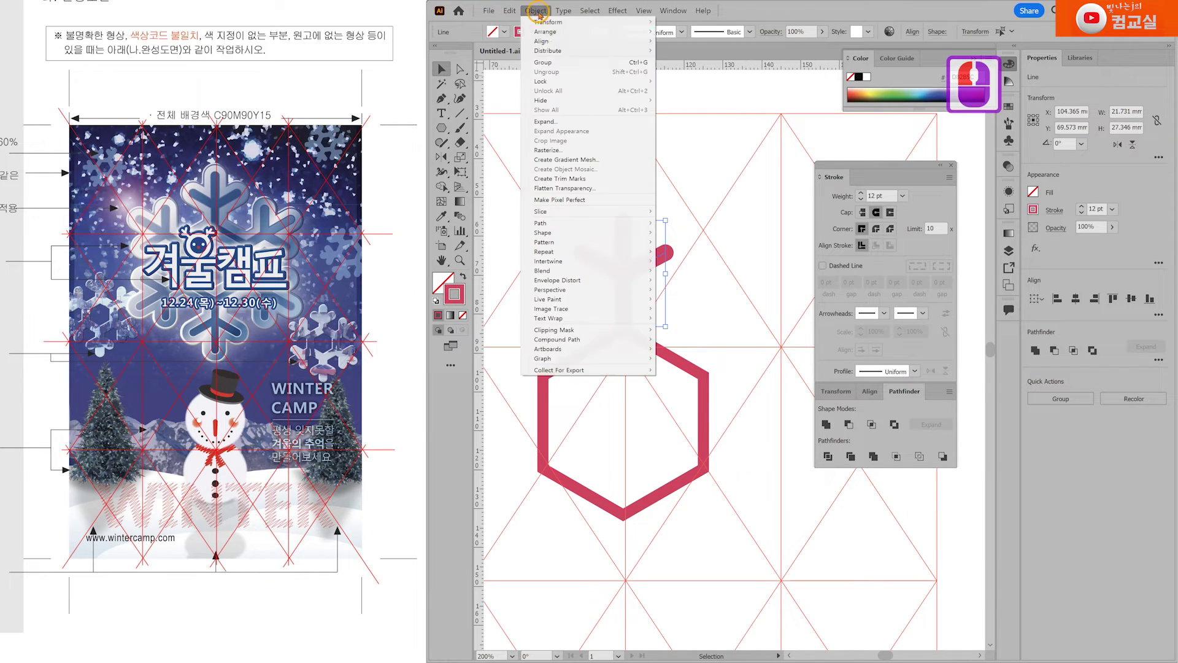
{"action": "left_click", "coordinate": [545, 121]}
{"action": "left_click", "coordinate": [560, 402]}
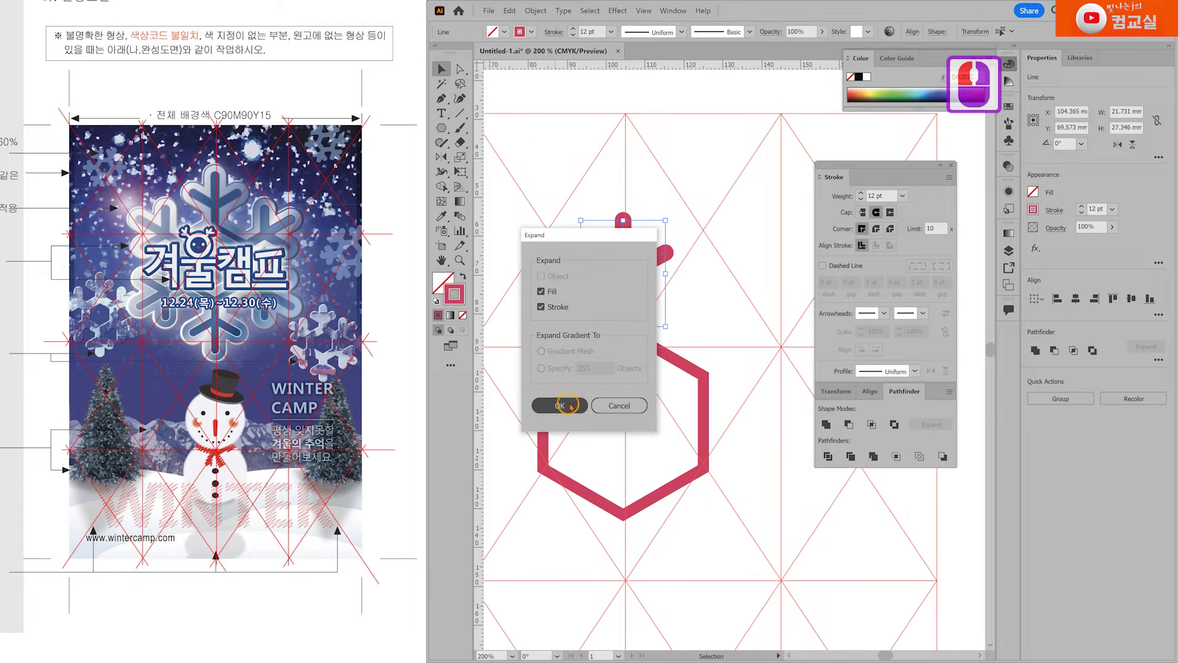
{"action": "left_click", "coordinate": [826, 424]}
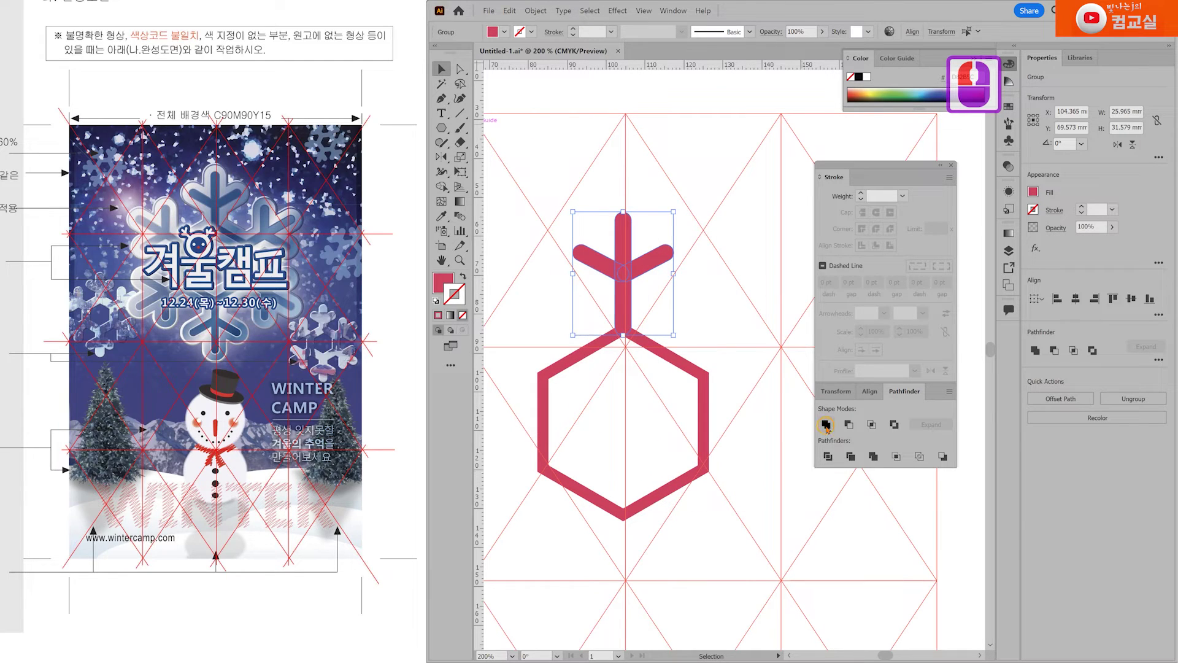
Move the branch shape clear of the hexagon and delete the anchor point at its rounded lower end to flatten it.
{"action": "left_click_drag", "start_coordinate": [632, 313], "coordinate": [645, 284]}
{"action": "left_click", "coordinate": [459, 68]}
{"action": "left_click", "coordinate": [642, 328]}
{"action": "scroll", "coordinate": [631, 294], "scroll_direction": "up", "scroll_amount": 3}
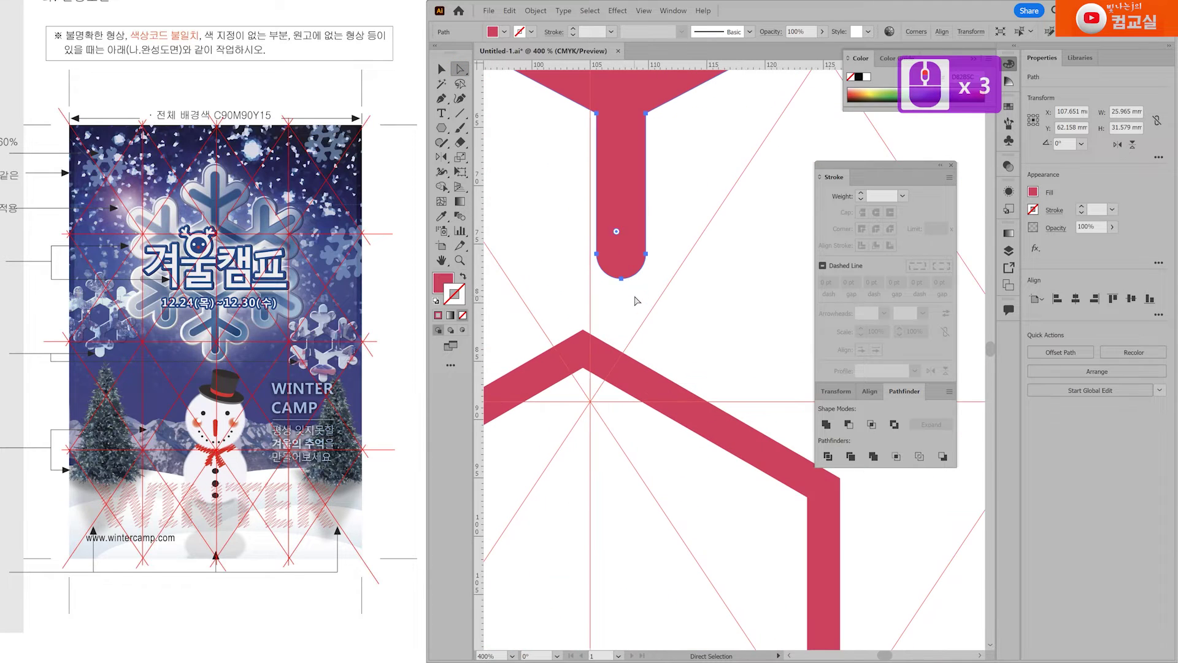
{"action": "left_click", "coordinate": [619, 279]}
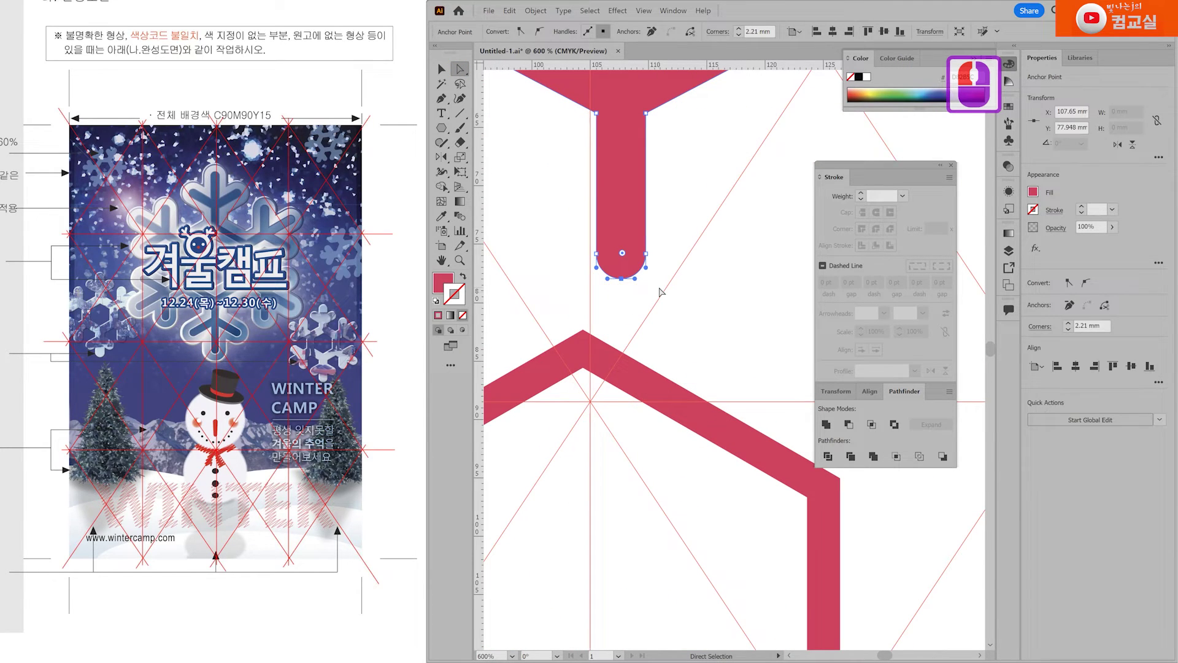
{"action": "key", "text": "Delete"}
Shorten the stem by nudging its two bottom anchor points upward until the branch shape is about 29 mm tall.
{"action": "scroll", "coordinate": [666, 288], "scroll_direction": "down", "scroll_amount": 2}
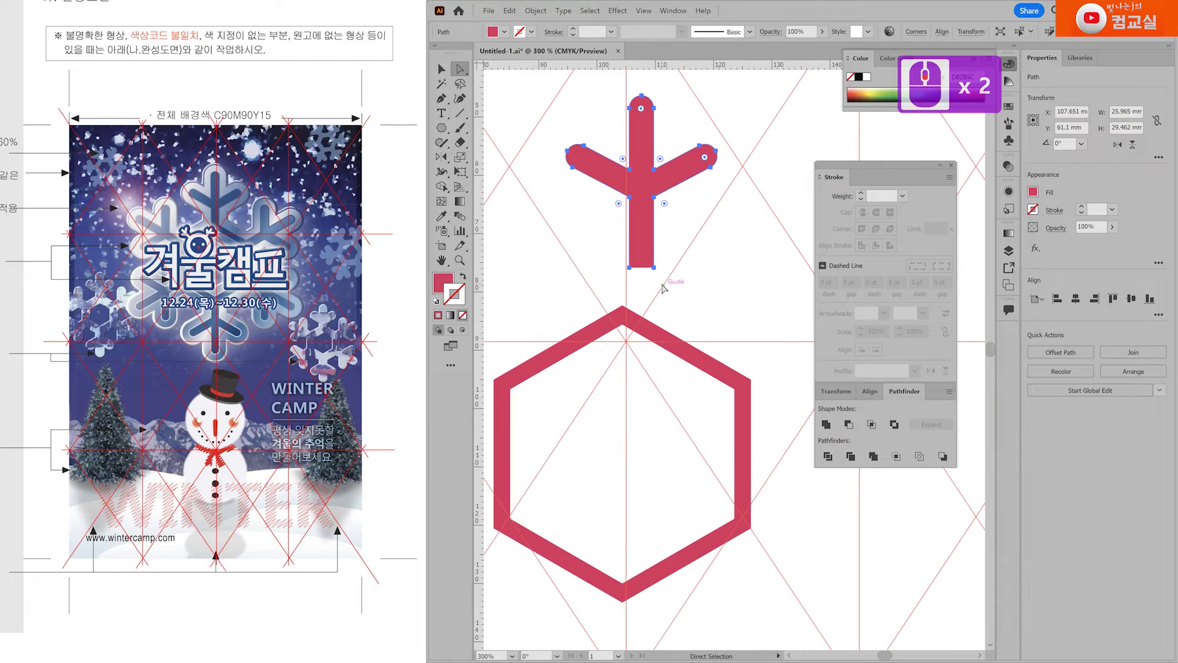
{"action": "left_click_drag", "start_coordinate": [603, 257], "coordinate": [723, 337]}
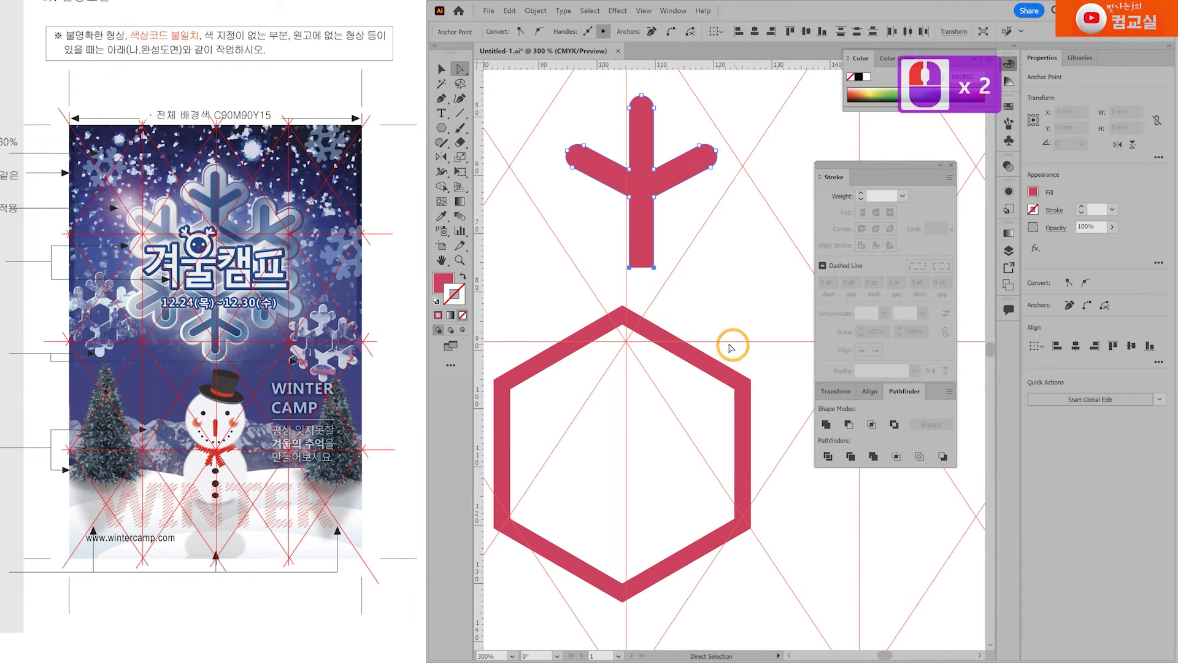
{"action": "key", "text": "Up"}
{"action": "key", "text": "Up"}
{"action": "key", "text": "Up"}
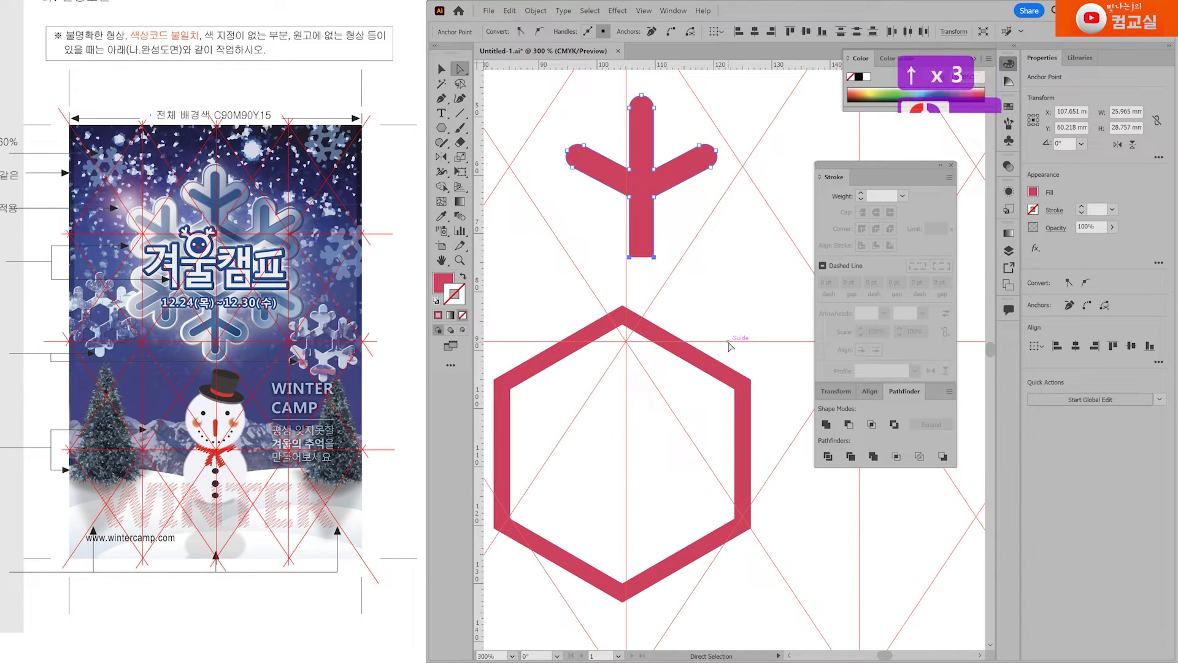
Move the branch shape back so its flat base sits on the hexagon's top vertex.
{"action": "left_click", "coordinate": [661, 187]}
{"action": "left_click_drag", "start_coordinate": [645, 183], "coordinate": [624, 248]}
{"action": "scroll", "coordinate": [654, 357], "scroll_direction": "down", "scroll_amount": 2}
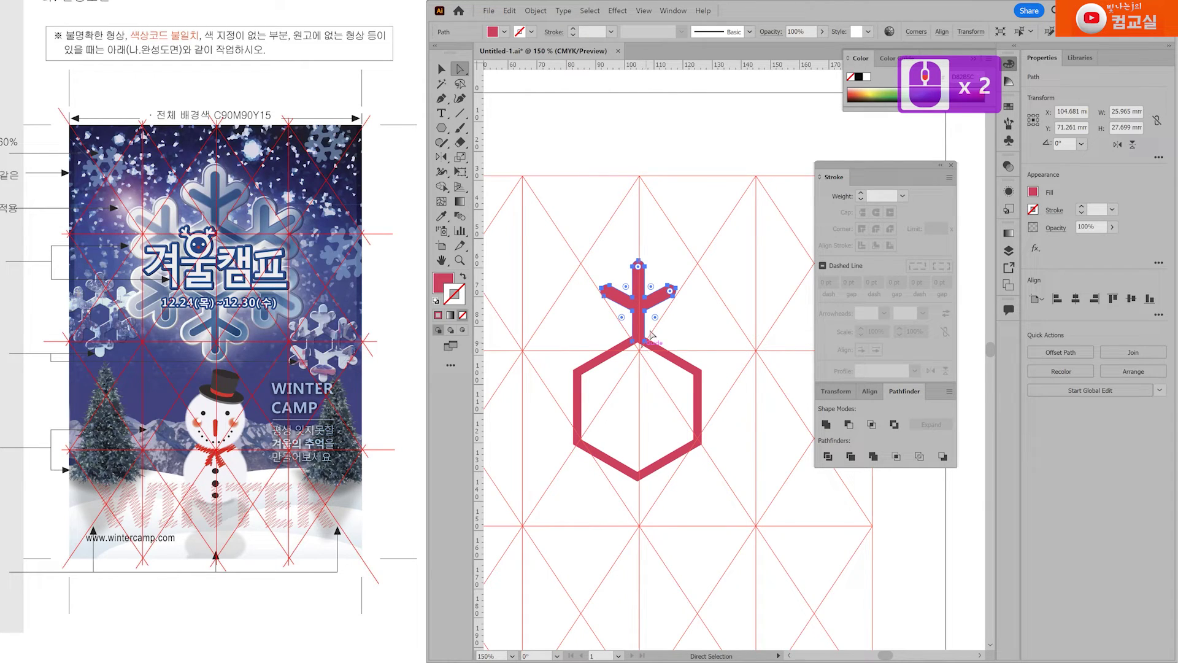
Lengthen the stem's tip by nudging its rounded-end anchor points until the branch shape is about 30 mm tall.
{"action": "scroll", "coordinate": [663, 329], "scroll_direction": "up", "scroll_amount": 1}
{"action": "left_click_drag", "start_coordinate": [663, 238], "coordinate": [640, 262]}
{"action": "scroll", "coordinate": [660, 234], "scroll_direction": "up", "scroll_amount": 1}
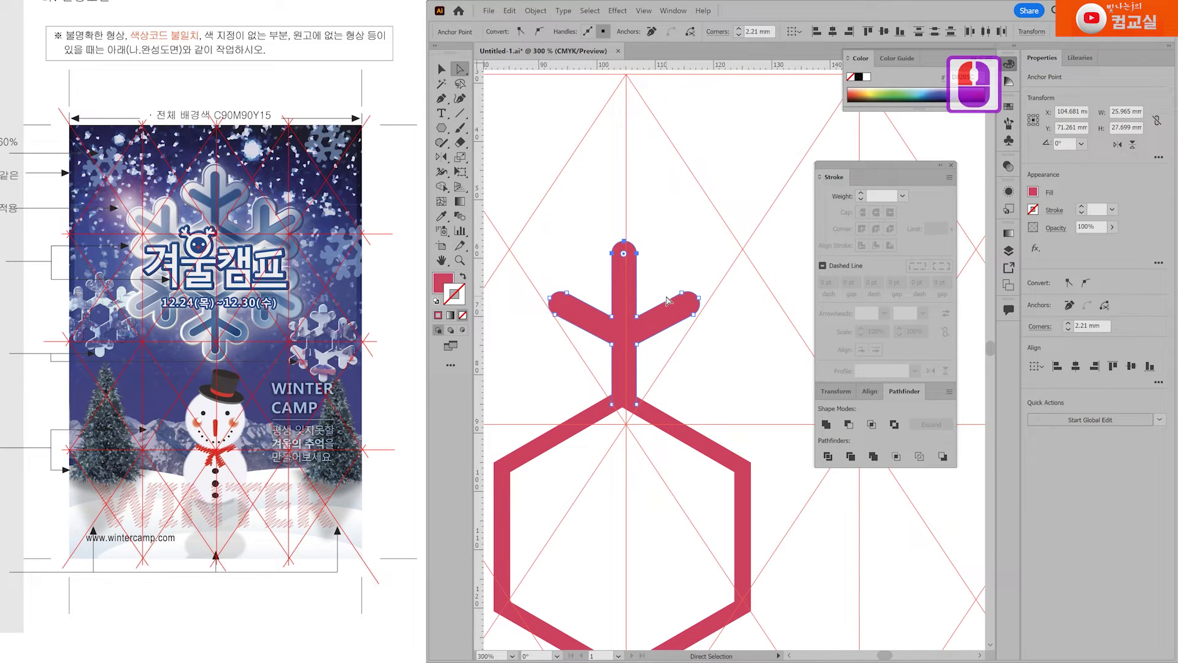
{"action": "key", "text": "Up"}
{"action": "key", "text": "Up"}
{"action": "key", "text": "Up"}
{"action": "key", "text": "Up"}
{"action": "key", "text": "Up"}
{"action": "key", "text": "Up"}
{"action": "key", "text": "Up"}
{"action": "key", "text": "Up"}
{"action": "key", "text": "Up"}
{"action": "key", "text": "Up"}
{"action": "key", "text": "Up"}
{"action": "key", "text": "Down"}
{"action": "key", "text": "Down"}
{"action": "key", "text": "Down"}
{"action": "key", "text": "Down"}
{"action": "key", "text": "Down"}
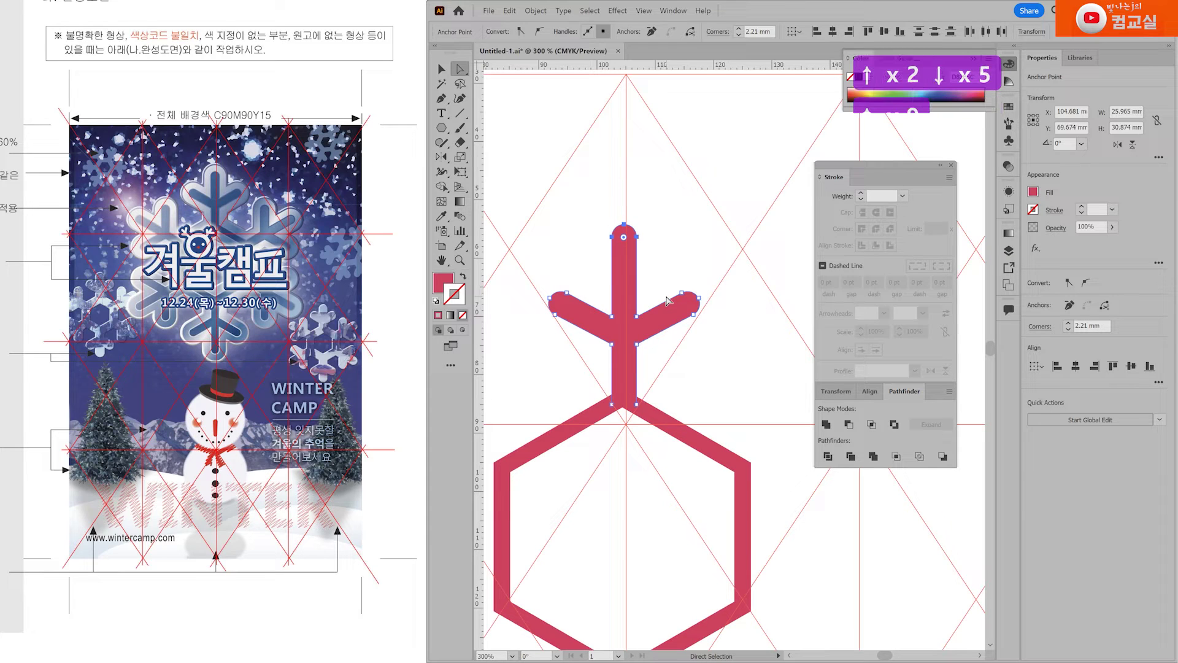
{"action": "key", "text": "Down"}
{"action": "key", "text": "Down"}
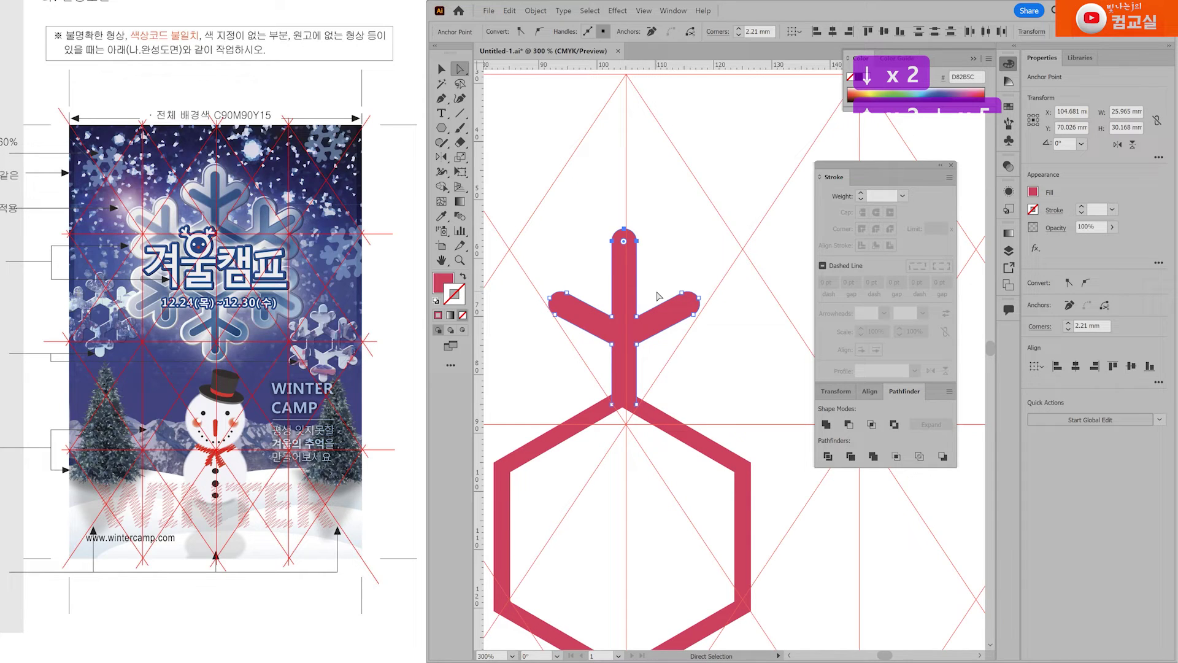
{"action": "key", "text": "Down"}
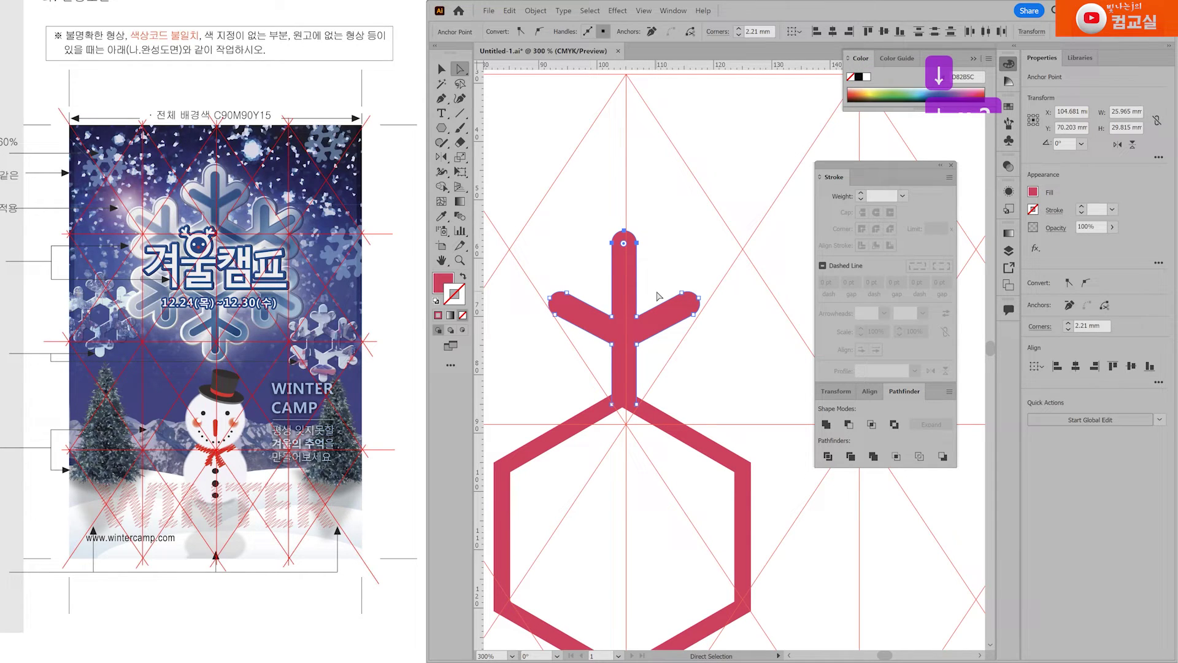
{"action": "left_click", "coordinate": [704, 381]}
Move the branch shape and hexagon together off the artboard into the empty area on its left side.
{"action": "scroll", "coordinate": [705, 384], "scroll_direction": "down", "scroll_amount": 1}
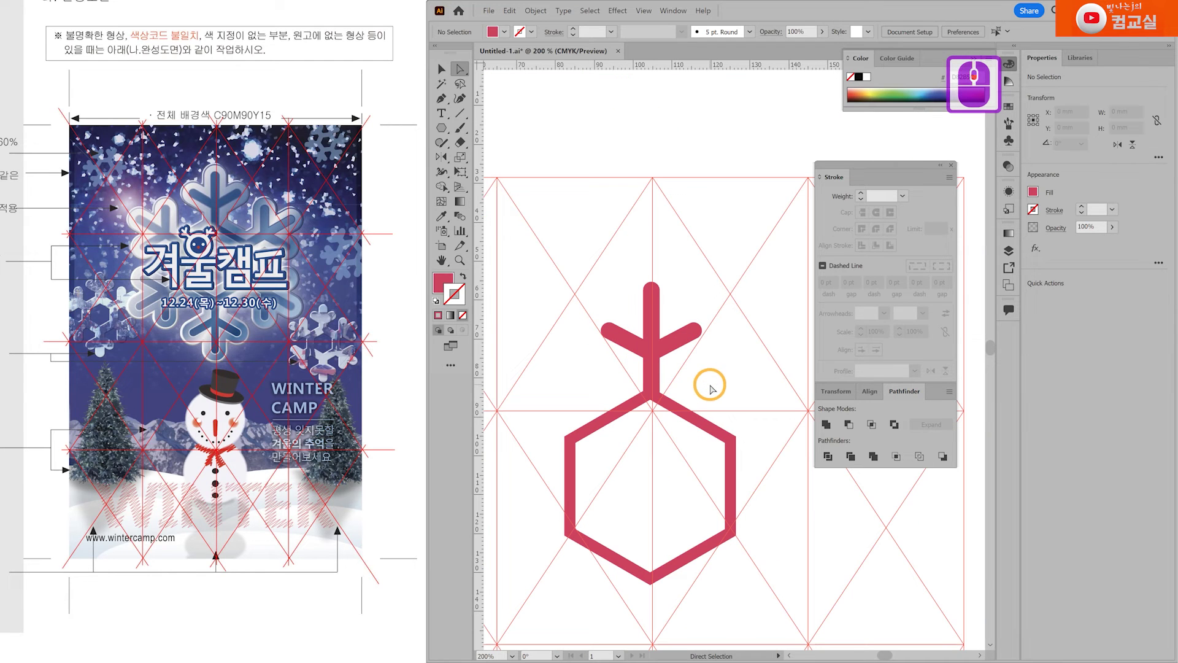
{"action": "left_click", "coordinate": [442, 70]}
{"action": "left_click", "coordinate": [620, 341]}
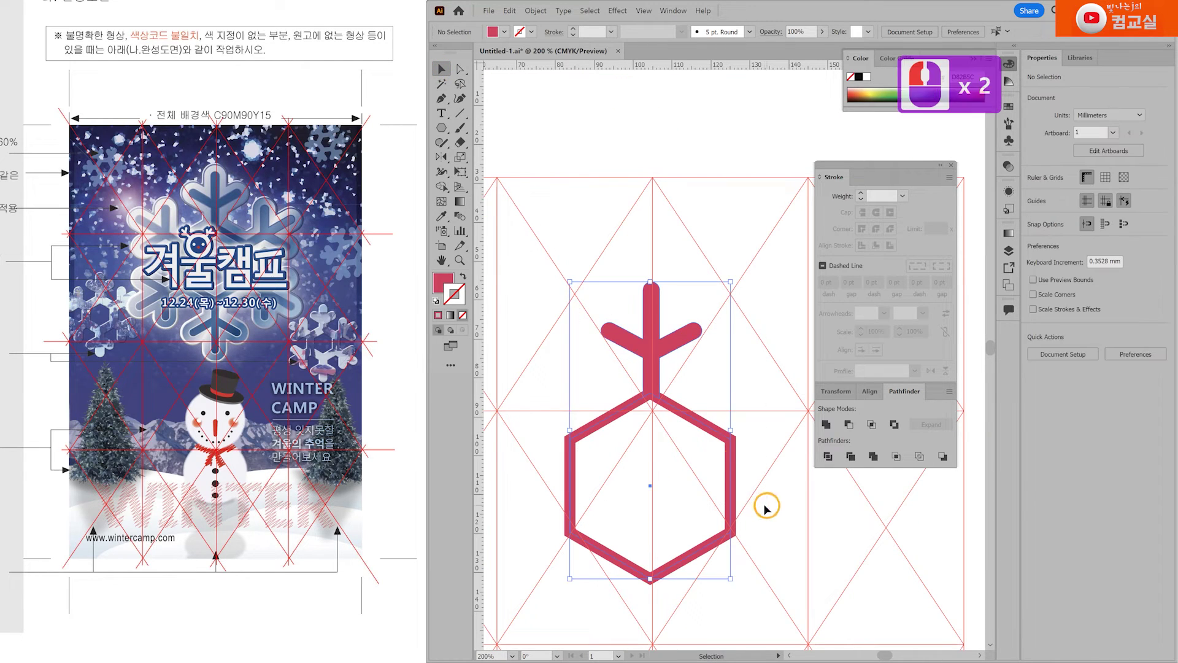
{"action": "scroll", "coordinate": [765, 505], "scroll_direction": "down", "scroll_amount": 2}
{"action": "left_click_drag", "start_coordinate": [735, 607], "coordinate": [847, 473]}
{"action": "left_click_drag", "start_coordinate": [791, 393], "coordinate": [536, 375]}
{"action": "left_click_drag", "start_coordinate": [590, 437], "coordinate": [788, 433]}
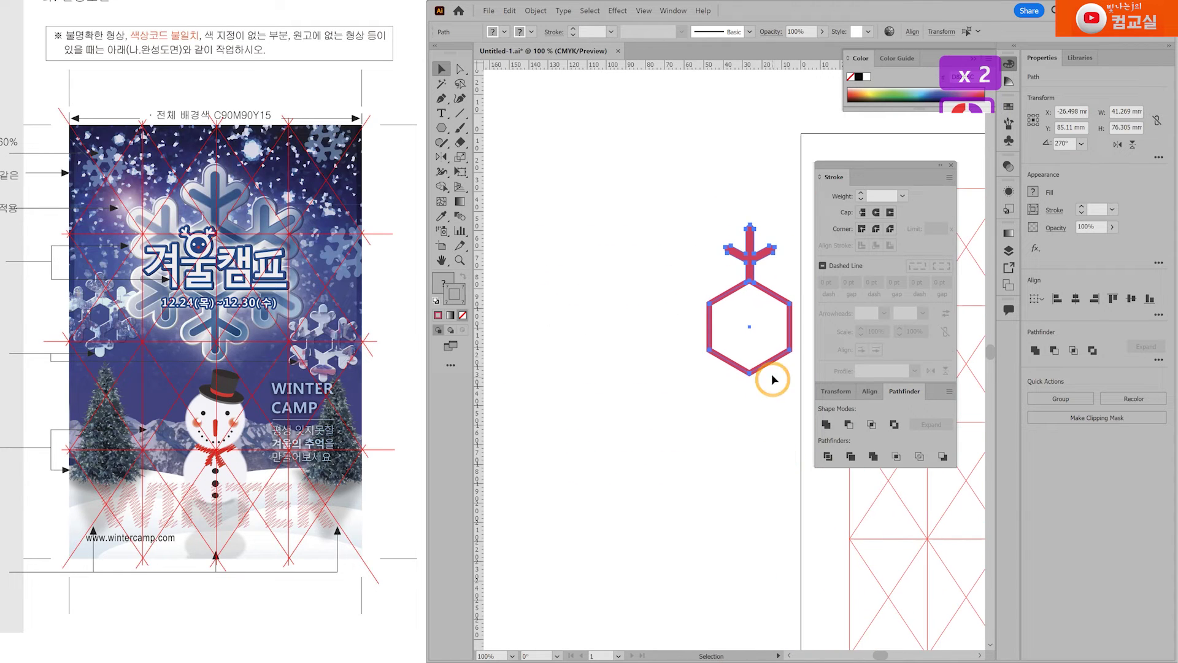
{"action": "left_click_drag", "start_coordinate": [768, 372], "coordinate": [675, 376]}
{"action": "left_click", "coordinate": [679, 421]}
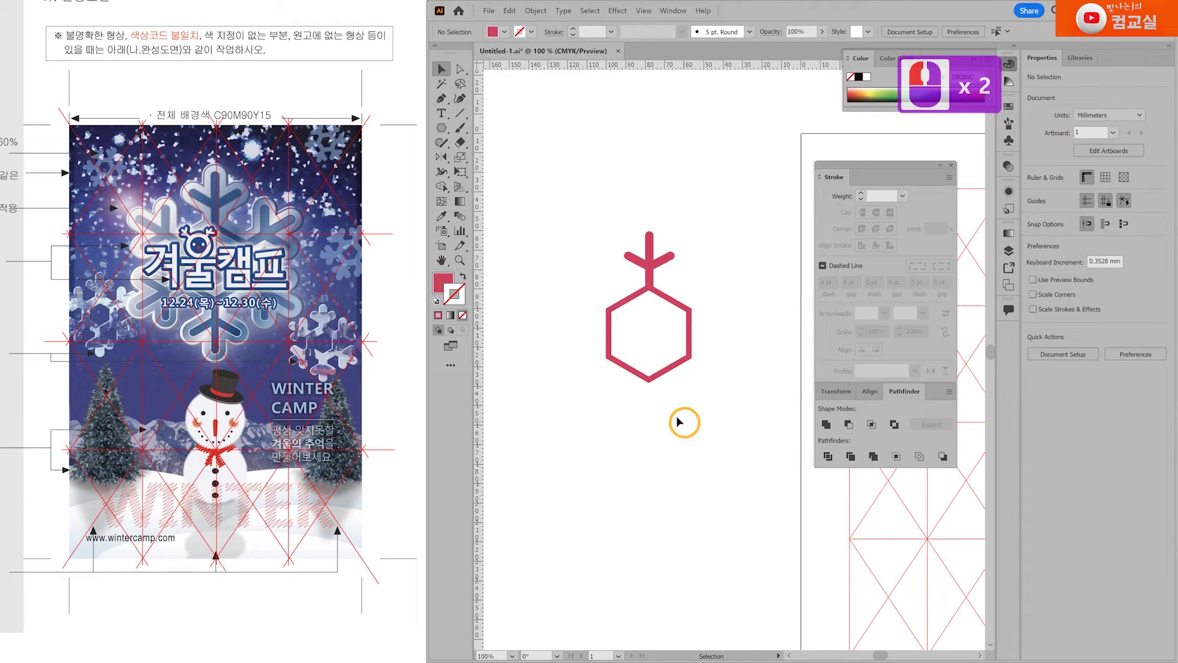
Place a vertical and a horizontal guide through the hexagon's centre.
{"action": "scroll", "coordinate": [678, 421], "scroll_direction": "up", "scroll_amount": 2}
{"action": "left_click", "coordinate": [650, 330]}
{"action": "scroll", "coordinate": [650, 331], "scroll_direction": "down", "scroll_amount": 1}
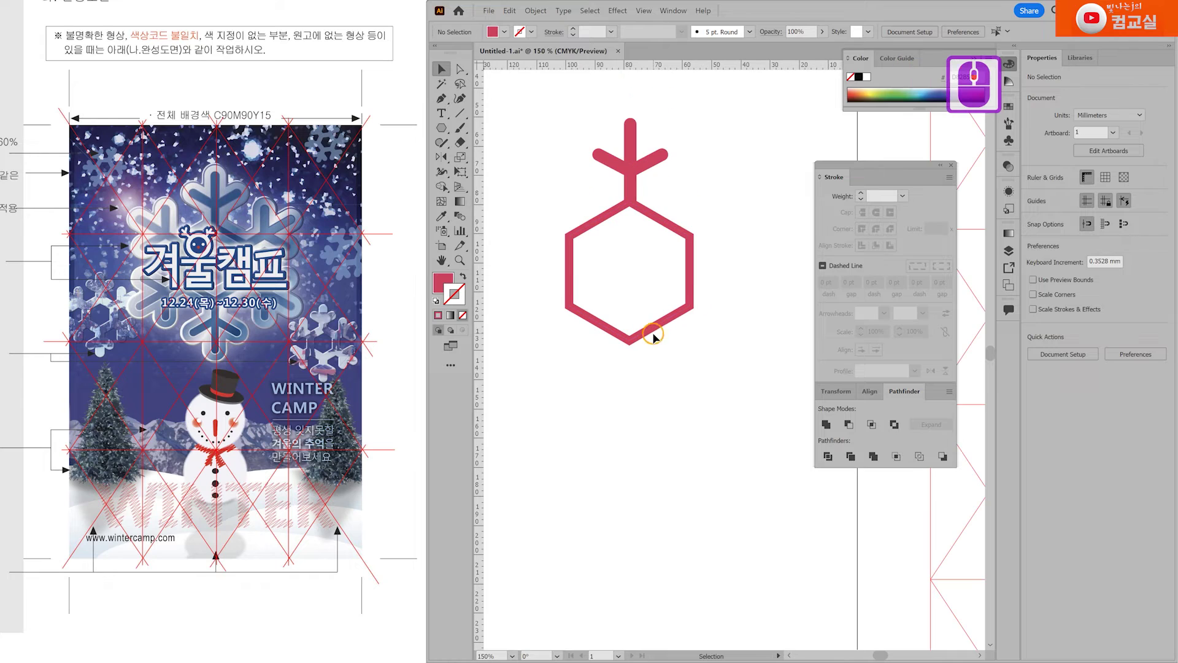
{"action": "left_click_drag", "start_coordinate": [689, 398], "coordinate": [721, 456]}
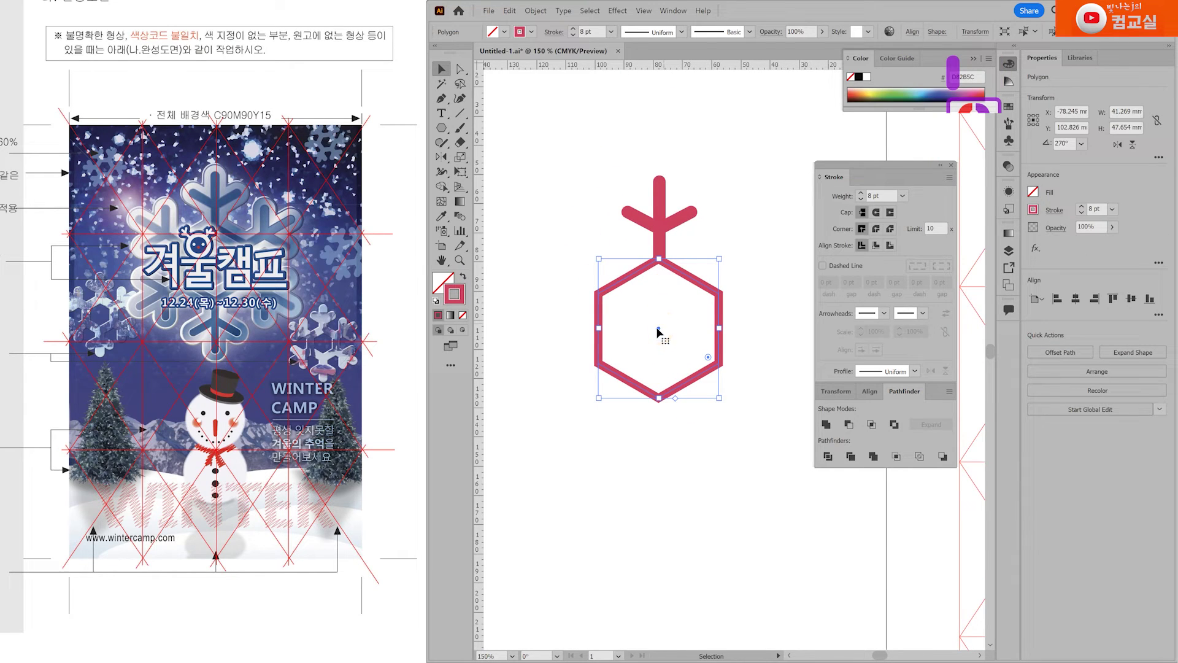
{"action": "left_click_drag", "start_coordinate": [649, 68], "coordinate": [722, 329]}
{"action": "left_click_drag", "start_coordinate": [479, 328], "coordinate": [659, 389]}
{"action": "double_click", "coordinate": [631, 329]}
{"action": "scroll", "coordinate": [631, 329], "scroll_direction": "up", "scroll_amount": 1}
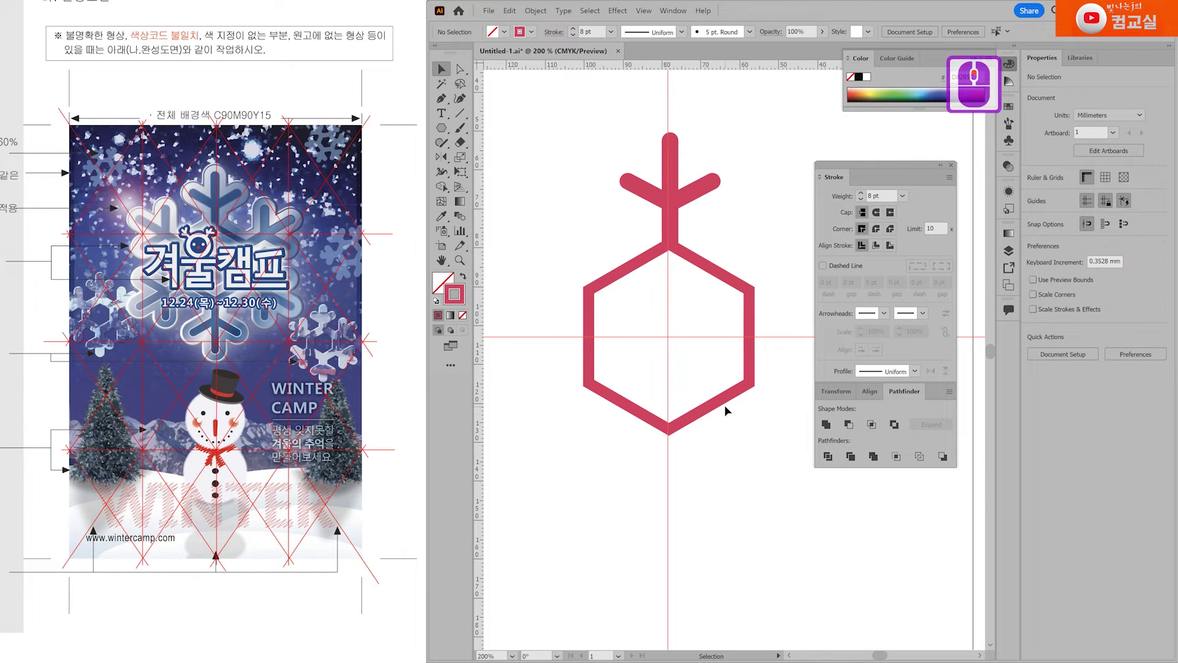
Align the branch shape and hexagon on their horizontal centres and move the pair onto the vertical guide.
{"action": "scroll", "coordinate": [724, 406], "scroll_direction": "down", "scroll_amount": 1}
{"action": "left_click_drag", "start_coordinate": [644, 197], "coordinate": [730, 283]}
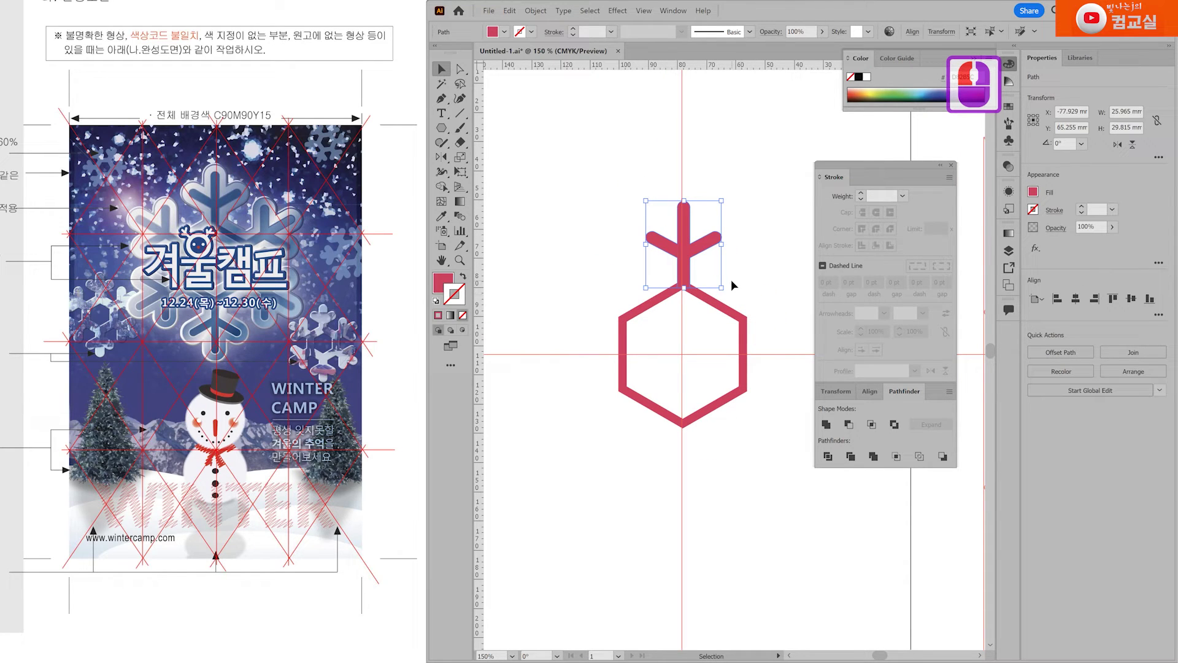
{"action": "left_click", "coordinate": [745, 341], "text": "shift"}
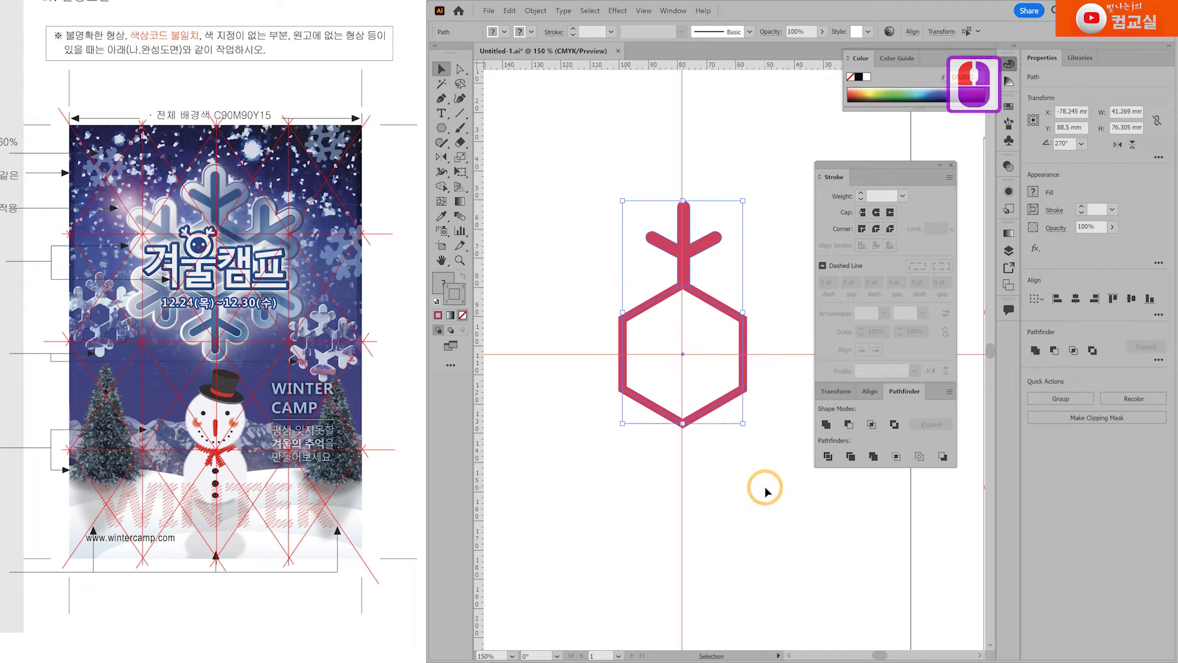
{"action": "left_click", "coordinate": [870, 391]}
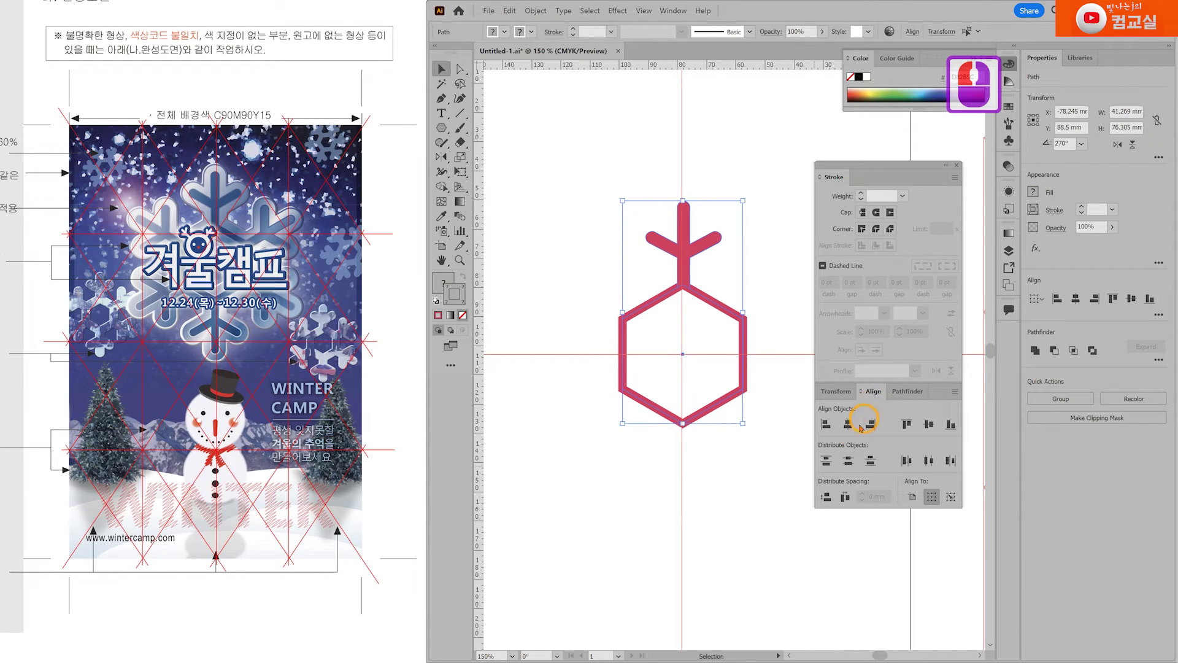
{"action": "left_click", "coordinate": [847, 425]}
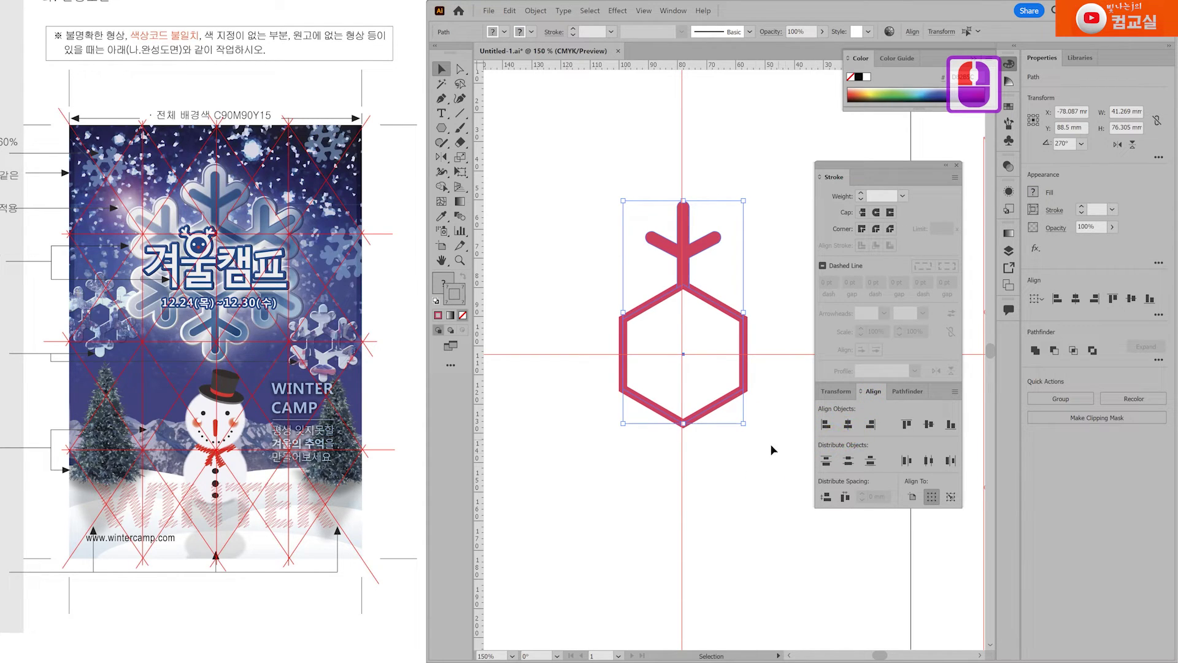
{"action": "scroll", "coordinate": [736, 465], "scroll_direction": "up", "scroll_amount": 1}
{"action": "left_click_drag", "start_coordinate": [747, 329], "coordinate": [744, 329]}
{"action": "scroll", "coordinate": [708, 403], "scroll_direction": "down", "scroll_amount": 2}
{"action": "left_click", "coordinate": [738, 310]}
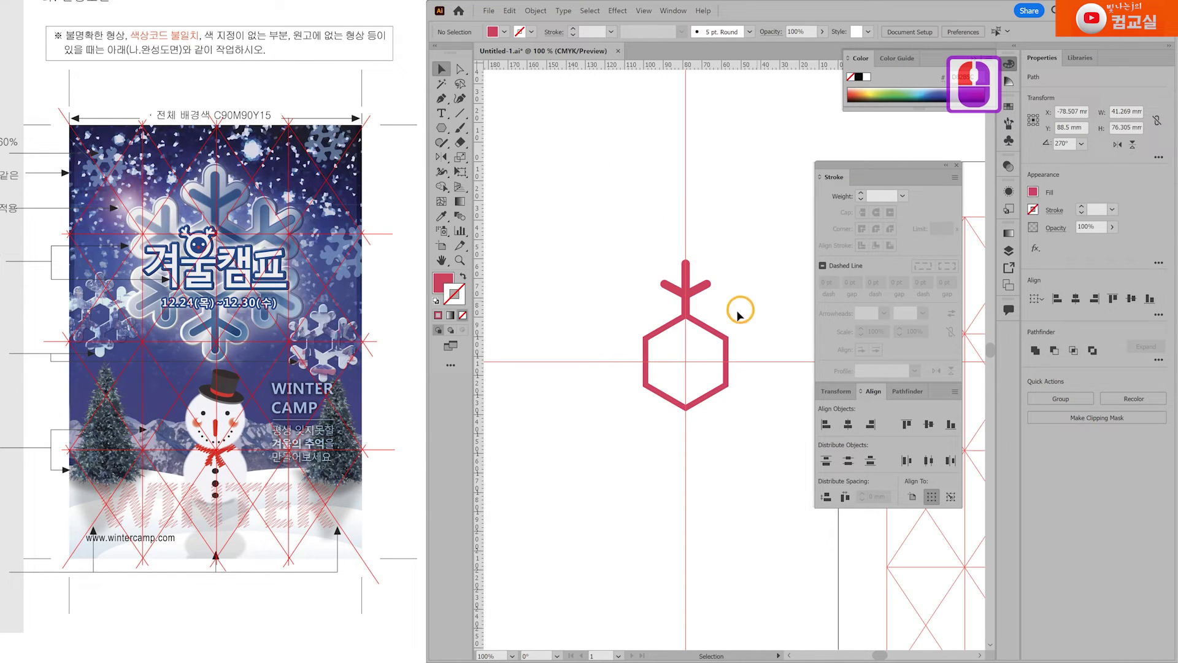
Make a copy of the branch shape rotated 60° around the hexagon's centre.
{"action": "scroll", "coordinate": [738, 312], "scroll_direction": "up", "scroll_amount": 1}
{"action": "left_click", "coordinate": [690, 274]}
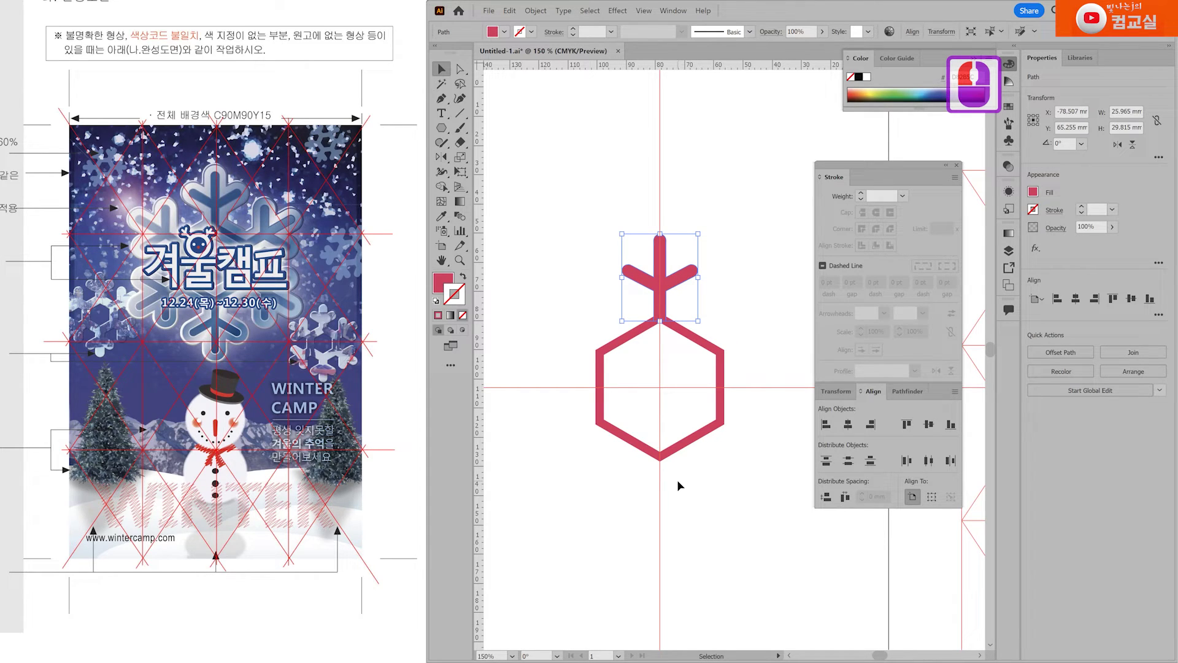
{"action": "left_click", "coordinate": [441, 157]}
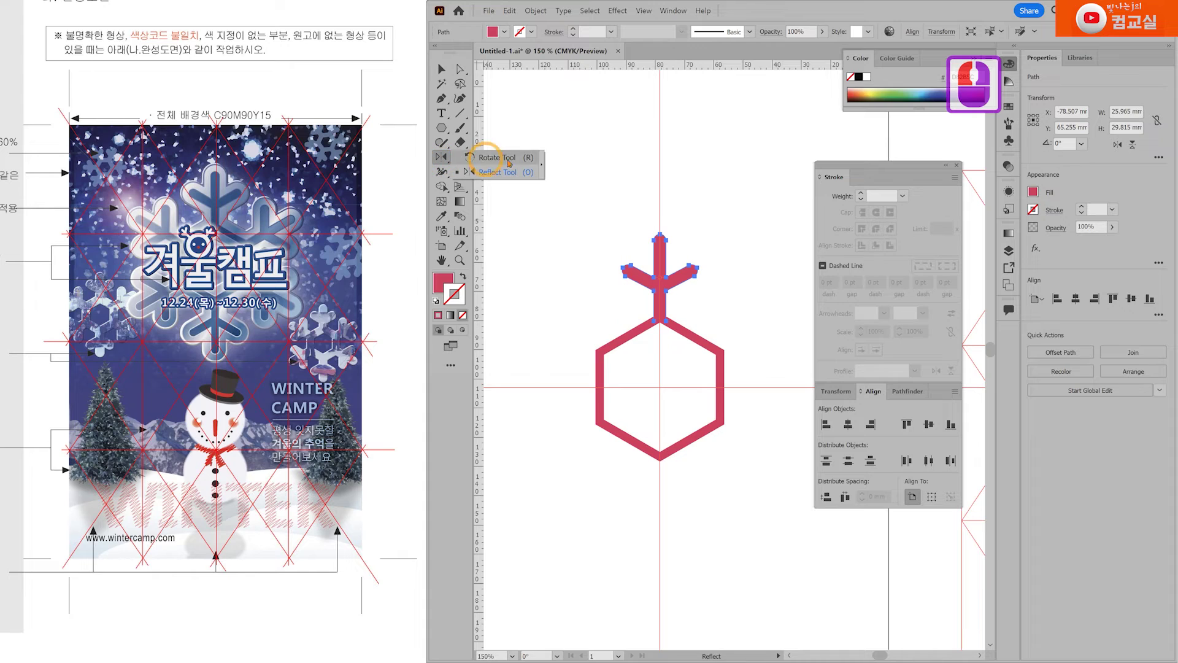
{"action": "double_click", "coordinate": [497, 159]}
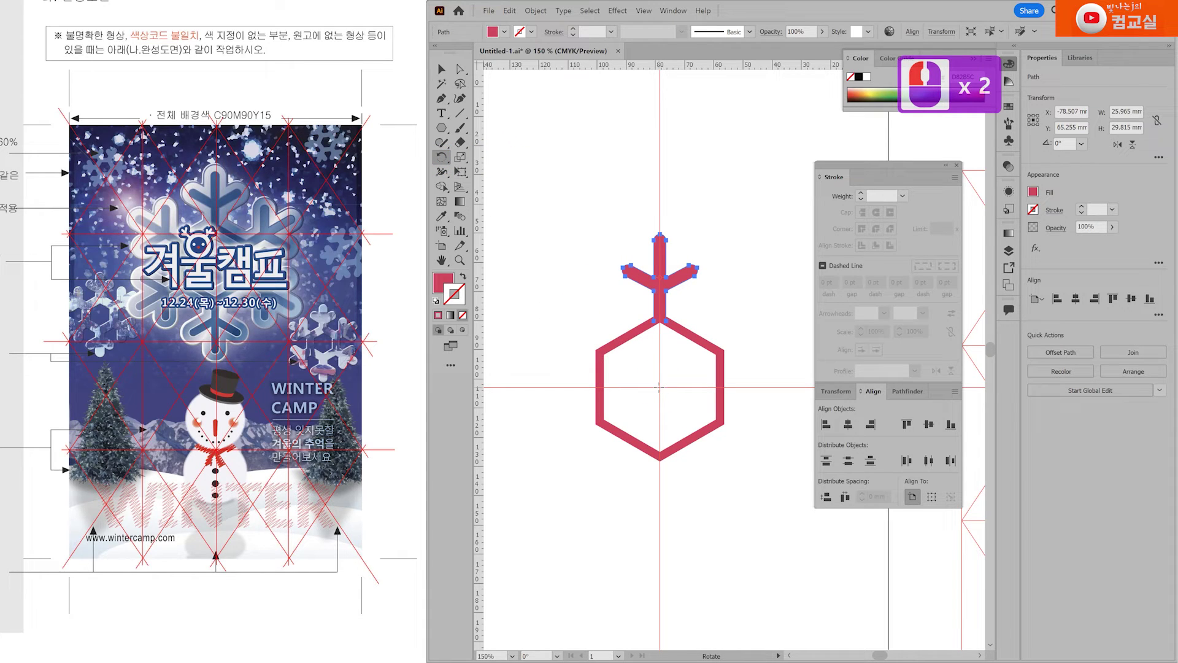
{"action": "left_click", "coordinate": [661, 386], "text": "alt"}
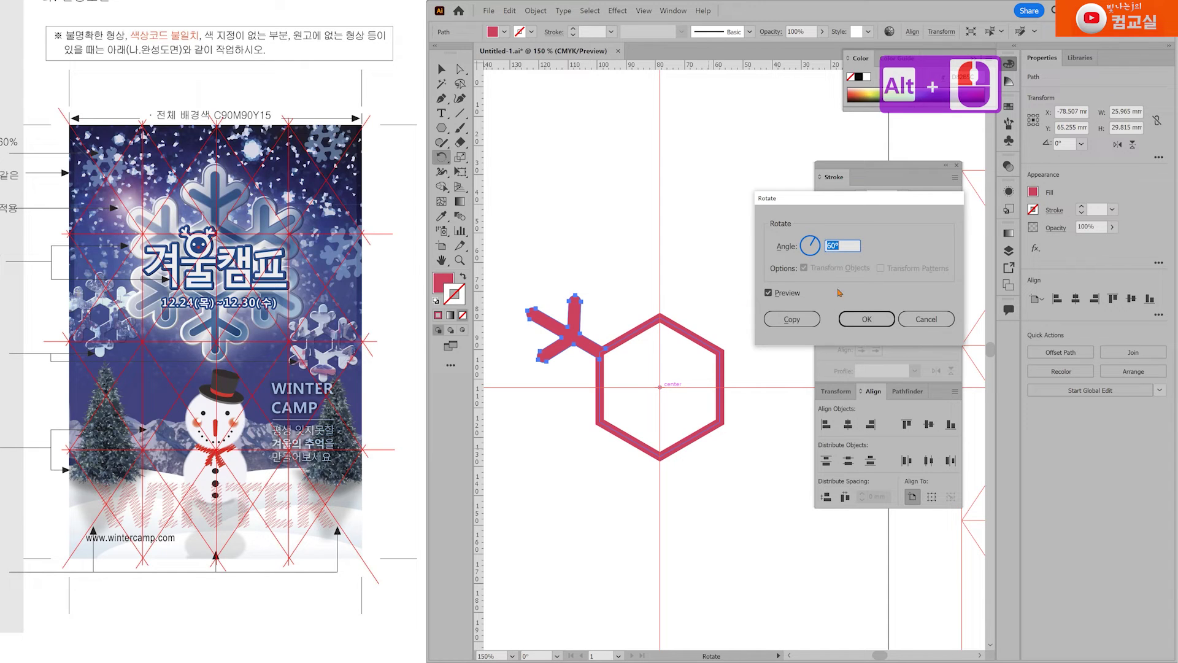
{"action": "left_click", "coordinate": [791, 319]}
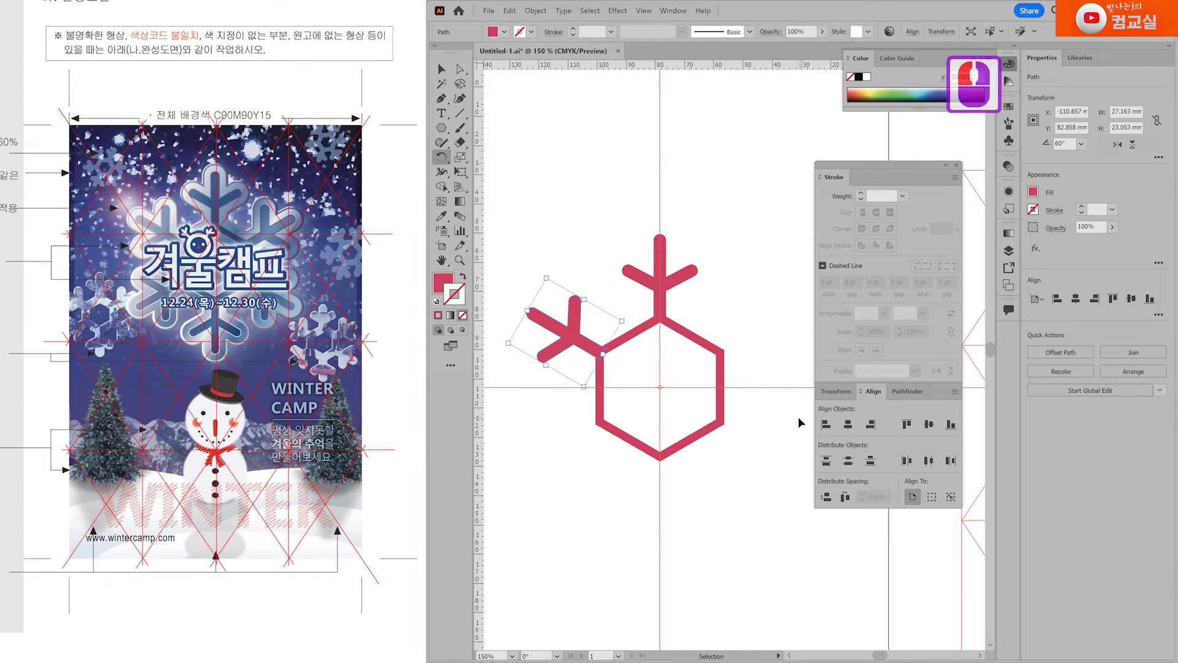
Repeat the rotated copy four more times so every hexagon corner has a branch.
{"action": "key", "text": "ctrl+d"}
{"action": "key", "text": "ctrl+d"}
{"action": "key", "text": "ctrl+d"}
{"action": "key", "text": "ctrl+d"}
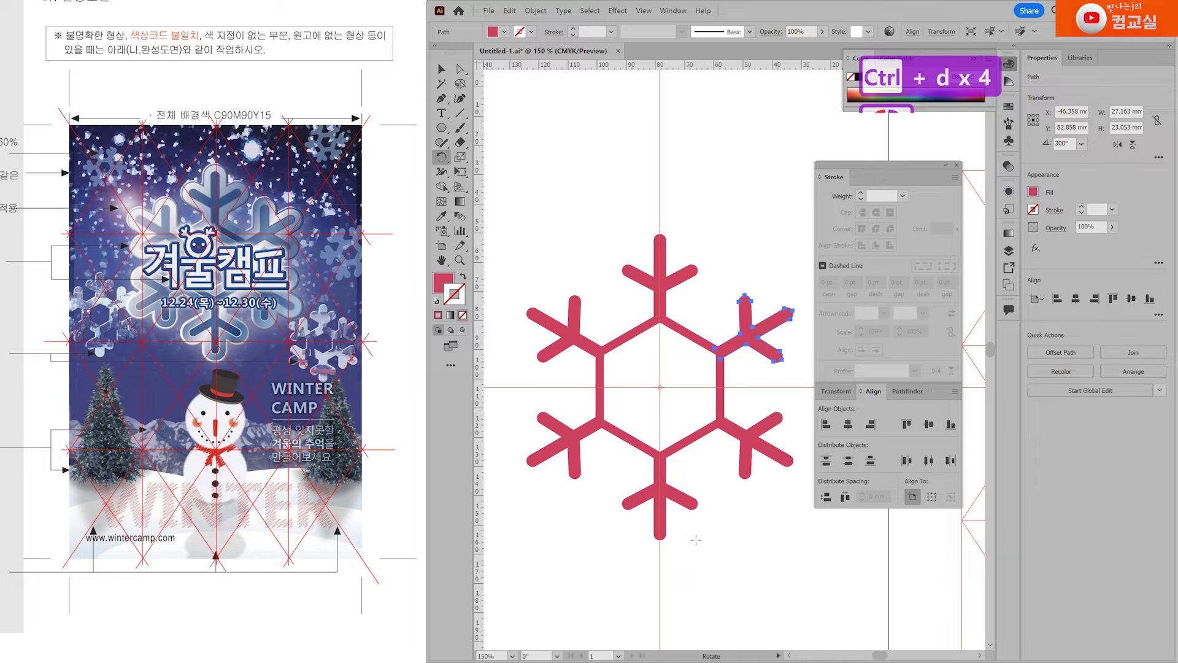
Expand the hexagon's 8 pt stroke into a filled shape.
{"action": "scroll", "coordinate": [688, 551], "scroll_direction": "up", "scroll_amount": 1}
{"action": "left_click", "coordinate": [441, 68]}
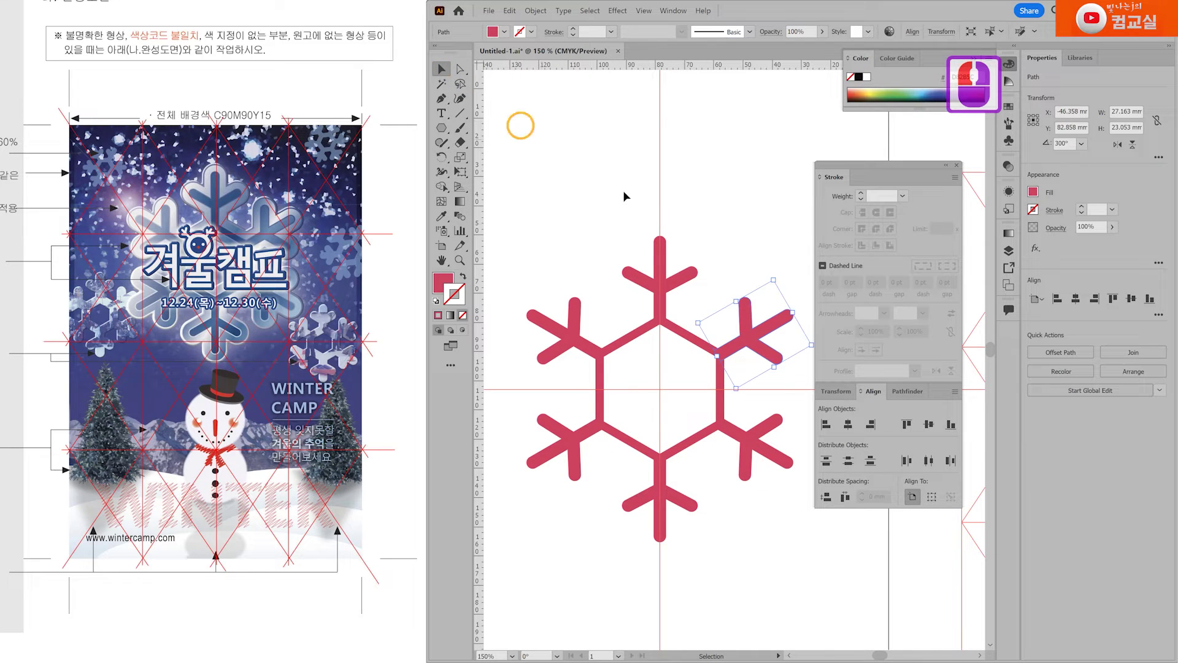
{"action": "left_click", "coordinate": [710, 297]}
{"action": "left_click", "coordinate": [682, 337]}
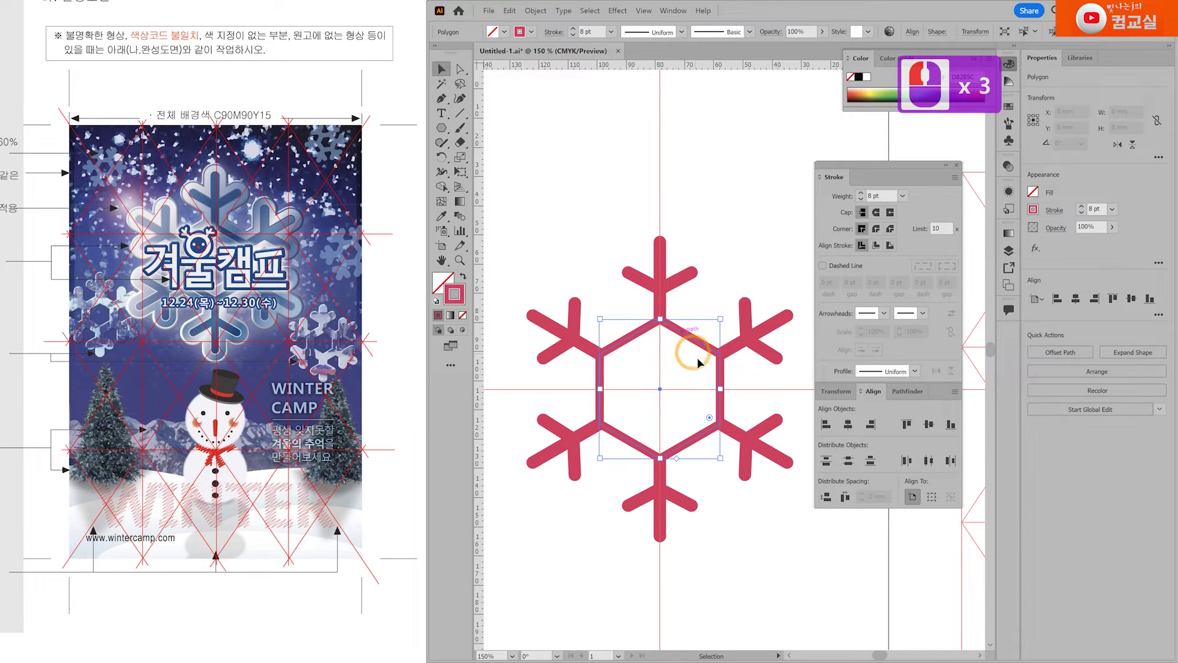
{"action": "left_click", "coordinate": [535, 11]}
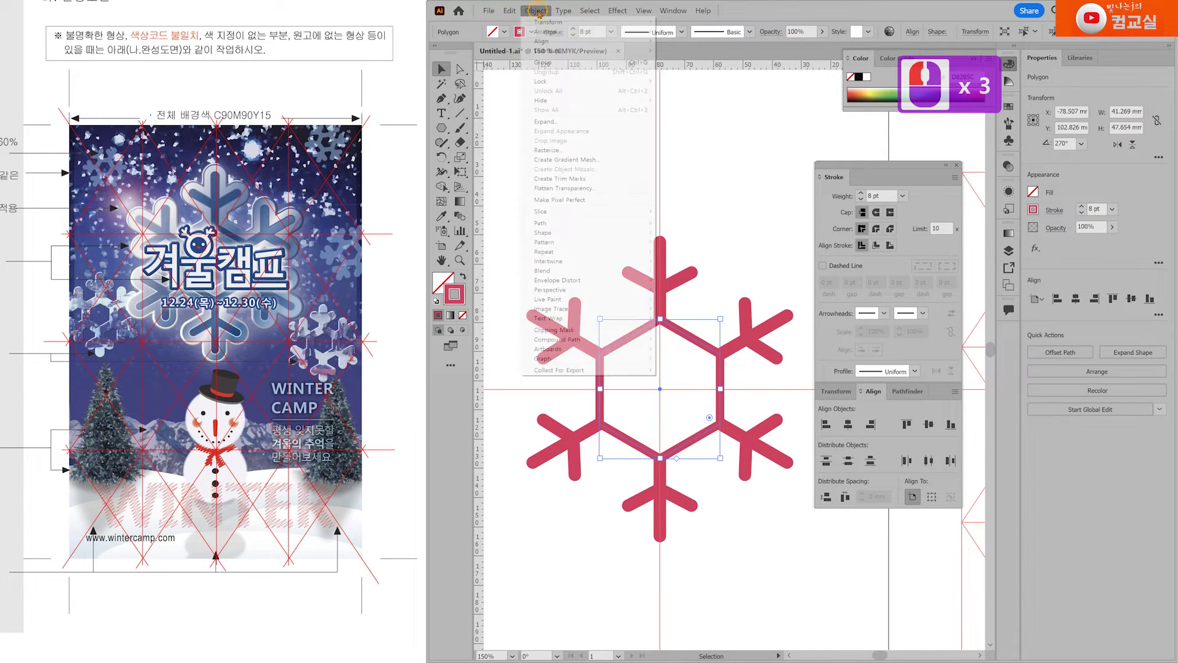
{"action": "left_click", "coordinate": [545, 121]}
{"action": "left_click", "coordinate": [573, 405]}
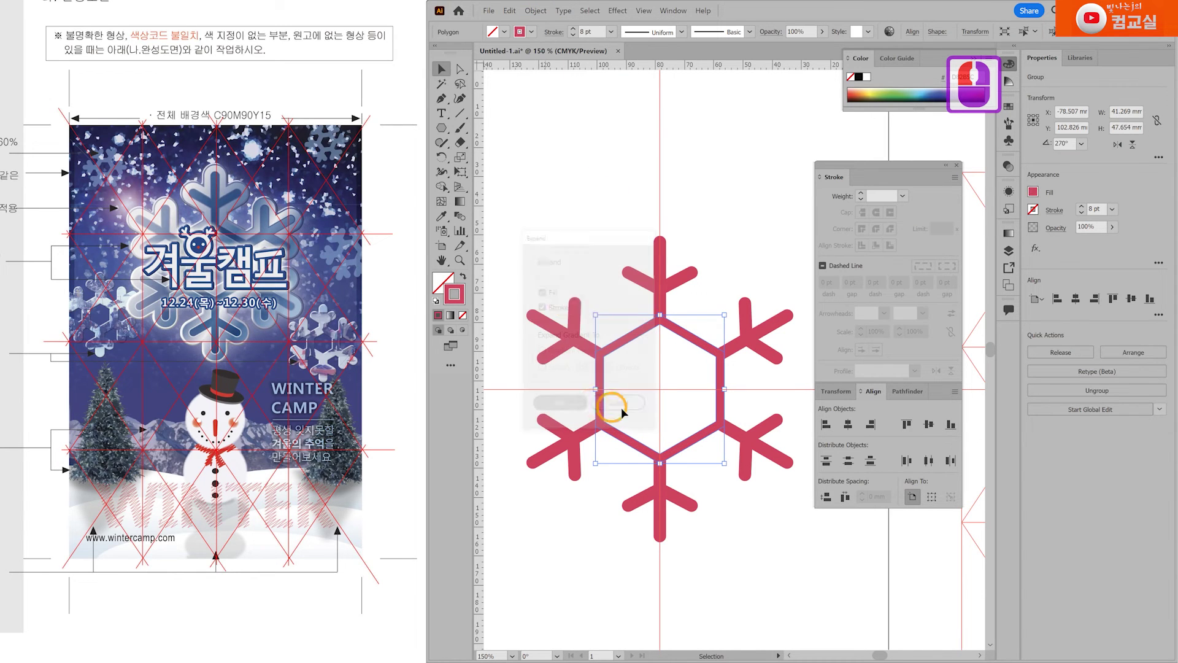
Unite the expanded hexagon and all six branches into a single snowflake shape.
{"action": "mouse_move", "coordinate": [552, 285]}
{"action": "left_mouse_down"}
{"action": "mouse_move", "coordinate": [747, 531]}
{"action": "mouse_move", "coordinate": [819, 549]}
{"action": "left_mouse_up"}
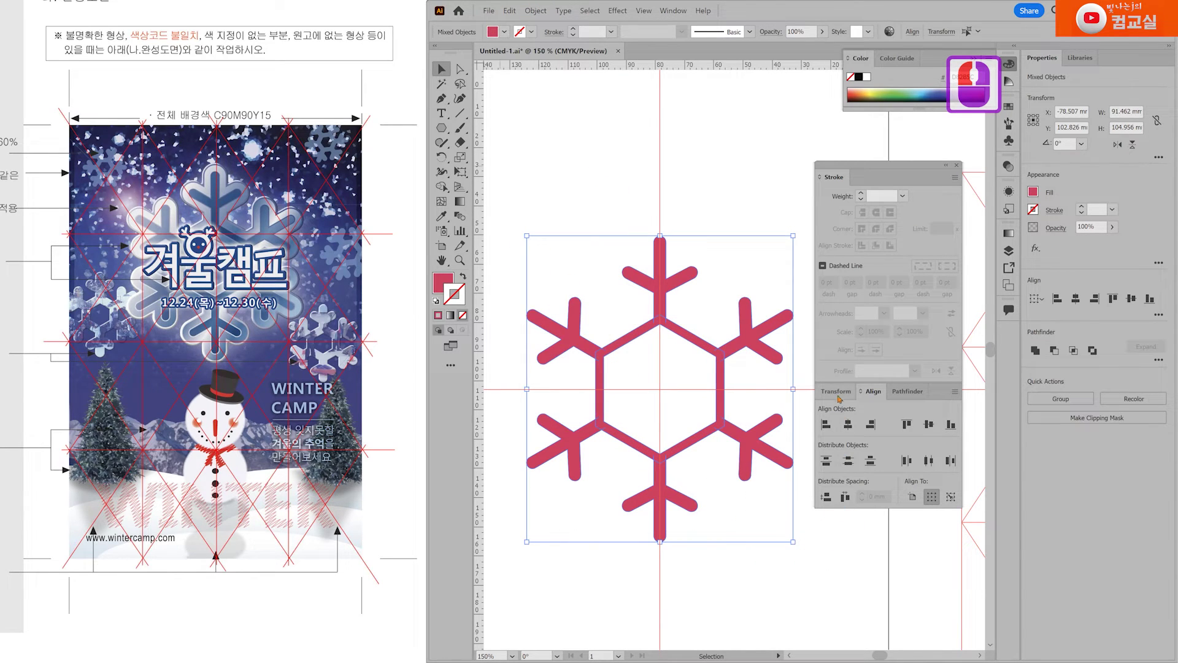
{"action": "left_click", "coordinate": [905, 391]}
{"action": "left_click", "coordinate": [827, 423]}
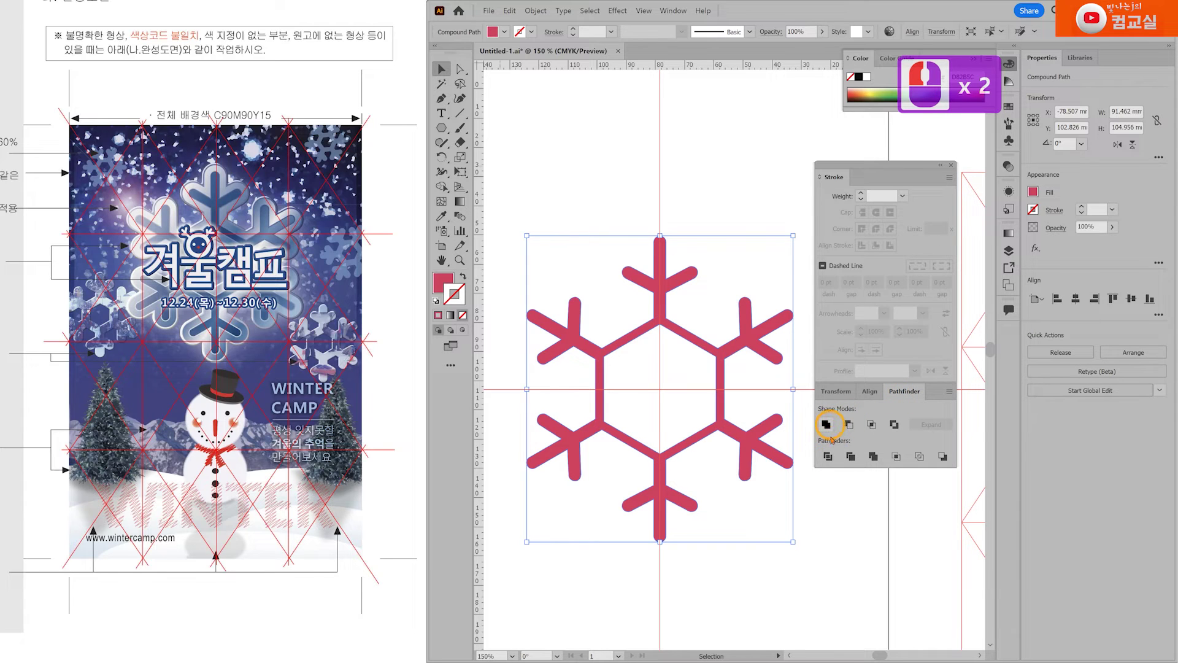
Examine the exam sheet's snowflake, its layered outlines and the specifications for gradients A, B and C.
{"action": "scroll", "coordinate": [746, 517], "scroll_direction": "down", "scroll_amount": 1}
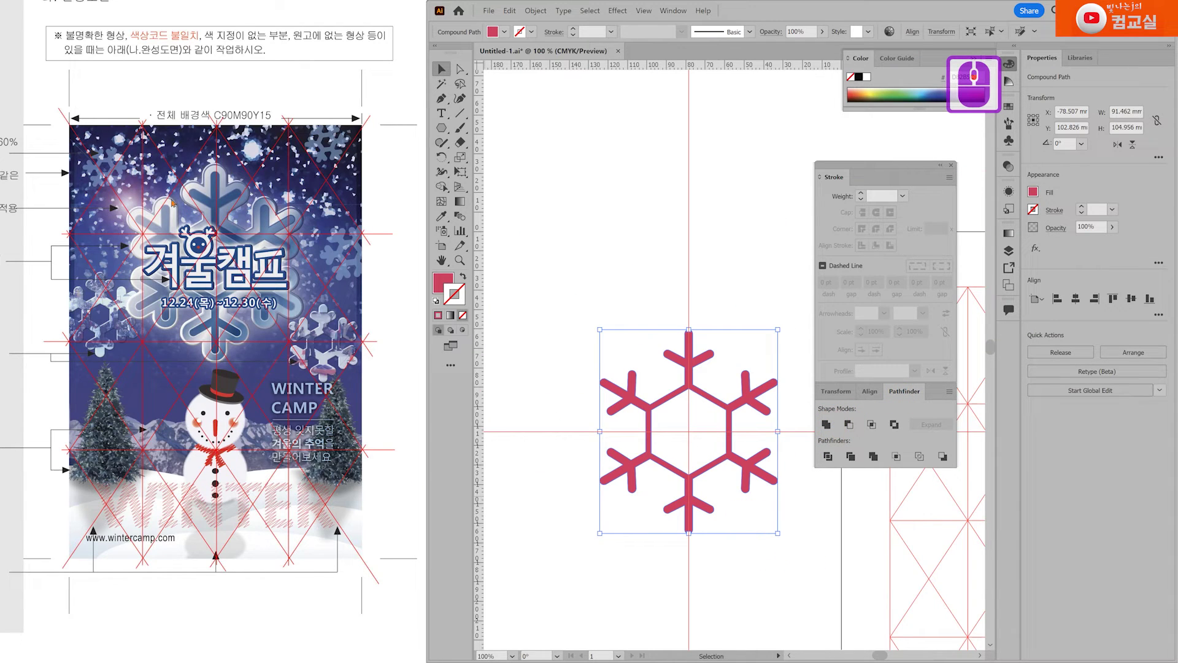
{"action": "scroll", "coordinate": [283, 335], "scroll_direction": "up", "scroll_amount": 10}
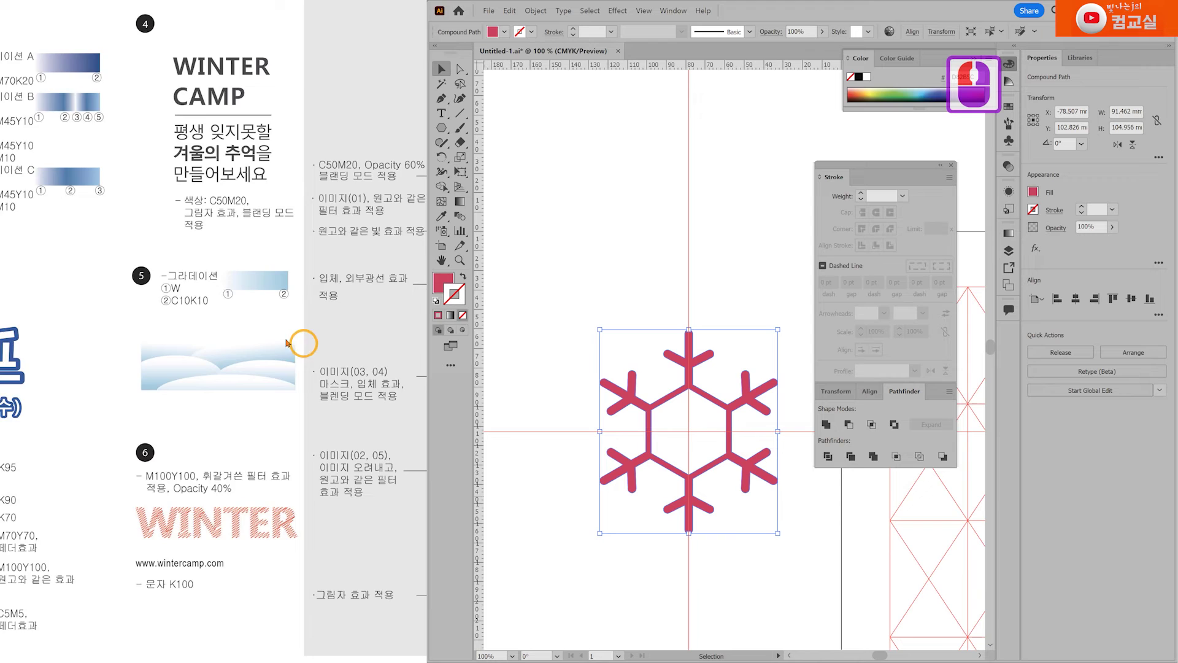
{"action": "scroll", "coordinate": [292, 311], "scroll_direction": "up", "scroll_amount": 3}
{"action": "scroll", "coordinate": [327, 266], "scroll_direction": "up", "scroll_amount": 3}
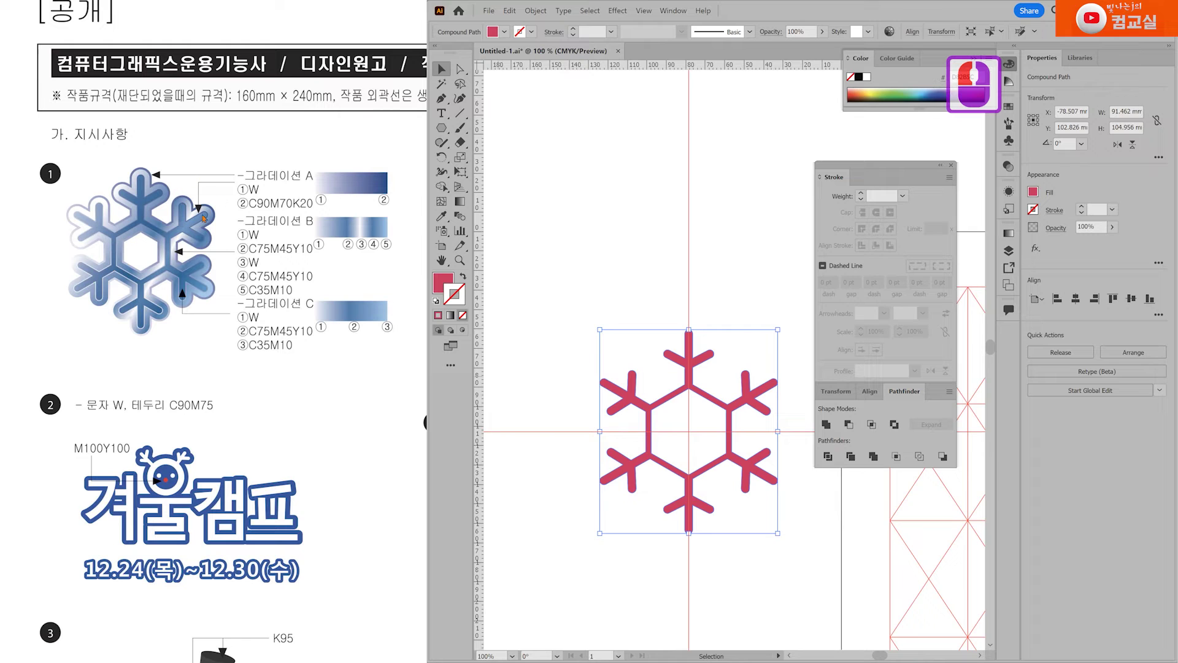
{"action": "scroll", "coordinate": [167, 219], "scroll_direction": "up", "scroll_amount": 8}
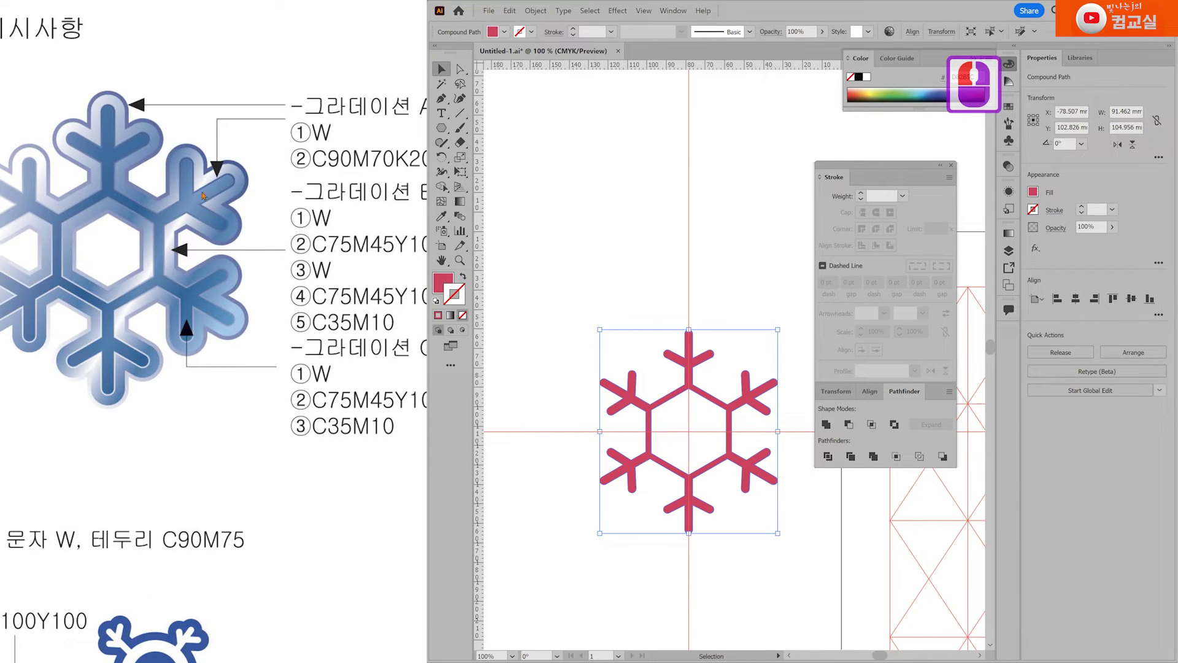
{"action": "scroll", "coordinate": [192, 268], "scroll_direction": "down", "scroll_amount": 4}
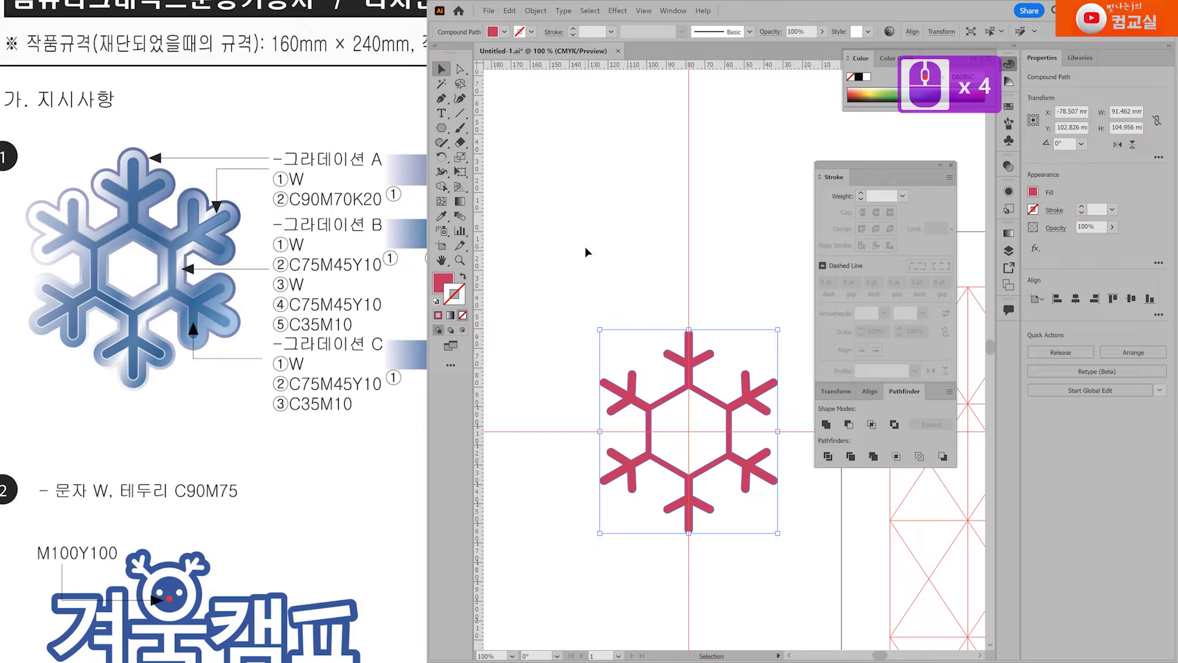
{"action": "left_click", "coordinate": [738, 301]}
{"action": "scroll", "coordinate": [738, 302], "scroll_direction": "right", "scroll_amount": 3}
{"action": "scroll", "coordinate": [663, 294], "scroll_direction": "down", "scroll_amount": 3}
Try offsetting the snowflake's path outward by 1 mm with miter joins and a miter limit of 4.
{"action": "left_click", "coordinate": [688, 326]}
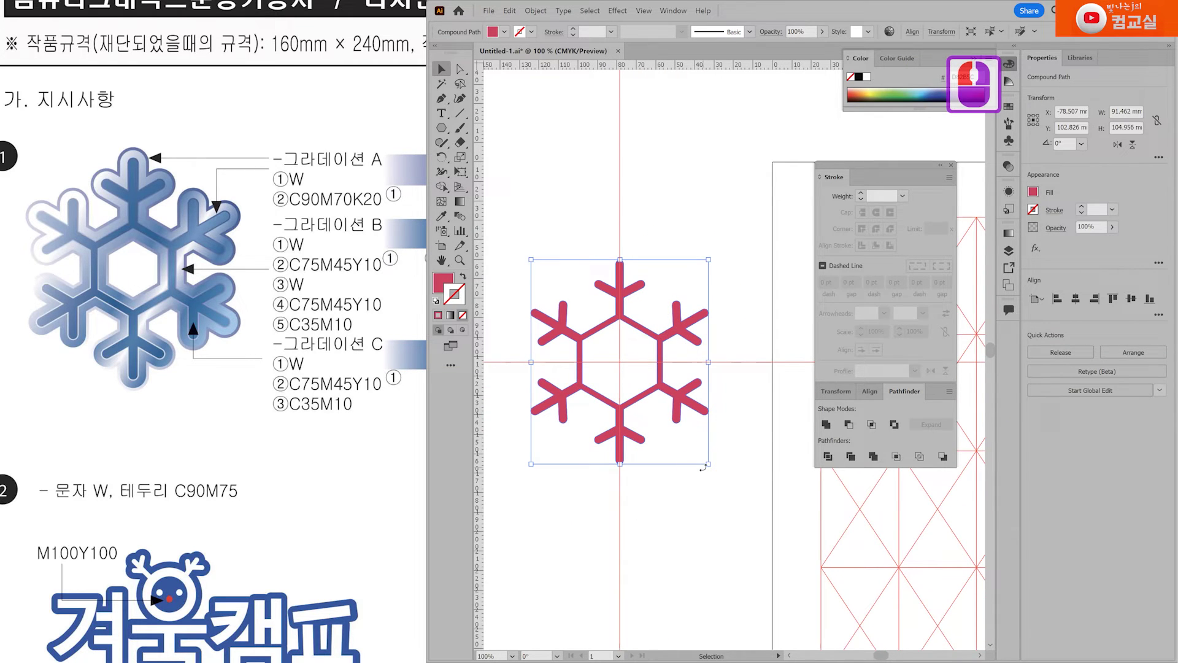
{"action": "left_click", "coordinate": [535, 11]}
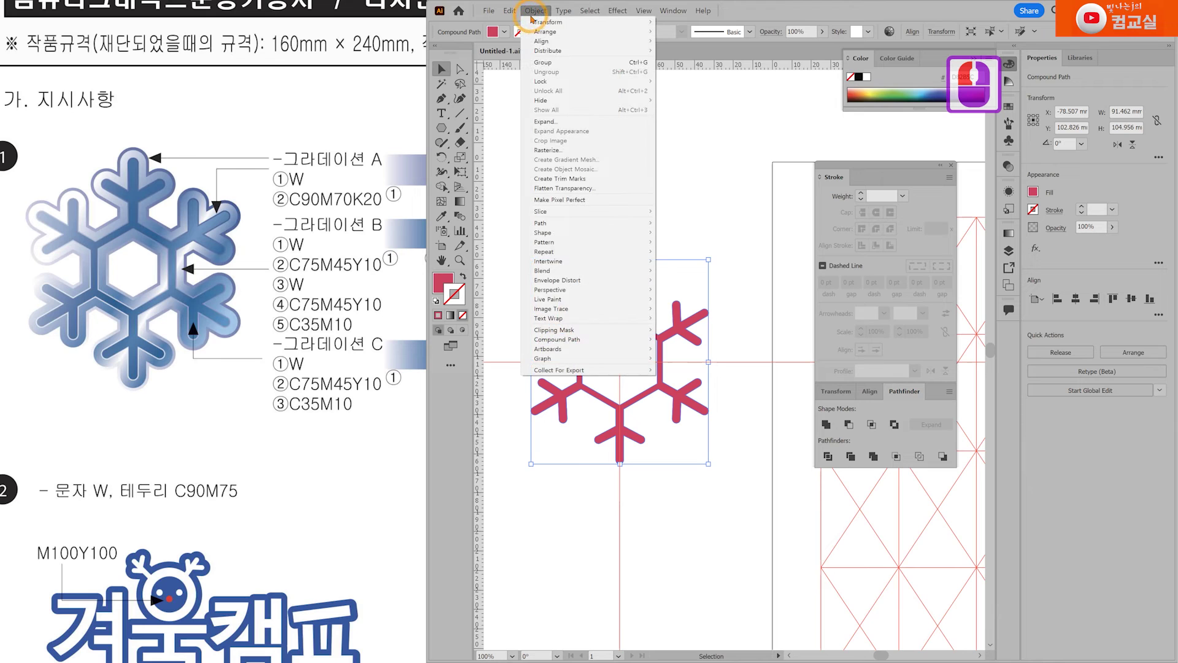
{"action": "mouse_move", "coordinate": [570, 224]}
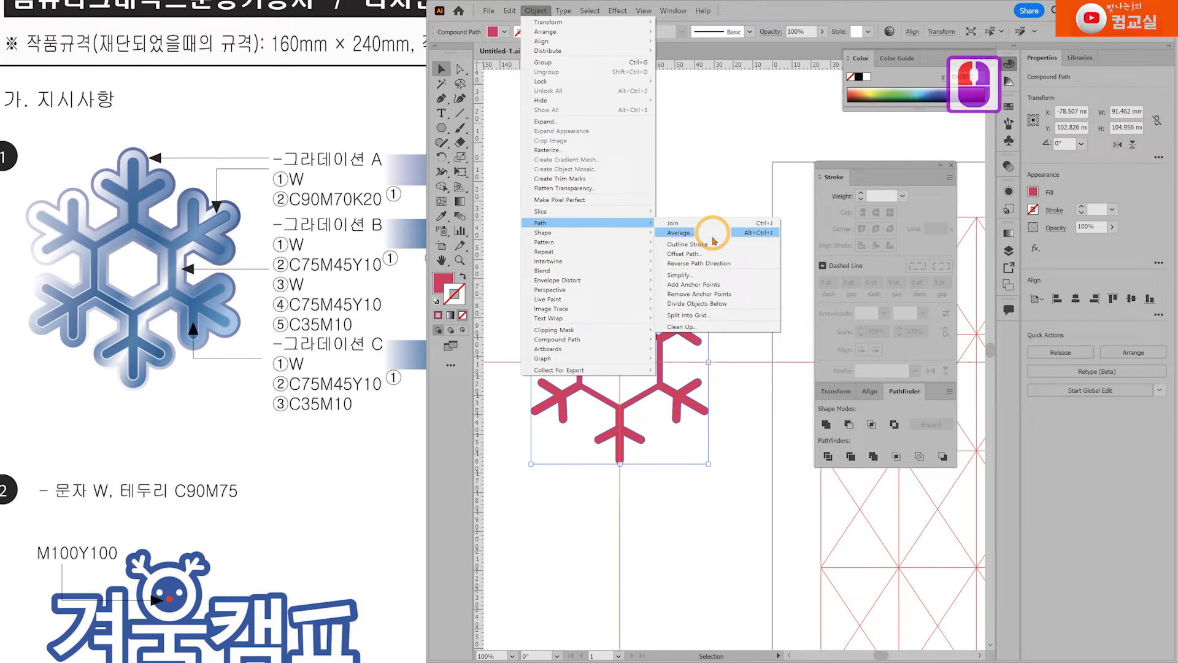
{"action": "left_click", "coordinate": [686, 254]}
{"action": "scroll", "coordinate": [197, 232], "scroll_direction": "up", "scroll_amount": 2}
{"action": "scroll", "coordinate": [196, 232], "scroll_direction": "up", "scroll_amount": 11}
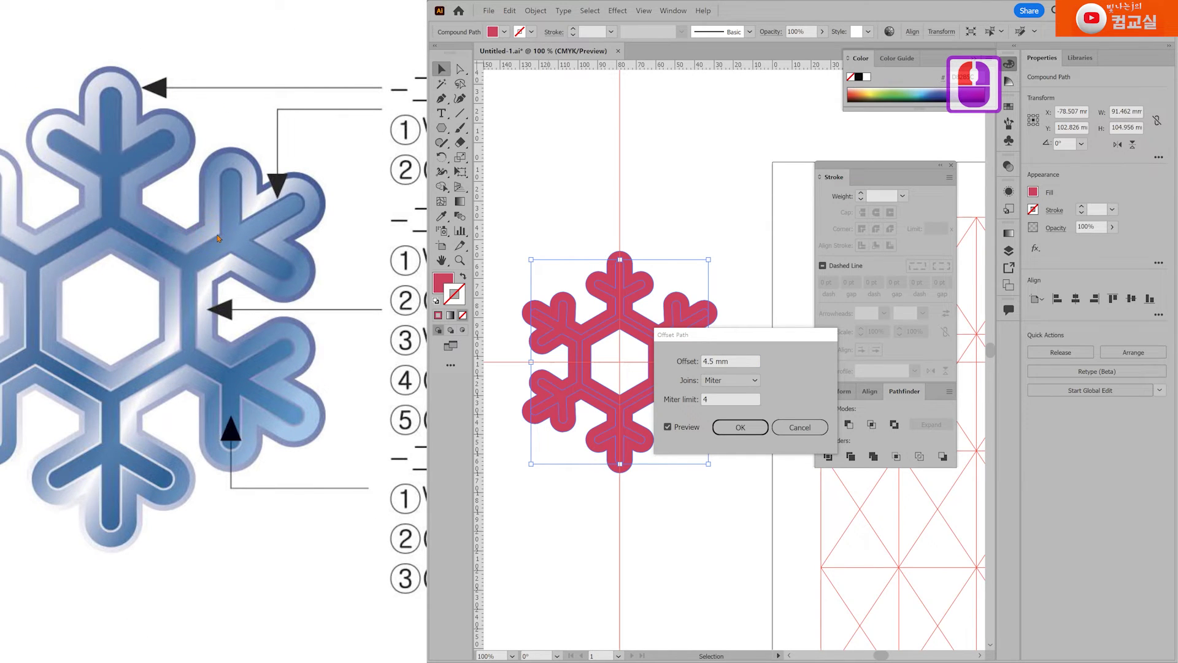
{"action": "left_click", "coordinate": [736, 365]}
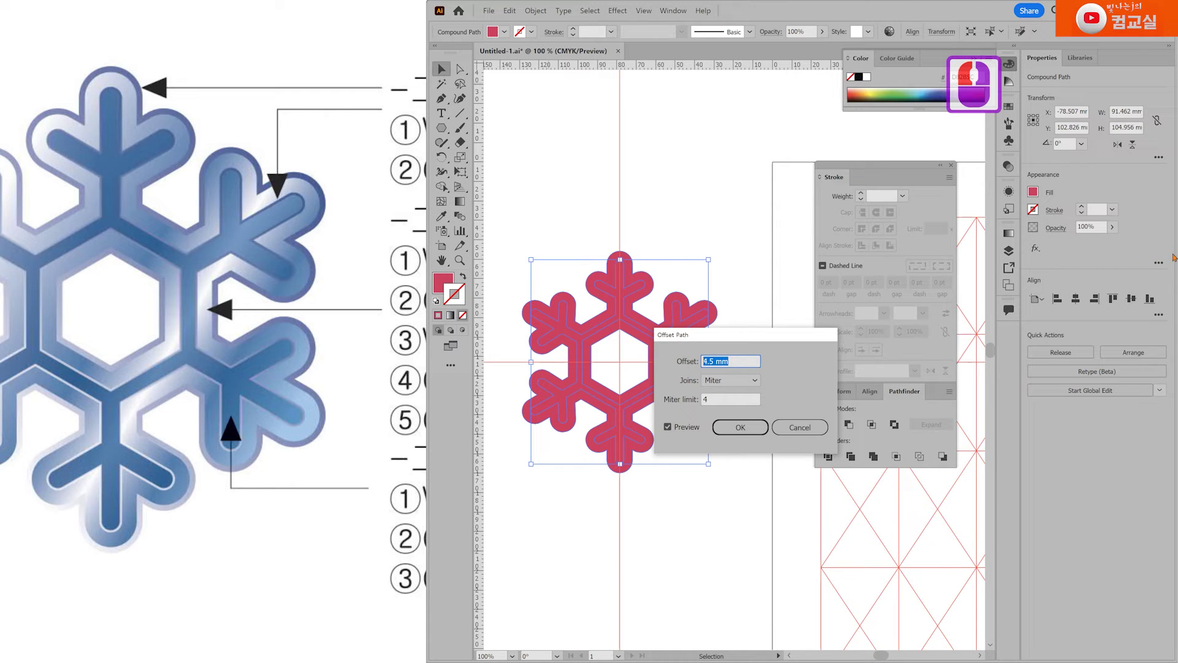
{"action": "type", "text": "1"}
{"action": "left_click", "coordinate": [740, 427]}
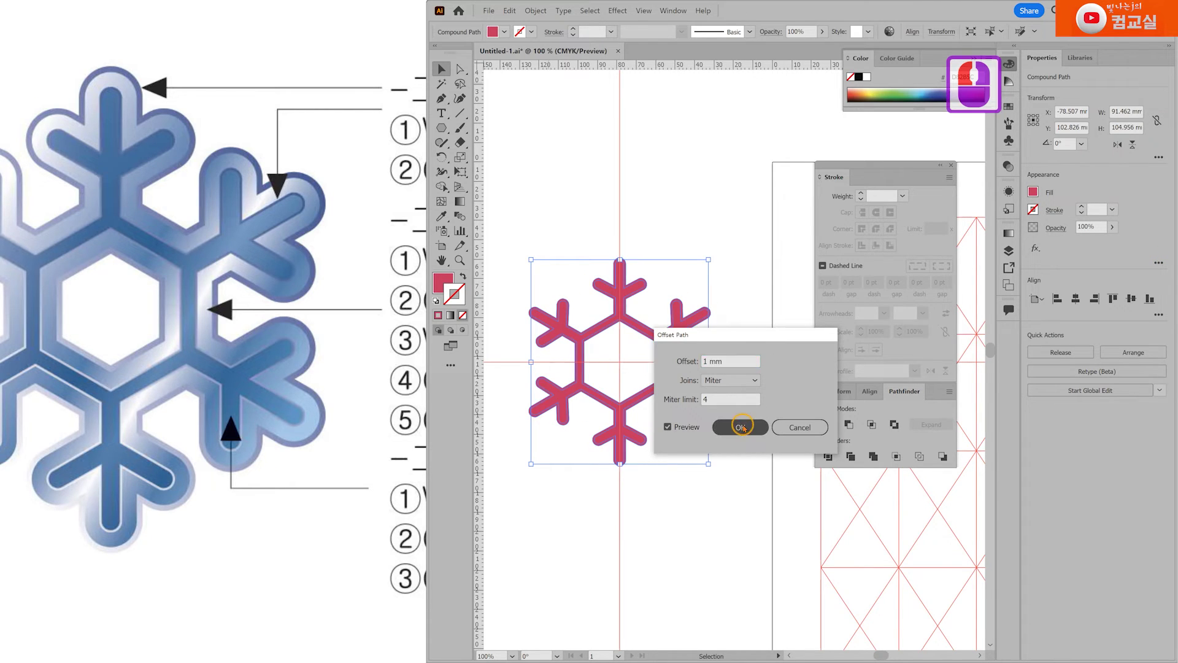
Fill the offset outline behind the snowflake with dark maroon 3F0A1B to judge its width.
{"action": "left_click", "coordinate": [438, 277]}
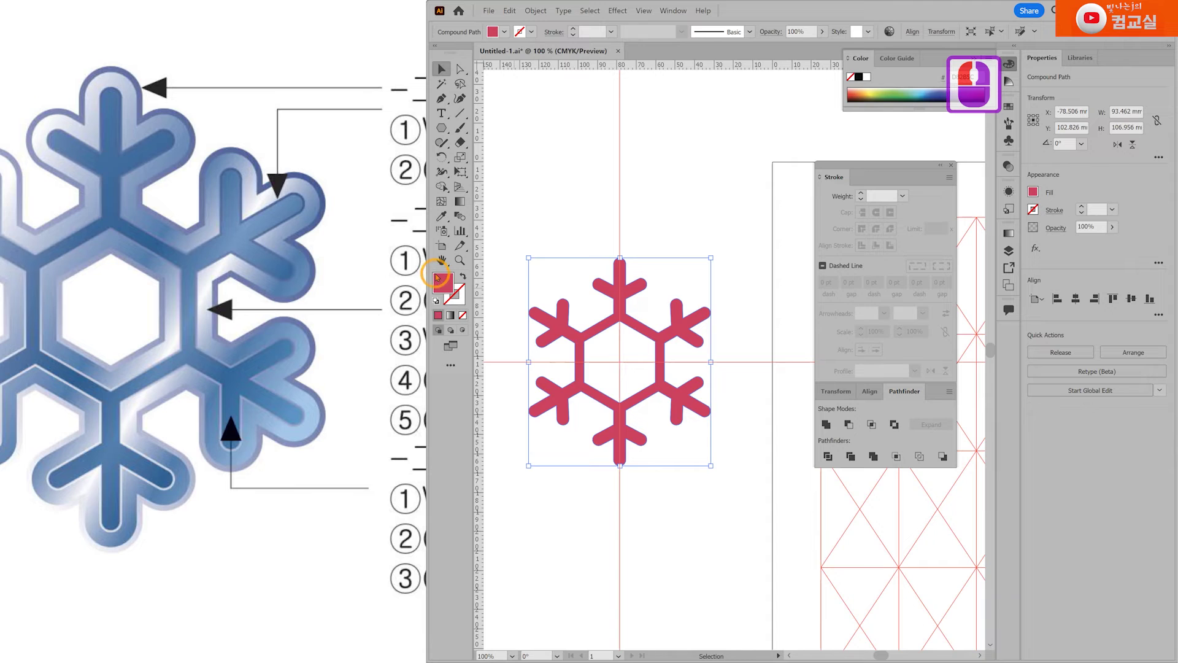
{"action": "double_click", "coordinate": [440, 282]}
{"action": "left_click", "coordinate": [580, 566]}
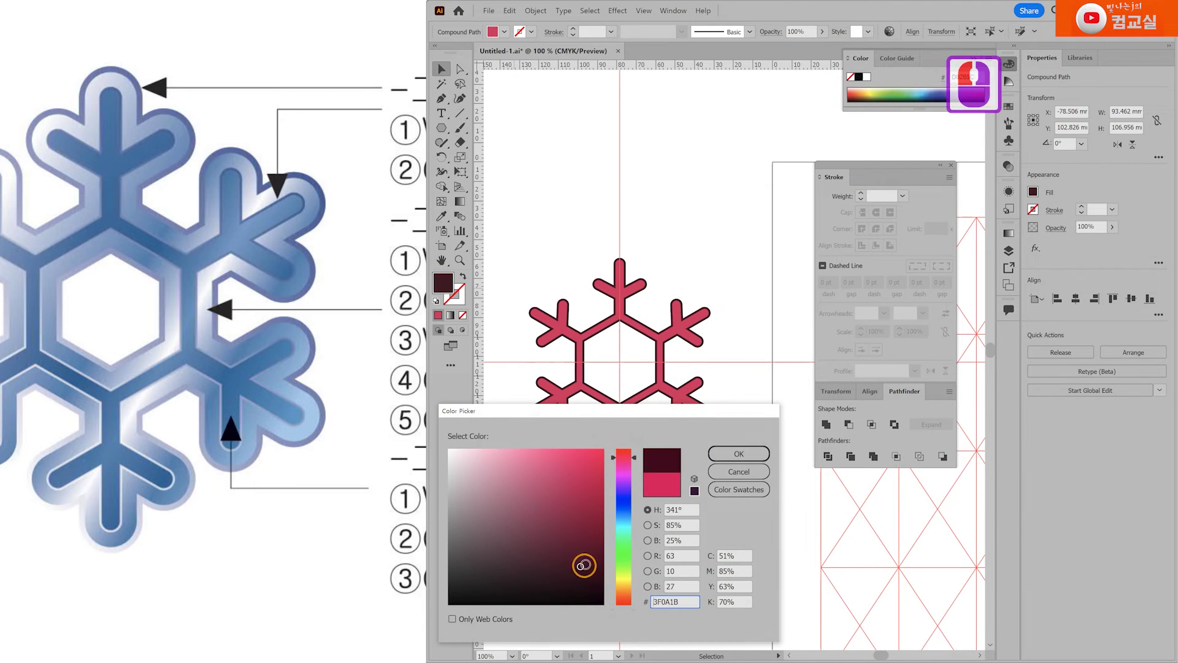
{"action": "left_click", "coordinate": [760, 454]}
{"action": "scroll", "coordinate": [752, 348], "scroll_direction": "up", "scroll_amount": 2}
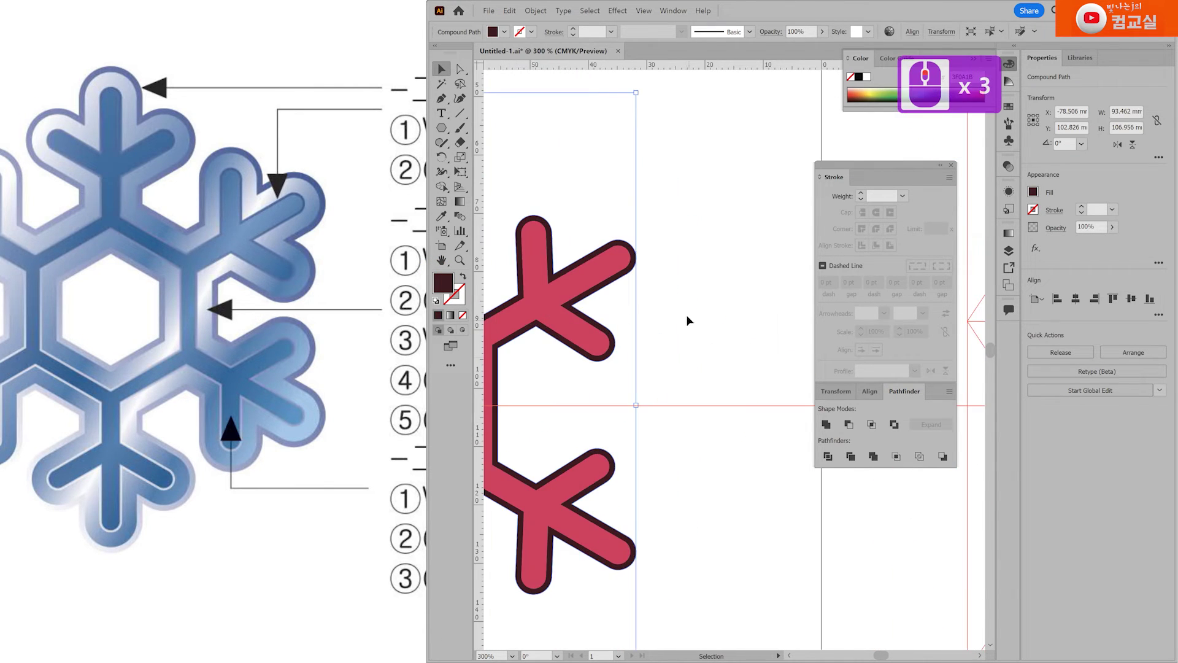
{"action": "scroll", "coordinate": [688, 320], "scroll_direction": "down", "scroll_amount": 3}
Undo the dark maroon fill and the 1 mm path offset.
{"action": "key", "text": "ctrl+z"}
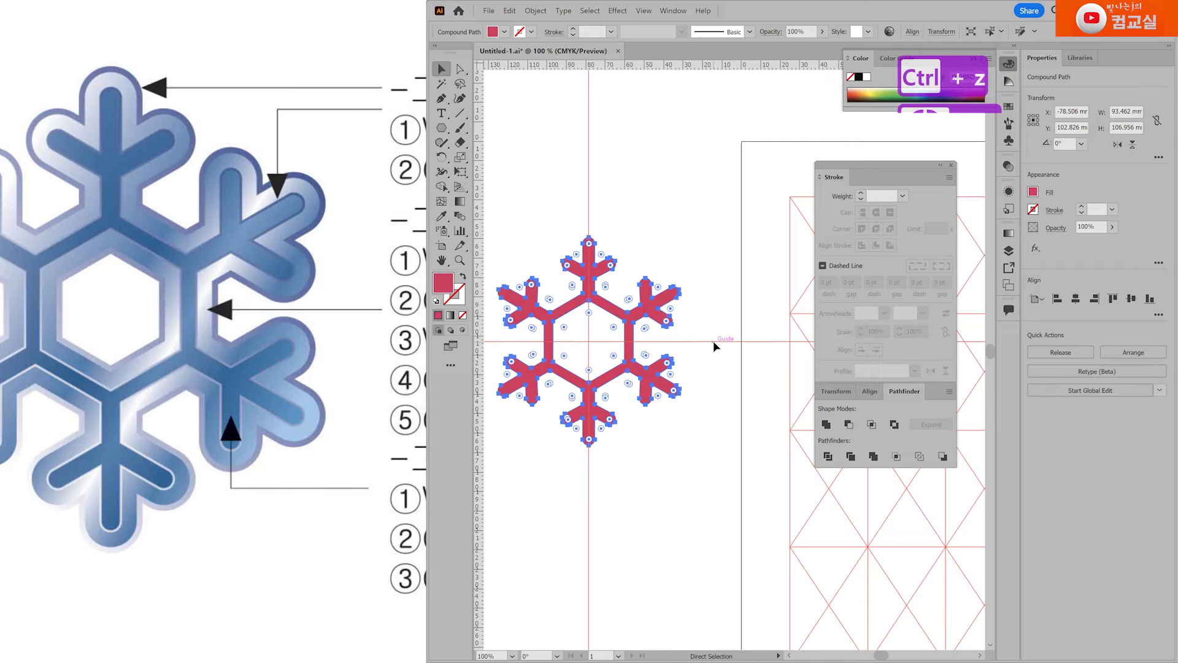
{"action": "left_click_drag", "start_coordinate": [708, 321], "coordinate": [741, 305]}
{"action": "key", "text": "ctrl+z"}
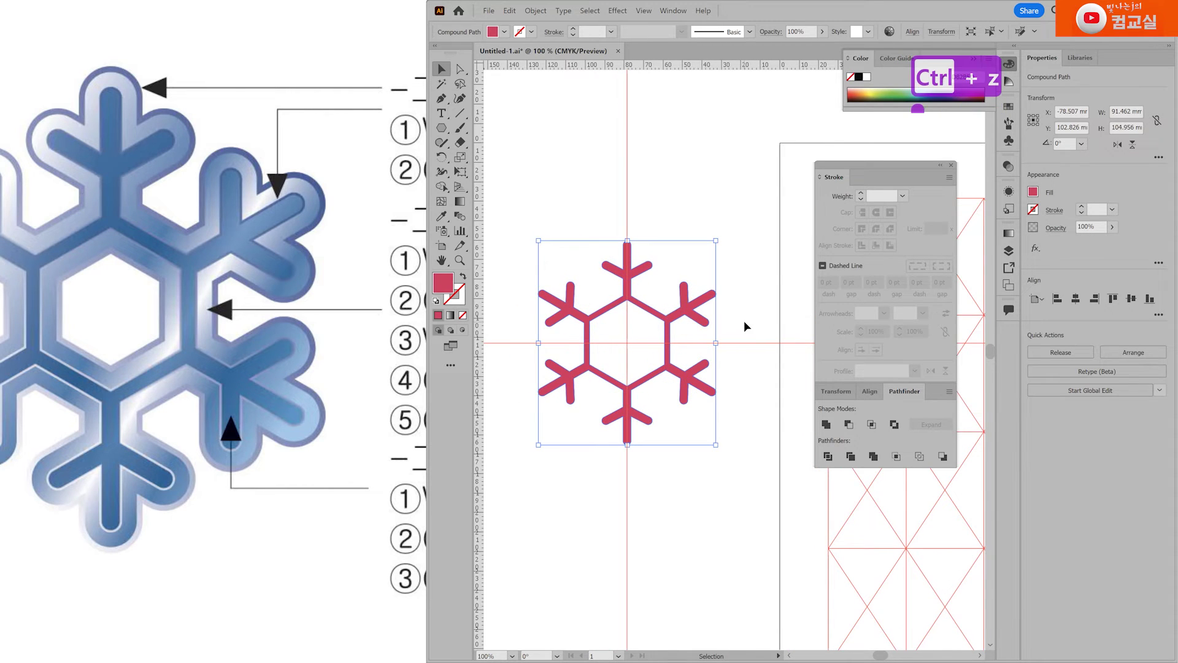
Offset the red snowflake's path outward by 0.7 mm with miter joins and a miter limit of 4.
{"action": "left_click", "coordinate": [536, 10]}
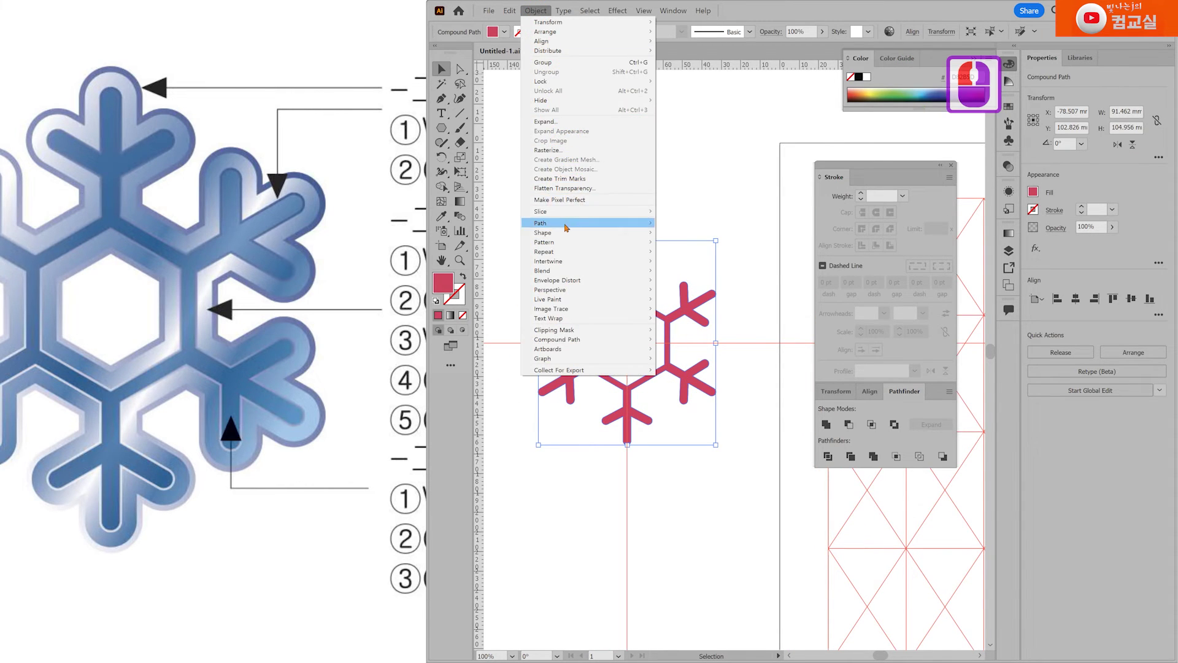
{"action": "mouse_move", "coordinate": [565, 223]}
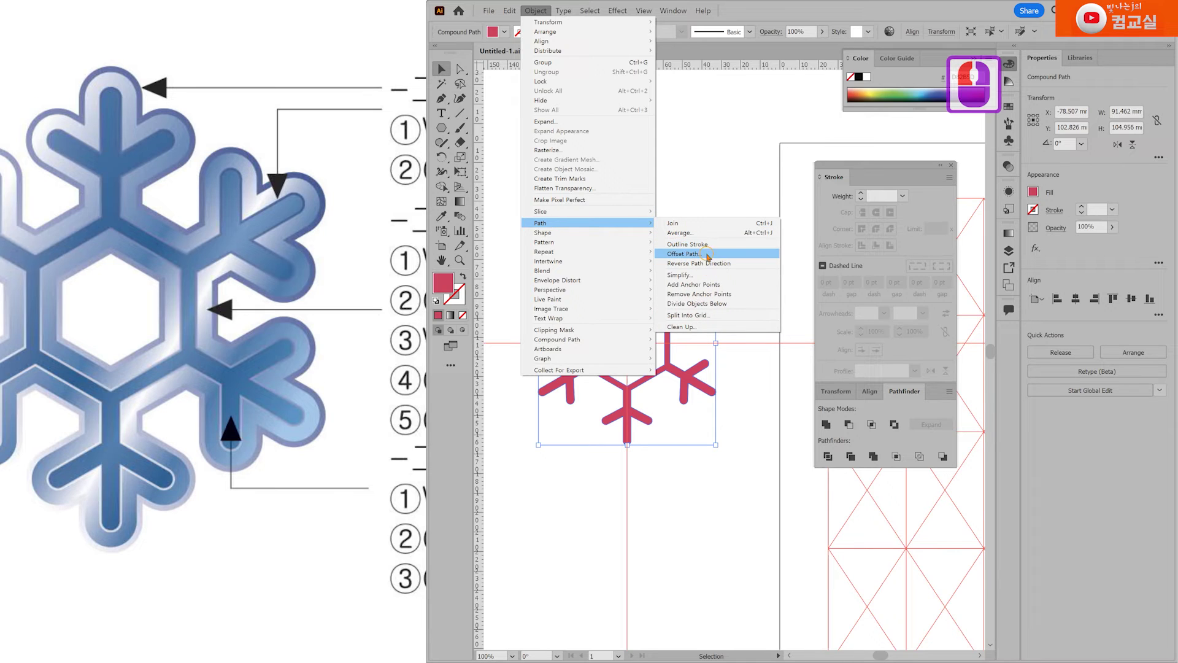
{"action": "left_click", "coordinate": [696, 254]}
{"action": "type", "text": "0.7"}
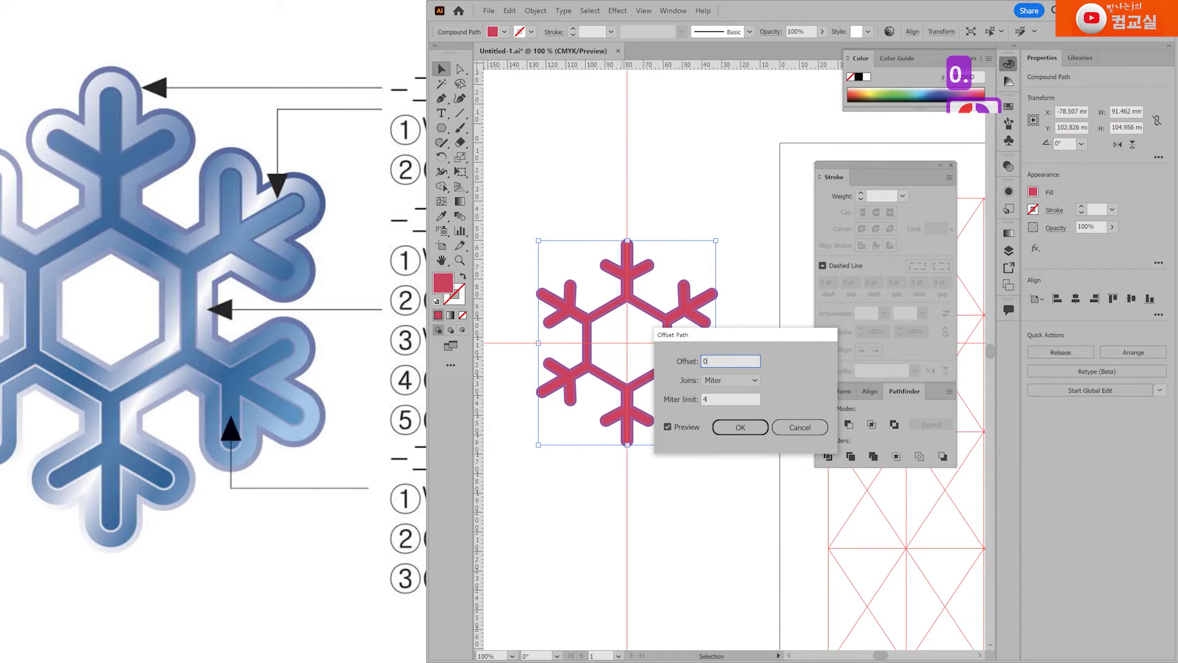
{"action": "left_click", "coordinate": [681, 428]}
{"action": "left_click", "coordinate": [680, 430]}
{"action": "left_click", "coordinate": [728, 422]}
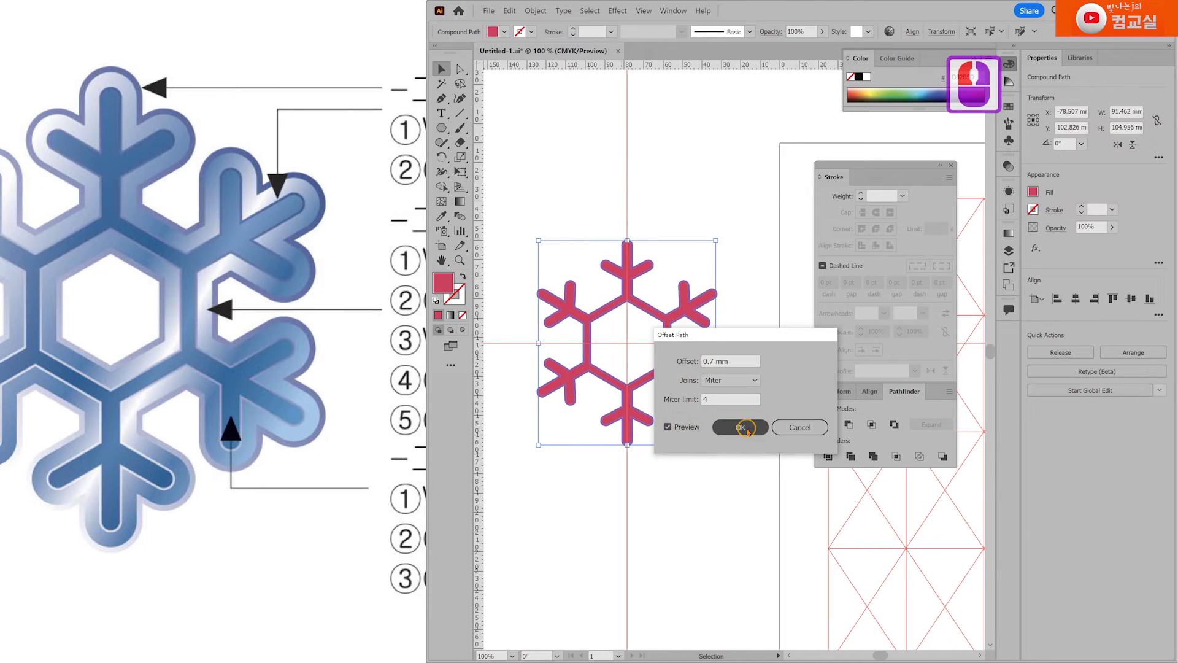
Fill the new thin offset outline with a medium green and deselect it.
{"action": "double_click", "coordinate": [444, 285]}
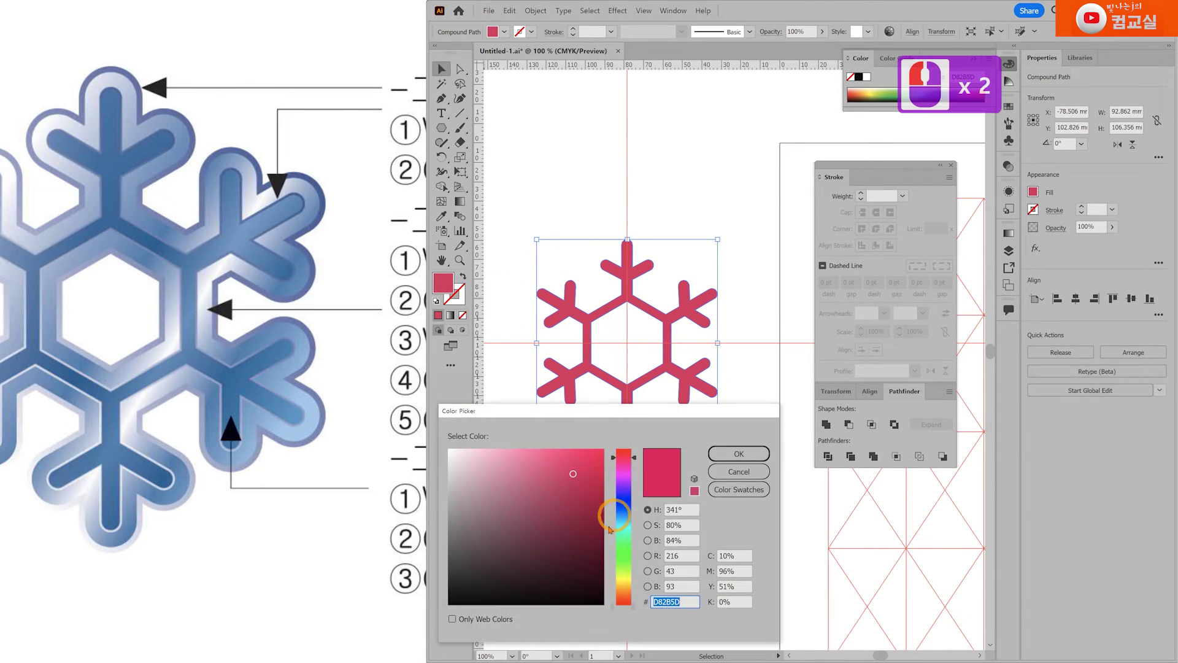
{"action": "left_click", "coordinate": [614, 565]}
{"action": "left_click", "coordinate": [584, 497]}
{"action": "left_click", "coordinate": [739, 454]}
{"action": "left_click", "coordinate": [779, 296]}
Compare the width of the green outline around the red snowflake with the thin outlines on the exam sheet.
{"action": "scroll", "coordinate": [740, 452], "scroll_direction": "up", "scroll_amount": 1}
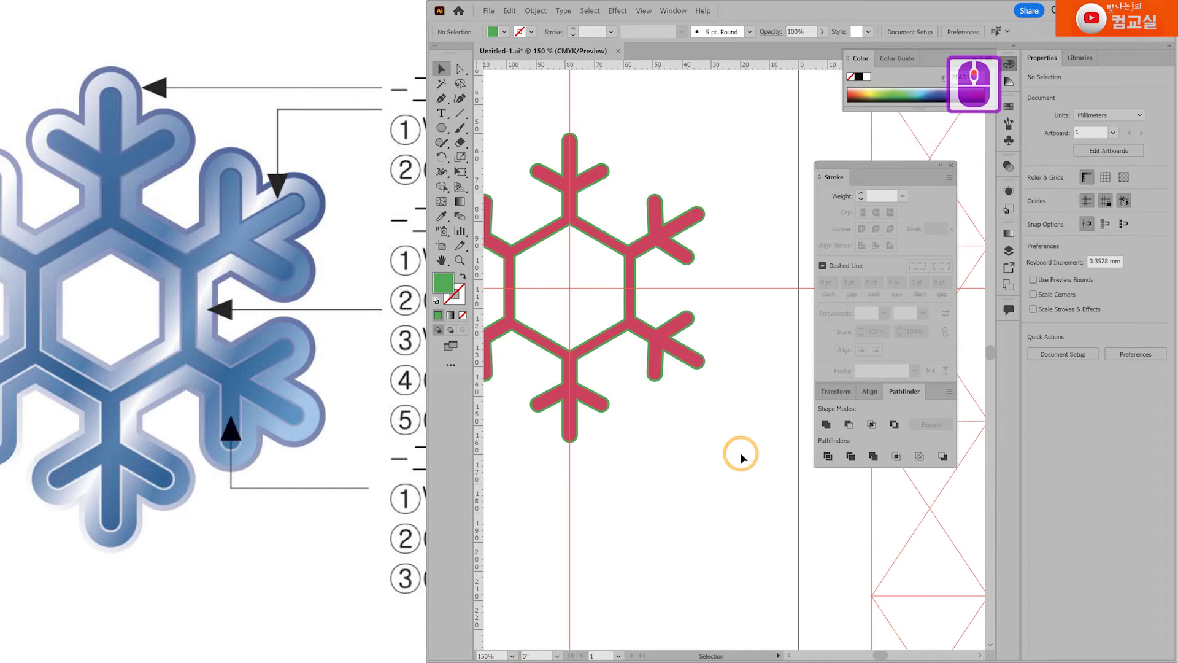
{"action": "scroll", "coordinate": [737, 448], "scroll_direction": "down", "scroll_amount": 1}
{"action": "scroll", "coordinate": [245, 206], "scroll_direction": "up", "scroll_amount": 2}
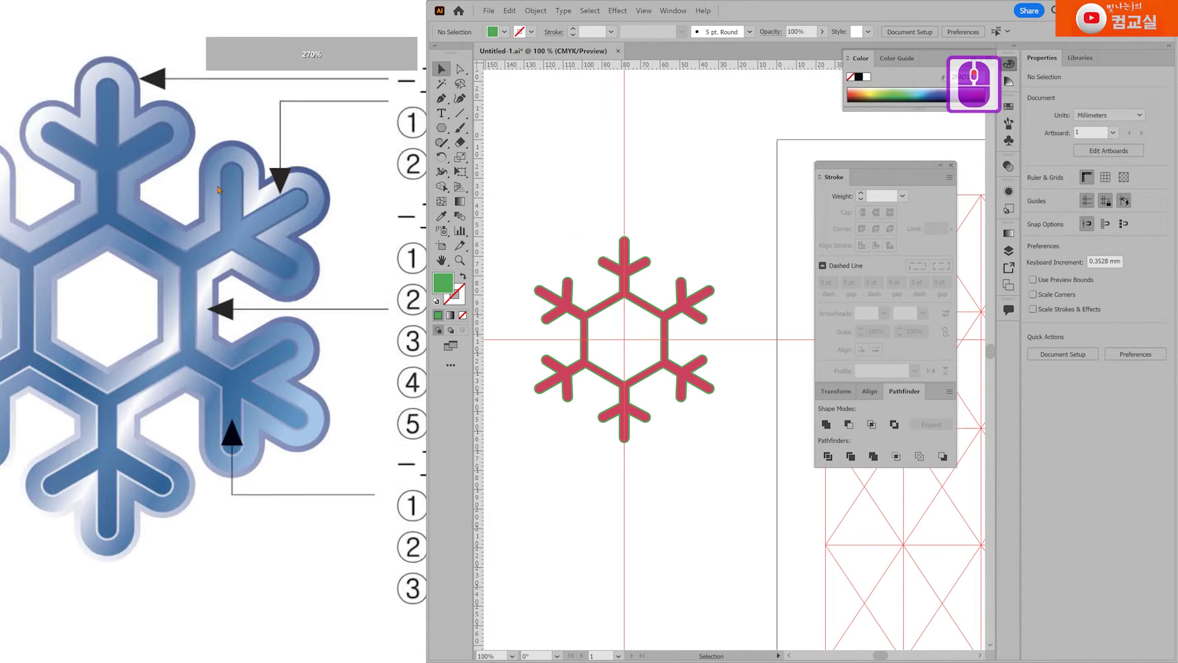
{"action": "left_click", "coordinate": [219, 178]}
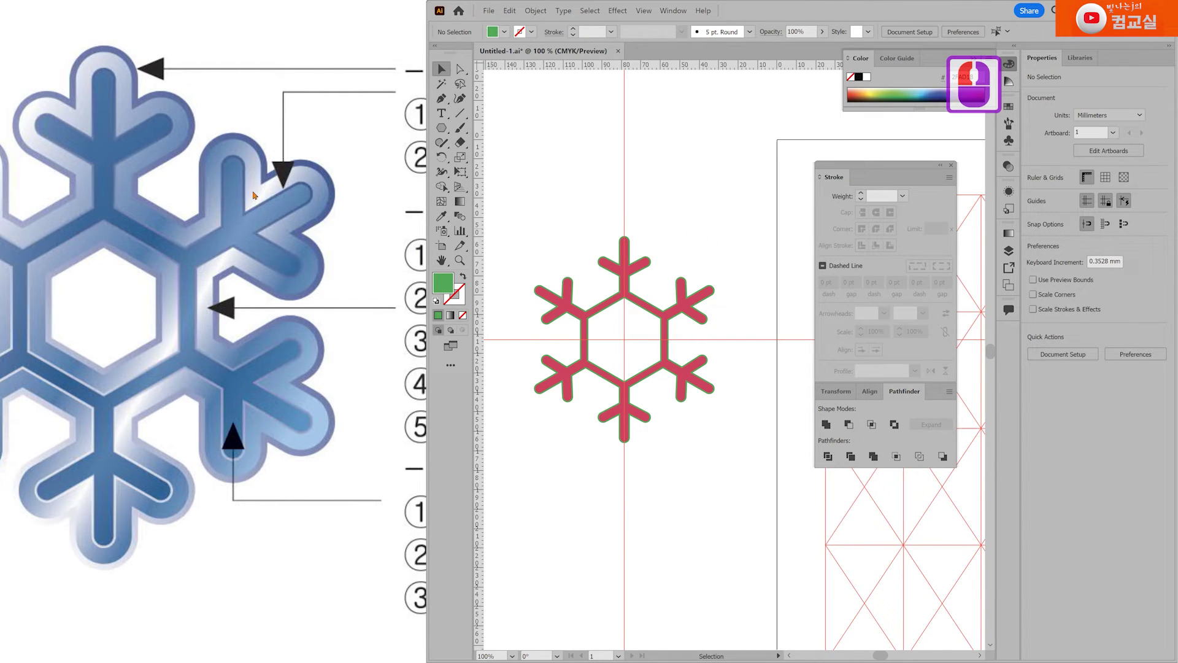
{"action": "scroll", "coordinate": [667, 233], "scroll_direction": "up", "scroll_amount": 2}
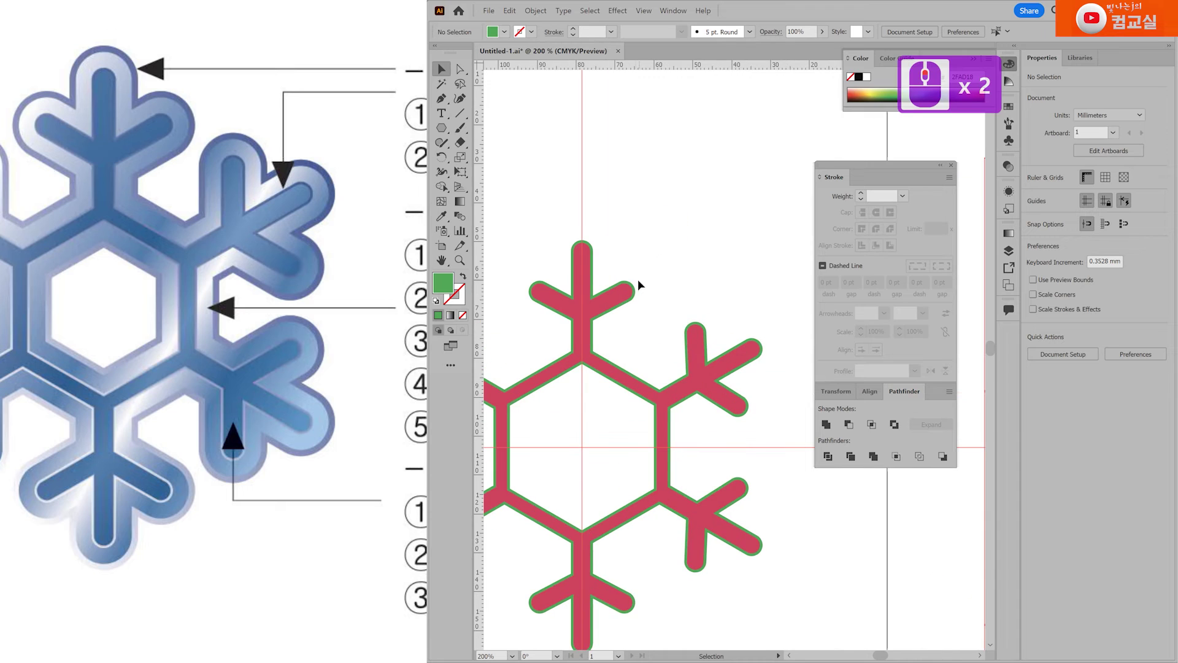
{"action": "left_click", "coordinate": [613, 274]}
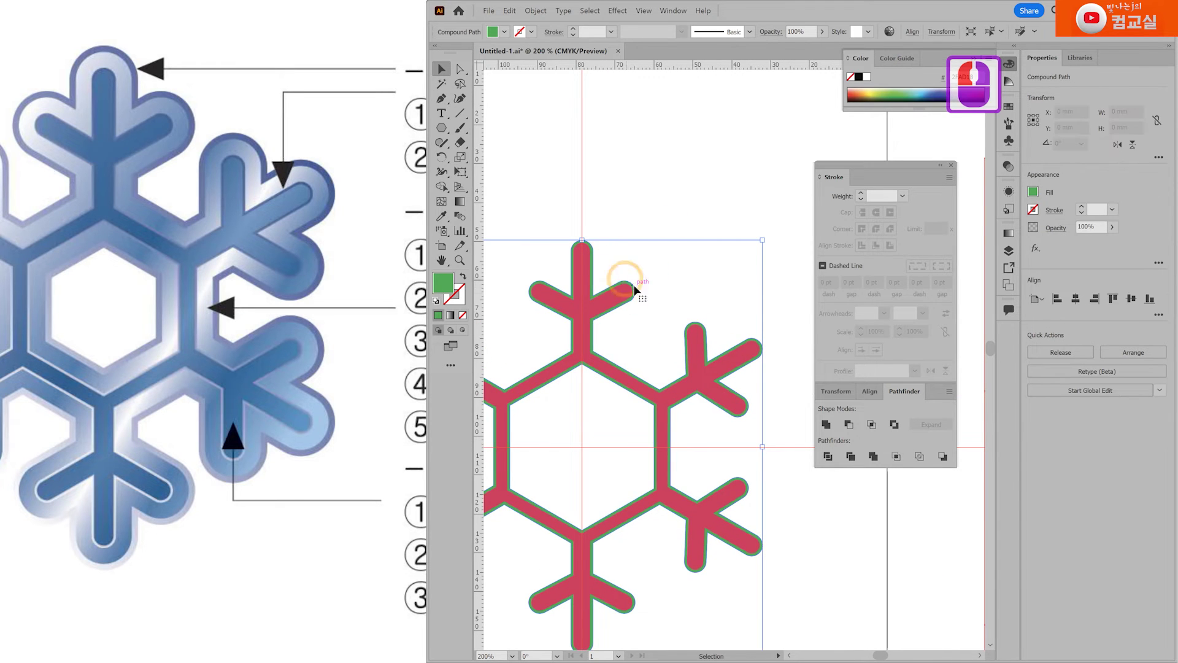
Offset the red snowflake's path outward, previewing 4 mm and applying 3.5 mm with miter joins and a miter limit of 4.
{"action": "left_click", "coordinate": [617, 317]}
{"action": "left_click", "coordinate": [657, 305]}
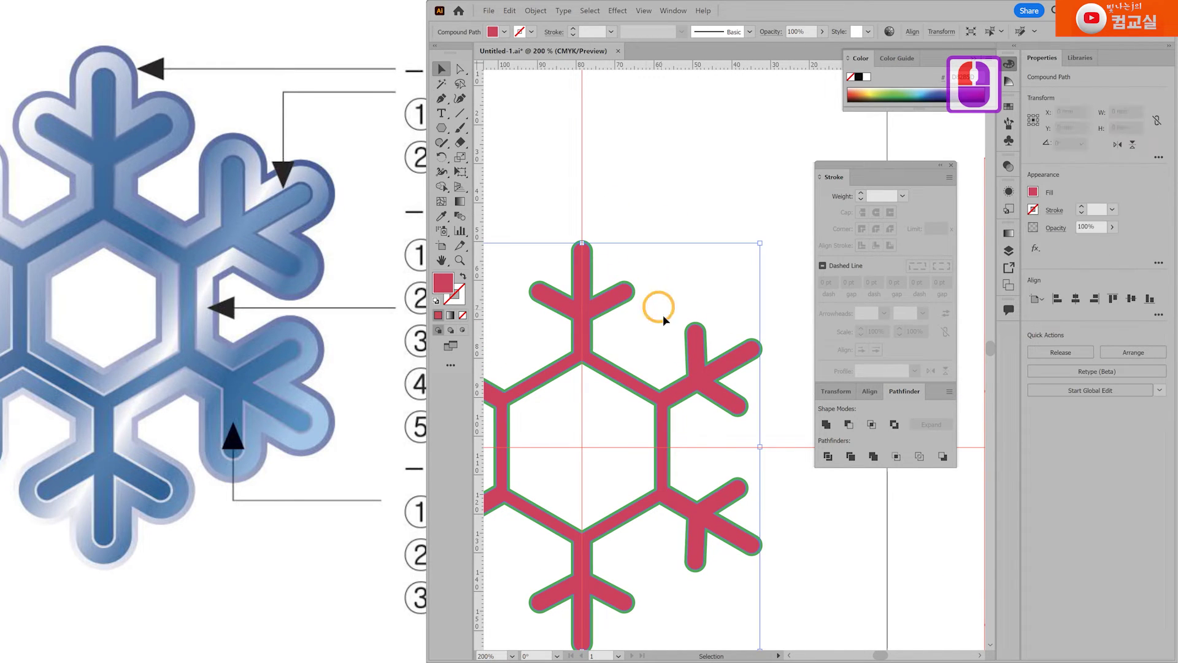
{"action": "scroll", "coordinate": [632, 344], "scroll_direction": "down", "scroll_amount": 2}
{"action": "left_click_drag", "start_coordinate": [634, 346], "coordinate": [652, 302]}
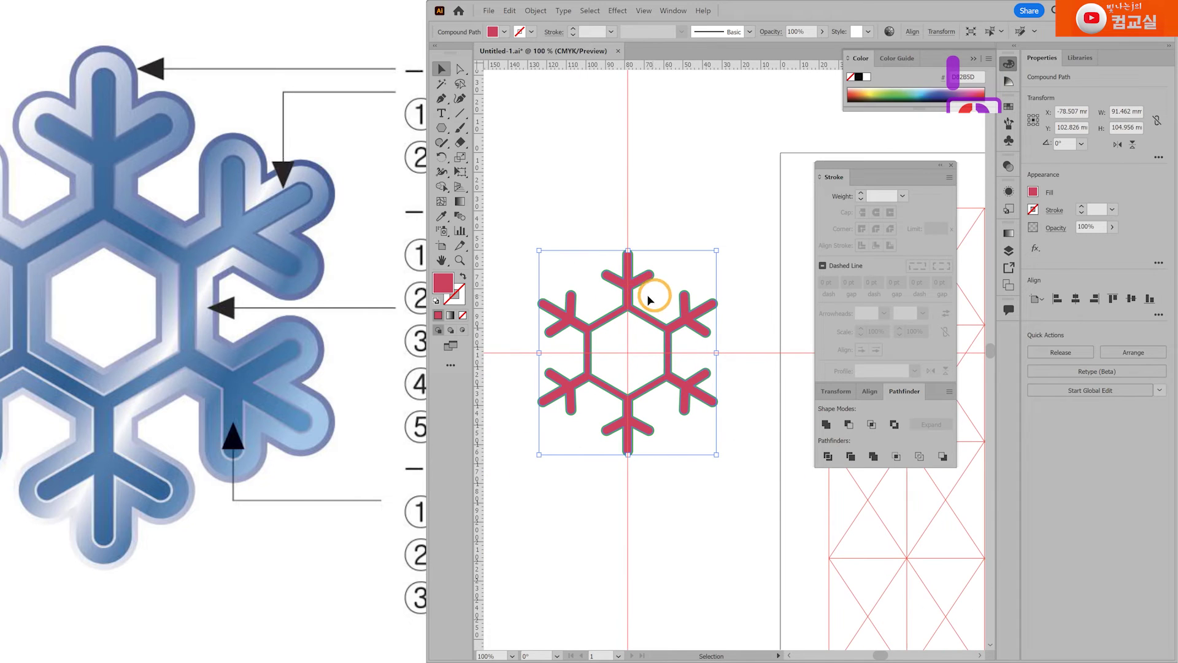
{"action": "left_click", "coordinate": [535, 11]}
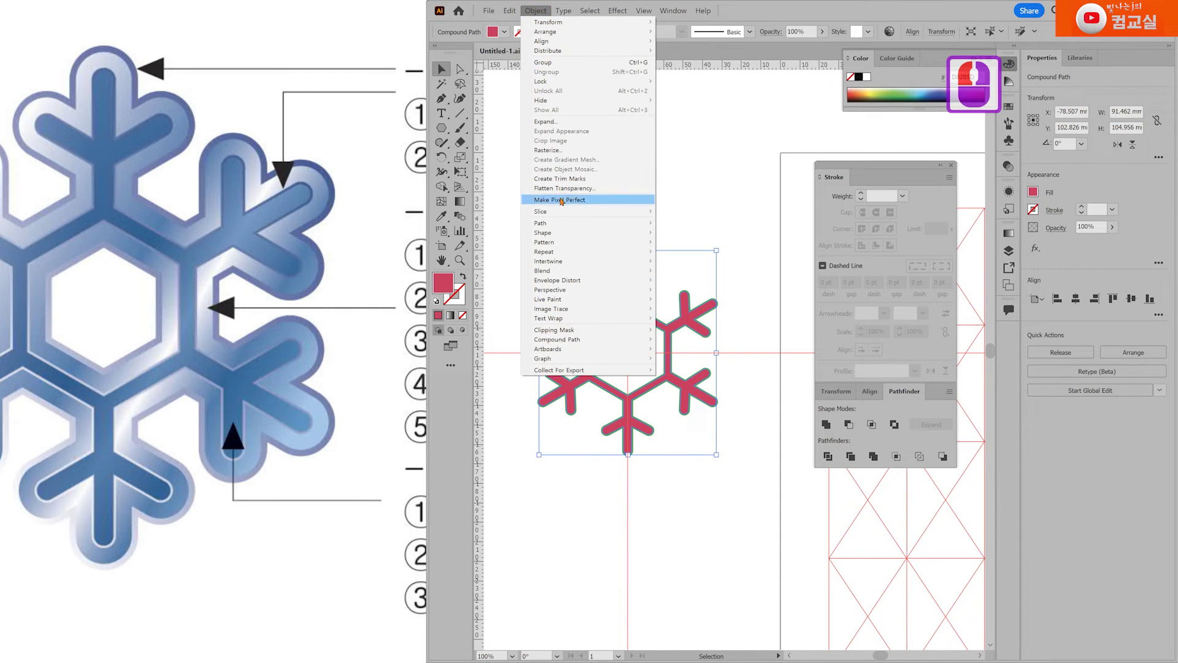
{"action": "left_click", "coordinate": [642, 224]}
{"action": "left_click", "coordinate": [683, 253]}
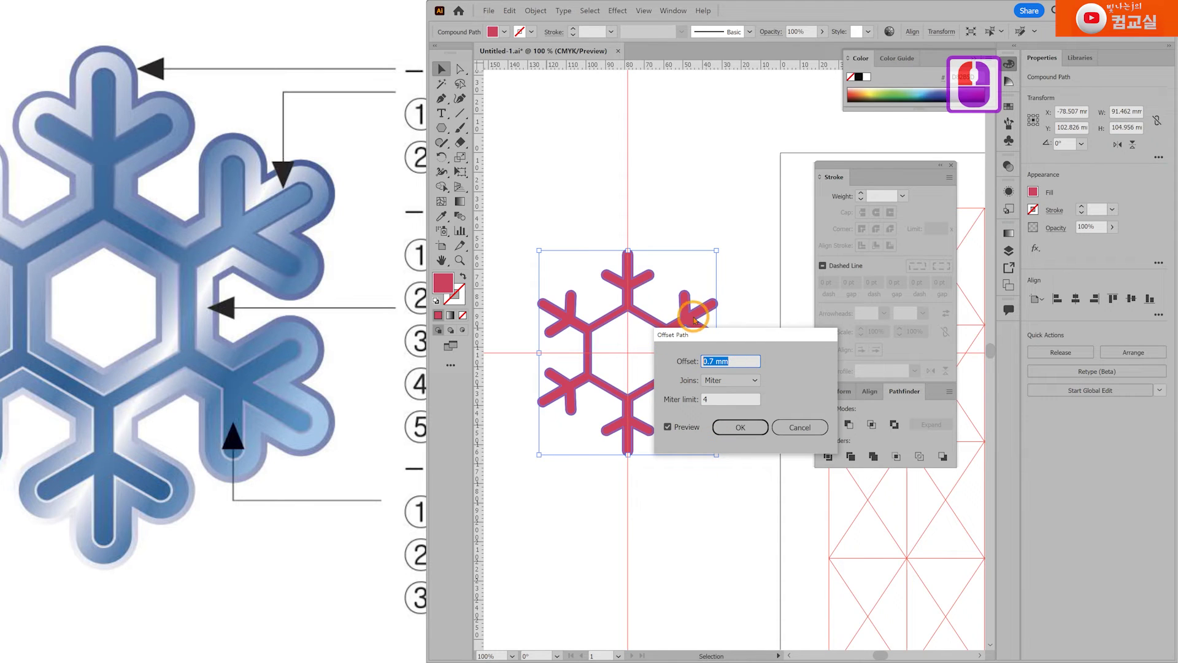
{"action": "type", "text": "4"}
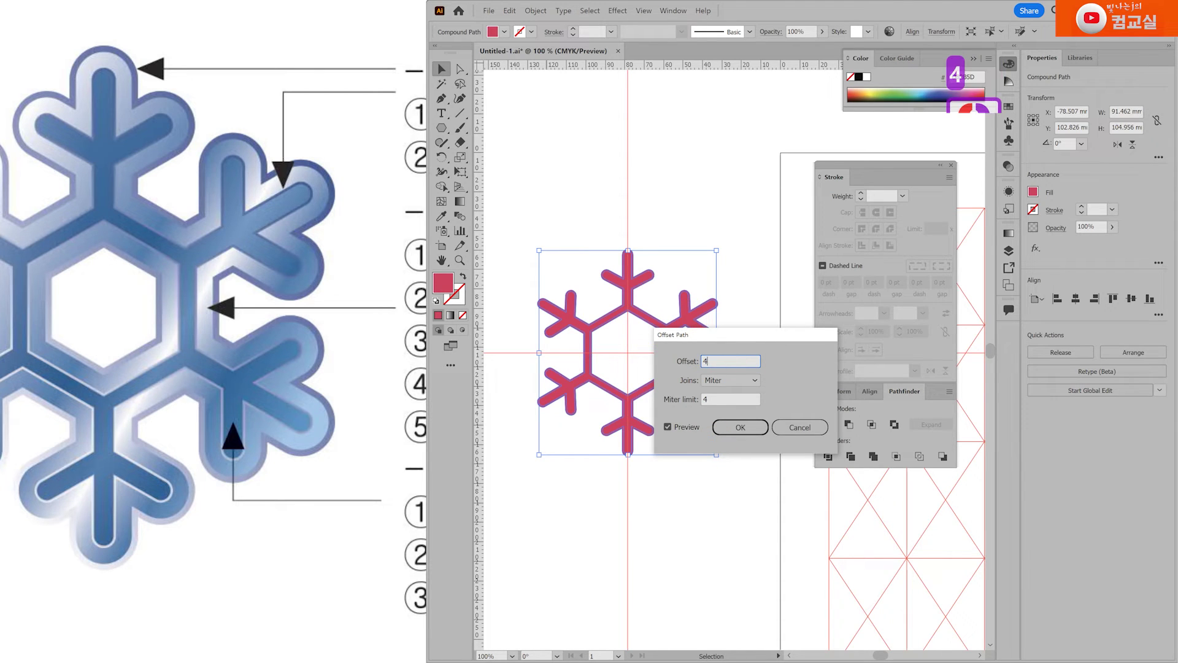
{"action": "double_click", "coordinate": [688, 428]}
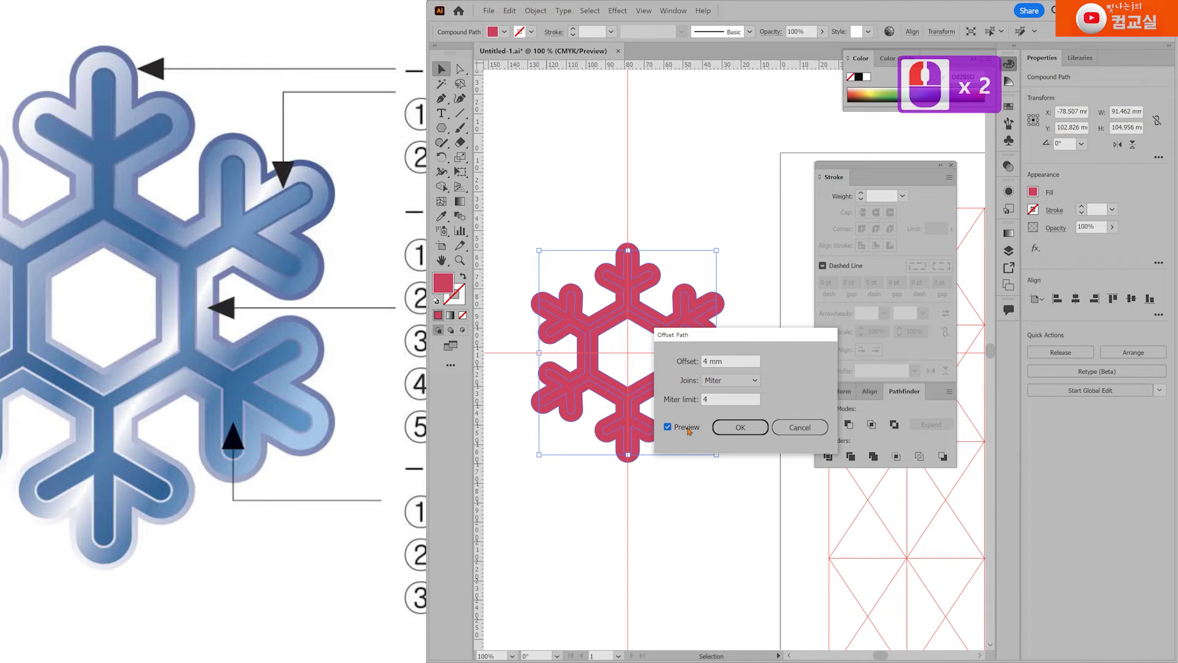
{"action": "type", "text": "3.5"}
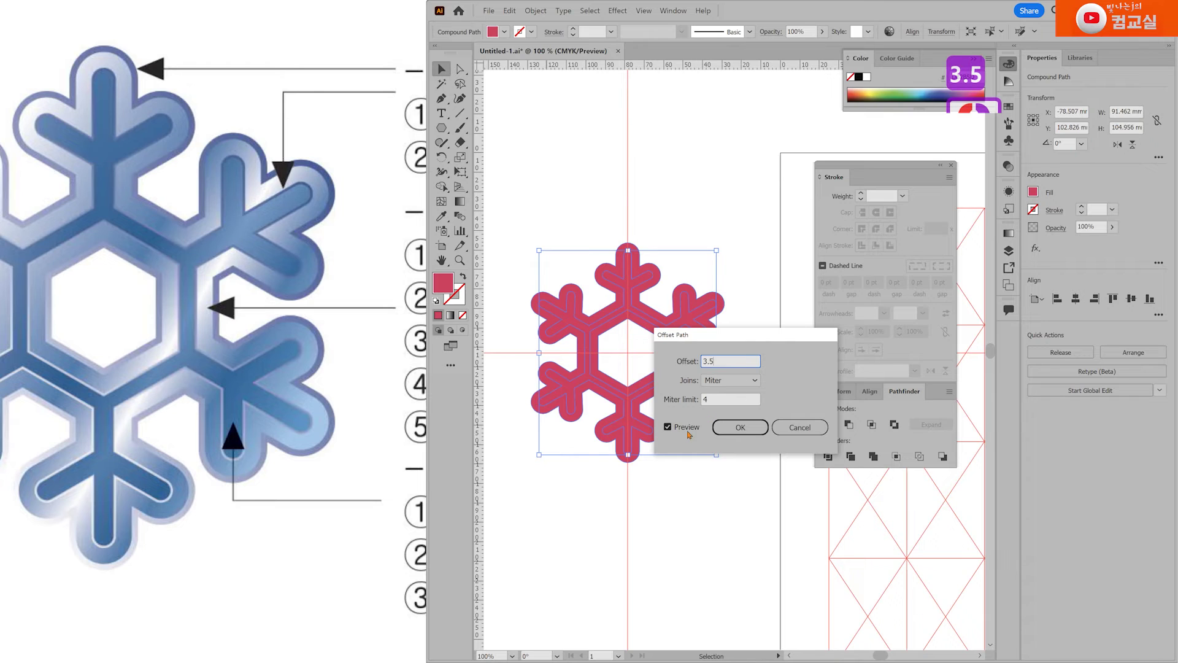
{"action": "double_click", "coordinate": [672, 430]}
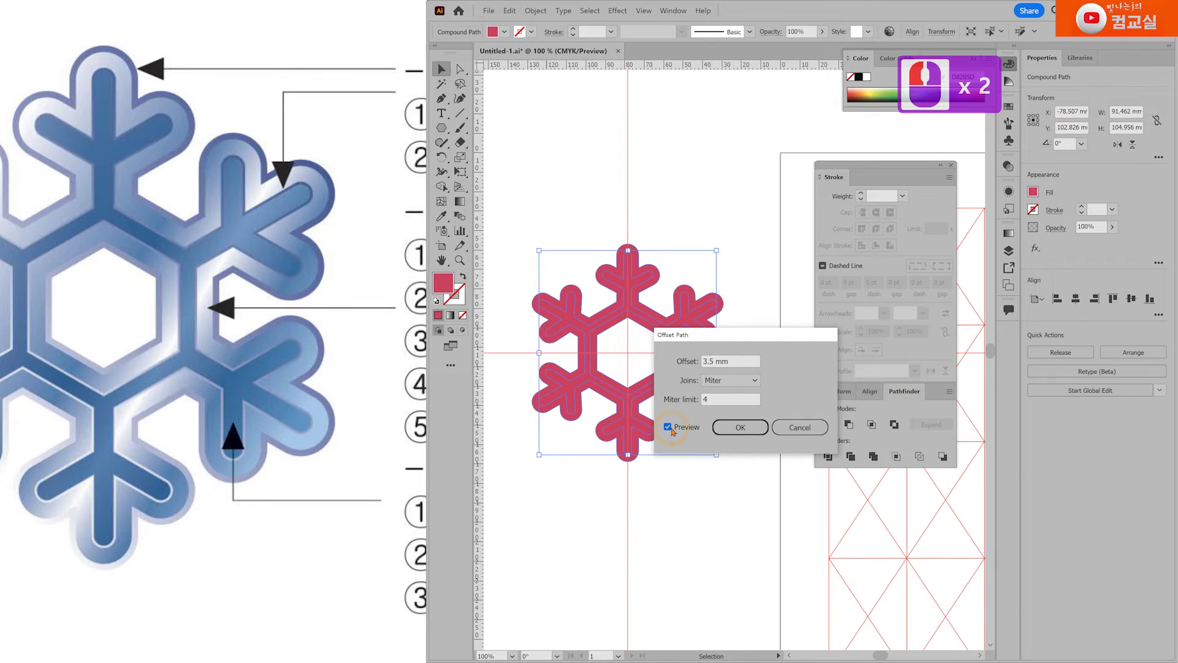
{"action": "left_click", "coordinate": [742, 428]}
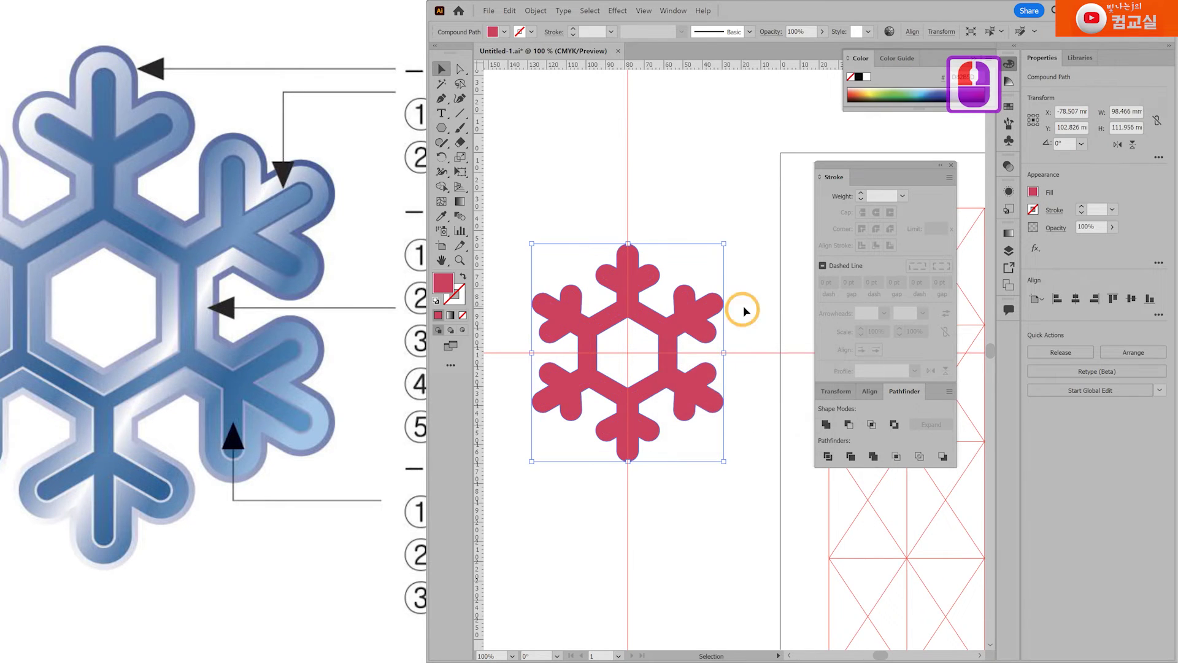
Fill the new wide offset outline with dark blue 260EAF and deselect it.
{"action": "double_click", "coordinate": [446, 283]}
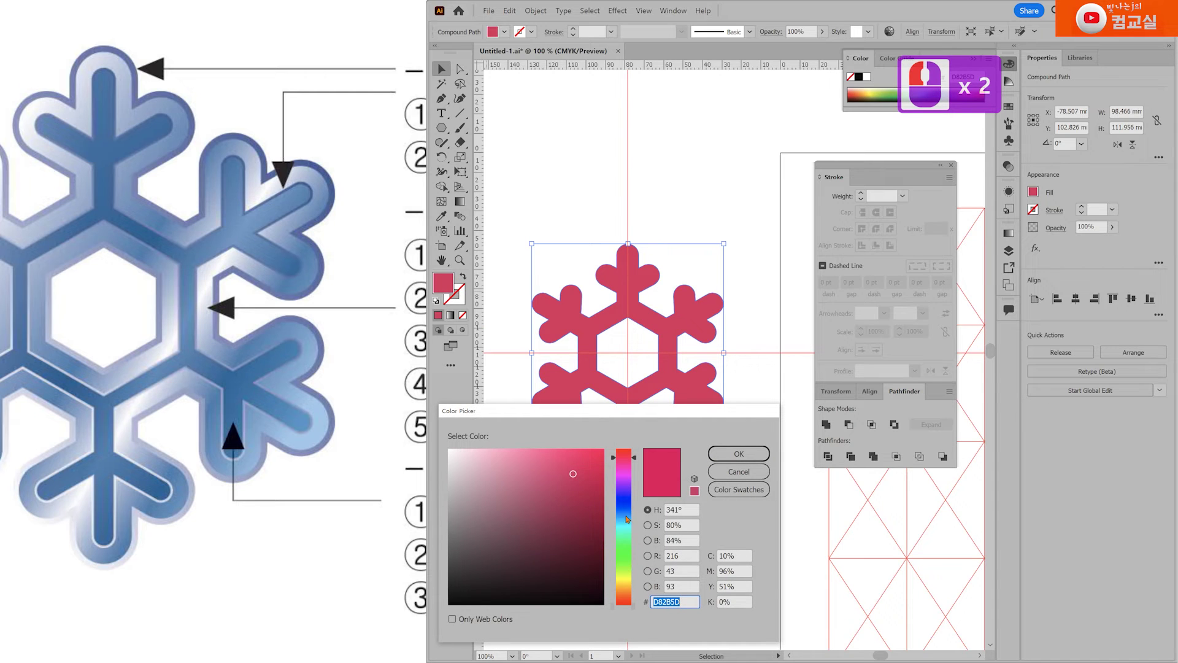
{"action": "left_click", "coordinate": [623, 497]}
{"action": "left_click", "coordinate": [591, 497]}
{"action": "left_click", "coordinate": [739, 454]}
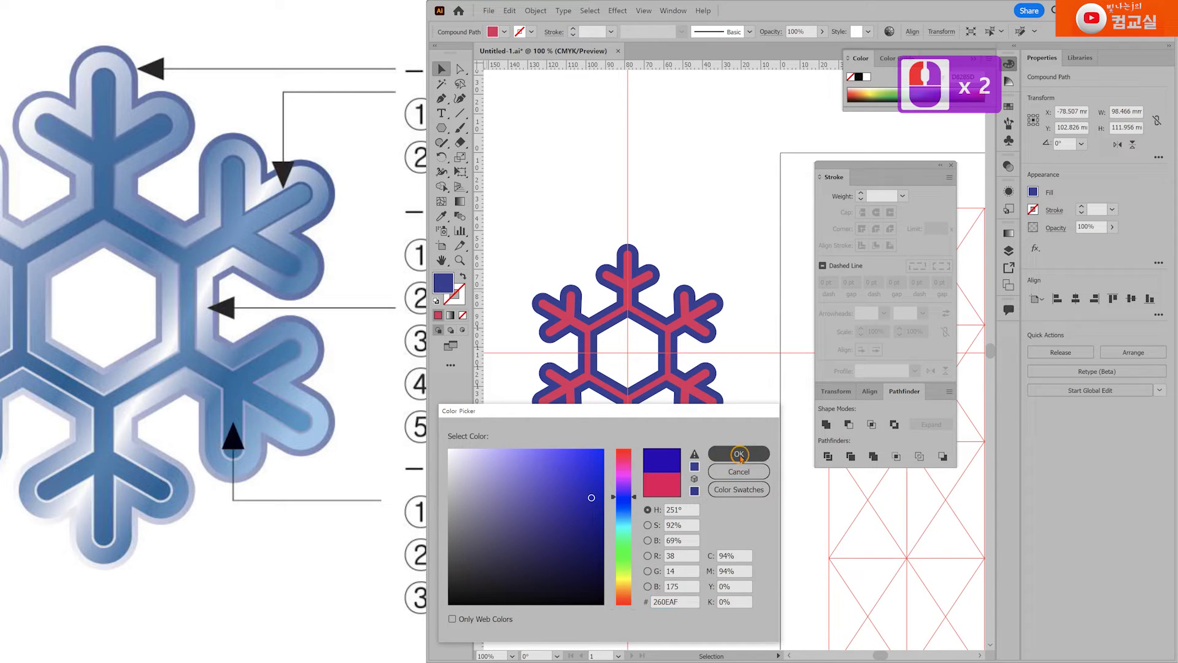
{"action": "left_click", "coordinate": [715, 365]}
Send the red snowflake to the back and place the dark blue outline behind it.
{"action": "scroll", "coordinate": [722, 361], "scroll_direction": "up", "scroll_amount": 2}
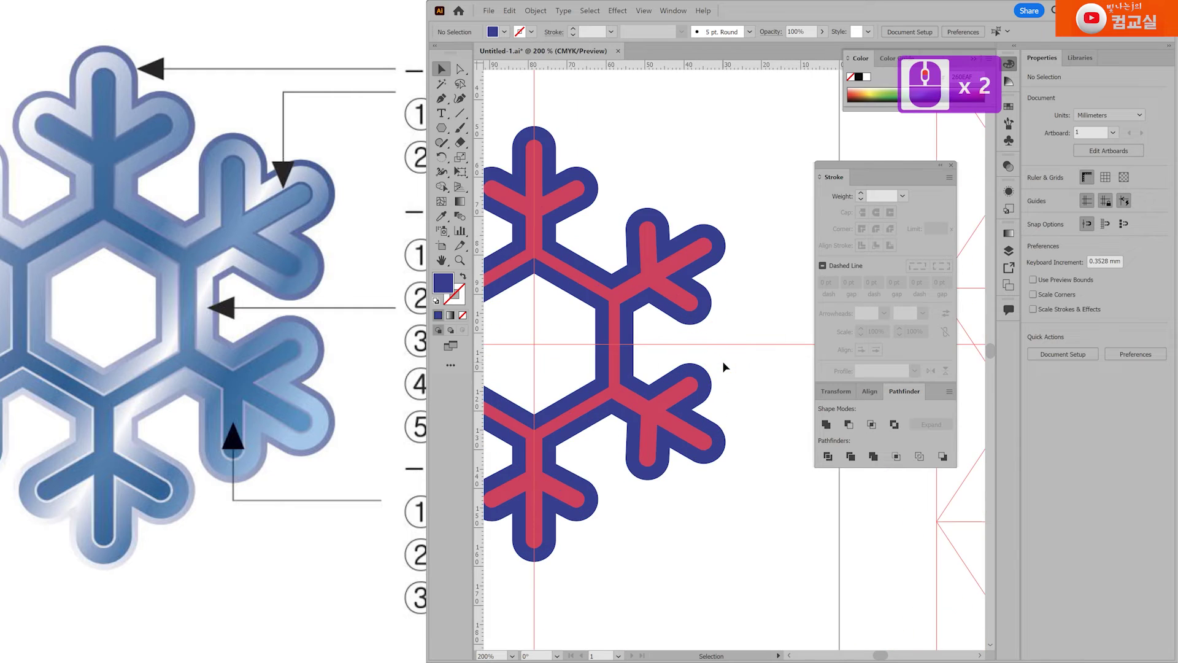
{"action": "scroll", "coordinate": [723, 361], "scroll_direction": "down", "scroll_amount": 1}
{"action": "left_click", "coordinate": [669, 297]}
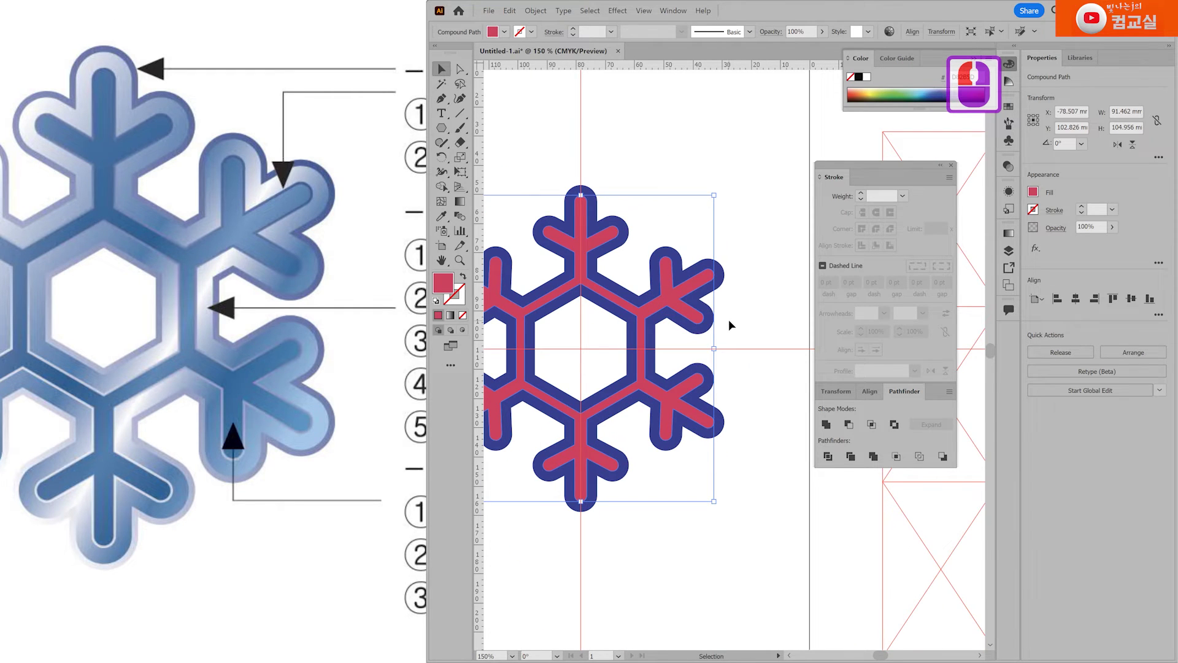
{"action": "scroll", "coordinate": [728, 320], "scroll_direction": "down", "scroll_amount": 1}
{"action": "left_click", "coordinate": [693, 310]}
{"action": "left_click", "coordinate": [692, 310]}
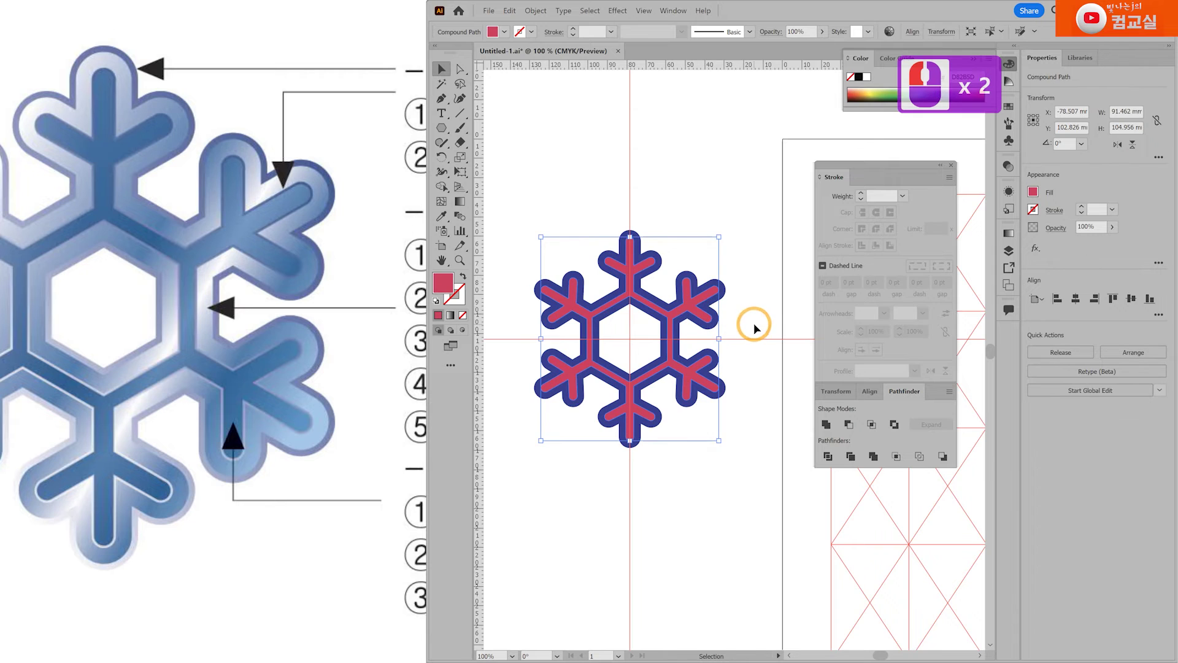
{"action": "key", "text": "ctrl+shift+bracketright"}
{"action": "left_click", "coordinate": [730, 298]}
{"action": "left_click", "coordinate": [731, 289]}
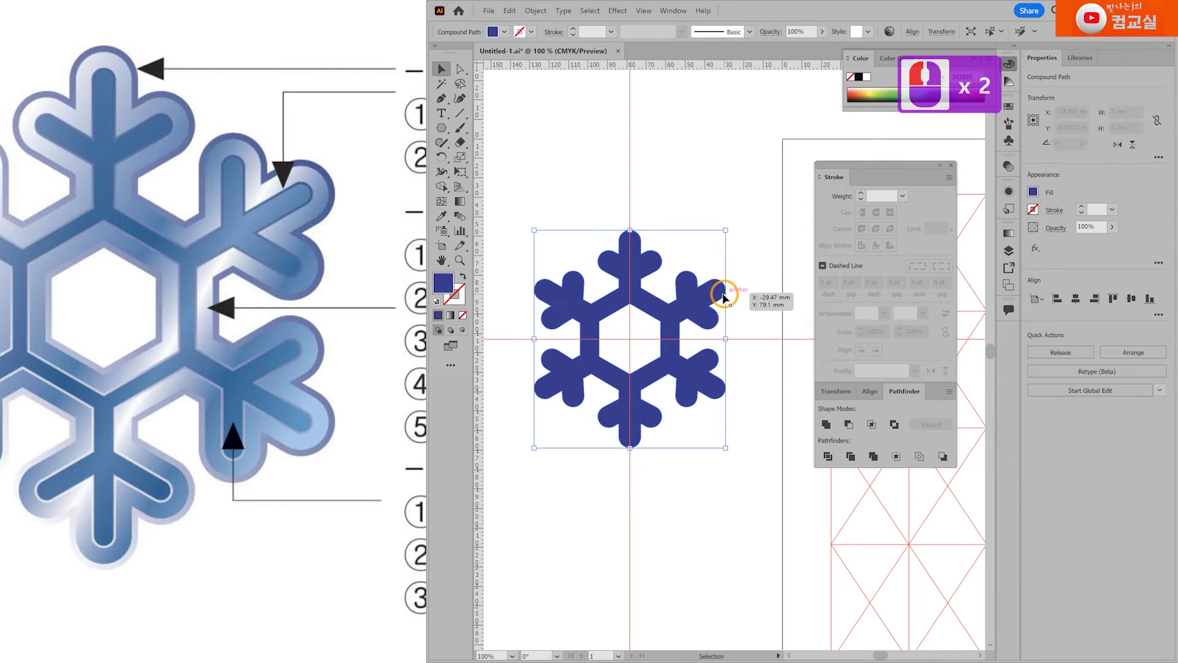
{"action": "key", "text": "ctrl+shift+bracketleft"}
Send the green outline backward so it sits between the red snowflake and the dark blue outline.
{"action": "scroll", "coordinate": [734, 286], "scroll_direction": "up", "scroll_amount": 1}
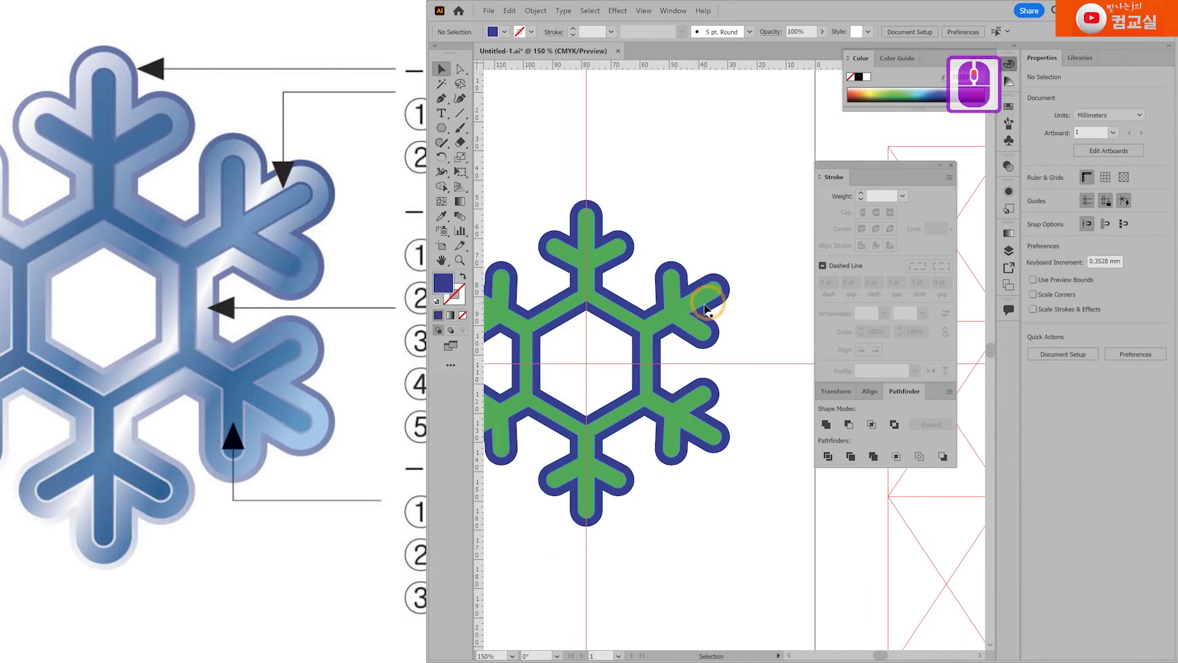
{"action": "left_click", "coordinate": [679, 311]}
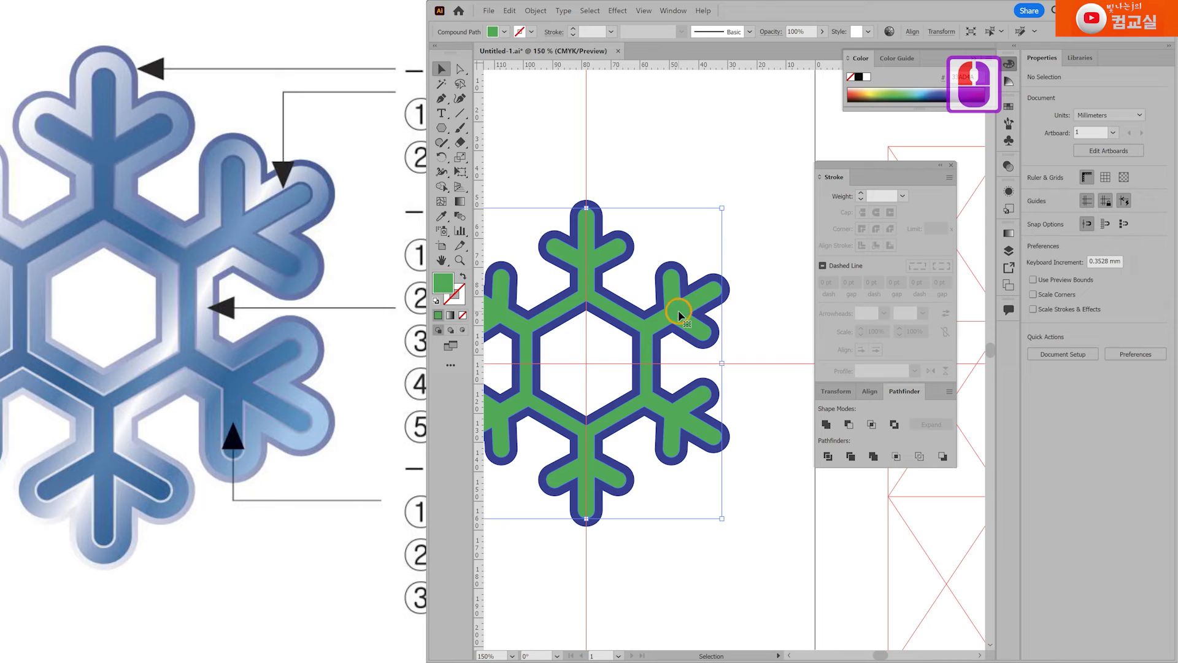
{"action": "left_click", "coordinate": [638, 235], "text": "shift"}
{"action": "key", "text": "ctrl+shift+bracketleft"}
{"action": "left_click", "coordinate": [744, 311]}
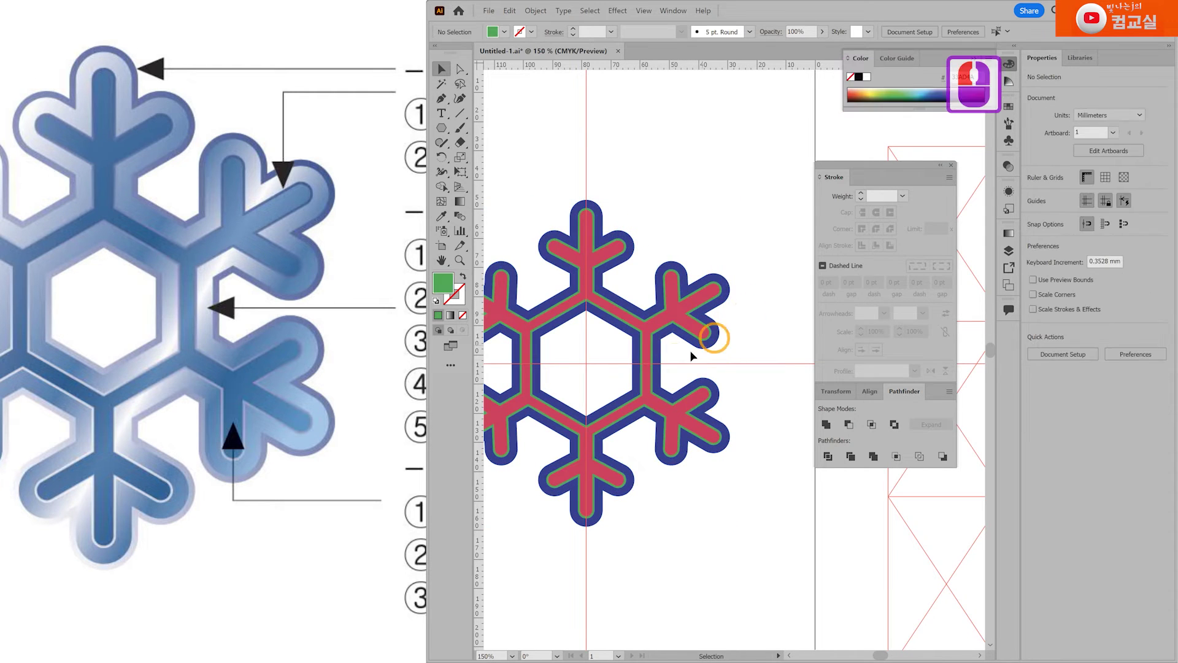
Offset the red snowflake's path outward by 4.5 mm with miter joins and a miter limit of 4.
{"action": "left_click_drag", "start_coordinate": [594, 299], "coordinate": [626, 315]}
{"action": "scroll", "coordinate": [647, 350], "scroll_direction": "up", "scroll_amount": 1}
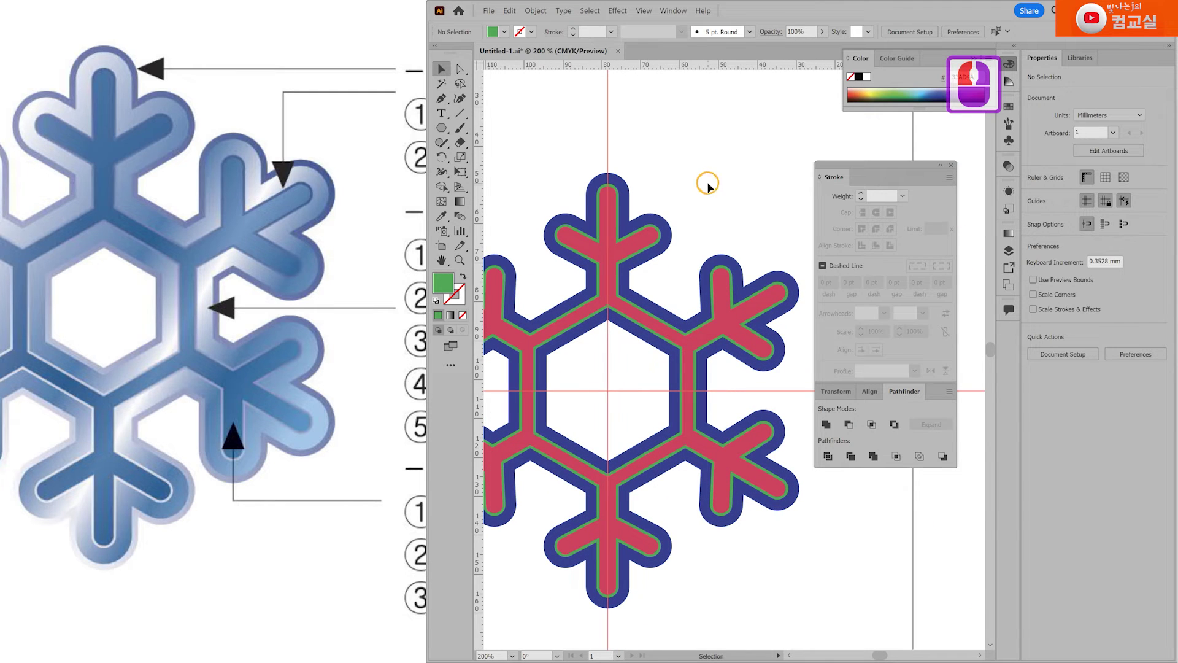
{"action": "left_click", "coordinate": [634, 243]}
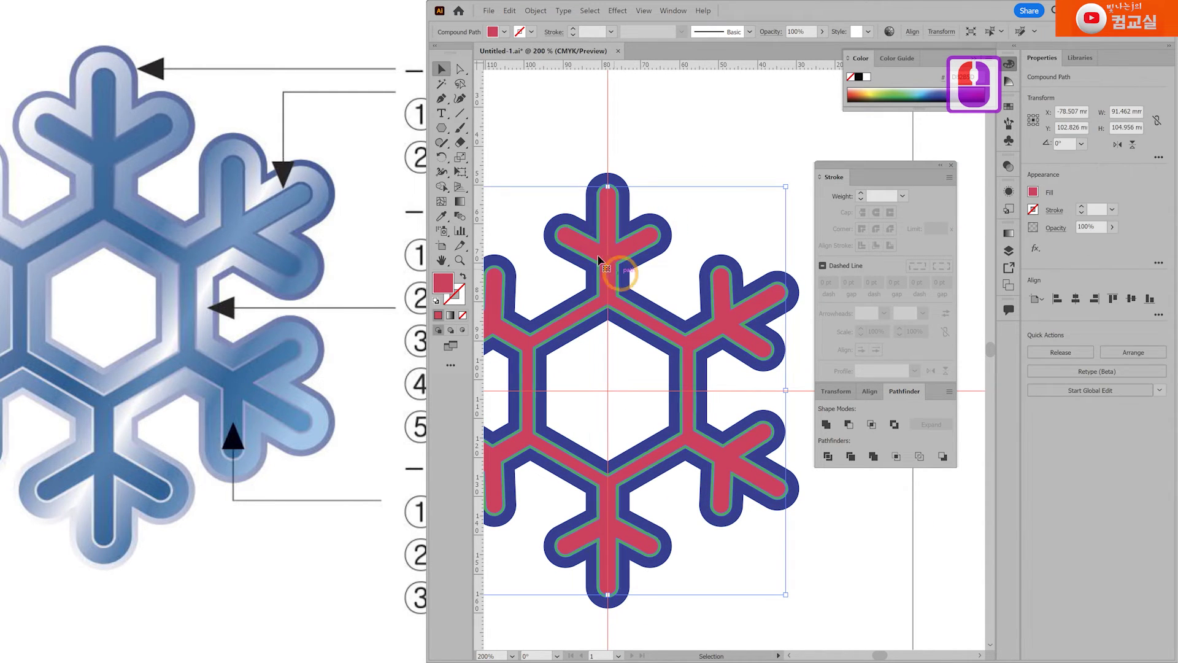
{"action": "left_click", "coordinate": [536, 11]}
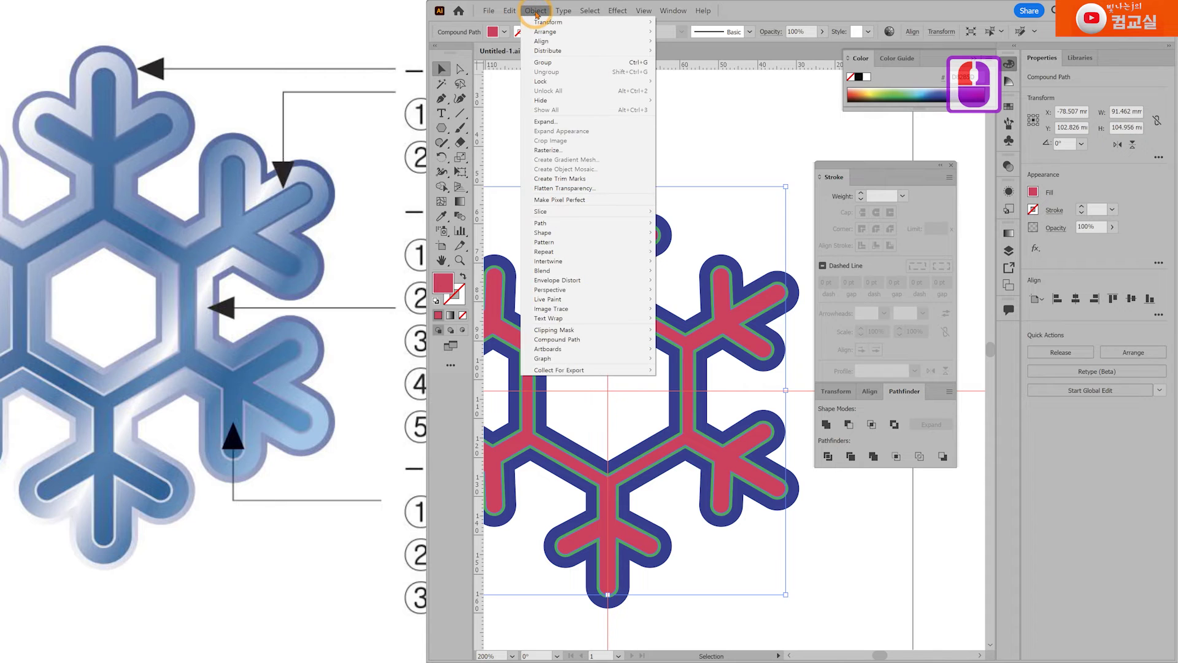
{"action": "mouse_move", "coordinate": [621, 224]}
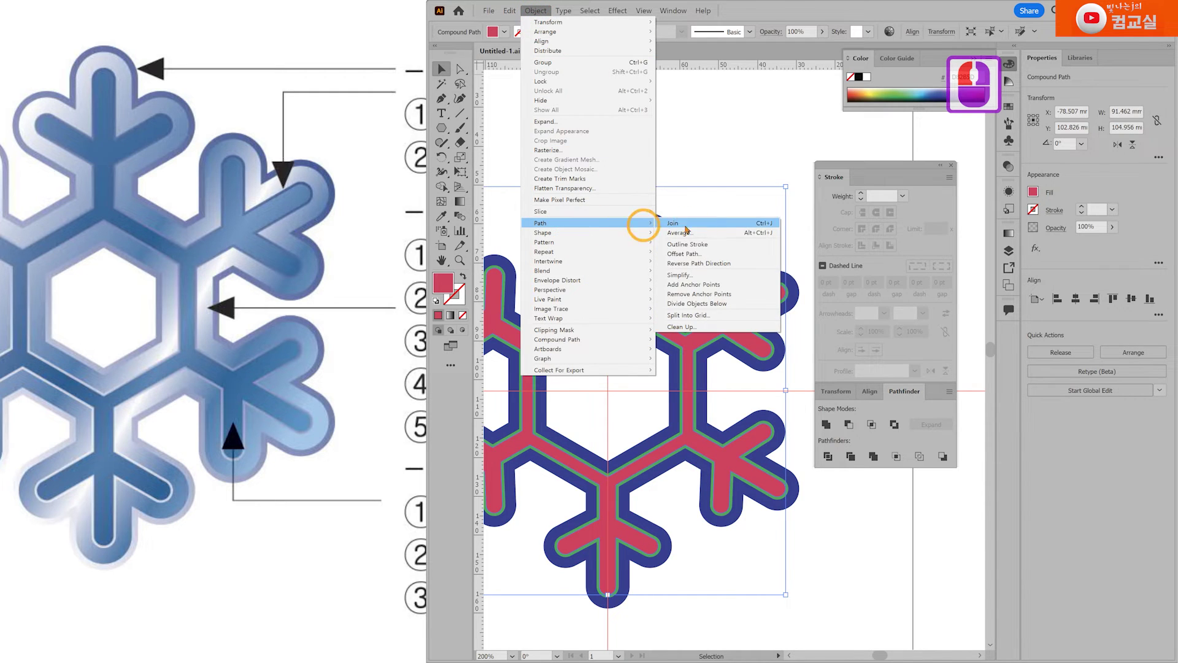
{"action": "left_click", "coordinate": [704, 254]}
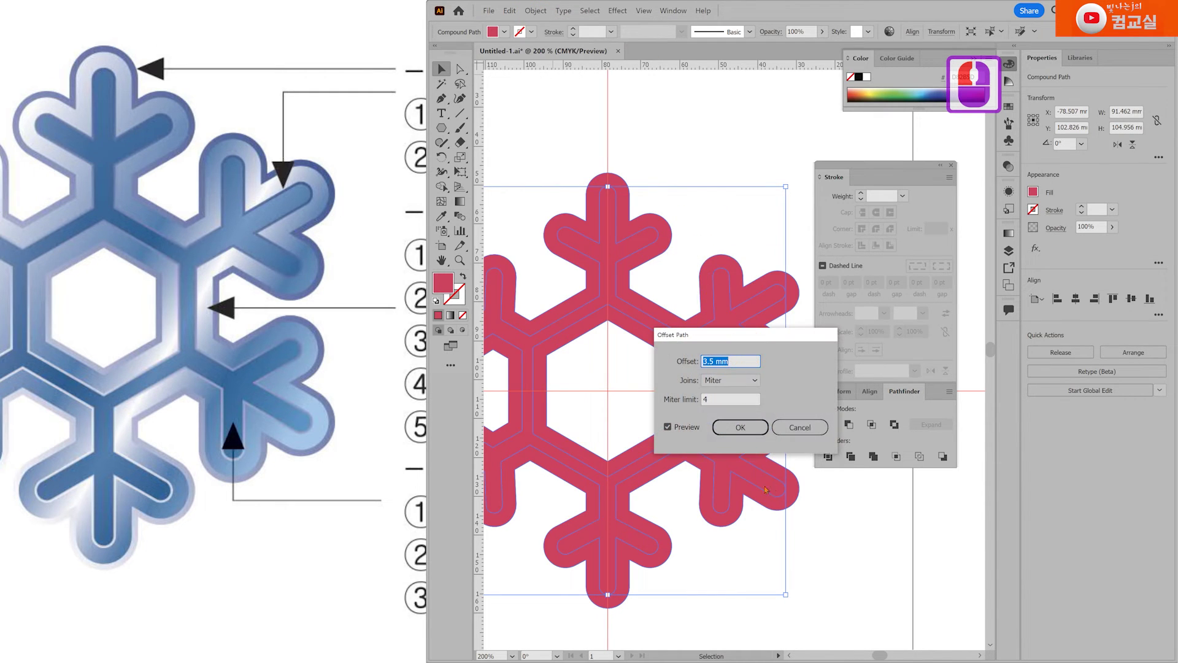
{"action": "double_click", "coordinate": [165, 116]}
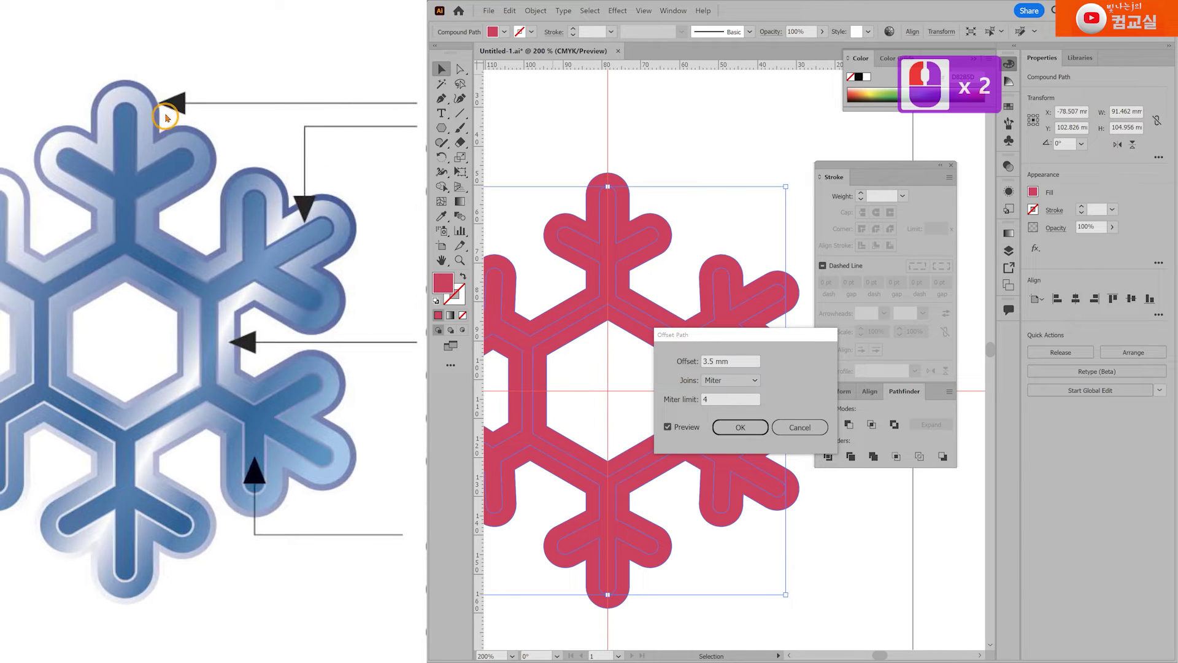
{"action": "double_click", "coordinate": [731, 361]}
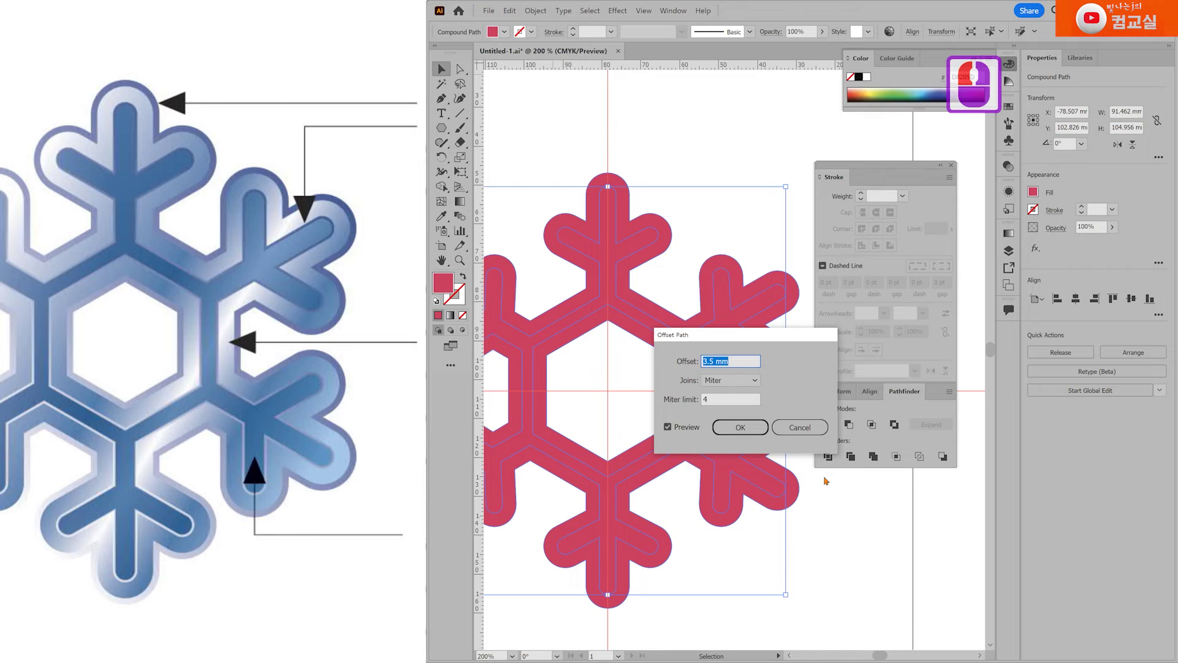
{"action": "type", "text": "4.5"}
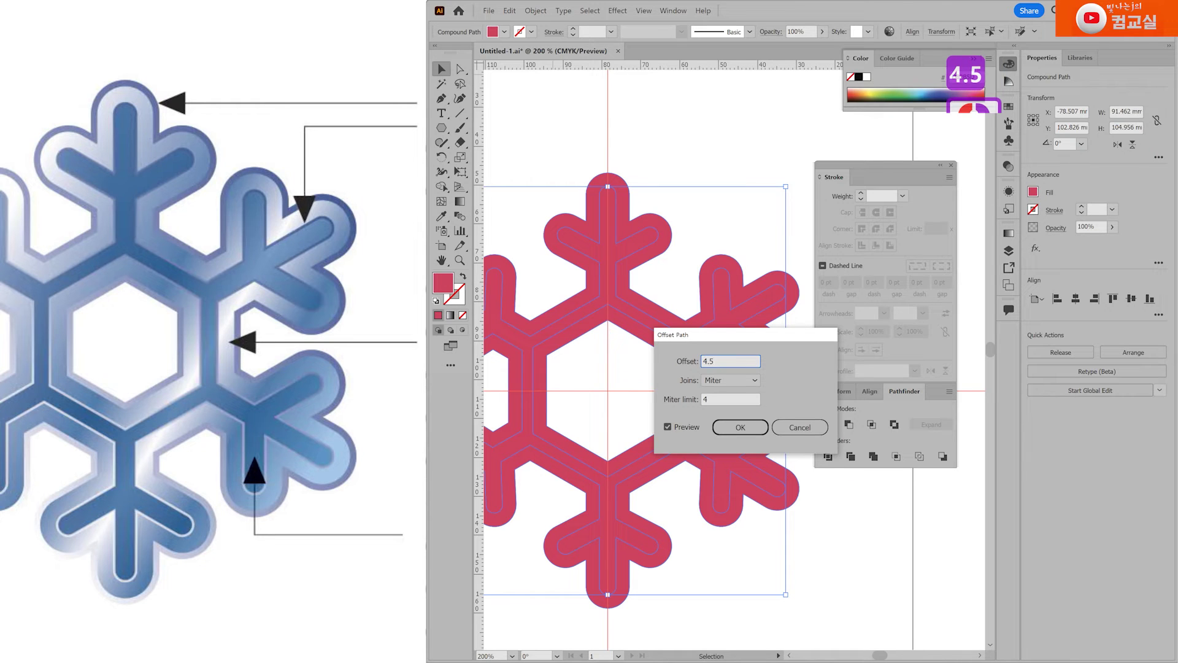
{"action": "double_click", "coordinate": [667, 426]}
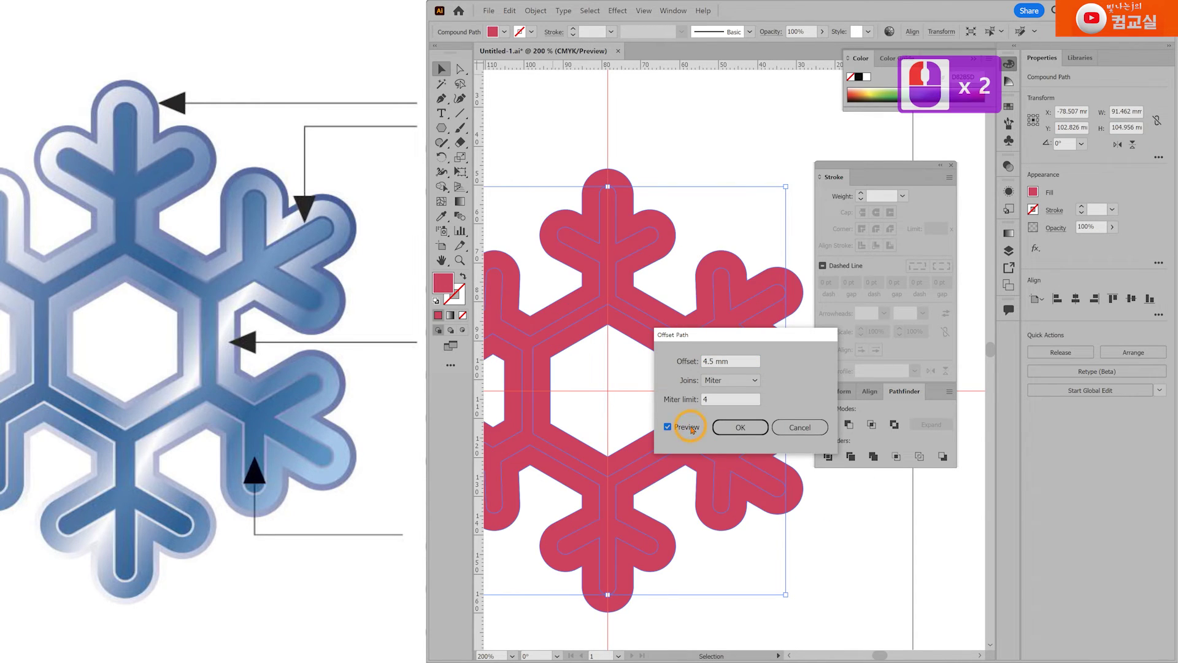
{"action": "left_click", "coordinate": [739, 428]}
Fill the new widest offset outline with dark purple 680768 and send it behind all the other snowflake layers.
{"action": "double_click", "coordinate": [443, 282]}
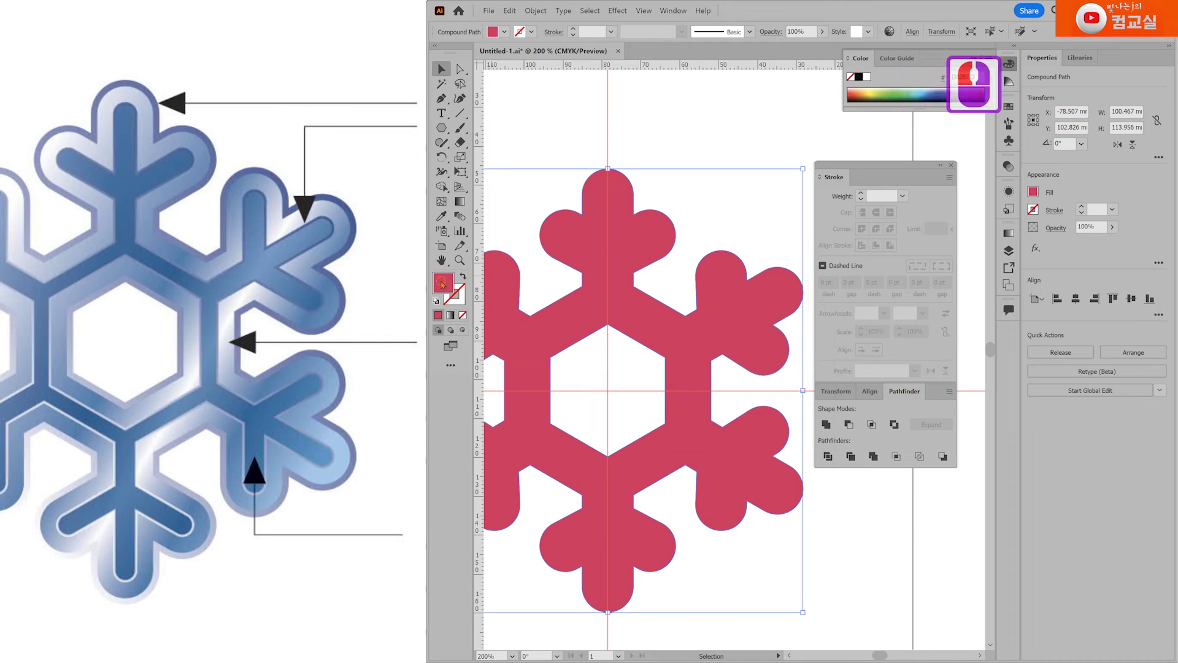
{"action": "left_click", "coordinate": [624, 475]}
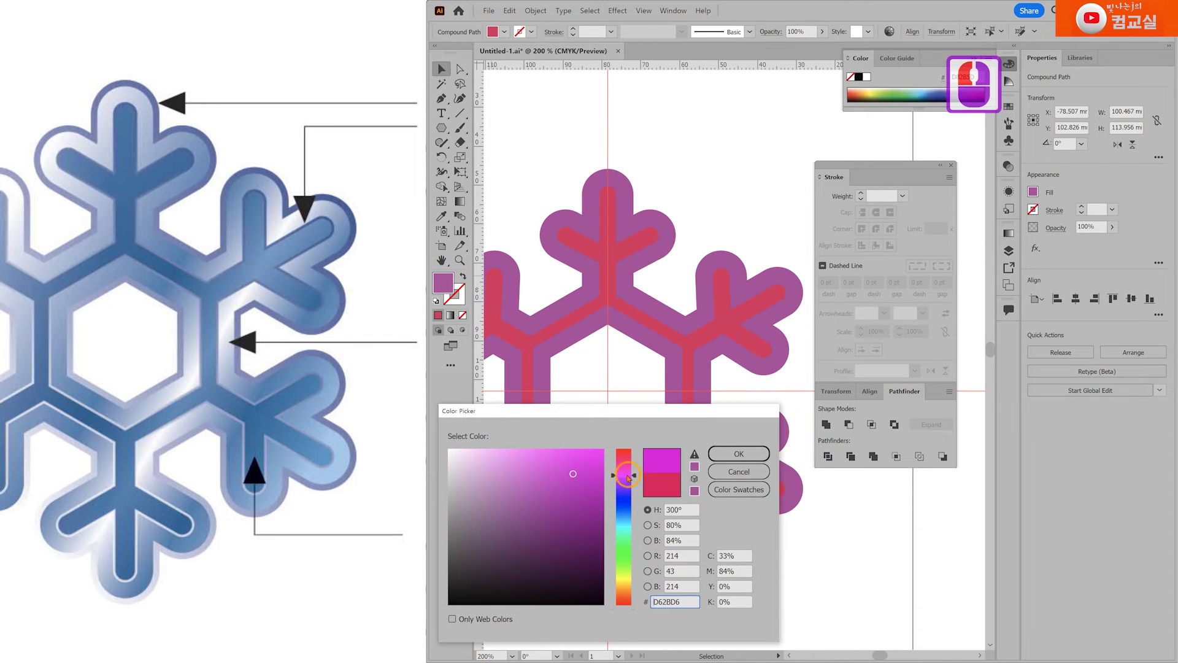
{"action": "left_click", "coordinate": [592, 541]}
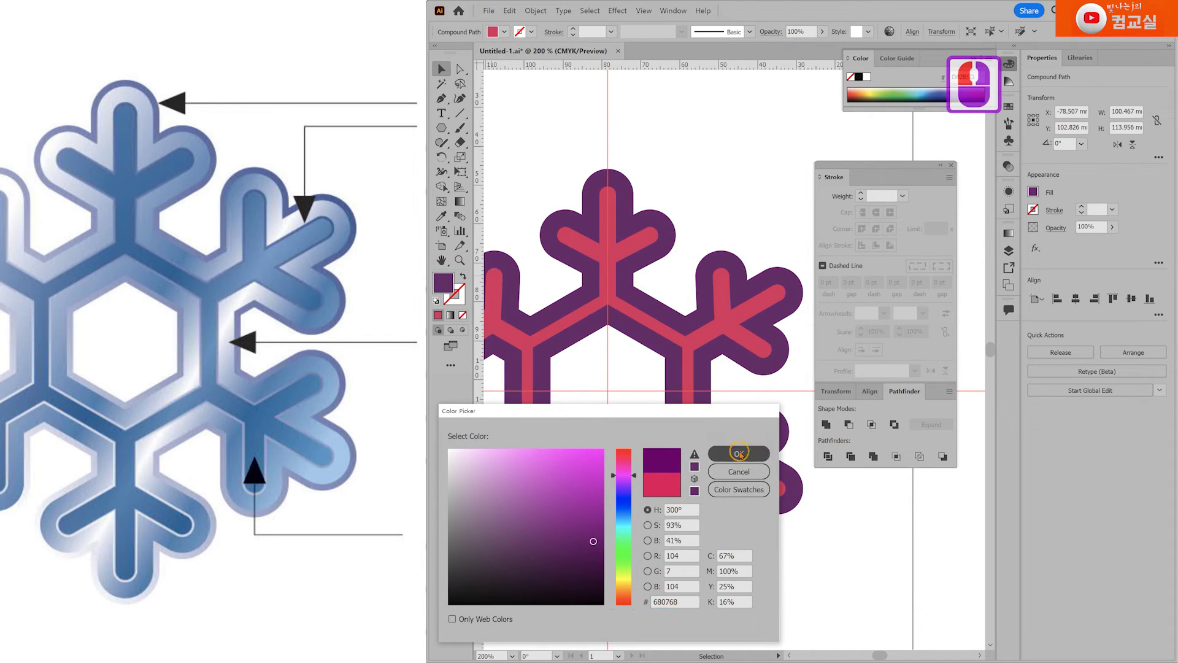
{"action": "double_click", "coordinate": [743, 454]}
{"action": "key", "text": "ctrl+shift+b"}
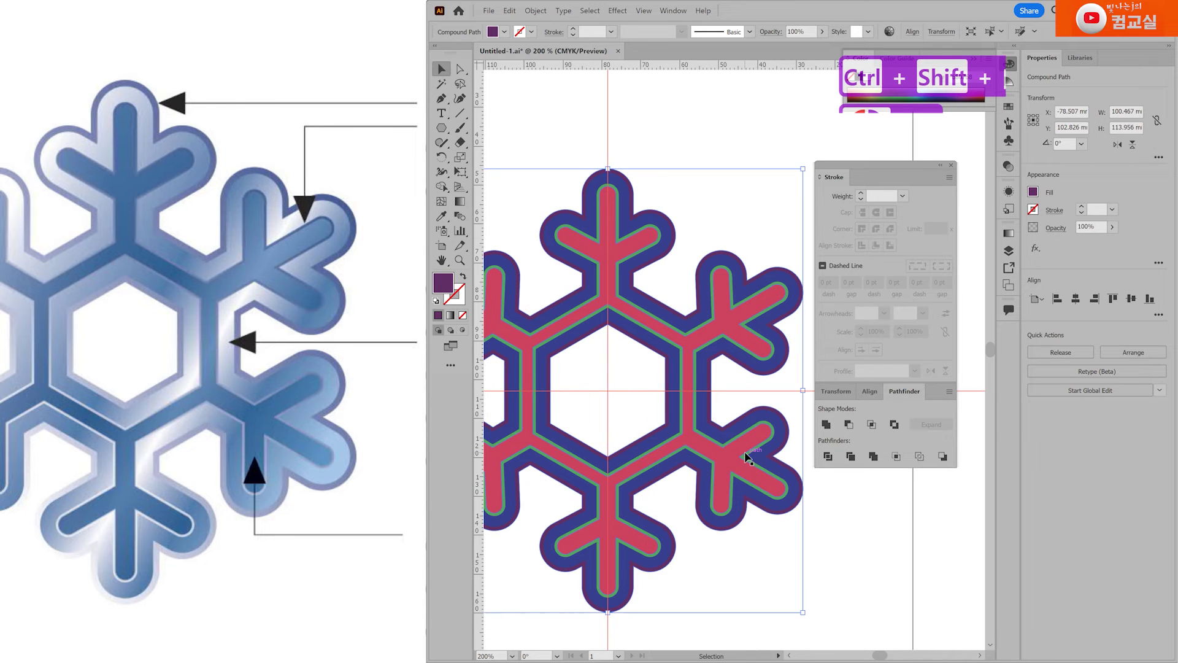
{"action": "left_click", "coordinate": [693, 154]}
{"action": "scroll", "coordinate": [606, 187], "scroll_direction": "up", "scroll_amount": 1}
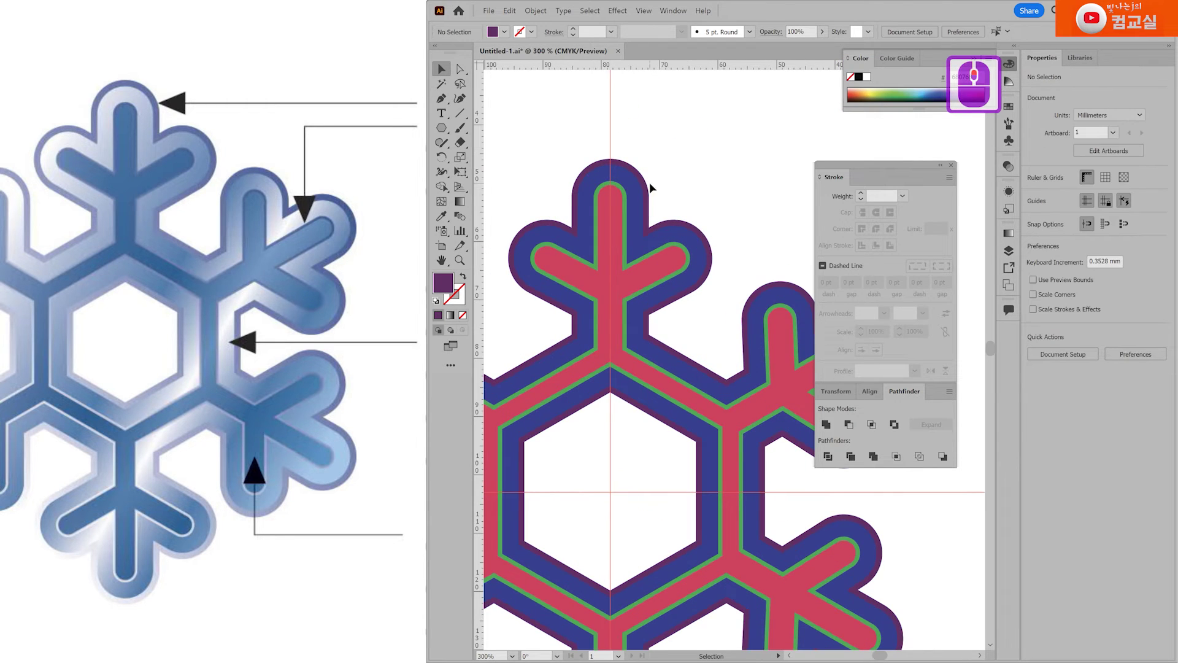
Recolour the outermost snowflake outline light yellow and deselect it.
{"action": "left_click", "coordinate": [698, 232]}
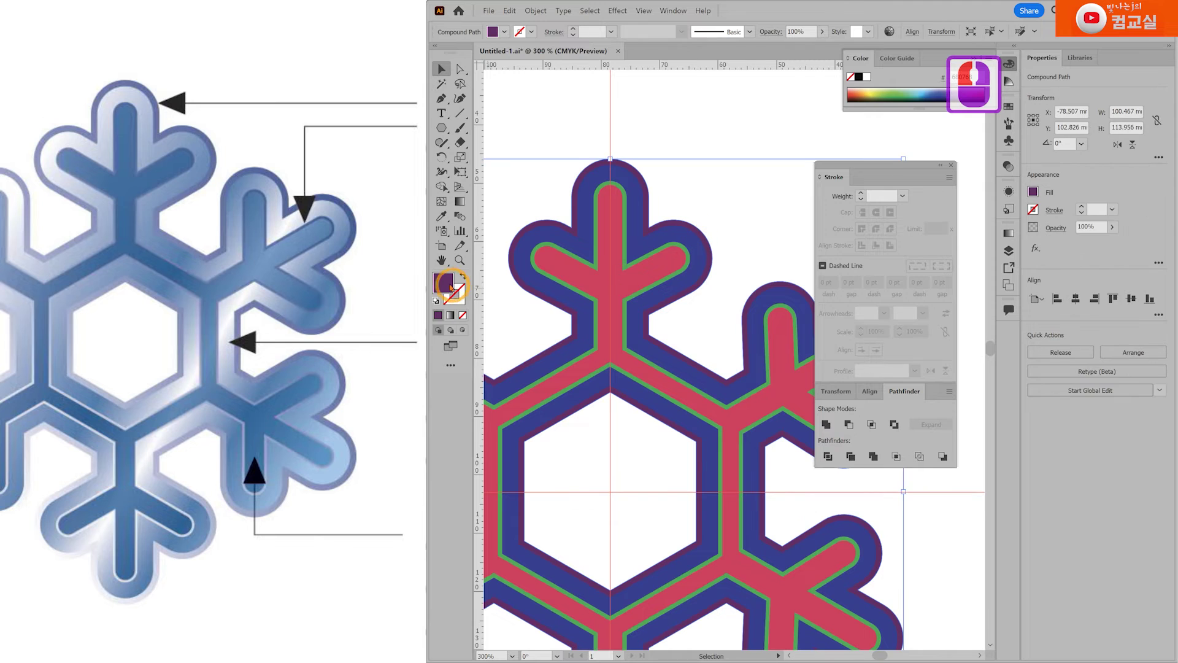
{"action": "double_click", "coordinate": [450, 286]}
{"action": "left_click", "coordinate": [624, 575]}
{"action": "left_click", "coordinate": [575, 461]}
{"action": "left_click", "coordinate": [556, 449]}
{"action": "left_click", "coordinate": [739, 453]}
{"action": "scroll", "coordinate": [663, 363], "scroll_direction": "down", "scroll_amount": 2}
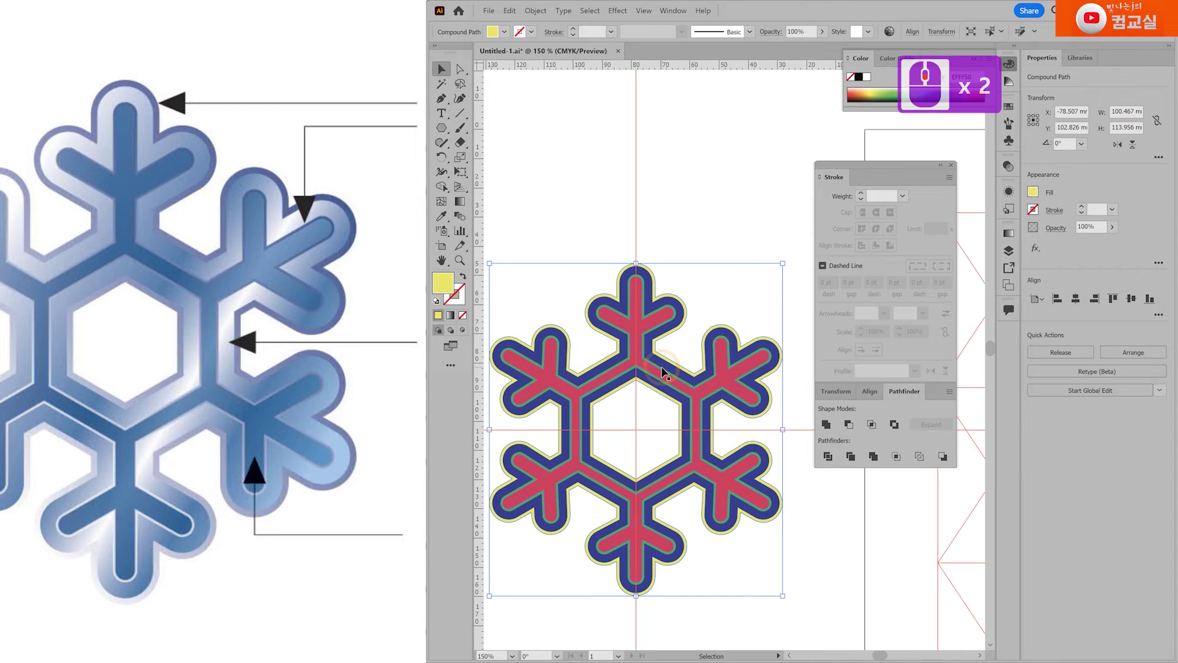
{"action": "left_click", "coordinate": [708, 220]}
{"action": "scroll", "coordinate": [632, 361], "scroll_direction": "up", "scroll_amount": 2}
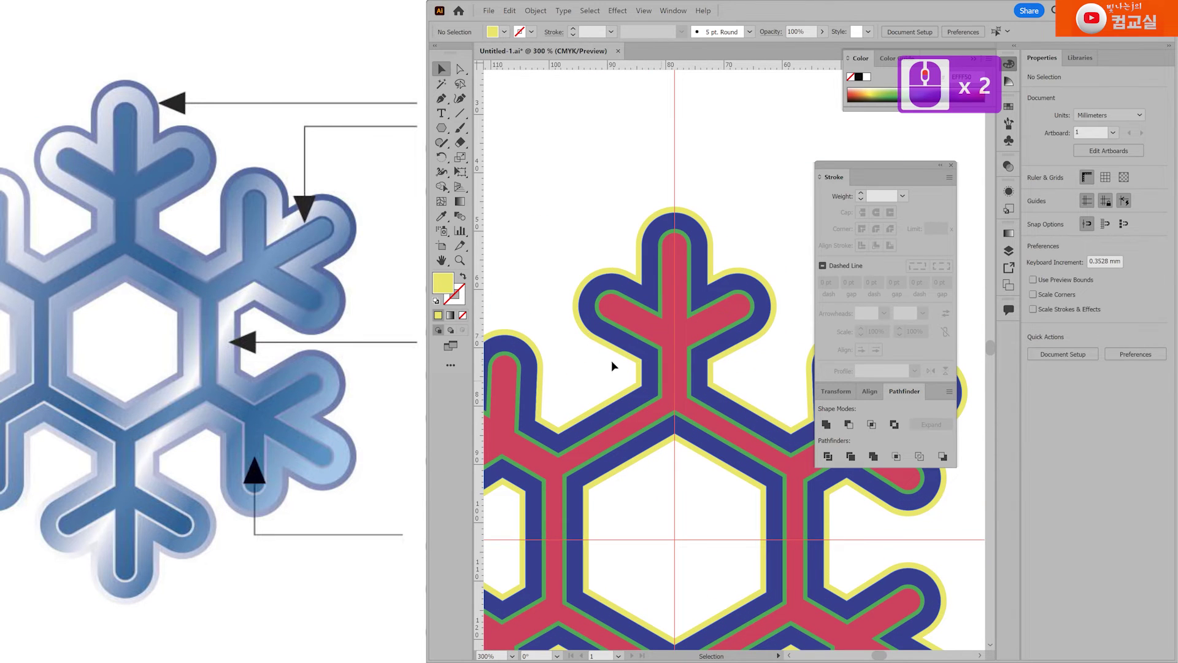
{"action": "scroll", "coordinate": [674, 353], "scroll_direction": "down", "scroll_amount": 2}
{"action": "left_click_drag", "start_coordinate": [734, 389], "coordinate": [666, 304]}
{"action": "left_click", "coordinate": [730, 492]}
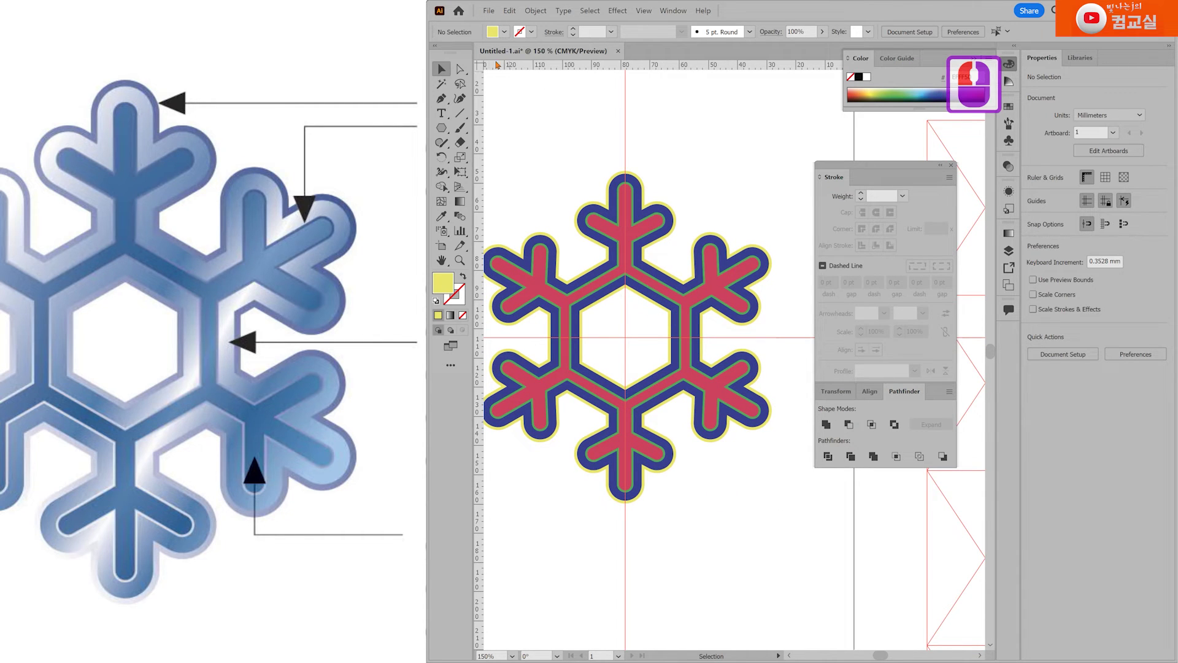
Draw a rectangle about 22 × 7.8 mm in the empty space above the snowflake's right arms.
{"action": "scroll", "coordinate": [274, 316], "scroll_direction": "down", "scroll_amount": 9}
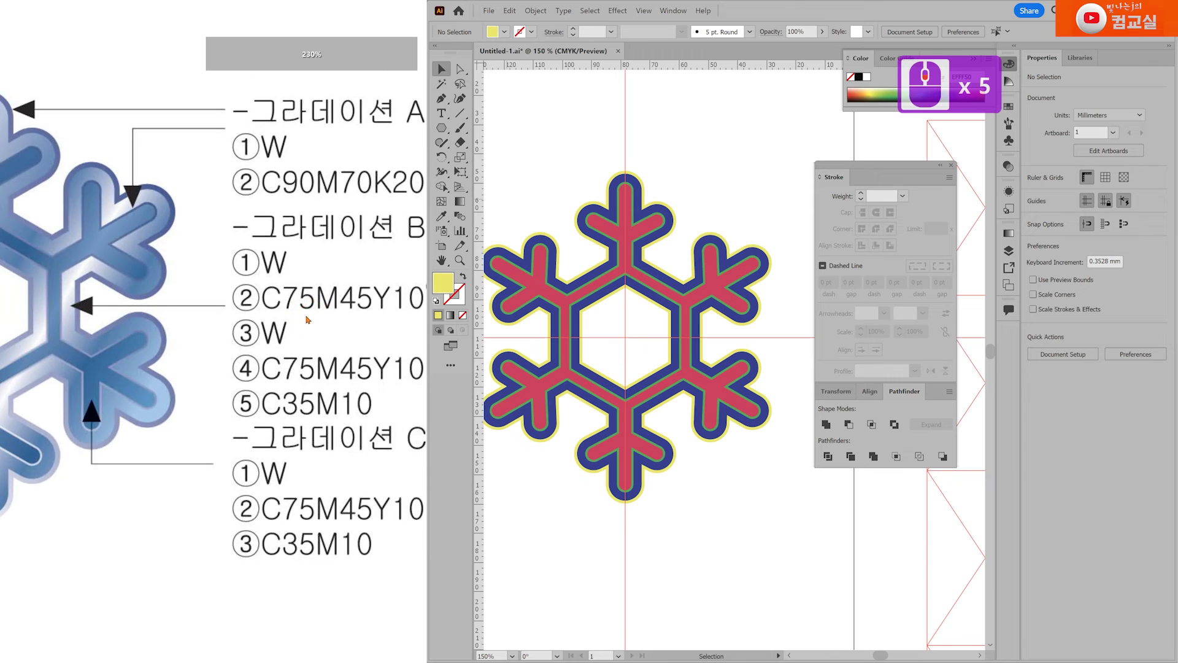
{"action": "scroll", "coordinate": [274, 316], "scroll_direction": "down", "scroll_amount": 1}
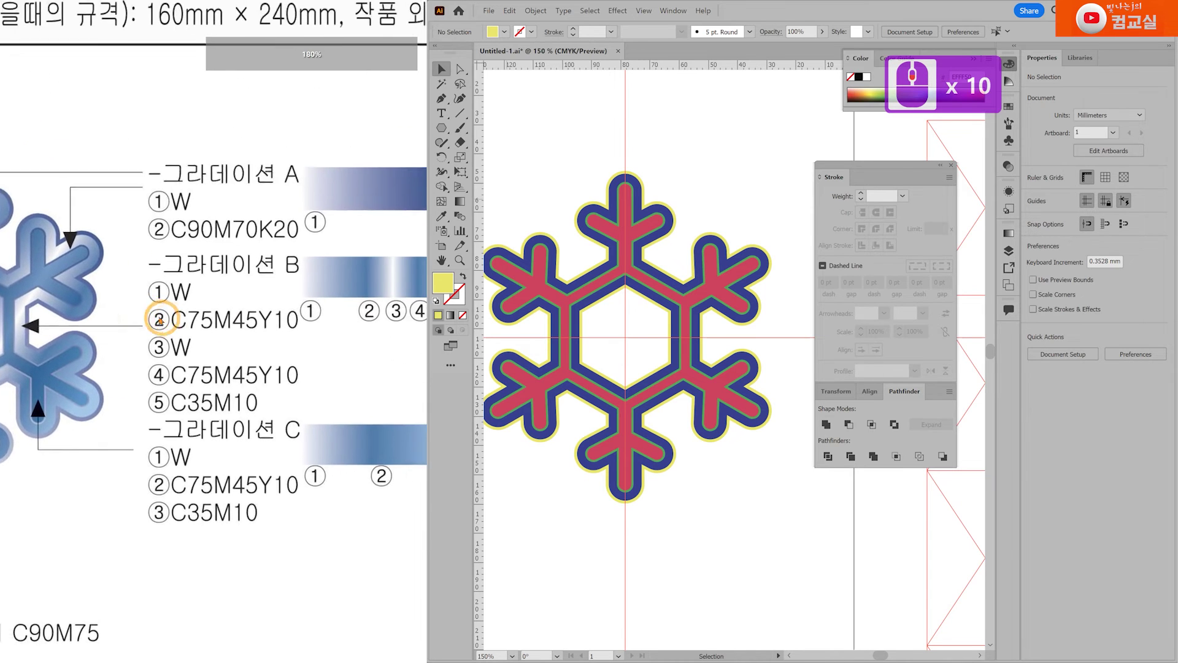
{"action": "scroll", "coordinate": [184, 317], "scroll_direction": "up", "scroll_amount": 1}
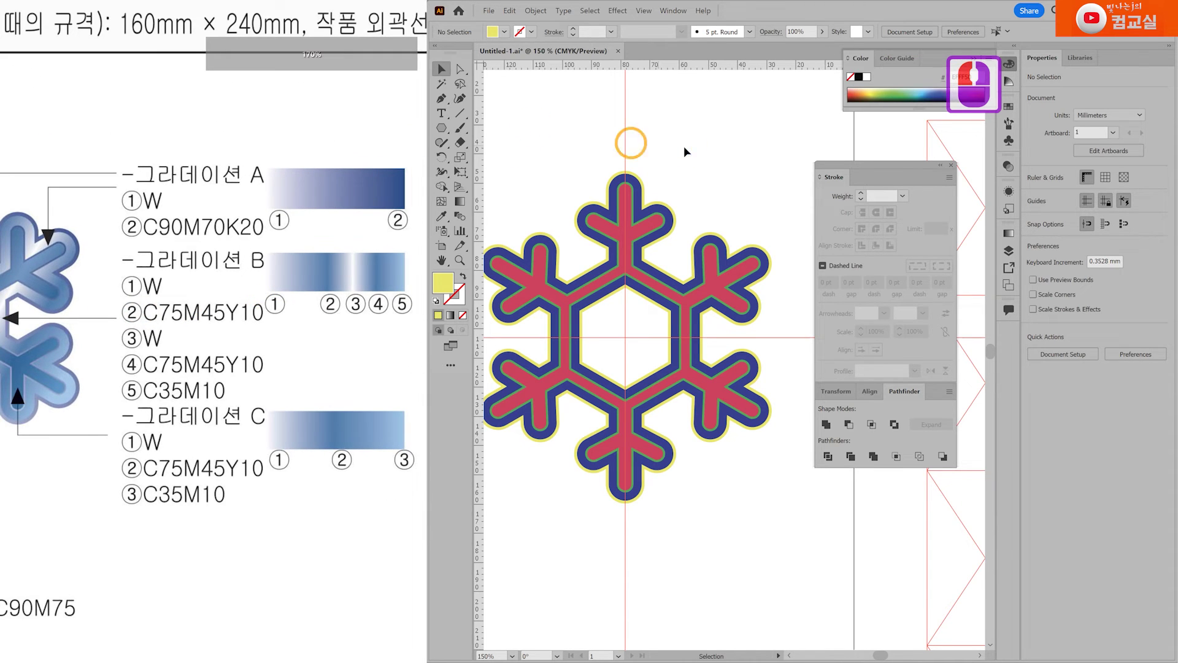
{"action": "left_click", "coordinate": [730, 337]}
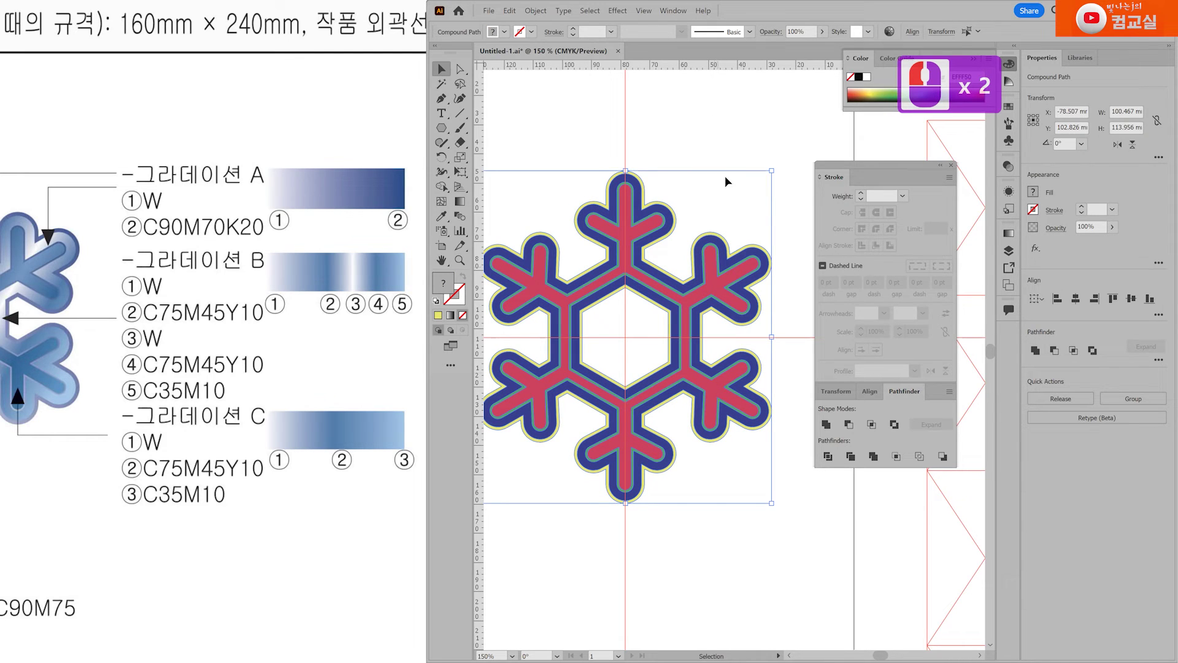
{"action": "left_click", "coordinate": [712, 104]}
{"action": "left_click", "coordinate": [441, 128]}
{"action": "left_click", "coordinate": [488, 124]}
{"action": "left_click_drag", "start_coordinate": [694, 107], "coordinate": [760, 128]}
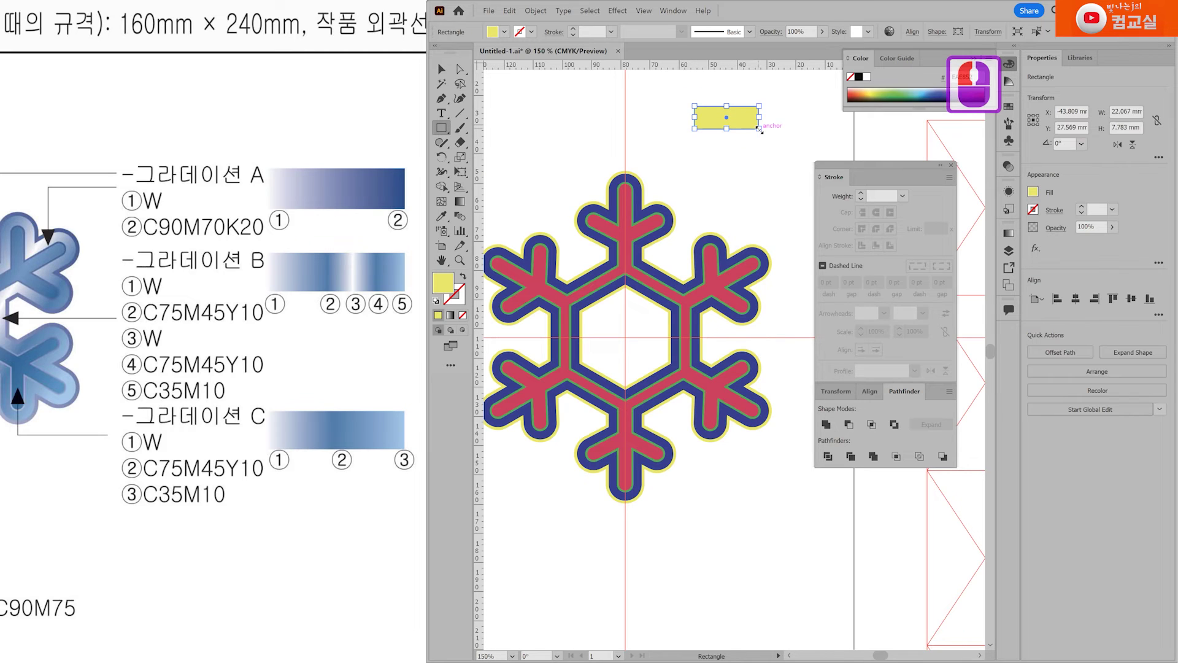
{"action": "left_click_drag", "start_coordinate": [742, 147], "coordinate": [744, 164]}
{"action": "key", "text": "ctrl+z"}
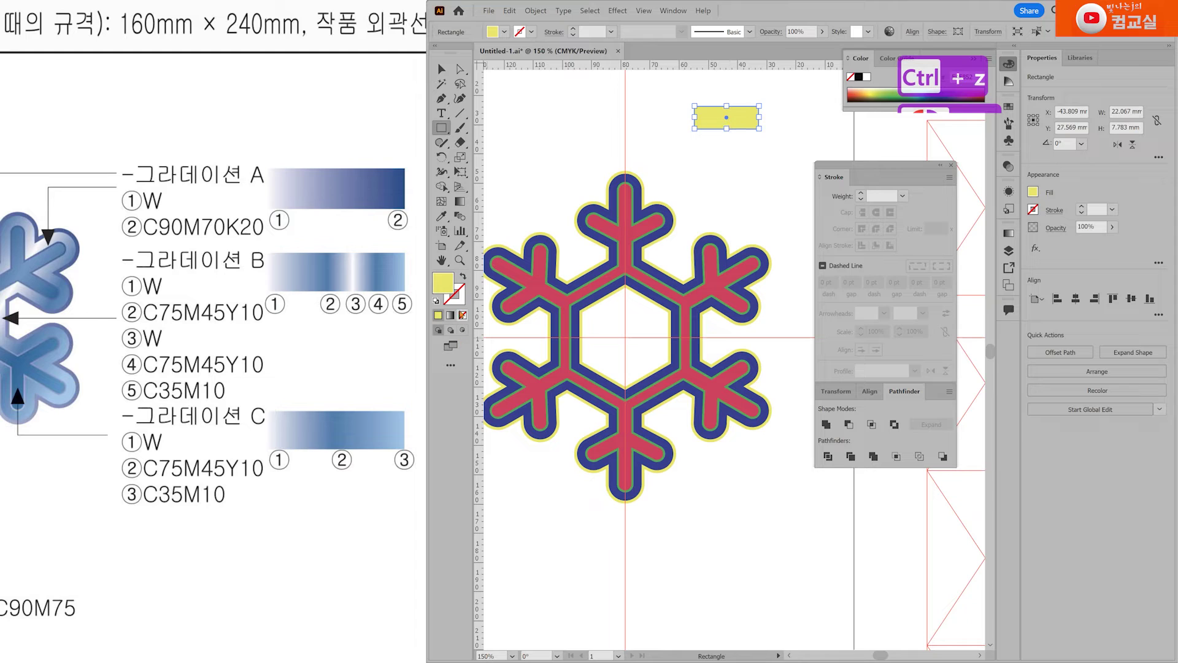
Fill the rectangle with a linear gradient from white to C90 M70 Y0 K20, matching the exam sheet's gradient A.
{"action": "left_click", "coordinate": [451, 315]}
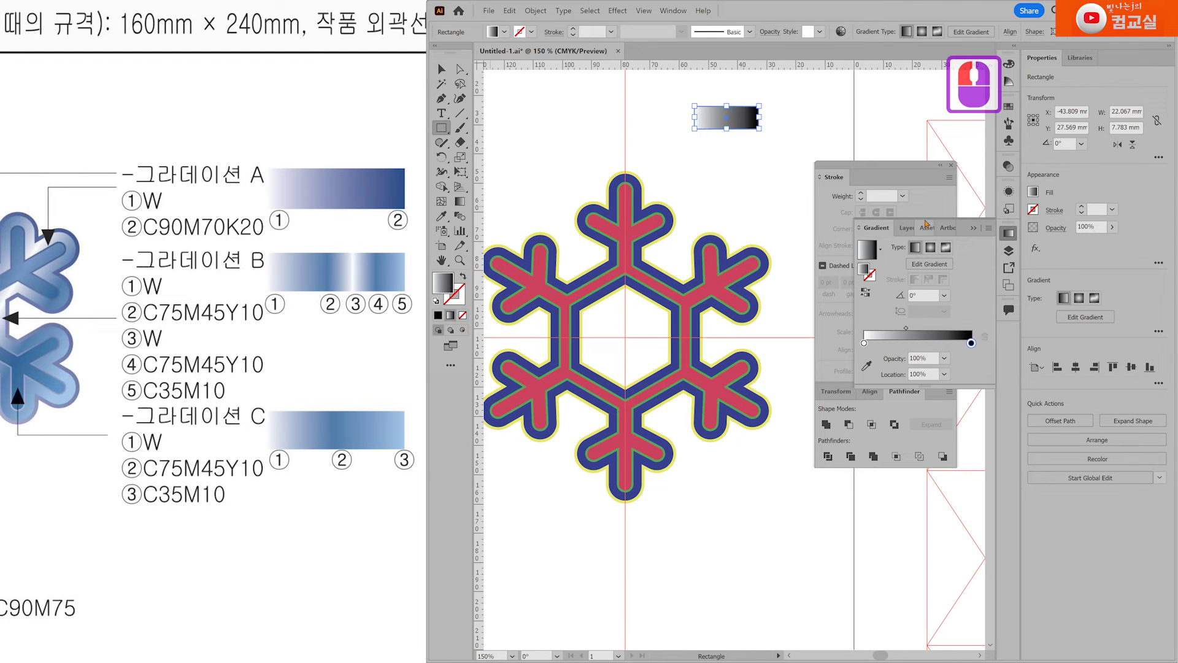
{"action": "left_click_drag", "start_coordinate": [875, 230], "coordinate": [703, 219]}
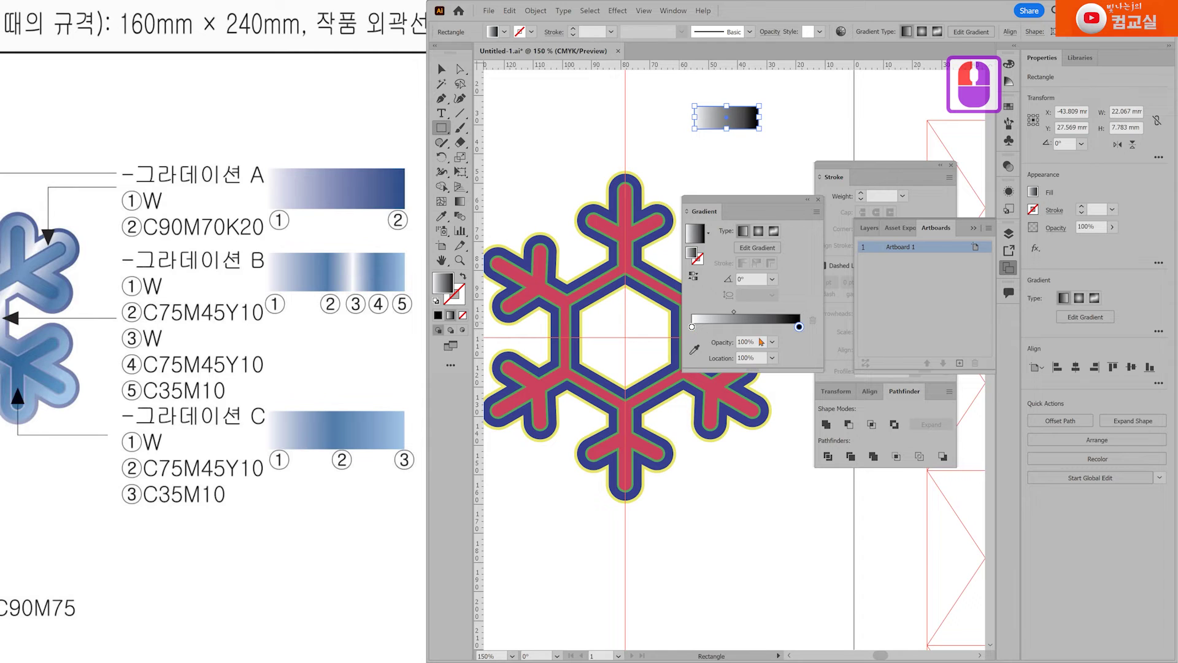
{"action": "double_click", "coordinate": [798, 326]}
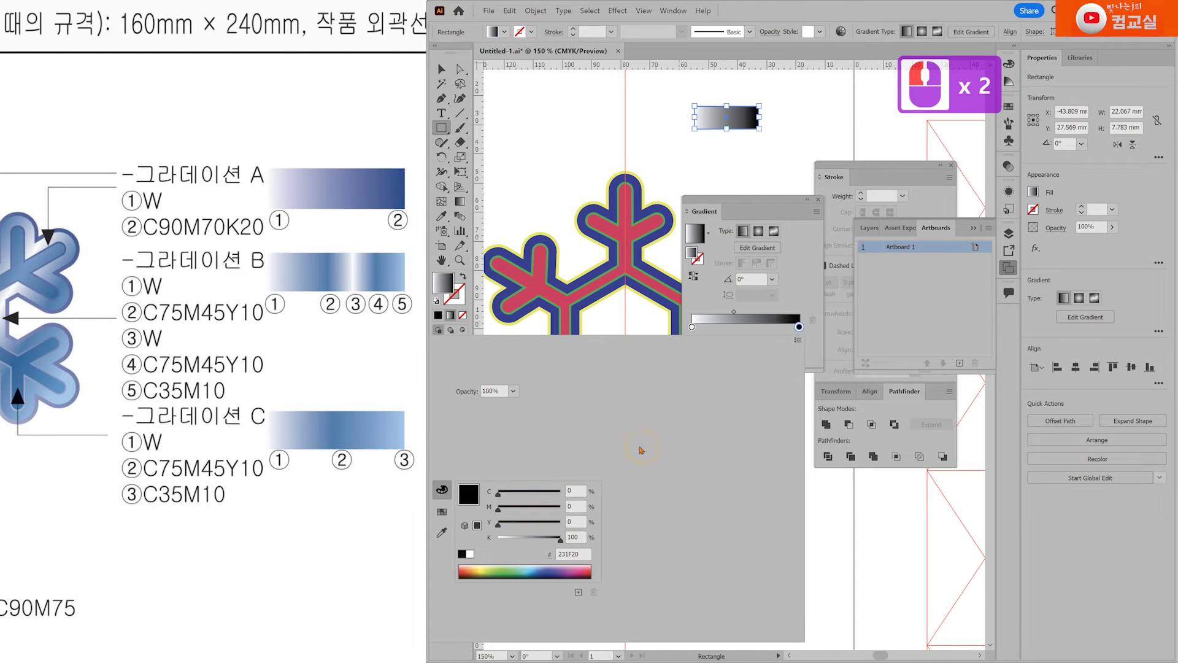
{"action": "left_click", "coordinate": [575, 491]}
{"action": "type", "text": "90"}
{"action": "key", "text": "Tab"}
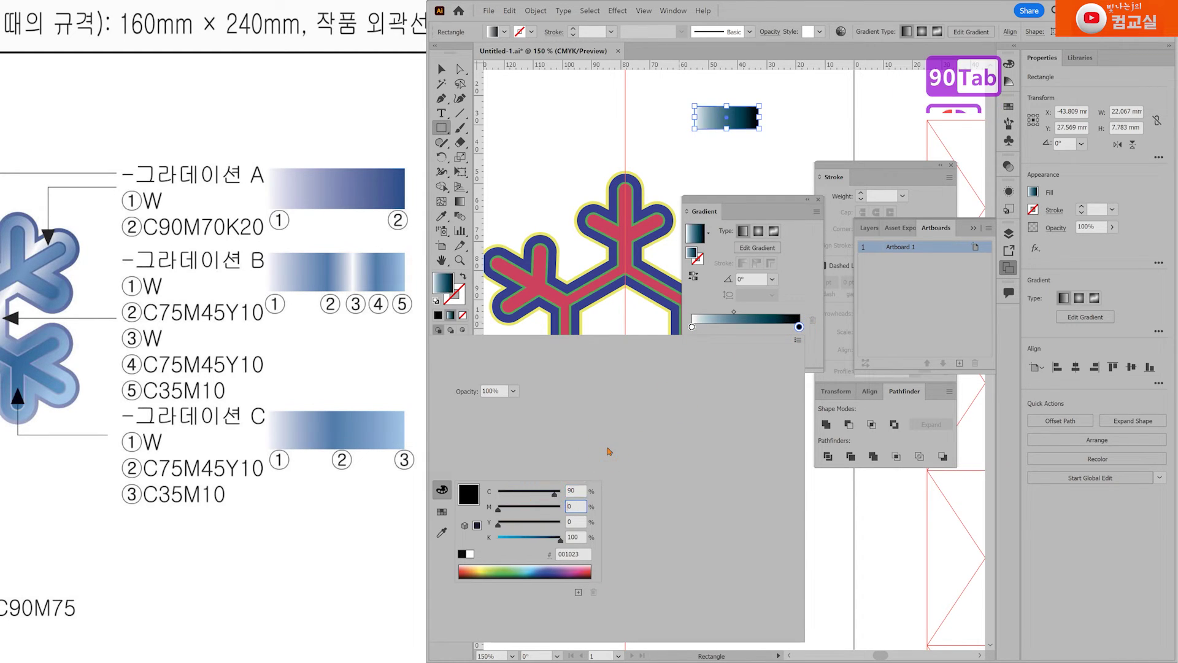
{"action": "type", "text": "70"}
{"action": "key", "text": "Tab"}
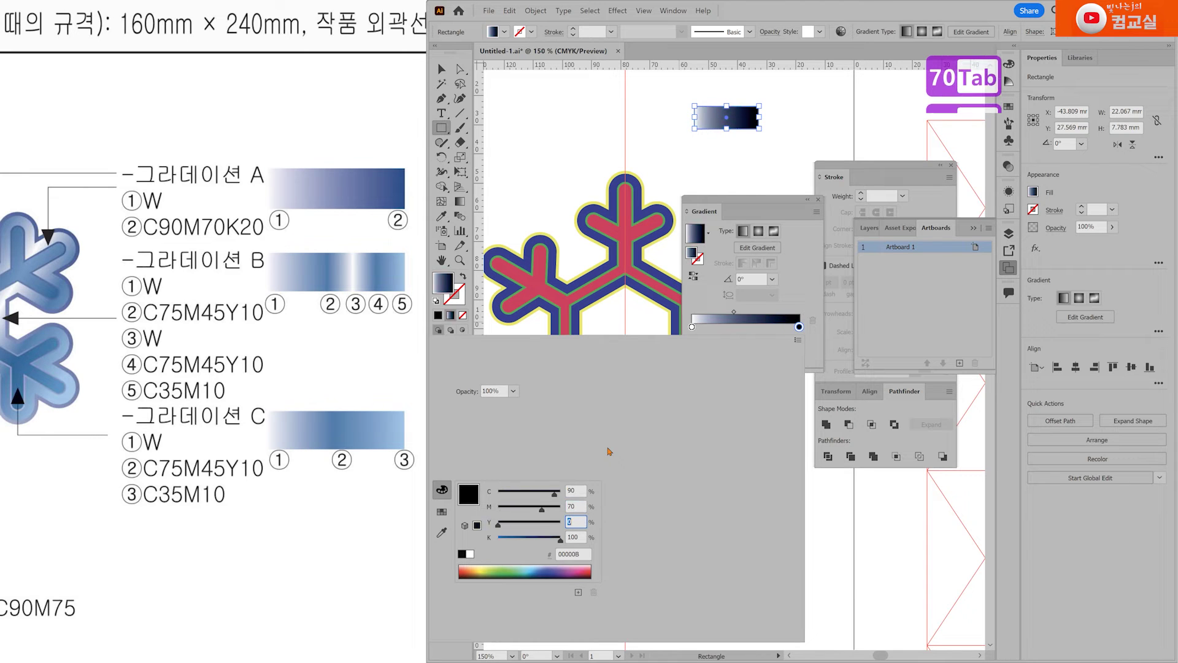
{"action": "key", "text": "Tab"}
{"action": "type", "text": "20"}
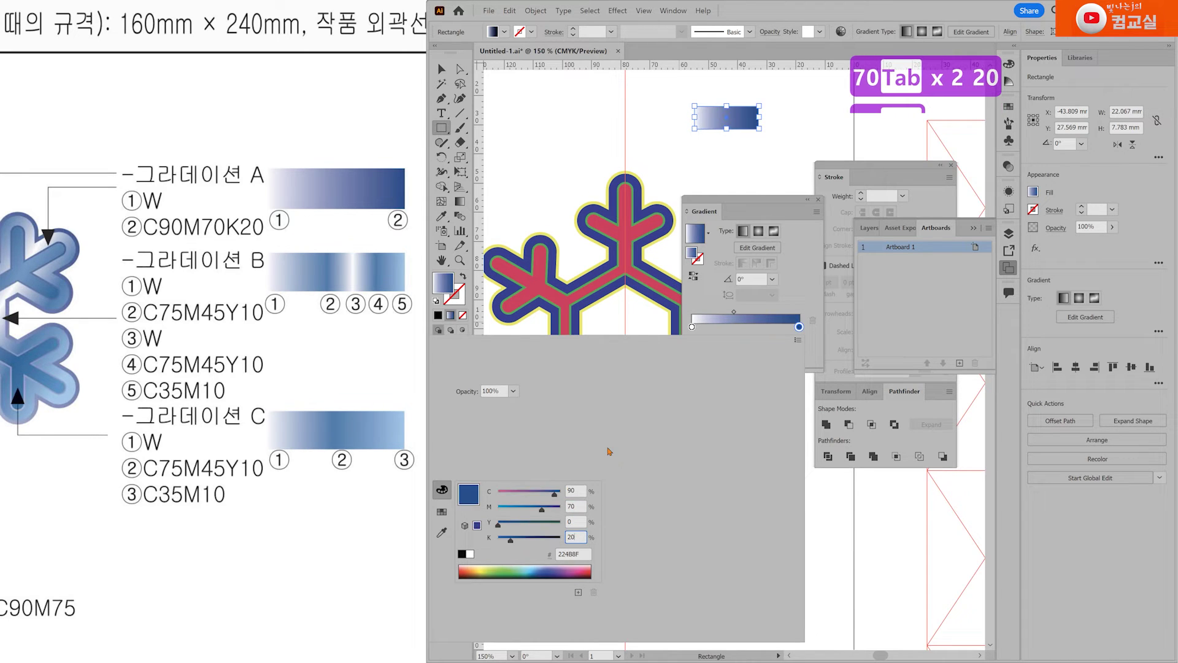
{"action": "key", "text": "Return"}
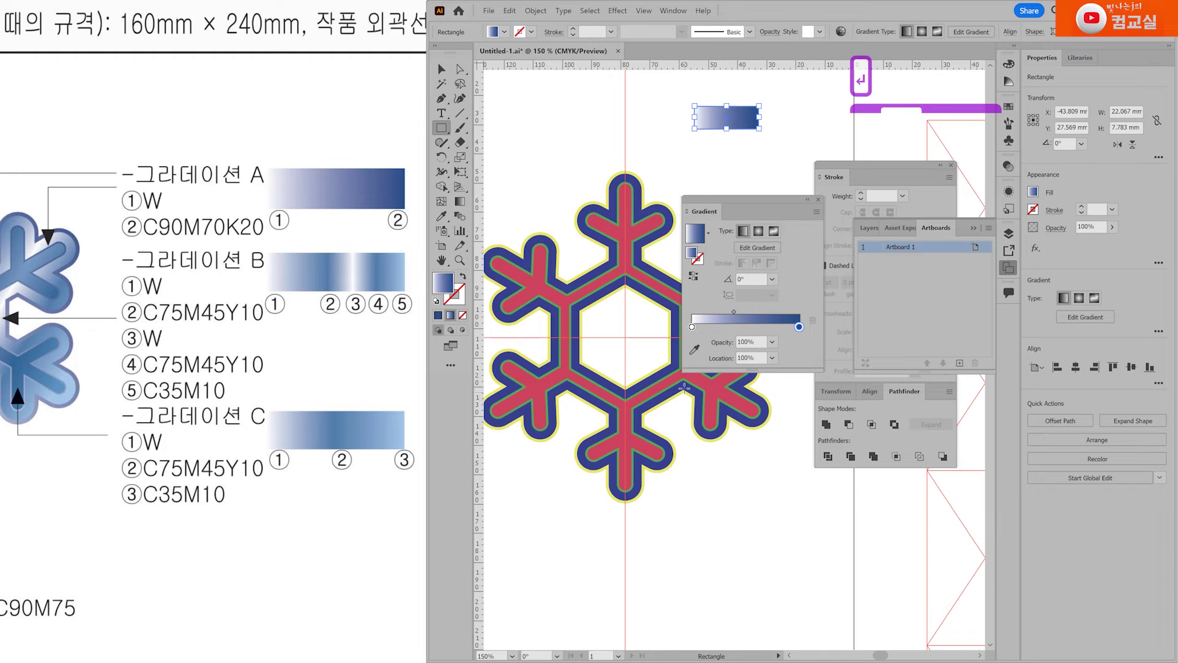
Duplicate the gradient rectangle twice, stacking the copies below the original.
{"action": "left_click", "coordinate": [744, 123], "text": "ctrl"}
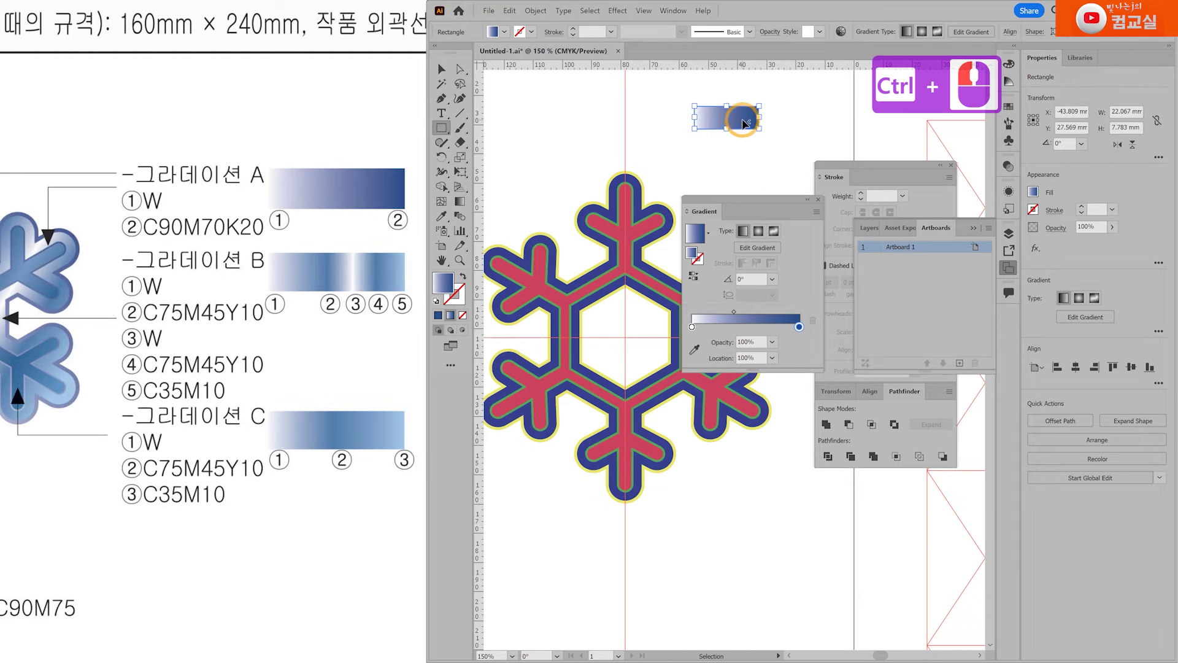
{"action": "left_click_drag", "start_coordinate": [744, 123], "coordinate": [738, 180]}
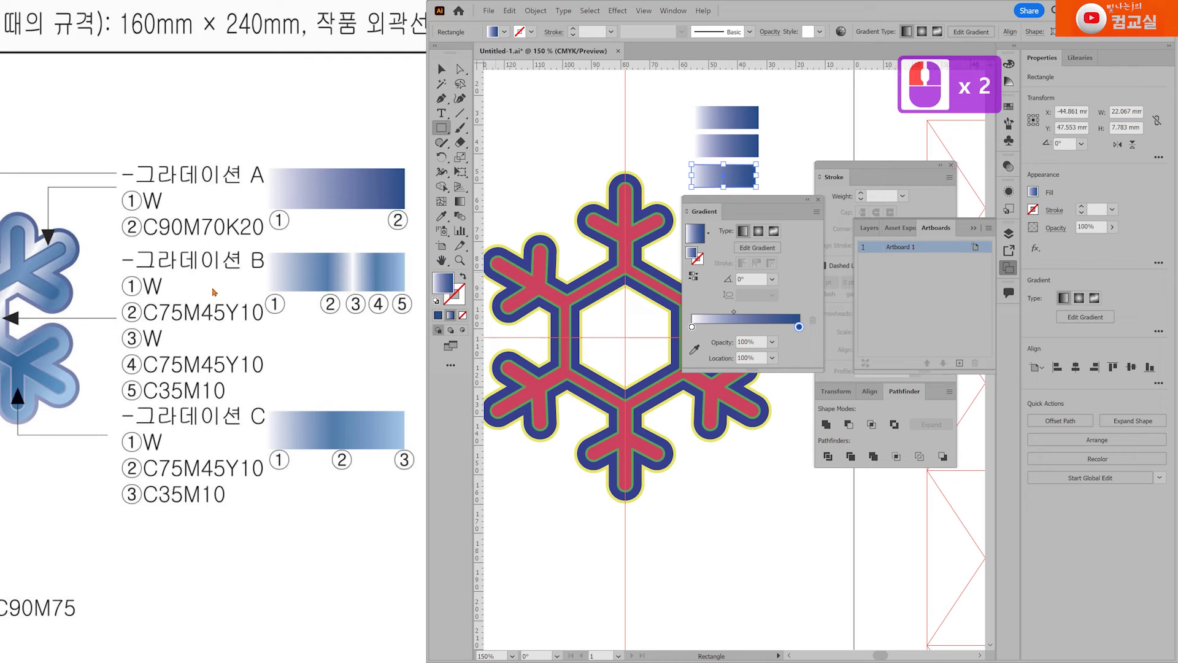
Add a gradient stop at about 47% to the lowest rectangle and colour it C75 M45.
{"action": "double_click", "coordinate": [226, 418]}
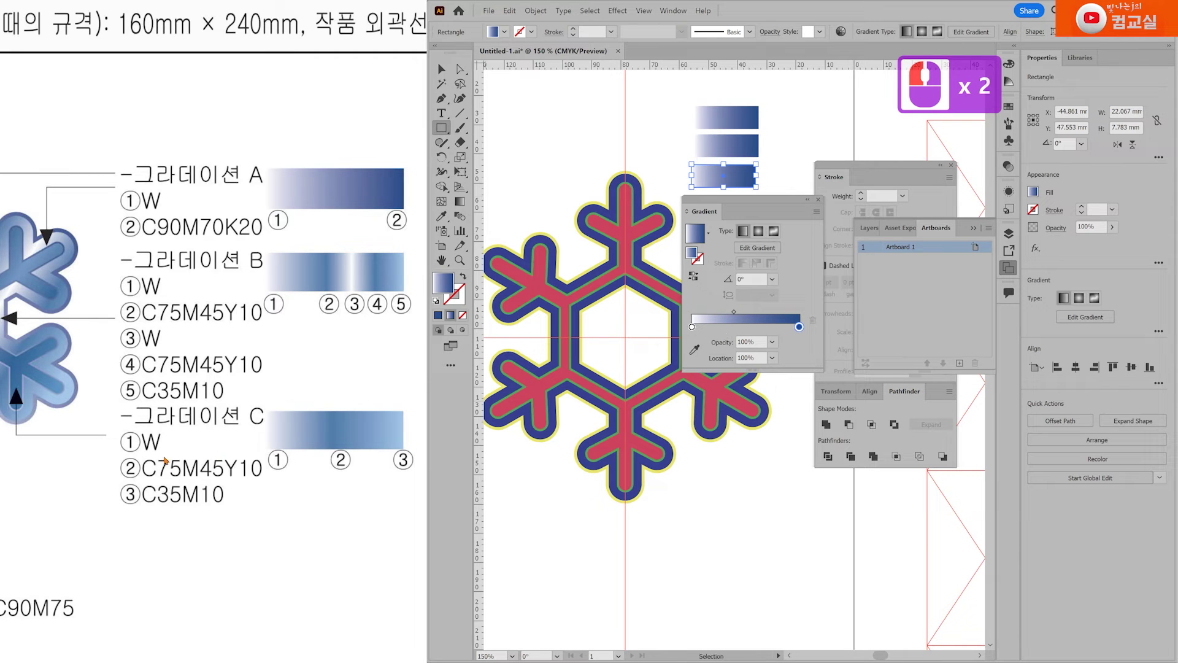
{"action": "left_click", "coordinate": [743, 329]}
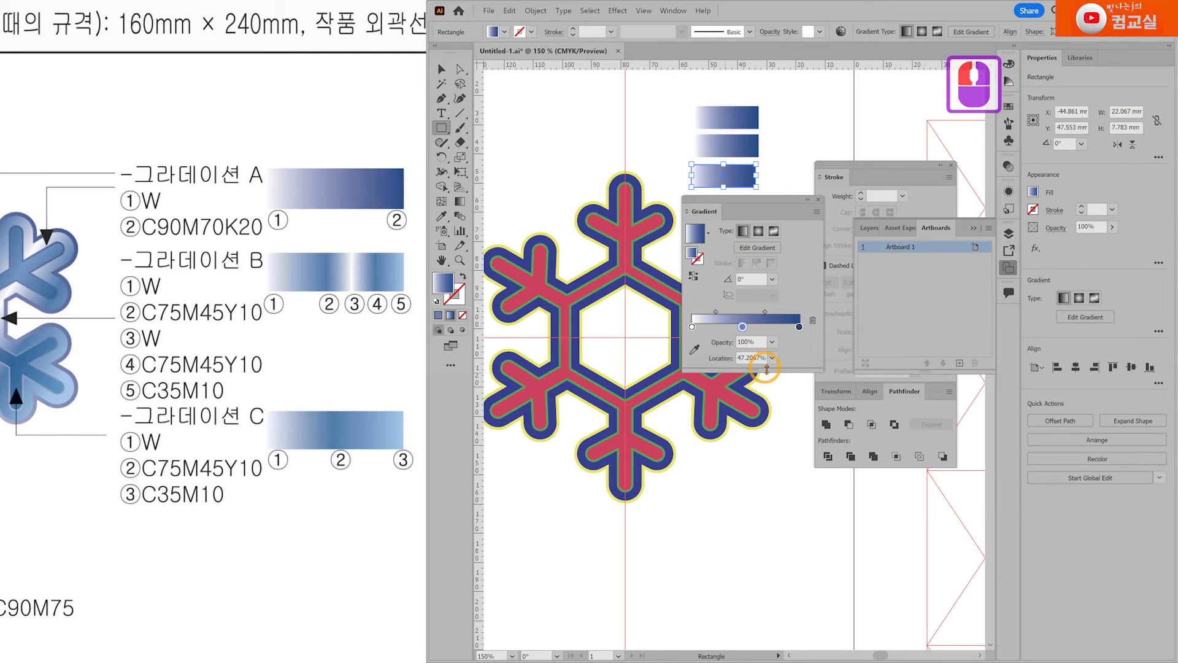
{"action": "double_click", "coordinate": [742, 327]}
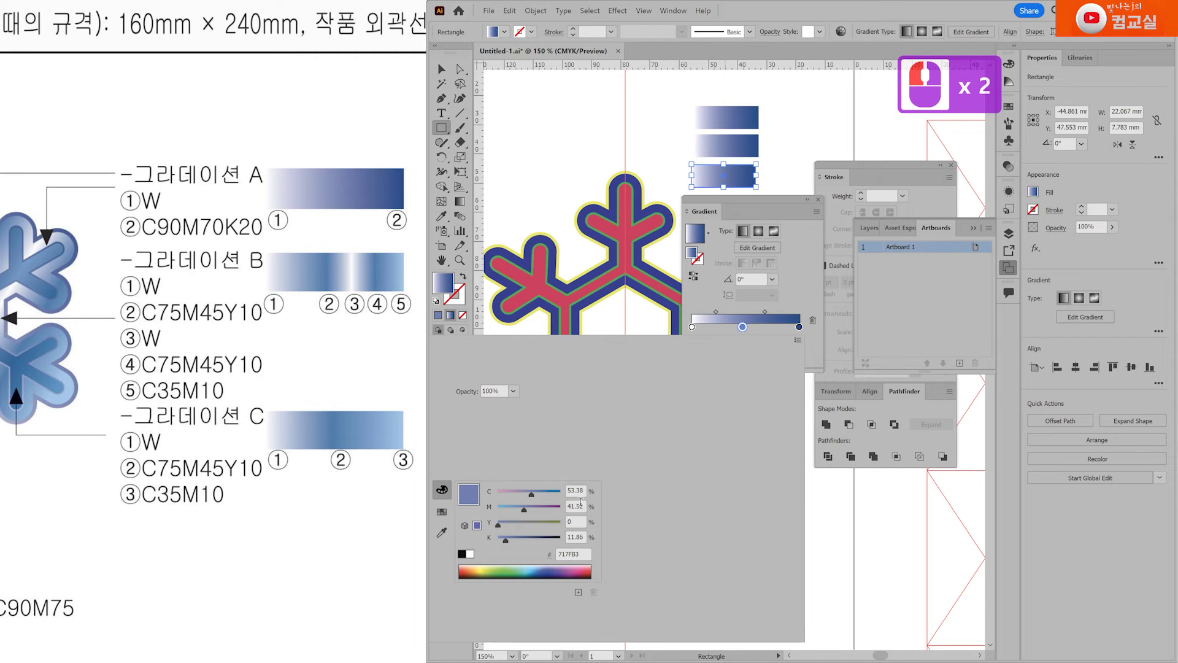
{"action": "double_click", "coordinate": [575, 490]}
{"action": "type", "text": "75"}
{"action": "key", "text": "Tab"}
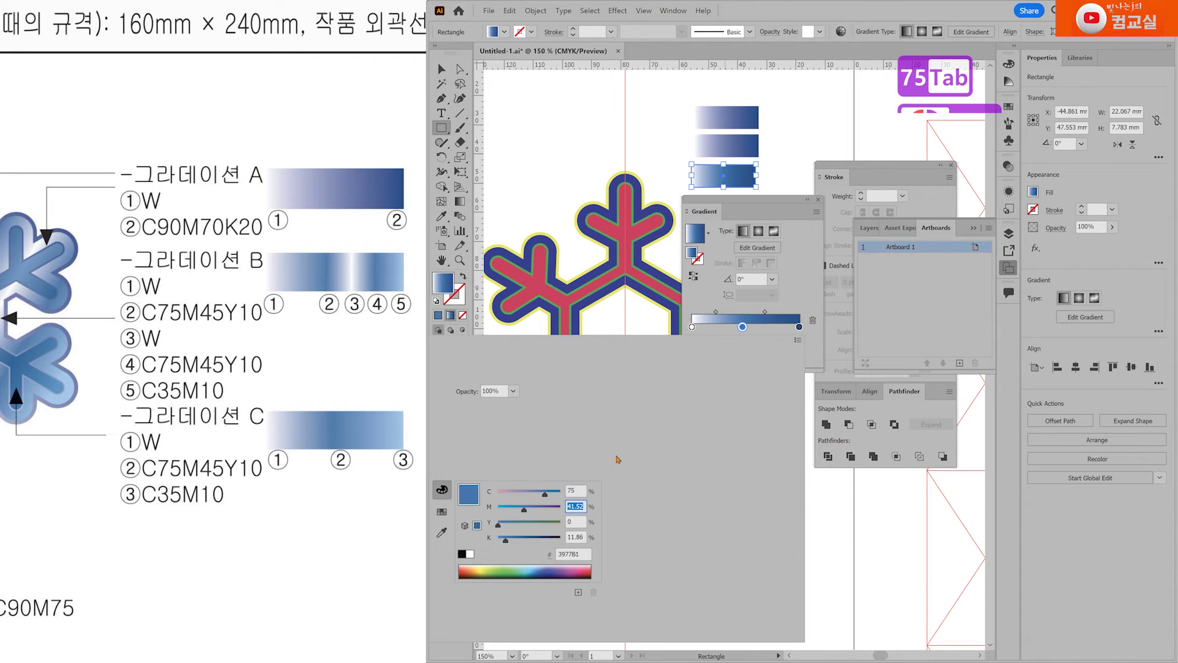
{"action": "type", "text": "45"}
{"action": "key", "text": "Tab"}
{"action": "key", "text": "Tab"}
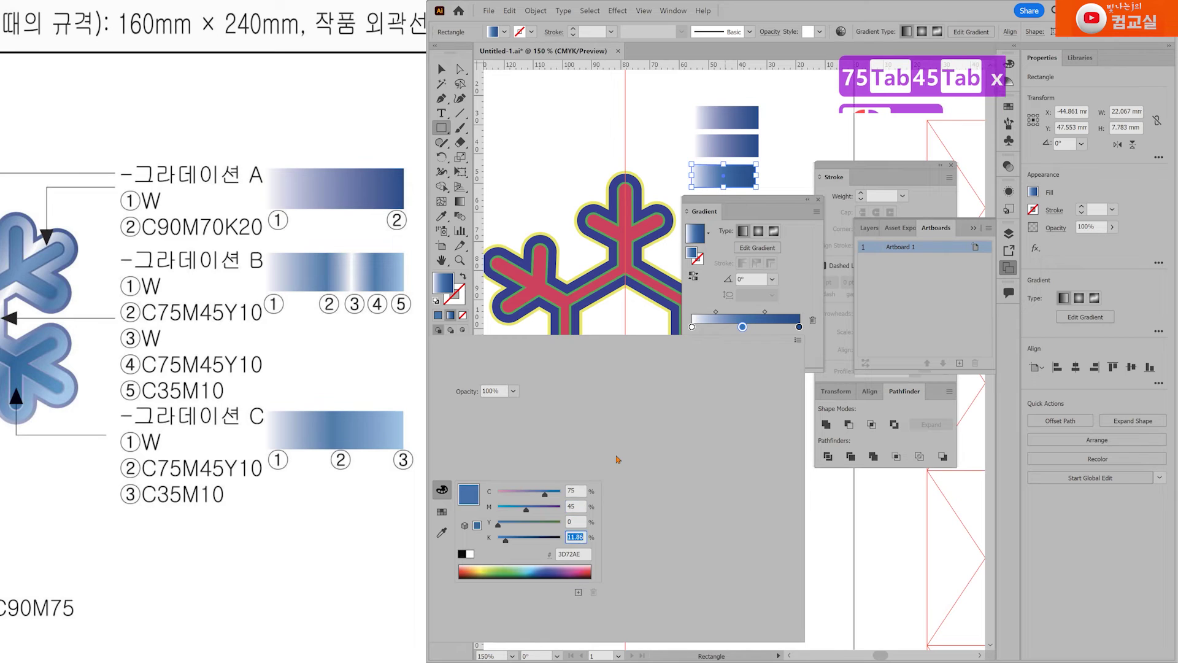
{"action": "key", "text": "Return"}
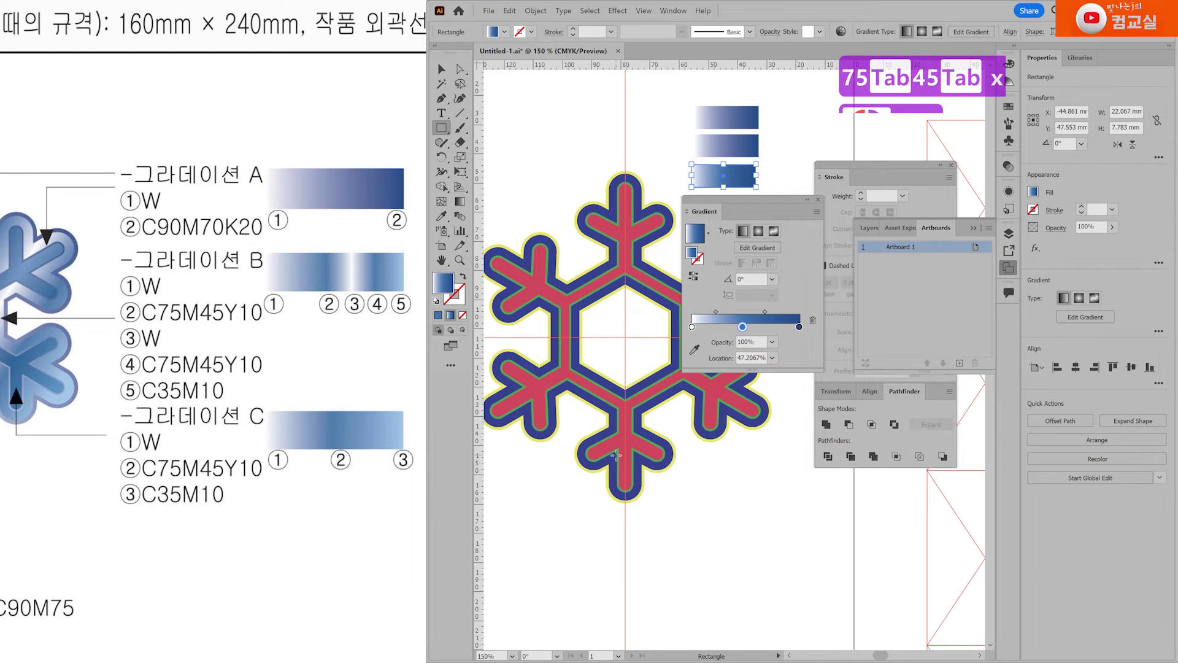
Recolour the end stop of the lowest rectangle's gradient to C35 M10 Y0 K0.
{"action": "double_click", "coordinate": [799, 327]}
{"action": "left_click", "coordinate": [574, 499]}
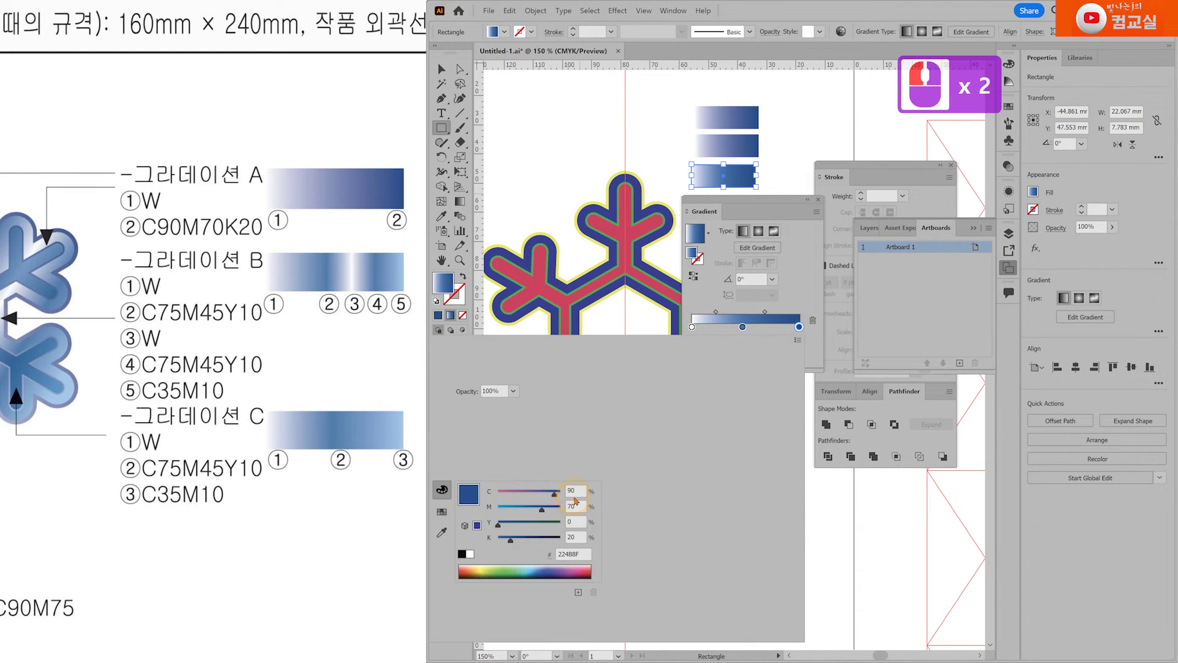
{"action": "double_click", "coordinate": [578, 490]}
{"action": "left_click", "coordinate": [662, 633]}
{"action": "type", "text": "35"}
{"action": "key", "text": "Tab"}
{"action": "type", "text": "10"}
{"action": "key", "text": "Tab"}
{"action": "type", "text": "0"}
{"action": "key", "text": "Tab"}
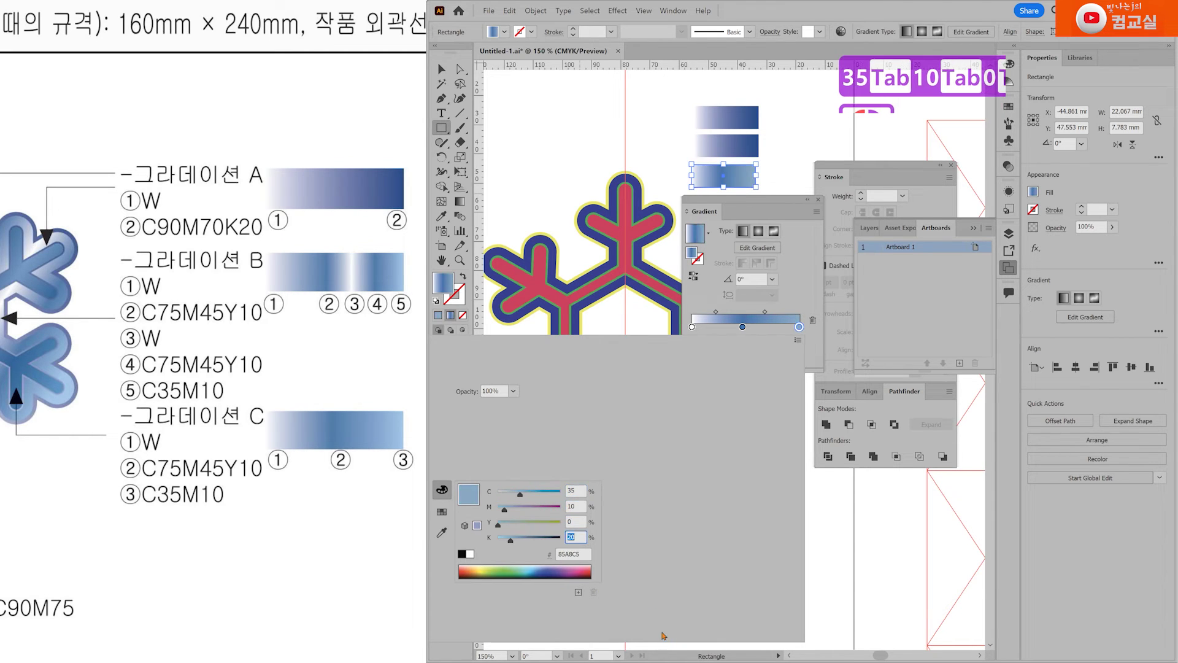
{"action": "type", "text": "0"}
{"action": "key", "text": "Return"}
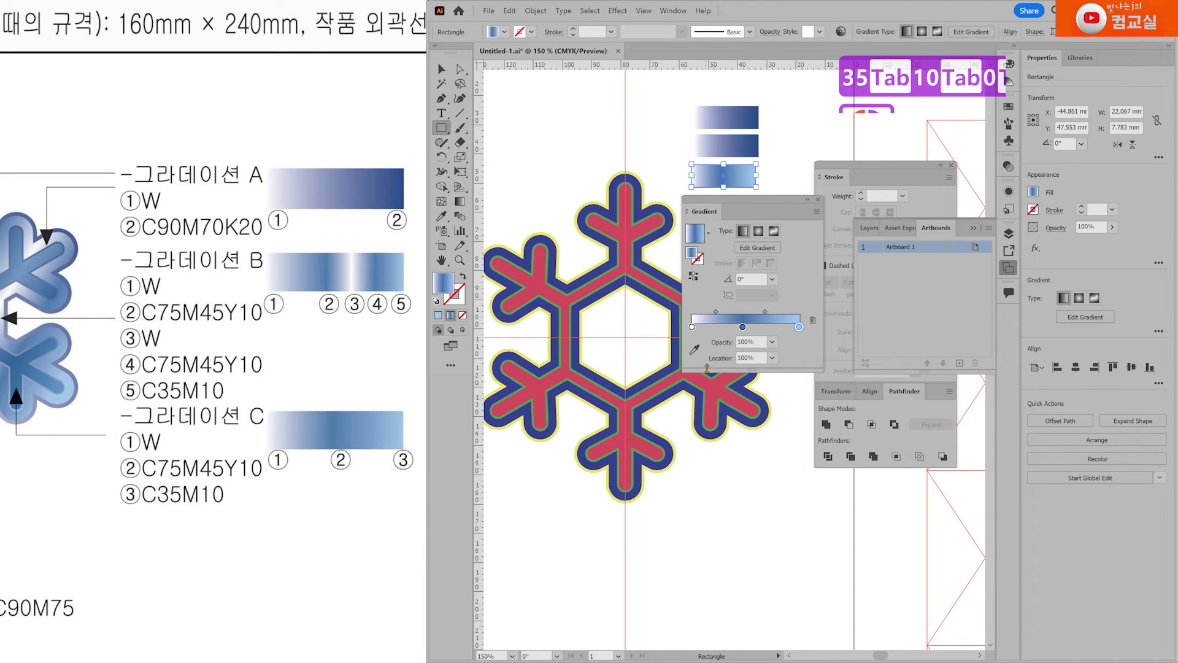
Add three stops to the middle rectangle's gradient, the first at about 34% and the last at about 77%.
{"action": "left_click", "coordinate": [726, 145], "text": "ctrl"}
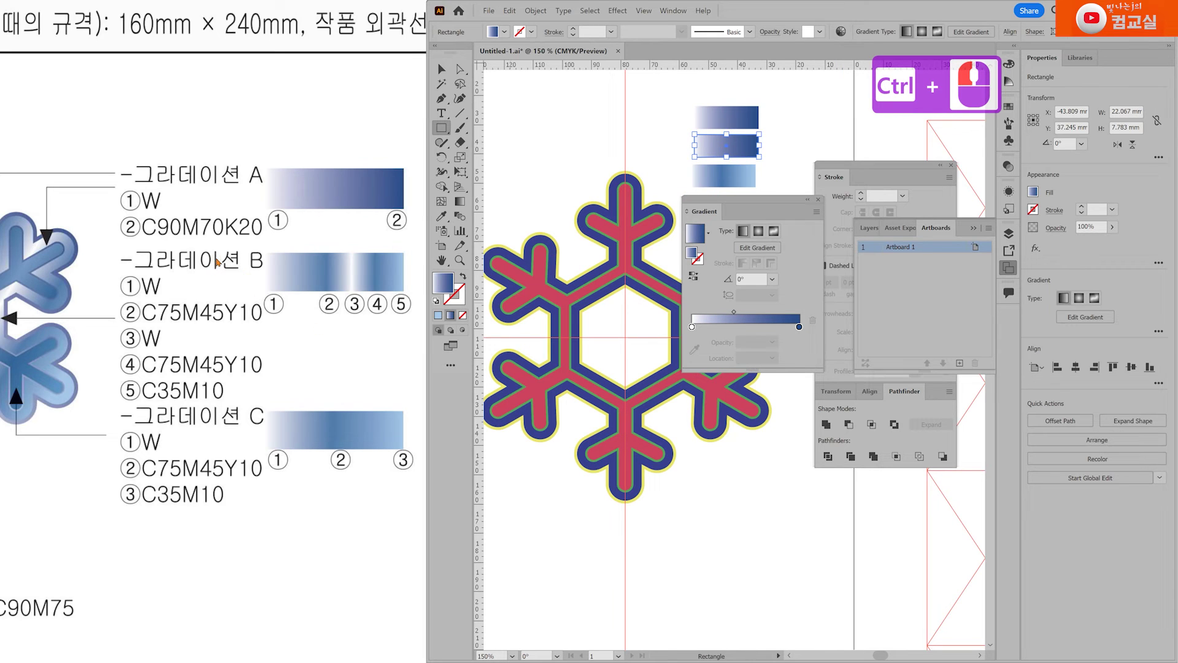
{"action": "left_click", "coordinate": [728, 326]}
{"action": "left_click", "coordinate": [753, 326]}
{"action": "left_click", "coordinate": [775, 326]}
{"action": "left_click", "coordinate": [774, 326]}
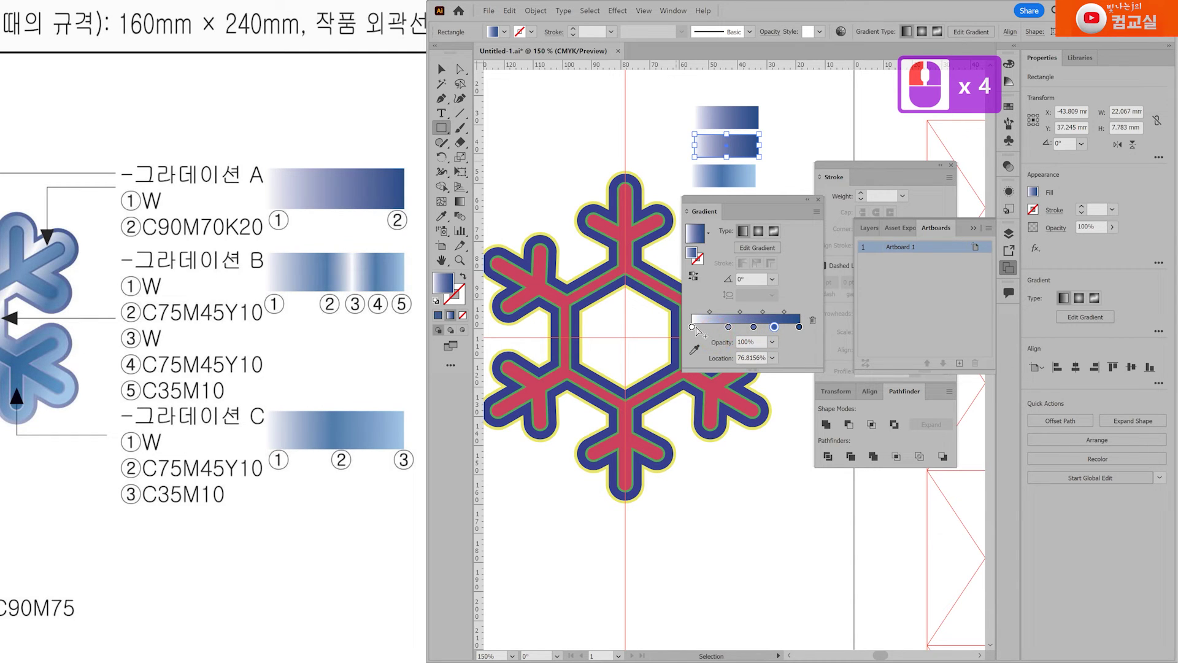
Colour the second stop of the middle rectangle's gradient C75 M45 Y10 K0.
{"action": "double_click", "coordinate": [728, 326]}
{"action": "left_click", "coordinate": [572, 491]}
{"action": "left_click", "coordinate": [572, 491]}
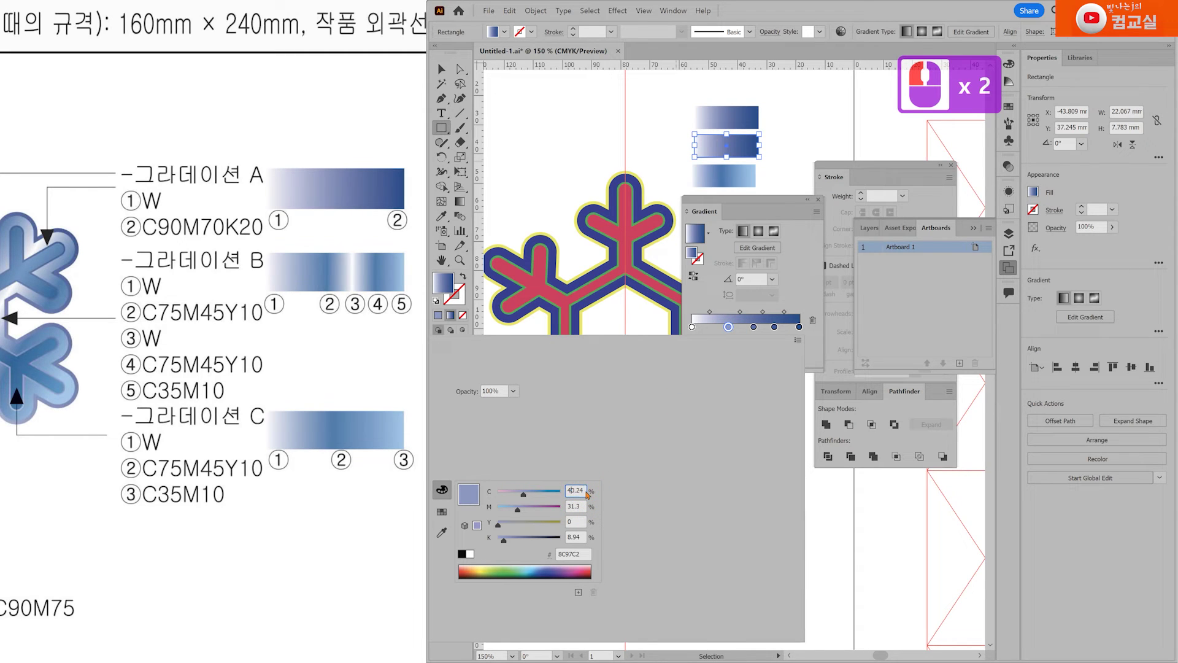
{"action": "type", "text": "75"}
{"action": "key", "text": "Tab"}
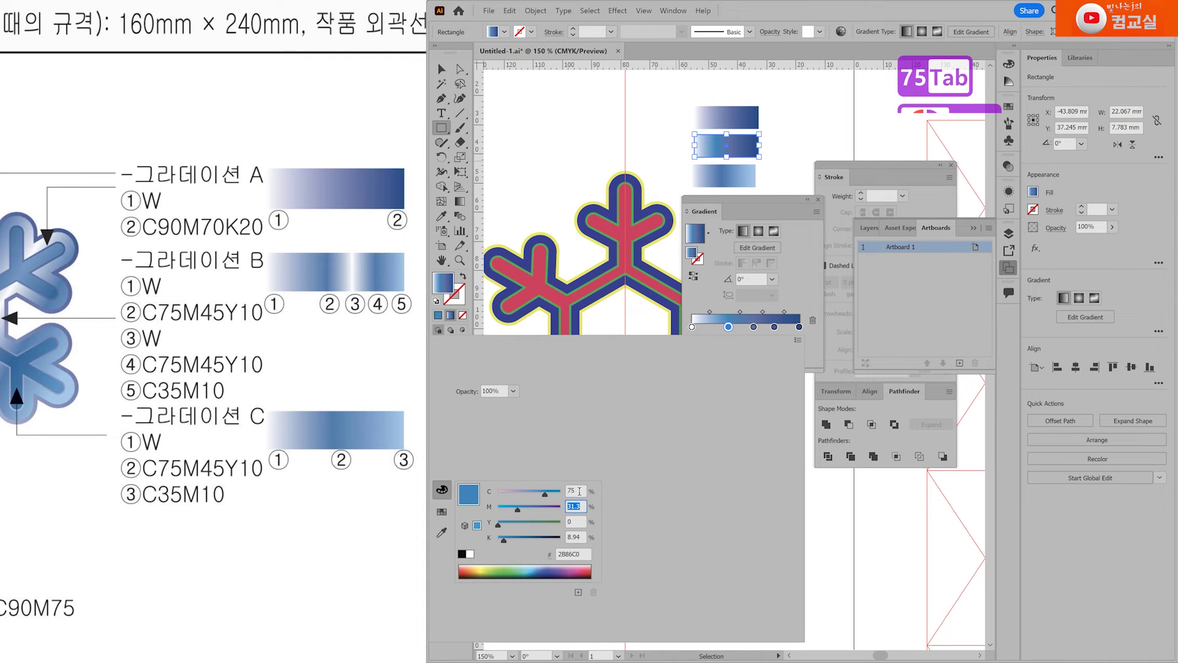
{"action": "type", "text": "45"}
{"action": "key", "text": "Tab"}
{"action": "type", "text": "10"}
{"action": "key", "text": "Tab"}
{"action": "type", "text": "0"}
{"action": "key", "text": "Return"}
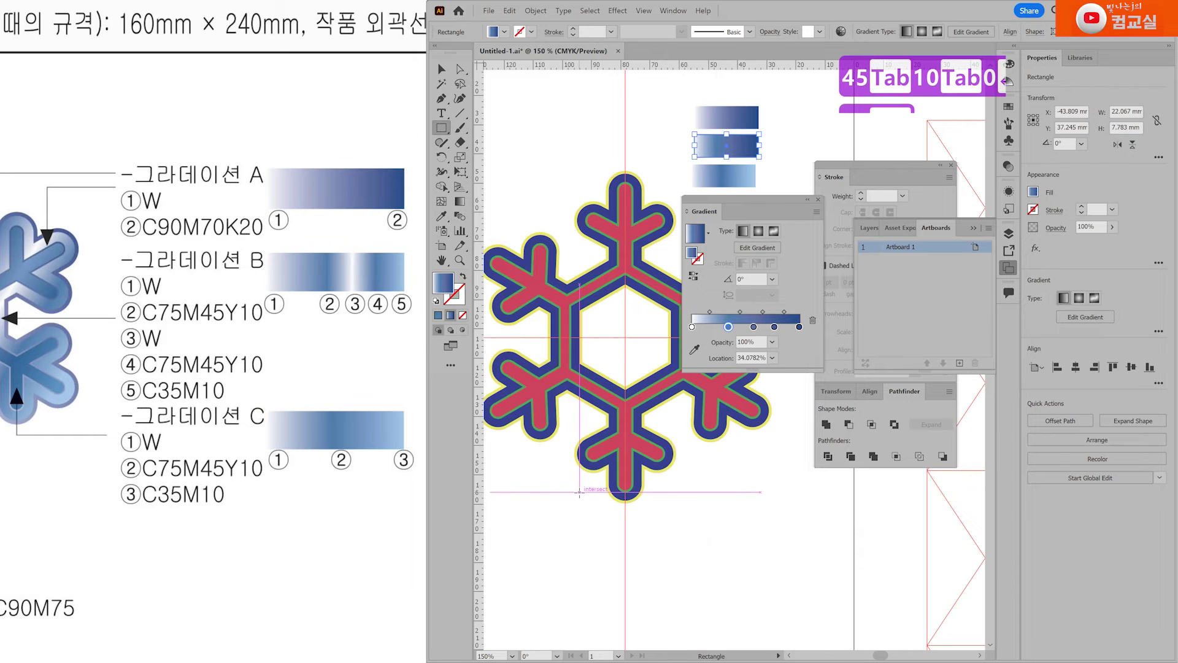
Colour the third stop of the middle rectangle's gradient white and the fourth stop C75 M45 Y10.
{"action": "double_click", "coordinate": [753, 327]}
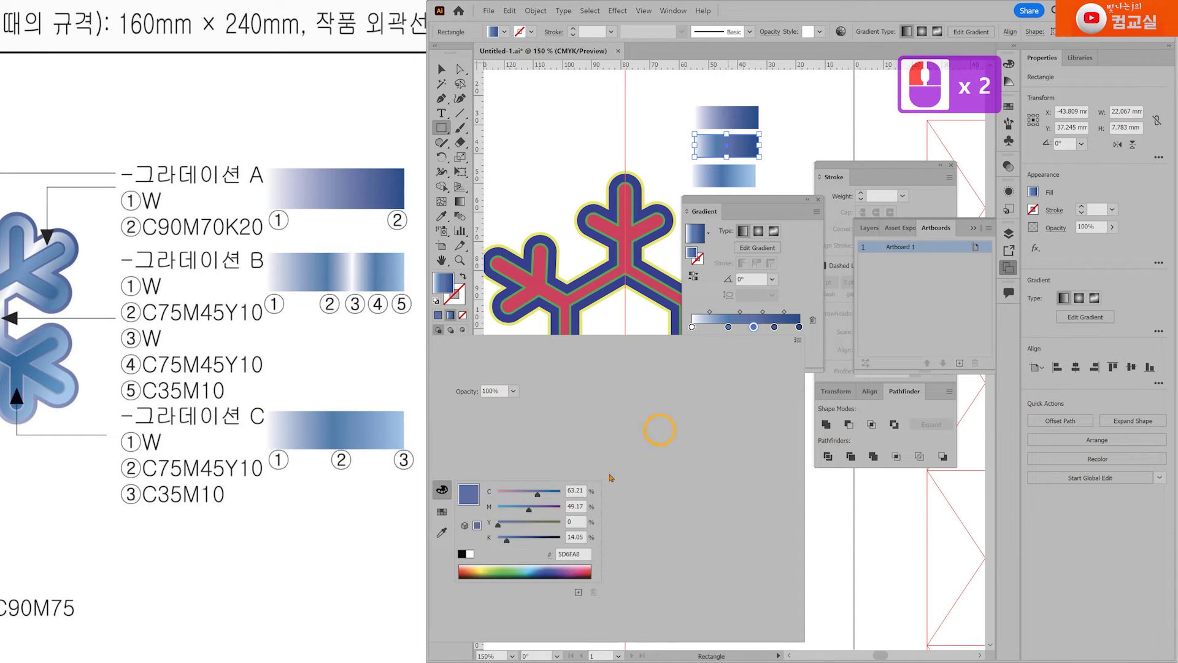
{"action": "left_click", "coordinate": [471, 555]}
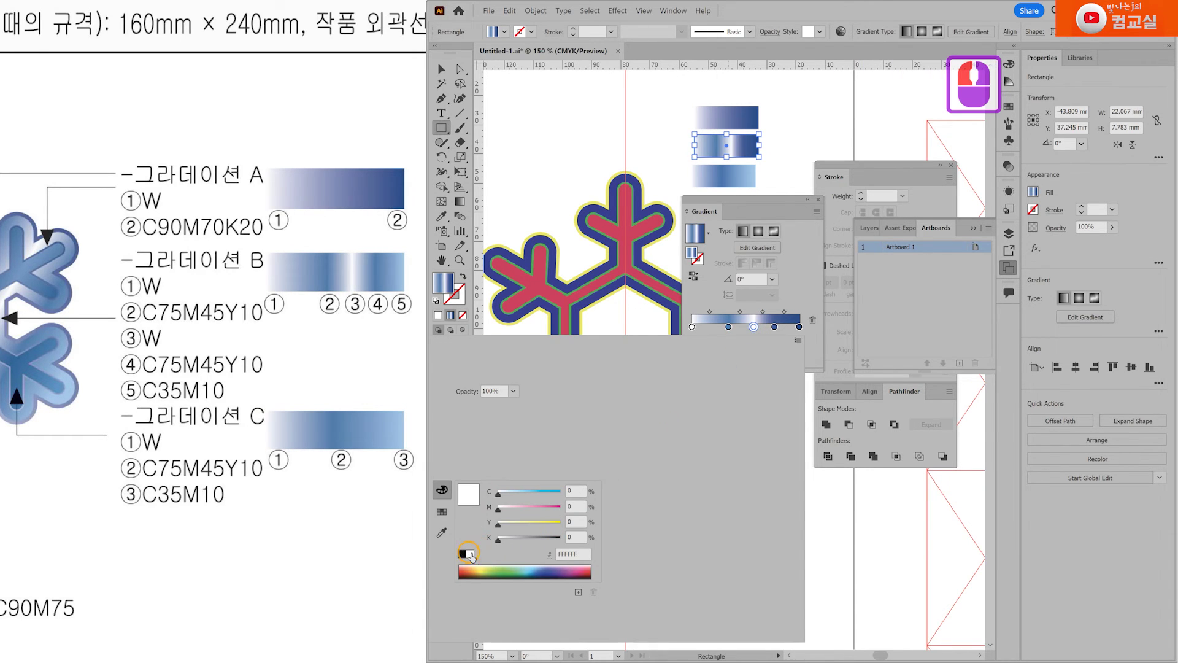
{"action": "double_click", "coordinate": [775, 327]}
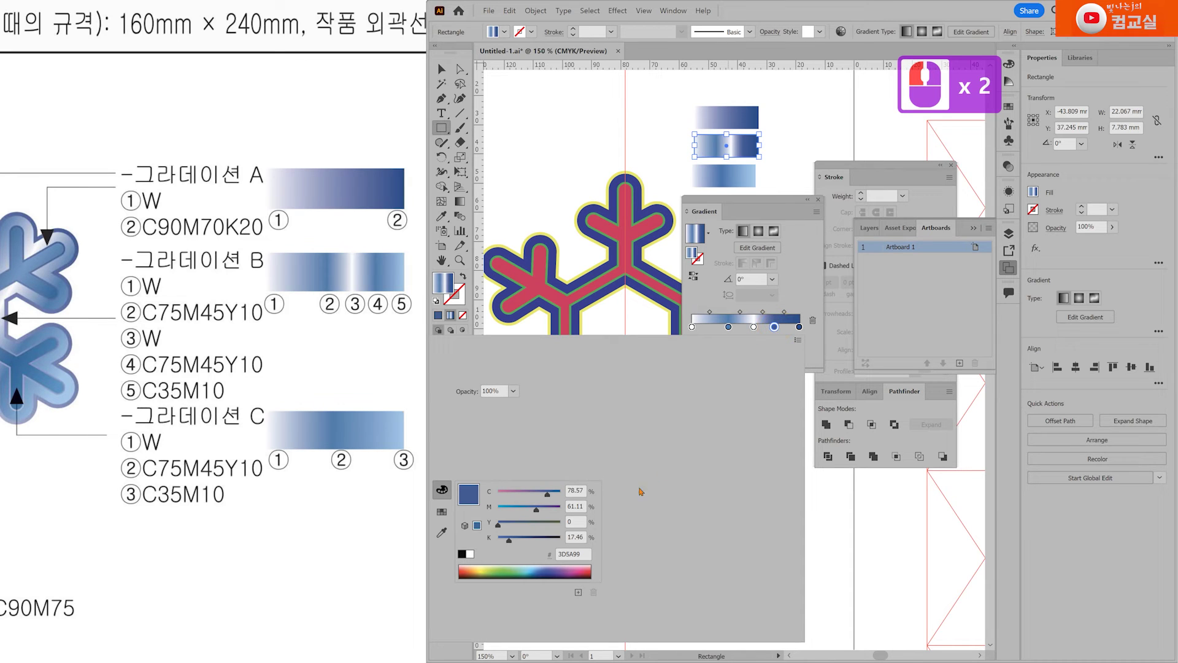
{"action": "double_click", "coordinate": [575, 489]}
{"action": "double_click", "coordinate": [581, 489]}
{"action": "type", "text": "75"}
{"action": "key", "text": "Tab"}
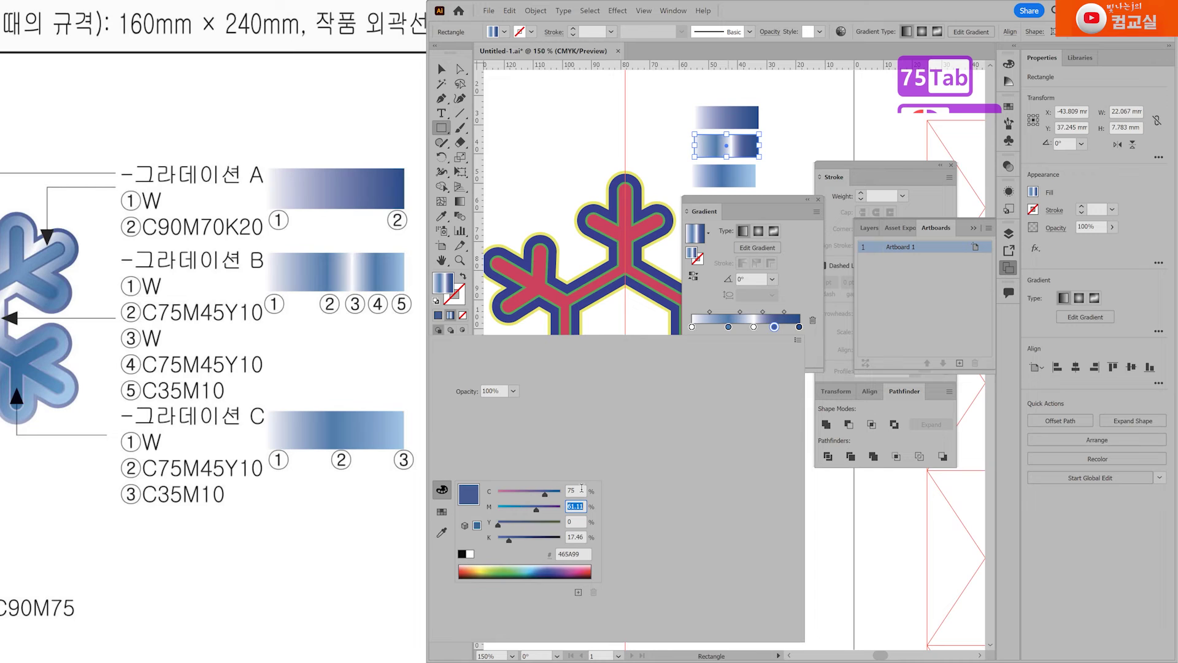
{"action": "type", "text": "45"}
{"action": "key", "text": "Tab"}
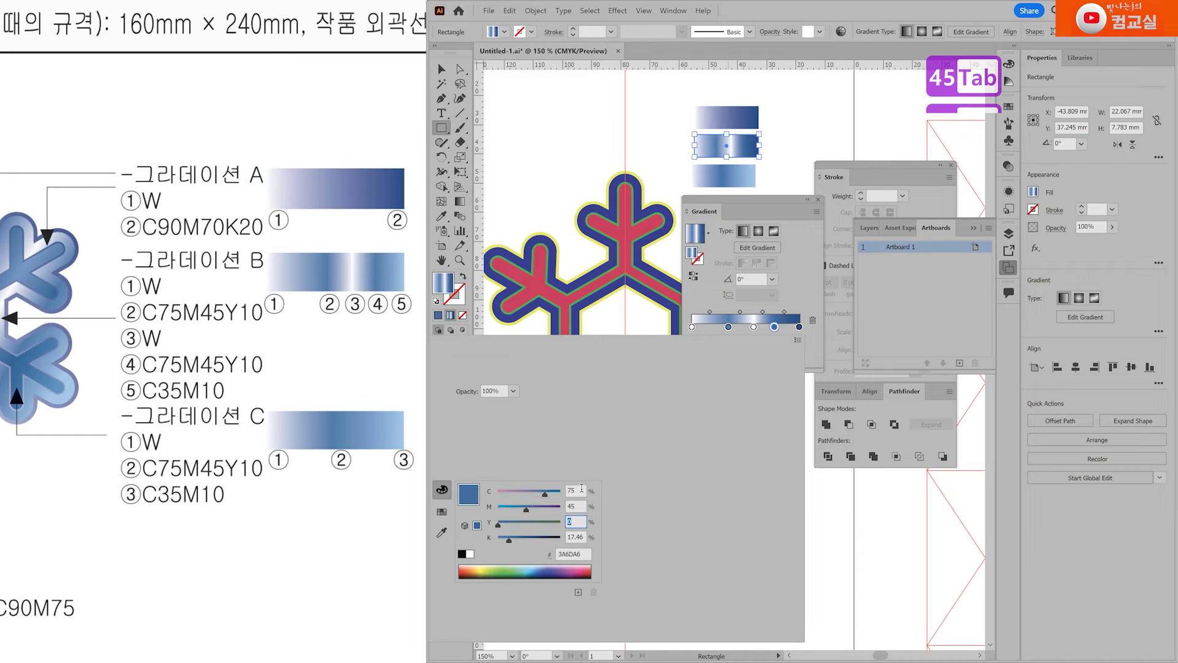
{"action": "type", "text": "10"}
{"action": "key", "text": "Return"}
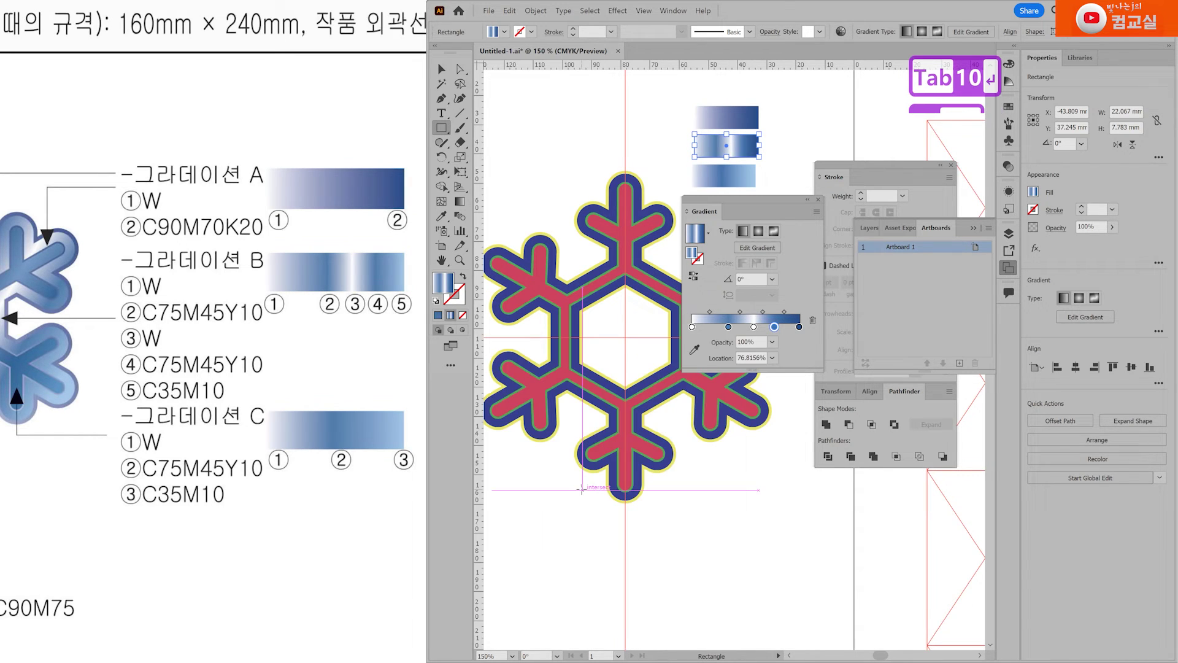
Recolour the end stop of the middle rectangle's gradient to C35 M10 Y0 K0 and close the gradient settings.
{"action": "double_click", "coordinate": [799, 327]}
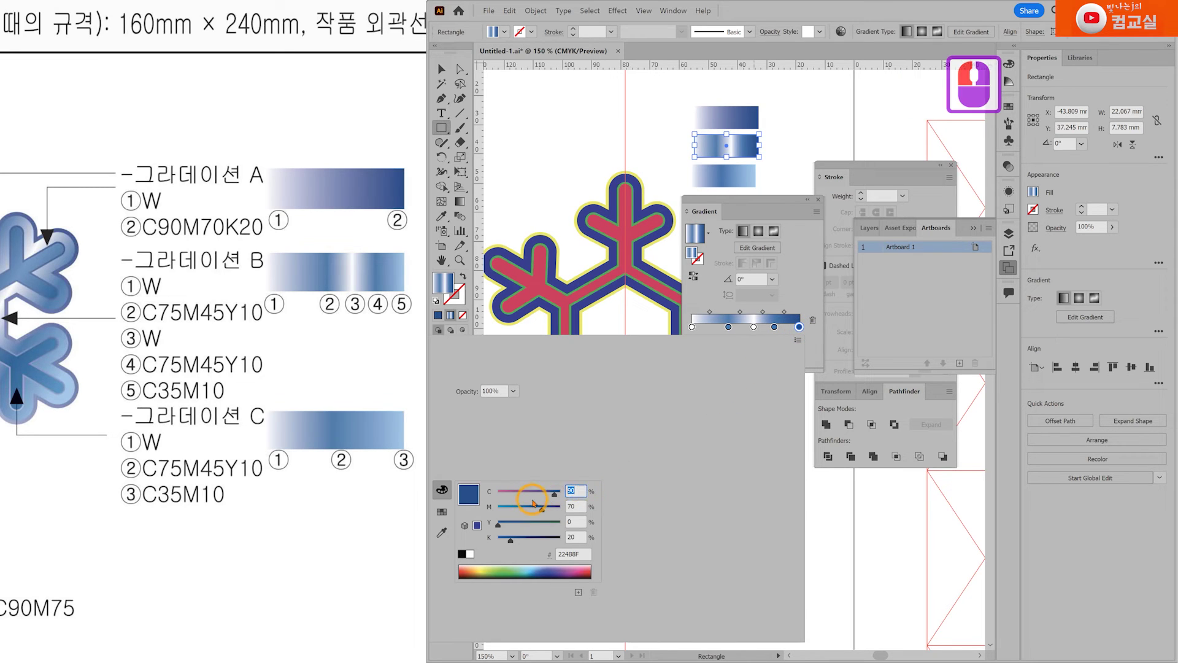
{"action": "type", "text": "35"}
{"action": "key", "text": "Tab"}
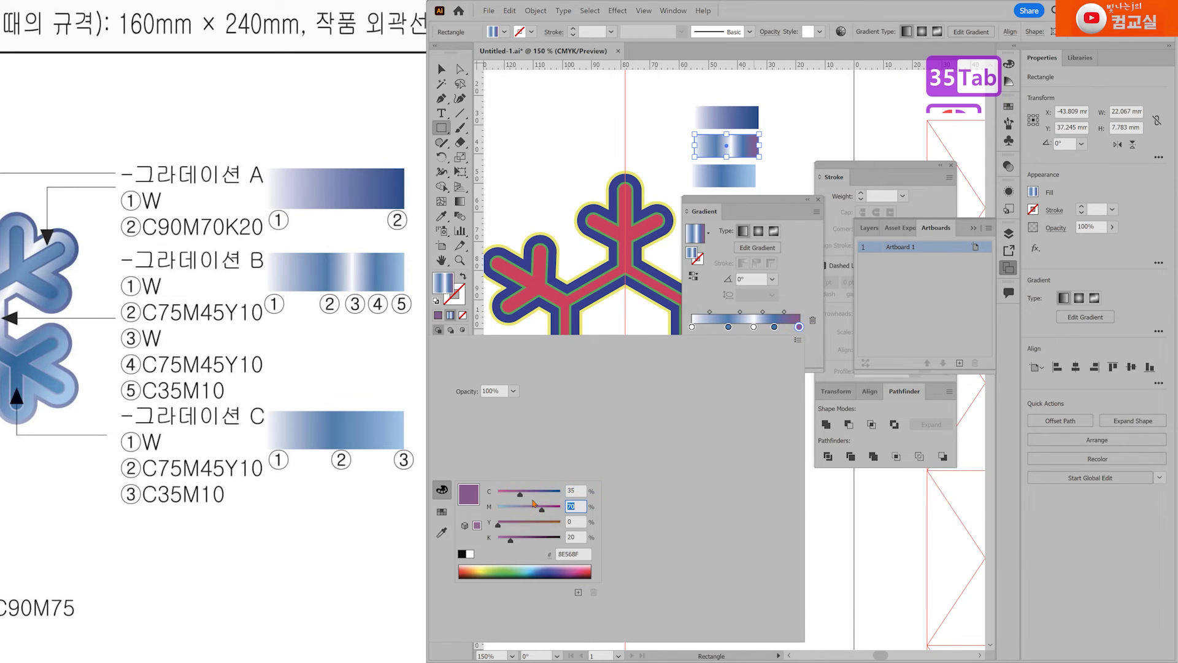
{"action": "type", "text": "10"}
{"action": "key", "text": "Tab"}
{"action": "type", "text": "0"}
{"action": "key", "text": "Tab"}
{"action": "type", "text": "0"}
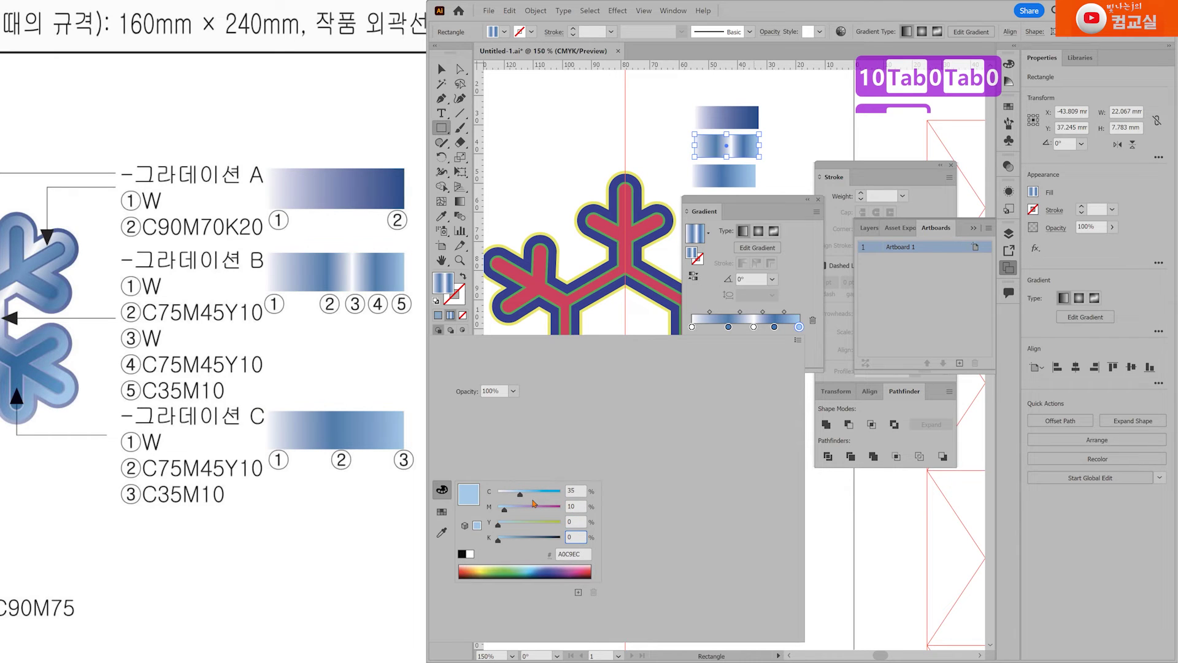
{"action": "key", "text": "Return"}
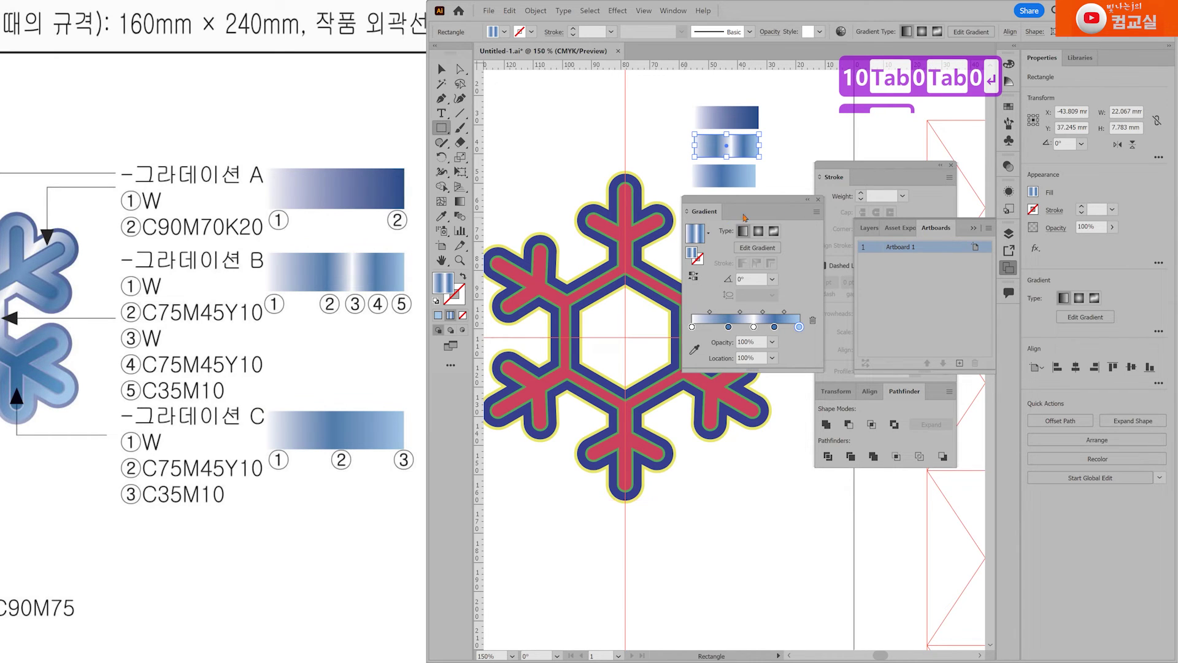
{"action": "left_click", "coordinate": [819, 199]}
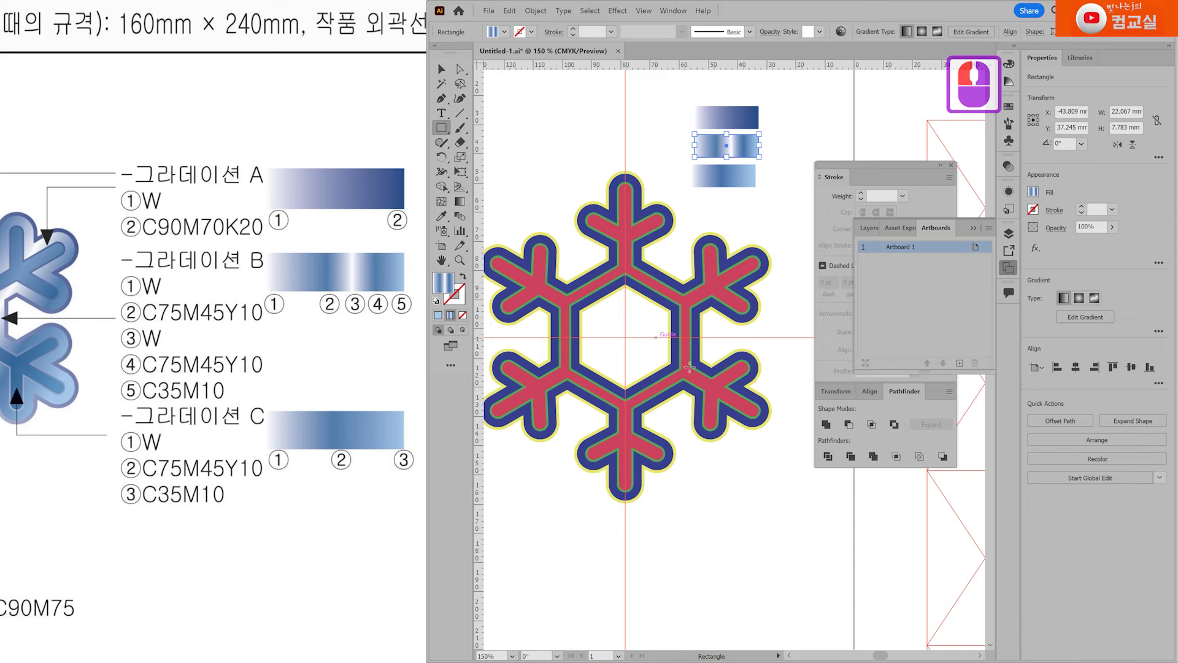
Fill the snowflake's red inner shape with the lowest rectangle's gradient, sampled with the Eyedropper.
{"action": "scroll", "coordinate": [112, 303], "scroll_direction": "up", "scroll_amount": 2}
{"action": "scroll", "coordinate": [153, 365], "scroll_direction": "up", "scroll_amount": 3}
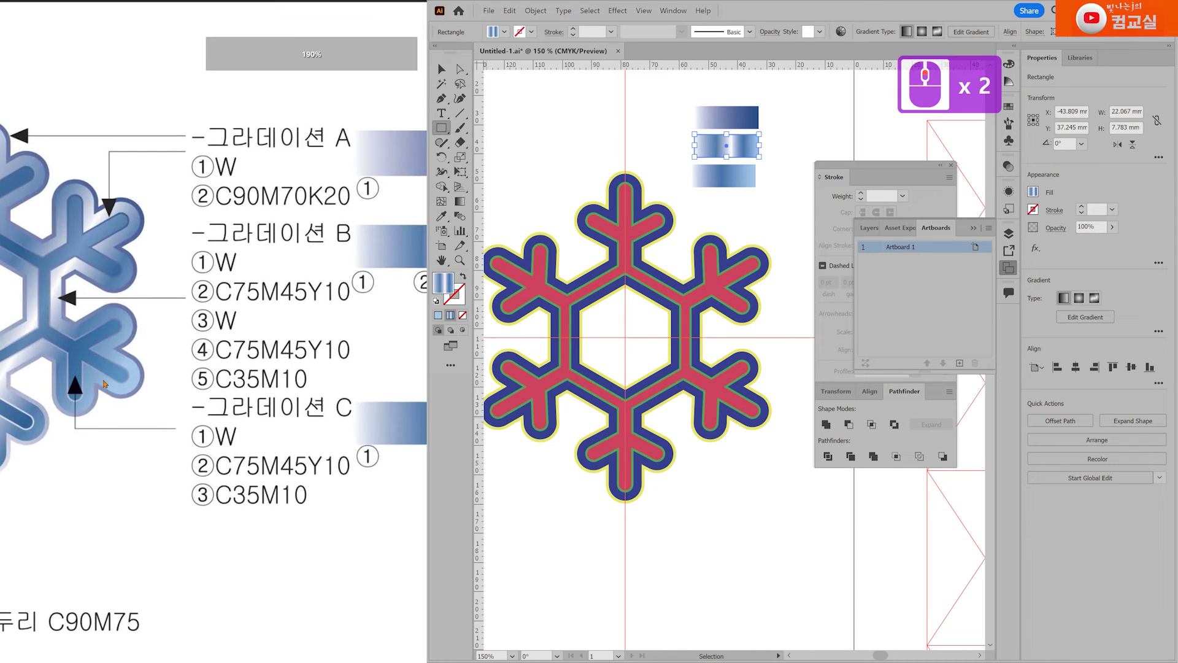
{"action": "key", "text": "v"}
{"action": "left_click", "coordinate": [706, 400]}
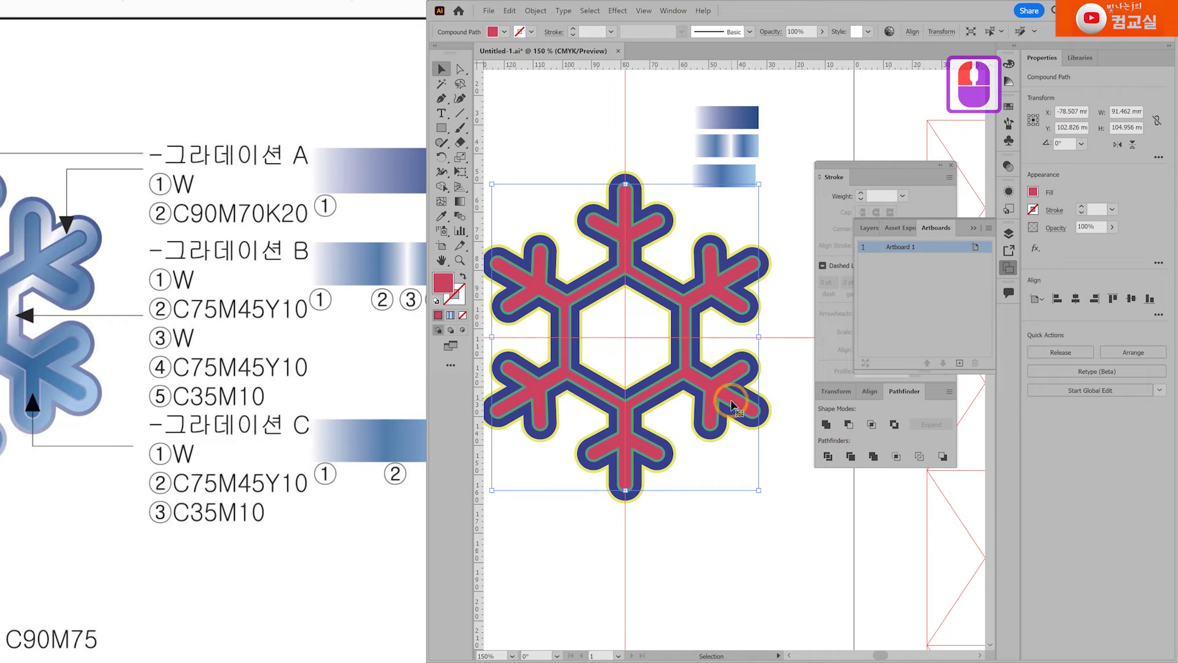
{"action": "key", "text": "i"}
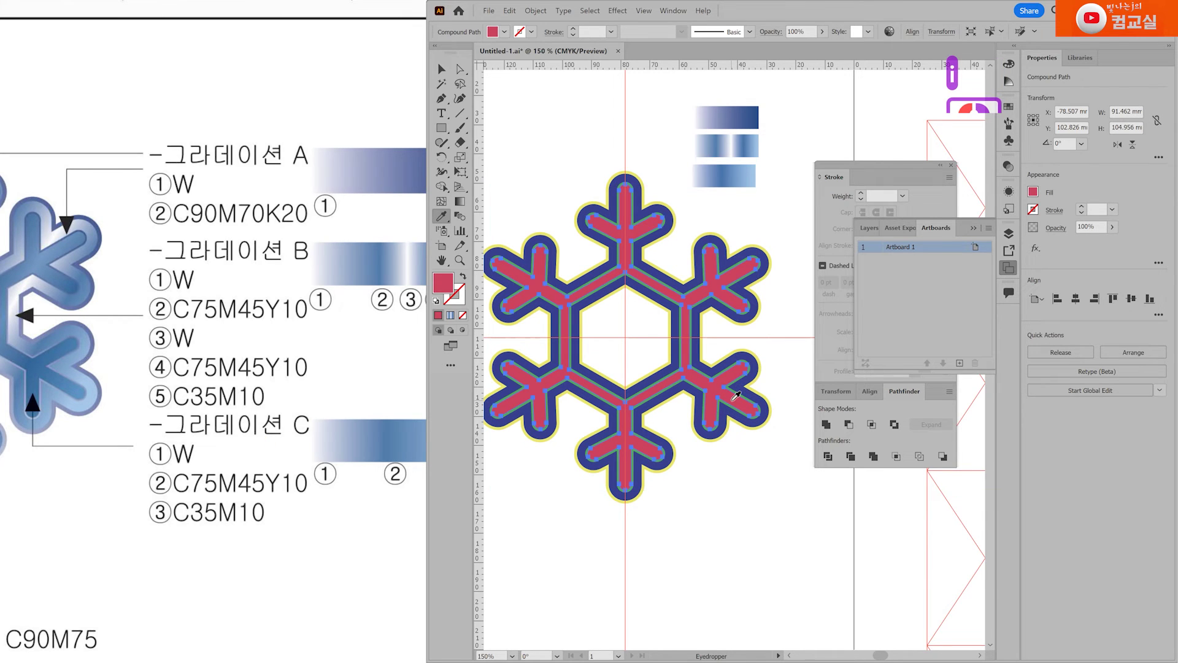
{"action": "left_click", "coordinate": [743, 176]}
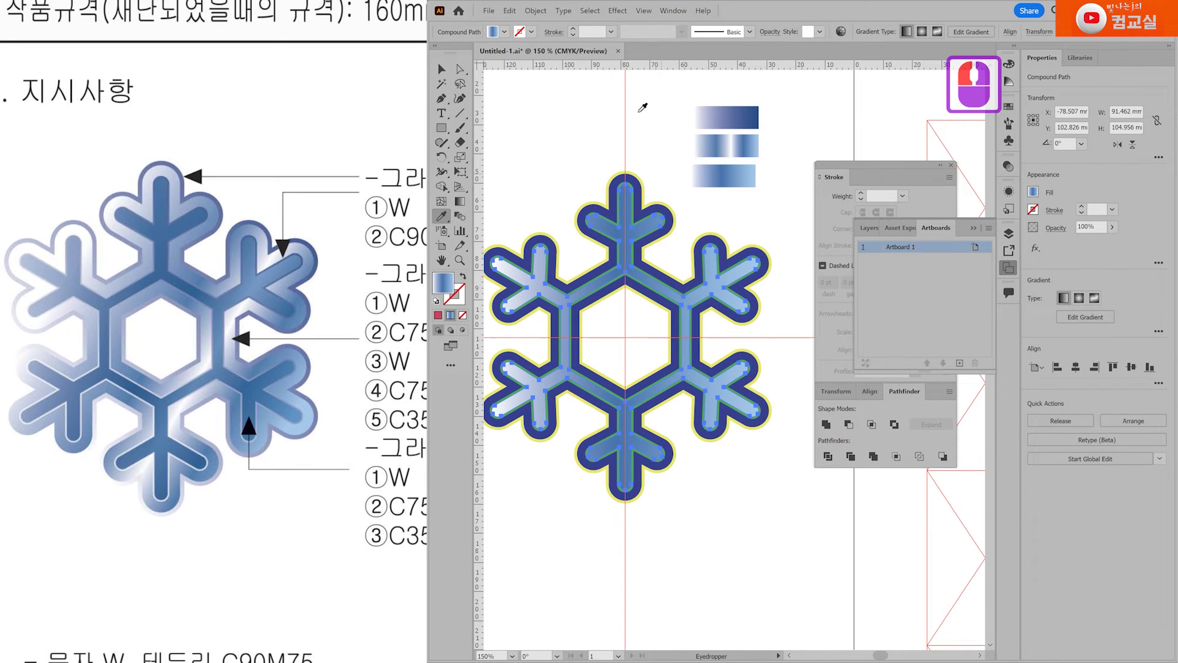
Run the inner shape's linear gradient diagonally, from beyond the snowflake's upper-left arm to beyond its lower-right arm.
{"action": "left_click", "coordinate": [459, 201]}
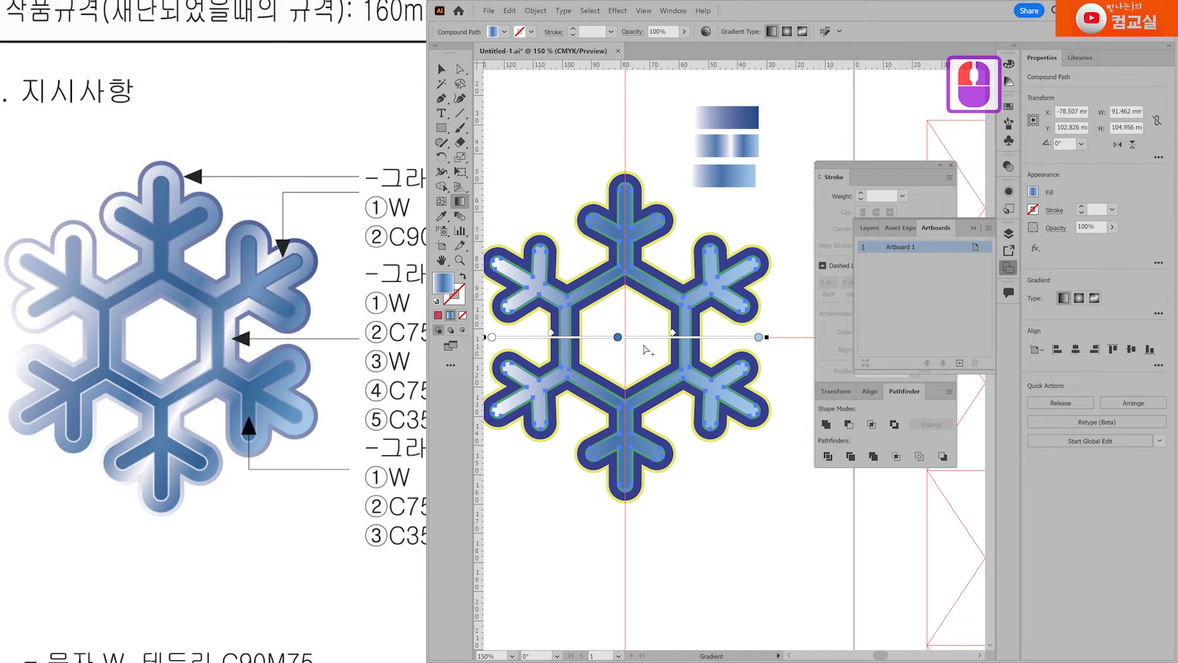
{"action": "scroll", "coordinate": [658, 355], "scroll_direction": "down", "scroll_amount": 1}
{"action": "scroll", "coordinate": [654, 358], "scroll_direction": "up", "scroll_amount": 1}
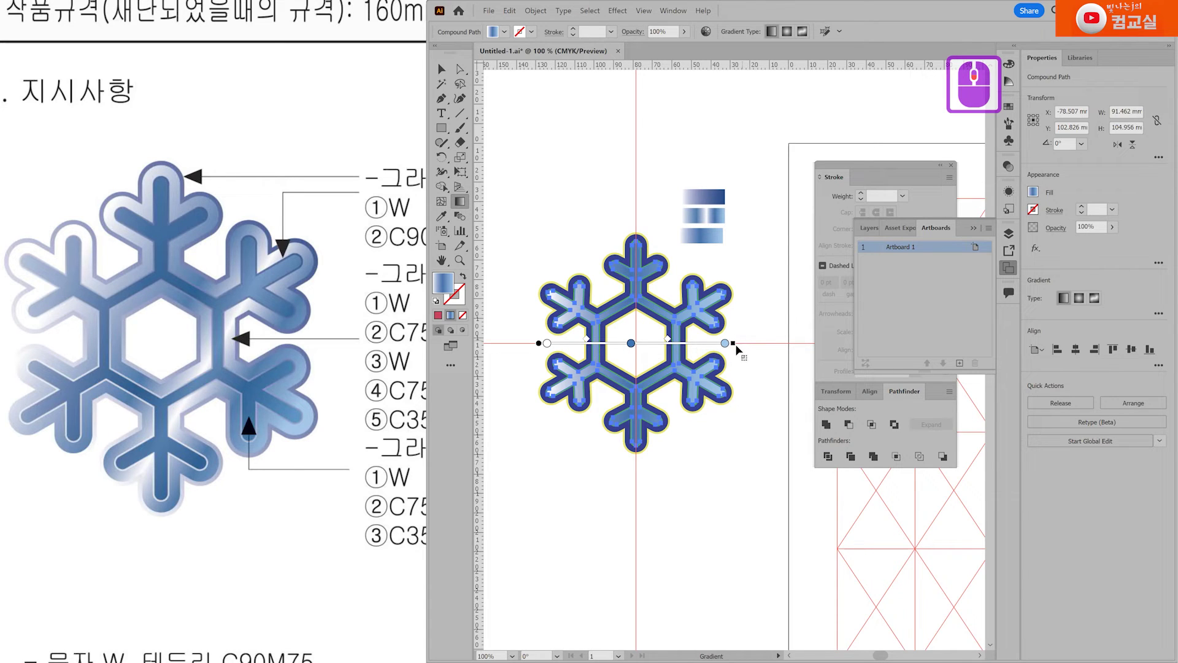
{"action": "left_click_drag", "start_coordinate": [737, 342], "coordinate": [689, 438]}
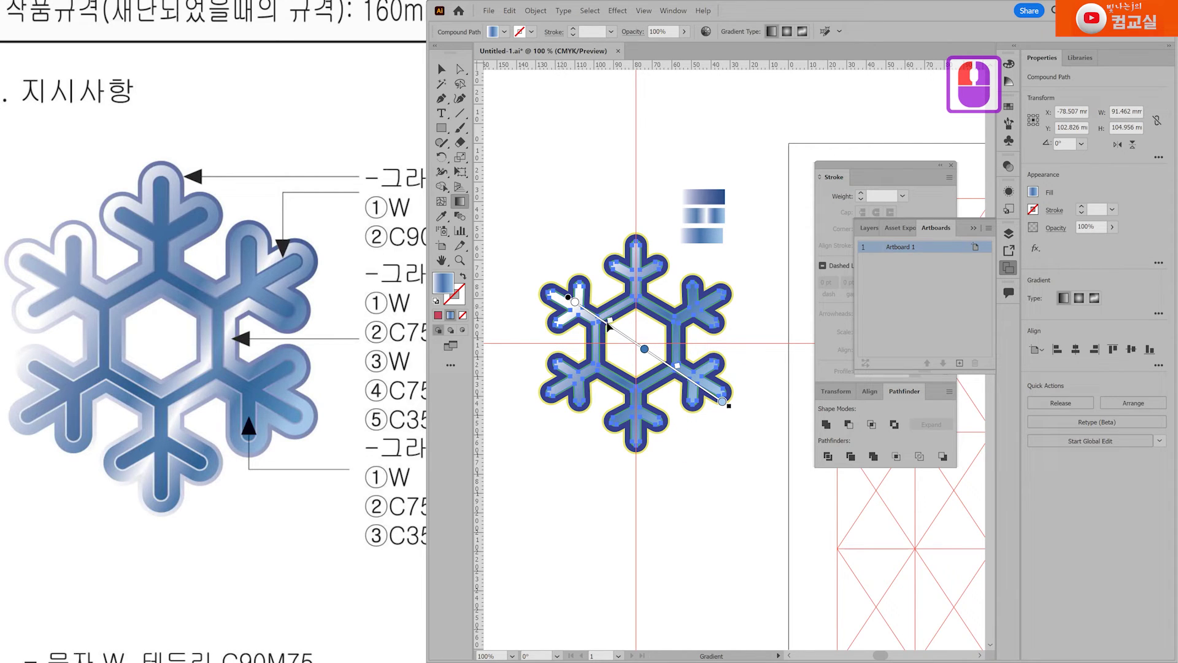
{"action": "left_click_drag", "start_coordinate": [730, 409], "coordinate": [813, 467]}
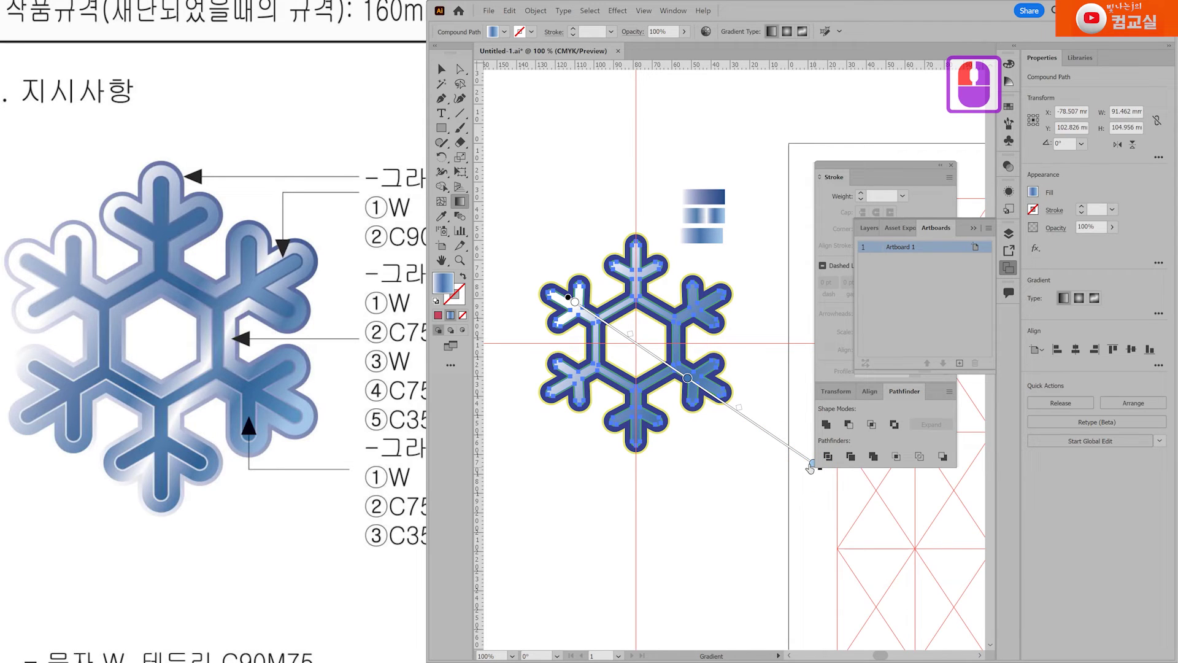
{"action": "left_click", "coordinate": [570, 299]}
{"action": "mouse_move", "coordinate": [646, 354]}
{"action": "left_mouse_down"}
{"action": "mouse_move", "coordinate": [600, 334]}
{"action": "mouse_move", "coordinate": [556, 284]}
{"action": "left_mouse_up"}
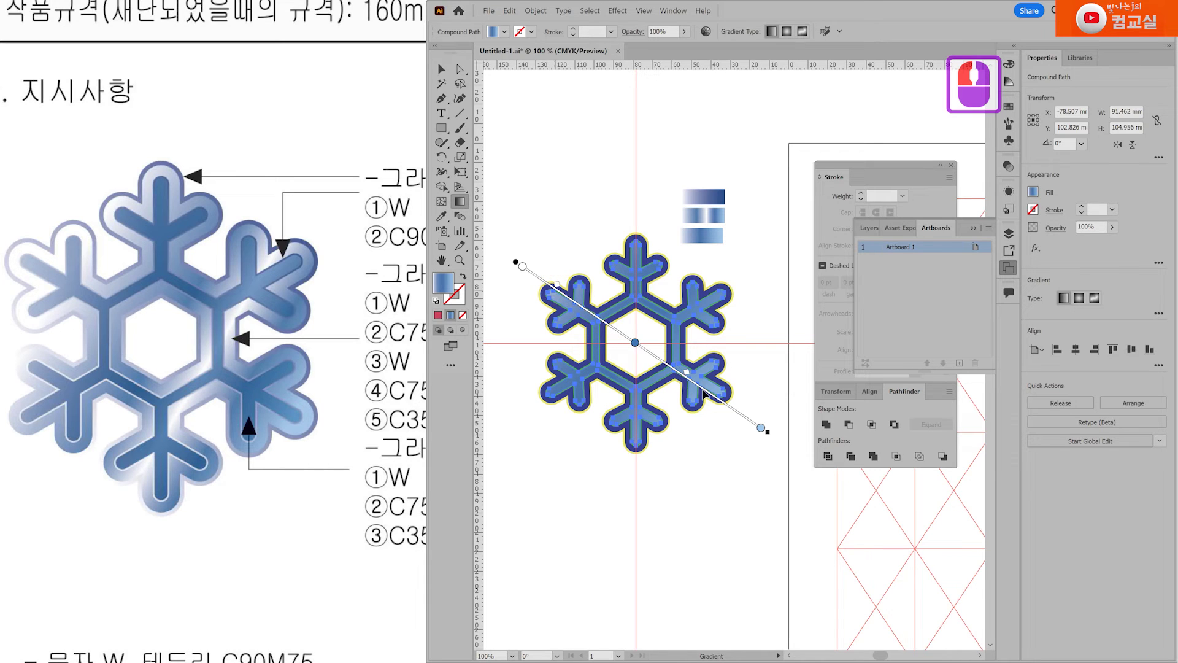
Widen the inner gradient's blue area by shifting both midpoints outward, keep the blue stop near the centre, and deselect the shape.
{"action": "left_click", "coordinate": [715, 391]}
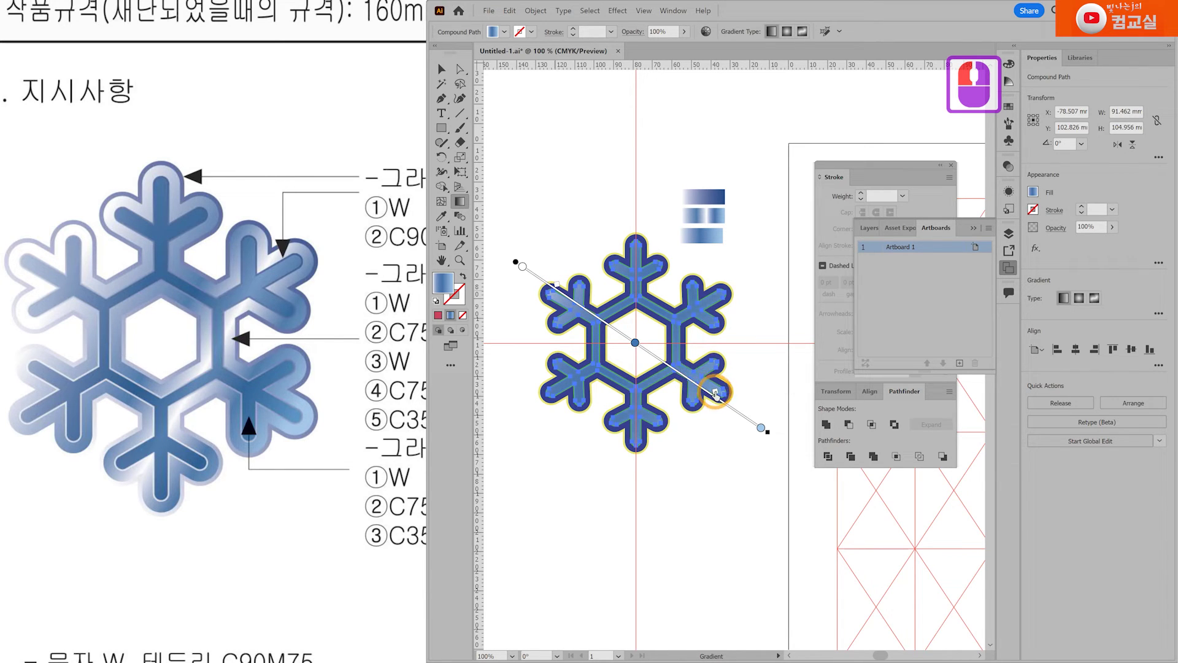
{"action": "left_click_drag", "start_coordinate": [716, 396], "coordinate": [728, 402]}
{"action": "left_click", "coordinate": [640, 348]}
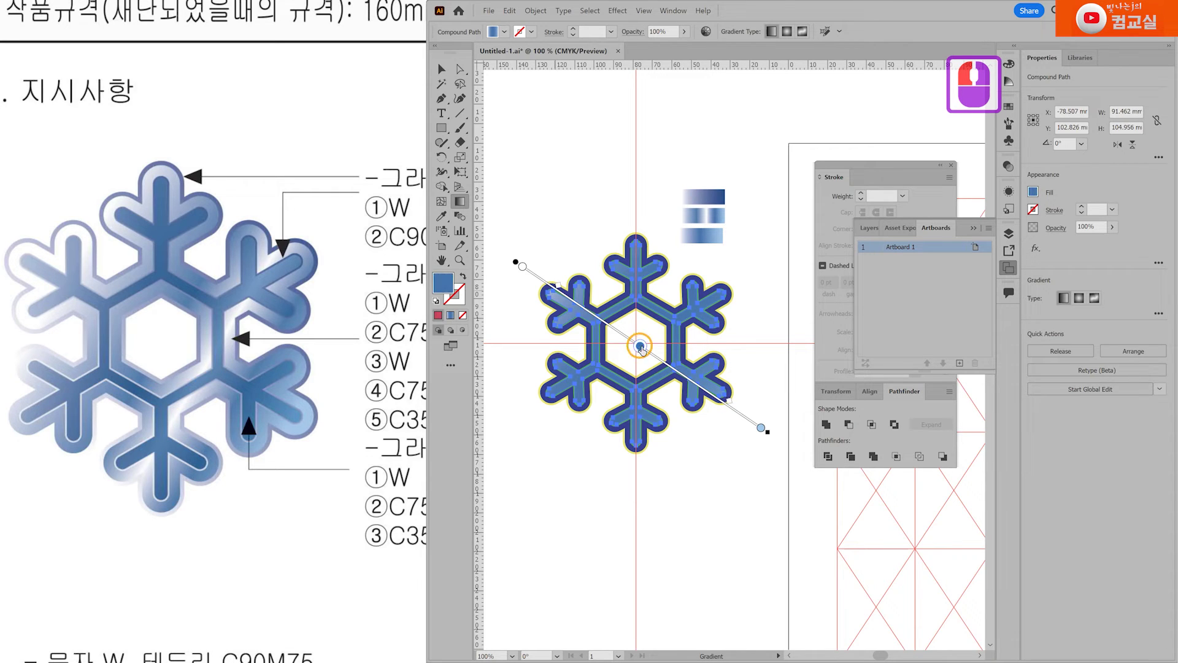
{"action": "left_click_drag", "start_coordinate": [557, 285], "coordinate": [535, 282]}
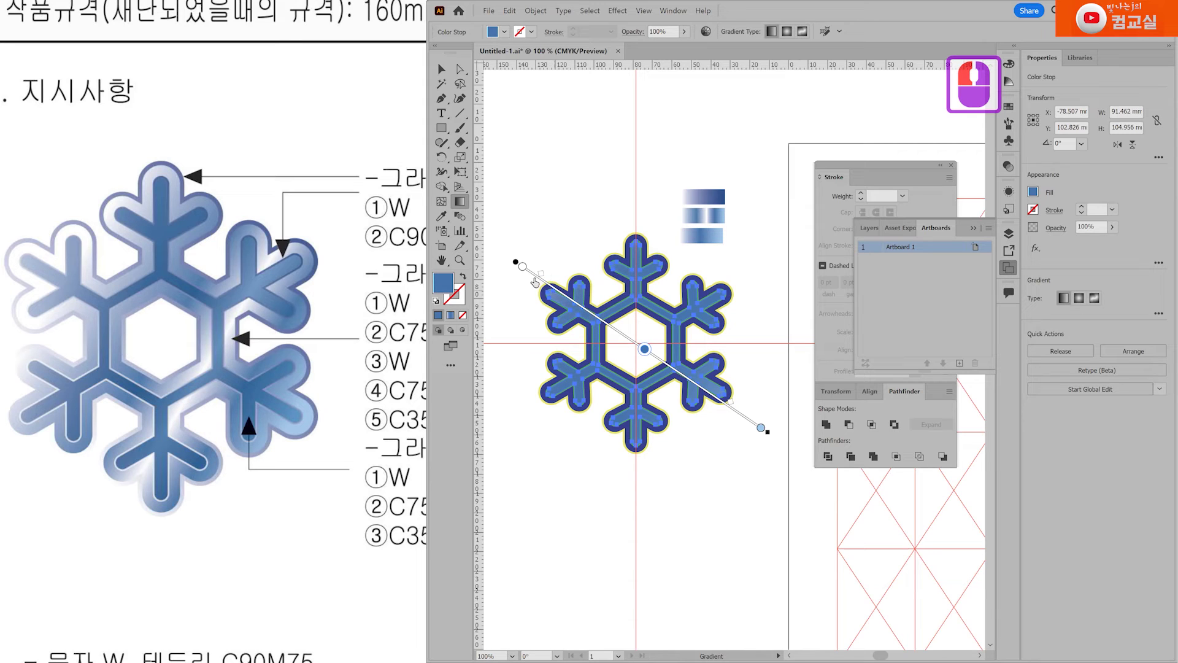
{"action": "left_click_drag", "start_coordinate": [644, 349], "coordinate": [632, 340]}
{"action": "left_click", "coordinate": [746, 454], "text": "ctrl"}
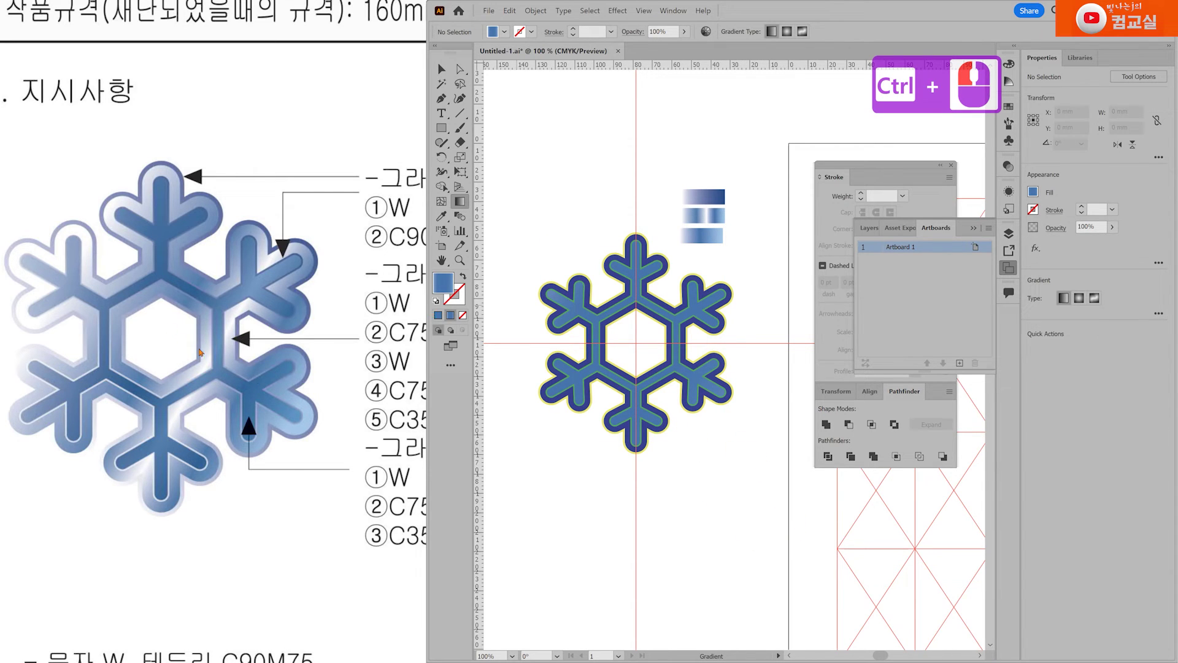
Fill the snowflake's thin green outline shape with the topmost rectangle's gradient, sampled with the Eyedropper, and deselect it.
{"action": "scroll", "coordinate": [669, 330], "scroll_direction": "up", "scroll_amount": 3}
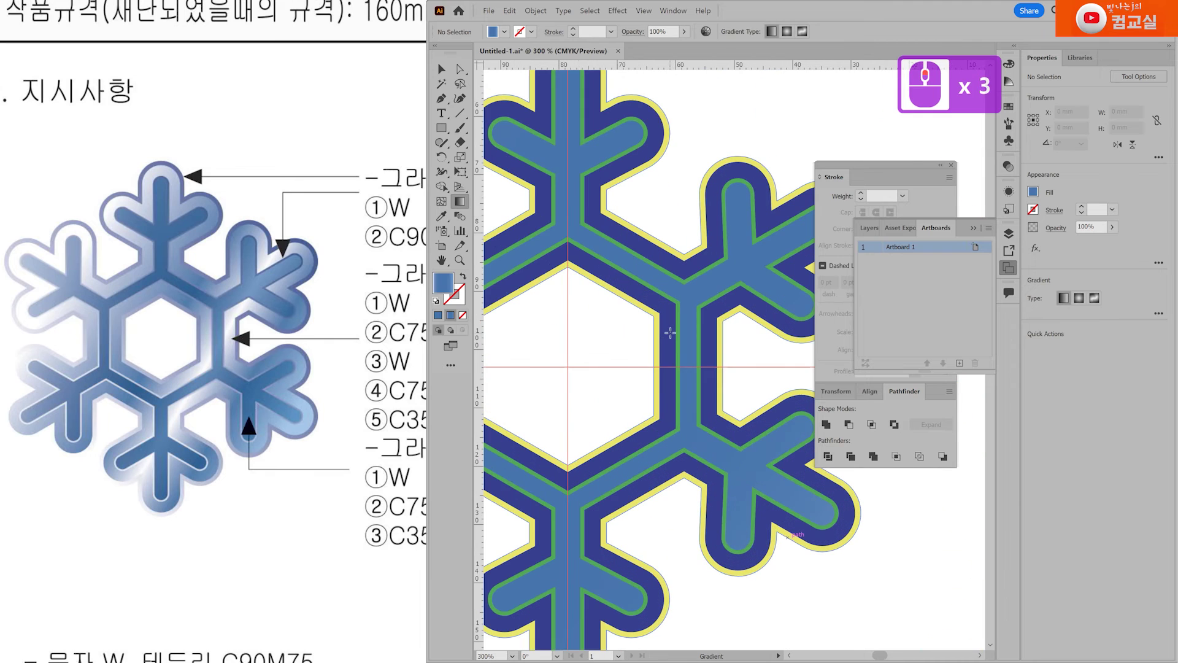
{"action": "left_click", "coordinate": [441, 68]}
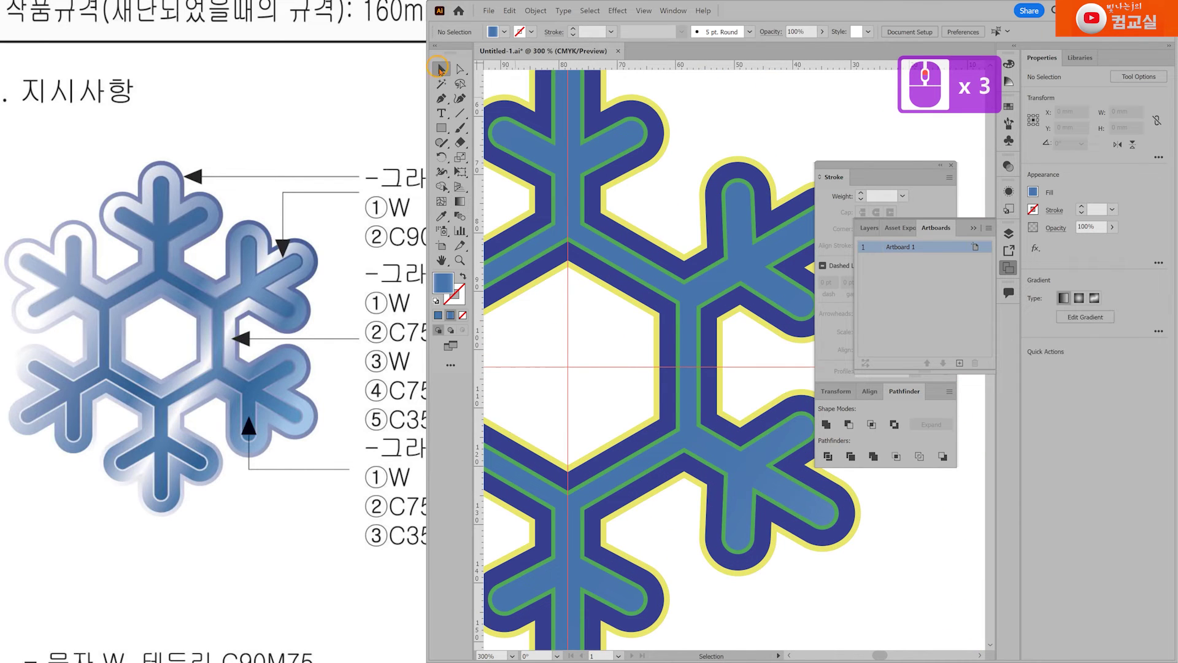
{"action": "left_click", "coordinate": [726, 237]}
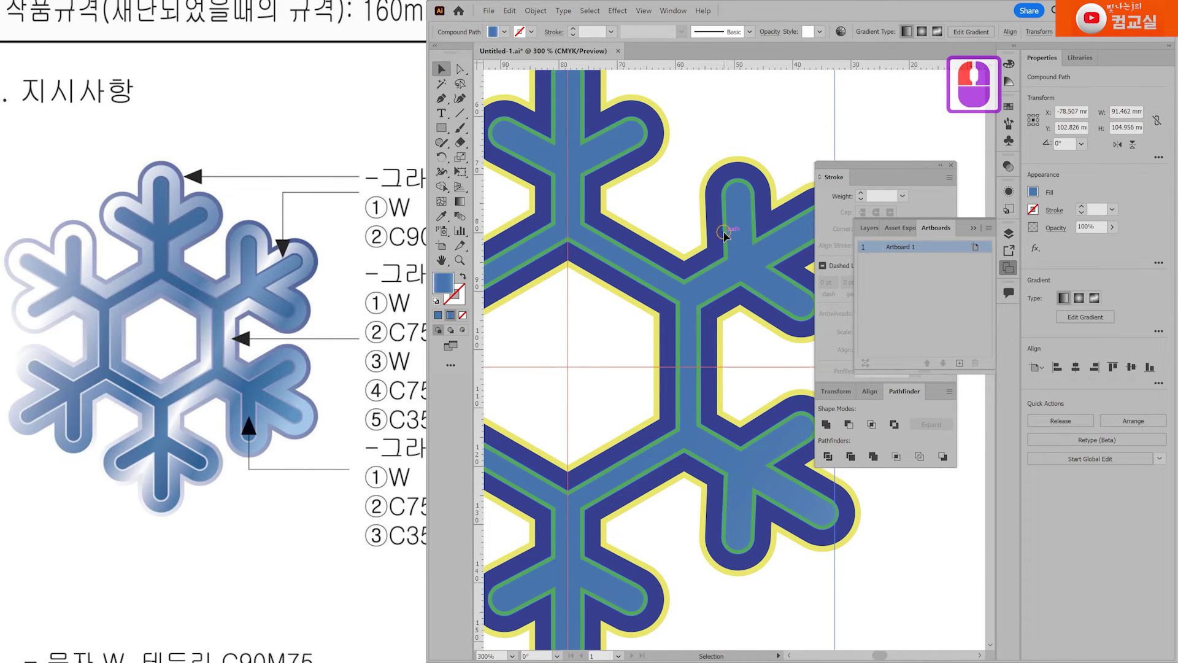
{"action": "scroll", "coordinate": [729, 242], "scroll_direction": "down", "scroll_amount": 5}
{"action": "scroll", "coordinate": [729, 243], "scroll_direction": "up", "scroll_amount": 2}
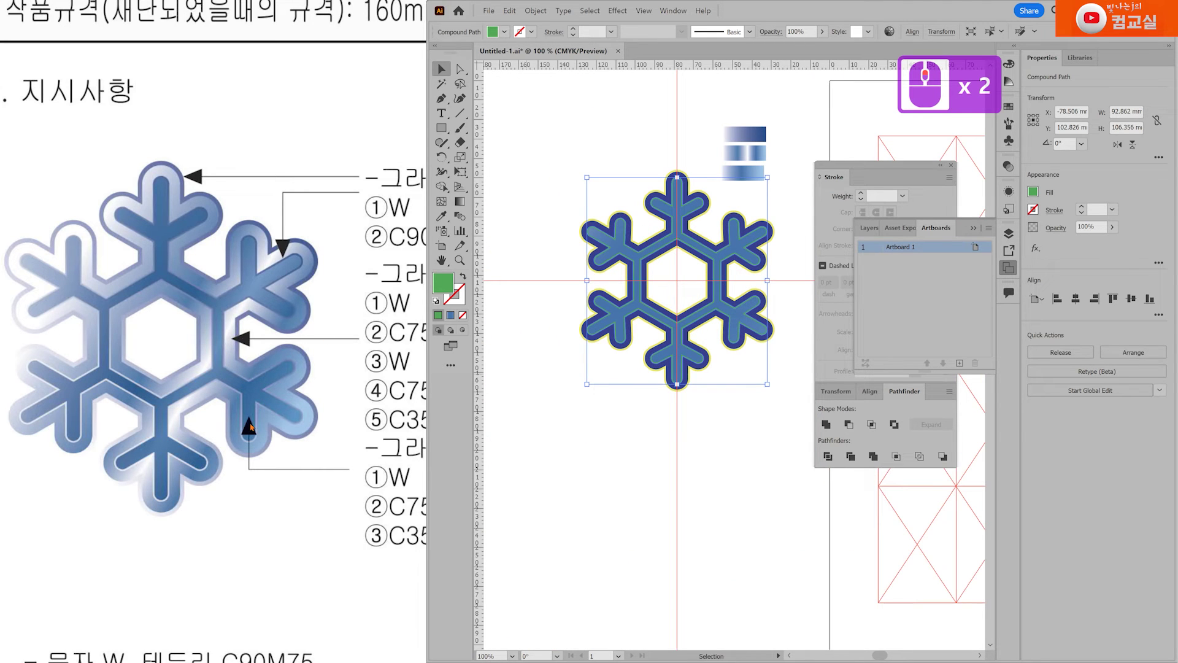
{"action": "scroll", "coordinate": [308, 265], "scroll_direction": "up", "scroll_amount": 2}
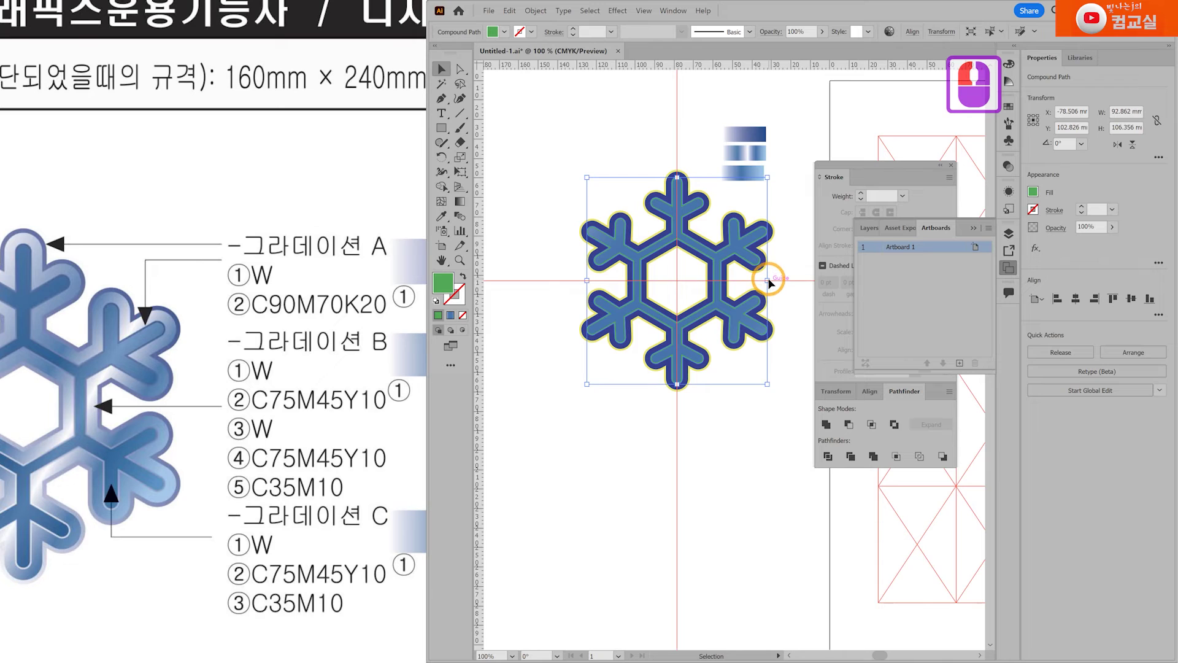
{"action": "key", "text": "i"}
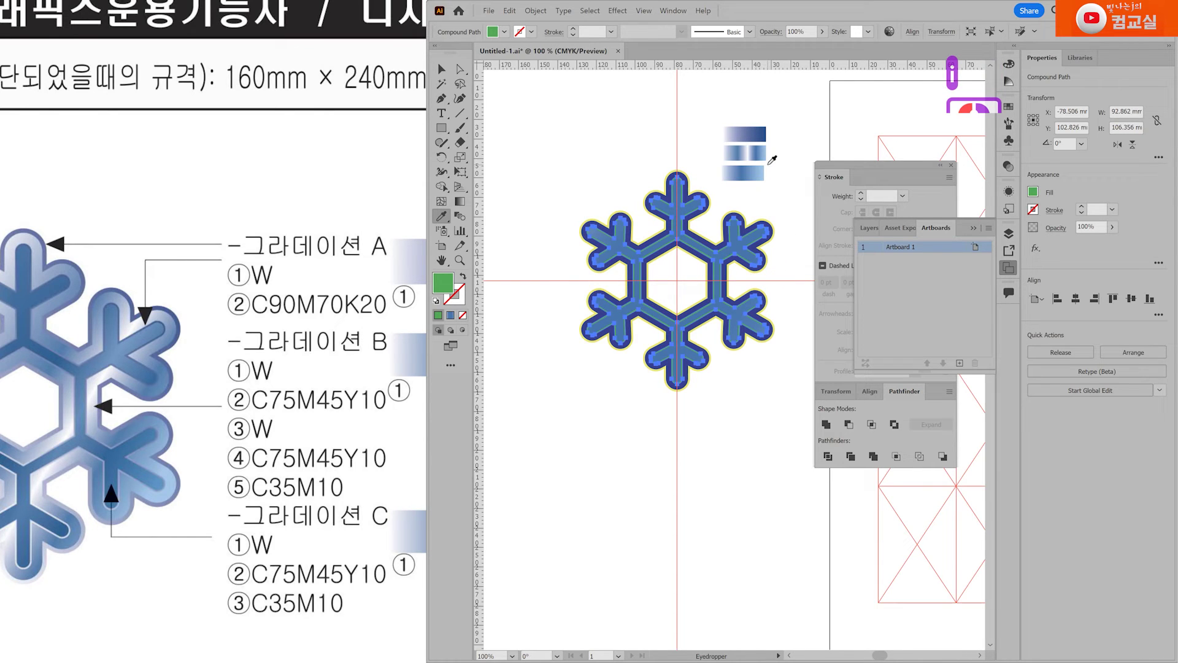
{"action": "left_click", "coordinate": [758, 131]}
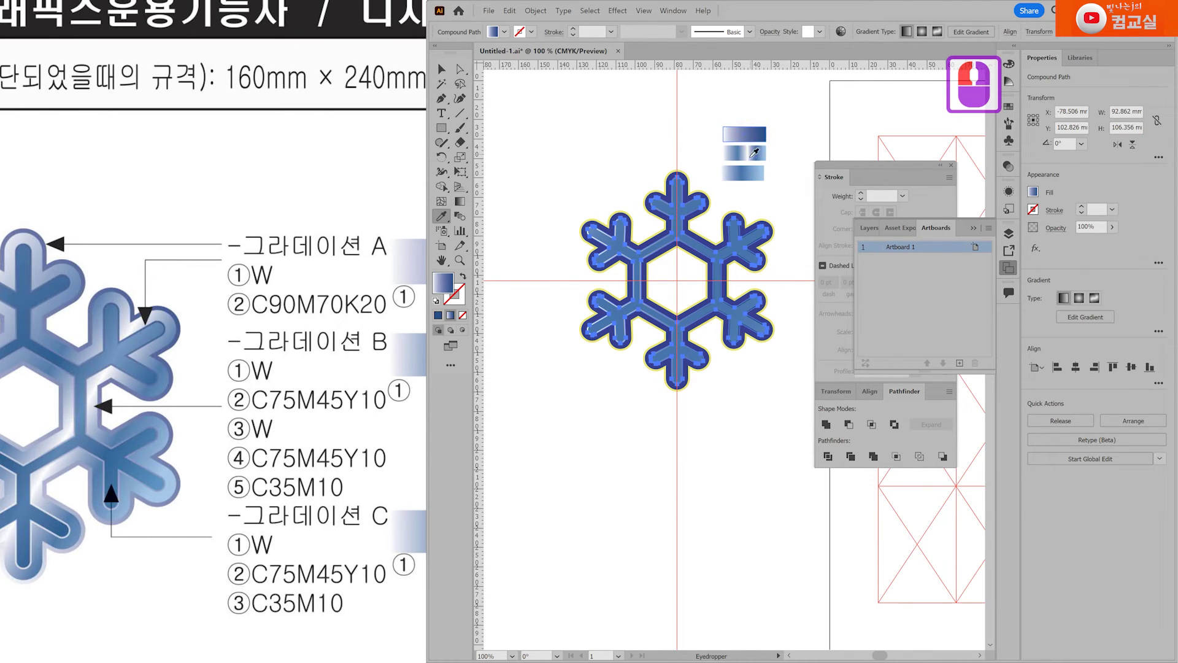
{"action": "key", "text": "ctrl+shift+a"}
{"action": "left_click_drag", "start_coordinate": [687, 268], "coordinate": [763, 397]}
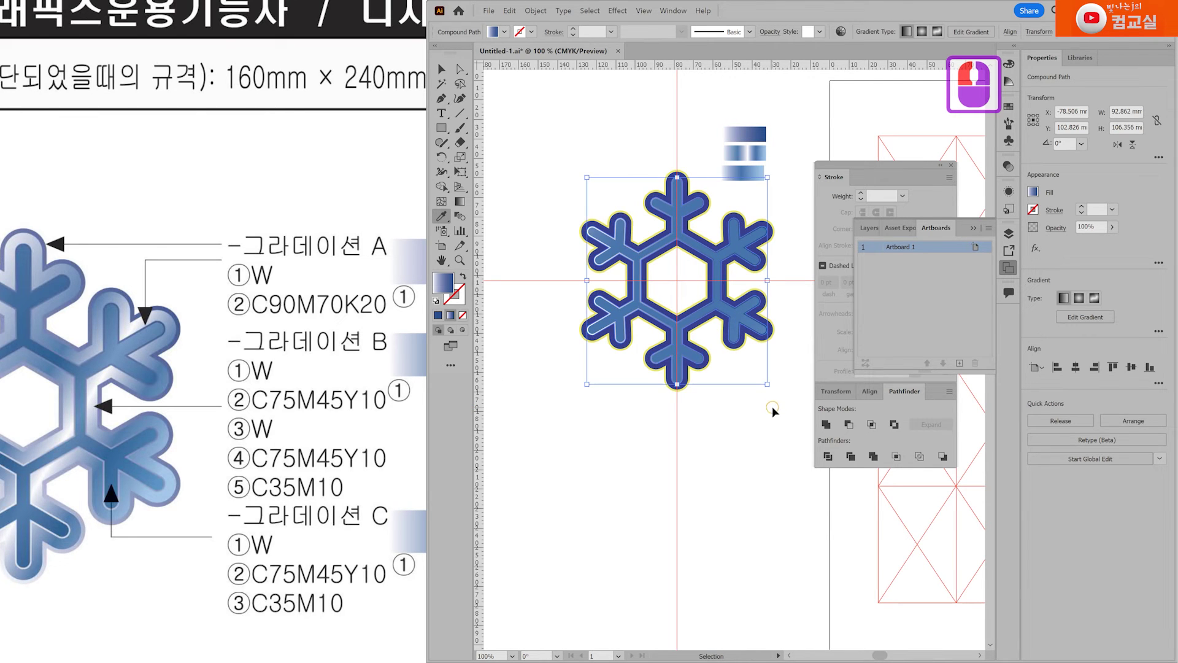
{"action": "left_click", "coordinate": [759, 377], "text": "ctrl"}
{"action": "scroll", "coordinate": [758, 375], "scroll_direction": "up", "scroll_amount": 1}
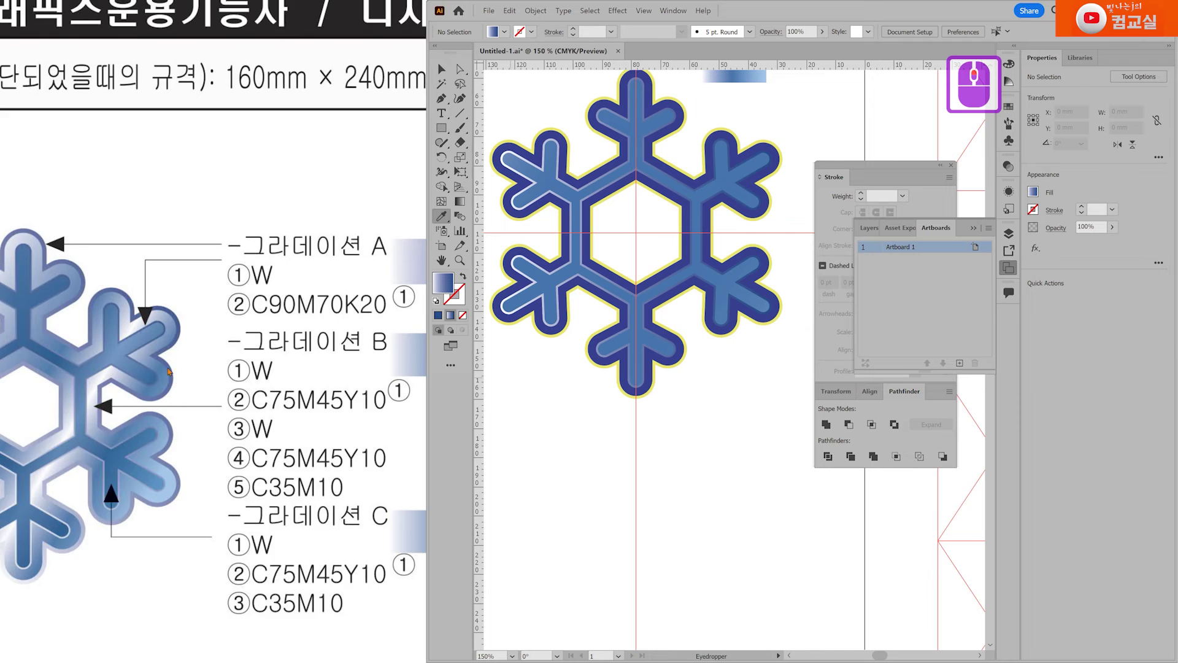
Select the thin outline around the inner shape for gradient editing, and clear the Stroke, Pathfinder and Artboards panels away from the artwork.
{"action": "scroll", "coordinate": [168, 371], "scroll_direction": "down", "scroll_amount": 4}
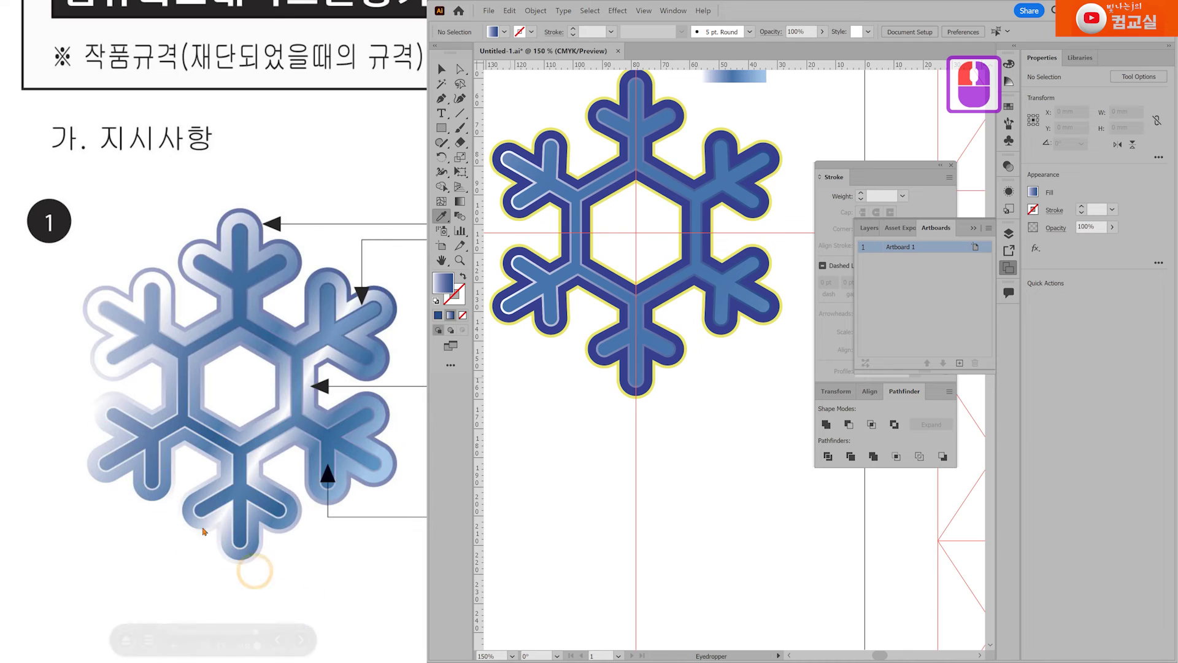
{"action": "double_click", "coordinate": [248, 544]}
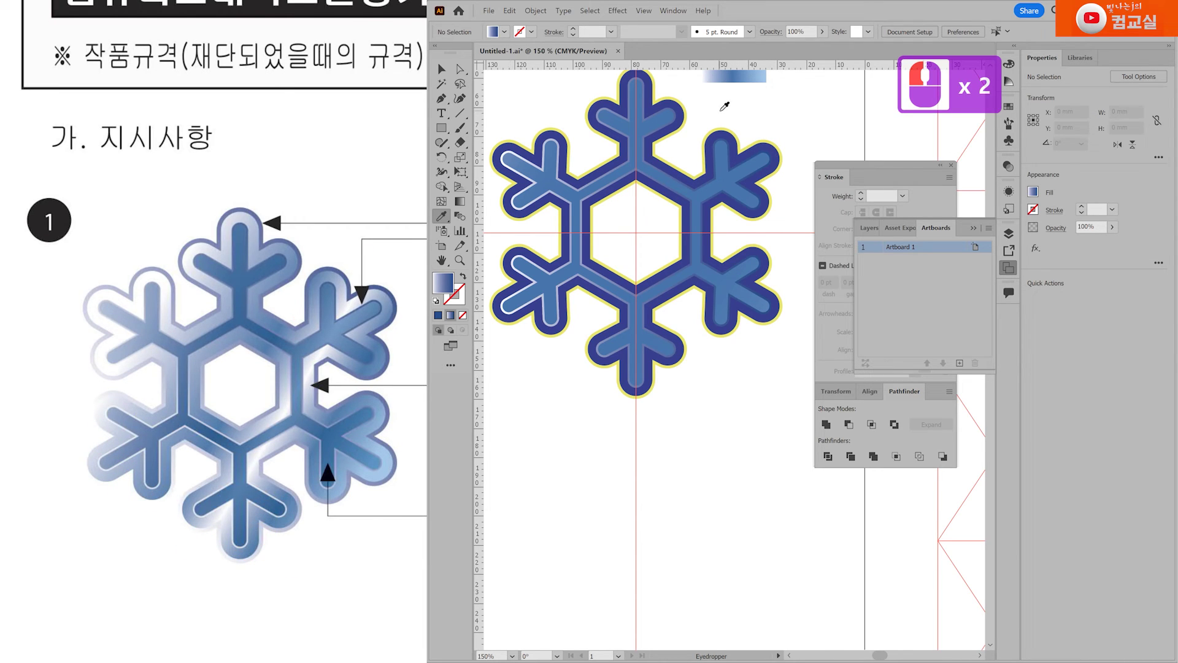
{"action": "scroll", "coordinate": [720, 185], "scroll_direction": "up", "scroll_amount": 1}
{"action": "scroll", "coordinate": [720, 185], "scroll_direction": "down", "scroll_amount": 1}
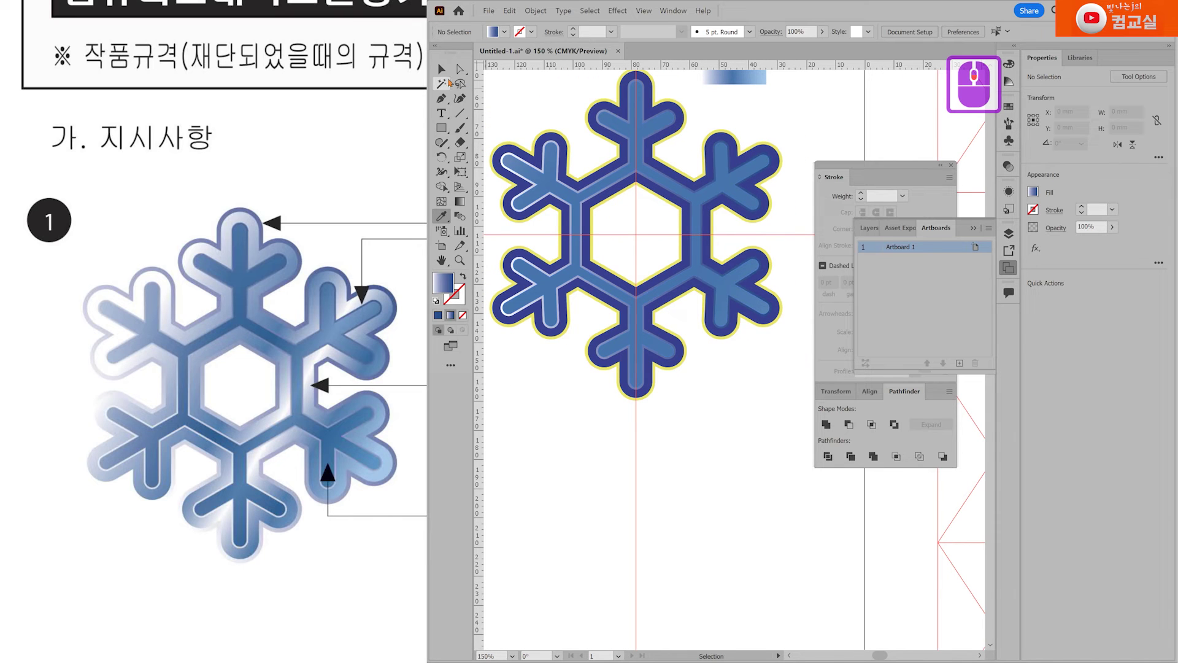
{"action": "left_click", "coordinate": [442, 69]}
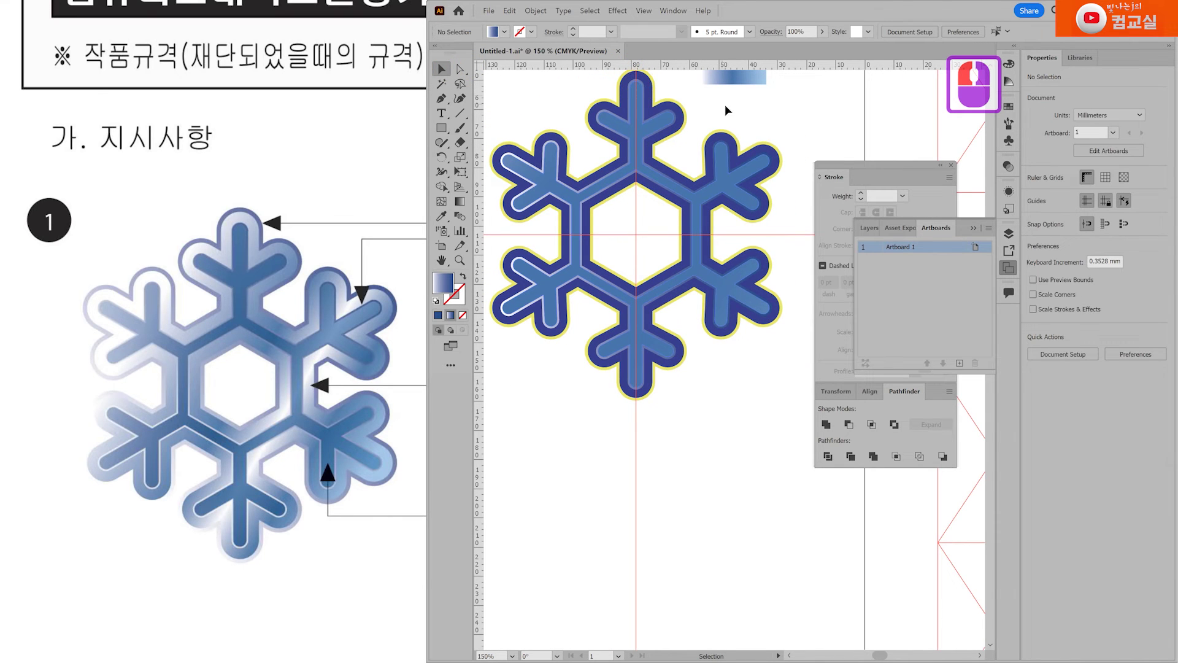
{"action": "scroll", "coordinate": [753, 221], "scroll_direction": "up", "scroll_amount": 2}
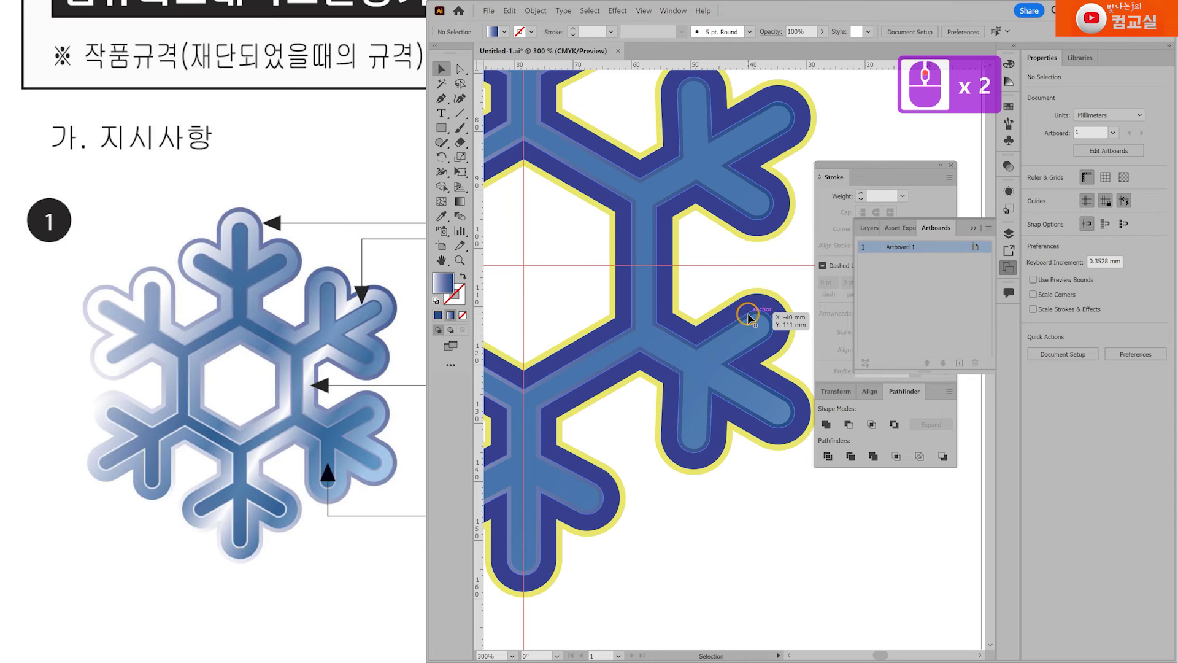
{"action": "left_click", "coordinate": [641, 338]}
{"action": "scroll", "coordinate": [662, 329], "scroll_direction": "down", "scroll_amount": 2}
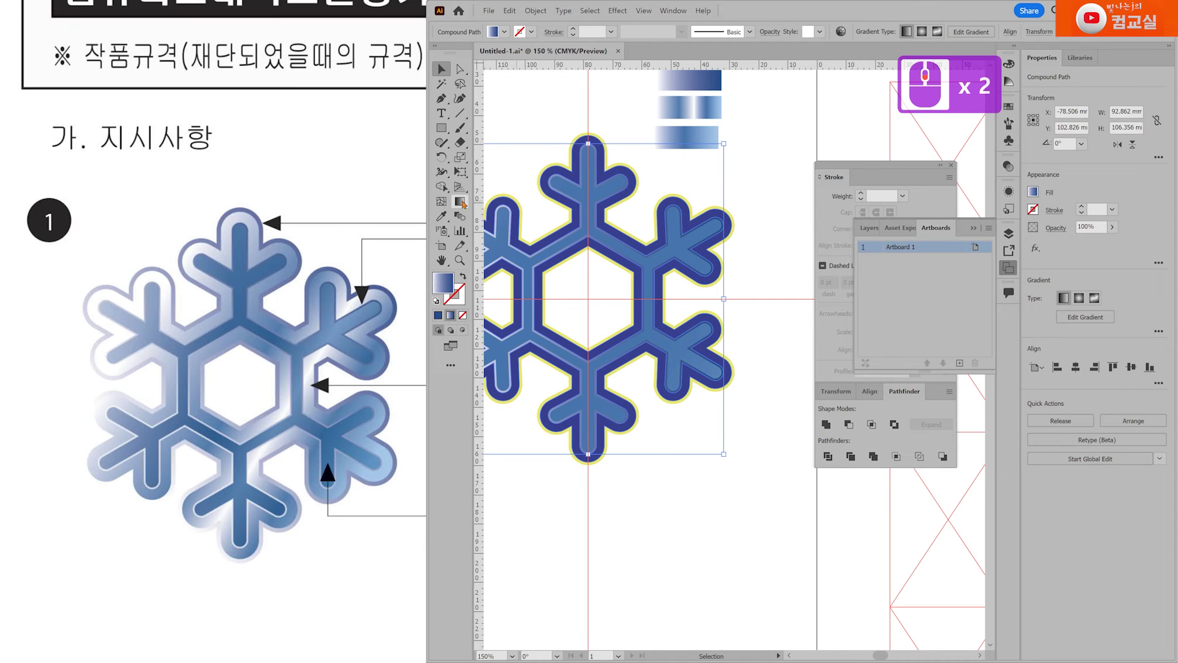
{"action": "left_click_drag", "start_coordinate": [560, 253], "coordinate": [632, 268]}
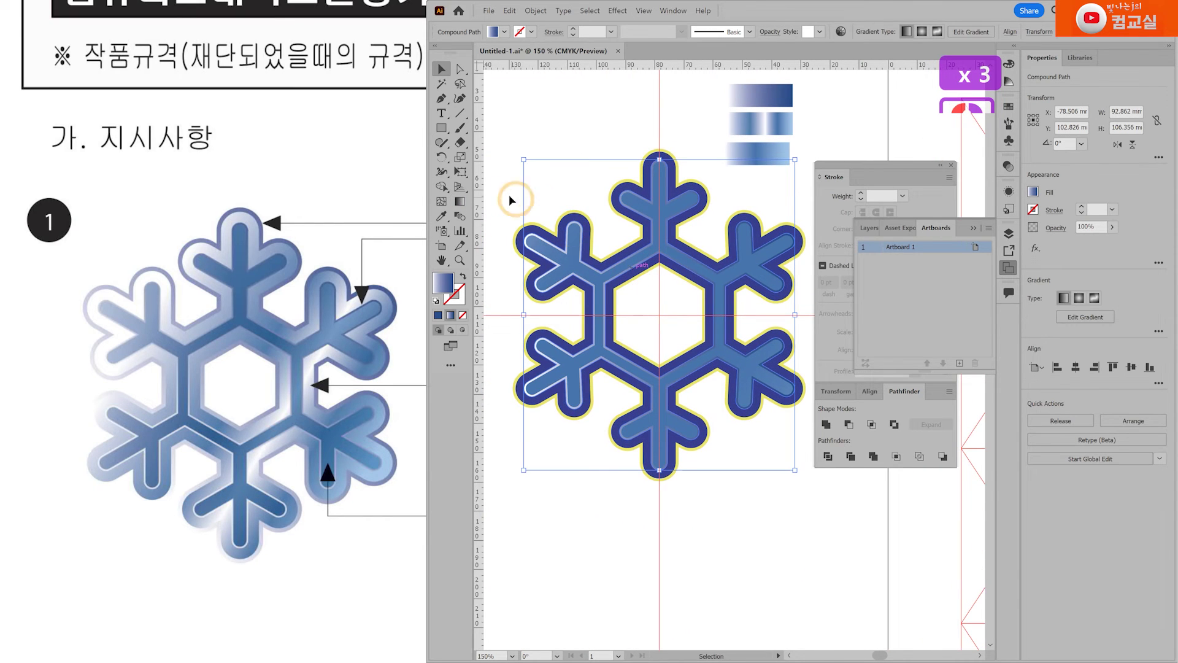
{"action": "left_click", "coordinate": [460, 202]}
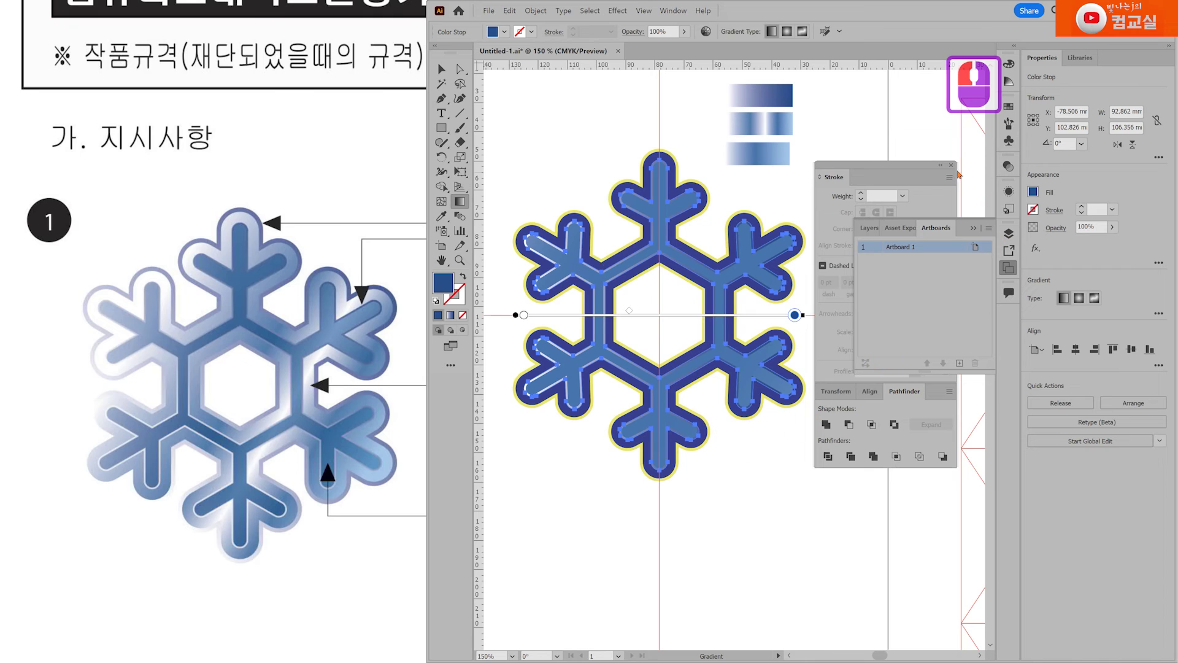
{"action": "mouse_move", "coordinate": [895, 171]}
{"action": "left_mouse_down"}
{"action": "mouse_move", "coordinate": [892, 392]}
{"action": "mouse_move", "coordinate": [916, 425]}
{"action": "left_mouse_up"}
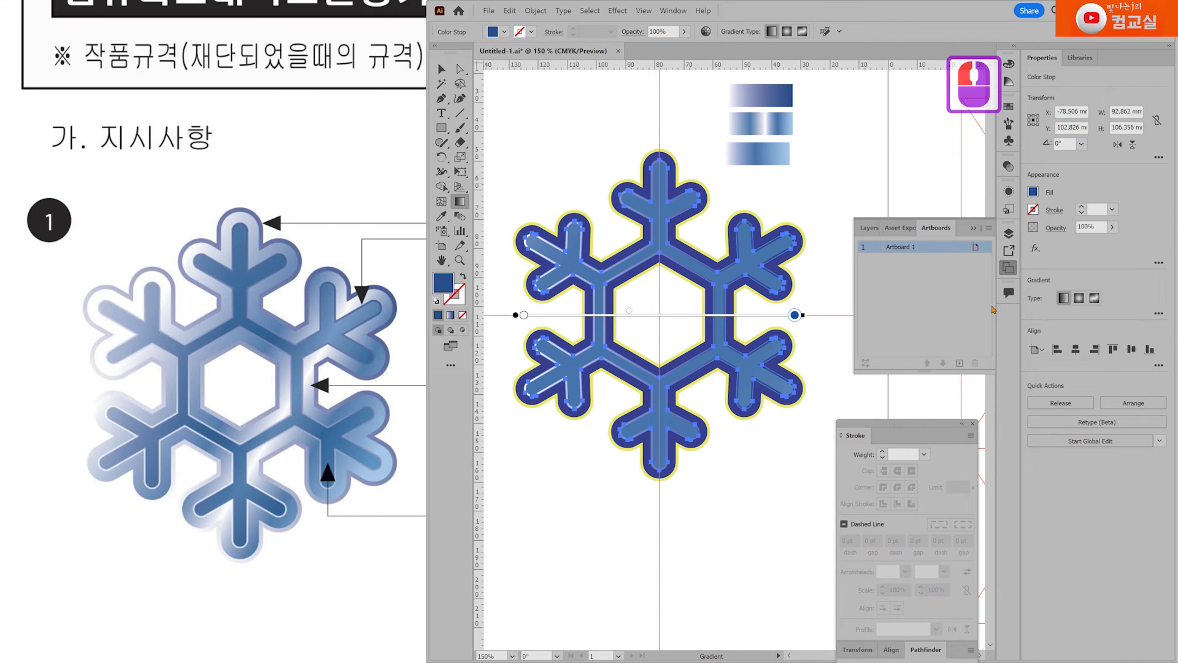
{"action": "left_click", "coordinate": [1009, 267]}
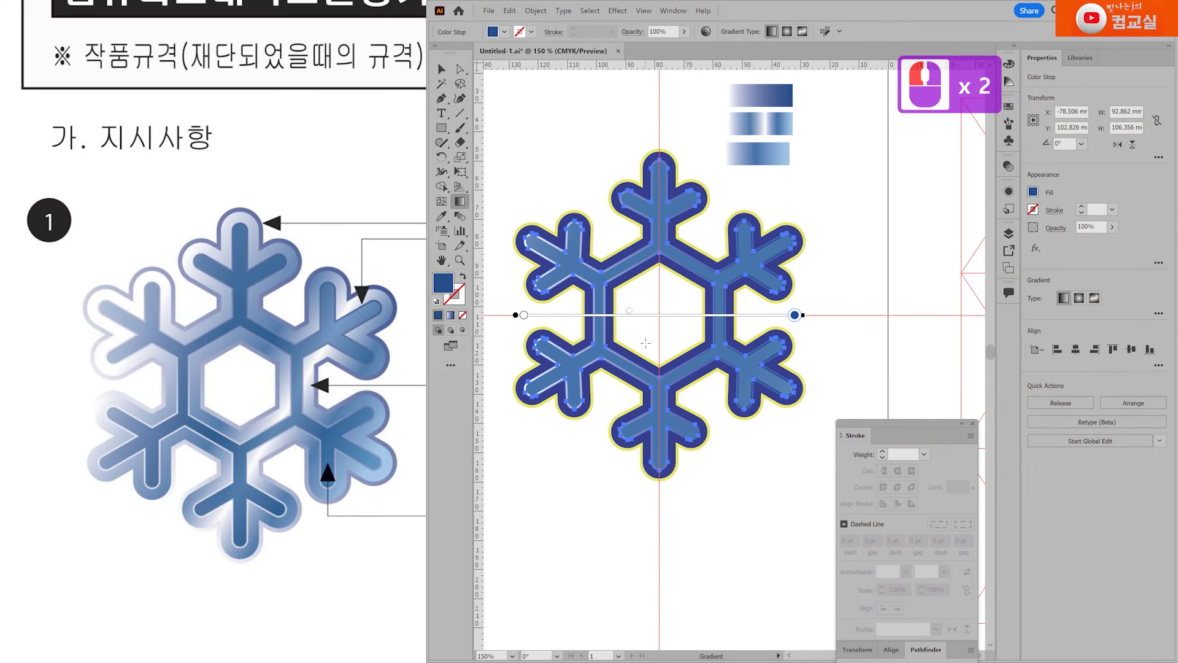
Run the thin outline's gradient diagonally from white at the lower-left arm to dark blue beyond the upper-right arm, and deselect it.
{"action": "scroll", "coordinate": [646, 343], "scroll_direction": "up", "scroll_amount": 1}
{"action": "scroll", "coordinate": [646, 343], "scroll_direction": "down", "scroll_amount": 1}
{"action": "mouse_move", "coordinate": [808, 316]}
{"action": "left_mouse_down"}
{"action": "mouse_move", "coordinate": [773, 178]}
{"action": "mouse_move", "coordinate": [724, 112]}
{"action": "left_mouse_up"}
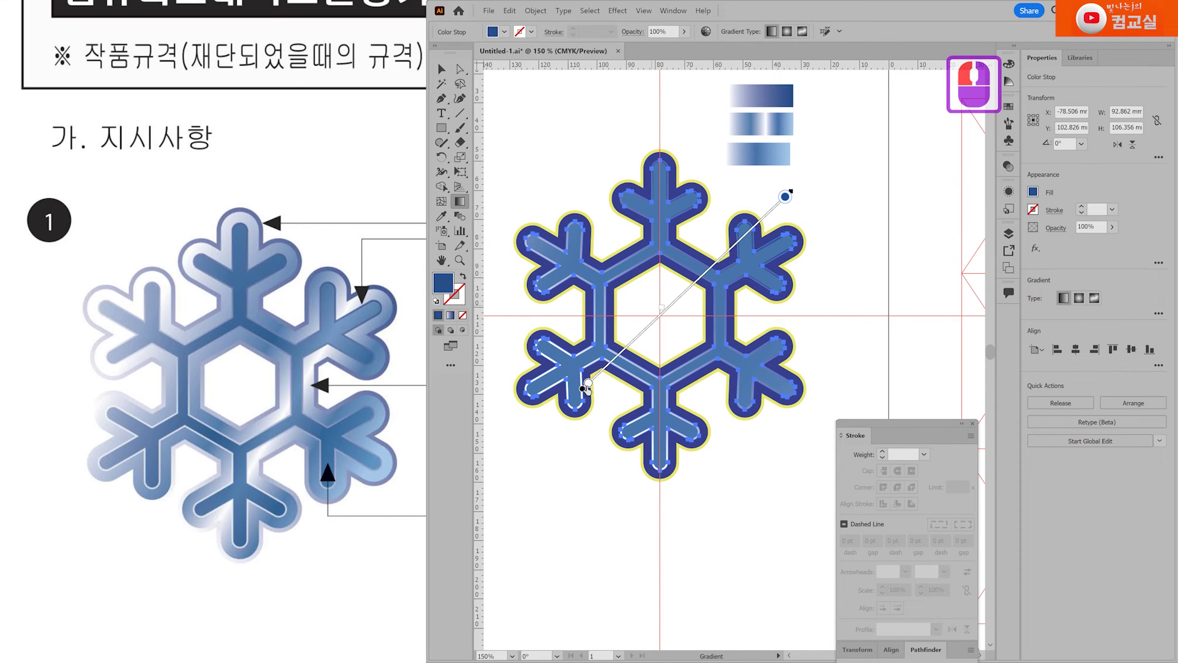
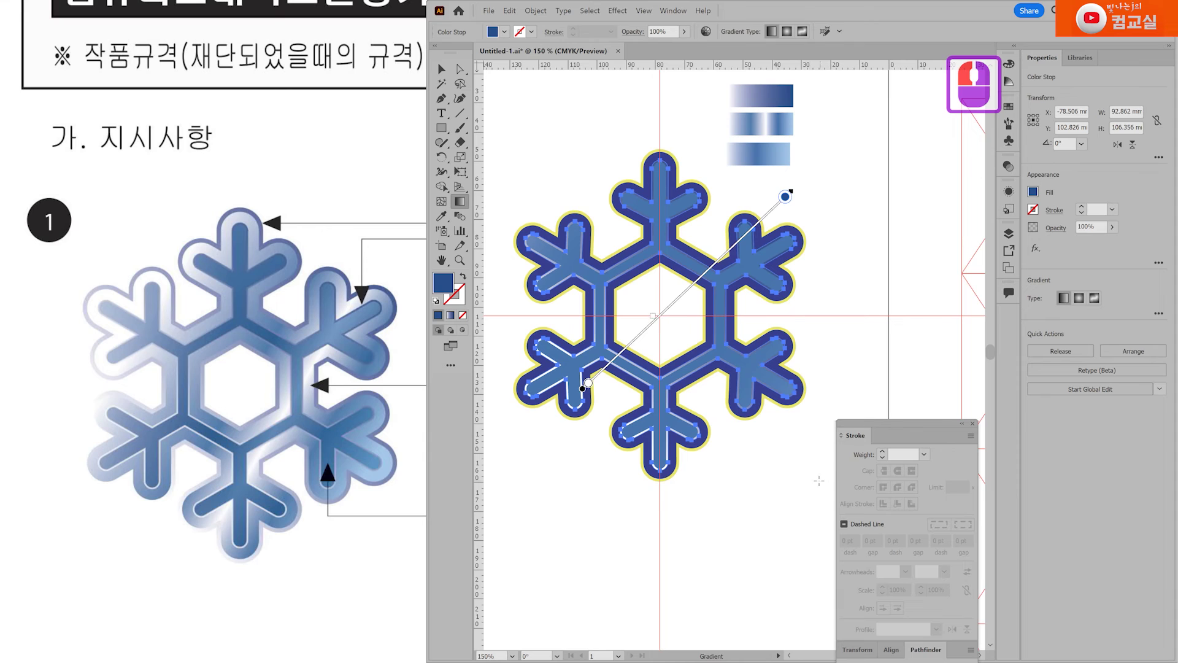
{"action": "left_click", "coordinate": [803, 518], "text": "ctrl"}
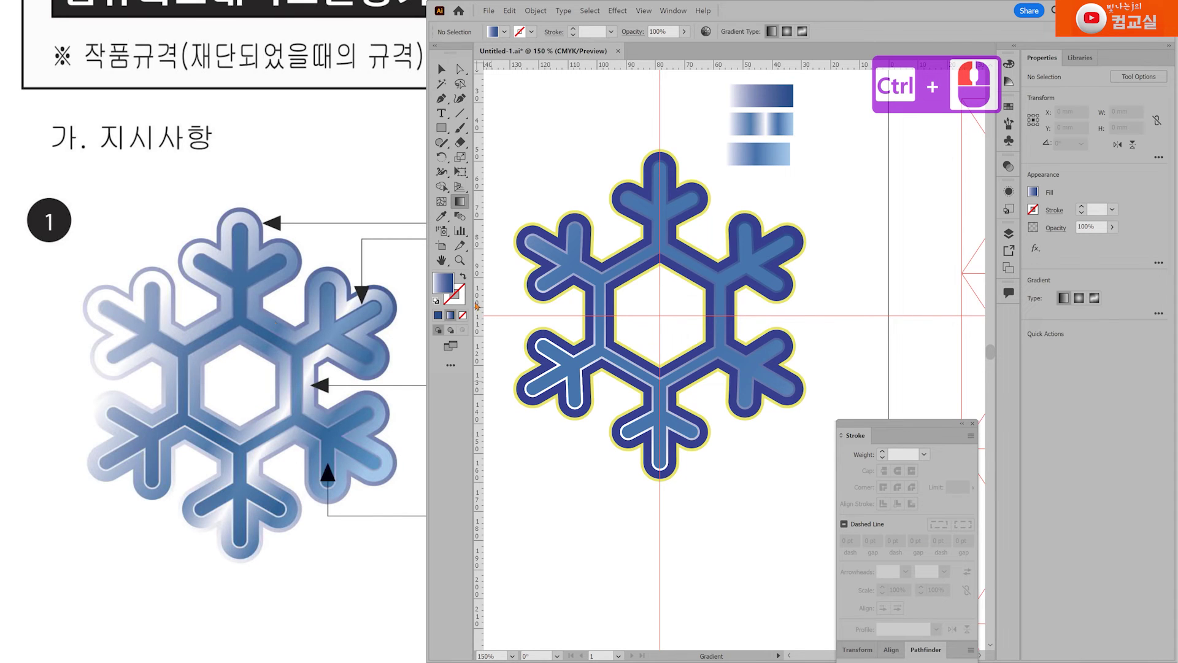
Examine the exam sheet's snowflake callouts and gradient A, B and C specifications for the wide dark blue outline.
{"action": "scroll", "coordinate": [685, 237], "scroll_direction": "up", "scroll_amount": 2}
{"action": "key", "text": "v"}
{"action": "left_click", "coordinate": [688, 256]}
{"action": "left_click", "coordinate": [689, 256]}
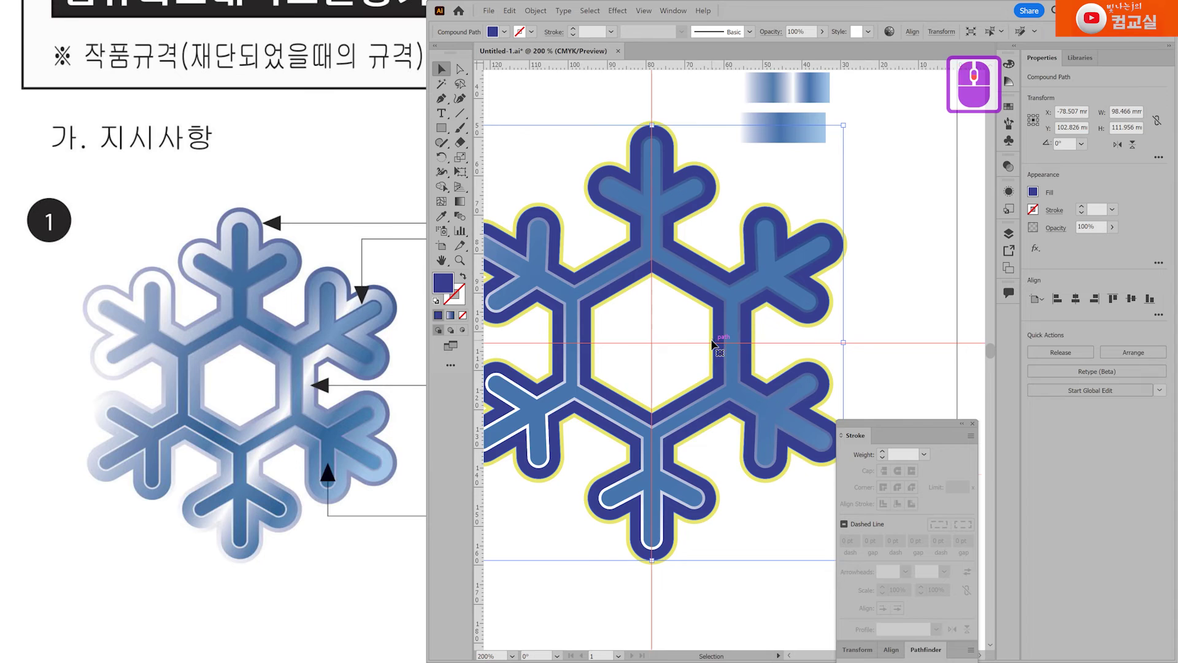
{"action": "scroll", "coordinate": [711, 339], "scroll_direction": "down", "scroll_amount": 1}
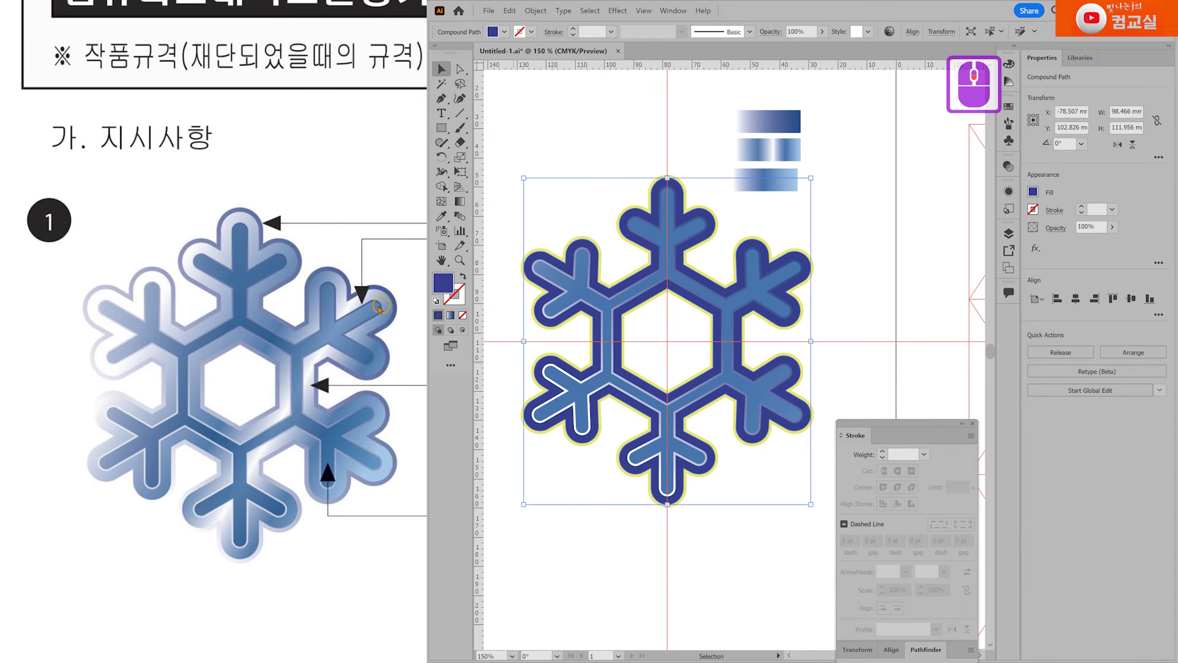
{"action": "left_click_drag", "start_coordinate": [337, 388], "coordinate": [220, 419]}
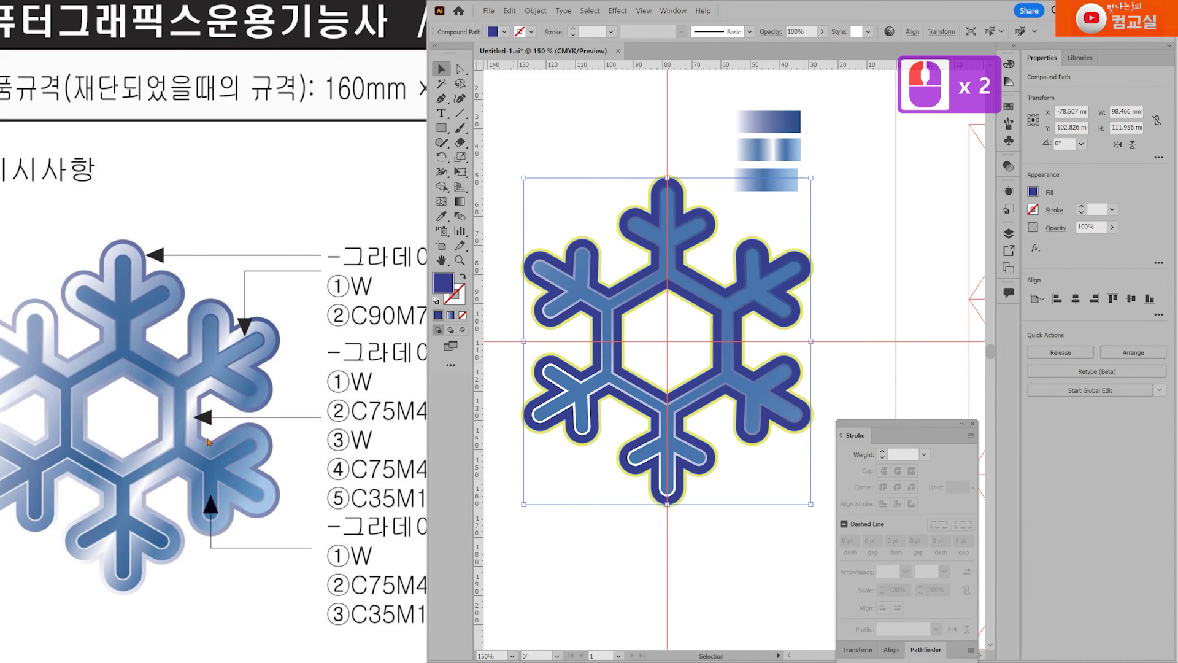
{"action": "scroll", "coordinate": [360, 424], "scroll_direction": "down", "scroll_amount": 2}
{"action": "scroll", "coordinate": [227, 374], "scroll_direction": "up", "scroll_amount": 2}
{"action": "left_click", "coordinate": [825, 230]}
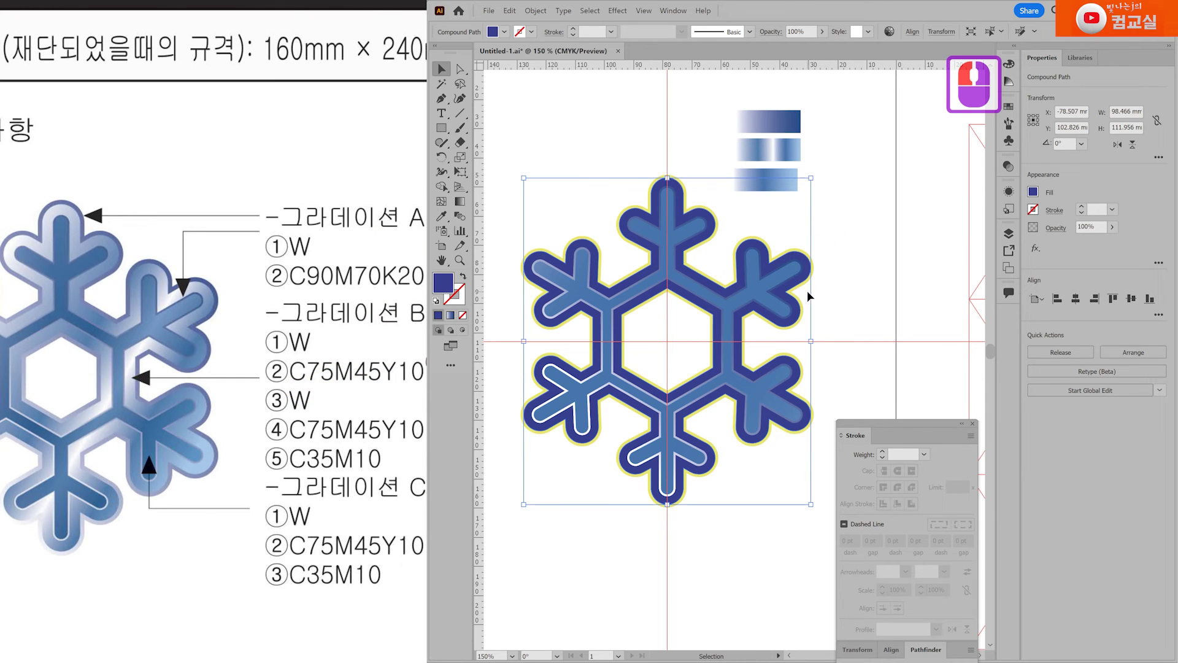
Fill the snowflake's wide dark blue outline shape with the middle sample rectangle's gradient using the Eyedropper.
{"action": "left_click", "coordinate": [737, 349]}
{"action": "left_click", "coordinate": [739, 351]}
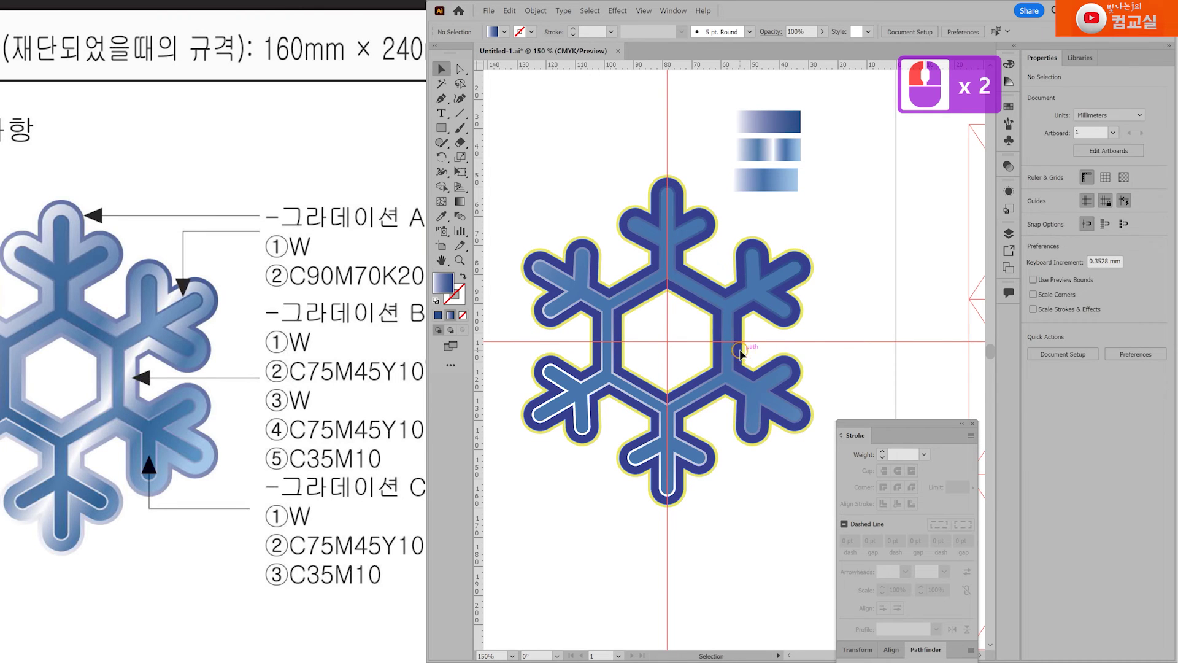
{"action": "left_click", "coordinate": [741, 352]}
{"action": "key", "text": "i"}
{"action": "left_click", "coordinate": [783, 155]}
{"action": "key", "text": "ctrl+h"}
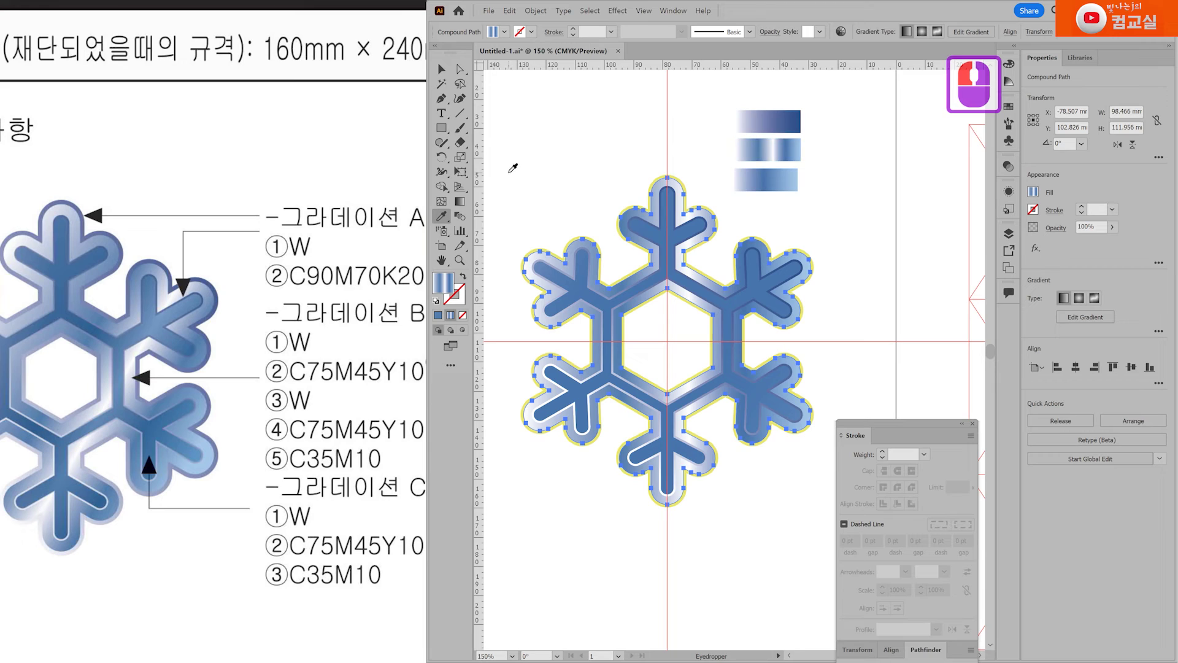
Angle the wide outline's gradient diagonally from the upper-left arm to the lower-right arm, shifting its middle white stop toward the lower-right.
{"action": "left_click", "coordinate": [462, 205]}
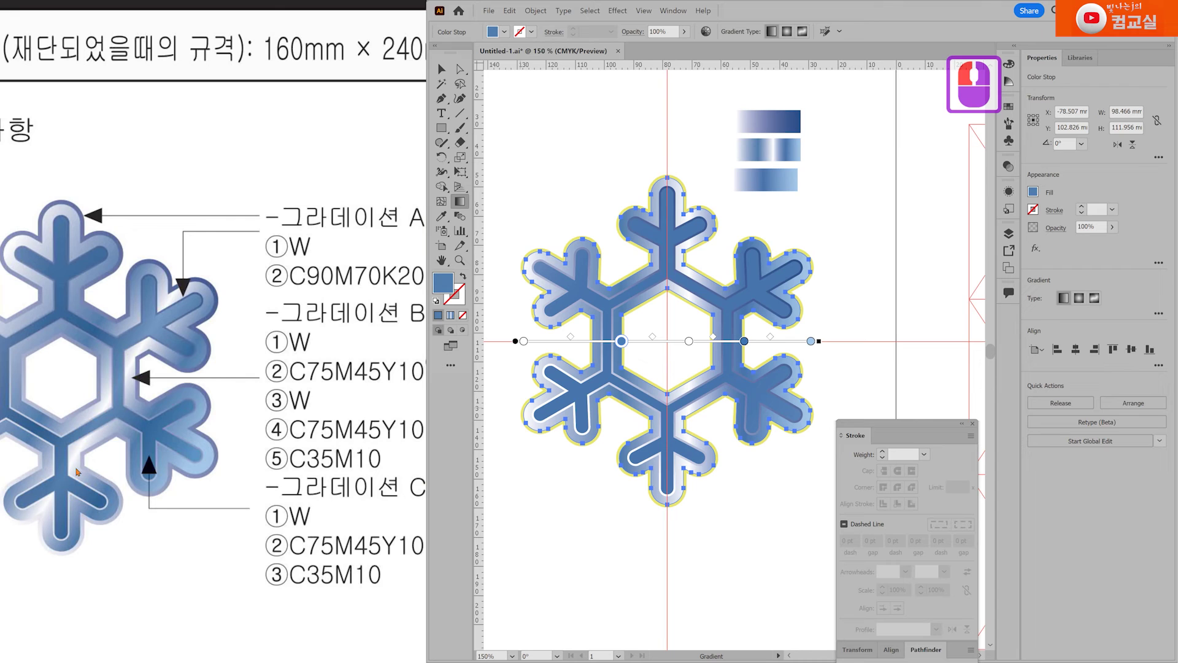
{"action": "mouse_move", "coordinate": [826, 341]}
{"action": "left_mouse_down"}
{"action": "mouse_move", "coordinate": [821, 274]}
{"action": "mouse_move", "coordinate": [815, 337]}
{"action": "mouse_move", "coordinate": [779, 410]}
{"action": "mouse_move", "coordinate": [728, 416]}
{"action": "mouse_move", "coordinate": [789, 463]}
{"action": "mouse_move", "coordinate": [745, 442]}
{"action": "left_mouse_up"}
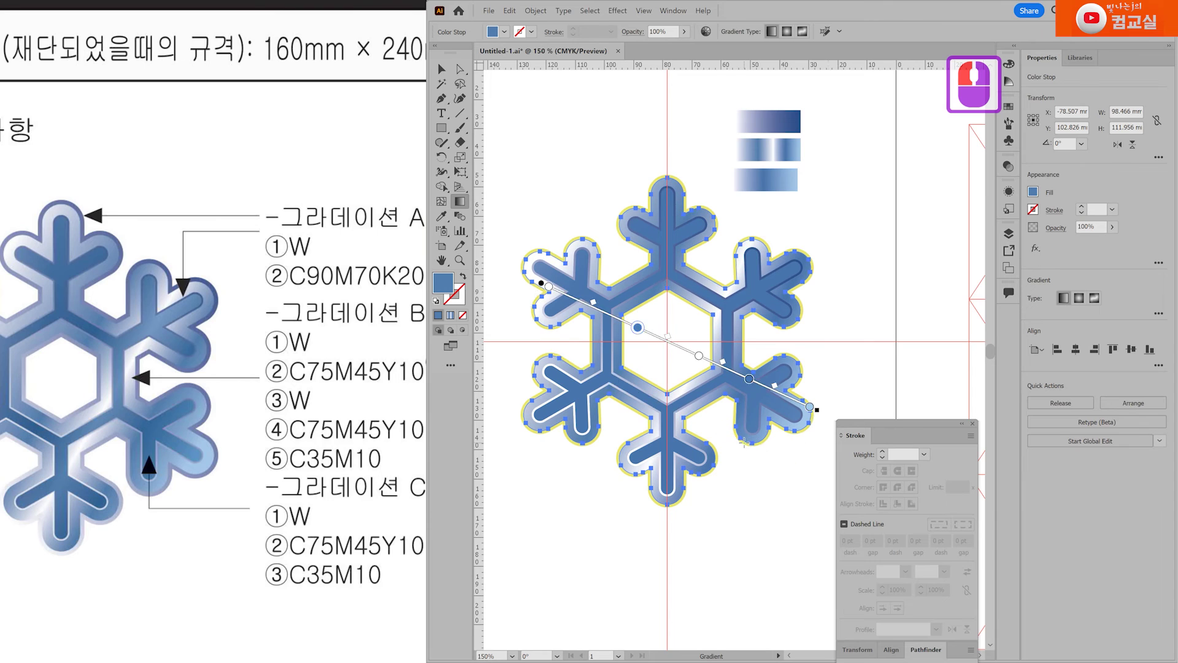
{"action": "left_click", "coordinate": [700, 358]}
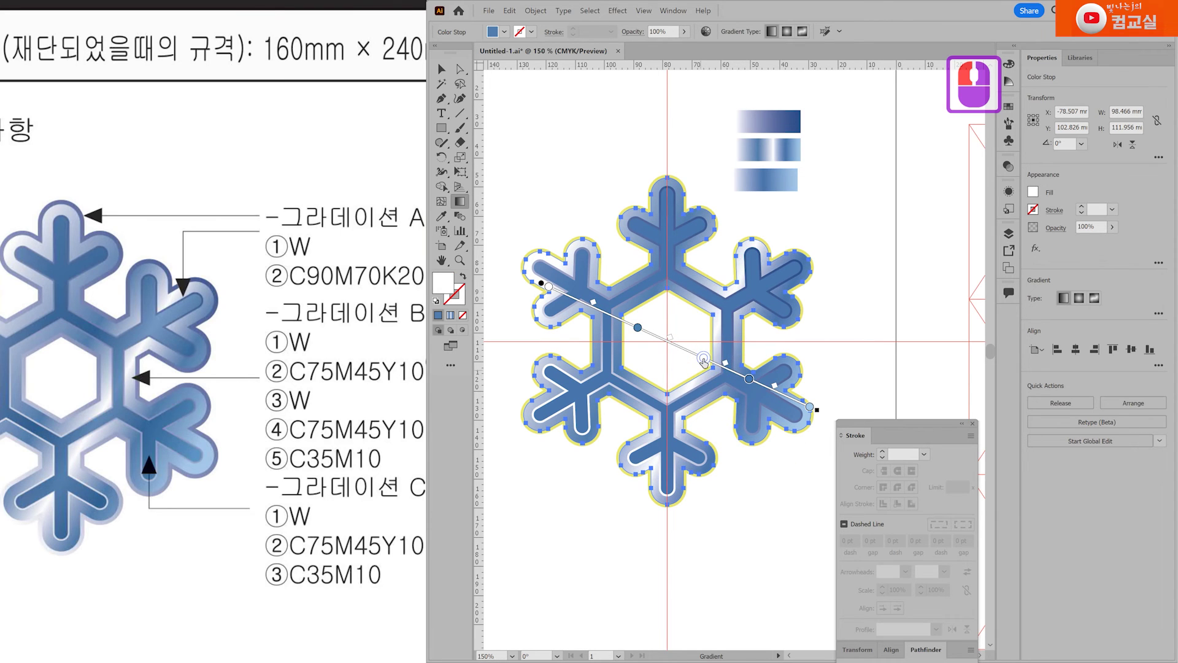
{"action": "left_click_drag", "start_coordinate": [704, 361], "coordinate": [716, 371]}
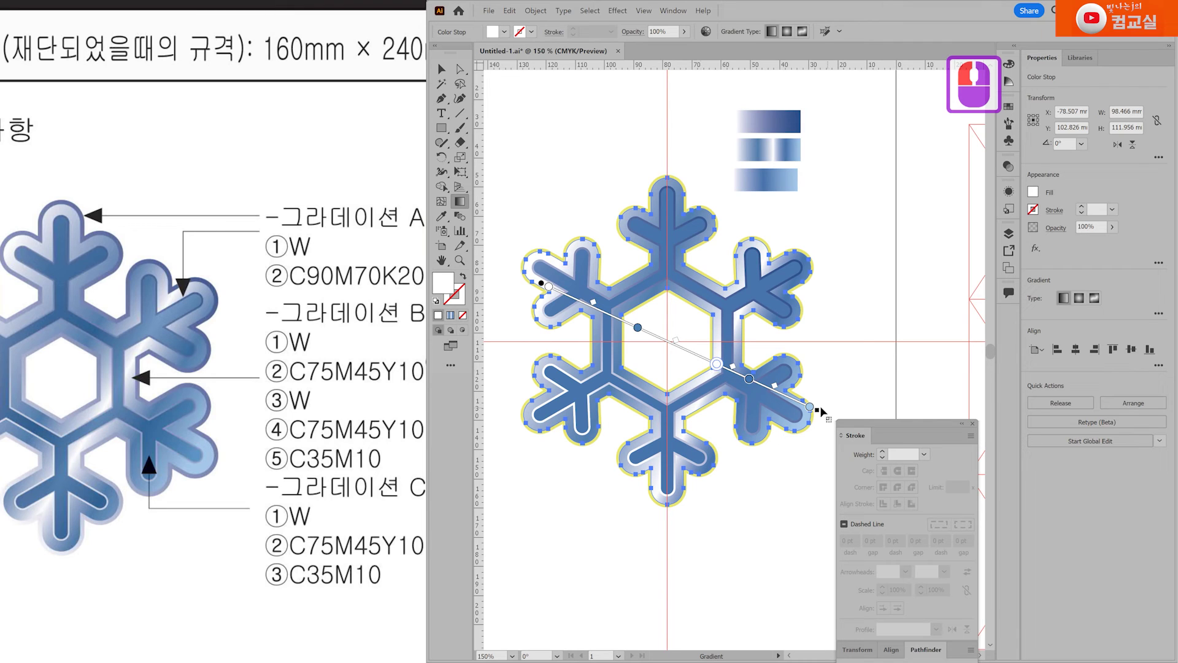
{"action": "left_click_drag", "start_coordinate": [821, 412], "coordinate": [814, 443]}
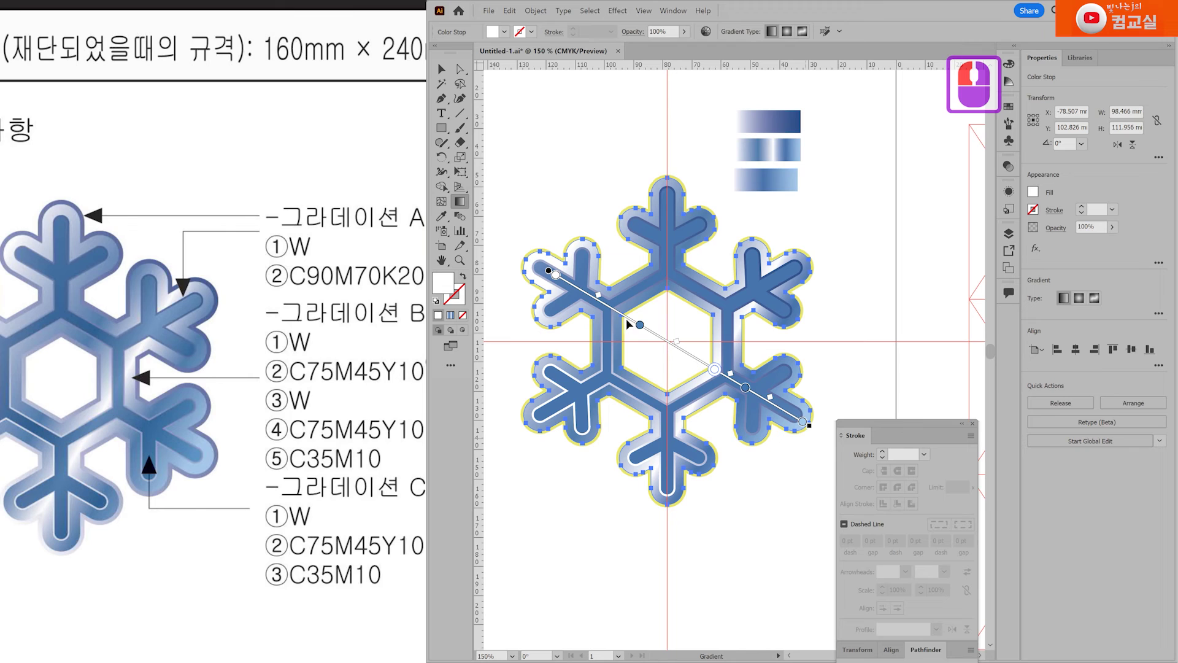
Lengthen the wide outline's gradient along its diagonal so both ends extend beyond the snowflake's upper-left and lower-right arms, following the exam sheet.
{"action": "left_click_drag", "start_coordinate": [142, 368], "coordinate": [198, 365]}
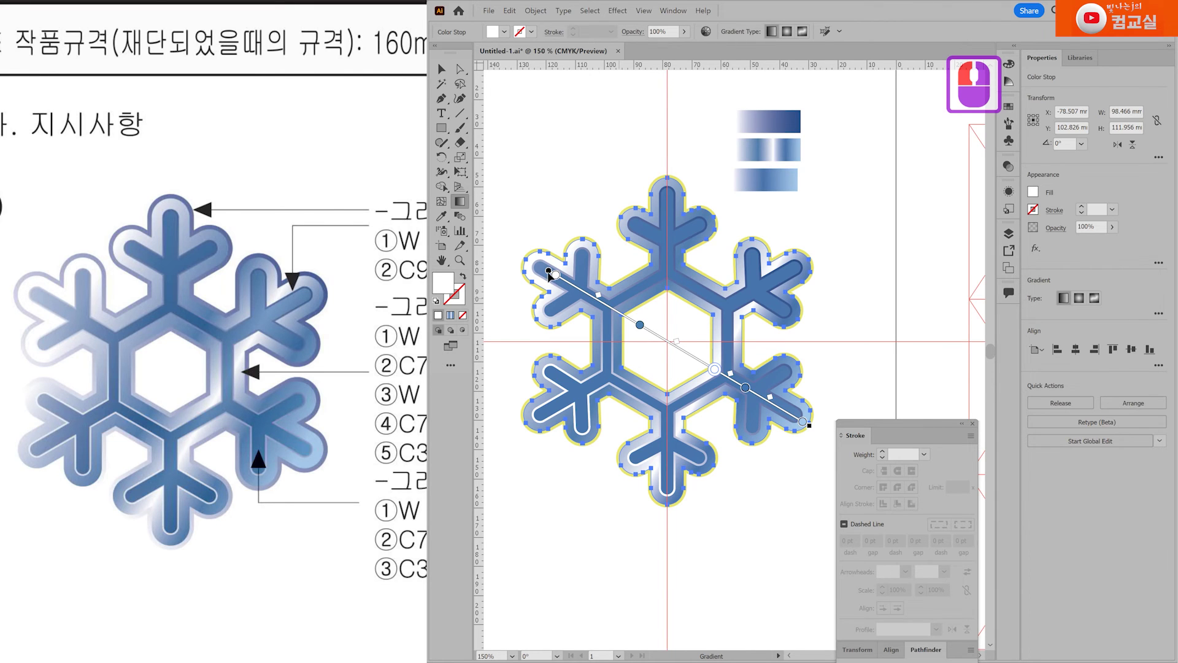
{"action": "left_click_drag", "start_coordinate": [549, 273], "coordinate": [514, 253]}
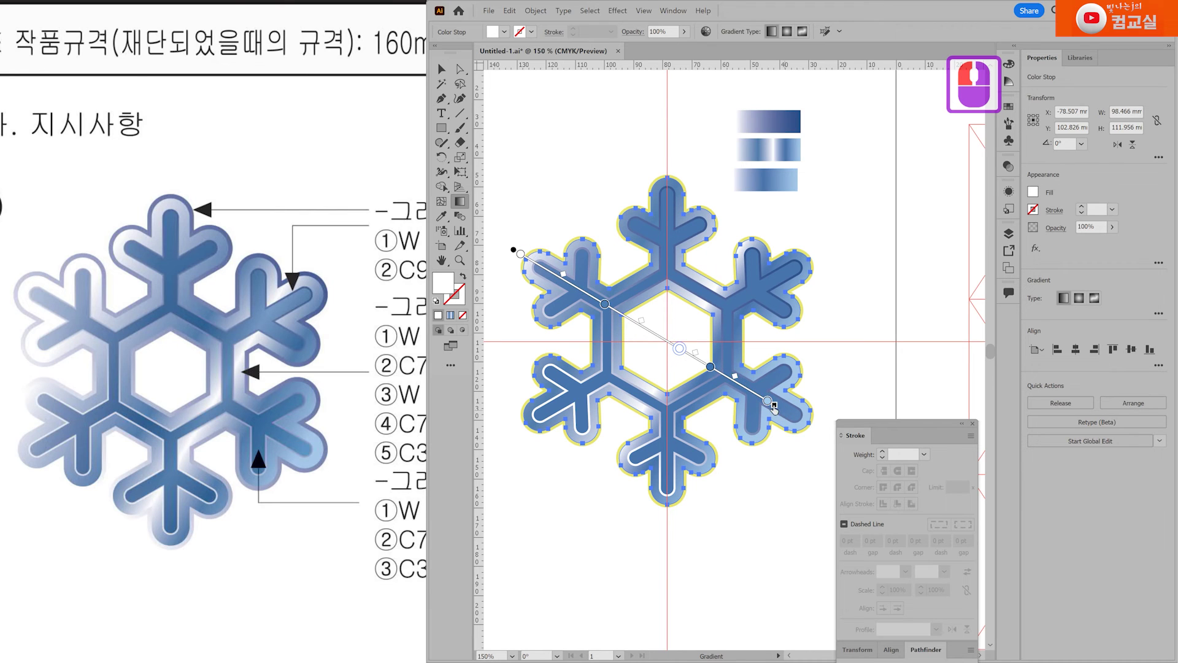
{"action": "left_click_drag", "start_coordinate": [774, 406], "coordinate": [896, 485]}
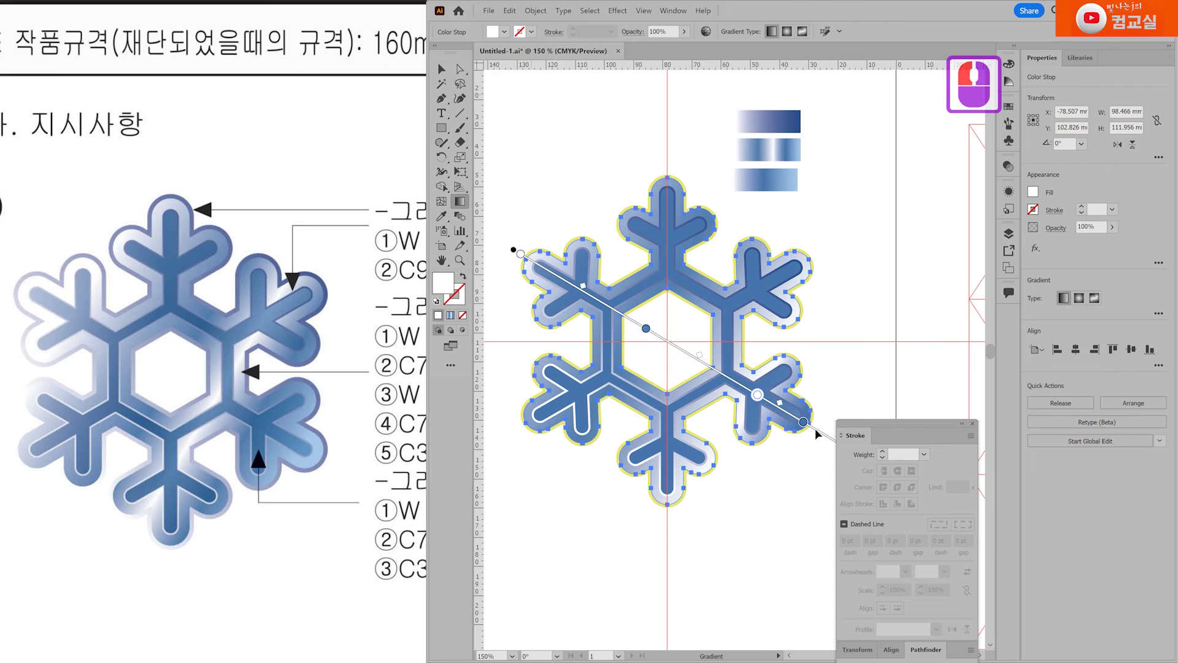
{"action": "left_click_drag", "start_coordinate": [815, 433], "coordinate": [800, 423]}
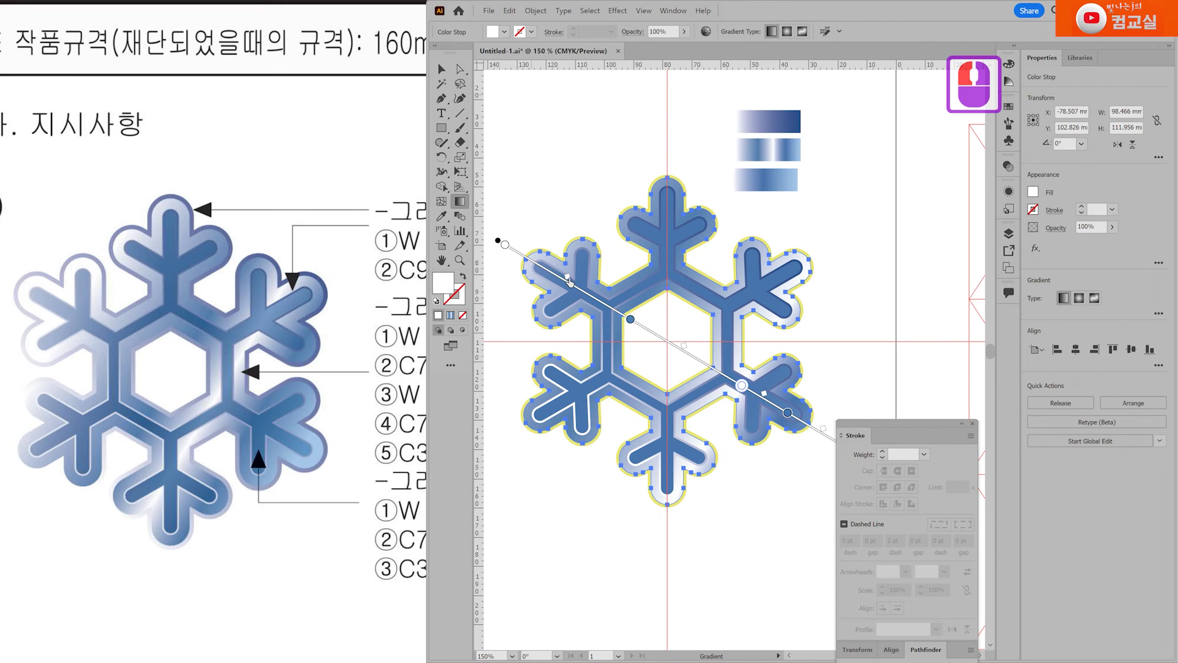
Move the gradient's starting white stop onto the upper-left arm, and draw the middle white and both blue stops inward.
{"action": "left_click_drag", "start_coordinate": [509, 245], "coordinate": [544, 271]}
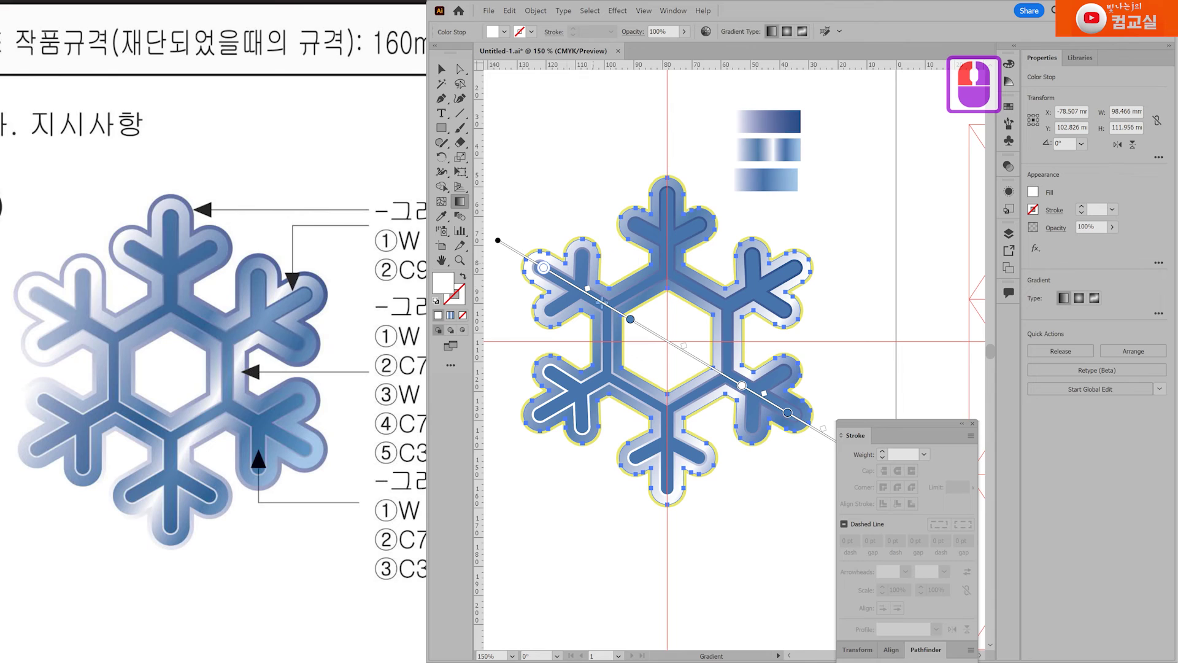
{"action": "left_click_drag", "start_coordinate": [742, 386], "coordinate": [717, 373]}
{"action": "left_click_drag", "start_coordinate": [630, 319], "coordinate": [650, 332]}
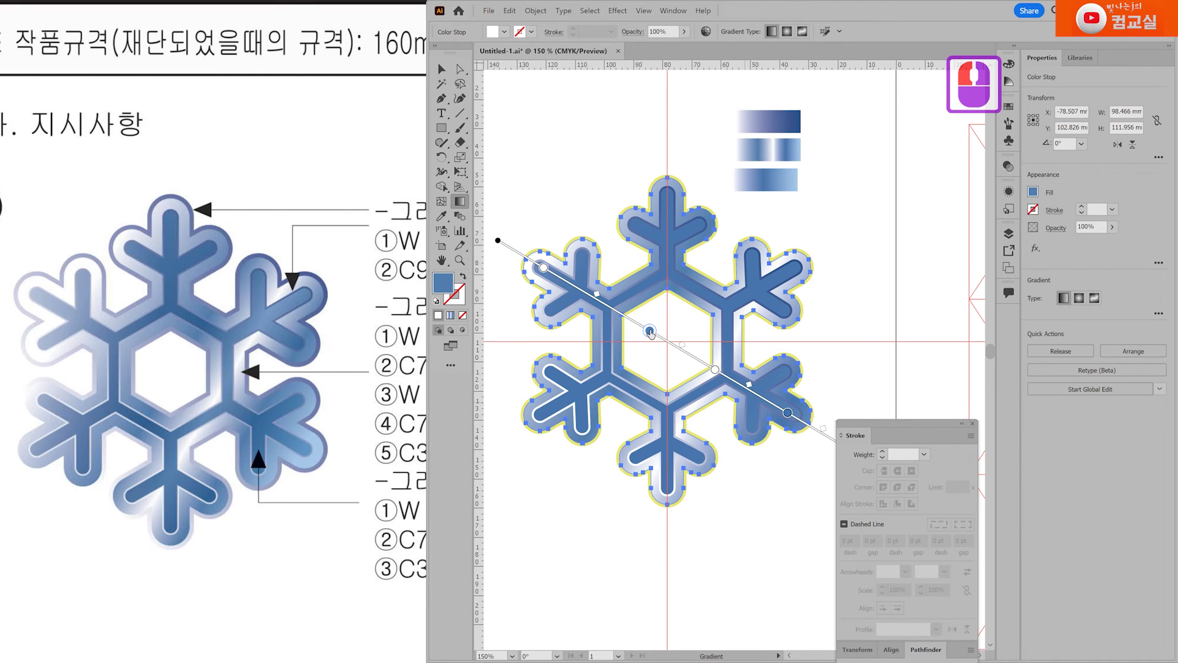
{"action": "left_click_drag", "start_coordinate": [650, 332], "coordinate": [655, 334]}
{"action": "left_click_drag", "start_coordinate": [789, 413], "coordinate": [770, 402]}
Bring the light blue end stop to just beyond the lower-right arm, and nudge the neighbouring blue and middle white stops inward.
{"action": "left_click_drag", "start_coordinate": [788, 469], "coordinate": [744, 419]}
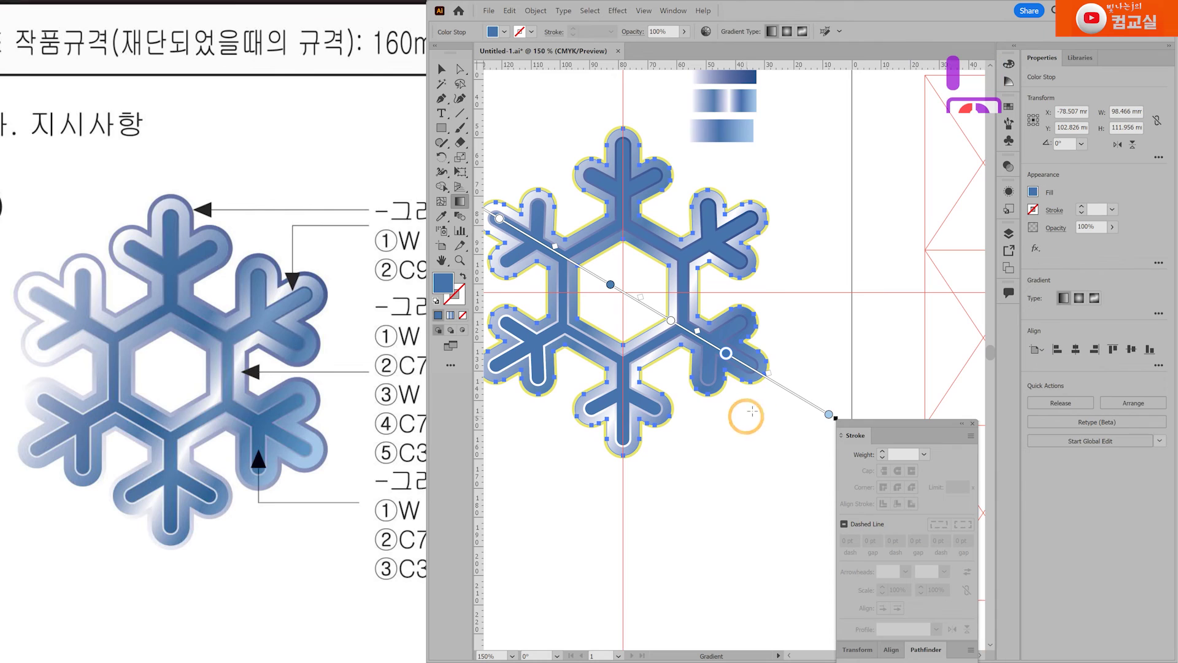
{"action": "left_click", "coordinate": [829, 413]}
{"action": "left_click_drag", "start_coordinate": [828, 413], "coordinate": [775, 383]}
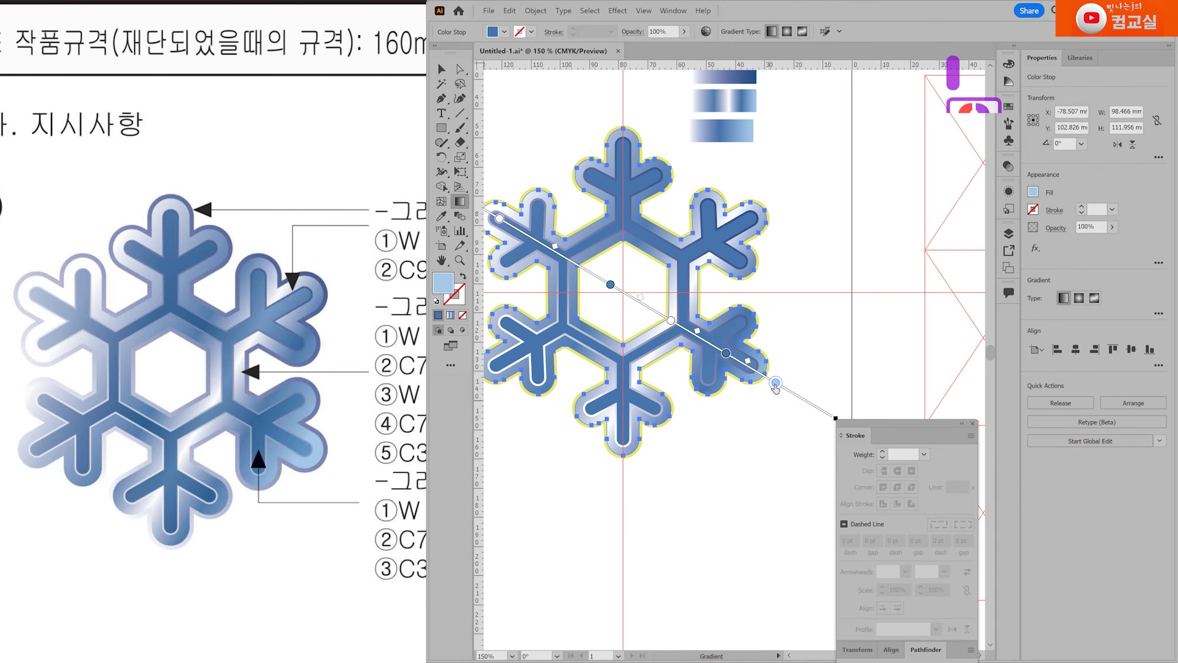
{"action": "left_click", "coordinate": [775, 383]}
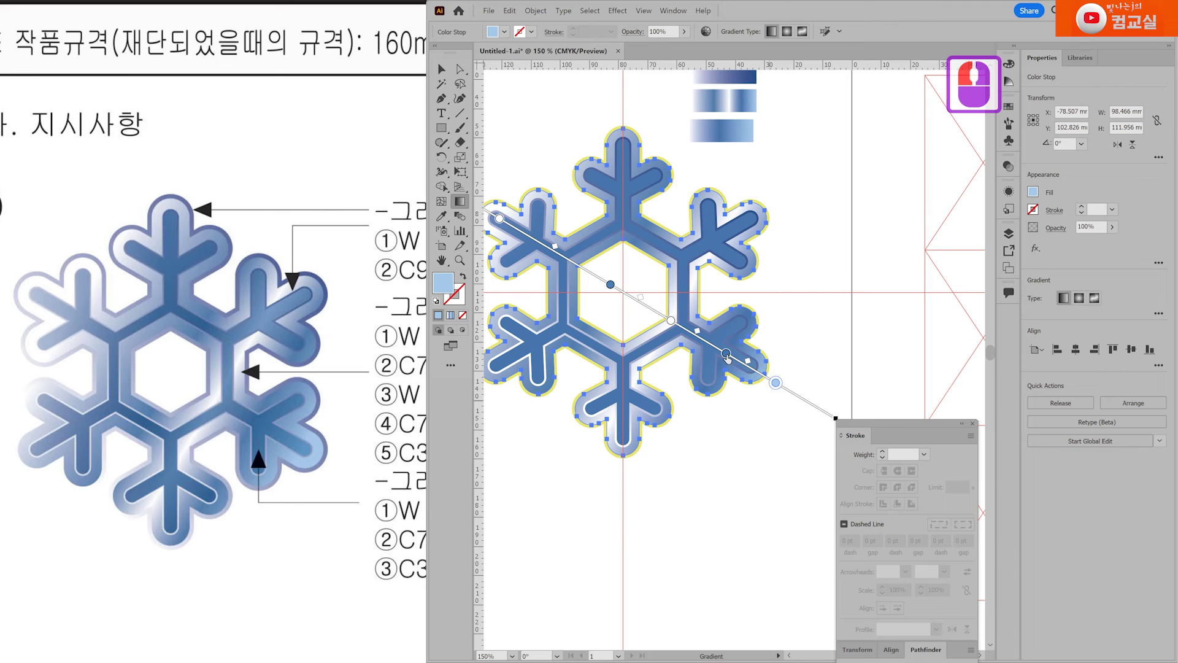
{"action": "left_click_drag", "start_coordinate": [728, 357], "coordinate": [717, 358]}
{"action": "left_click", "coordinate": [670, 321]}
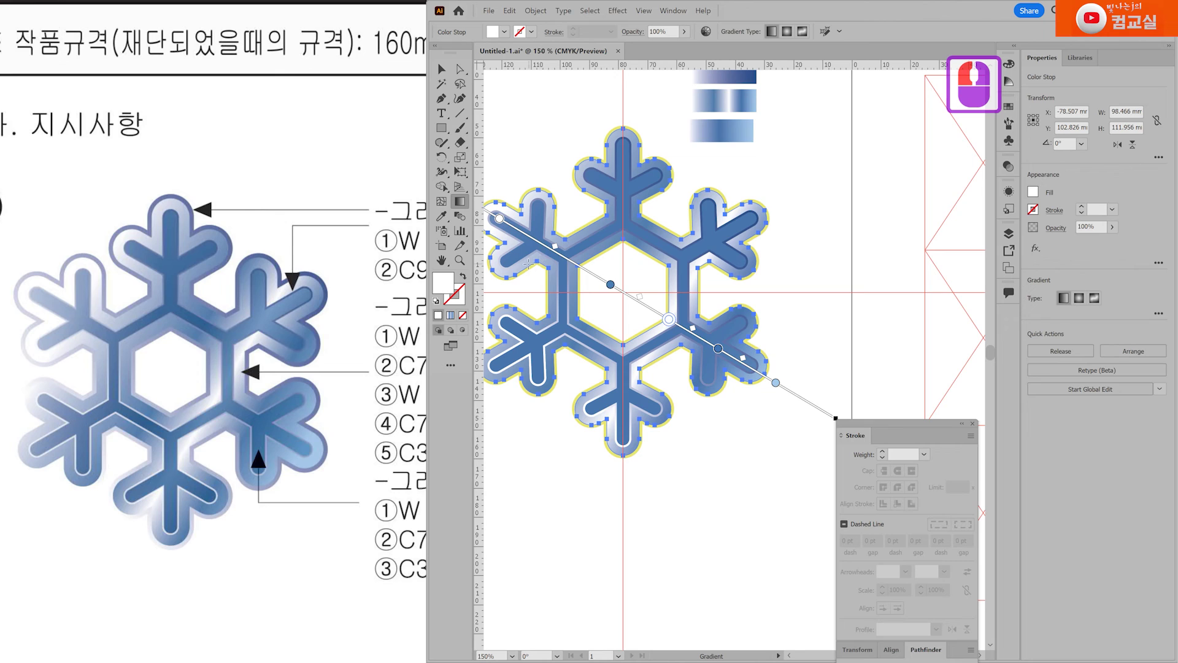
Shift the midpoint between the first white and blue stops inward, nudge that blue stop toward the centre, and deselect the shape.
{"action": "left_click_drag", "start_coordinate": [555, 246], "coordinate": [570, 255]}
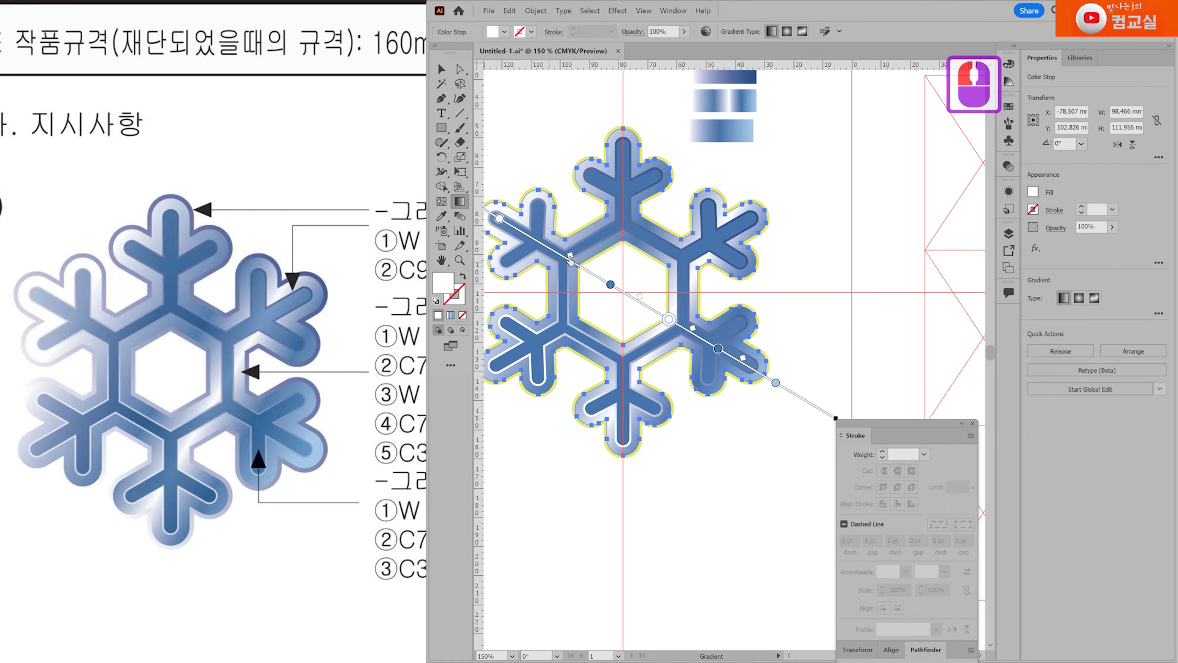
{"action": "left_click", "coordinate": [612, 286]}
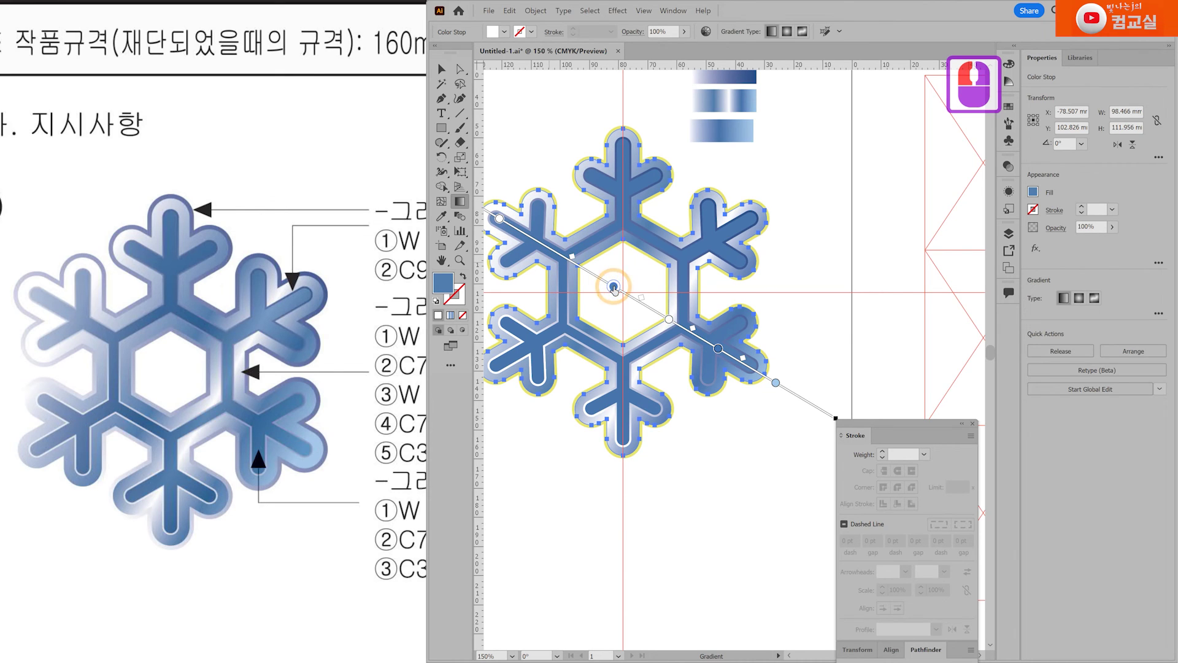
{"action": "scroll", "coordinate": [678, 390], "scroll_direction": "down", "scroll_amount": 1}
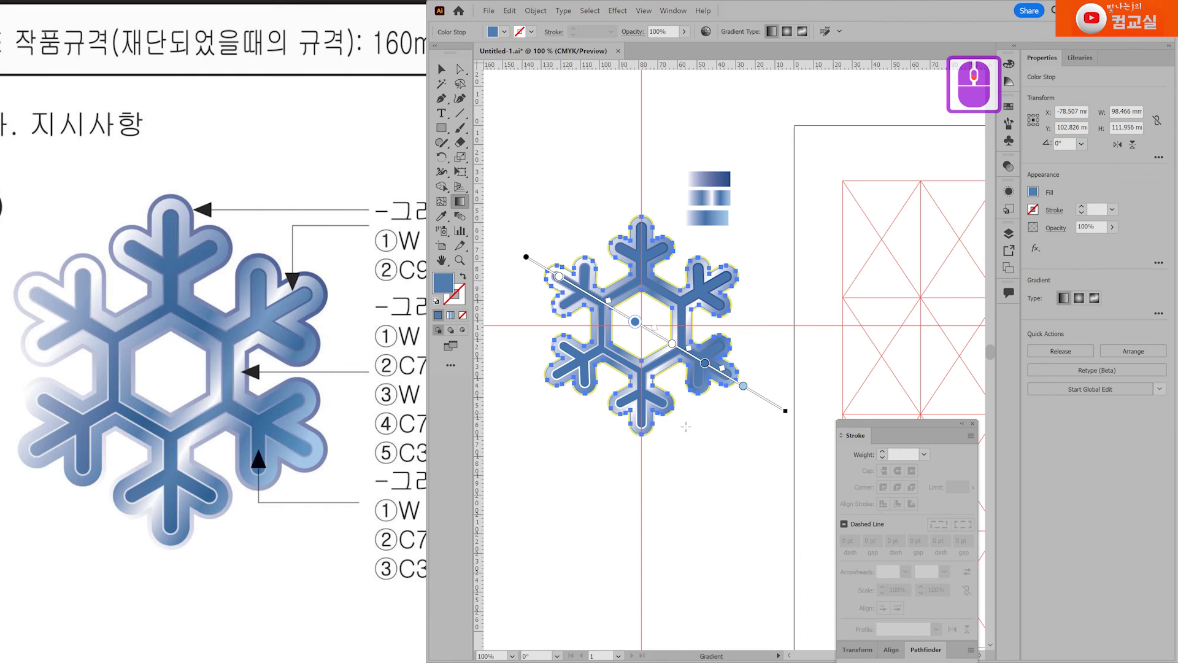
{"action": "left_click", "coordinate": [731, 460], "text": "ctrl"}
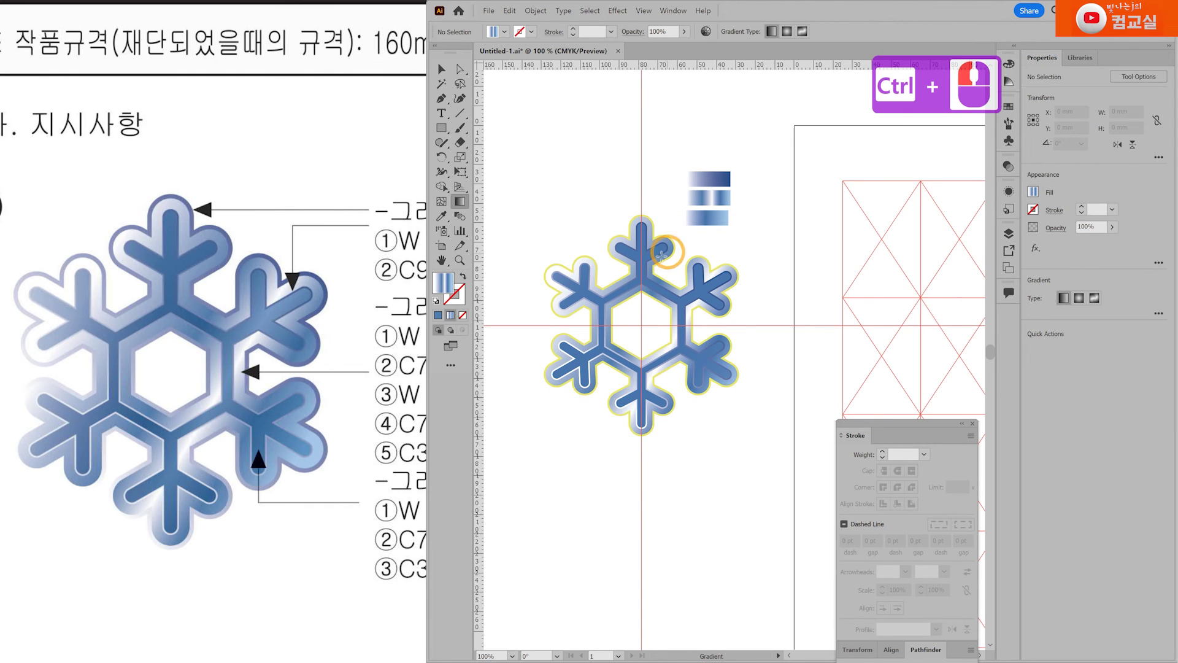
Fill the snowflake's outermost yellow outline shape with the topmost sample rectangle's gradient using the Eyedropper, following the exam sheet.
{"action": "scroll", "coordinate": [650, 260], "scroll_direction": "up", "scroll_amount": 1}
{"action": "scroll", "coordinate": [648, 172], "scroll_direction": "up", "scroll_amount": 2}
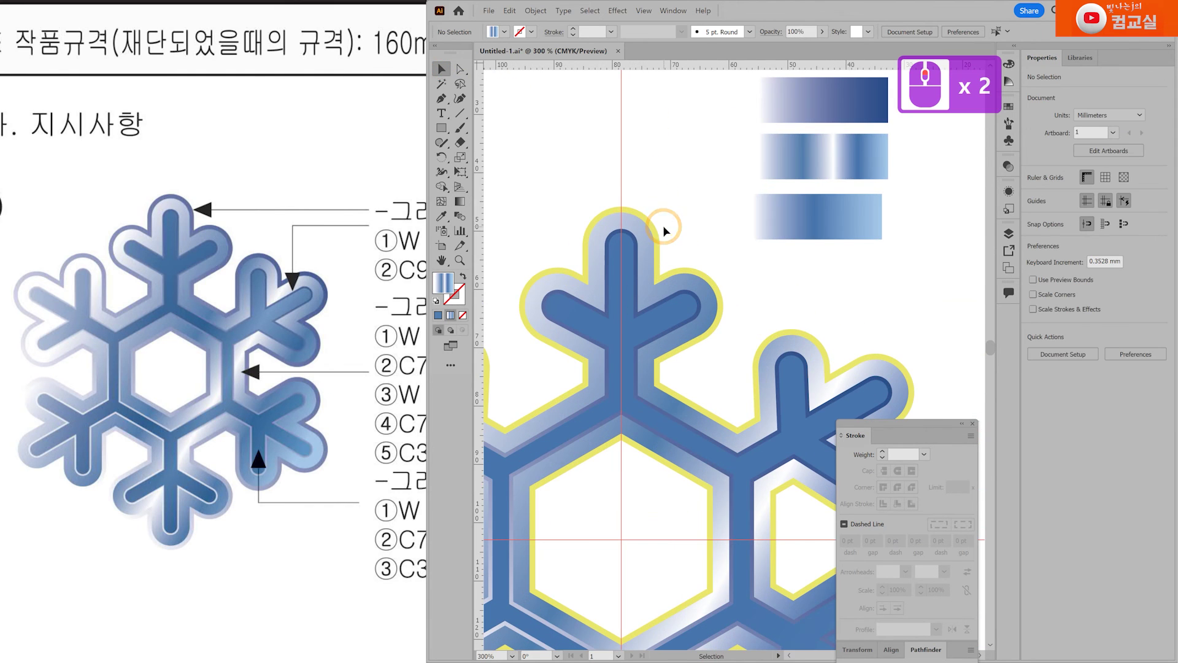
{"action": "left_click", "coordinate": [678, 291]}
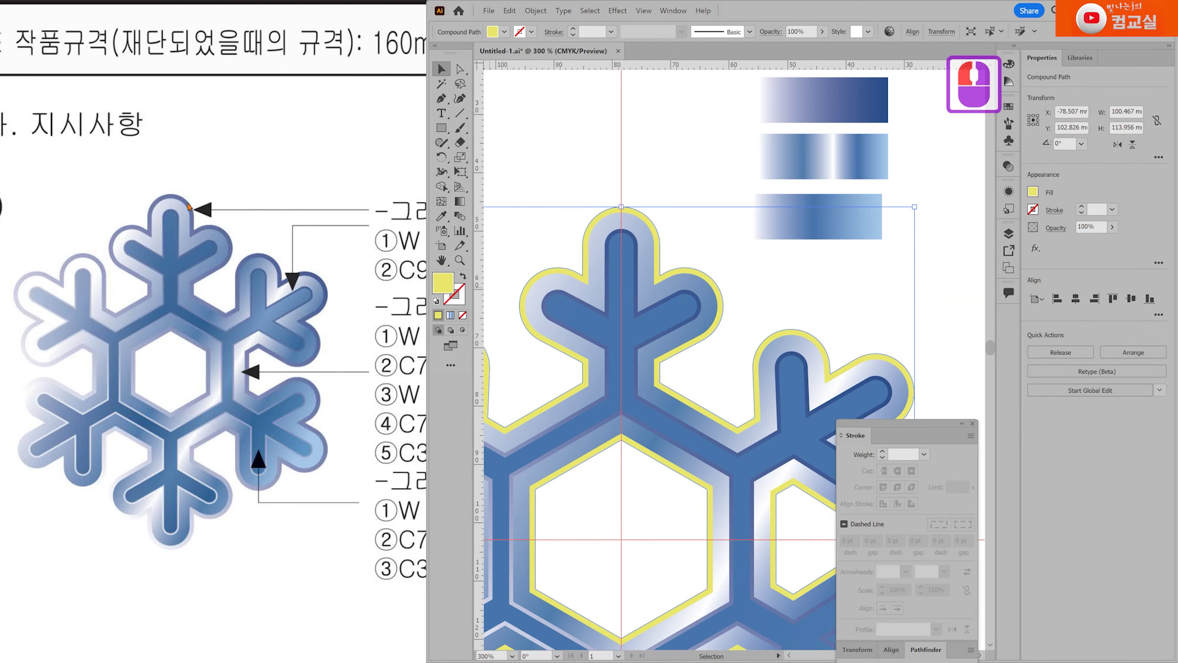
{"action": "left_click_drag", "start_coordinate": [192, 212], "coordinate": [289, 239]}
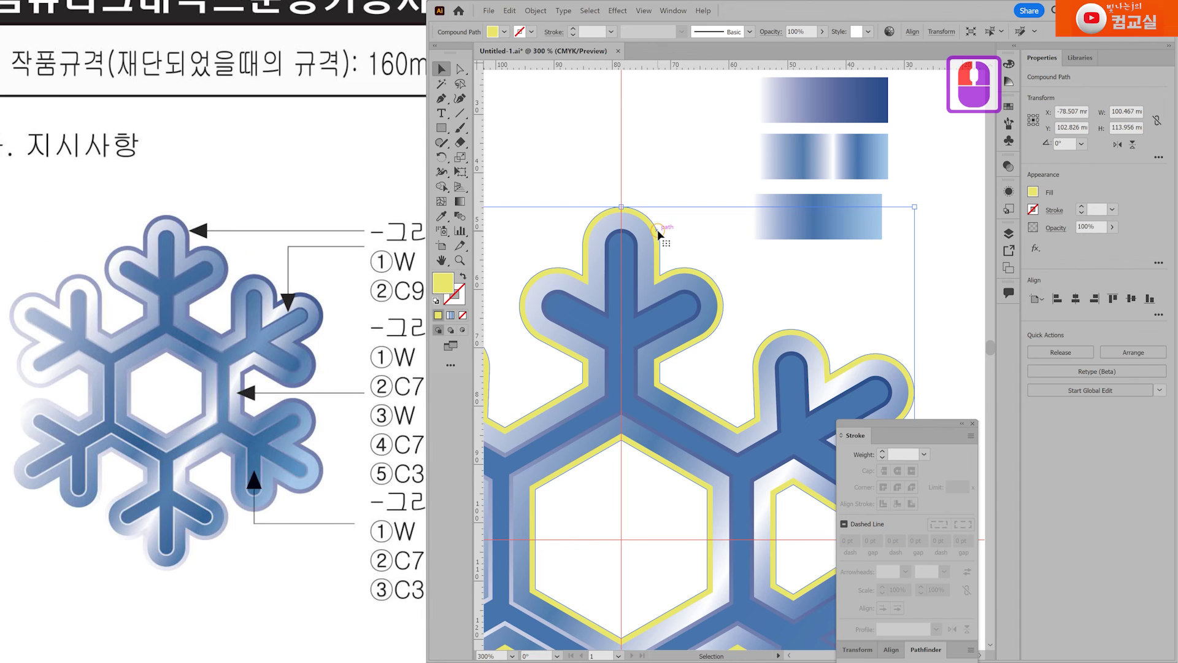
{"action": "scroll", "coordinate": [780, 252], "scroll_direction": "down", "scroll_amount": 1}
{"action": "key", "text": "i"}
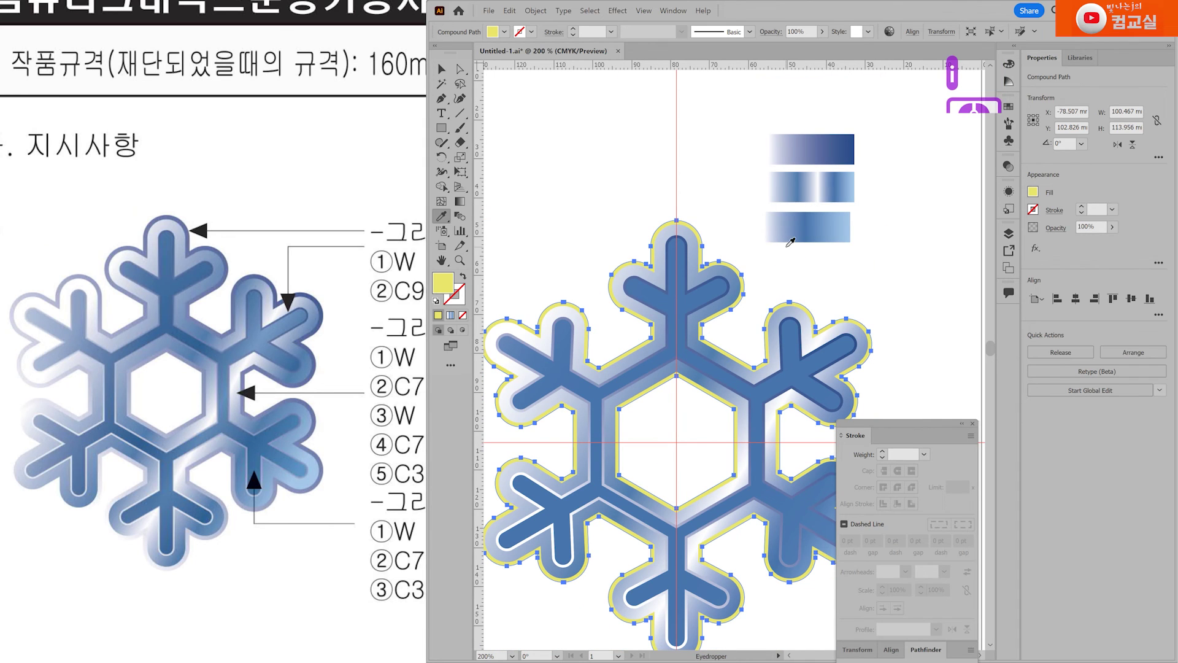
{"action": "left_click", "coordinate": [827, 145]}
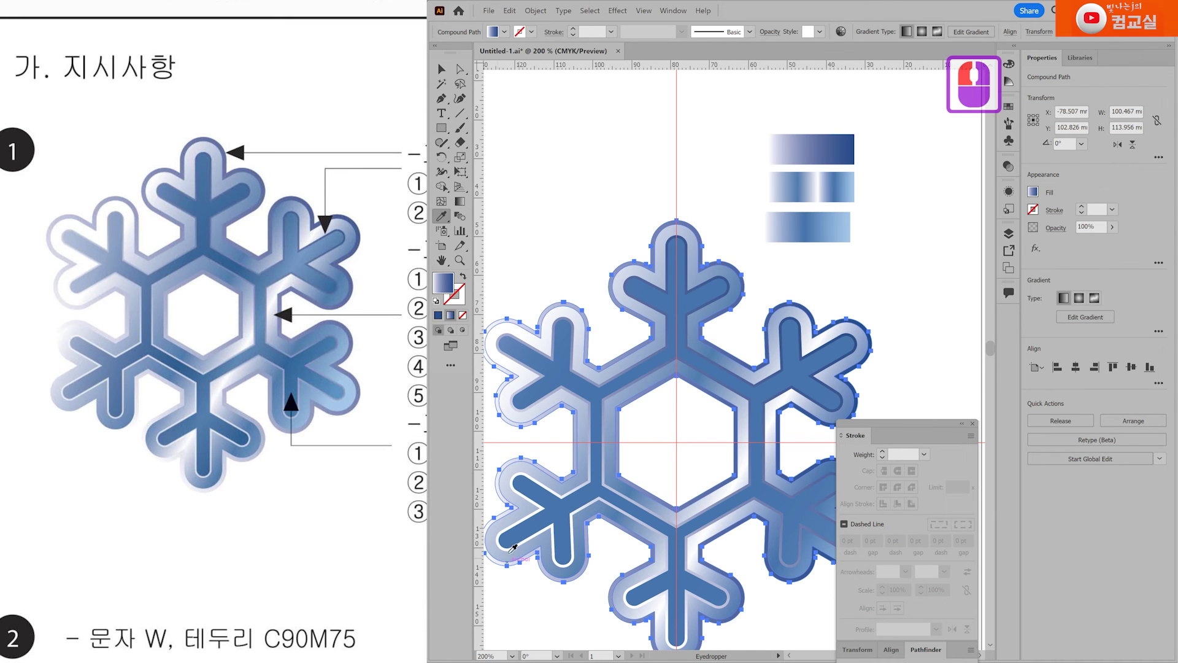
{"action": "left_click", "coordinate": [620, 572]}
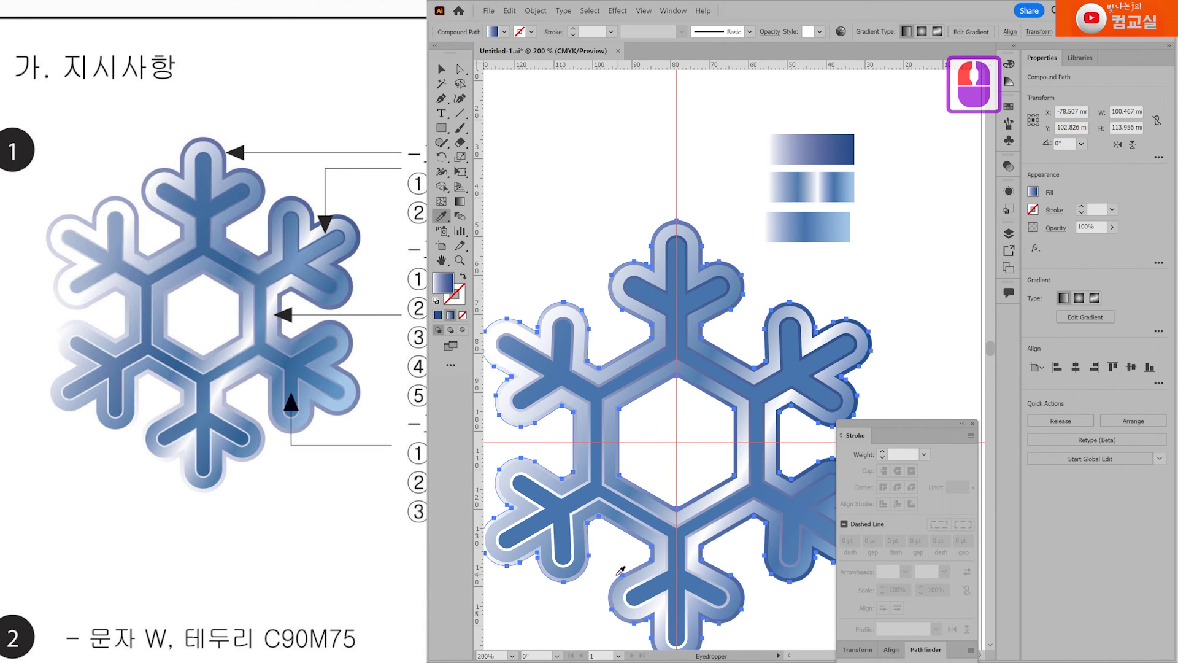
{"action": "scroll", "coordinate": [718, 405], "scroll_direction": "down", "scroll_amount": 1}
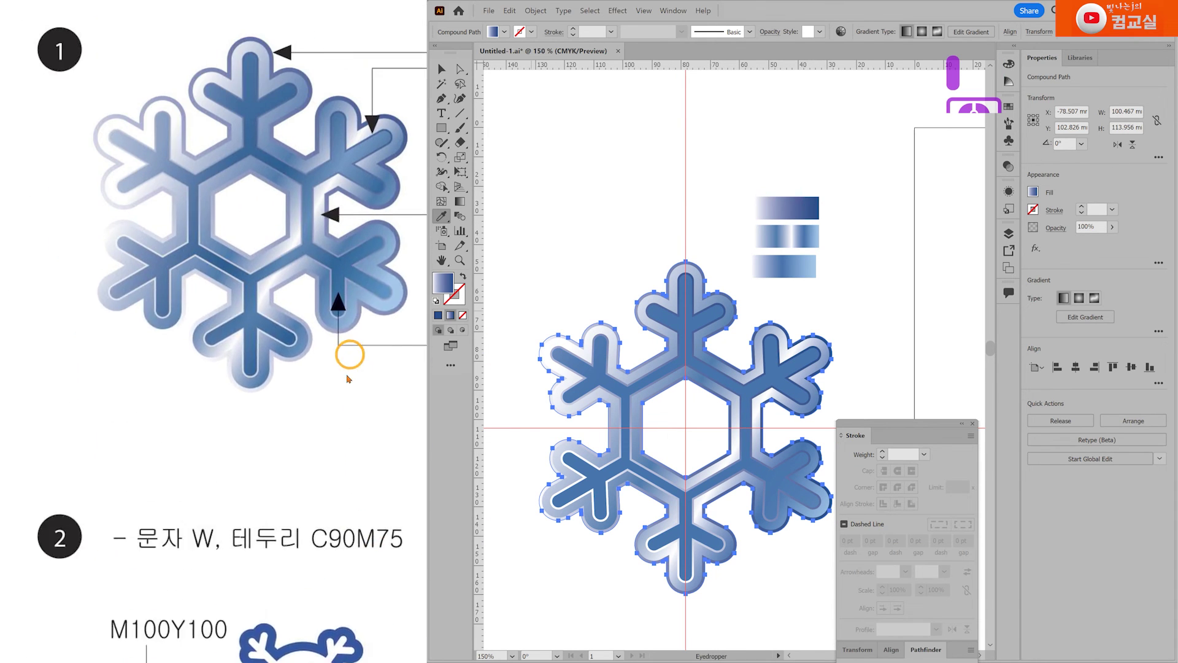
{"action": "left_click", "coordinate": [734, 400]}
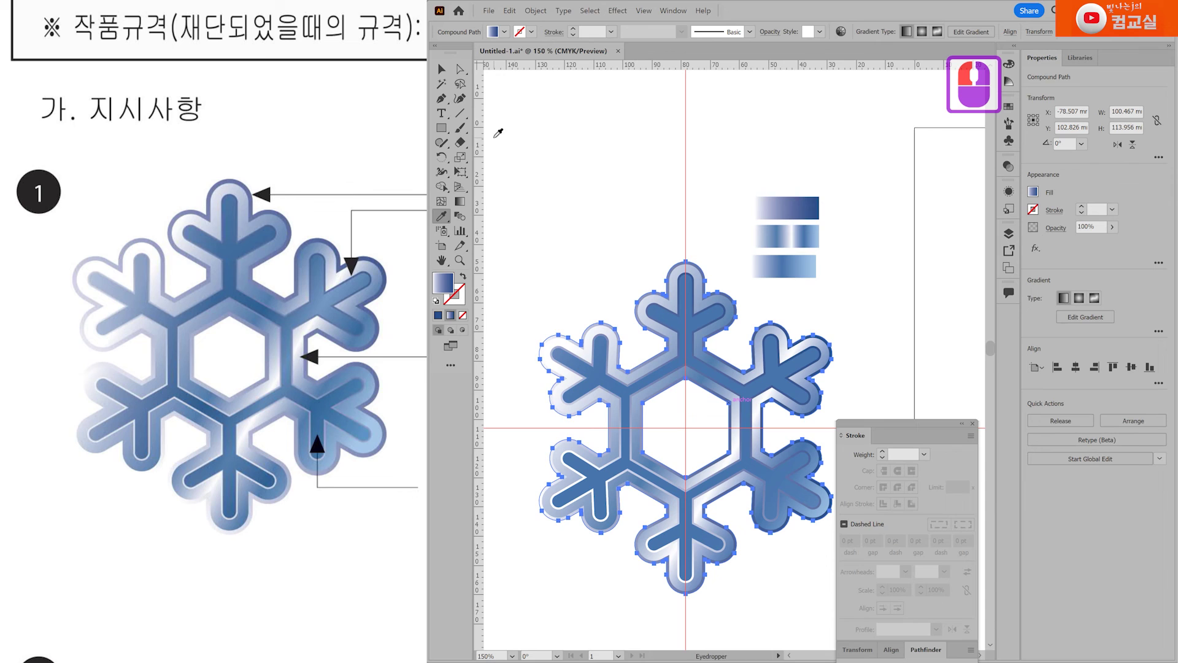
Angle the outermost snowflake outline's gradient diagonally, with white at the lower-left arm and dark blue beyond the upper-right arm, and deselect it.
{"action": "key", "text": "g"}
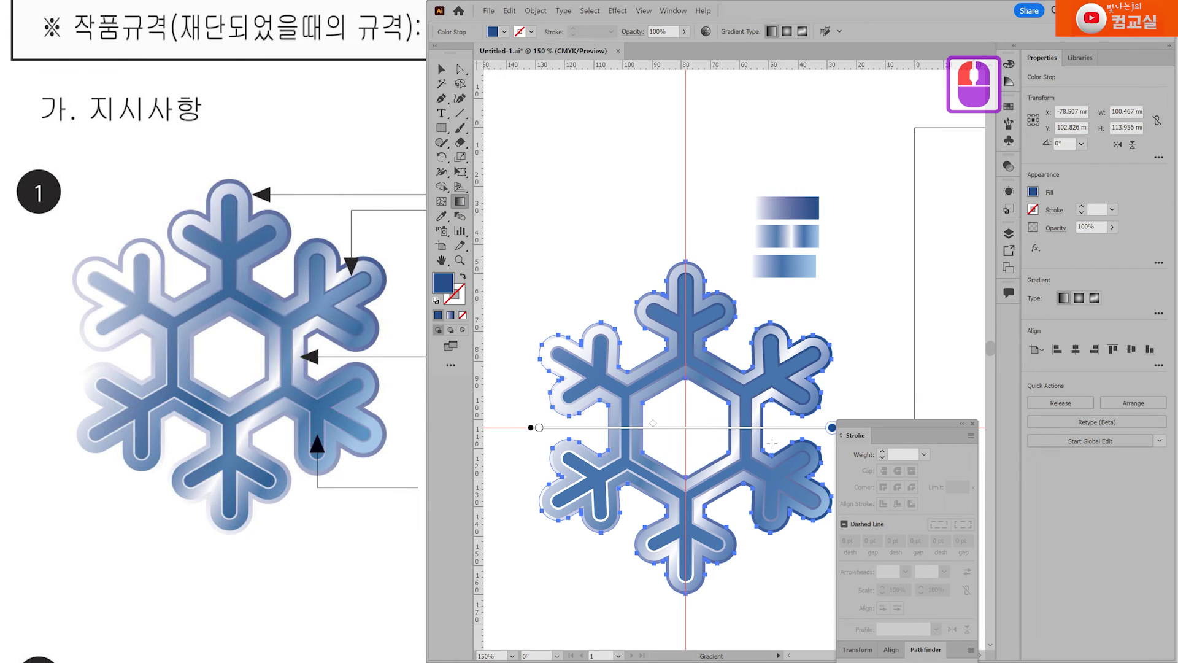
{"action": "left_click_drag", "start_coordinate": [888, 433], "coordinate": [926, 438]}
{"action": "left_click", "coordinate": [832, 427]}
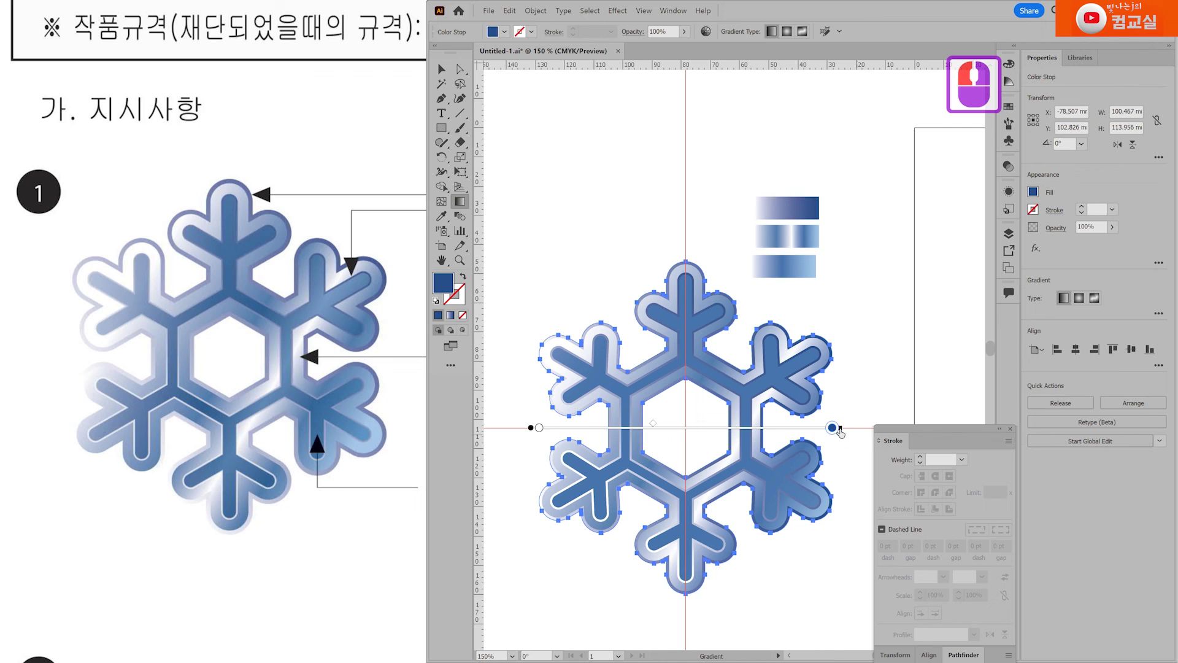
{"action": "mouse_move", "coordinate": [841, 430]}
{"action": "left_mouse_down"}
{"action": "mouse_move", "coordinate": [771, 254]}
{"action": "mouse_move", "coordinate": [694, 192]}
{"action": "left_mouse_up"}
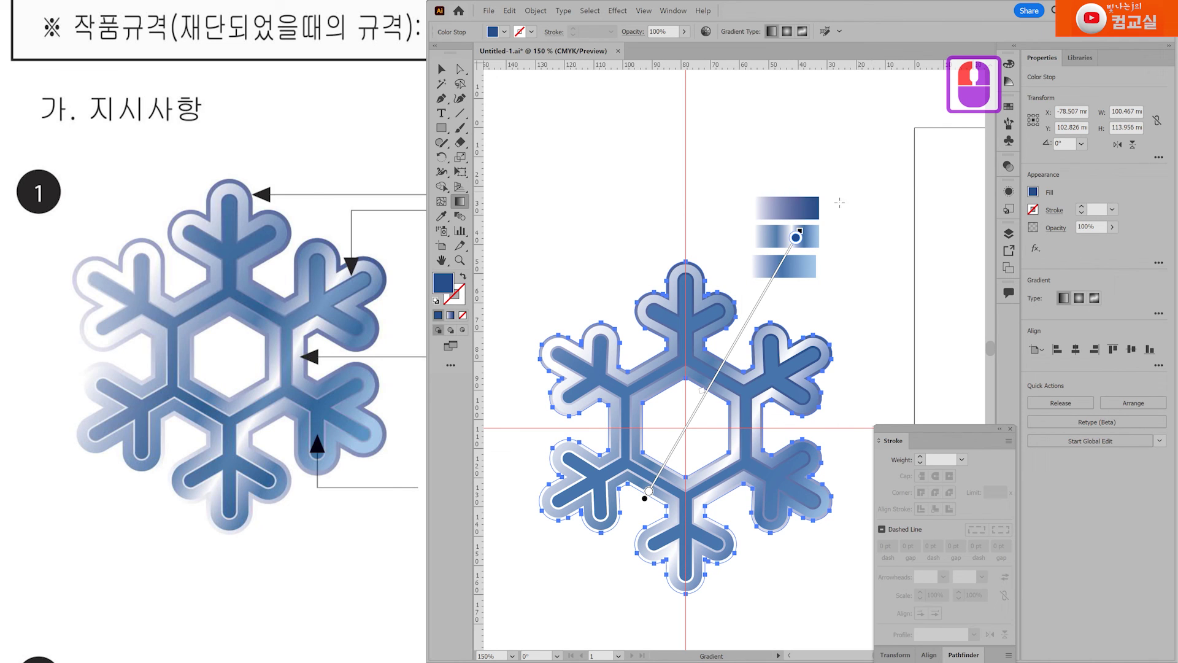
{"action": "left_click_drag", "start_coordinate": [804, 222], "coordinate": [825, 230]}
{"action": "left_click_drag", "start_coordinate": [850, 248], "coordinate": [851, 249]}
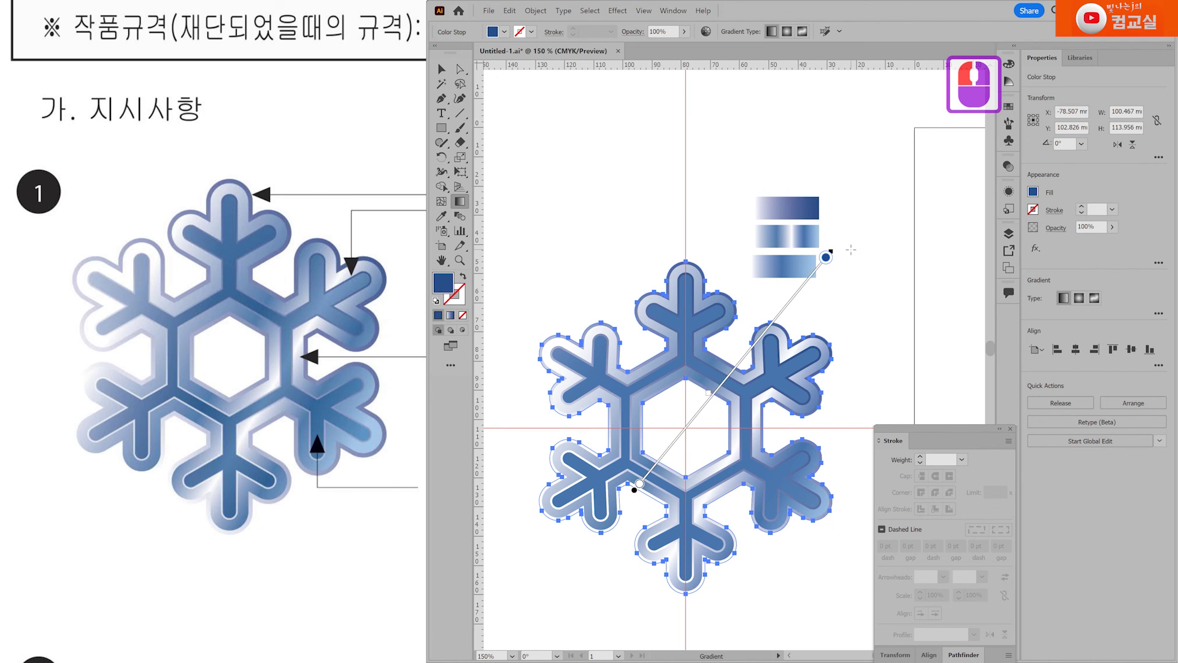
{"action": "left_click_drag", "start_coordinate": [805, 286], "coordinate": [778, 314]}
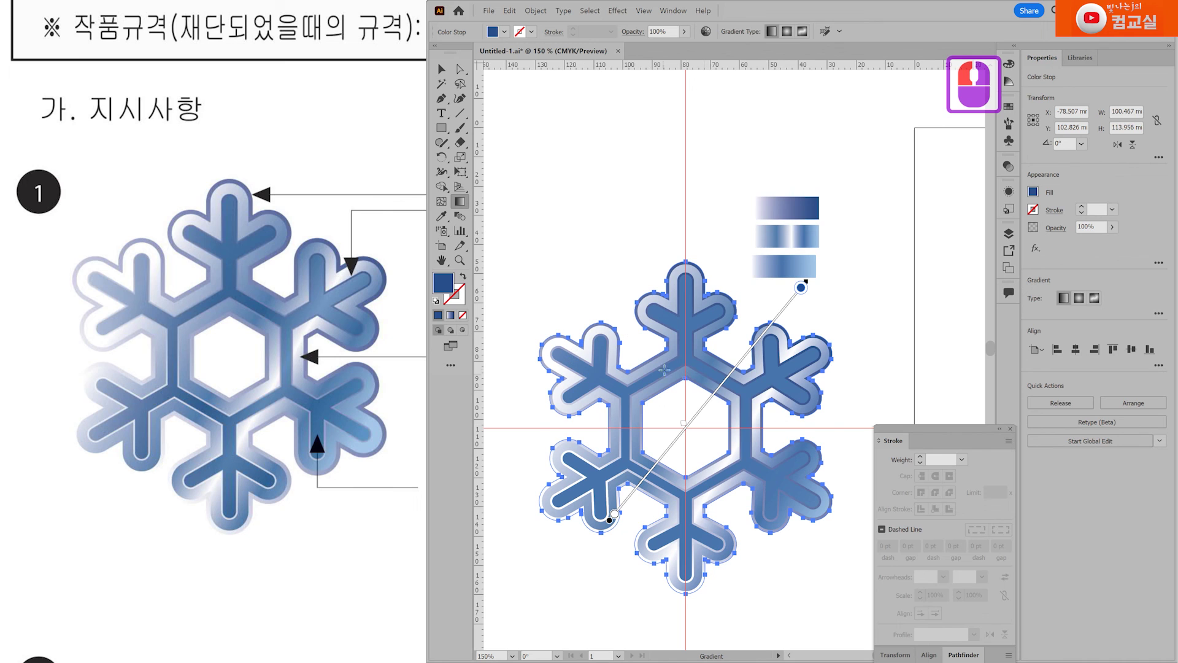
{"action": "left_click", "coordinate": [912, 351], "text": "ctrl"}
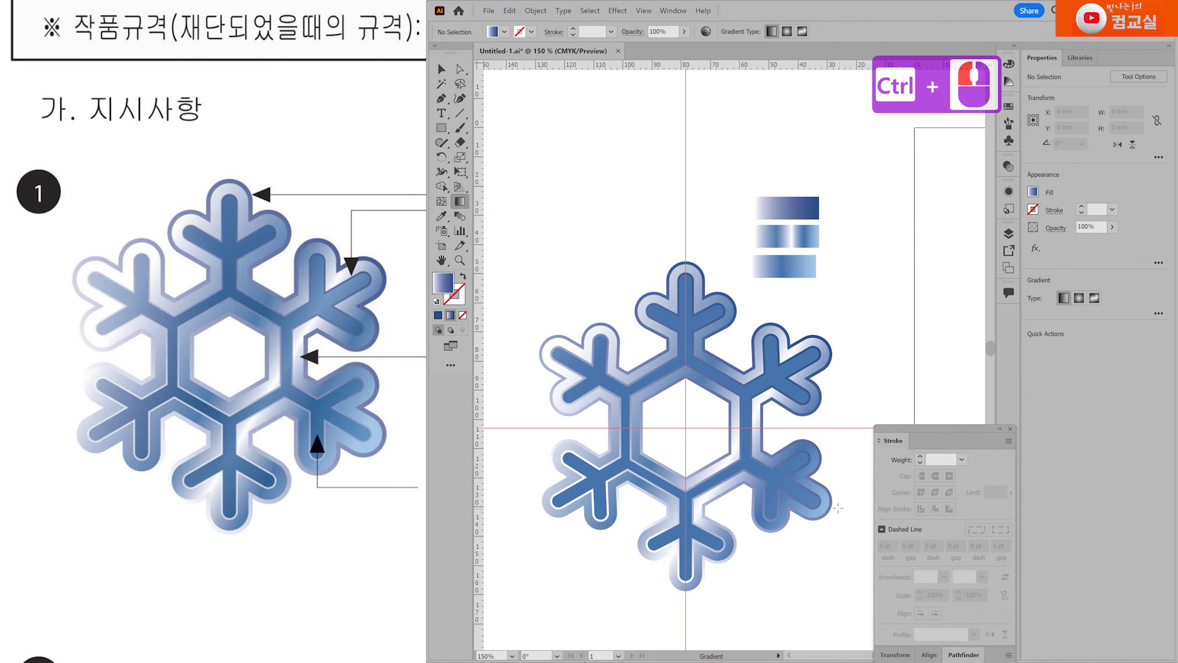
Compare the finished gradient snowflake with the exam sheet and examine how snowflakes are used across the poster layout.
{"action": "scroll", "coordinate": [783, 460], "scroll_direction": "down", "scroll_amount": 1}
{"action": "scroll", "coordinate": [783, 460], "scroll_direction": "up", "scroll_amount": 2}
{"action": "scroll", "coordinate": [784, 458], "scroll_direction": "down", "scroll_amount": 1}
{"action": "left_click_drag", "start_coordinate": [784, 457], "coordinate": [715, 421]}
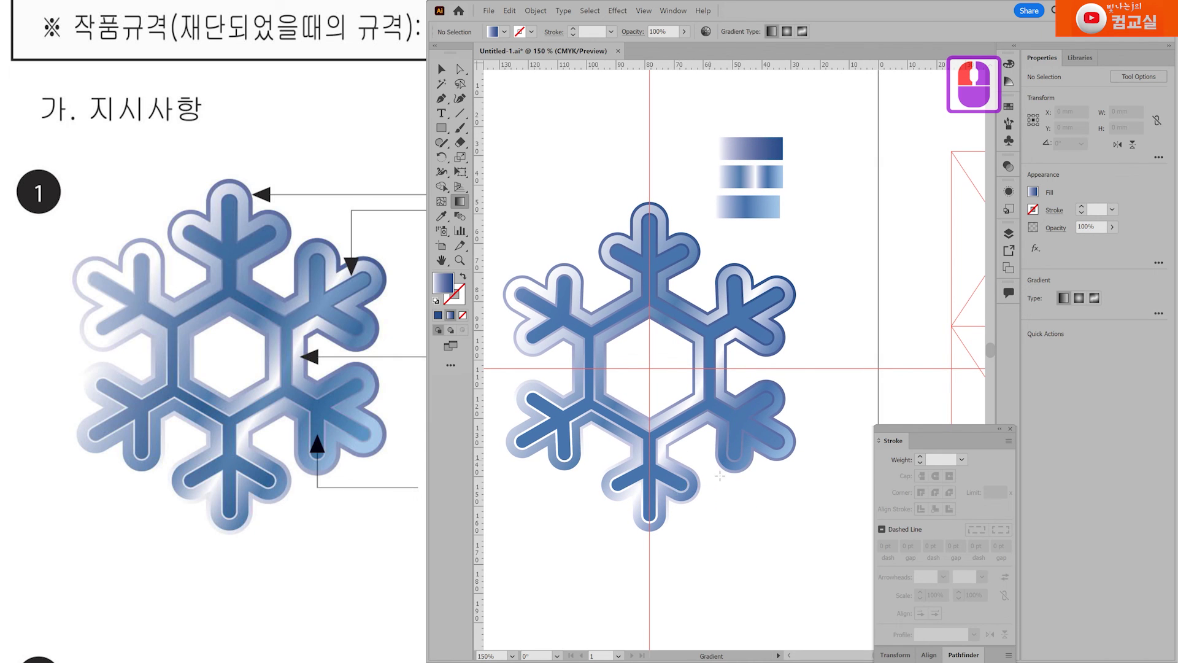
{"action": "scroll", "coordinate": [770, 493], "scroll_direction": "down", "scroll_amount": 1}
{"action": "scroll", "coordinate": [759, 475], "scroll_direction": "up", "scroll_amount": 1}
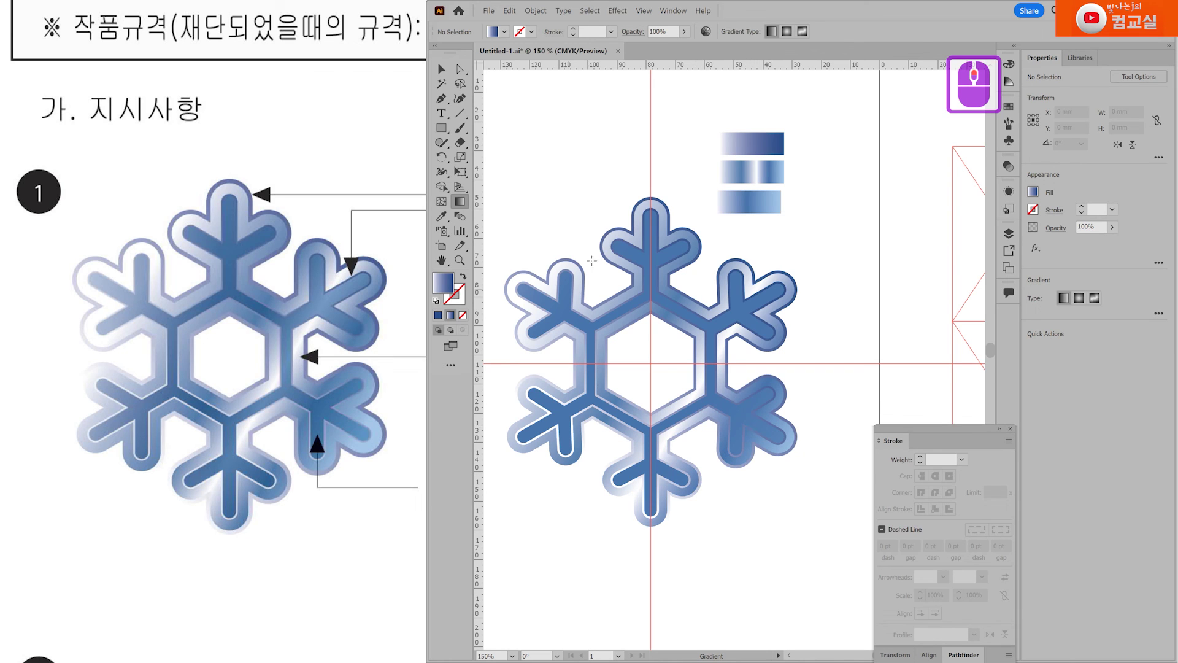
{"action": "left_click", "coordinate": [442, 69]}
{"action": "left_click", "coordinate": [875, 236]}
{"action": "left_click", "coordinate": [298, 423]}
{"action": "scroll", "coordinate": [298, 423], "scroll_direction": "down", "scroll_amount": 4}
{"action": "scroll", "coordinate": [297, 424], "scroll_direction": "down", "scroll_amount": 6}
{"action": "scroll", "coordinate": [200, 356], "scroll_direction": "up", "scroll_amount": 6}
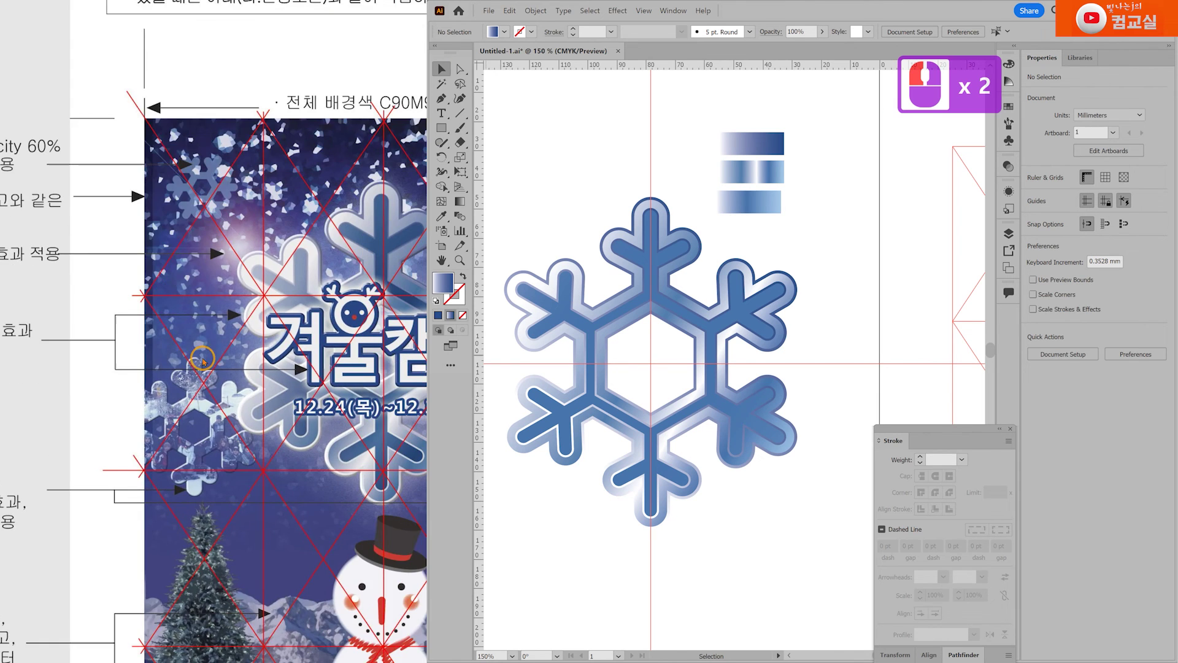
{"action": "scroll", "coordinate": [202, 360], "scroll_direction": "down", "scroll_amount": 1}
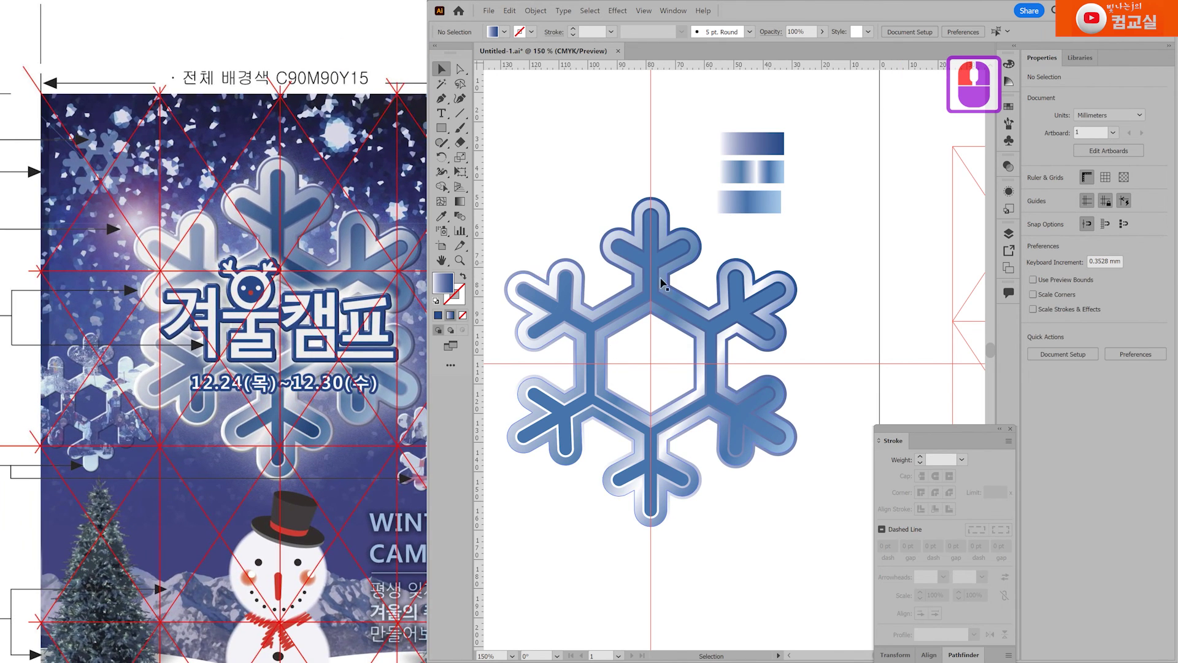
{"action": "scroll", "coordinate": [99, 347], "scroll_direction": "down", "scroll_amount": 3}
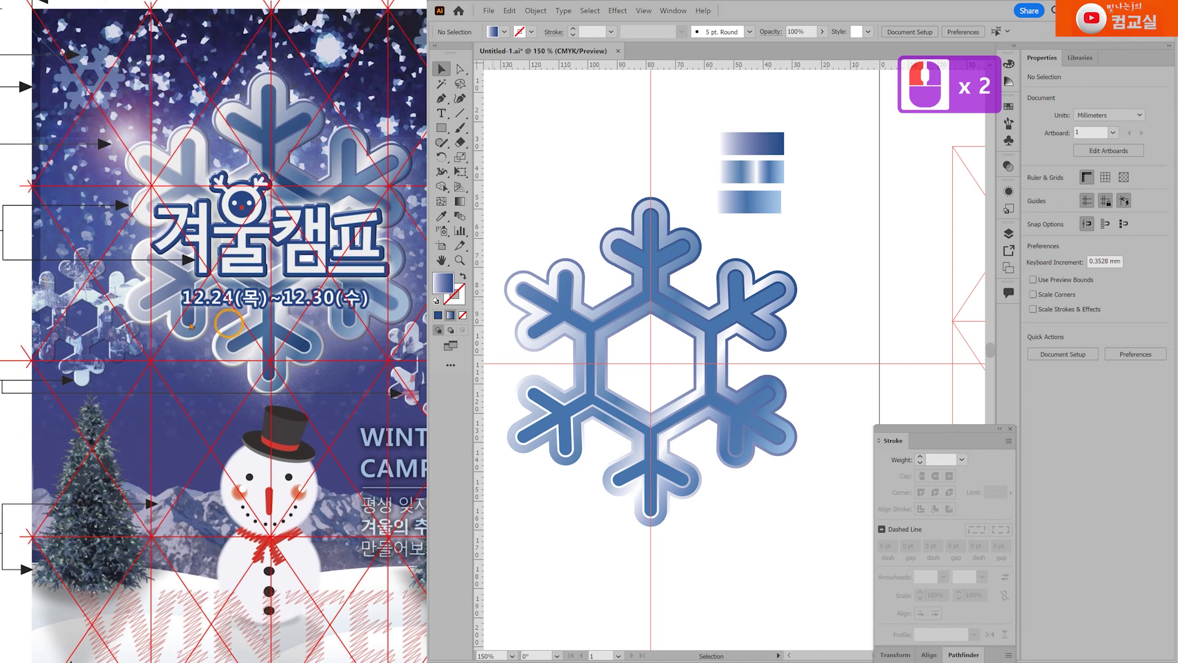
{"action": "scroll", "coordinate": [202, 380], "scroll_direction": "down", "scroll_amount": 1}
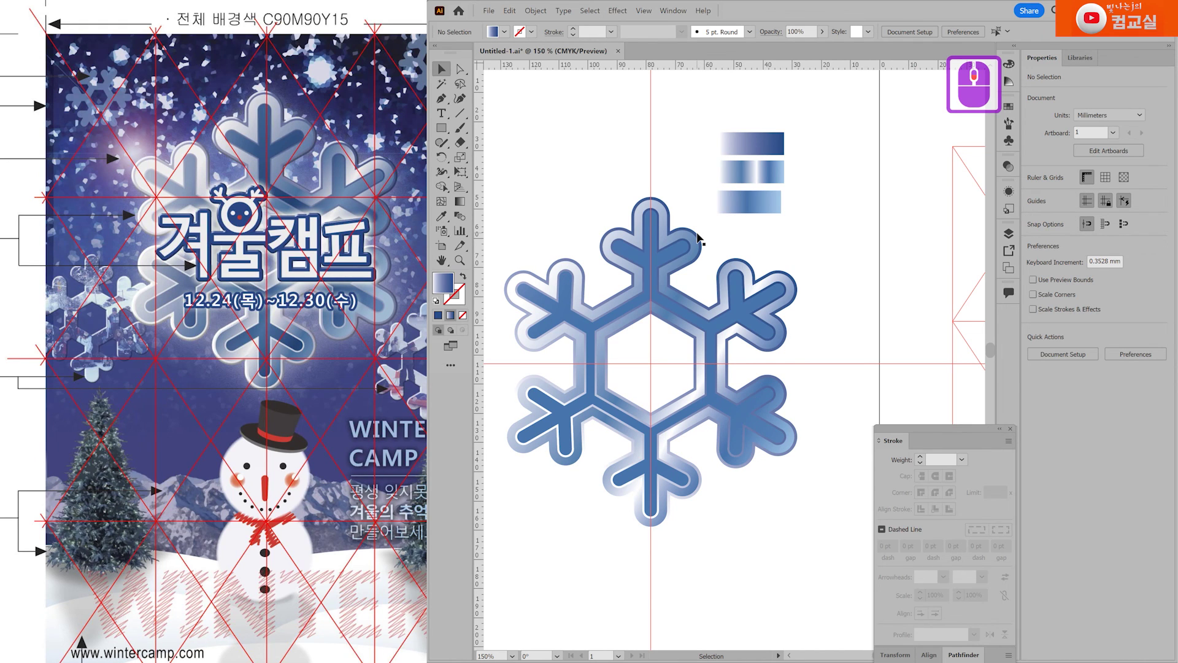
{"action": "scroll", "coordinate": [681, 236], "scroll_direction": "up", "scroll_amount": 2}
Duplicate the snowflake's outermost outline shape to the empty area below and to the left of the original, and give the copy a solid fill.
{"action": "left_click", "coordinate": [655, 259]}
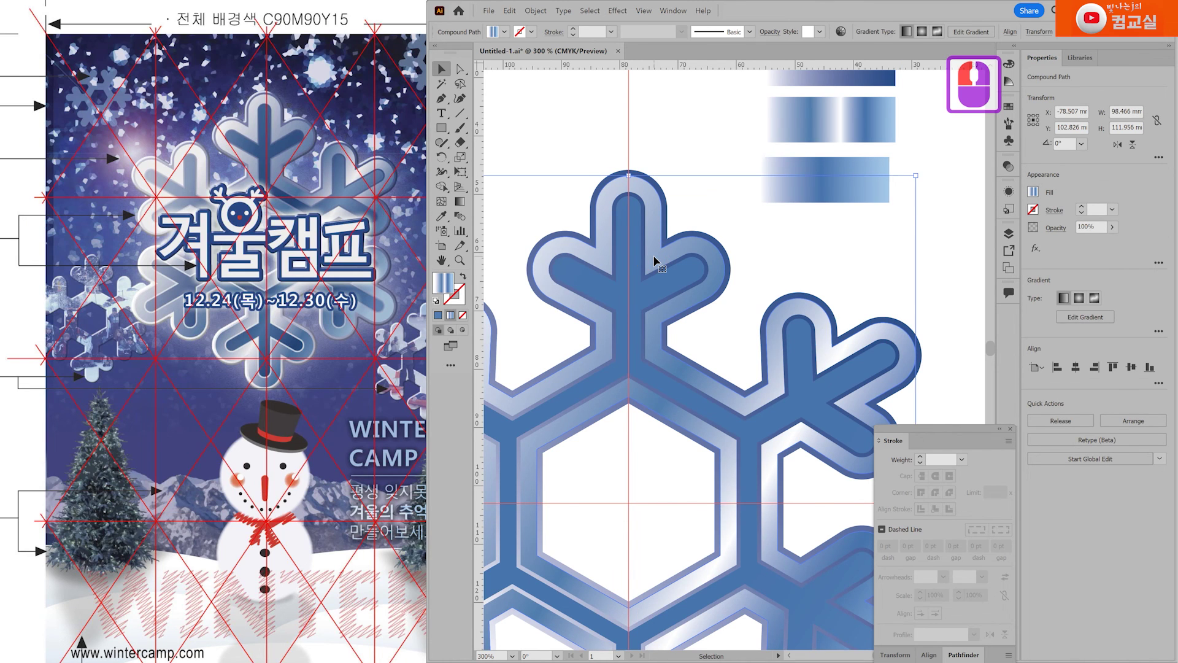
{"action": "scroll", "coordinate": [655, 259], "scroll_direction": "down", "scroll_amount": 1}
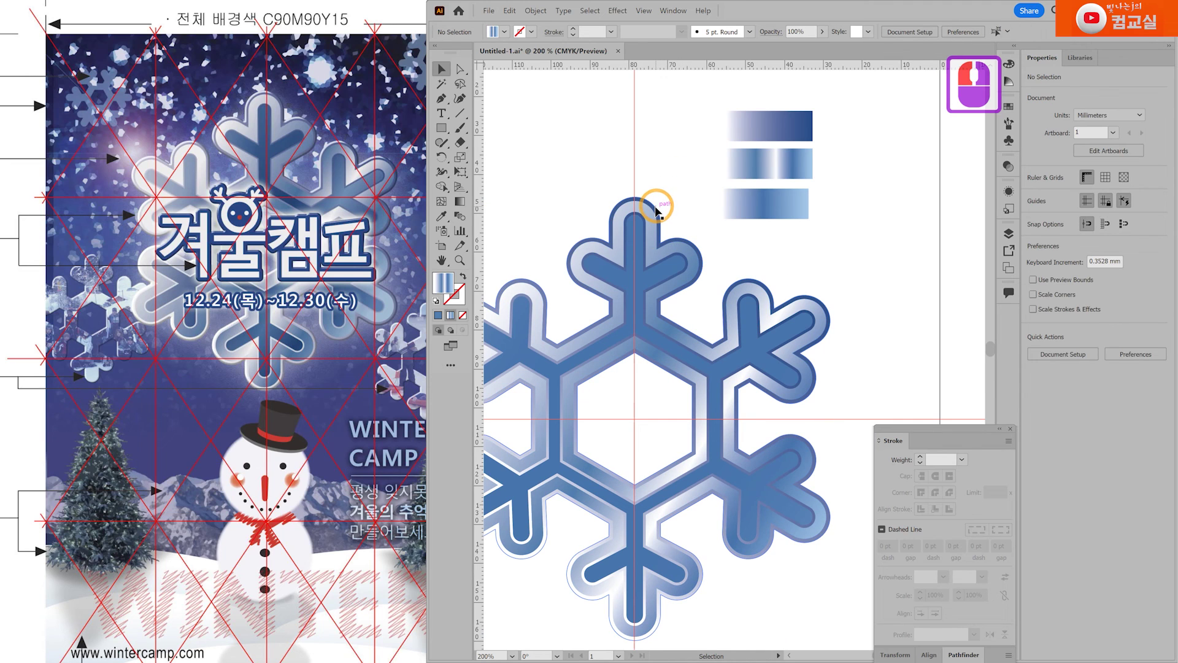
{"action": "scroll", "coordinate": [658, 199], "scroll_direction": "down", "scroll_amount": 2}
{"action": "scroll", "coordinate": [686, 325], "scroll_direction": "down", "scroll_amount": 2}
{"action": "left_click_drag", "start_coordinate": [686, 325], "coordinate": [685, 465]}
{"action": "left_click_drag", "start_coordinate": [640, 512], "coordinate": [566, 558]}
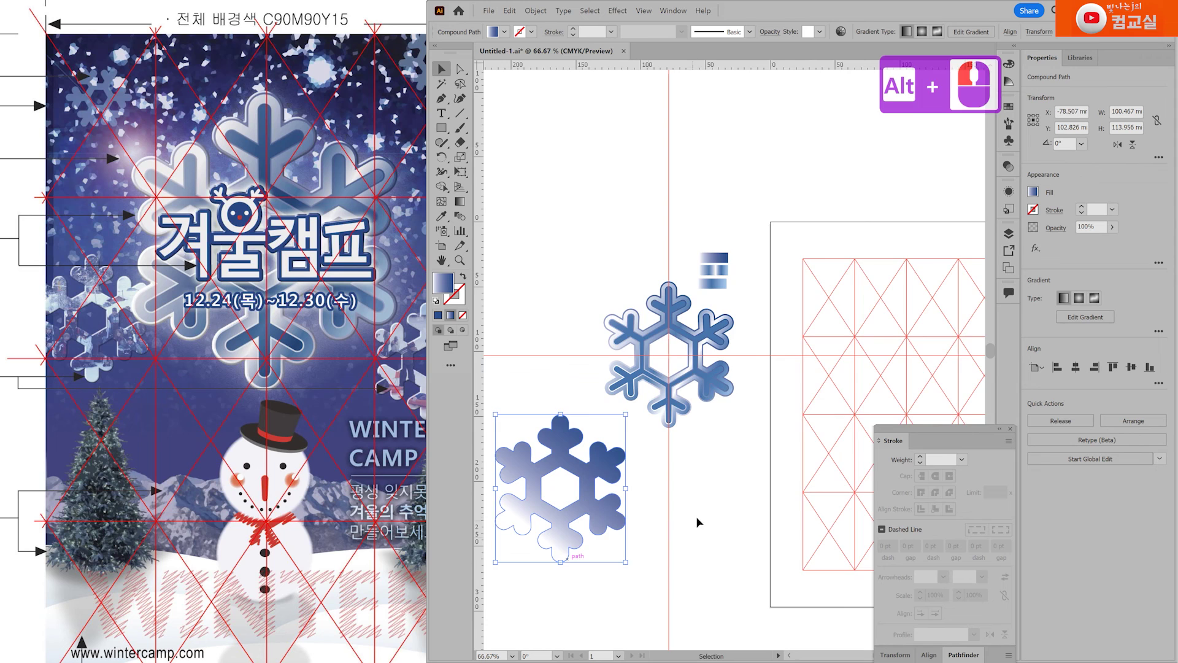
{"action": "left_click_drag", "start_coordinate": [694, 518], "coordinate": [773, 414]}
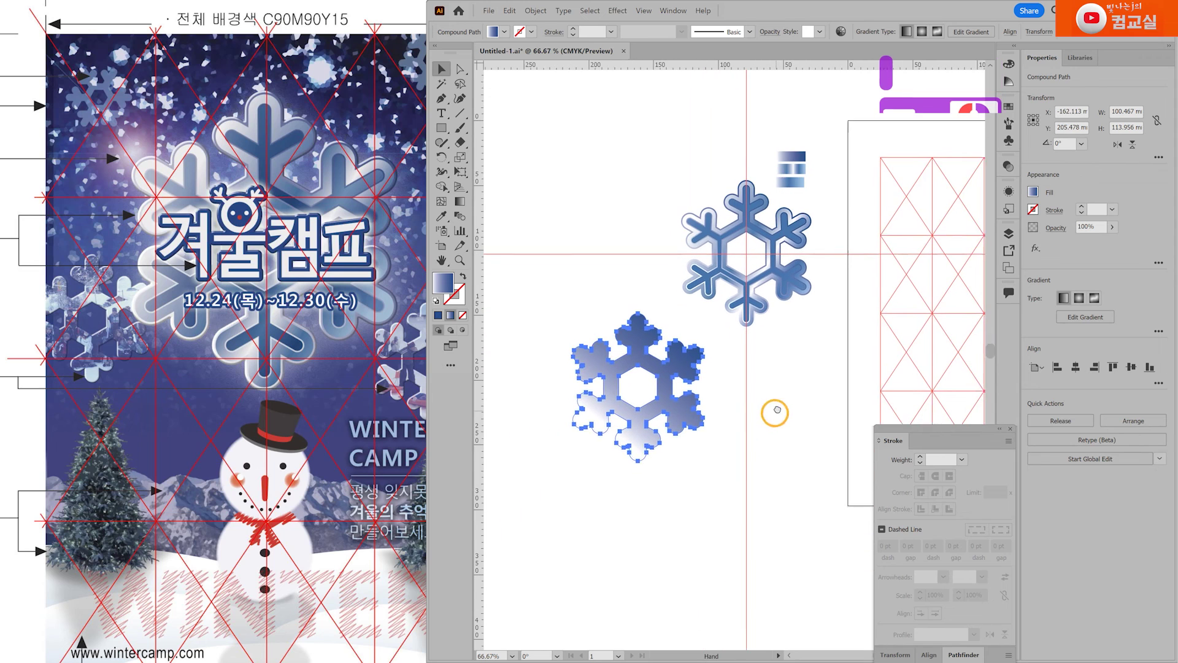
{"action": "left_click", "coordinate": [438, 316]}
{"action": "scroll", "coordinate": [633, 383], "scroll_direction": "up", "scroll_amount": 1}
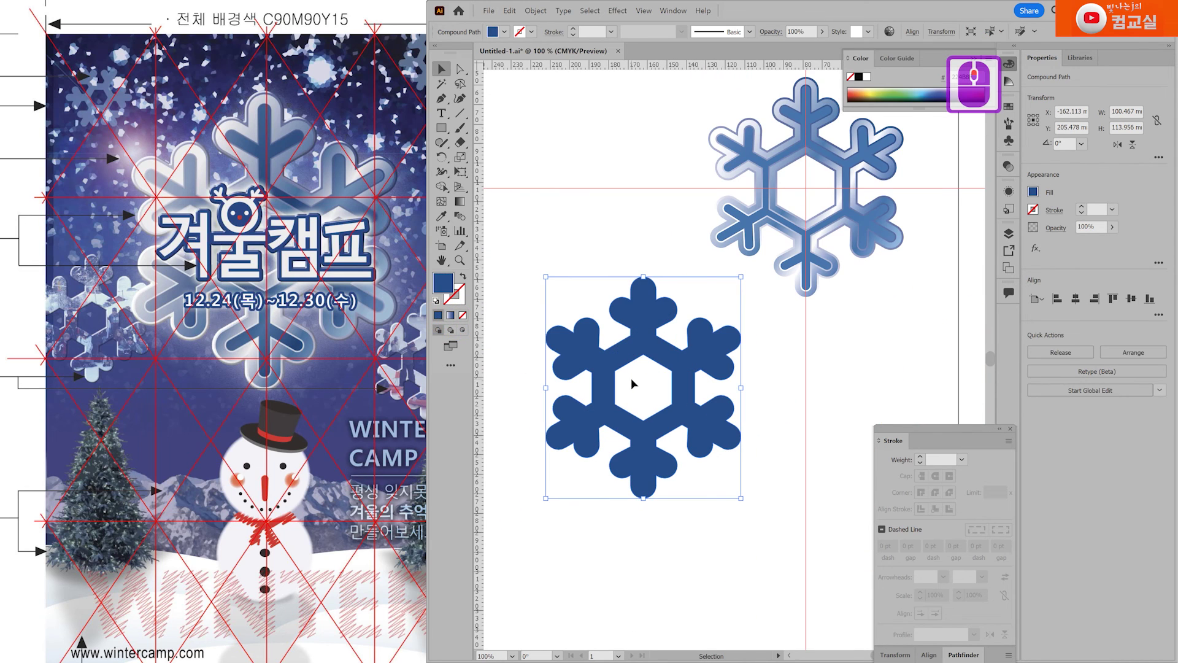
Set the copied snowflake's fill to C50 M20 Y0 K0, following the exam sheet's colour note.
{"action": "scroll", "coordinate": [184, 322], "scroll_direction": "up", "scroll_amount": 5}
{"action": "left_click", "coordinate": [184, 322]}
{"action": "left_click", "coordinate": [152, 289]}
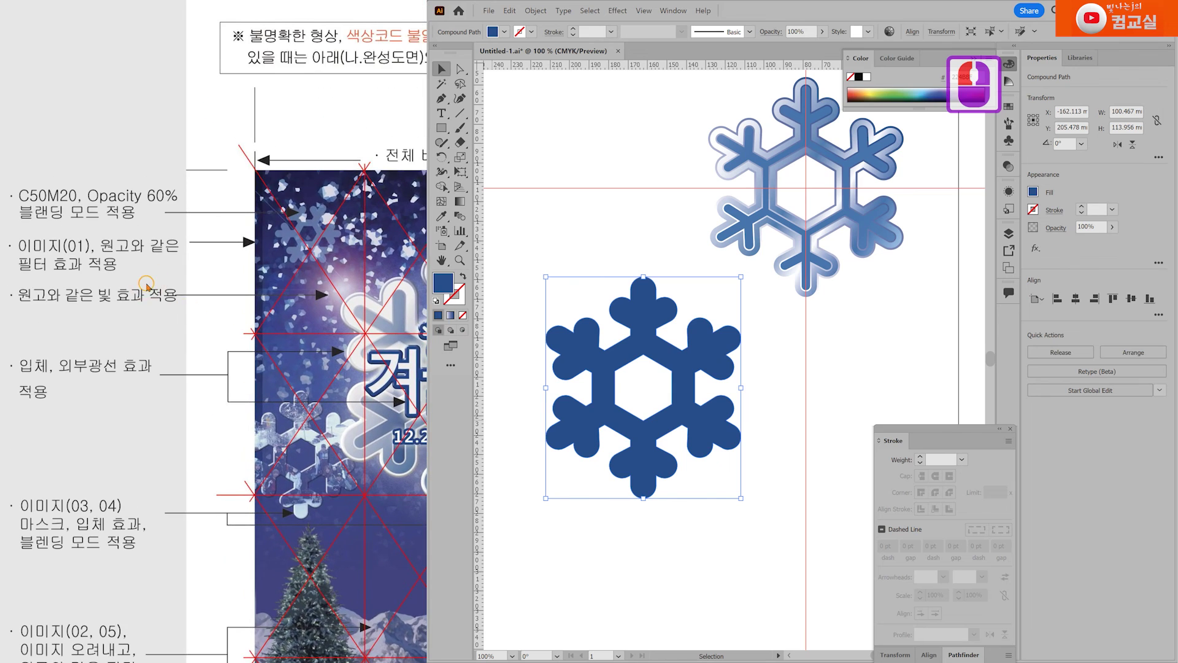
{"action": "left_click", "coordinate": [152, 288]}
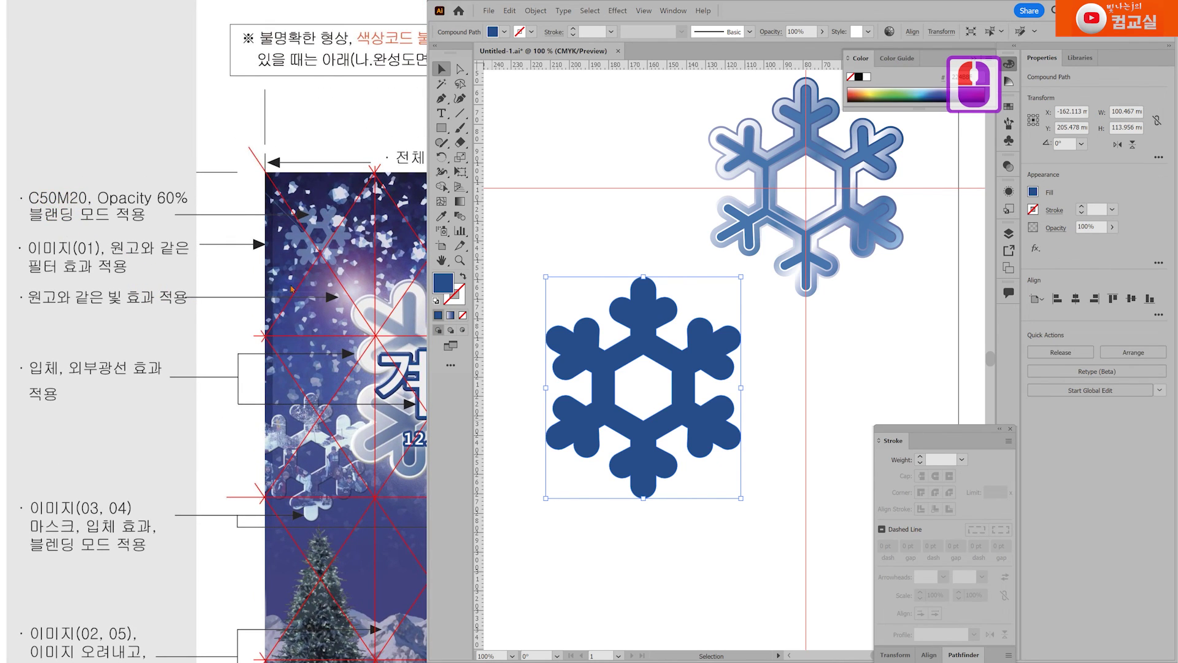
{"action": "double_click", "coordinate": [443, 283]}
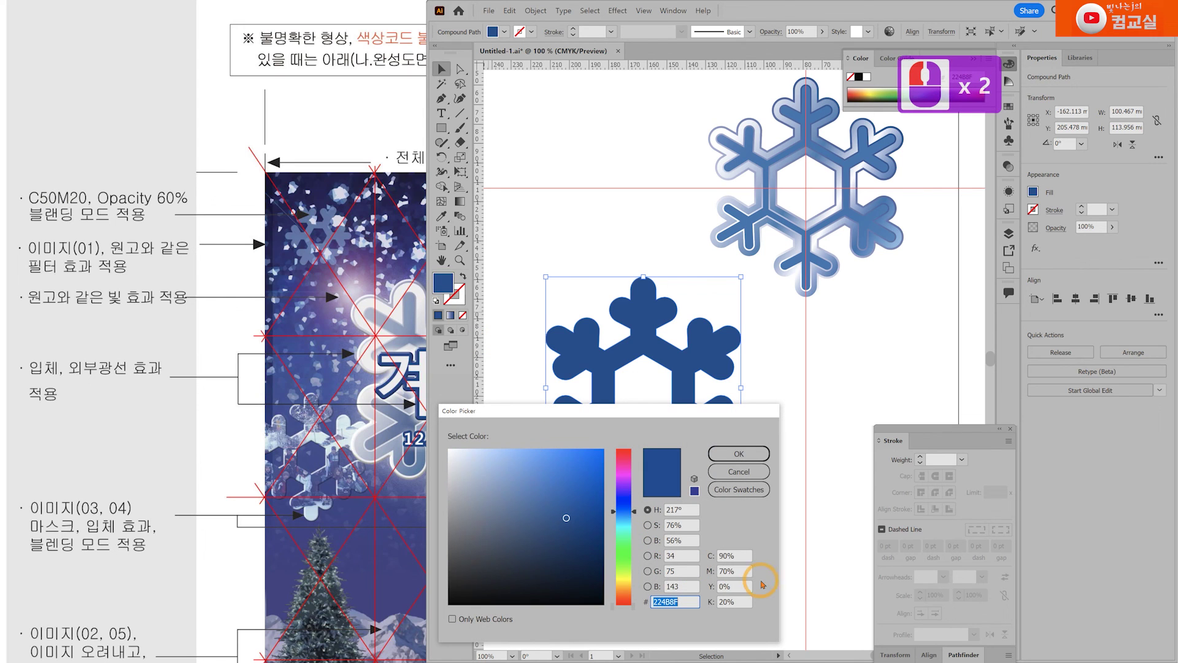
{"action": "left_click", "coordinate": [746, 556]}
{"action": "type", "text": "50"}
{"action": "key", "text": "Tab"}
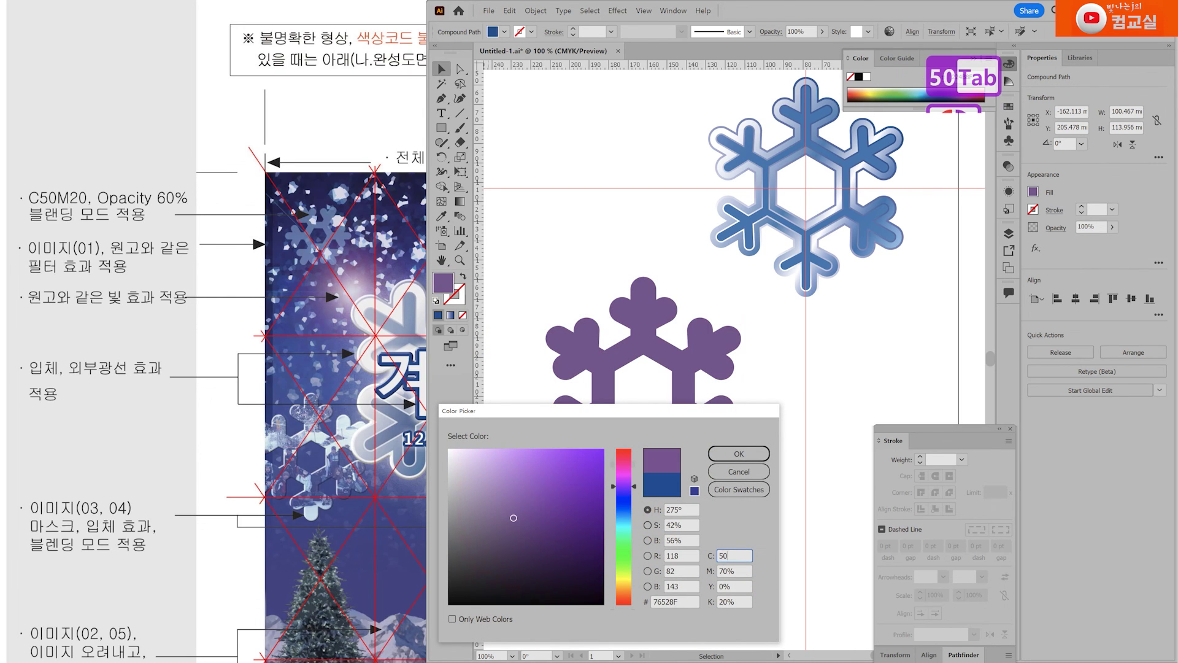
{"action": "type", "text": "20"}
{"action": "key", "text": "Tab"}
{"action": "type", "text": "0"}
{"action": "key", "text": "Tab"}
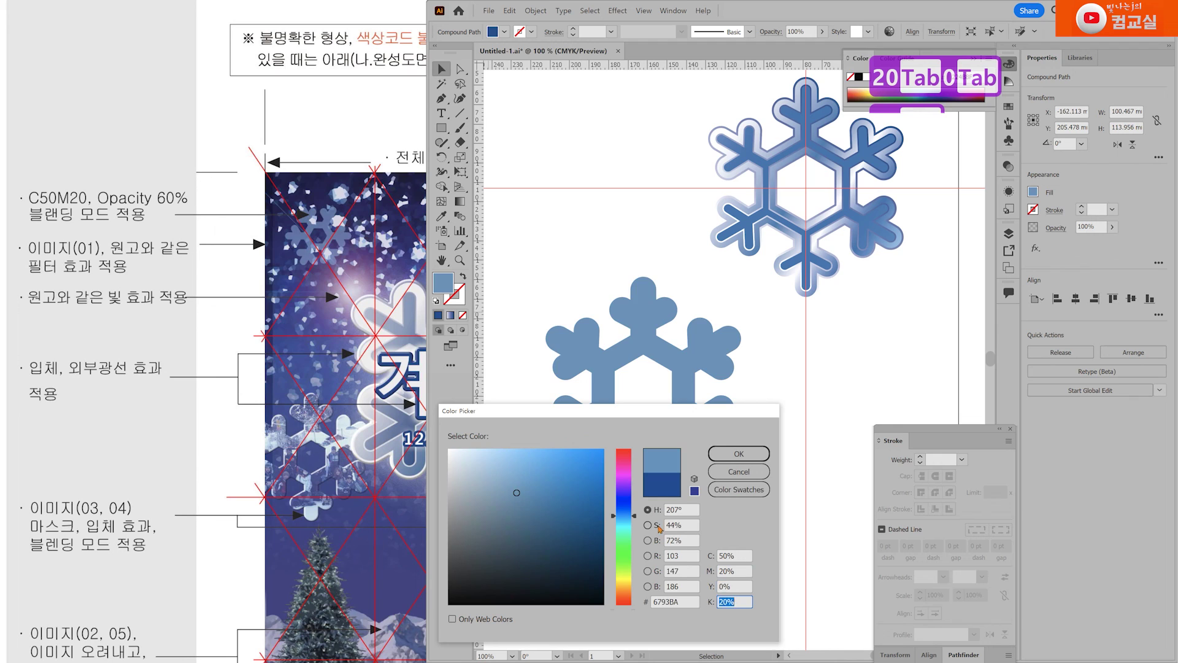
{"action": "type", "text": "0"}
{"action": "key", "text": "Return"}
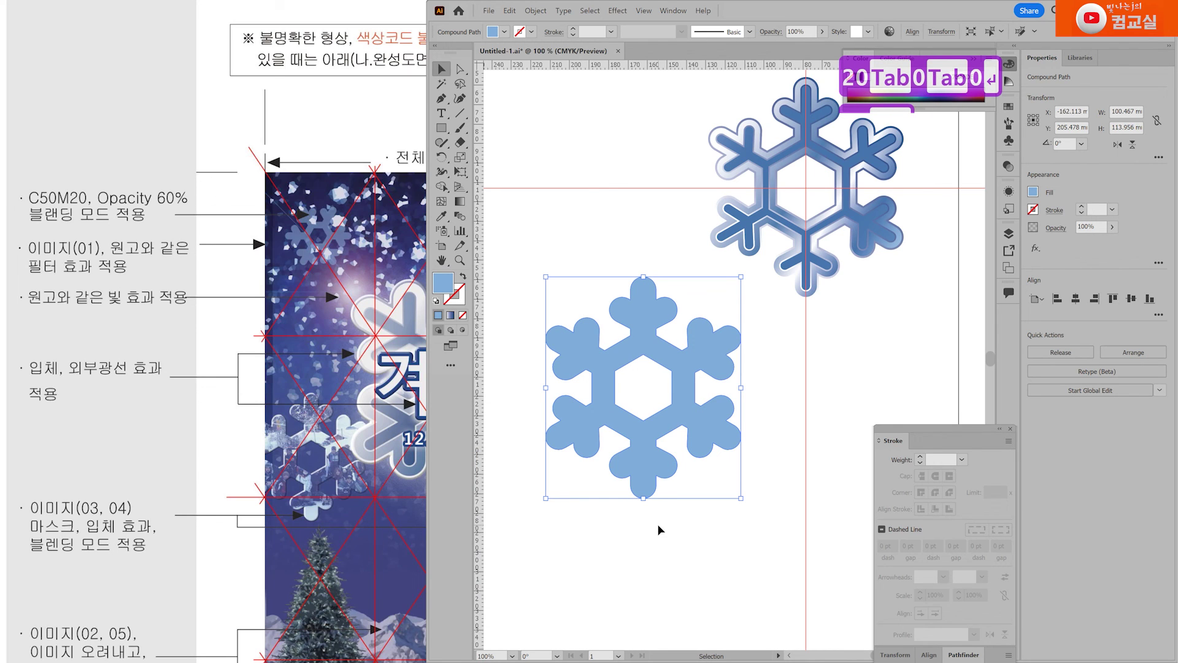
Duplicate the light blue snowflake into the empty space directly below it.
{"action": "left_click_drag", "start_coordinate": [661, 478], "coordinate": [657, 642]}
{"action": "scroll", "coordinate": [664, 506], "scroll_direction": "down", "scroll_amount": 5}
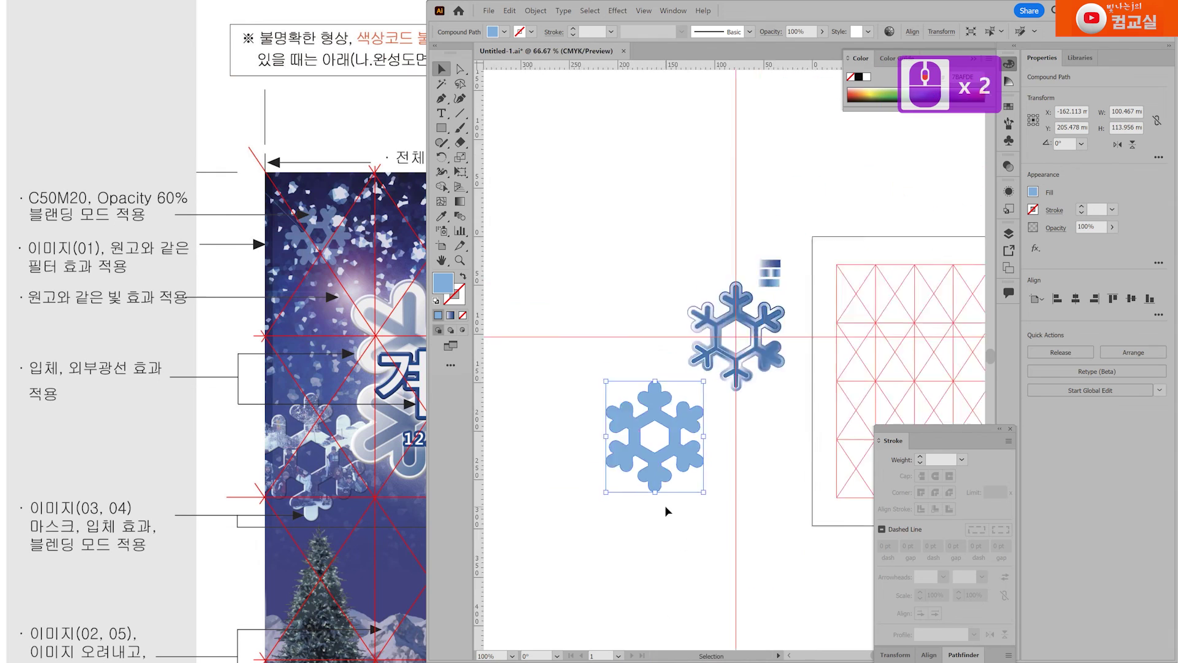
{"action": "scroll", "coordinate": [669, 513], "scroll_direction": "up", "scroll_amount": 4}
{"action": "left_click_drag", "start_coordinate": [629, 446], "coordinate": [660, 564]}
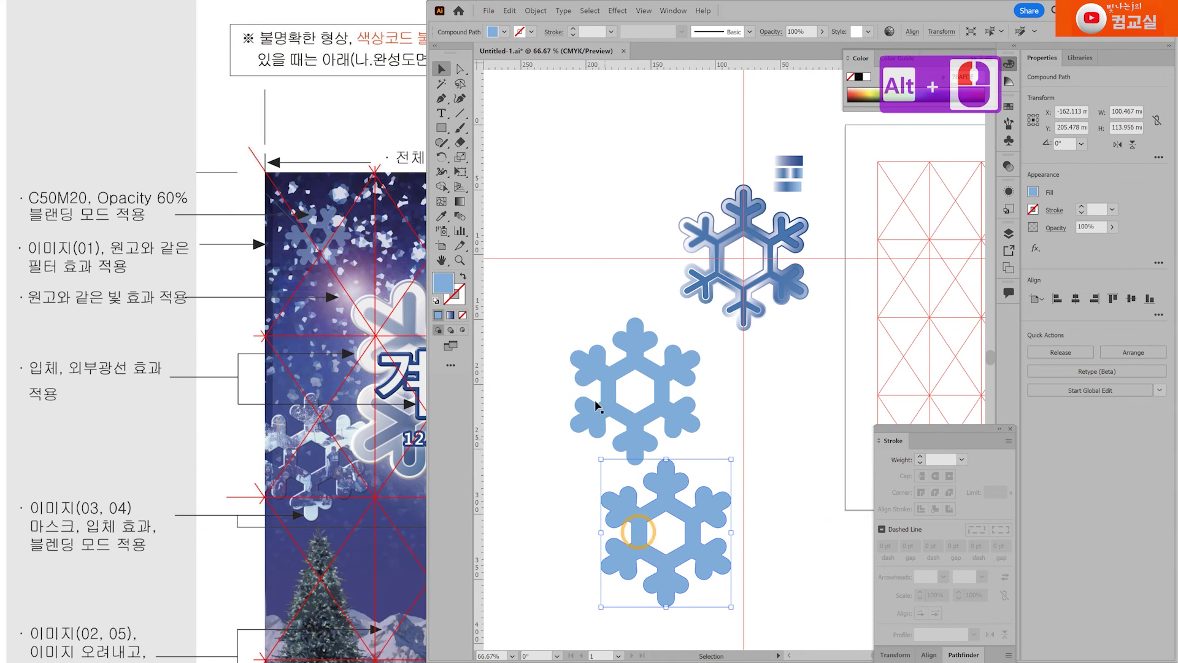
Set the upper light blue snowflake's opacity to 60% and move it slightly up and to the left.
{"action": "scroll", "coordinate": [590, 337], "scroll_direction": "up", "scroll_amount": 1}
{"action": "left_click", "coordinate": [693, 398]}
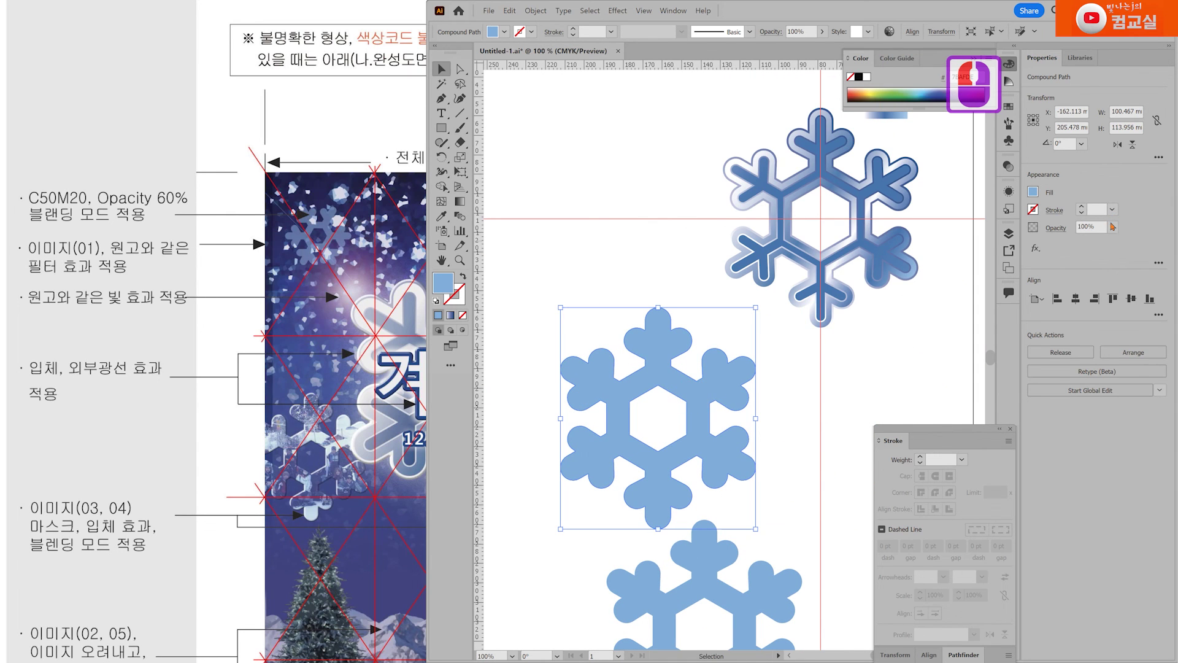
{"action": "type", "text": "60"}
{"action": "key", "text": "Return"}
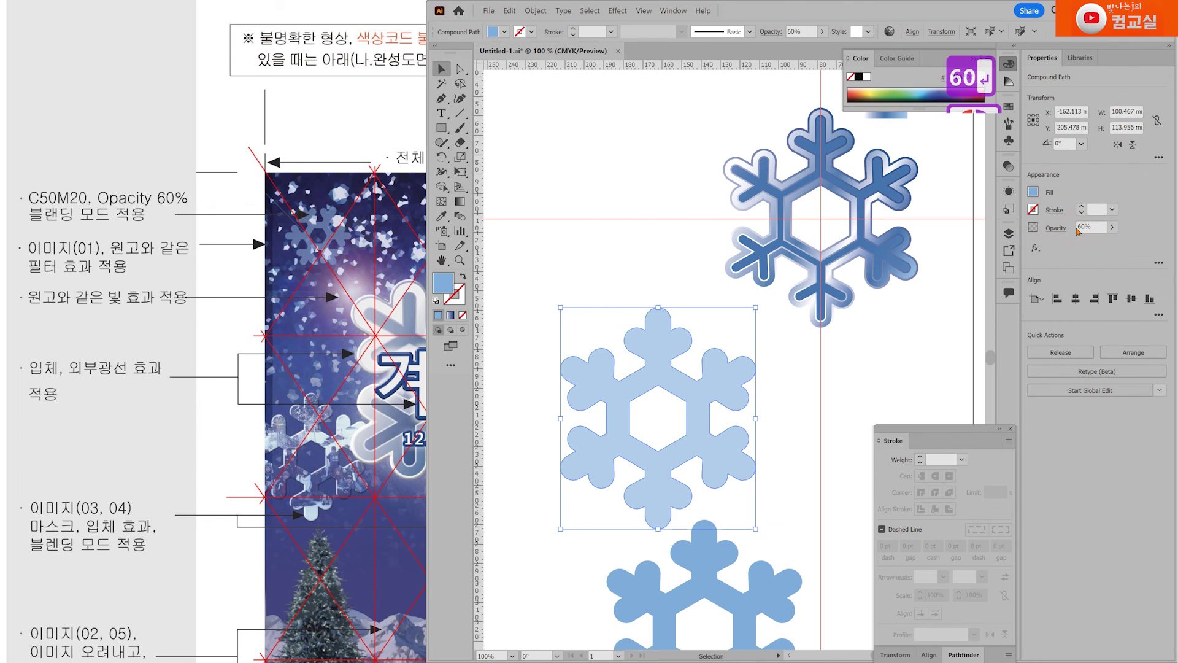
{"action": "left_click_drag", "start_coordinate": [682, 449], "coordinate": [662, 403]}
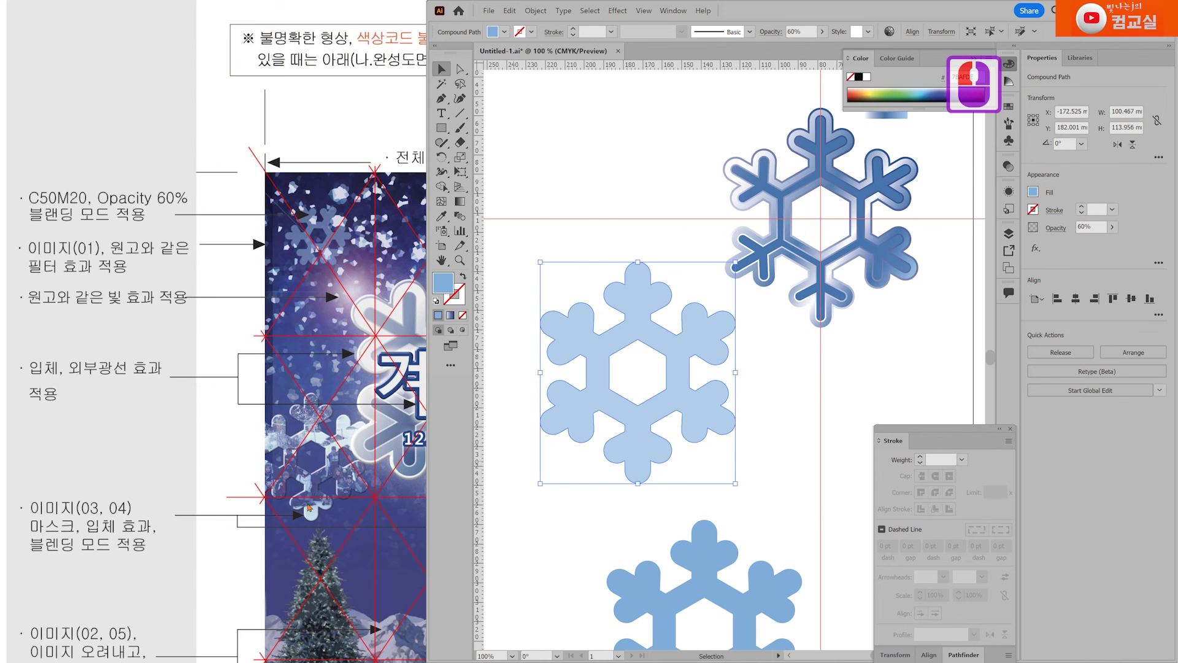
Check the exam sheet's mask and blending notes for images 03 and 04, and move the lower blue snowflake roughly beneath the 60% one.
{"action": "scroll", "coordinate": [316, 519], "scroll_direction": "down", "scroll_amount": 2}
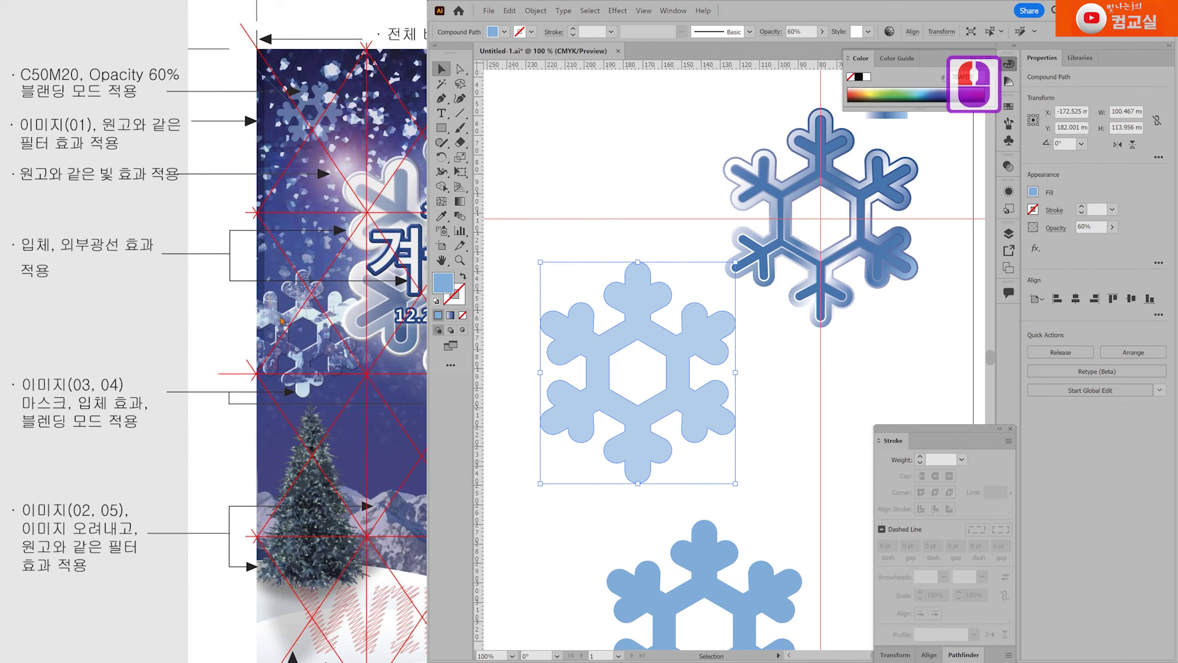
{"action": "scroll", "coordinate": [290, 336], "scroll_direction": "up", "scroll_amount": 3}
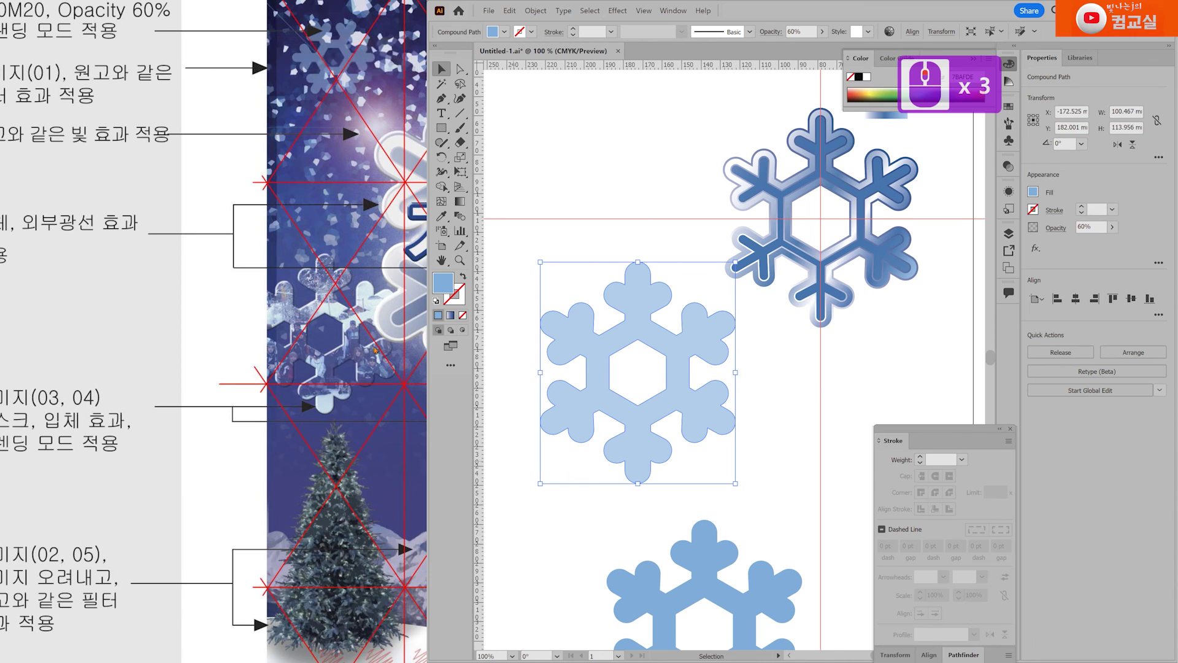
{"action": "scroll", "coordinate": [105, 413], "scroll_direction": "left", "scroll_amount": 2}
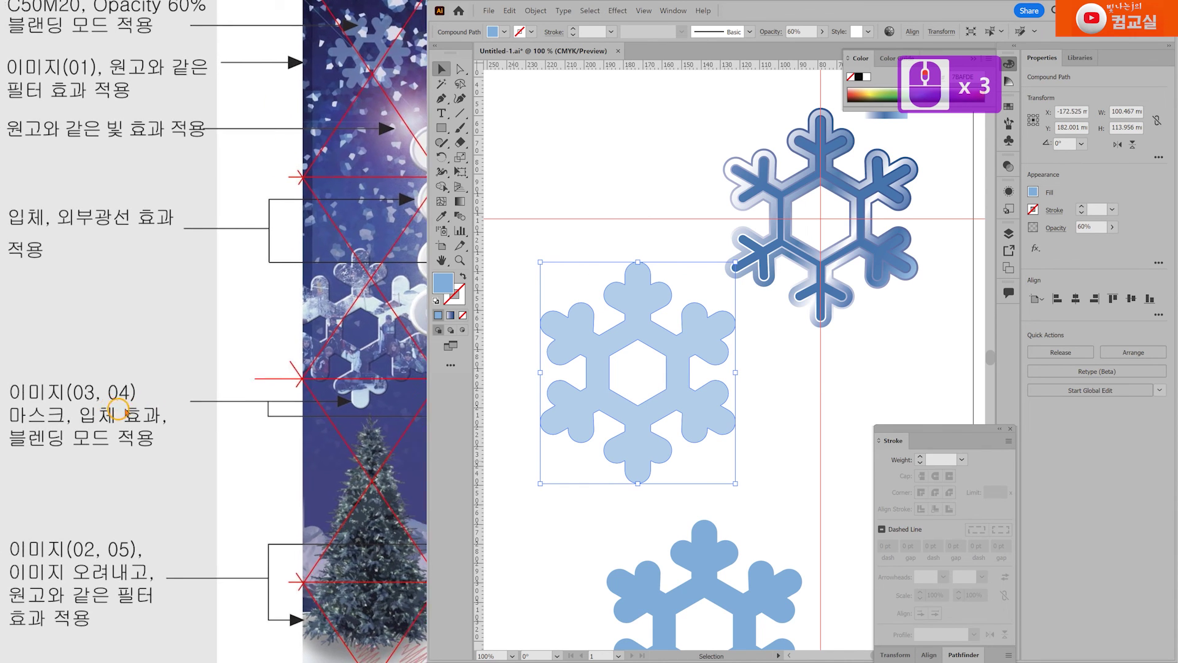
{"action": "scroll", "coordinate": [140, 423], "scroll_direction": "left", "scroll_amount": 2}
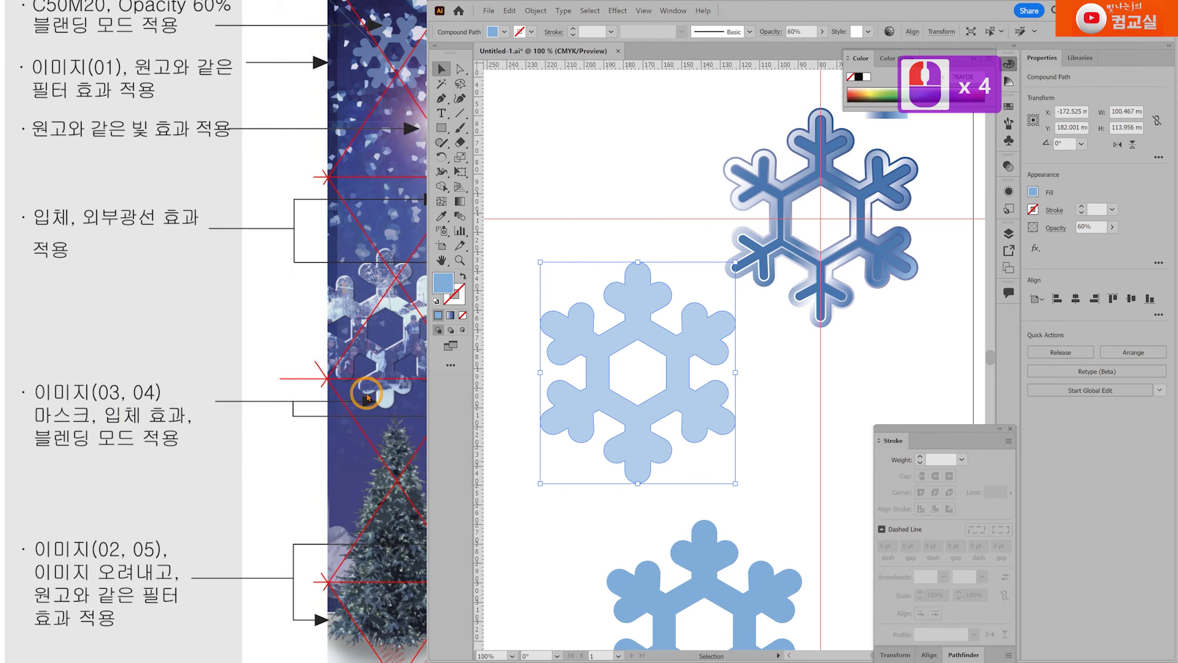
{"action": "scroll", "coordinate": [279, 437], "scroll_direction": "right", "scroll_amount": 2}
{"action": "left_click_drag", "start_coordinate": [715, 583], "coordinate": [653, 562]}
{"action": "scroll", "coordinate": [655, 567], "scroll_direction": "down", "scroll_amount": 1, "text": "alt"}
{"action": "left_click_drag", "start_coordinate": [78, 389], "coordinate": [120, 291]}
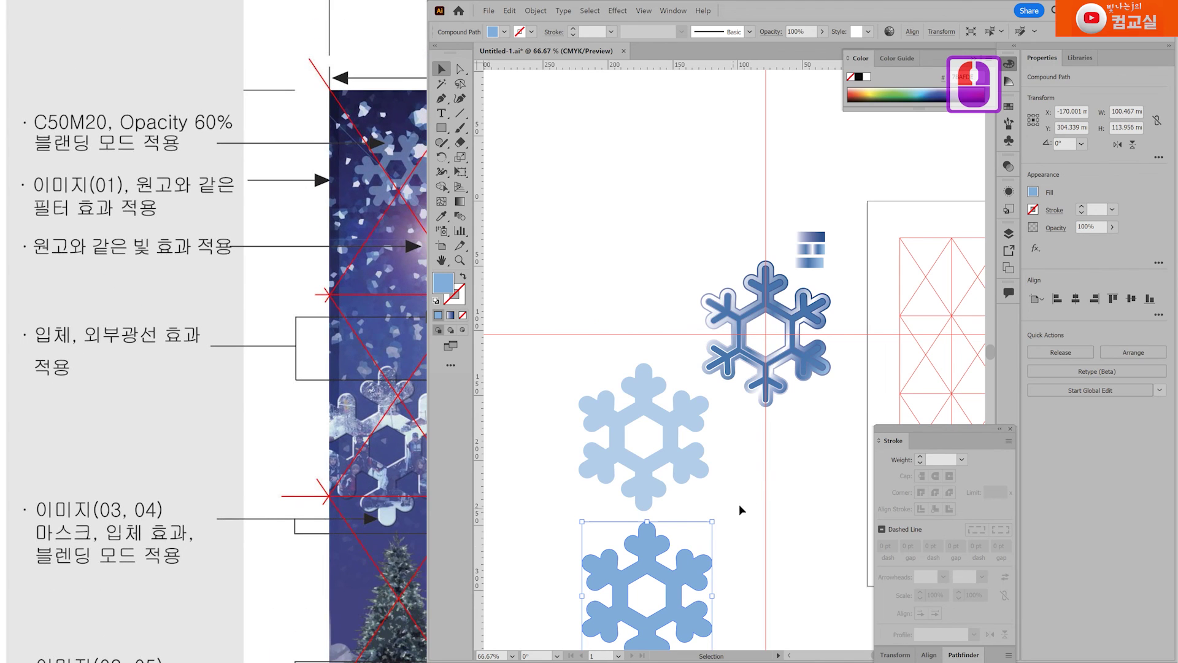
Select all layers of the gradient snowflake and copy them to the clipboard.
{"action": "left_click", "coordinate": [802, 400]}
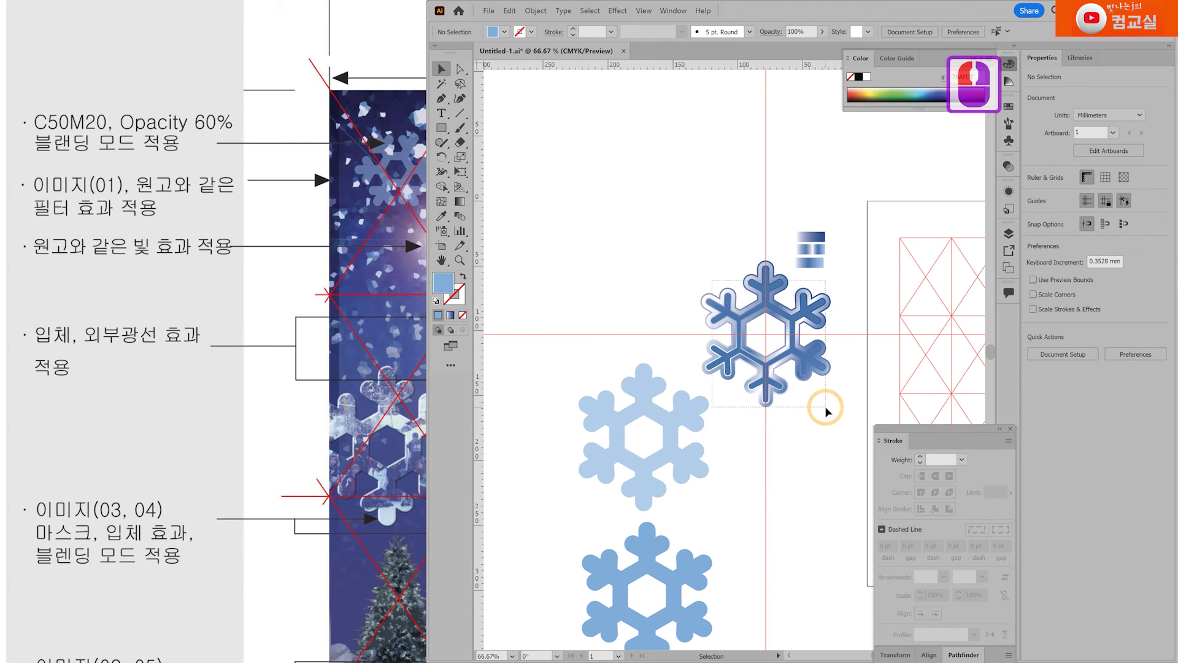
{"action": "left_click", "coordinate": [819, 368]}
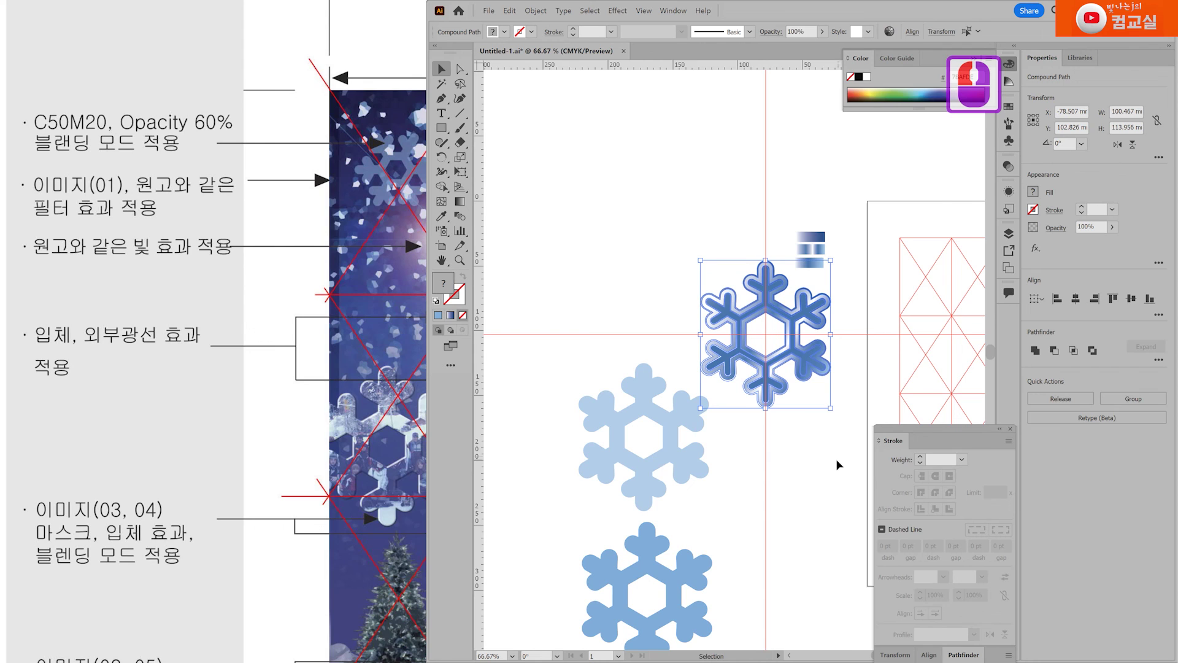
{"action": "key", "text": "ctrl+c"}
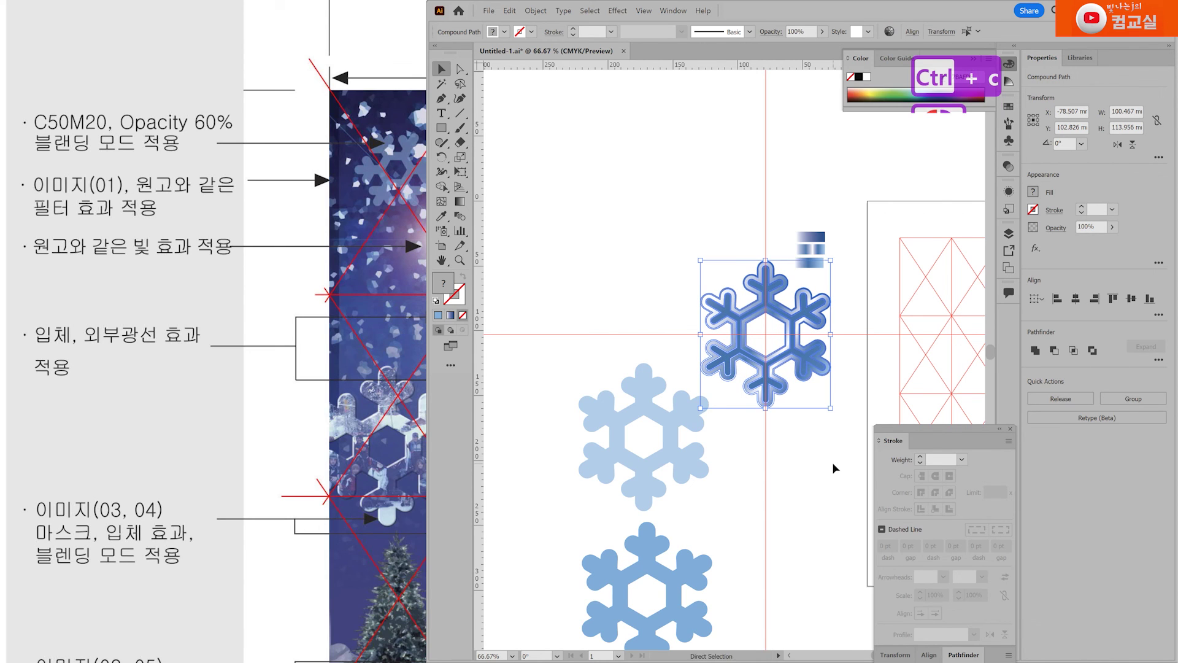